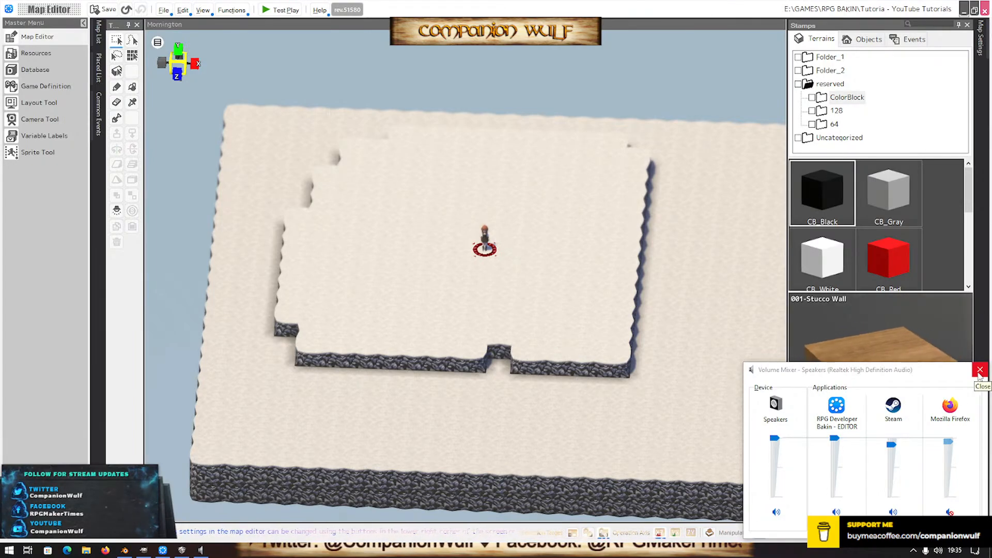
Close the volume mixer, then leave the open tutorial project for the project history without saving its changes
{"action": "left_click", "coordinate": [979, 371]}
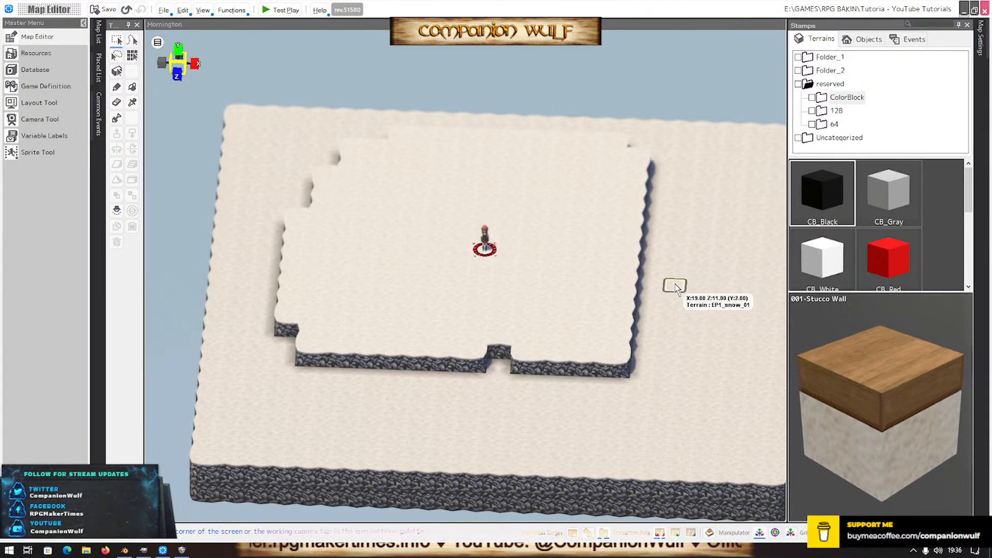
{"action": "left_click", "coordinate": [98, 36]}
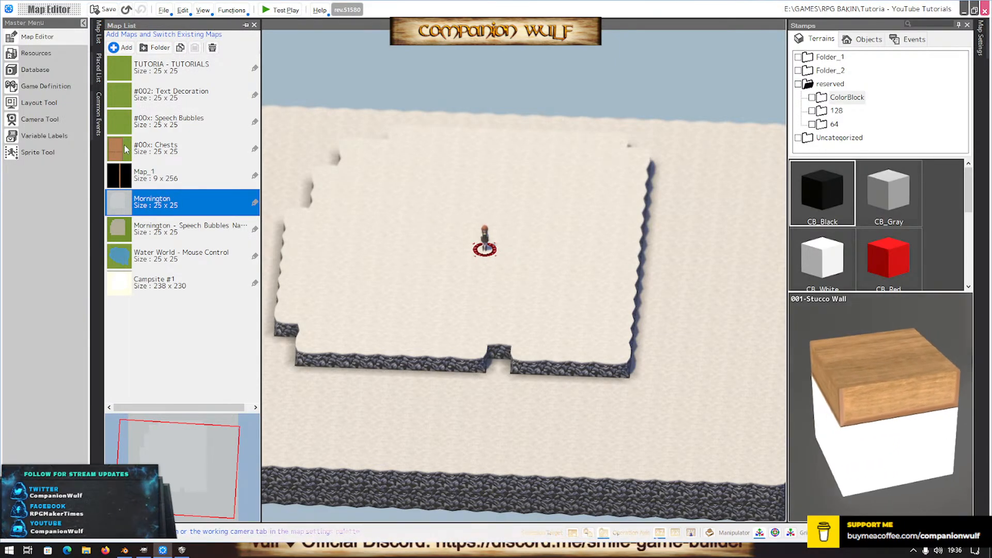
{"action": "left_click", "coordinate": [164, 11]}
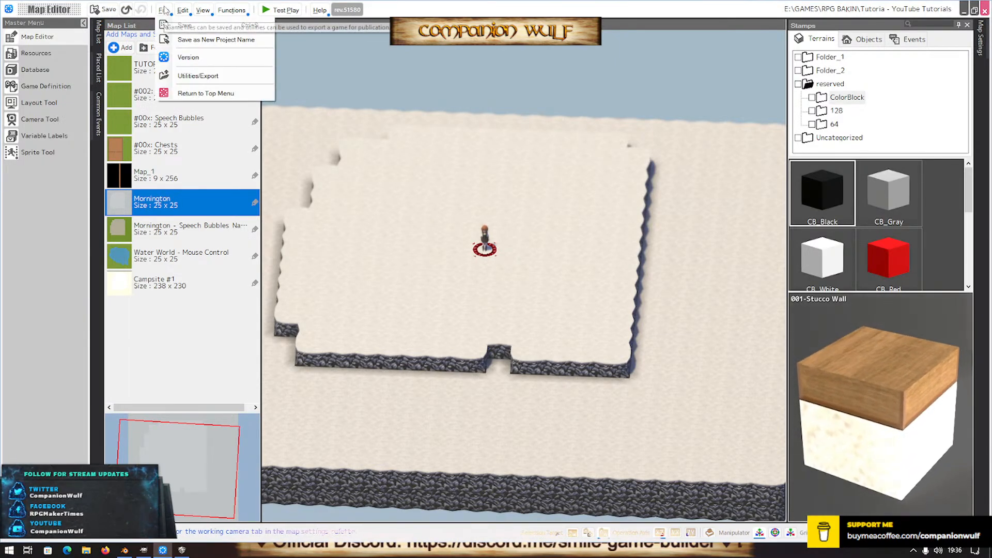
{"action": "left_click", "coordinate": [206, 93]}
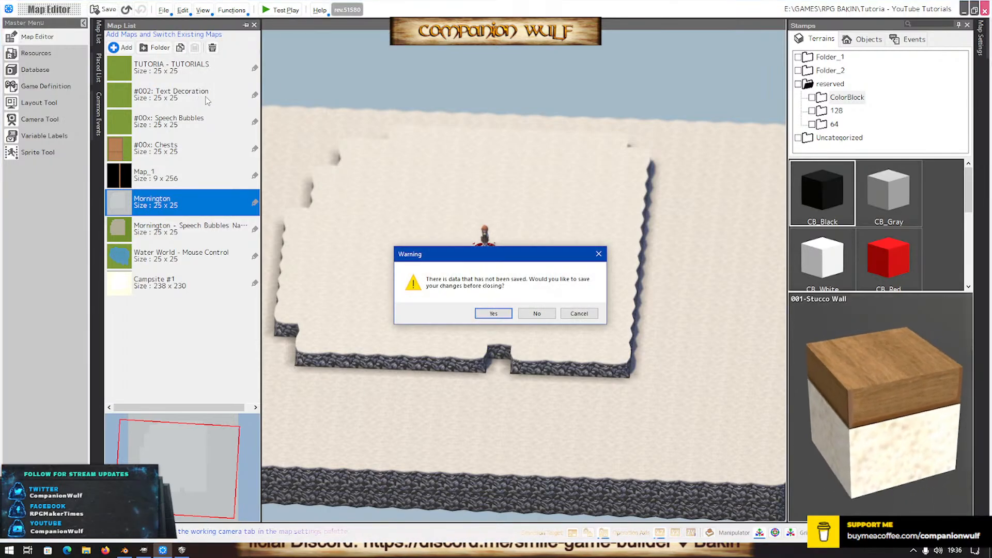
{"action": "left_click", "coordinate": [537, 314]}
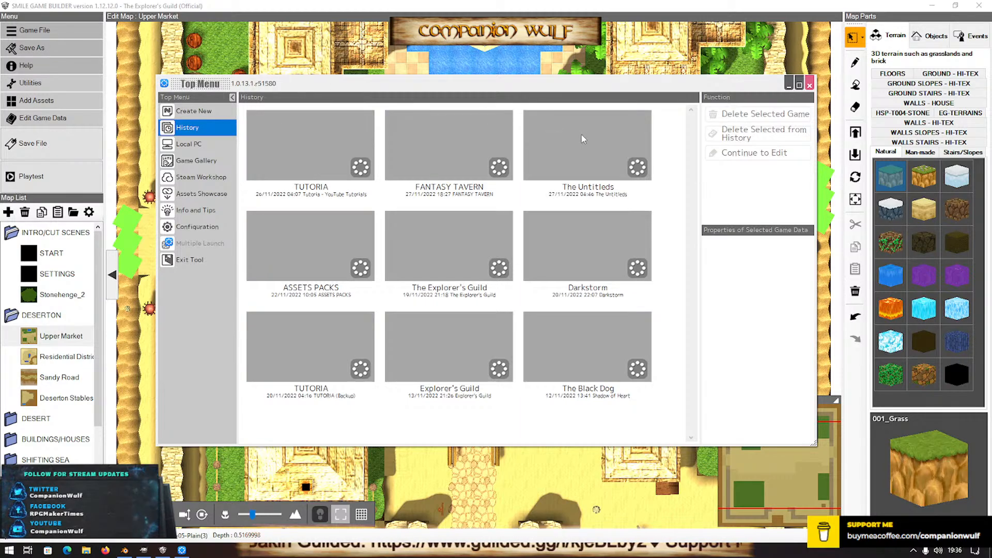
{"action": "double_click", "coordinate": [455, 259]}
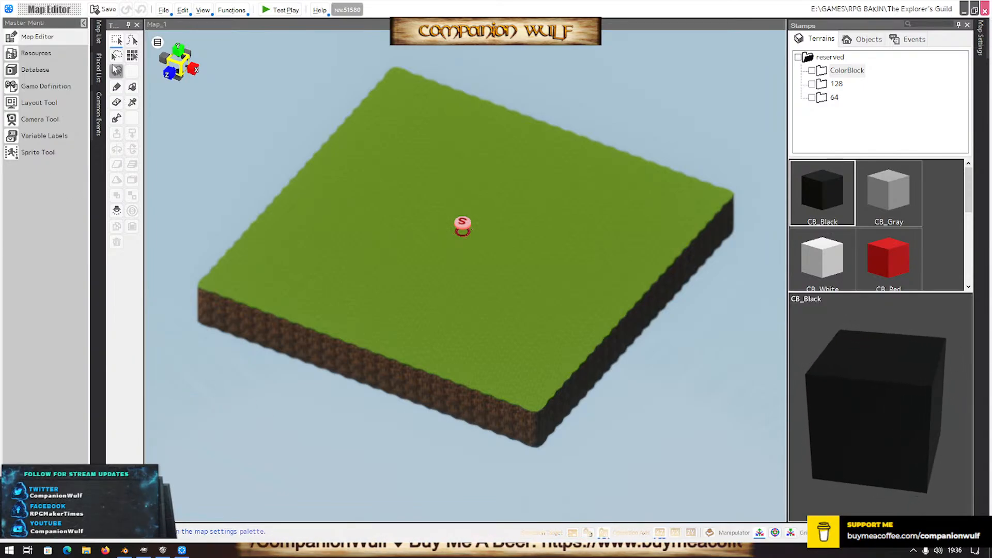
{"action": "left_click", "coordinate": [97, 46]}
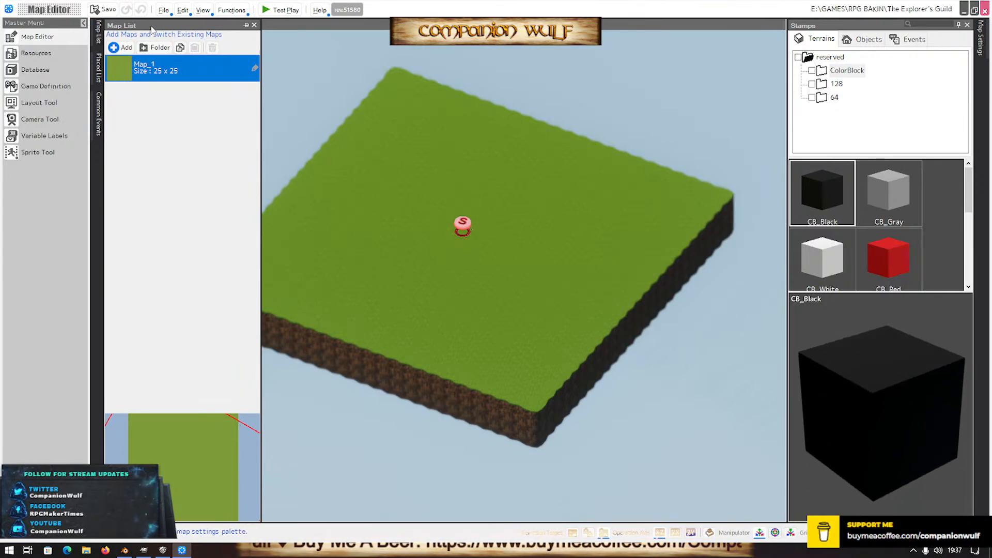
{"action": "left_click", "coordinate": [163, 10]}
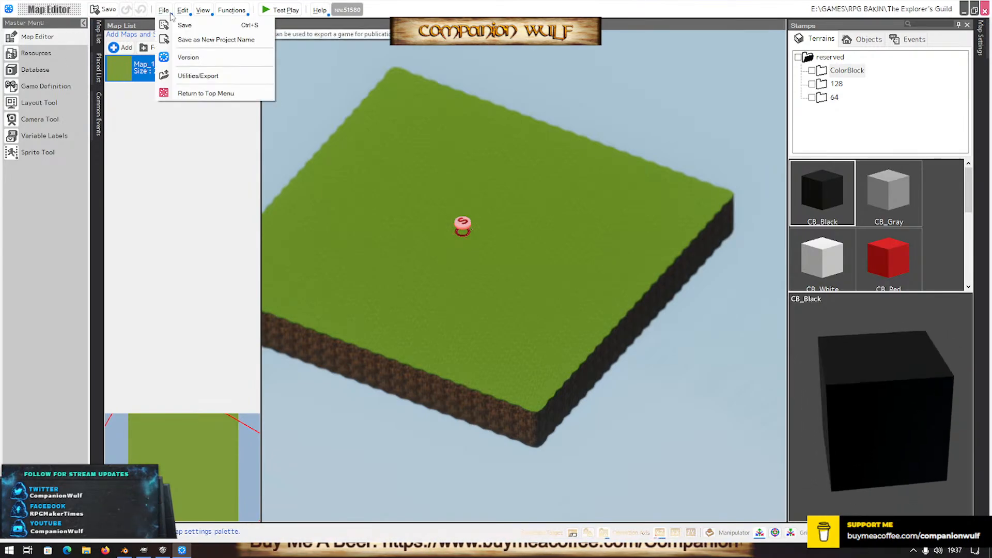
{"action": "left_click", "coordinate": [189, 94]}
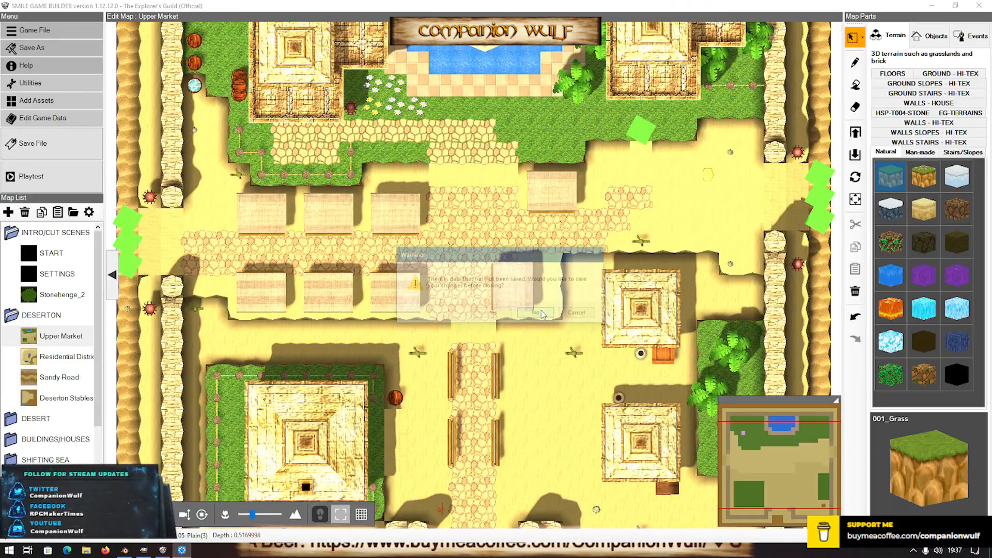
{"action": "left_click", "coordinate": [542, 314]}
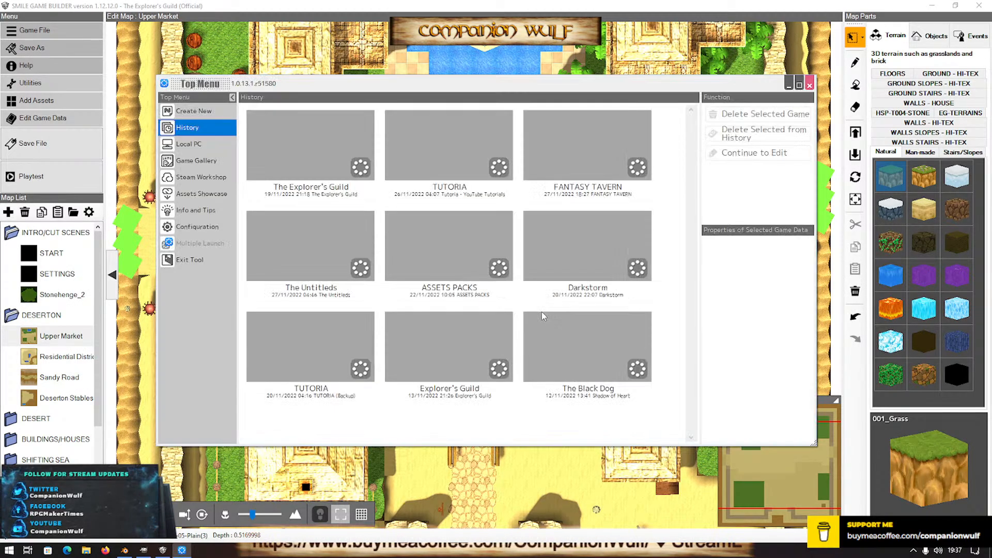
Open the Explorer's Guild project dated 13/11/2022 from the history and view its building map from above
{"action": "double_click", "coordinate": [458, 358]}
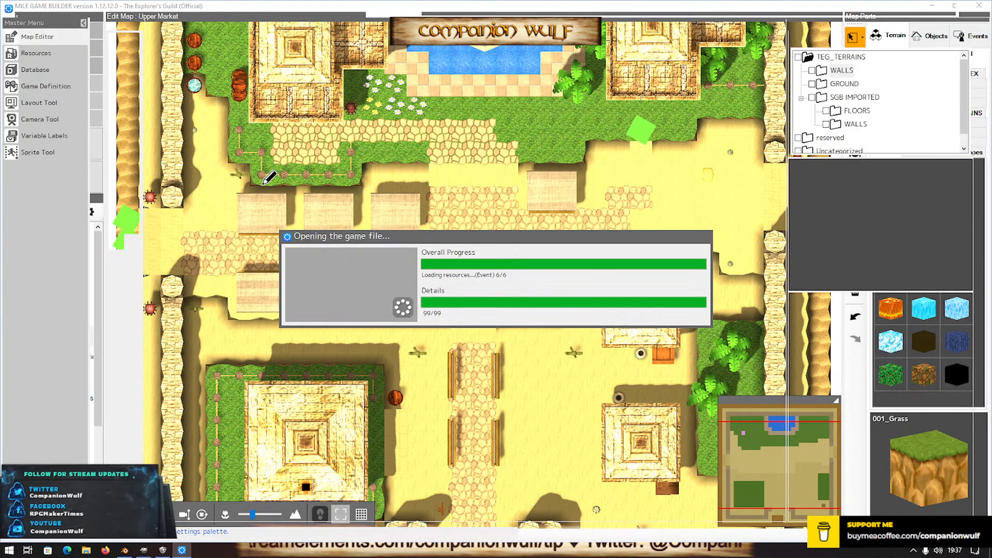
{"action": "scroll", "coordinate": [300, 261], "scroll_direction": "down", "scroll_amount": 5}
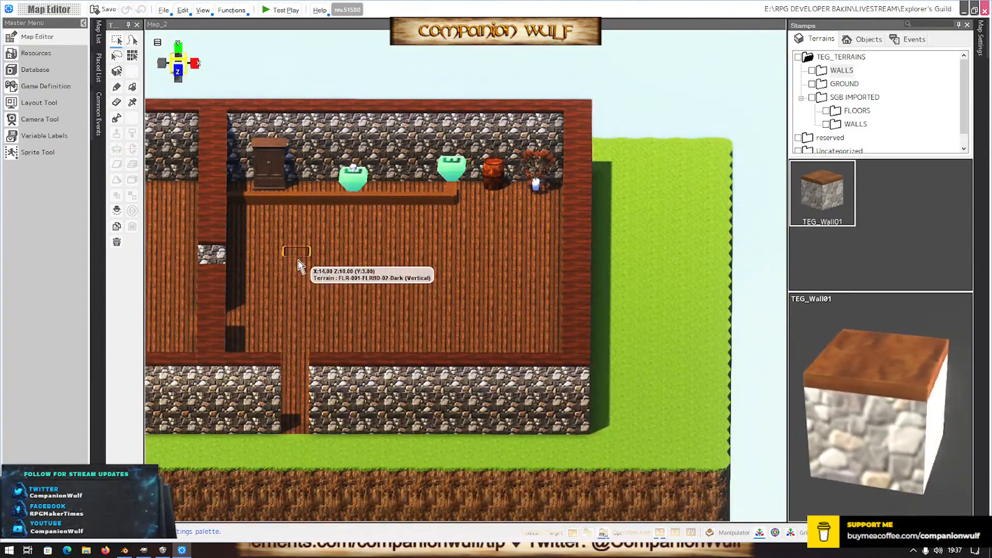
{"action": "right_click_drag", "start_coordinate": [303, 267], "coordinate": [520, 350]}
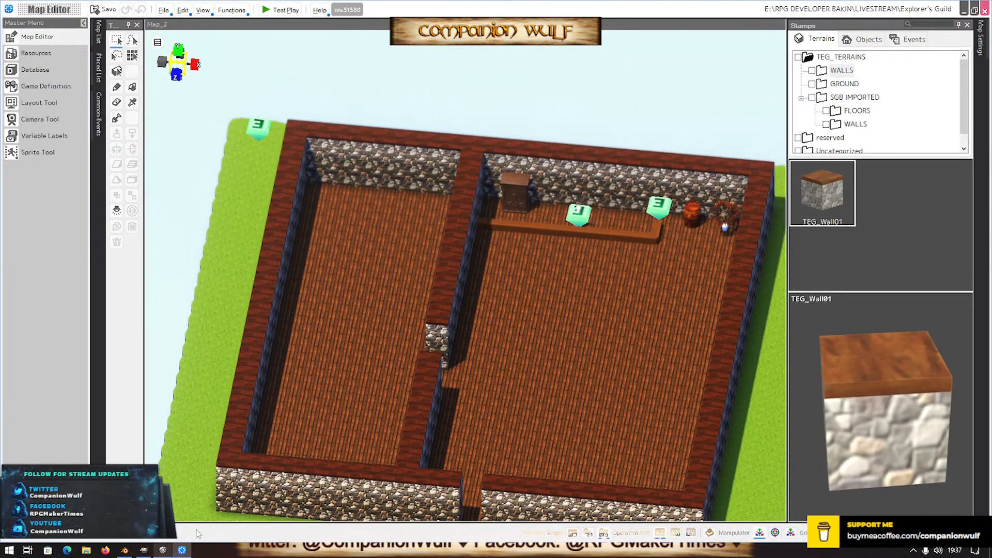
{"action": "mouse_move", "coordinate": [305, 385]}
{"action": "right_mouse_down"}
{"action": "mouse_move", "coordinate": [343, 392]}
{"action": "mouse_move", "coordinate": [304, 394]}
{"action": "right_mouse_up"}
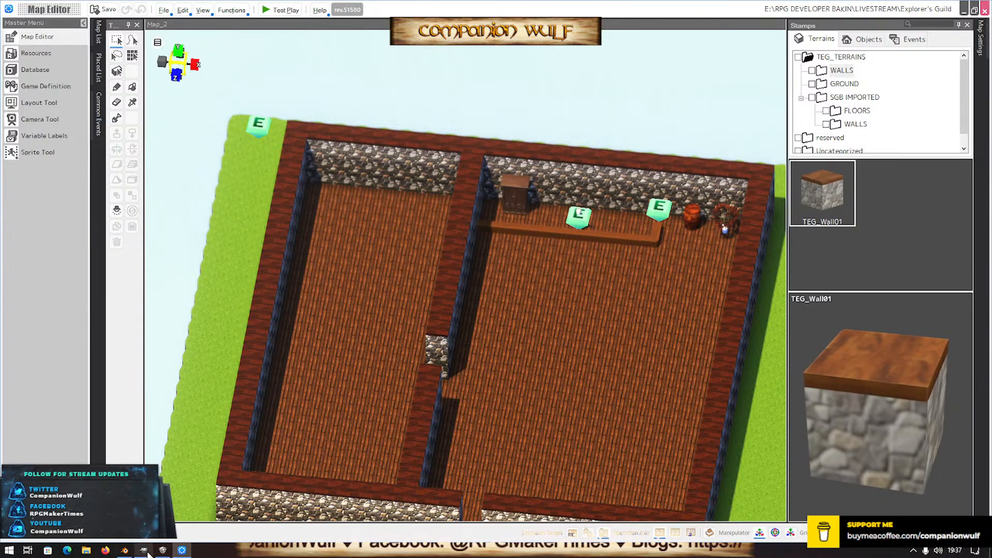
Switch to SMILE GAME BUILDER, open The Explorer's Guild map from BUILDINGS/HOUSES, and examine its room layout and furniture
{"action": "left_click", "coordinate": [163, 550]}
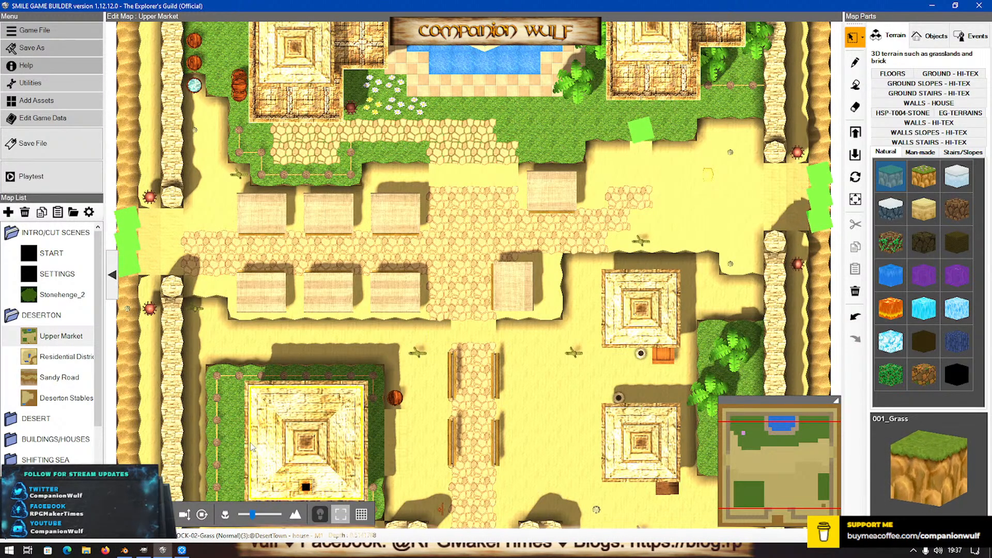
{"action": "double_click", "coordinate": [17, 440]}
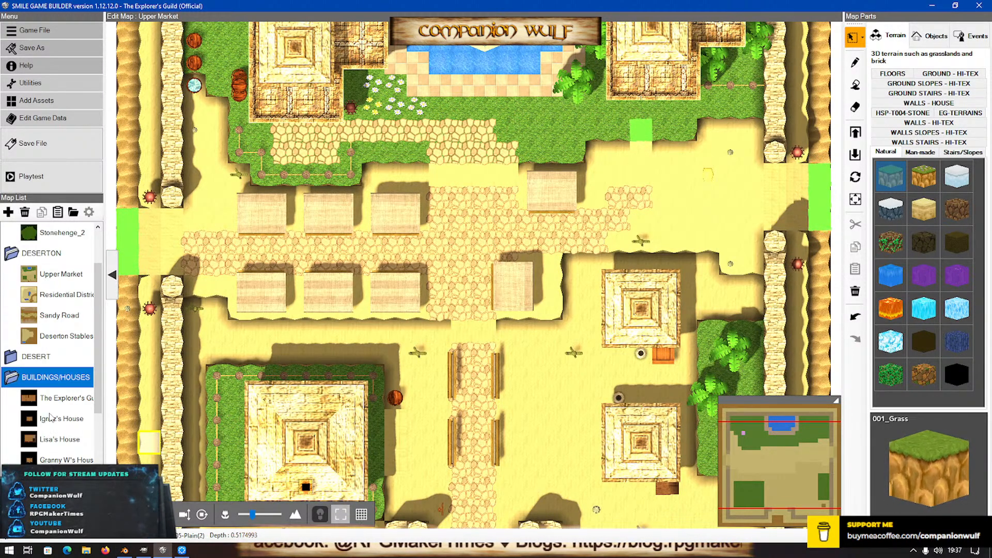
{"action": "double_click", "coordinate": [43, 404]}
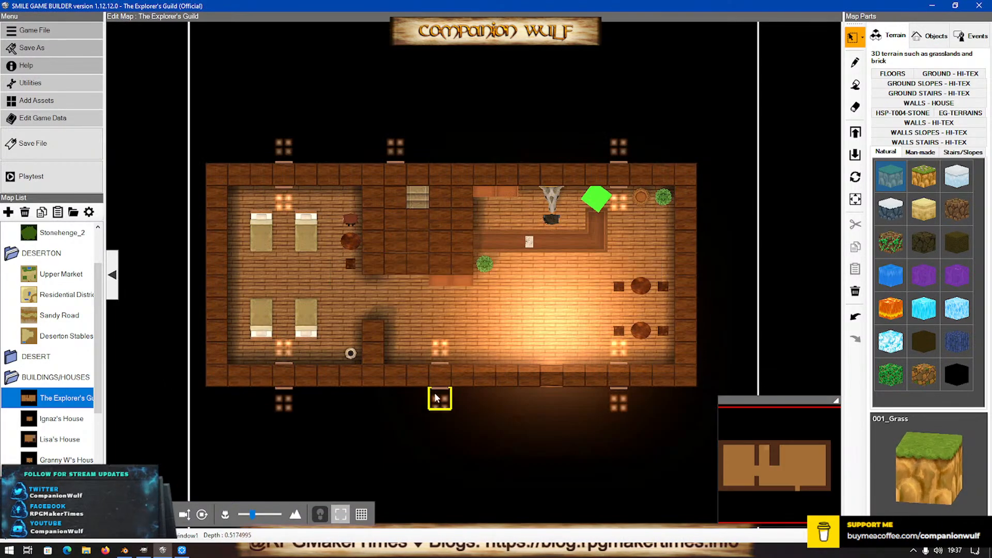
{"action": "right_click_drag", "start_coordinate": [435, 393], "coordinate": [401, 323]}
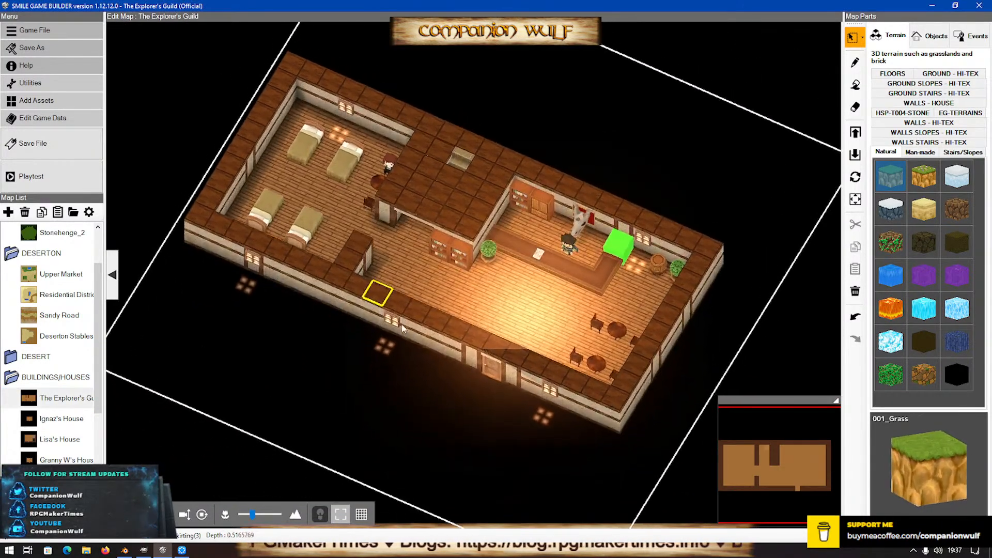
{"action": "scroll", "coordinate": [401, 306], "scroll_direction": "up", "scroll_amount": 6}
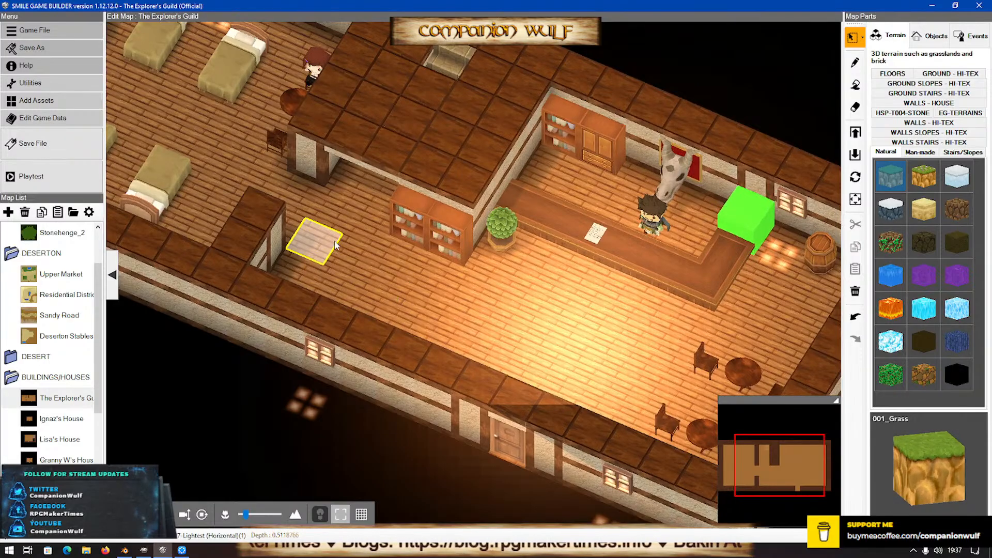
{"action": "right_click_drag", "start_coordinate": [390, 266], "coordinate": [530, 356]}
{"action": "scroll", "coordinate": [552, 279], "scroll_direction": "down", "scroll_amount": 8}
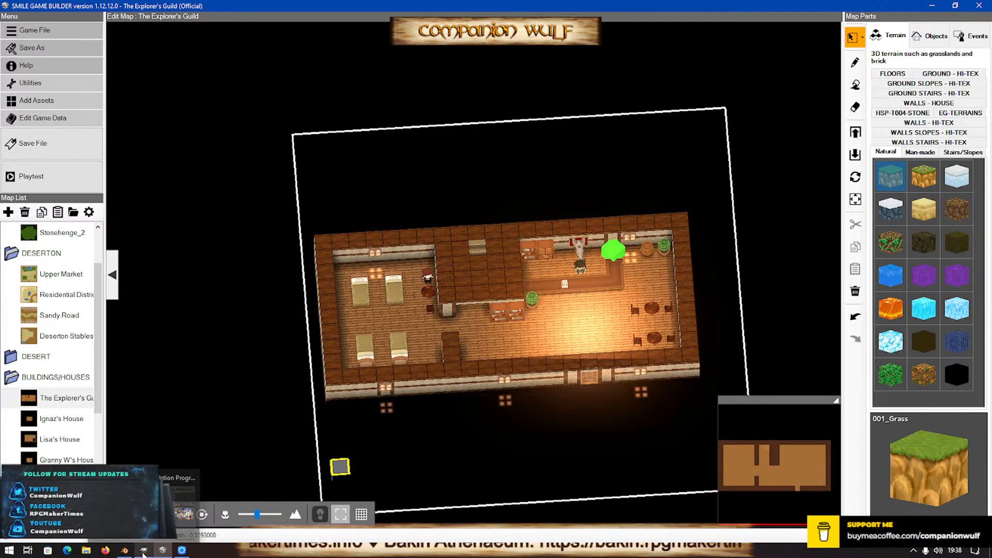
Switch back to RPG Developer Bakin and inspect the larger room's counter, barrel and floor area from different angles
{"action": "left_click", "coordinate": [144, 551]}
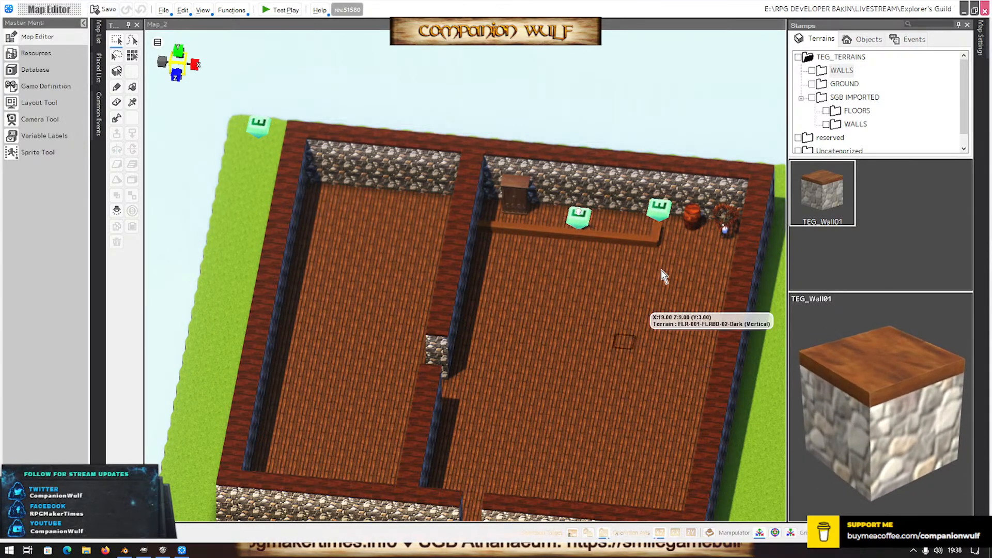
{"action": "middle_click_drag", "start_coordinate": [641, 287], "coordinate": [527, 299]}
{"action": "left_click", "coordinate": [682, 164]}
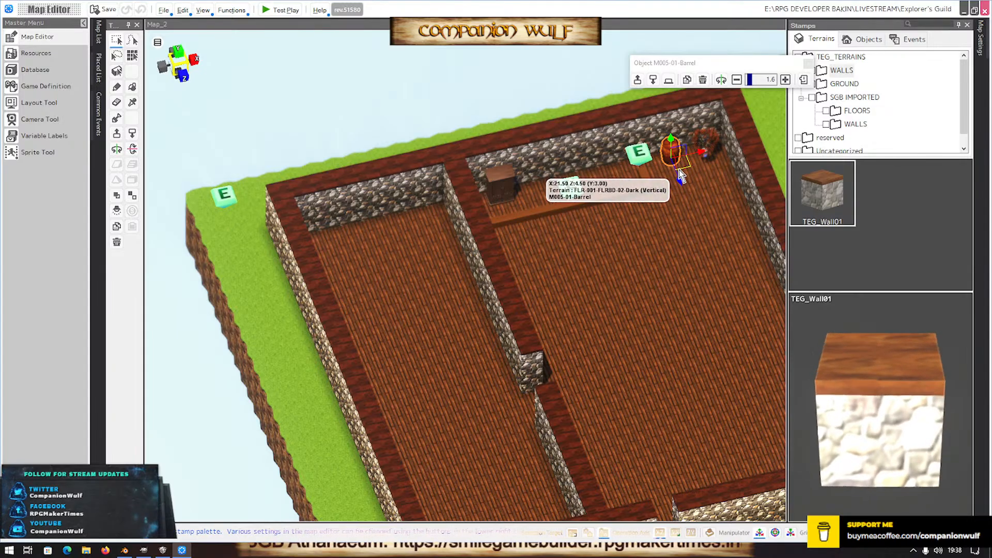
{"action": "left_click_drag", "start_coordinate": [681, 186], "coordinate": [700, 219]}
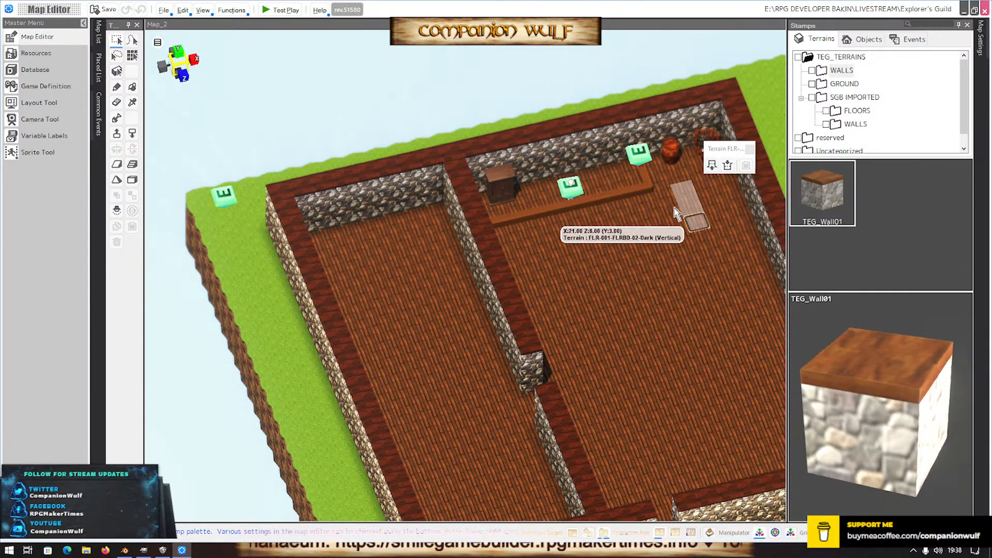
{"action": "middle_click_drag", "start_coordinate": [643, 222], "coordinate": [585, 265]}
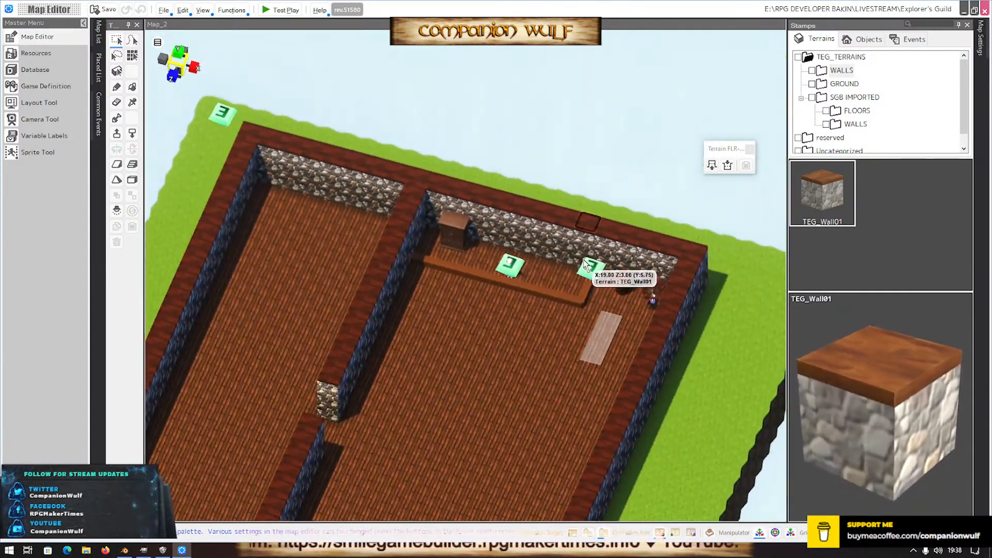
Open the project's 3D stamp resources, review both counter stamps under INTERIORS, and collapse the TREES and BUILDINGS folders
{"action": "left_click", "coordinate": [36, 52]}
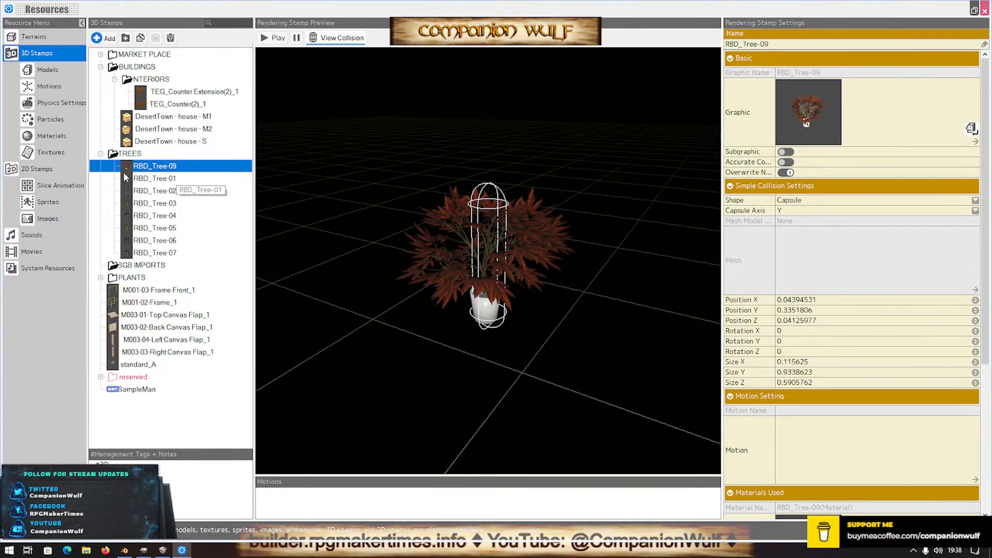
{"action": "left_click", "coordinate": [105, 156]}
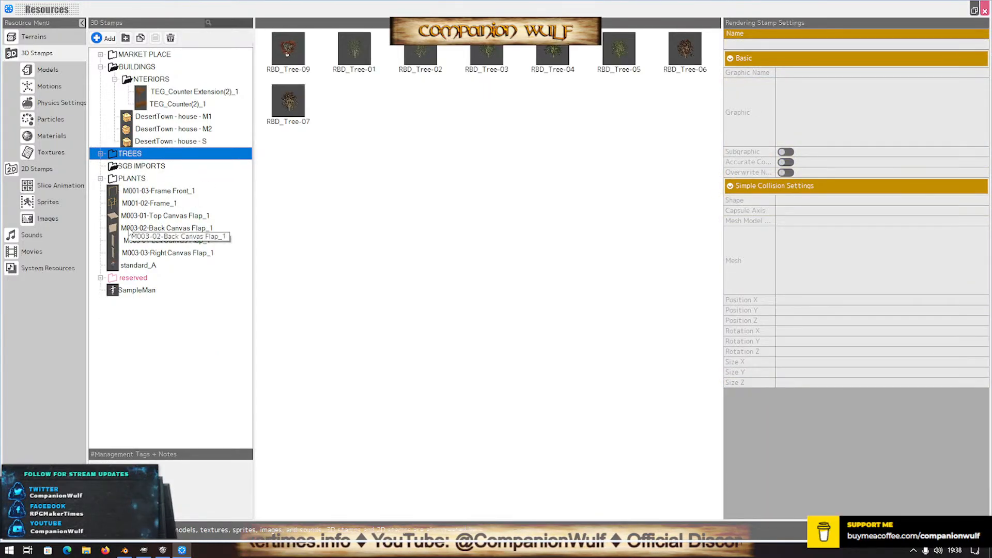
{"action": "left_click", "coordinate": [158, 93]}
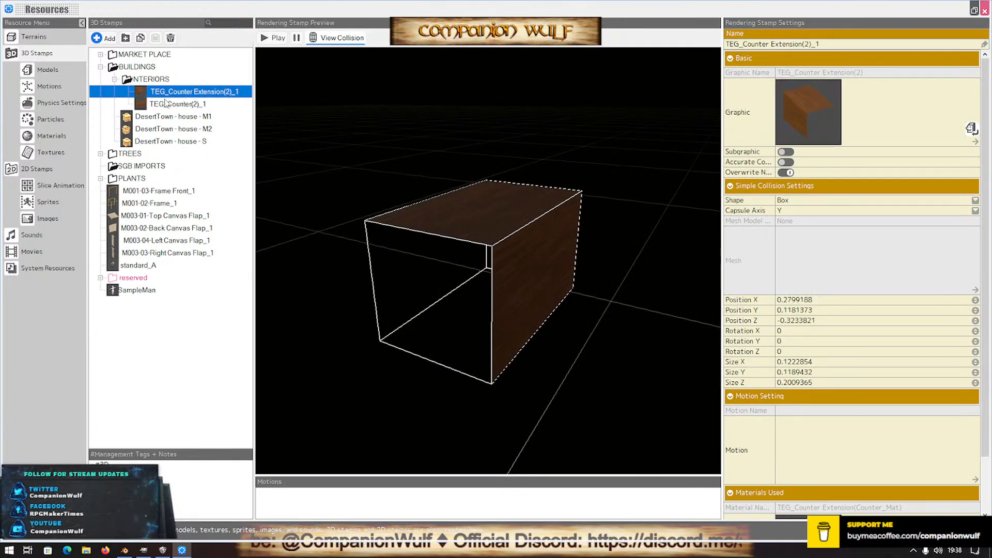
{"action": "left_click", "coordinate": [167, 104]}
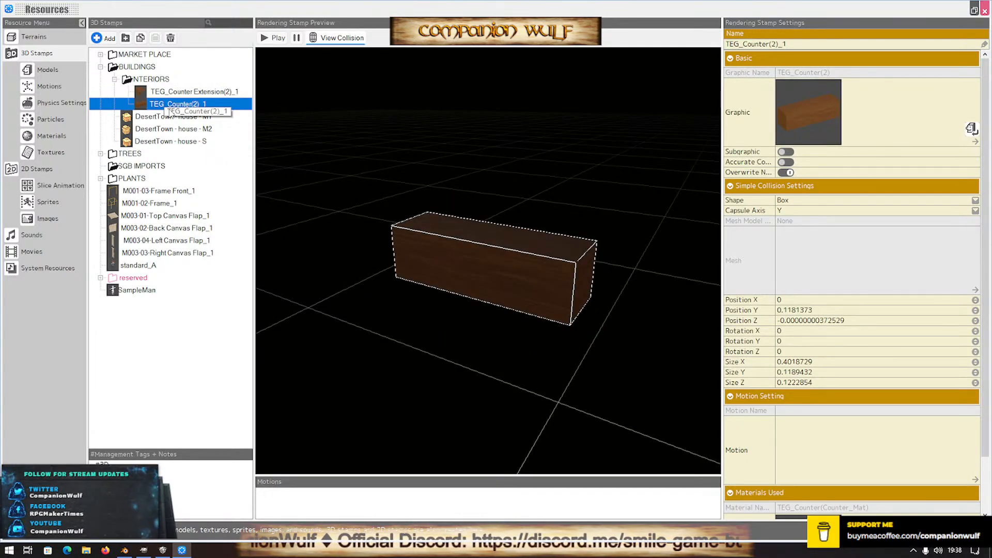
{"action": "double_click", "coordinate": [116, 70]}
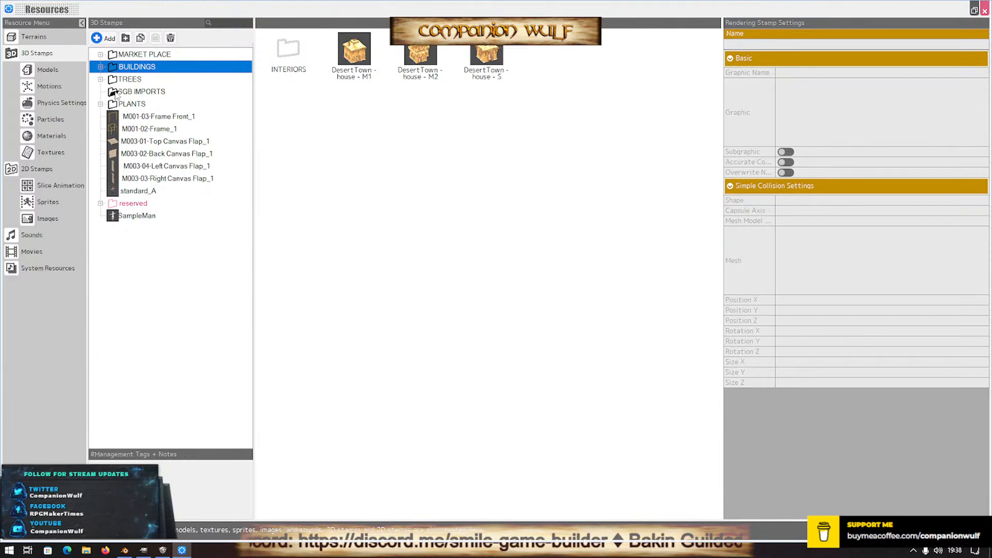
Create a 3D stamp folder named FURNITURE at the top level, between TREES and SGB IMPORTS
{"action": "left_click", "coordinate": [137, 93]}
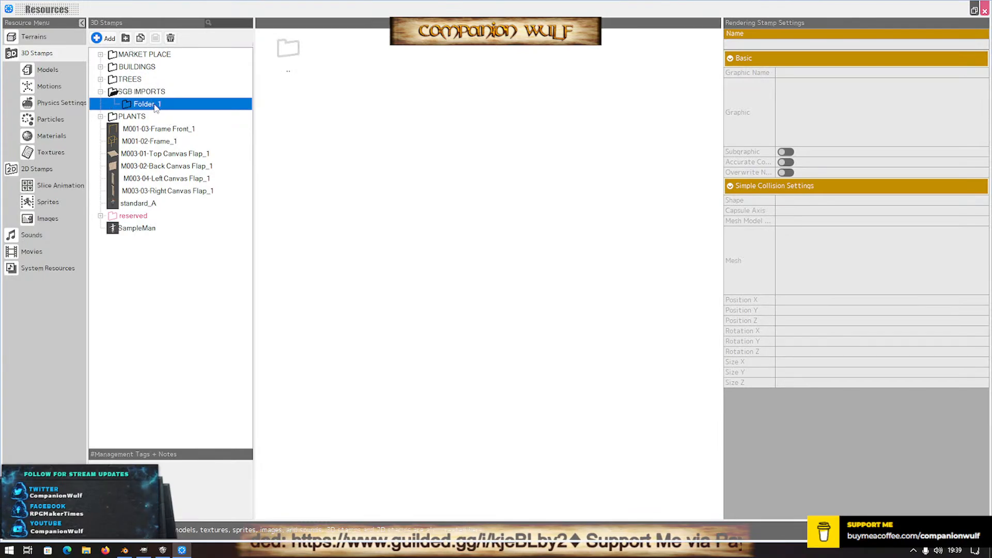
{"action": "left_click_drag", "start_coordinate": [129, 91], "coordinate": [126, 85]}
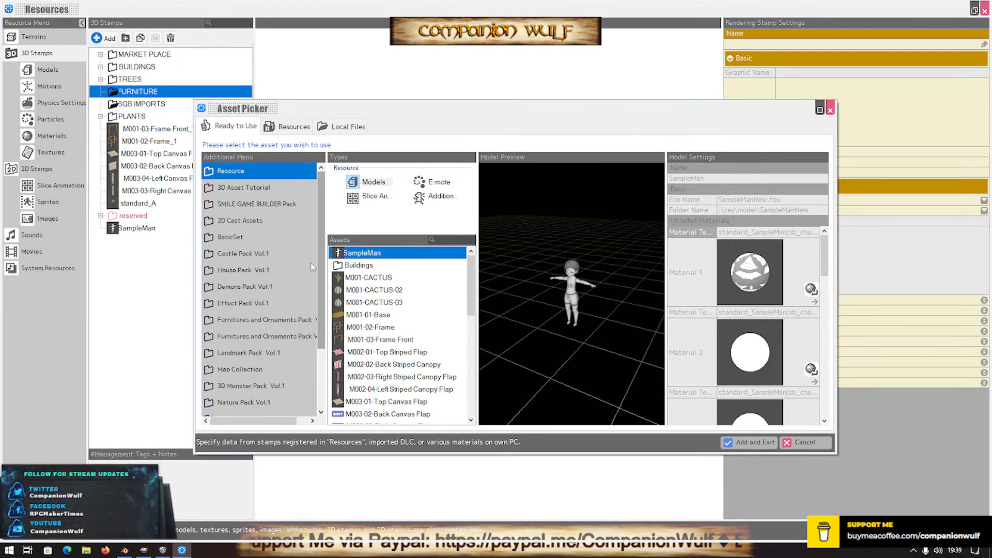
Import the five OBJ001 table and five OBJ002 bench FBX models from FANTASY TAVERN\MODELS into FURNITURE, adding all materials as new
{"action": "left_click", "coordinate": [331, 127]}
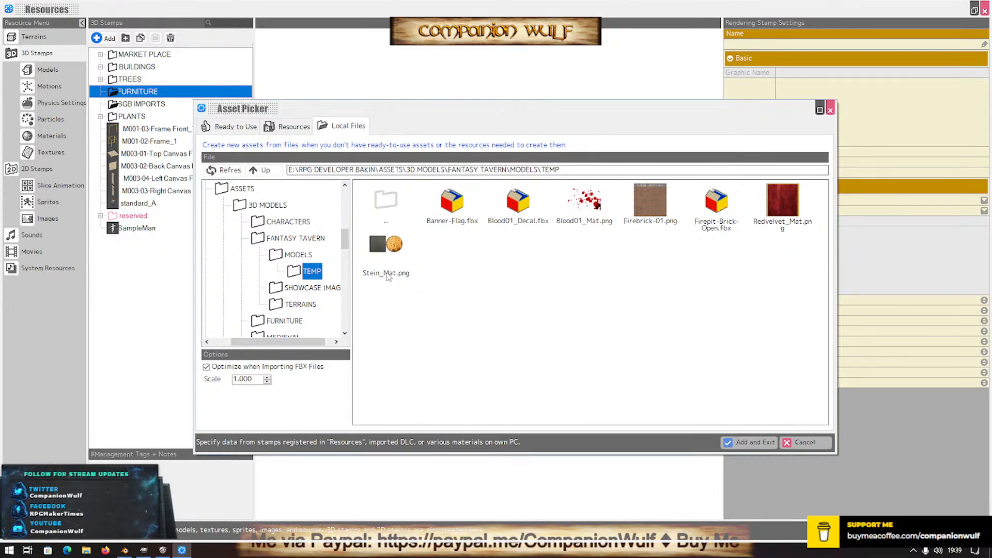
{"action": "double_click", "coordinate": [392, 202]}
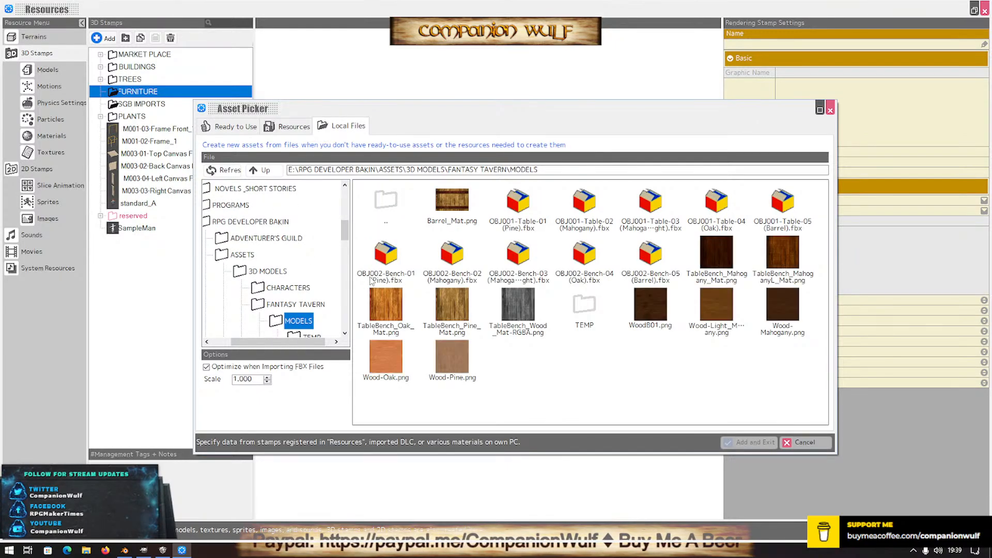
{"action": "left_click", "coordinate": [517, 203]}
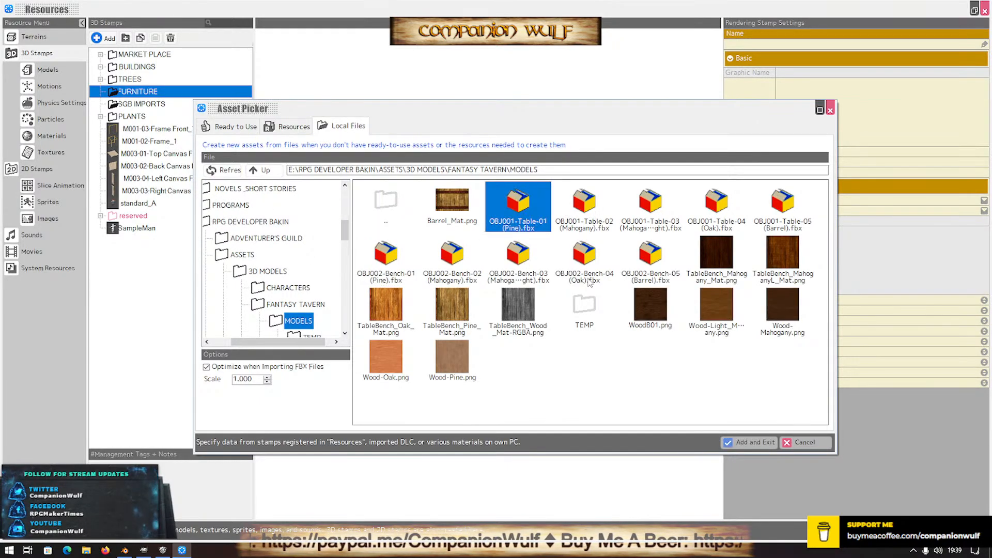
{"action": "left_click", "coordinate": [655, 255], "text": "shift"}
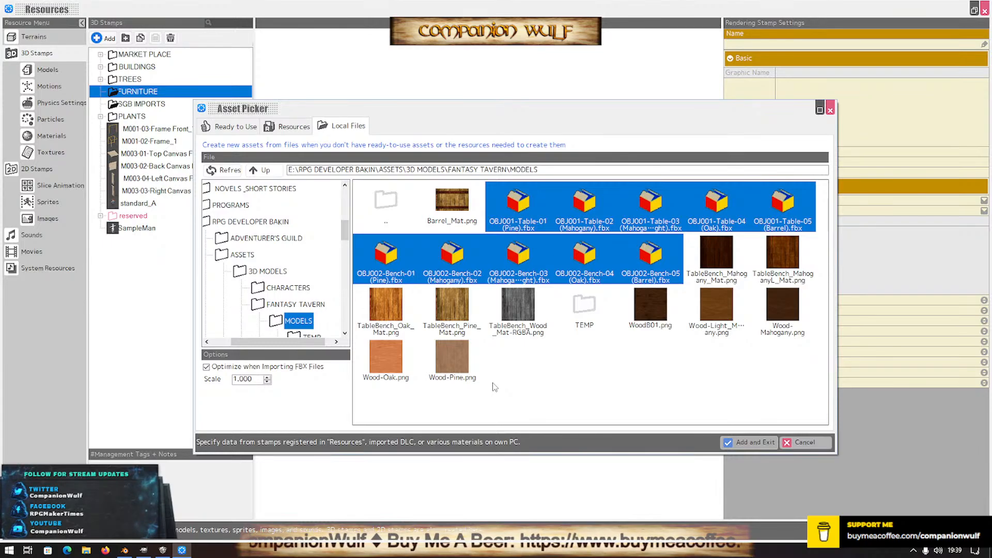
{"action": "left_click", "coordinate": [500, 347]}
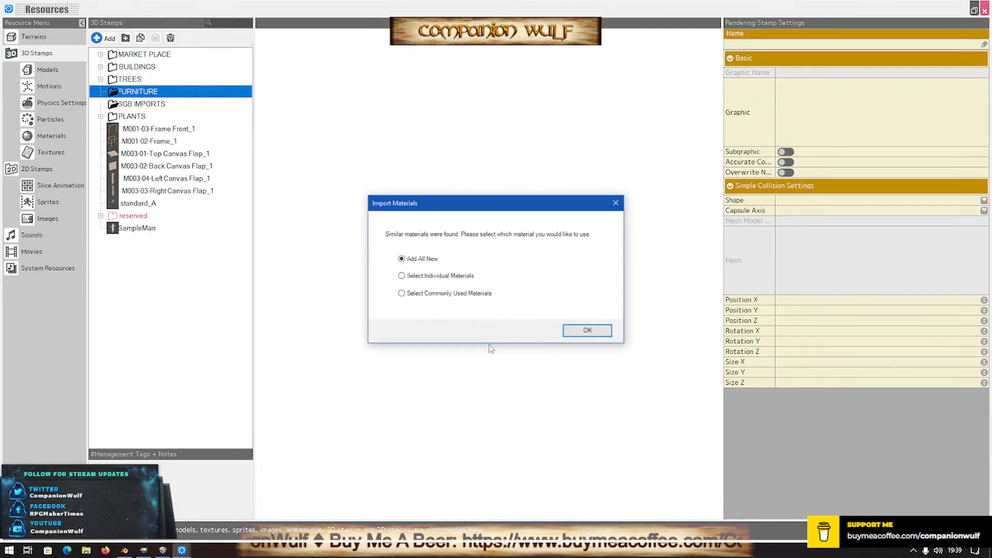
{"action": "left_click", "coordinate": [588, 332]}
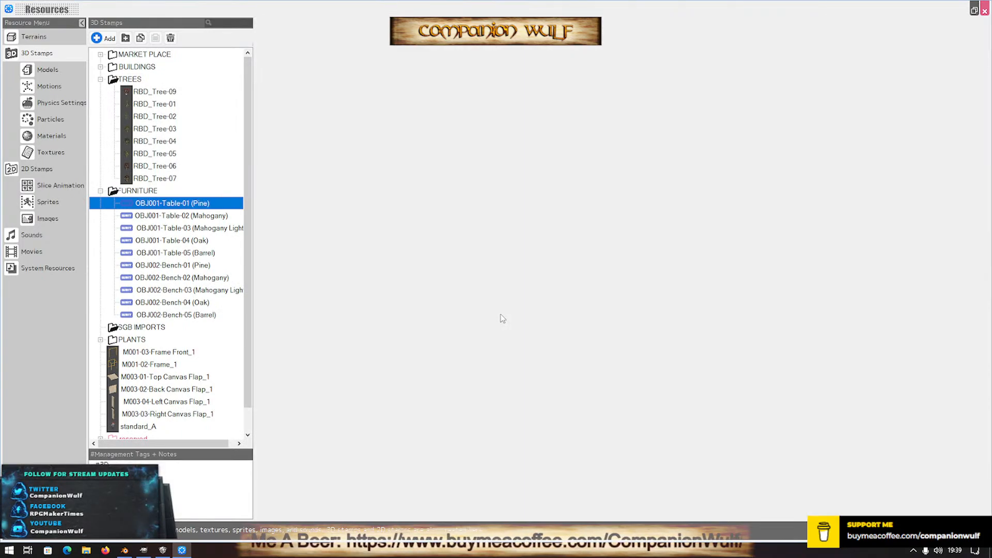
{"action": "scroll", "coordinate": [538, 276], "scroll_direction": "down", "scroll_amount": 3}
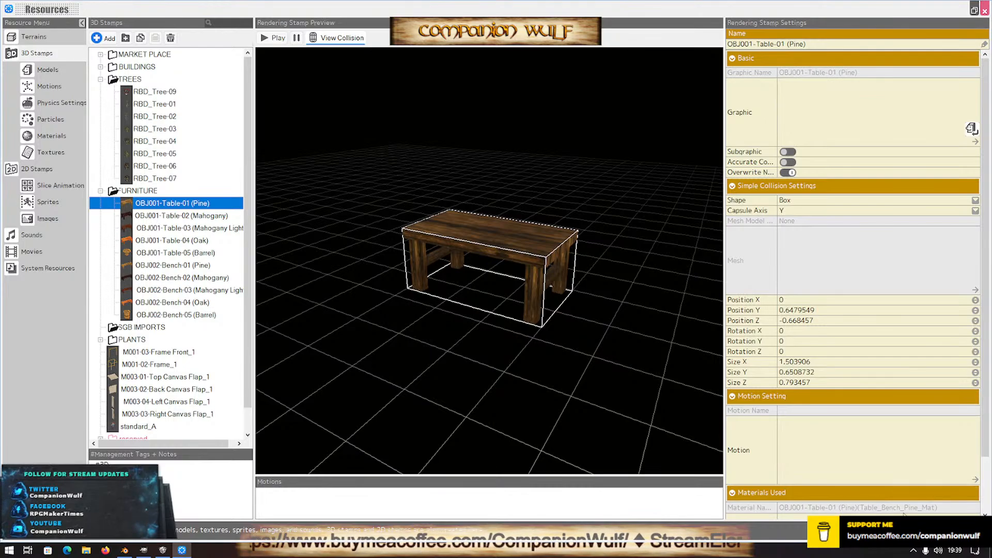
Return to the map and place OBJ001-Table-01 (Pine) in the larger room near the counter, rotated parallel to the side walls
{"action": "key", "text": "Escape"}
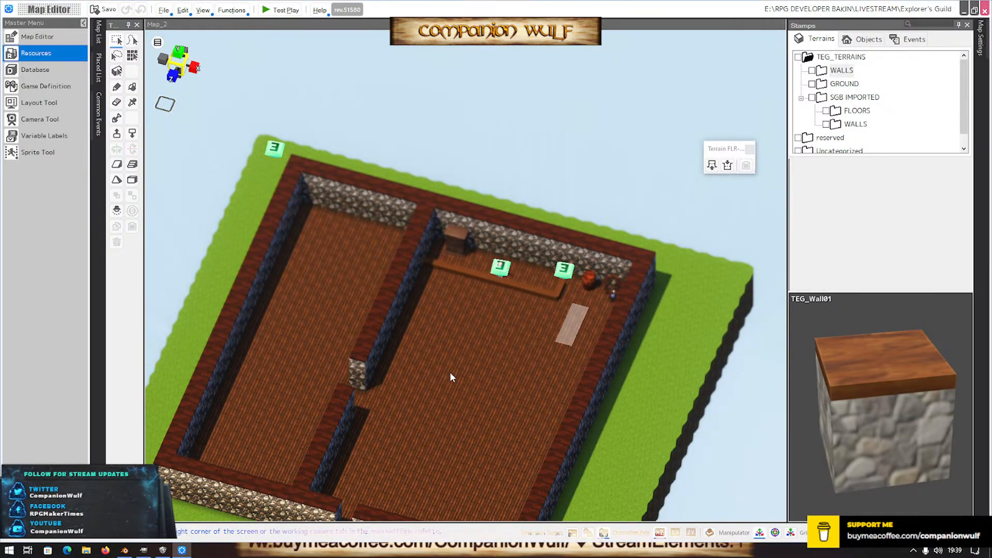
{"action": "left_click", "coordinate": [868, 39]}
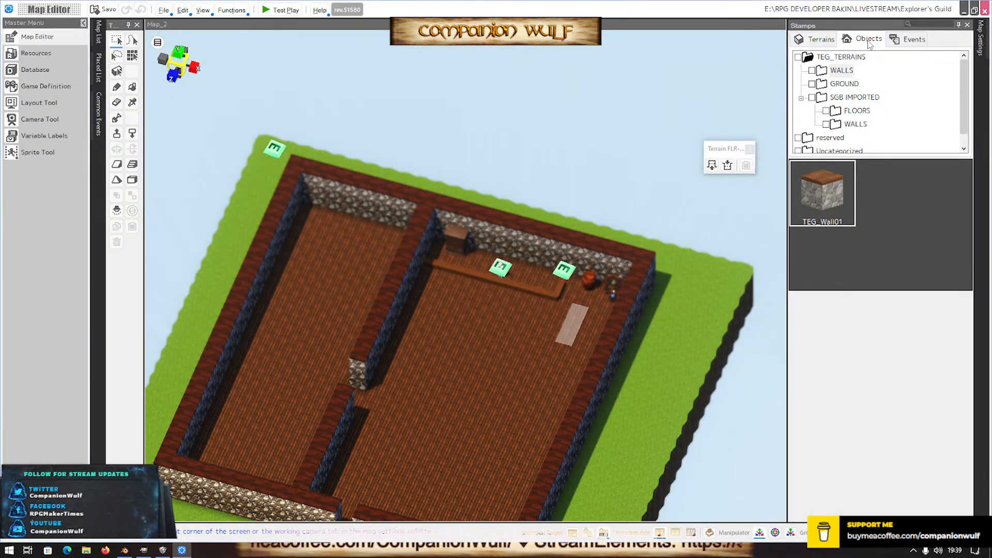
{"action": "left_click", "coordinate": [834, 97]}
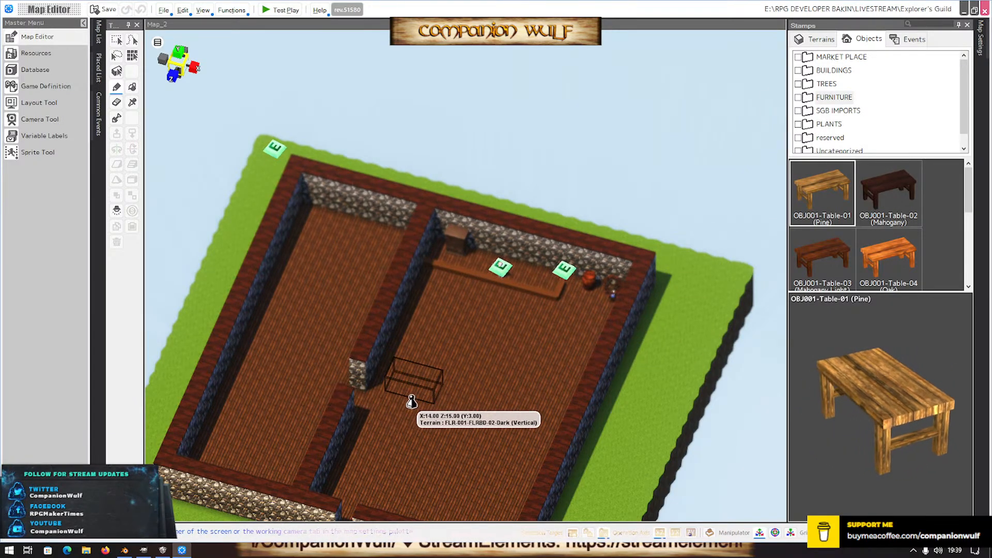
{"action": "right_click_drag", "start_coordinate": [413, 406], "coordinate": [570, 263]}
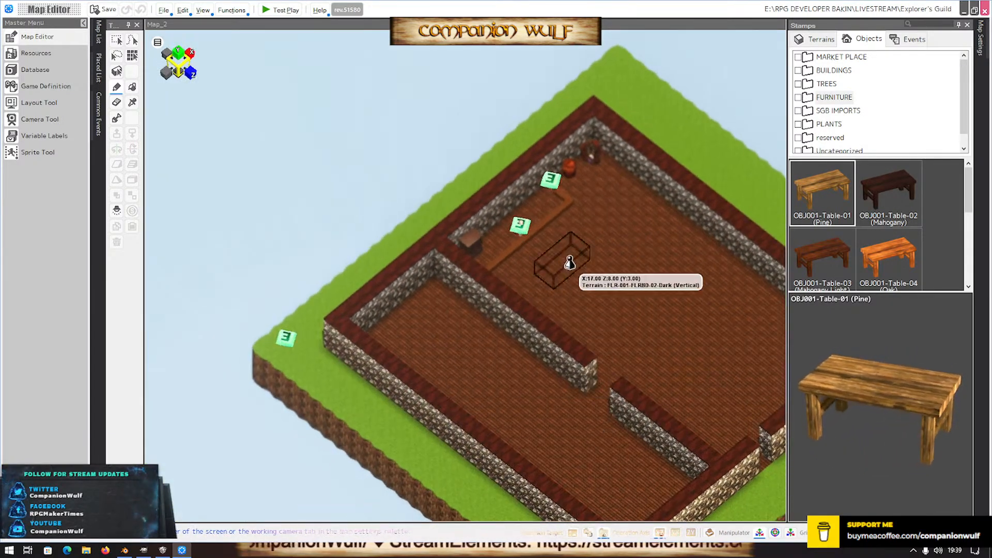
{"action": "left_click", "coordinate": [643, 250]}
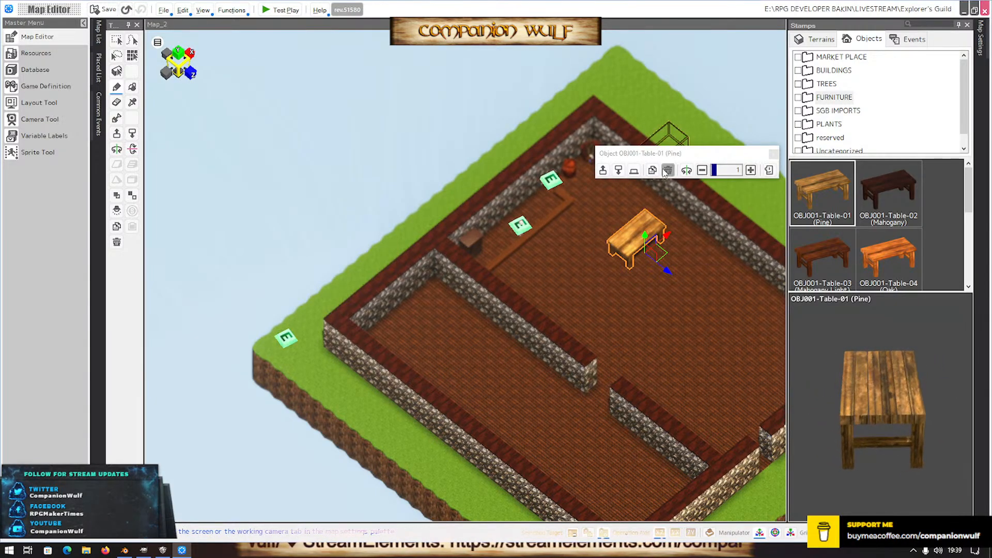
{"action": "left_click", "coordinate": [687, 171]}
{"action": "left_click", "coordinate": [686, 171]}
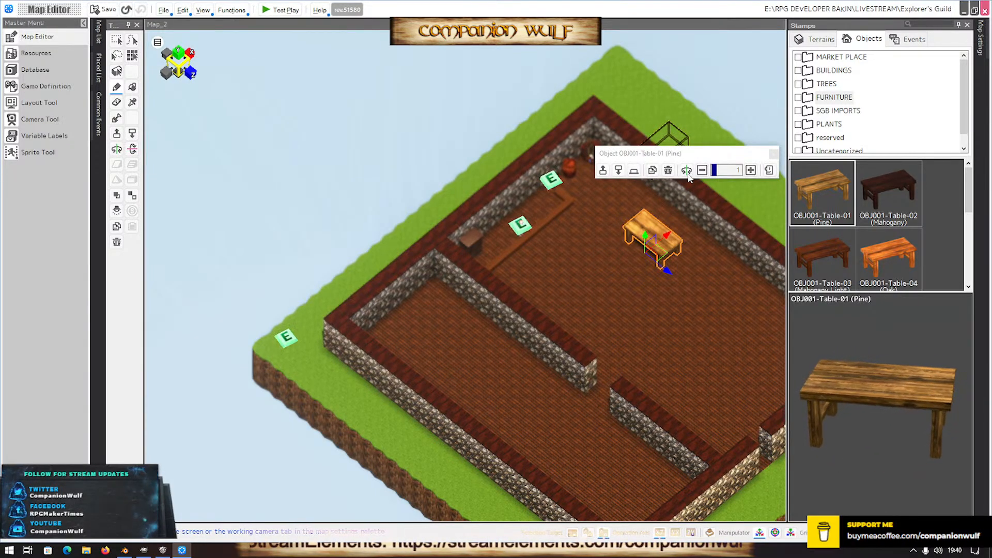
Place a second pine table farther from the counter, rotate it to match the first, and shift it slightly away from the outer wall
{"action": "left_click", "coordinate": [733, 306]}
{"action": "left_click", "coordinate": [782, 227]}
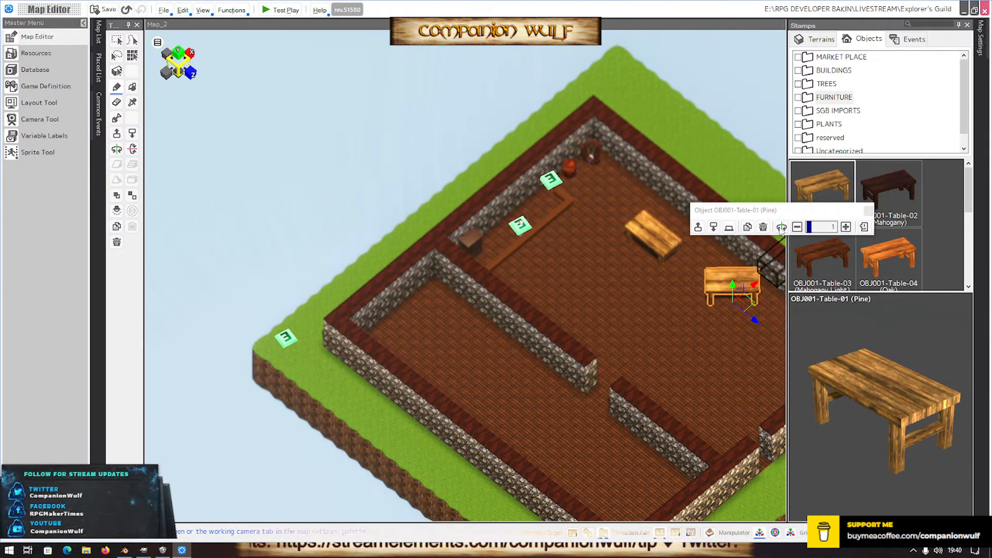
{"action": "left_click", "coordinate": [781, 227]}
{"action": "middle_click_drag", "start_coordinate": [693, 347], "coordinate": [655, 346]}
{"action": "right_click_drag", "start_coordinate": [655, 345], "coordinate": [652, 297]}
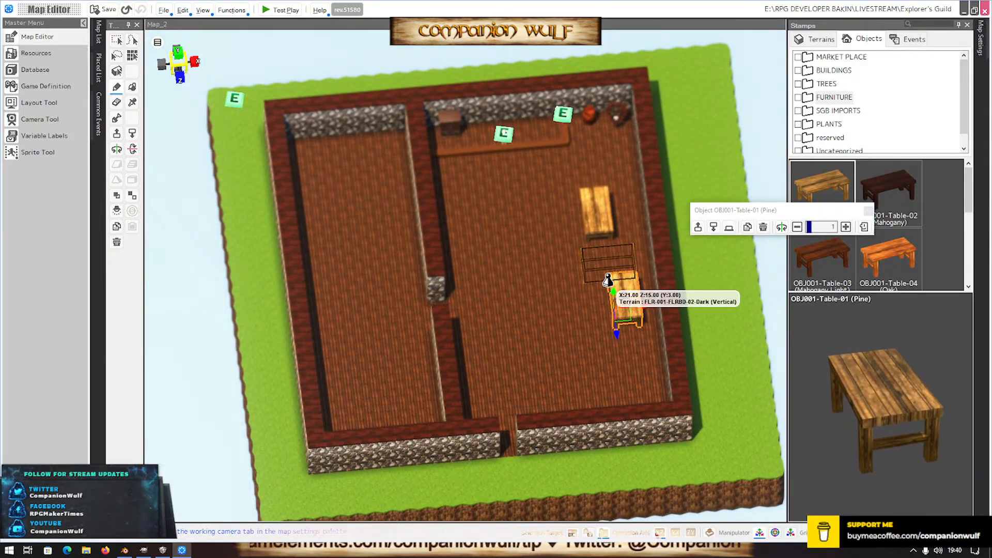
{"action": "left_click_drag", "start_coordinate": [648, 311], "coordinate": [632, 305]}
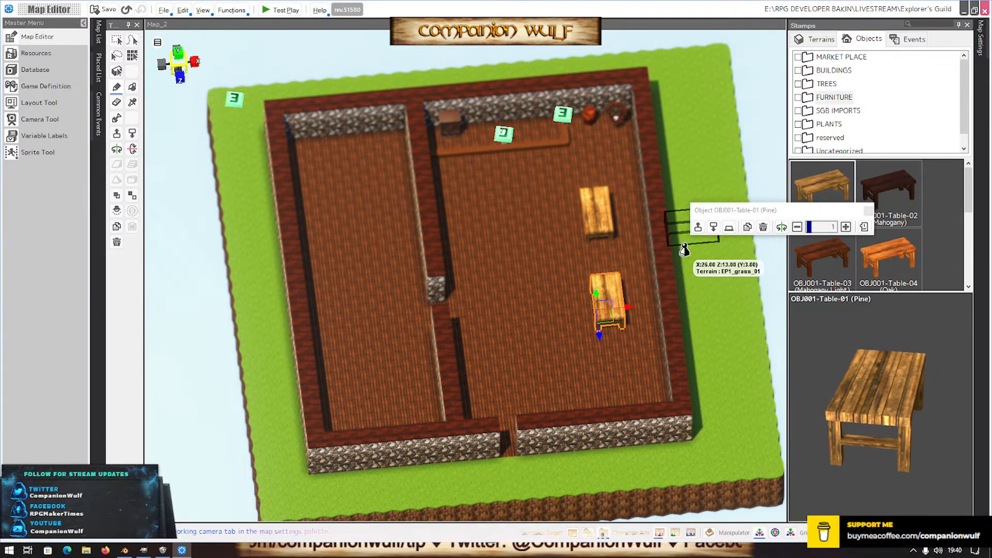
Place OBJ002-Bench-01 (Pine) on the outer-wall side of the table nearest the counter, rotated lengthwise and moved close alongside it
{"action": "left_click", "coordinate": [835, 98]}
{"action": "scroll", "coordinate": [867, 258], "scroll_direction": "down", "scroll_amount": 3}
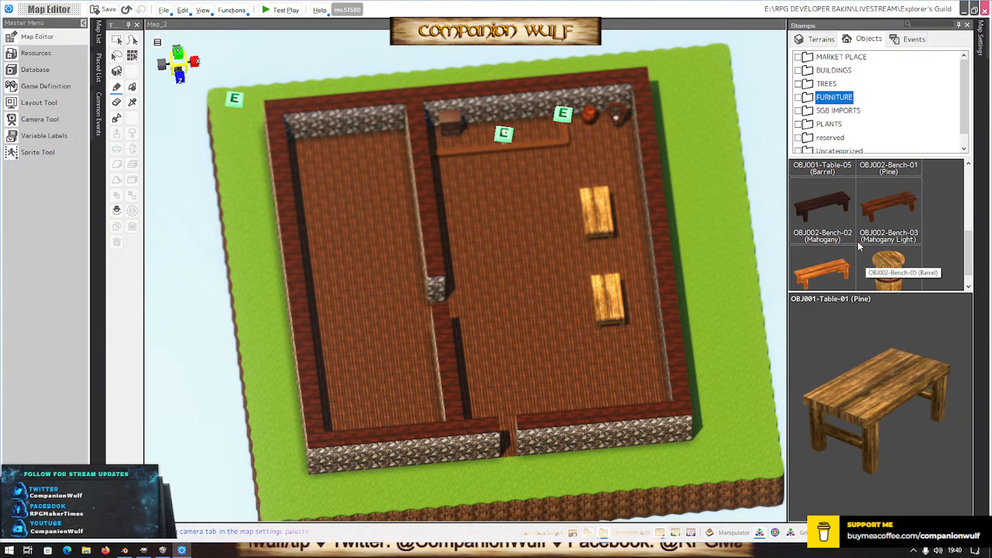
{"action": "scroll", "coordinate": [840, 243], "scroll_direction": "up", "scroll_amount": 1}
{"action": "left_click", "coordinate": [888, 209]}
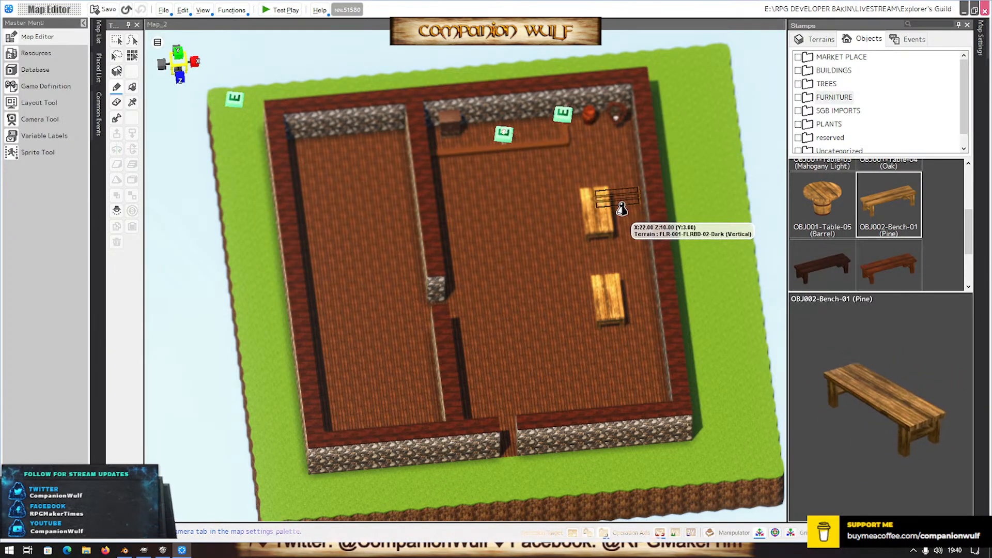
{"action": "left_click", "coordinate": [639, 217]}
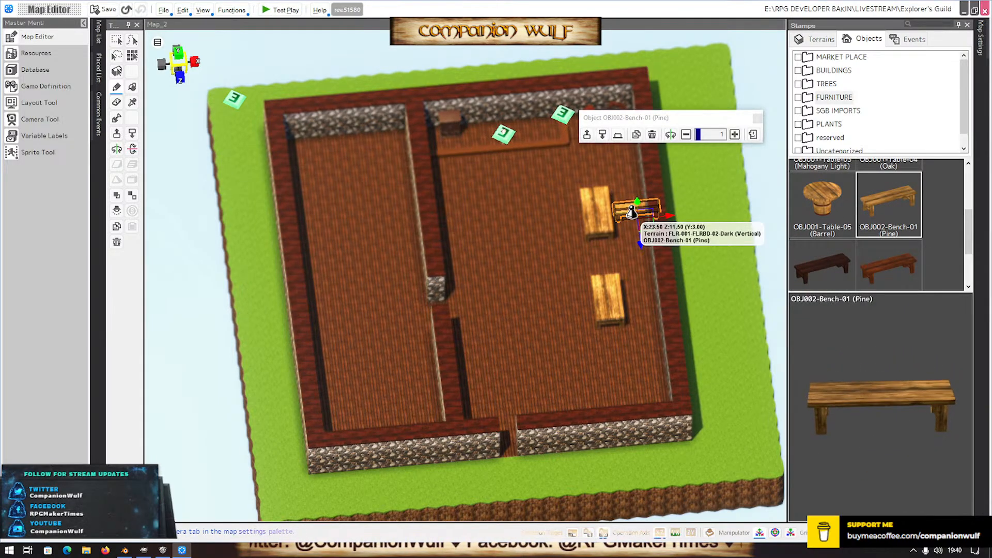
{"action": "left_click", "coordinate": [671, 135]}
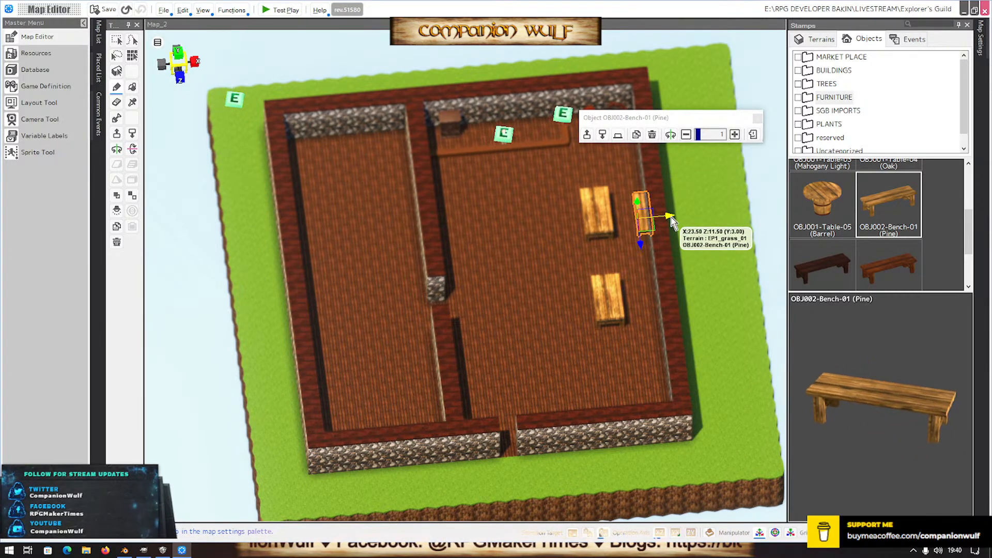
{"action": "left_click_drag", "start_coordinate": [671, 217], "coordinate": [659, 217]}
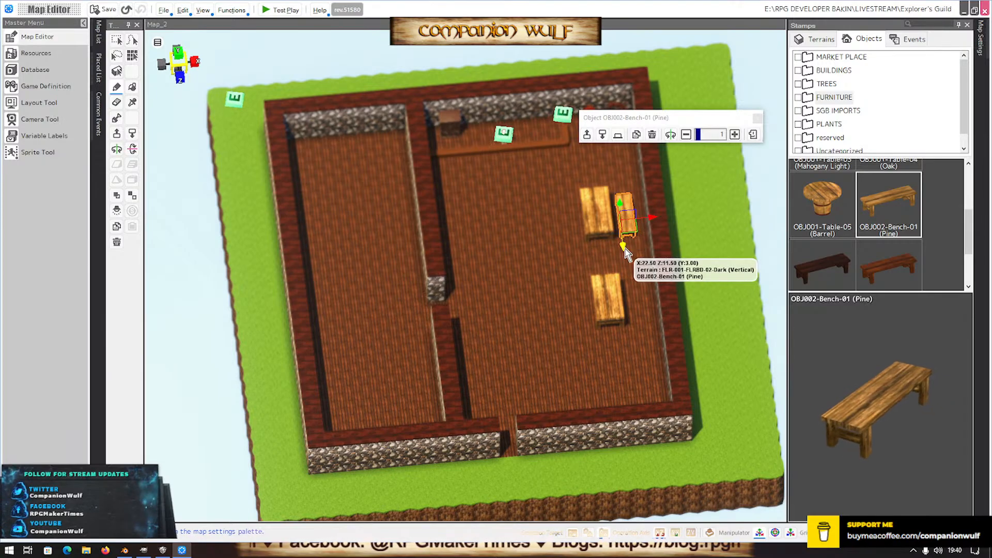
{"action": "left_click_drag", "start_coordinate": [625, 249], "coordinate": [624, 241]}
Add a second pine bench on the dividing-wall side of the table nearest the counter, rotated and aligned parallel to it
{"action": "left_click", "coordinate": [550, 217]}
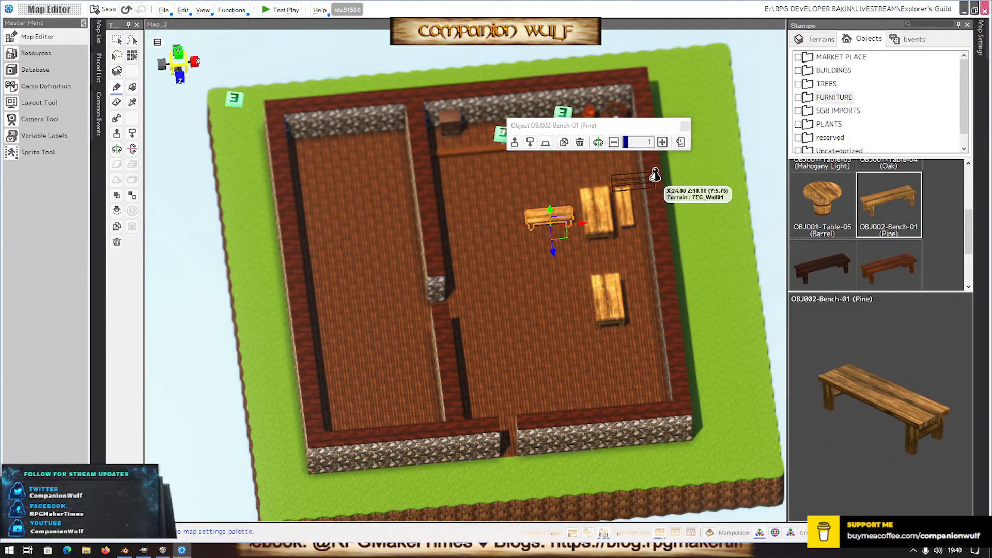
{"action": "left_click", "coordinate": [598, 142]}
{"action": "left_click", "coordinate": [598, 142]}
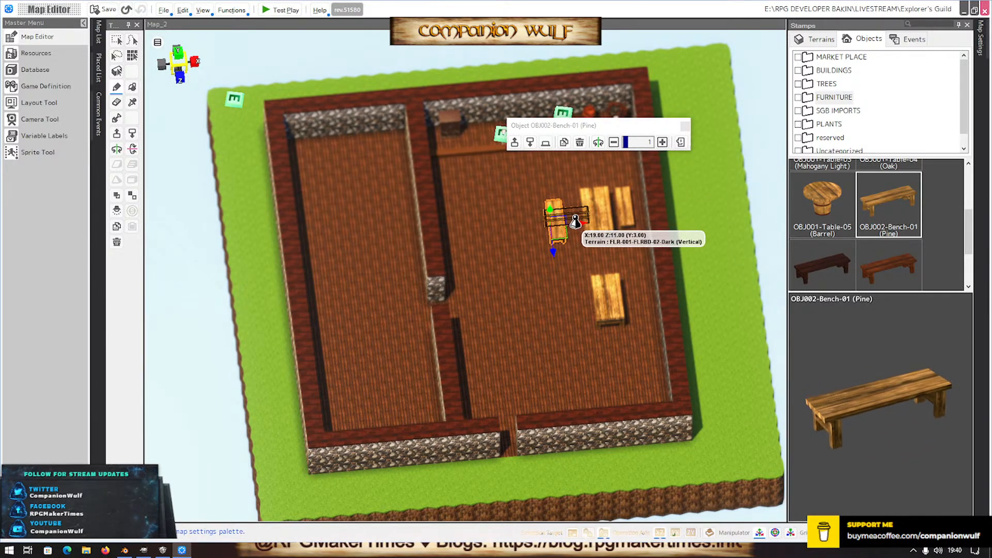
{"action": "left_click_drag", "start_coordinate": [587, 223], "coordinate": [559, 251]}
{"action": "middle_click_drag", "start_coordinate": [558, 319], "coordinate": [535, 323]}
{"action": "left_click_drag", "start_coordinate": [554, 300], "coordinate": [560, 294]}
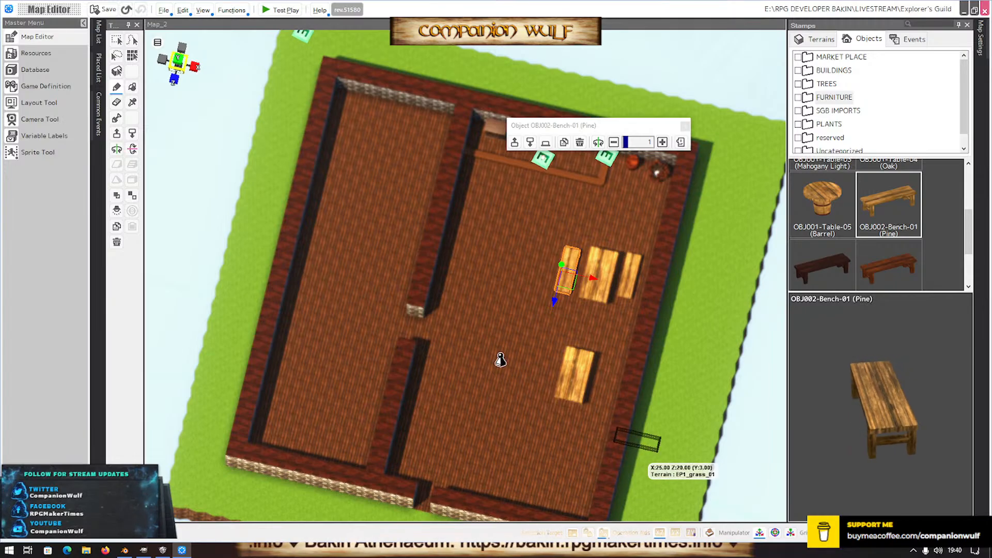
Place a pine bench on each side of the table farther from the counter, rotating both lengthwise and moving them alongside it
{"action": "left_click", "coordinate": [541, 357]}
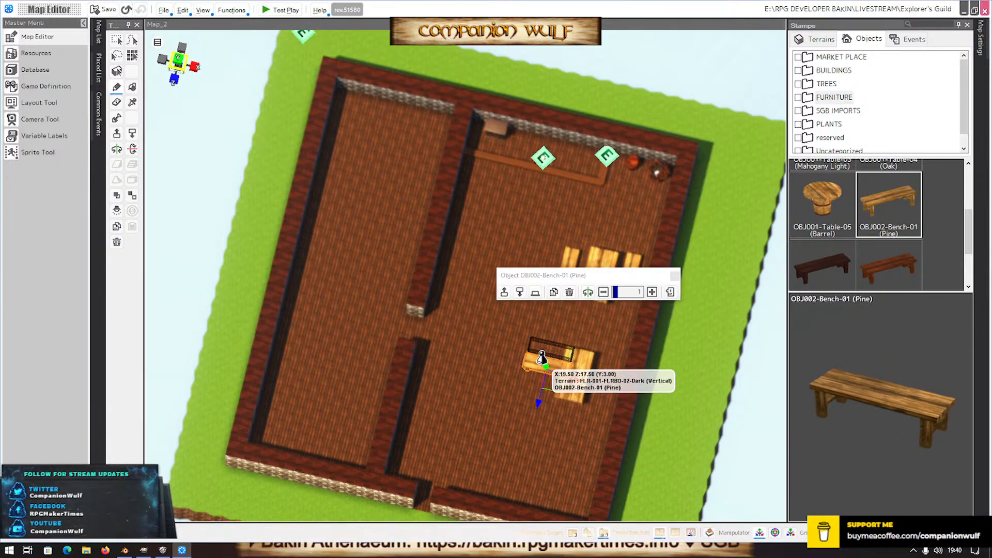
{"action": "left_click", "coordinate": [587, 292]}
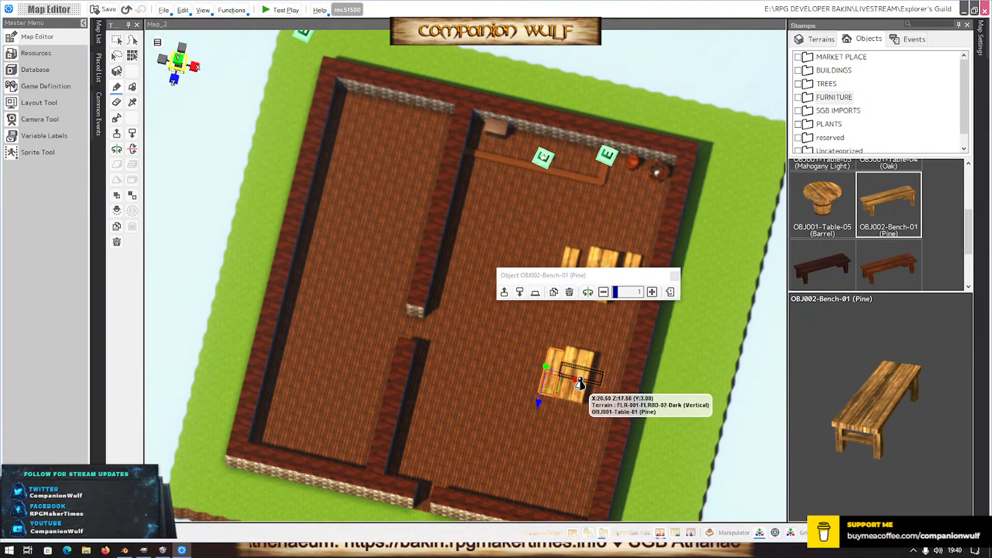
{"action": "left_click_drag", "start_coordinate": [578, 381], "coordinate": [569, 380]}
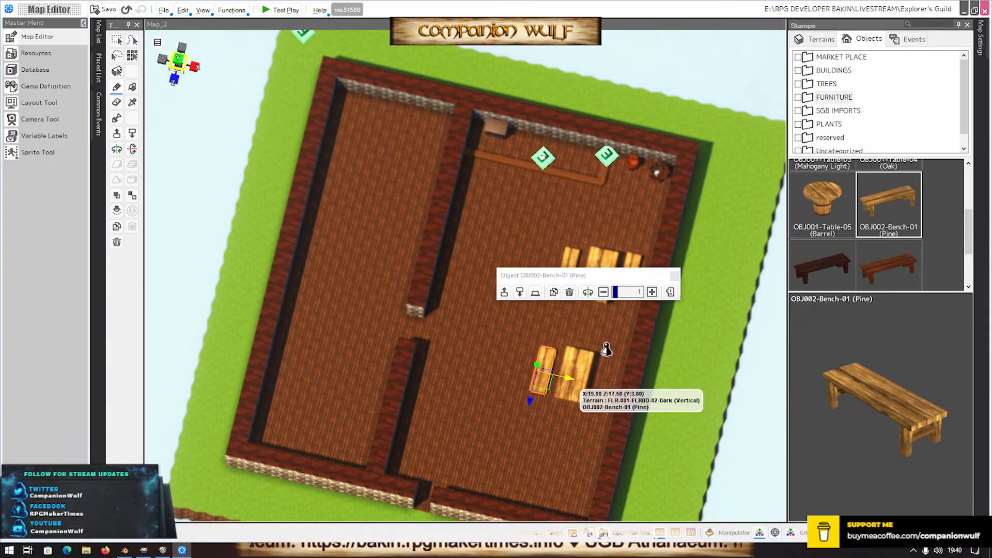
{"action": "left_click", "coordinate": [610, 385]}
{"action": "left_click", "coordinate": [650, 310]}
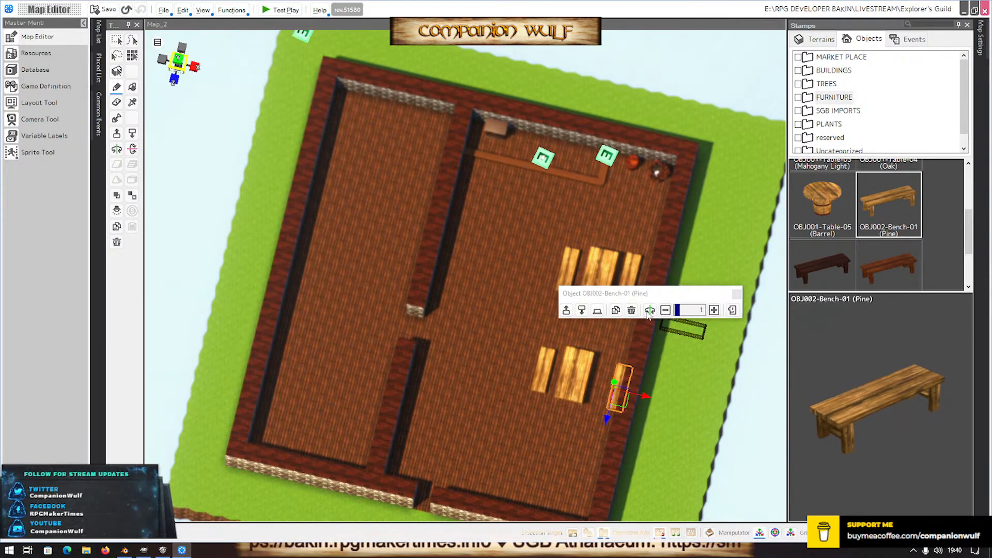
{"action": "left_click", "coordinate": [632, 399]}
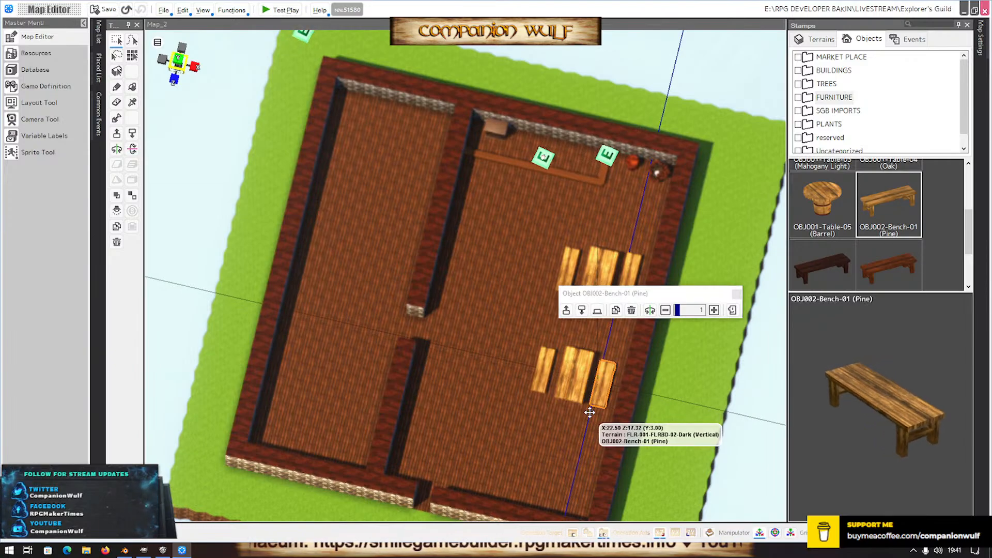
Nudge the benches beside both pine tables so they sit evenly alongside the table edges
{"action": "left_click_drag", "start_coordinate": [593, 409], "coordinate": [571, 374]}
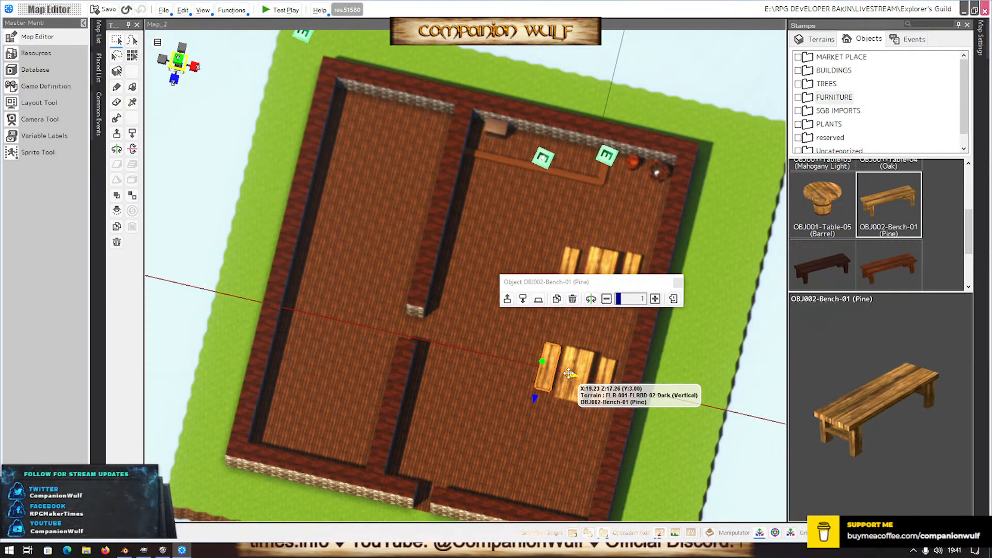
{"action": "left_click_drag", "start_coordinate": [569, 374], "coordinate": [556, 303]}
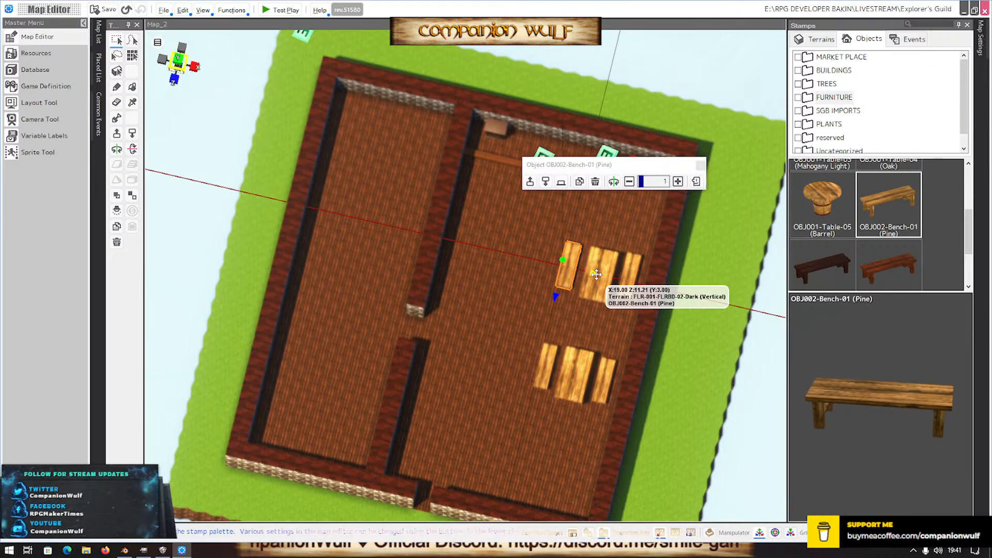
{"action": "left_click_drag", "start_coordinate": [562, 270], "coordinate": [624, 280]}
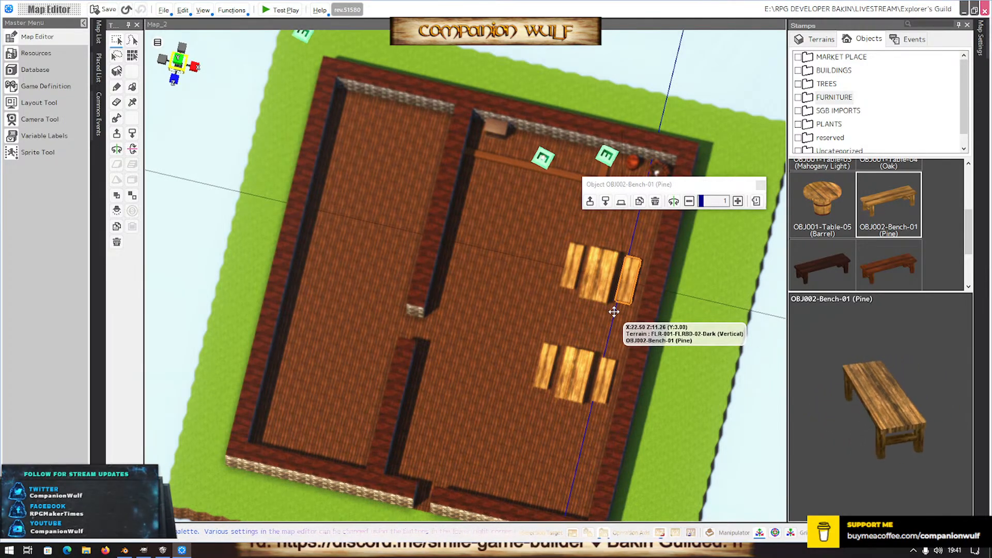
{"action": "left_click_drag", "start_coordinate": [615, 311], "coordinate": [648, 307]}
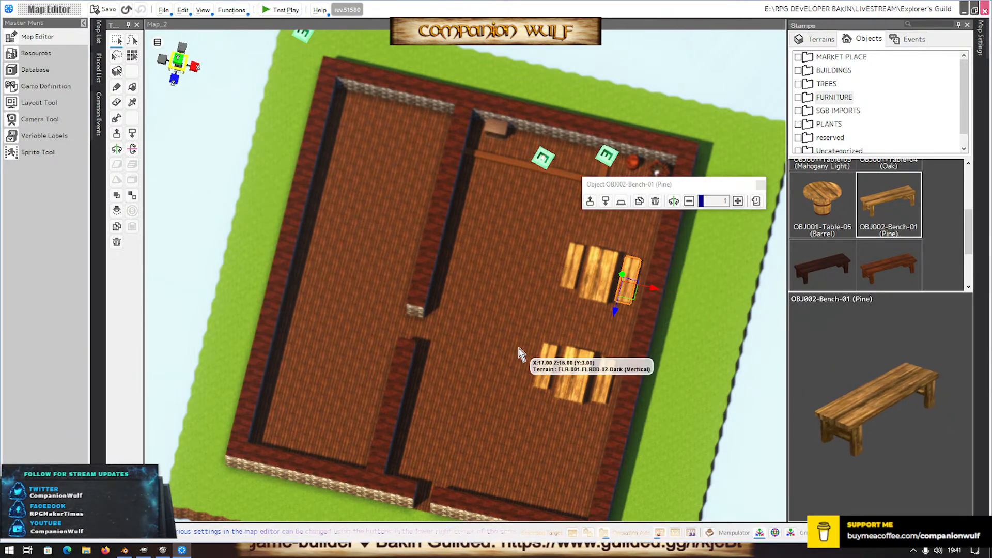
Move the dividing-wall-side bench of the table farther from the counter closer to its table and line it up lengthwise
{"action": "right_click_drag", "start_coordinate": [519, 347], "coordinate": [566, 380]}
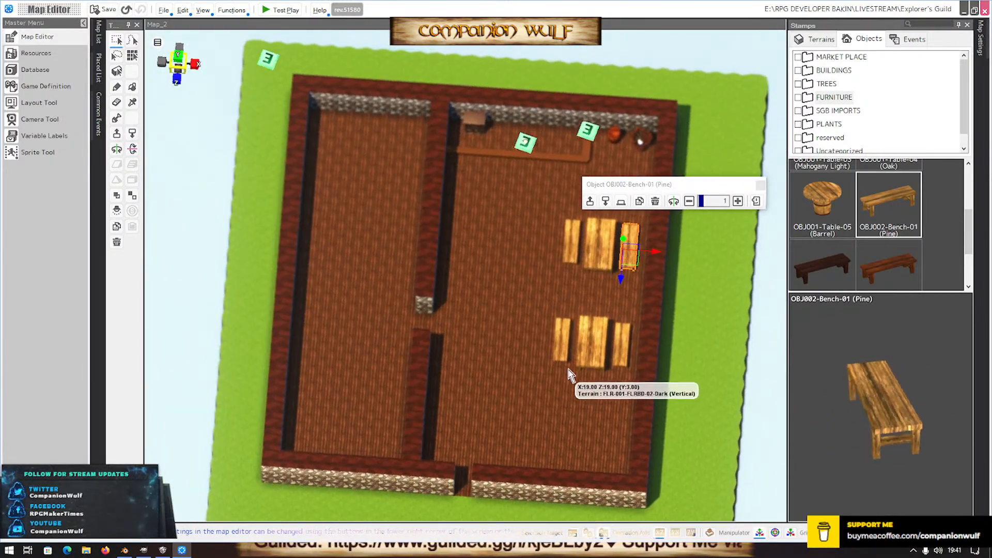
{"action": "left_click_drag", "start_coordinate": [622, 281], "coordinate": [553, 377]}
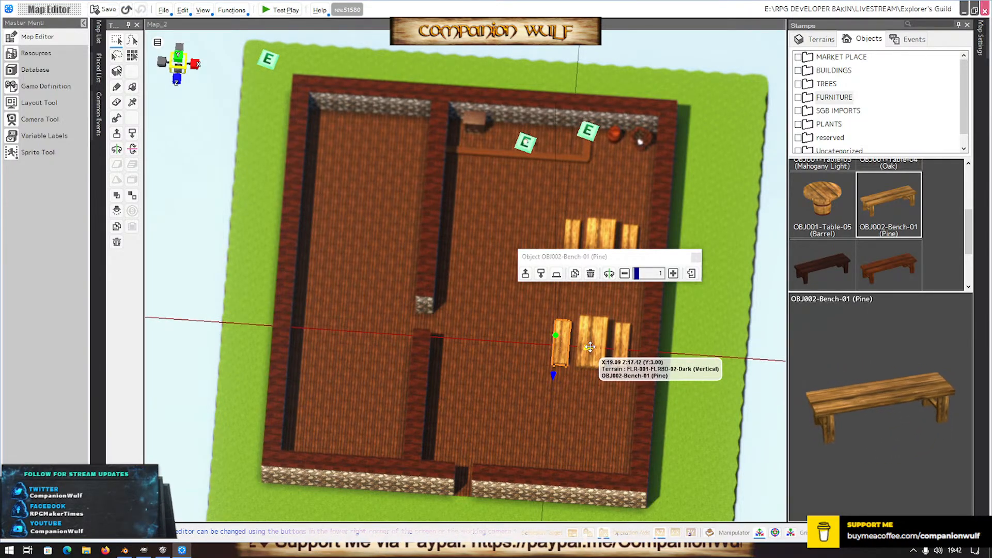
{"action": "left_click_drag", "start_coordinate": [593, 347], "coordinate": [593, 347]}
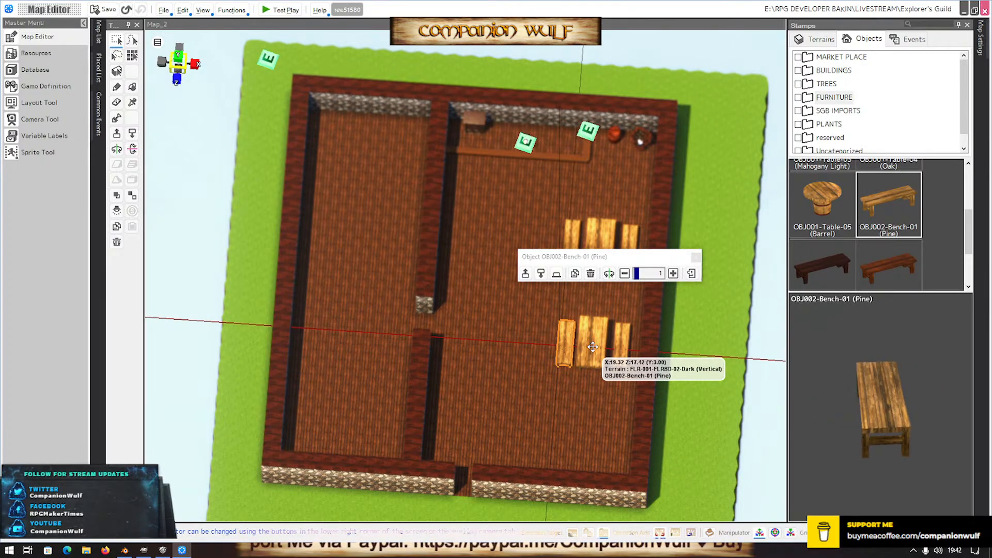
{"action": "right_click_drag", "start_coordinate": [574, 331], "coordinate": [515, 395]}
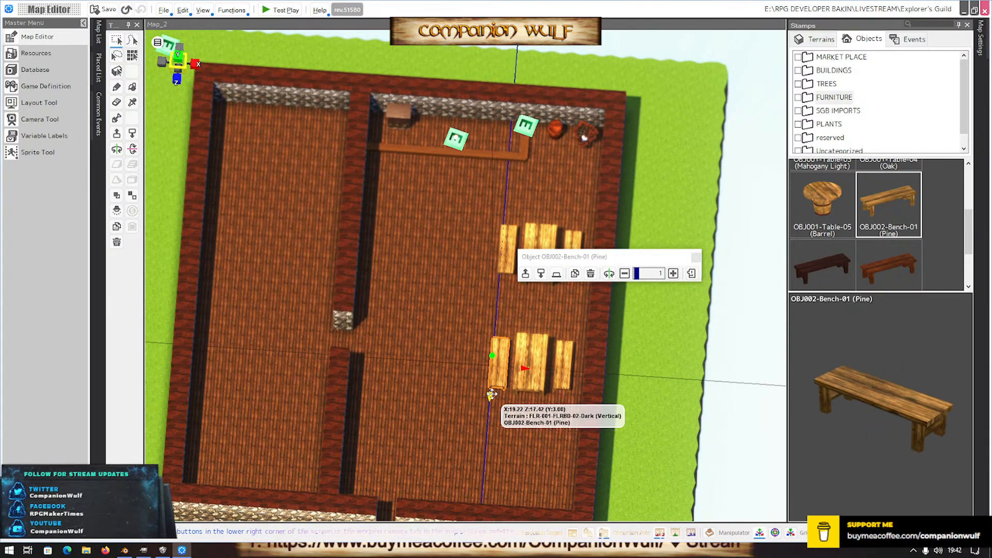
{"action": "left_click_drag", "start_coordinate": [491, 394], "coordinate": [491, 396]}
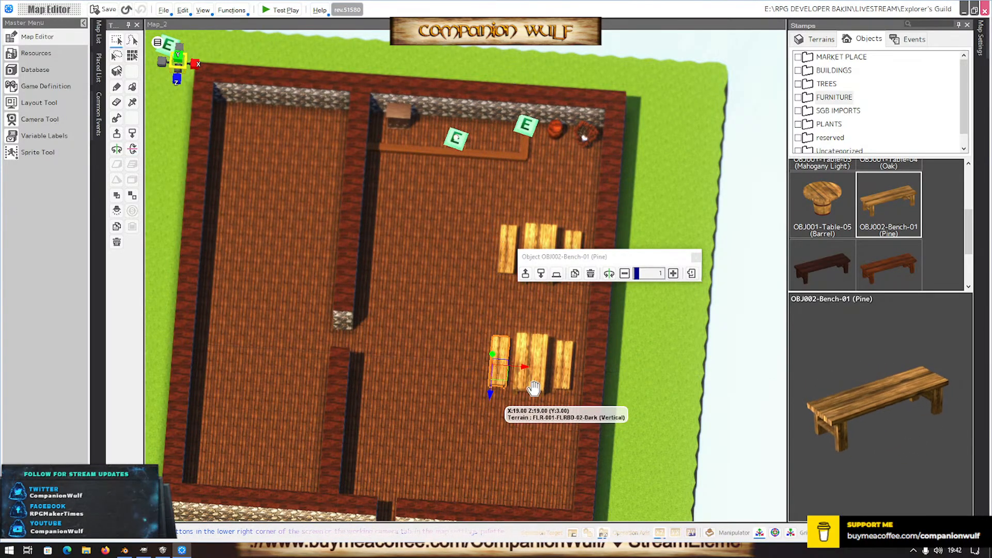
Group the table nearest the counter with its two benches and scale the set down to 0.9
{"action": "scroll", "coordinate": [509, 466], "scroll_direction": "up", "scroll_amount": 3}
{"action": "right_click_drag", "start_coordinate": [512, 471], "coordinate": [421, 456]}
{"action": "scroll", "coordinate": [380, 455], "scroll_direction": "down", "scroll_amount": 6}
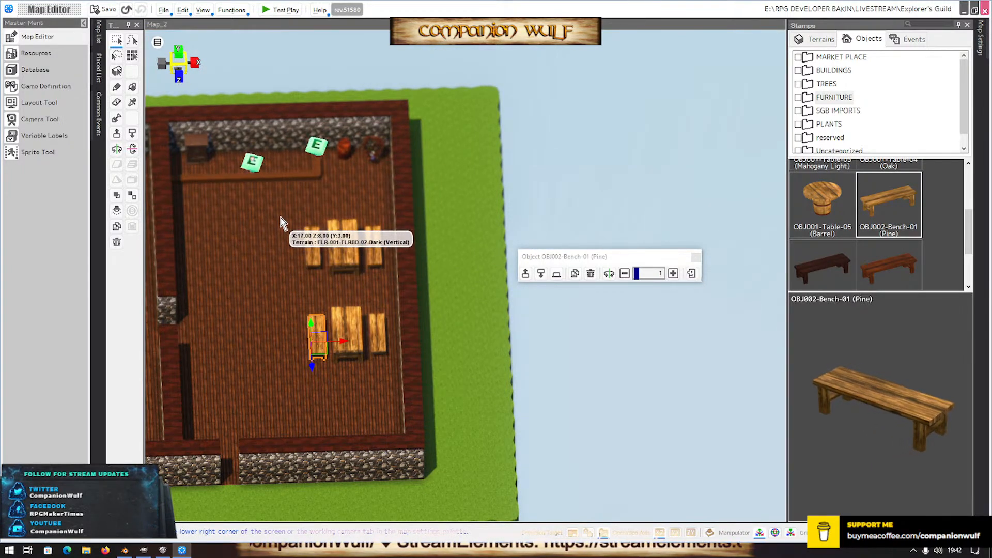
{"action": "left_click_drag", "start_coordinate": [266, 209], "coordinate": [385, 290]}
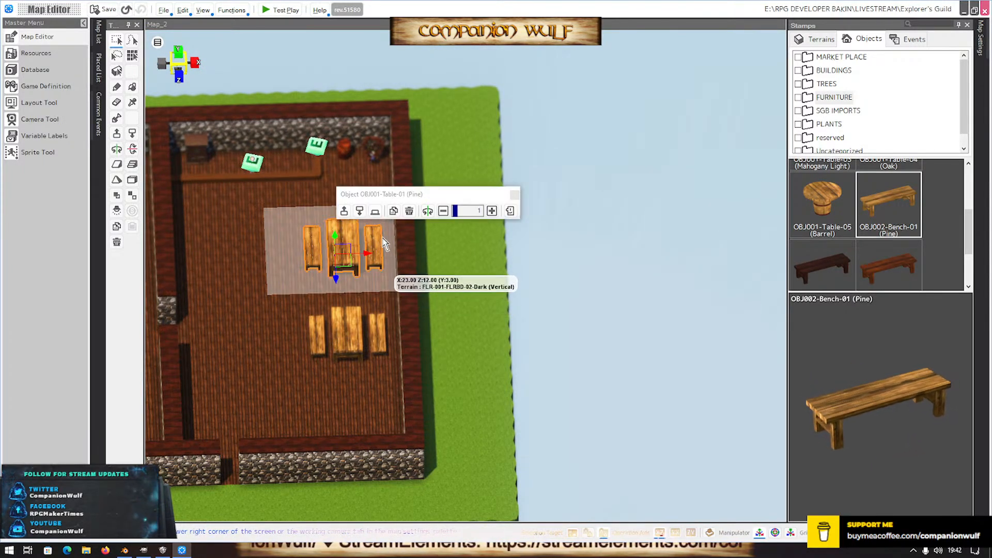
{"action": "right_click", "coordinate": [345, 236]}
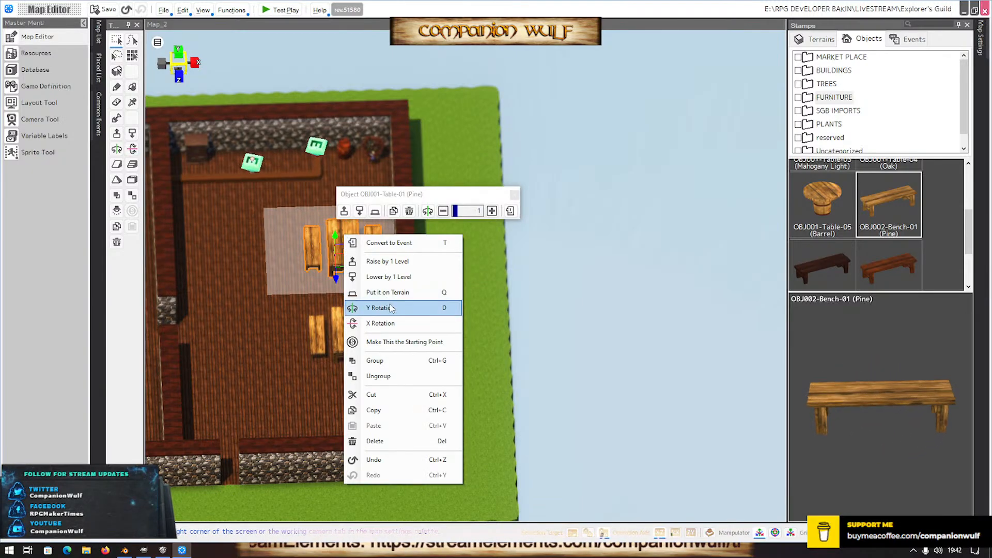
{"action": "left_click", "coordinate": [386, 361]}
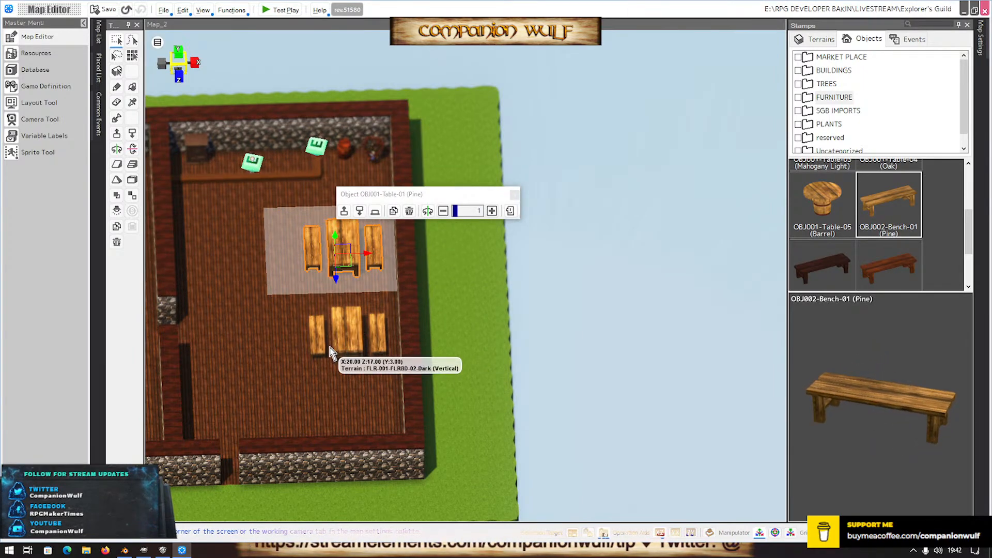
{"action": "left_click", "coordinate": [444, 212]}
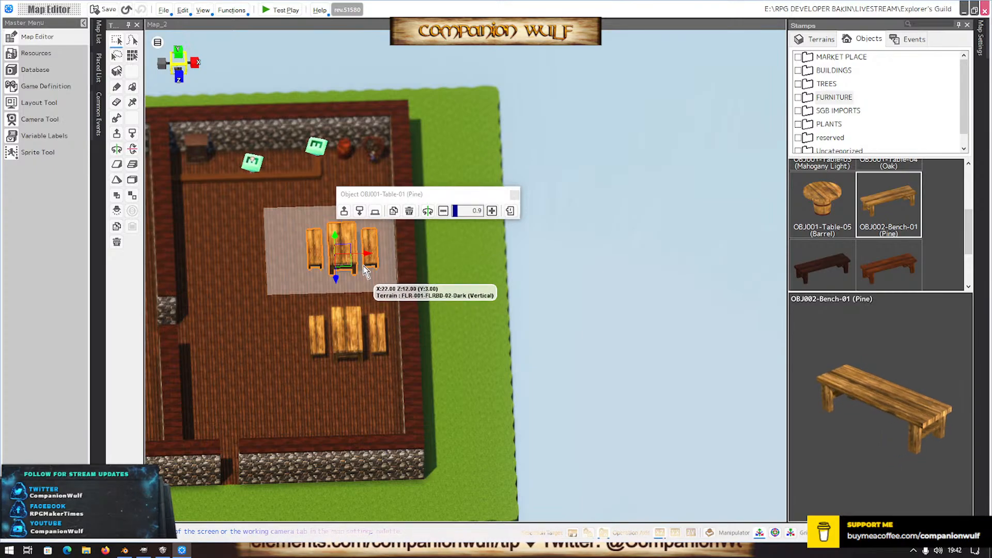
Scale the table farther from the counter and its two benches to 0.9 and shift them slightly toward the counter
{"action": "left_click", "coordinate": [300, 305]}
{"action": "left_click_drag", "start_coordinate": [300, 305], "coordinate": [395, 378]}
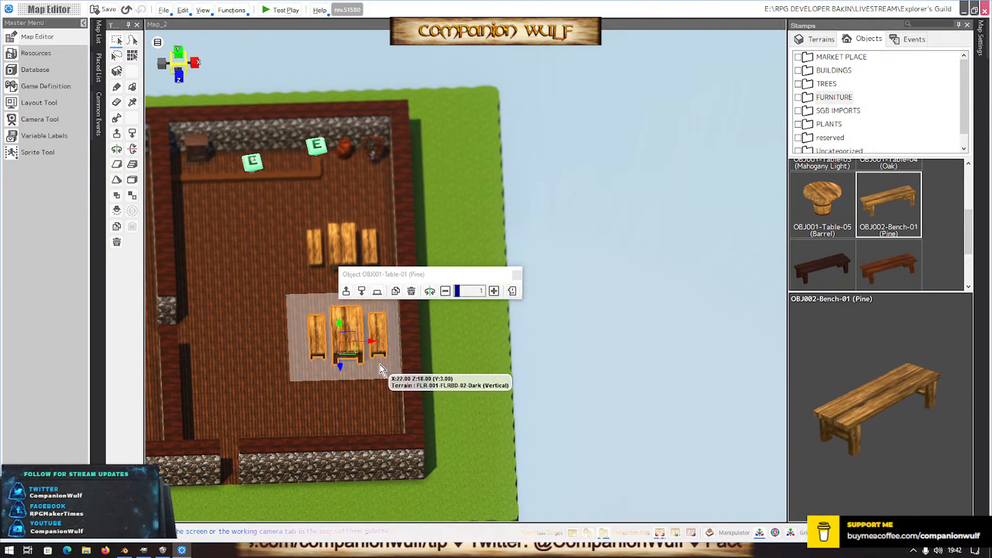
{"action": "left_click", "coordinate": [445, 292]}
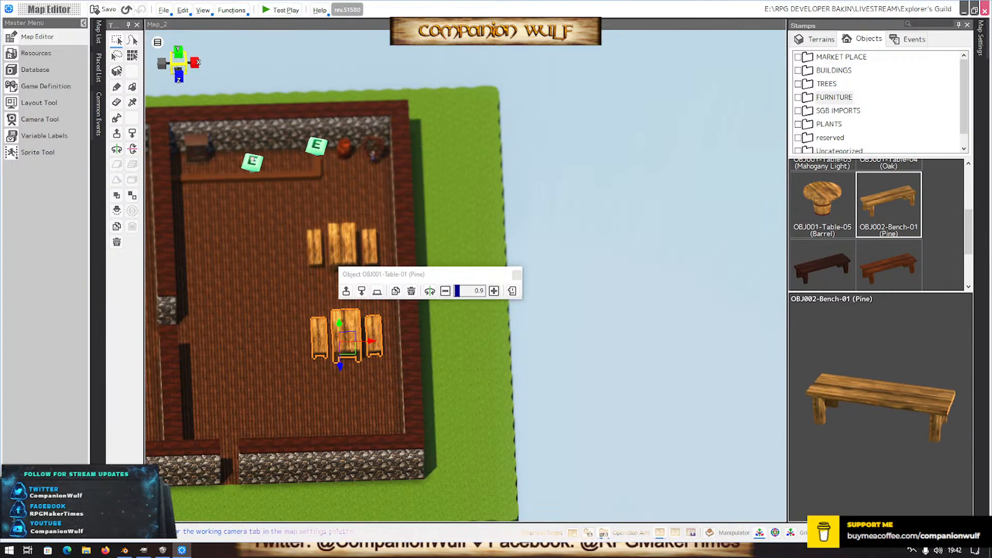
{"action": "left_click", "coordinate": [178, 61]}
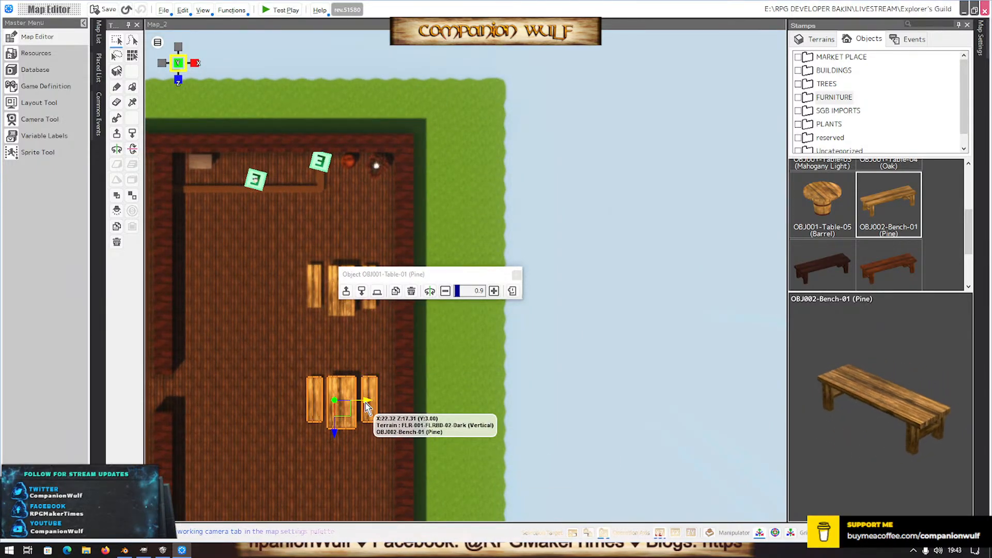
{"action": "left_click_drag", "start_coordinate": [366, 400], "coordinate": [372, 401]}
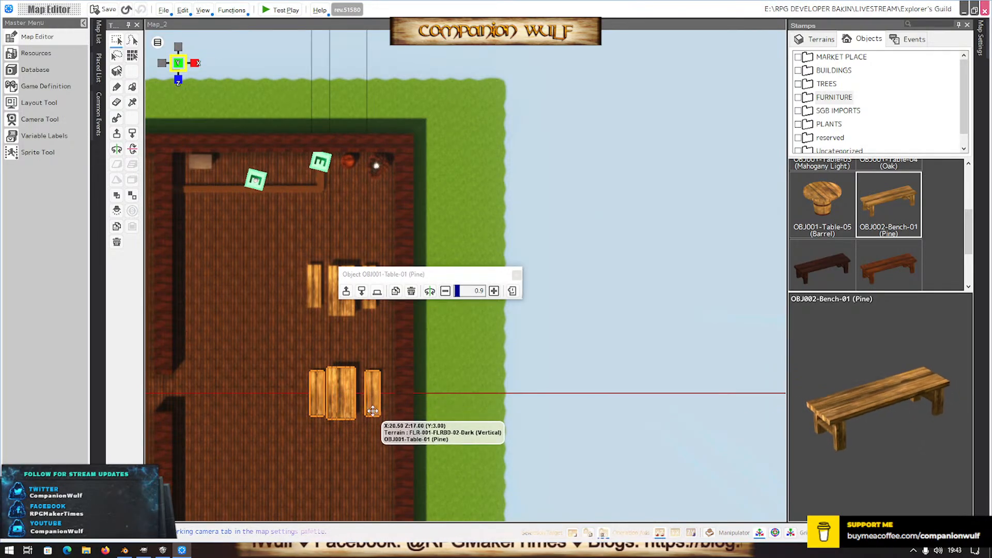
{"action": "left_click_drag", "start_coordinate": [374, 442], "coordinate": [373, 453]}
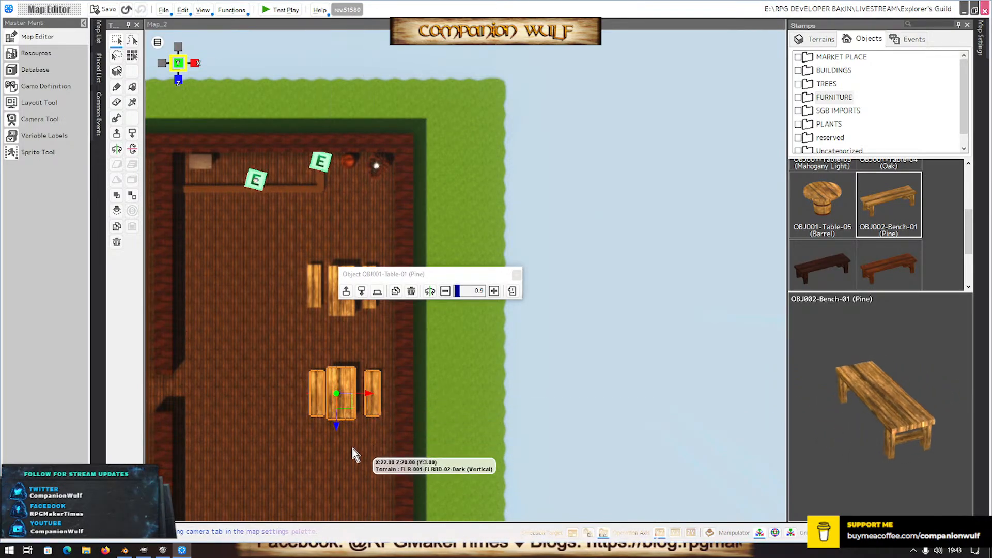
Shift the grouped table and benches nearest the counter slightly toward the counter and the dividing wall
{"action": "middle_click_drag", "start_coordinate": [346, 448], "coordinate": [375, 425]}
{"action": "left_click", "coordinate": [462, 227]}
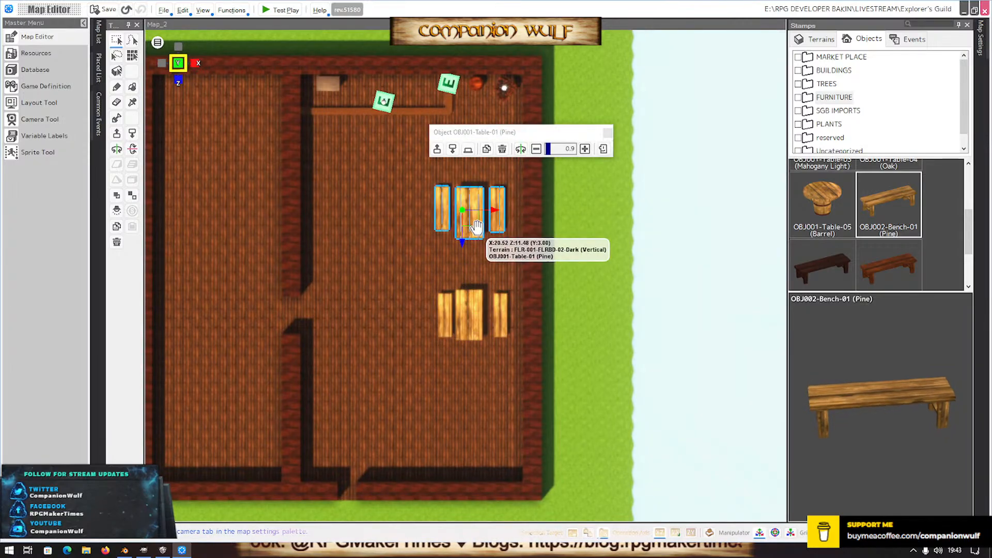
{"action": "left_click_drag", "start_coordinate": [496, 221], "coordinate": [495, 262]}
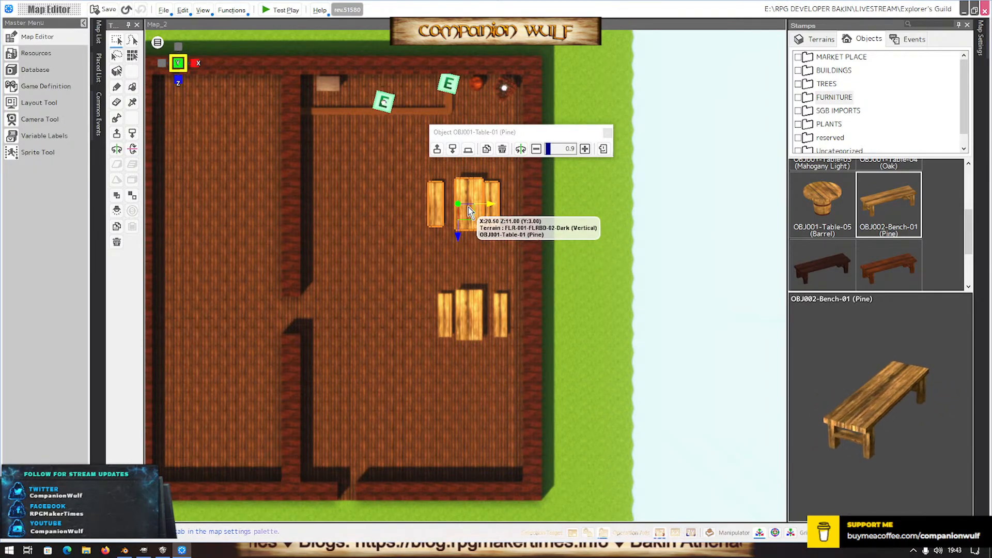
{"action": "left_click_drag", "start_coordinate": [469, 205], "coordinate": [468, 242]}
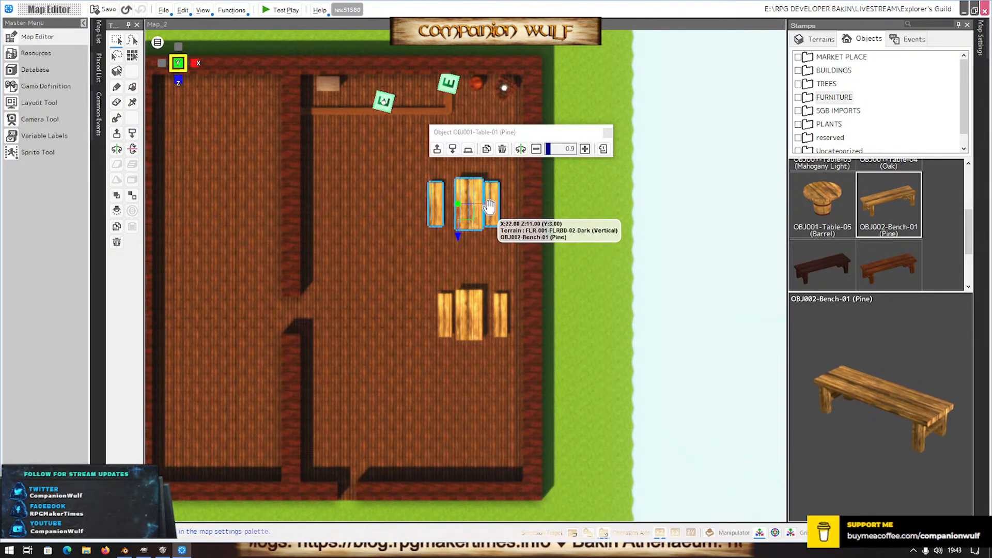
{"action": "left_click_drag", "start_coordinate": [490, 204], "coordinate": [483, 207]}
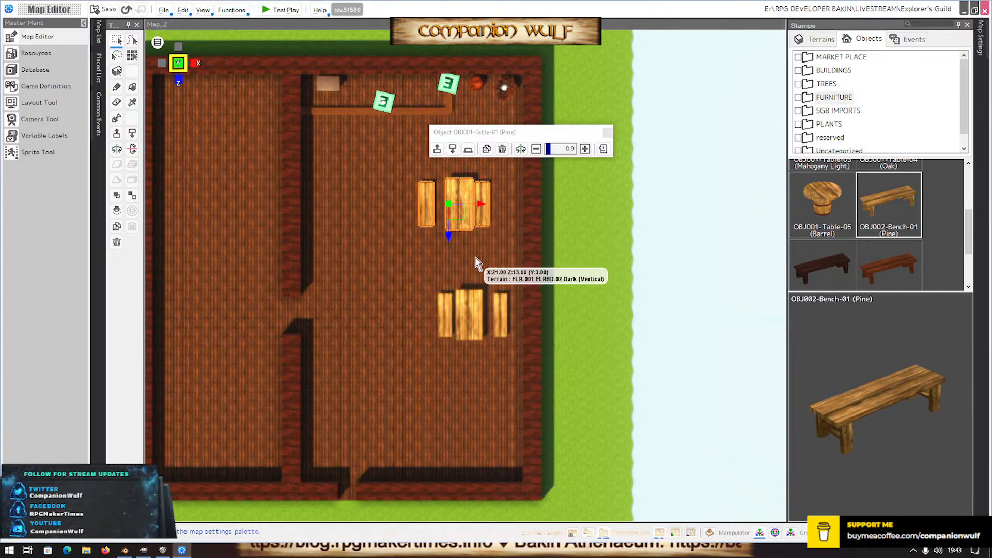
Ungroup the table nearest the counter and its two benches
{"action": "left_click", "coordinate": [476, 256]}
{"action": "left_click", "coordinate": [479, 216]}
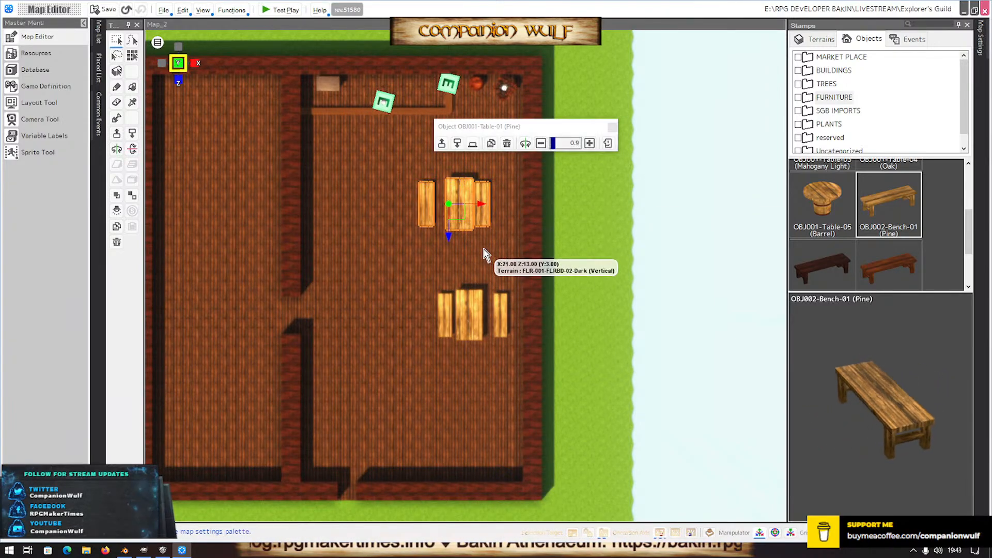
{"action": "right_click", "coordinate": [458, 204]}
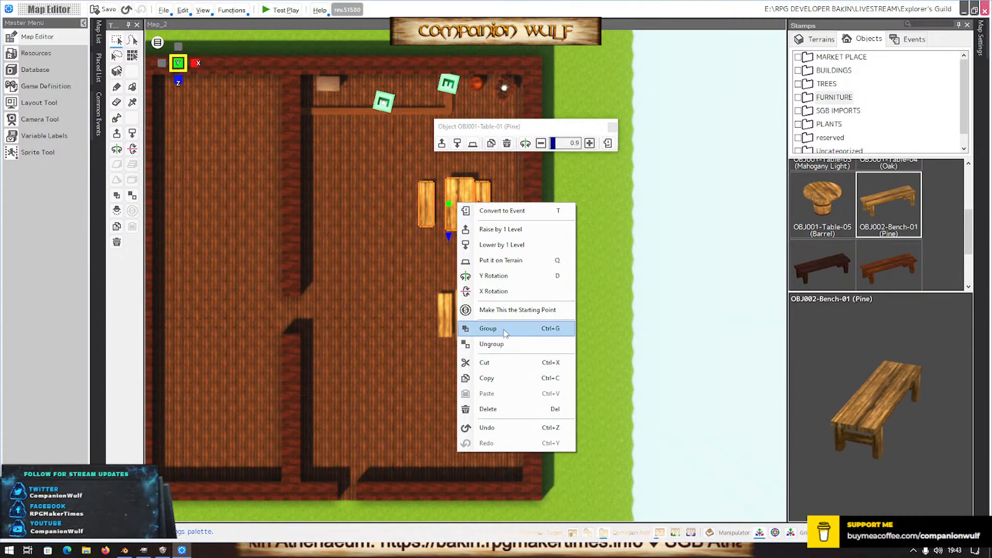
{"action": "left_click", "coordinate": [505, 346]}
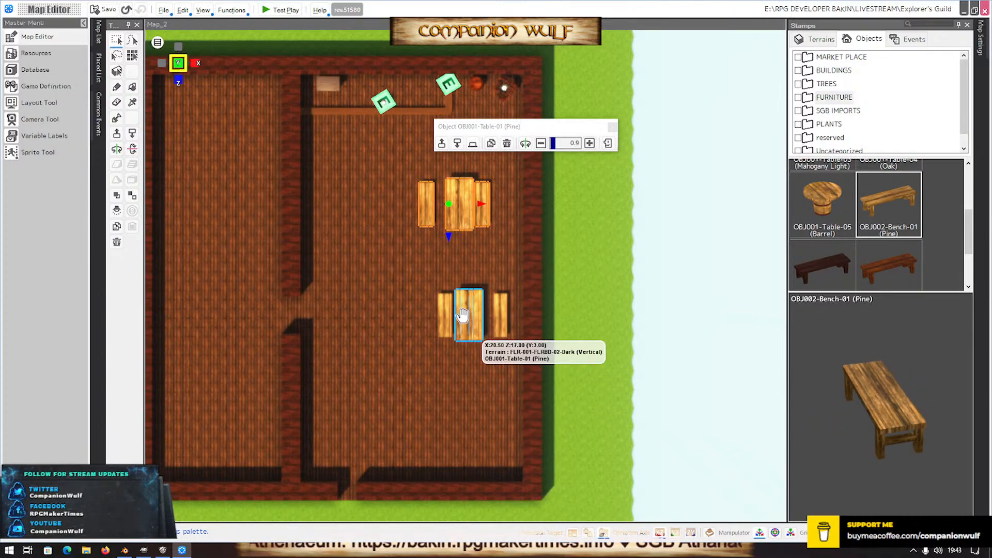
At the set farther from the counter, move the table and its dividing-wall-side bench toward the outer-wall bench to close the gaps
{"action": "left_click", "coordinate": [500, 319]}
{"action": "left_click", "coordinate": [470, 321]}
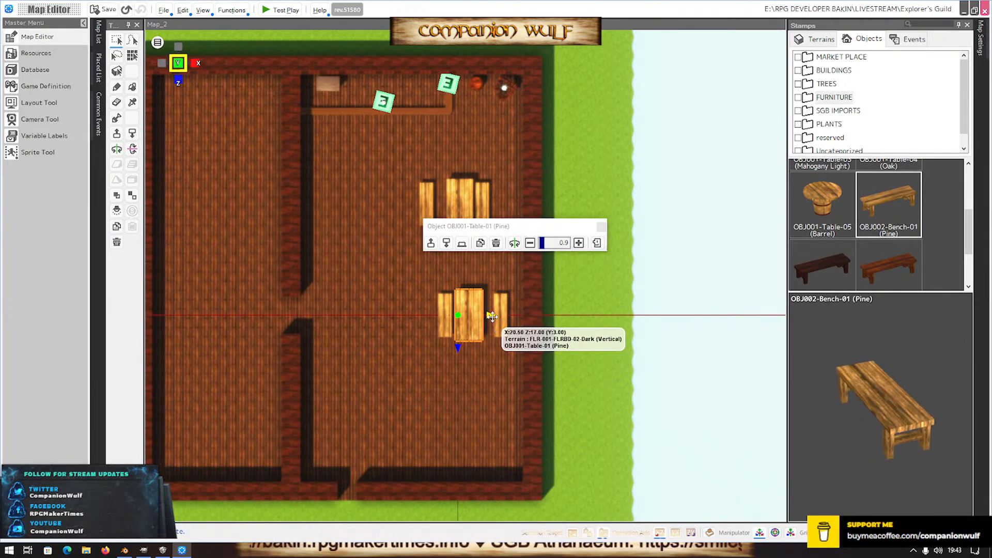
{"action": "left_click_drag", "start_coordinate": [497, 317], "coordinate": [478, 314]}
{"action": "left_click", "coordinate": [446, 320]}
In the set nearest the counter, move the outer-wall bench to X 22.50, Z 12.00 and the table beside it to X 21.00, Z 12.00
{"action": "left_click", "coordinate": [482, 204]}
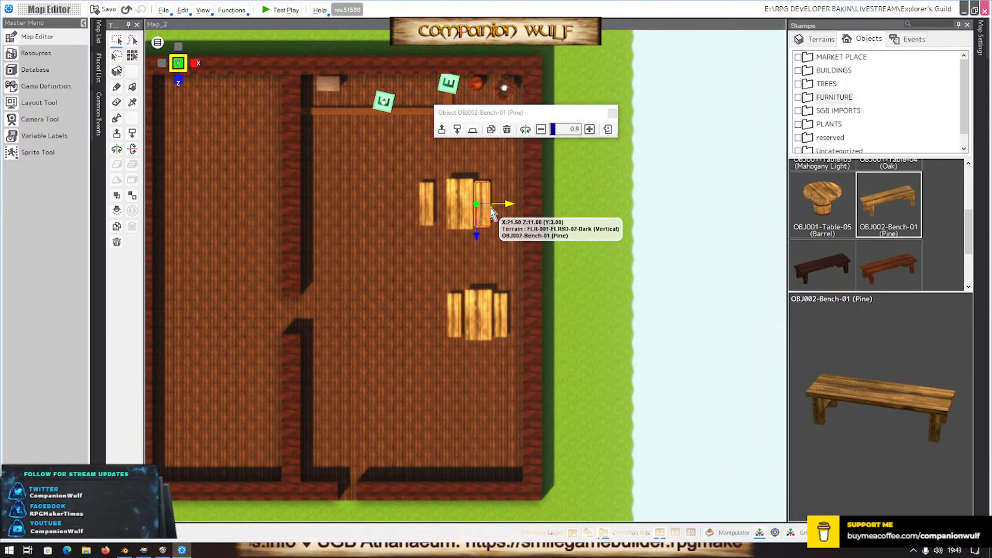
{"action": "left_click_drag", "start_coordinate": [509, 205], "coordinate": [536, 206]}
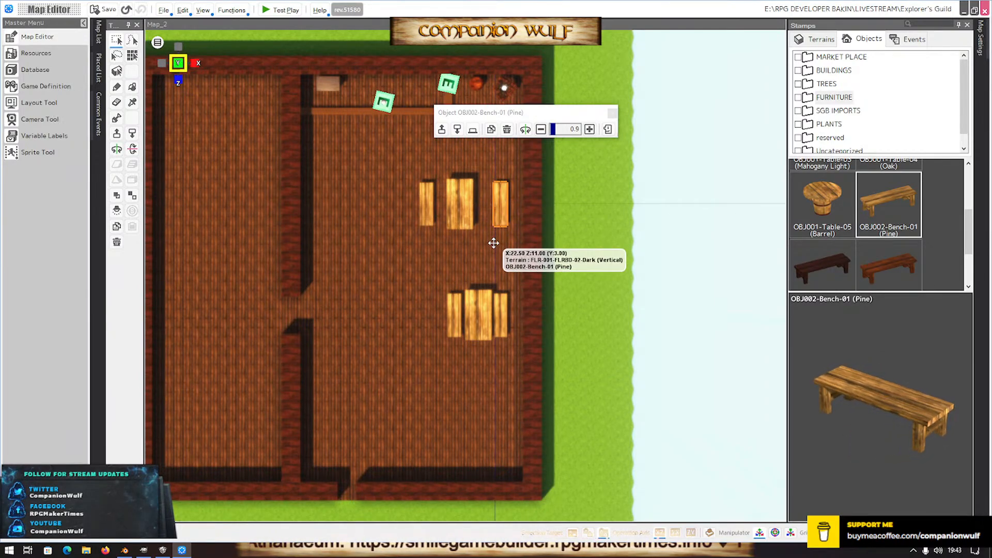
{"action": "left_click_drag", "start_coordinate": [493, 243], "coordinate": [450, 264]}
{"action": "left_click", "coordinate": [462, 217]}
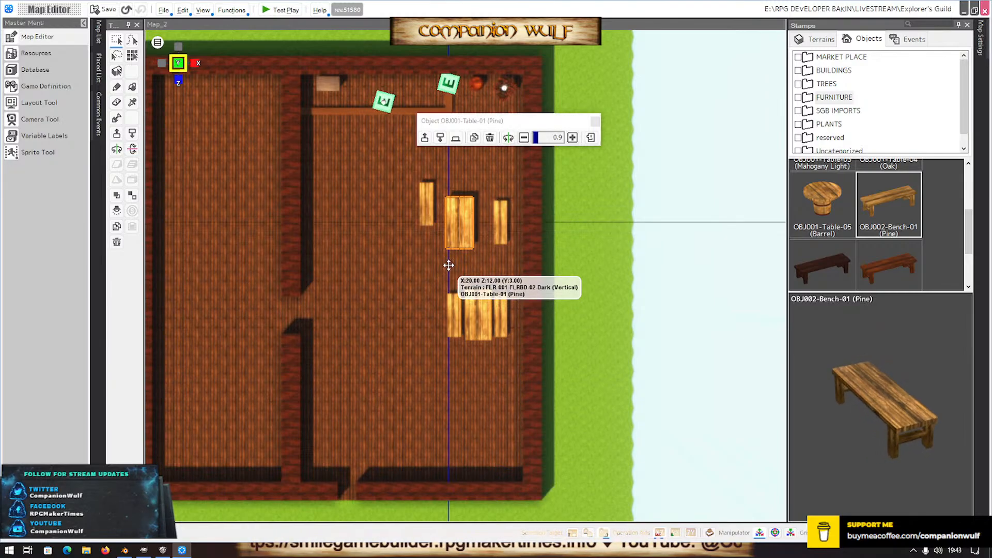
{"action": "left_click_drag", "start_coordinate": [482, 223], "coordinate": [501, 223]}
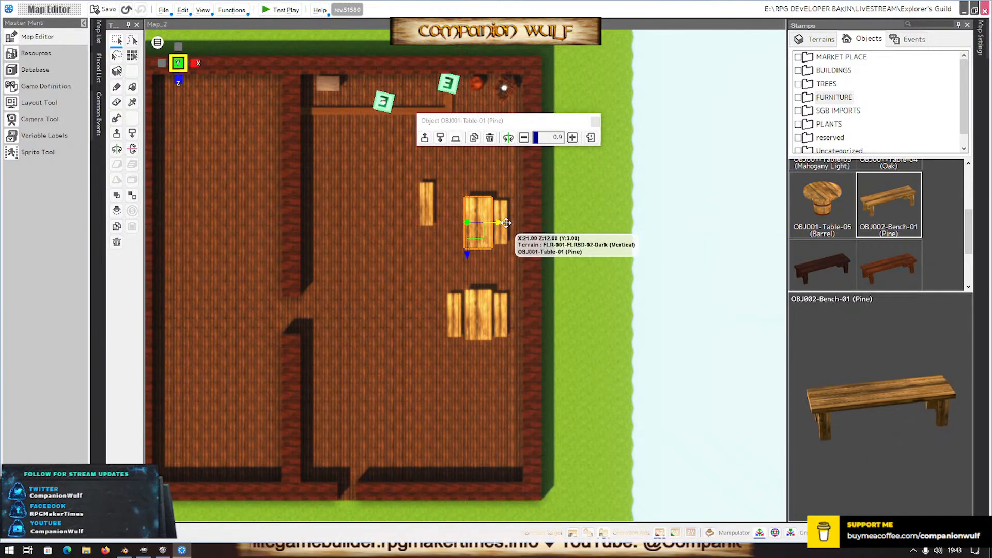
Move the remaining bench nearest the counter to X 20.00, Z 12.00, alongside the dividing-wall side of its table
{"action": "left_click", "coordinate": [427, 206]}
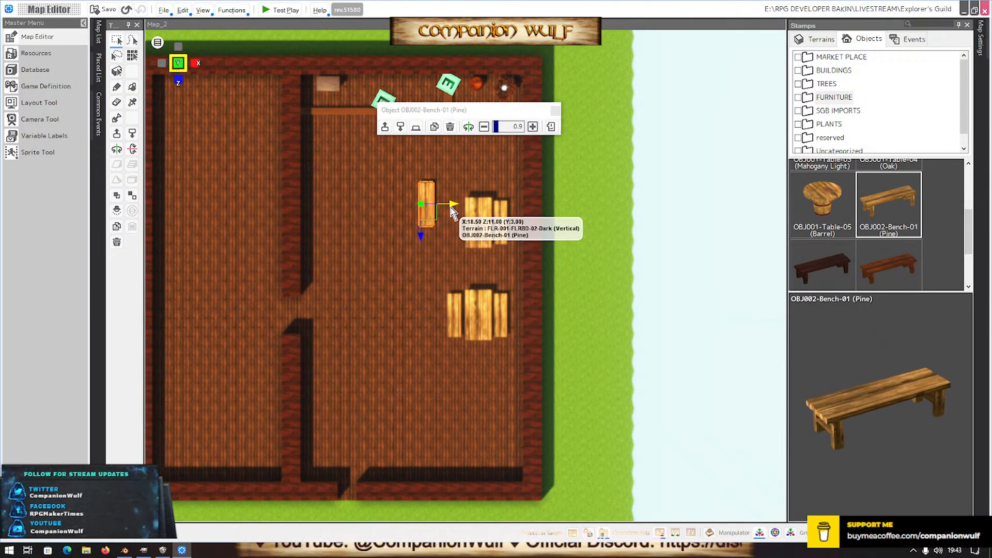
{"action": "left_click_drag", "start_coordinate": [453, 205], "coordinate": [483, 208]}
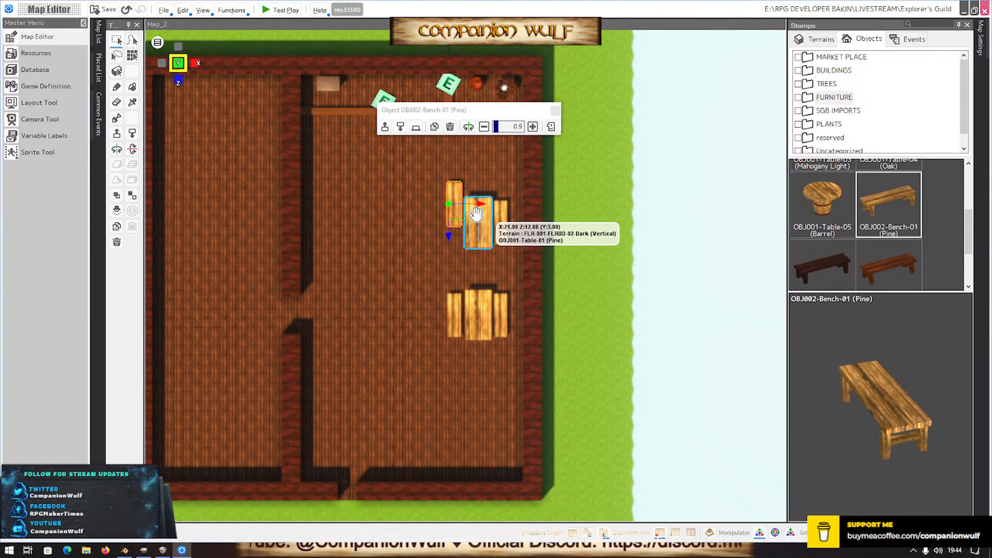
{"action": "left_click_drag", "start_coordinate": [448, 239], "coordinate": [449, 259]}
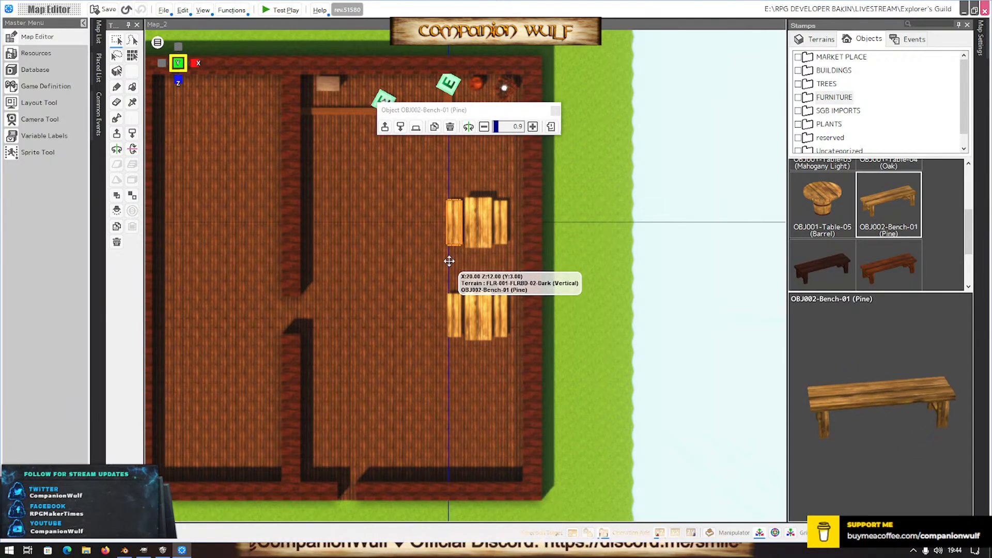
{"action": "right_click_drag", "start_coordinate": [388, 346], "coordinate": [354, 210]}
{"action": "scroll", "coordinate": [392, 268], "scroll_direction": "up", "scroll_amount": 3}
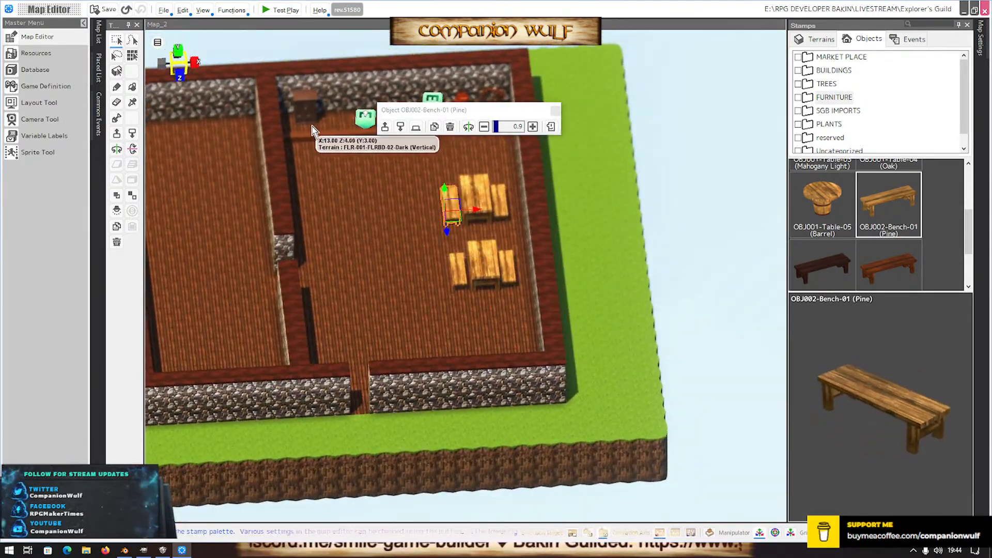
Turn off the DOF effect in the Daytime rendering settings of Map_2
{"action": "left_click", "coordinate": [984, 37]}
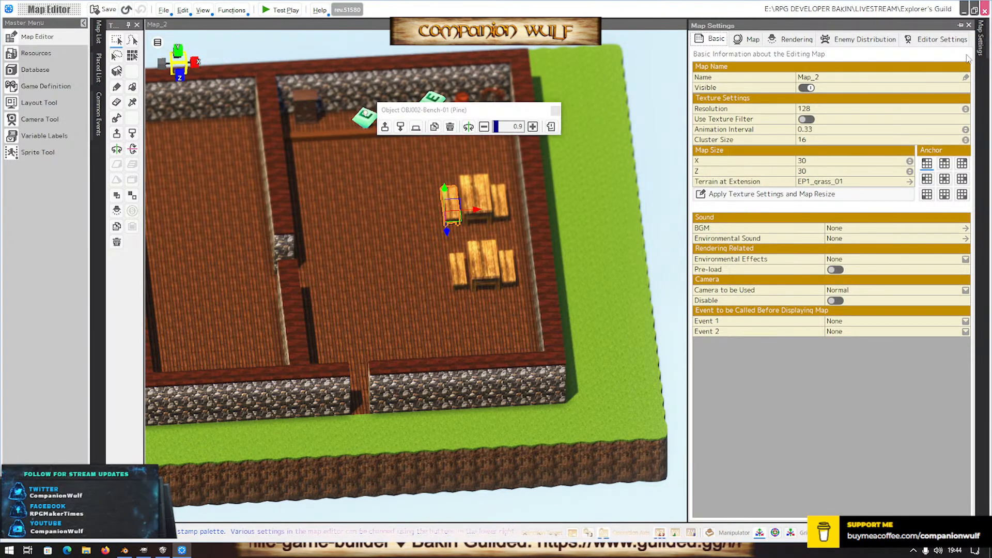
{"action": "left_click", "coordinate": [797, 39]}
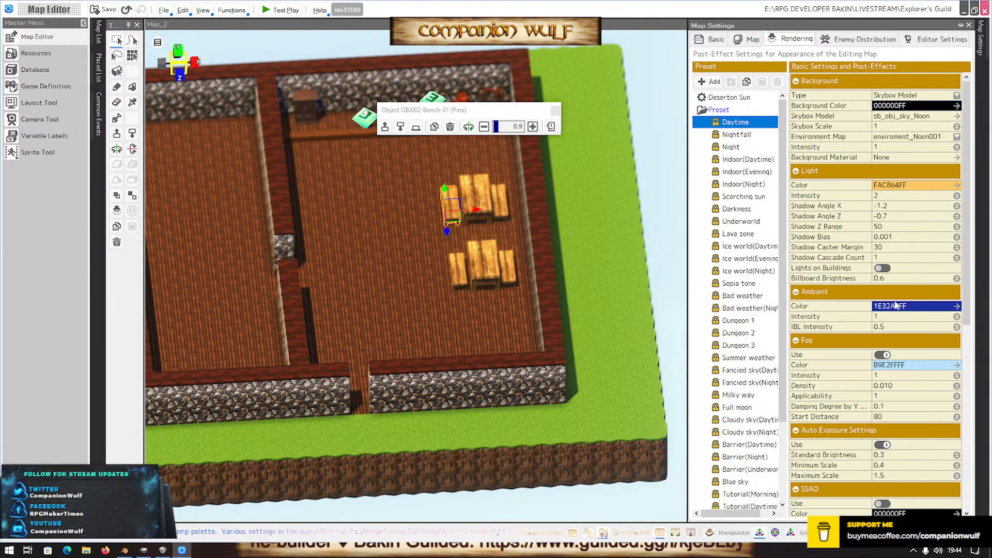
{"action": "scroll", "coordinate": [909, 341], "scroll_direction": "down", "scroll_amount": 4}
{"action": "scroll", "coordinate": [909, 341], "scroll_direction": "up", "scroll_amount": 4}
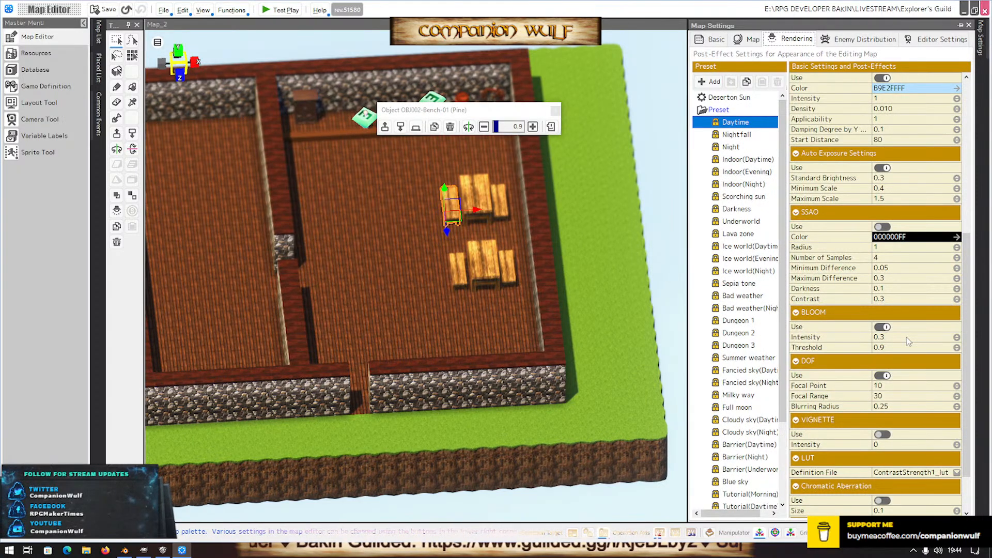
{"action": "scroll", "coordinate": [909, 342], "scroll_direction": "down", "scroll_amount": 1}
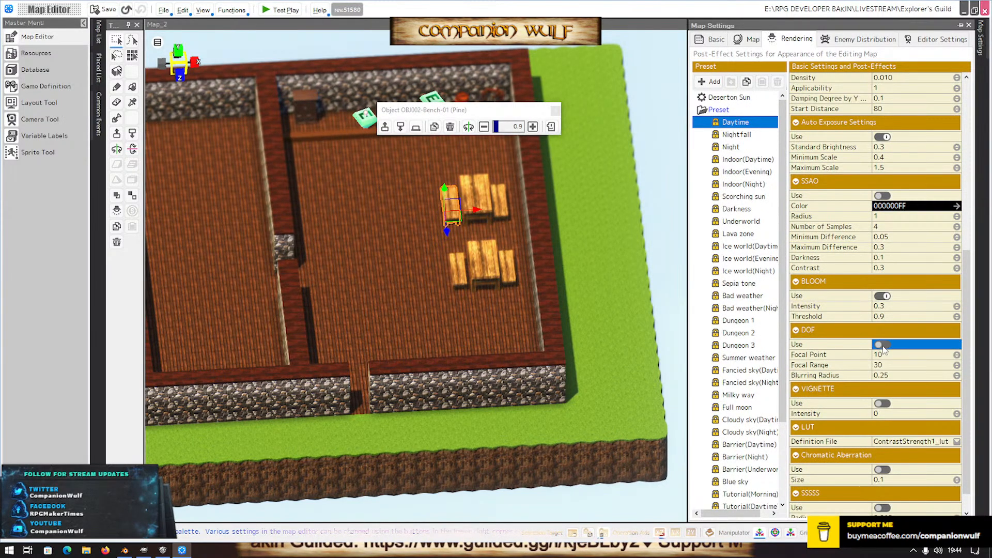
{"action": "left_click", "coordinate": [883, 345]}
{"action": "left_click", "coordinate": [473, 304]}
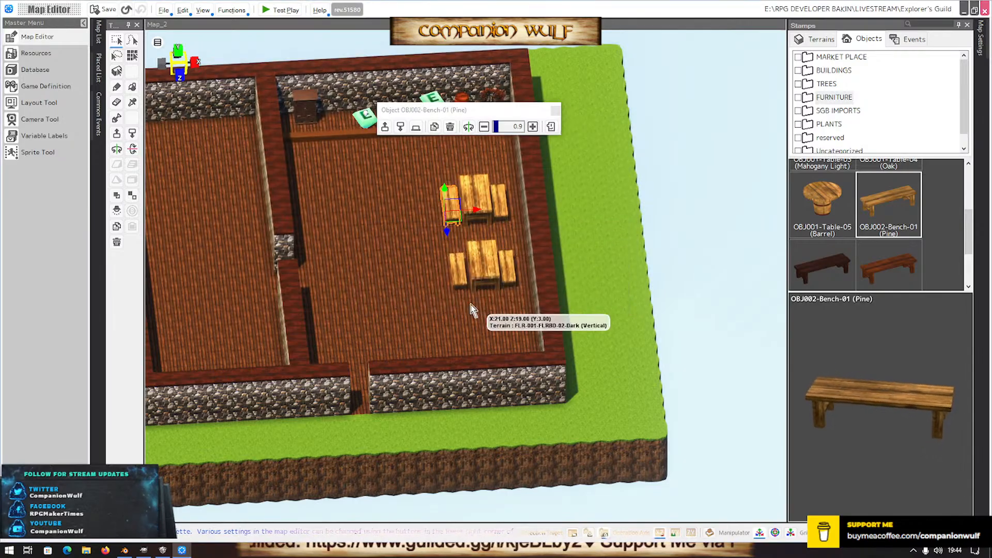
Switch to SMILE GAME BUILDER and examine the original Explorer's Guild map, including its counter, plants, bookshelves, seating and partition walls
{"action": "scroll", "coordinate": [383, 272], "scroll_direction": "up", "scroll_amount": 3}
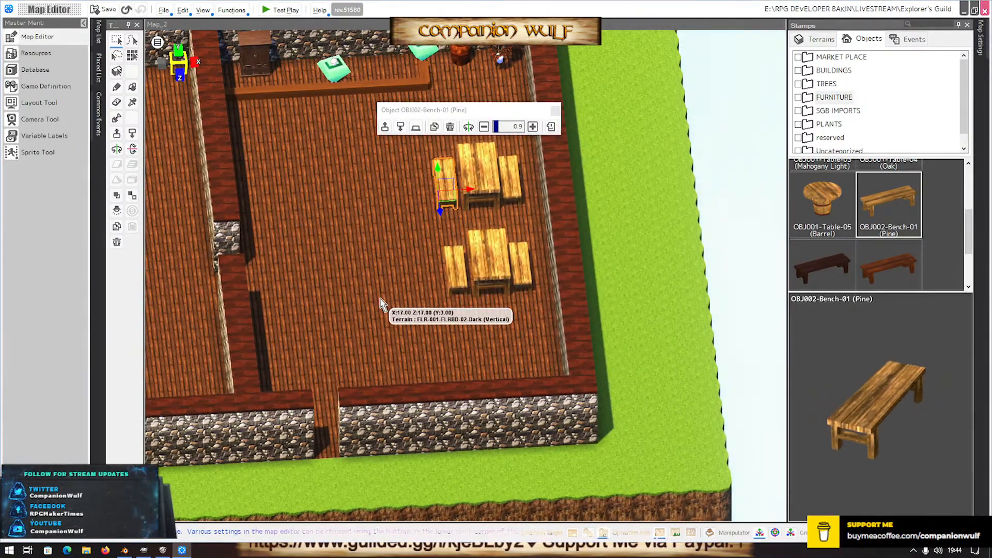
{"action": "scroll", "coordinate": [381, 298], "scroll_direction": "up", "scroll_amount": 1}
{"action": "middle_click_drag", "start_coordinate": [326, 223], "coordinate": [348, 231]}
{"action": "right_click_drag", "start_coordinate": [361, 254], "coordinate": [412, 304]}
{"action": "middle_click_drag", "start_coordinate": [468, 338], "coordinate": [486, 396]}
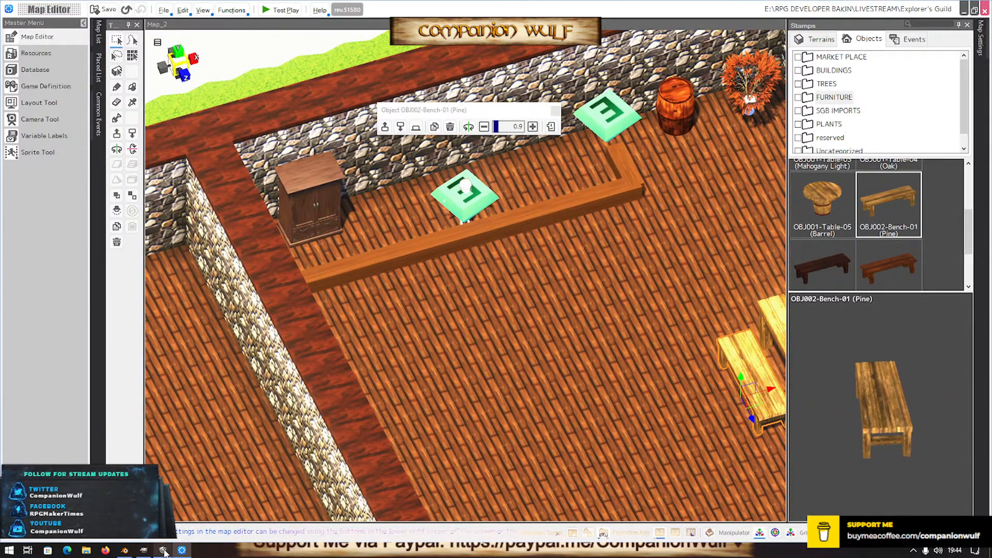
{"action": "mouse_move", "coordinate": [165, 551]}
{"action": "left_click", "coordinate": [222, 477]}
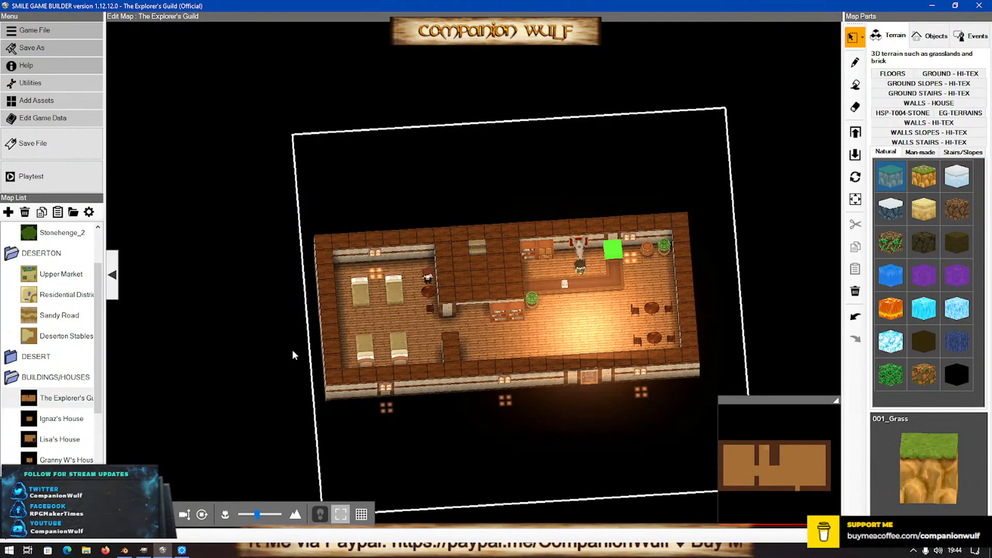
{"action": "scroll", "coordinate": [487, 339], "scroll_direction": "up", "scroll_amount": 5}
{"action": "scroll", "coordinate": [487, 339], "scroll_direction": "down", "scroll_amount": 2}
{"action": "middle_click_drag", "start_coordinate": [568, 376], "coordinate": [470, 375]}
{"action": "middle_click_drag", "start_coordinate": [552, 343], "coordinate": [505, 312]}
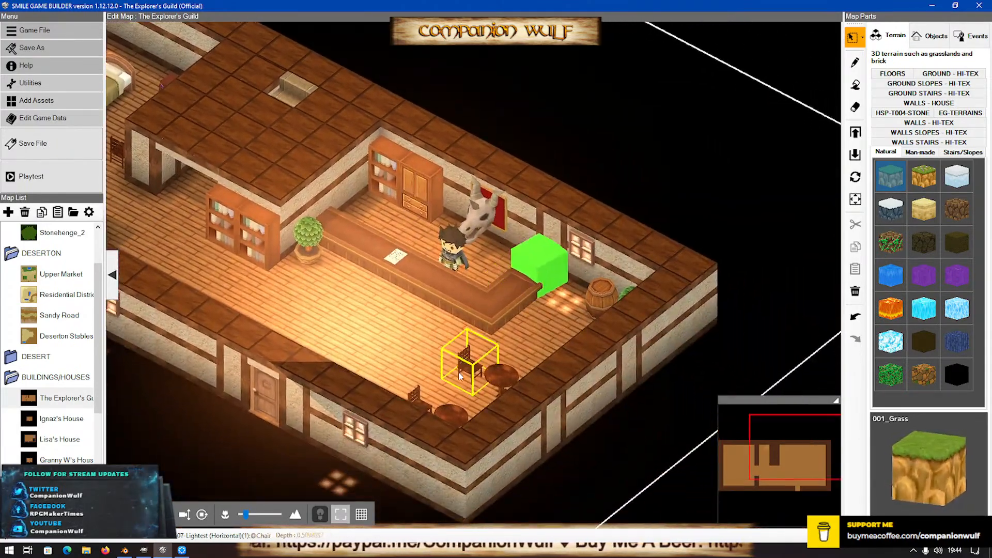
{"action": "middle_click_drag", "start_coordinate": [460, 376], "coordinate": [548, 383]}
{"action": "scroll", "coordinate": [389, 363], "scroll_direction": "up", "scroll_amount": 3}
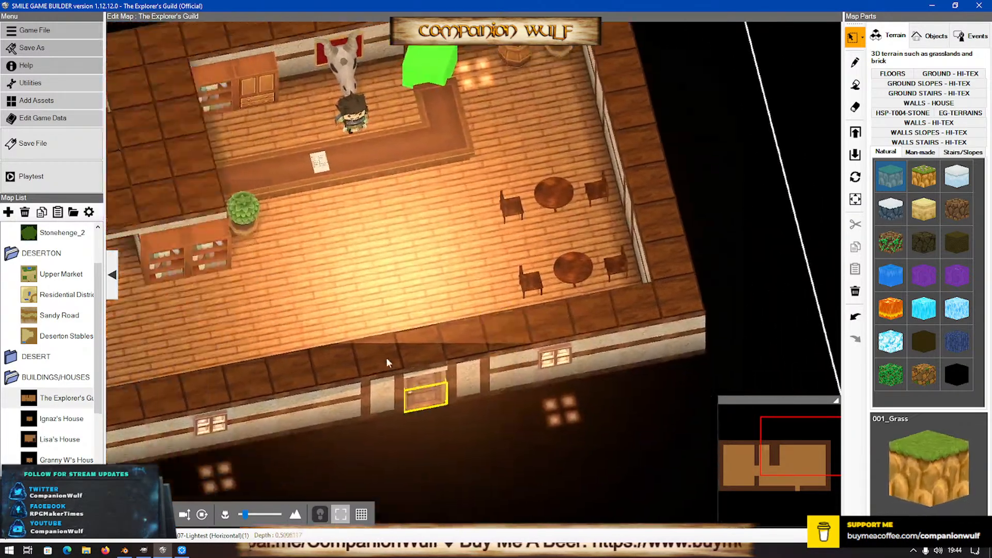
{"action": "scroll", "coordinate": [388, 363], "scroll_direction": "down", "scroll_amount": 3}
{"action": "middle_click_drag", "start_coordinate": [388, 362], "coordinate": [394, 225]}
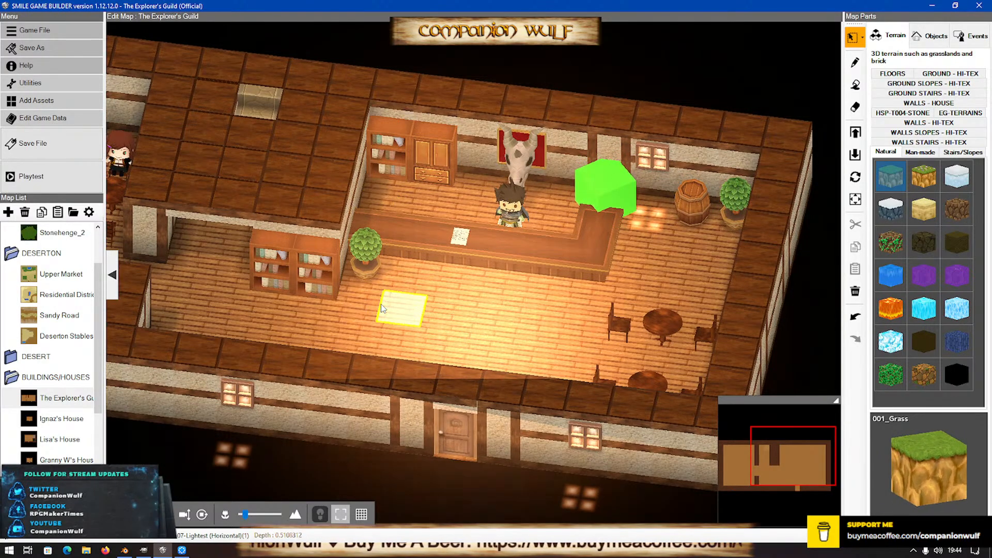
{"action": "right_click_drag", "start_coordinate": [403, 305], "coordinate": [584, 312]}
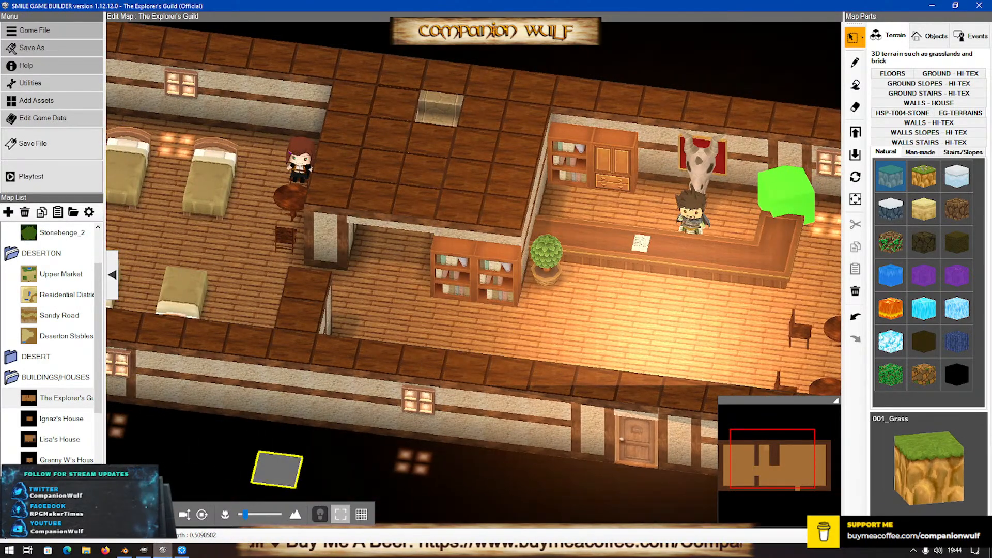
Switch back to RPG Developer Bakin and place an RBD_Tree-09 potted plant where the dividing wall meets the front of the counter
{"action": "left_click", "coordinate": [181, 551]}
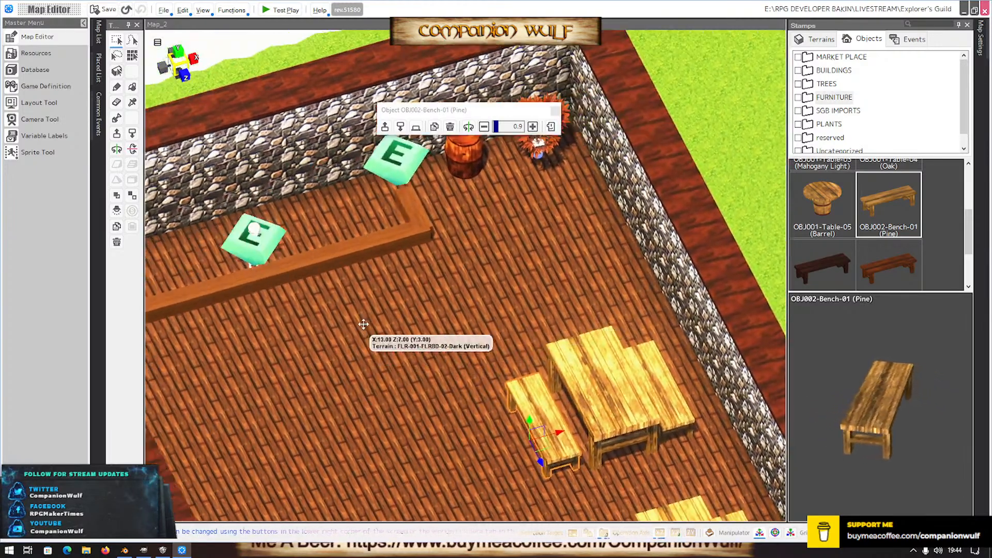
{"action": "mouse_move", "coordinate": [363, 324]}
{"action": "right_mouse_down"}
{"action": "mouse_move", "coordinate": [398, 335]}
{"action": "mouse_move", "coordinate": [354, 337]}
{"action": "mouse_move", "coordinate": [373, 335]}
{"action": "right_mouse_up"}
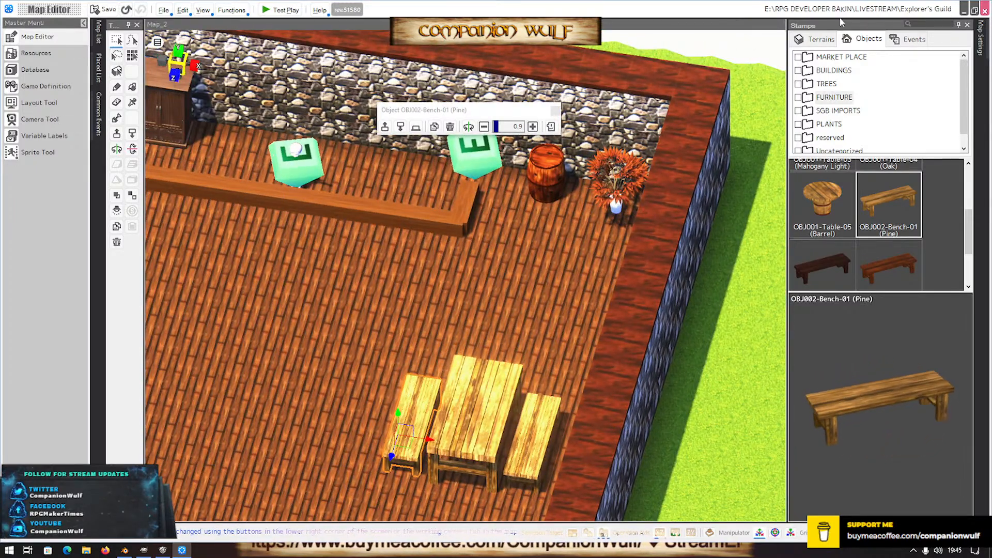
{"action": "left_click", "coordinate": [830, 124]}
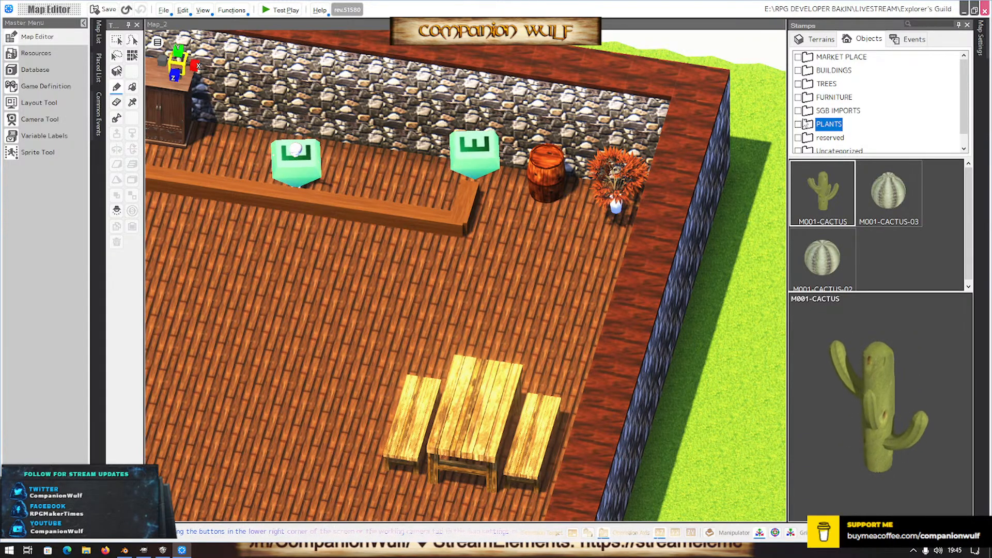
{"action": "left_click", "coordinate": [814, 85]}
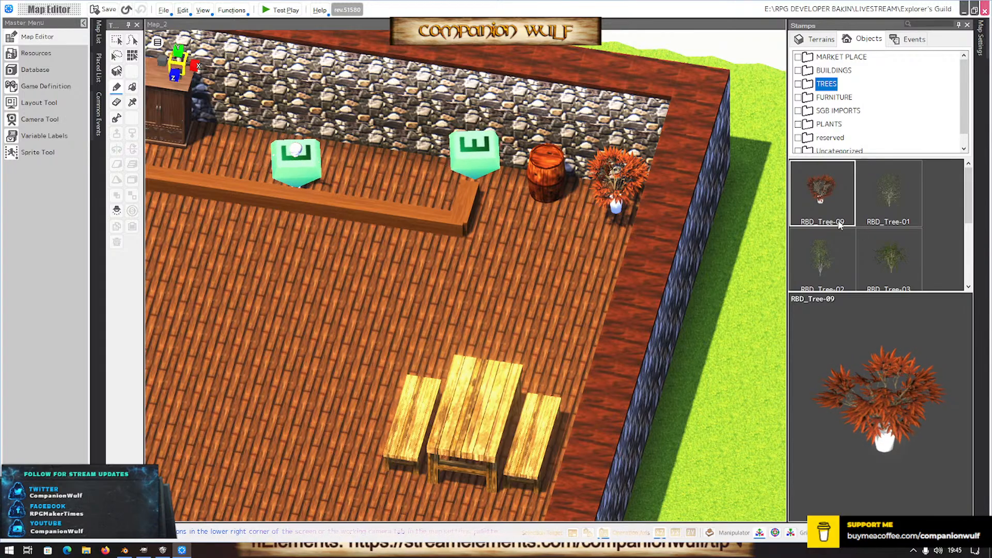
{"action": "left_click", "coordinate": [822, 197]}
{"action": "right_click_drag", "start_coordinate": [381, 292], "coordinate": [412, 296]}
{"action": "left_click", "coordinate": [380, 225]}
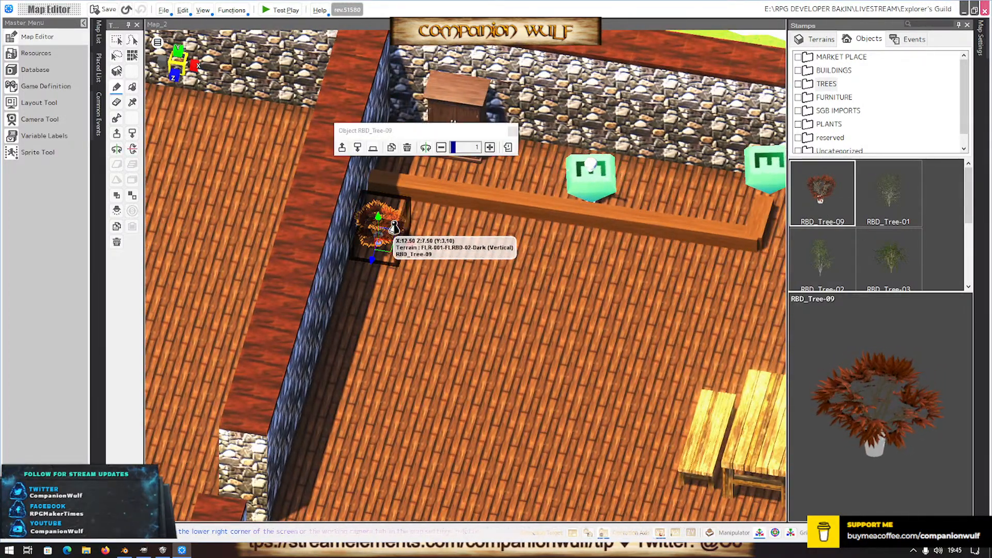
Scale the new potted plant down to 0.8 and move it closer to the counter's end
{"action": "left_click", "coordinate": [440, 147]}
{"action": "left_click", "coordinate": [441, 148]}
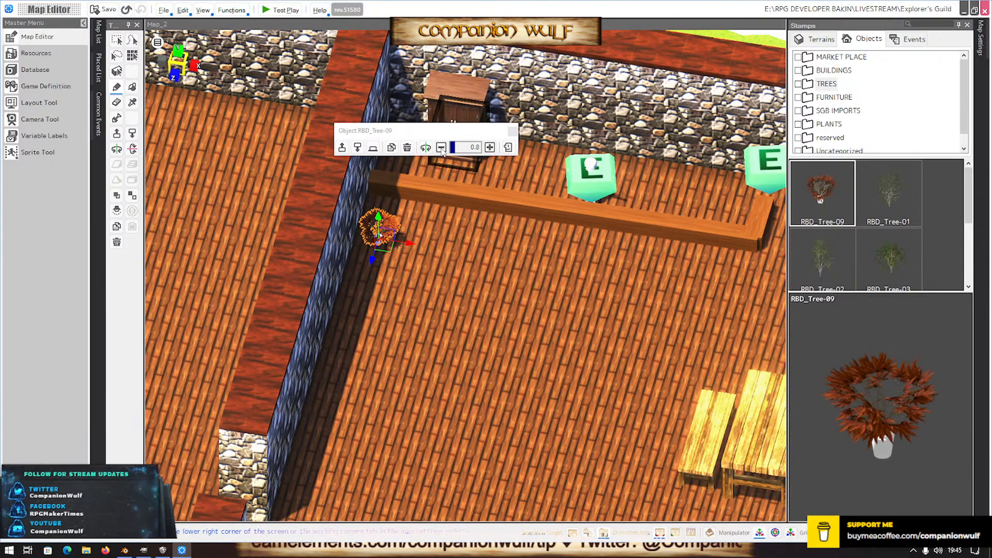
{"action": "mouse_move", "coordinate": [367, 244]}
{"action": "left_mouse_down"}
{"action": "mouse_move", "coordinate": [385, 201]}
{"action": "mouse_move", "coordinate": [370, 229]}
{"action": "left_mouse_up"}
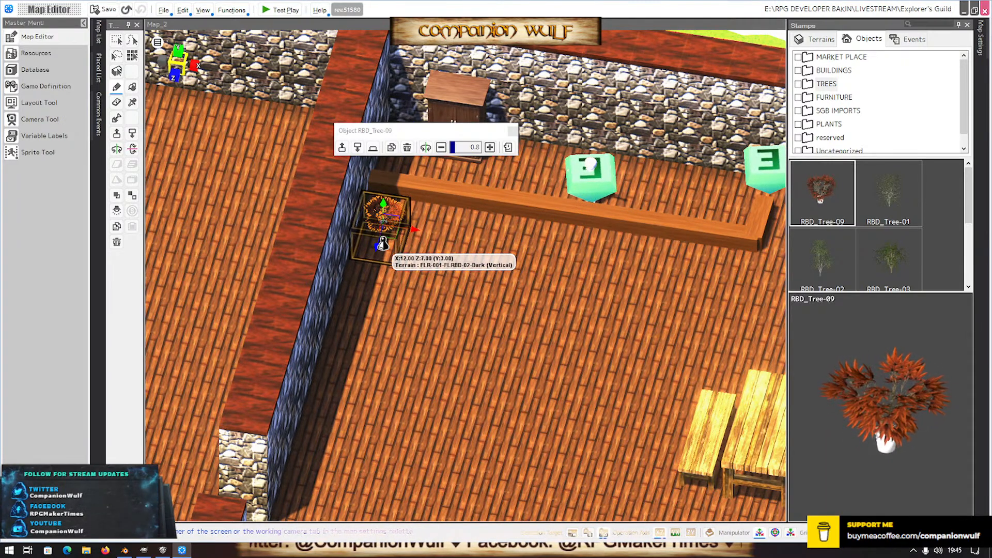
Set the scale of the potted plant beside the dividing wall to 1.1
{"action": "scroll", "coordinate": [473, 372], "scroll_direction": "down", "scroll_amount": 3}
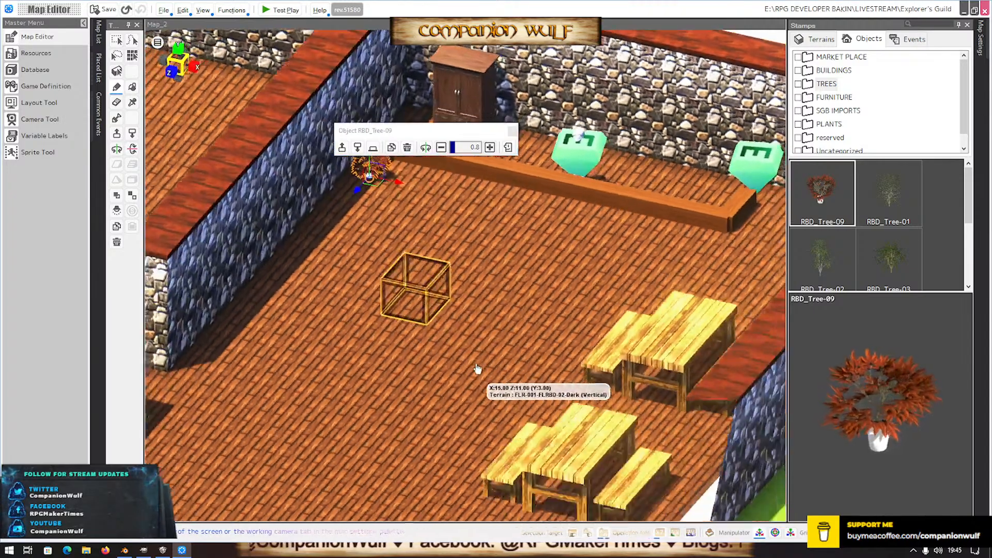
{"action": "scroll", "coordinate": [455, 358], "scroll_direction": "up", "scroll_amount": 3}
{"action": "middle_click_drag", "start_coordinate": [426, 284], "coordinate": [456, 295]}
{"action": "scroll", "coordinate": [429, 333], "scroll_direction": "down", "scroll_amount": 3}
{"action": "scroll", "coordinate": [430, 333], "scroll_direction": "down", "scroll_amount": 4}
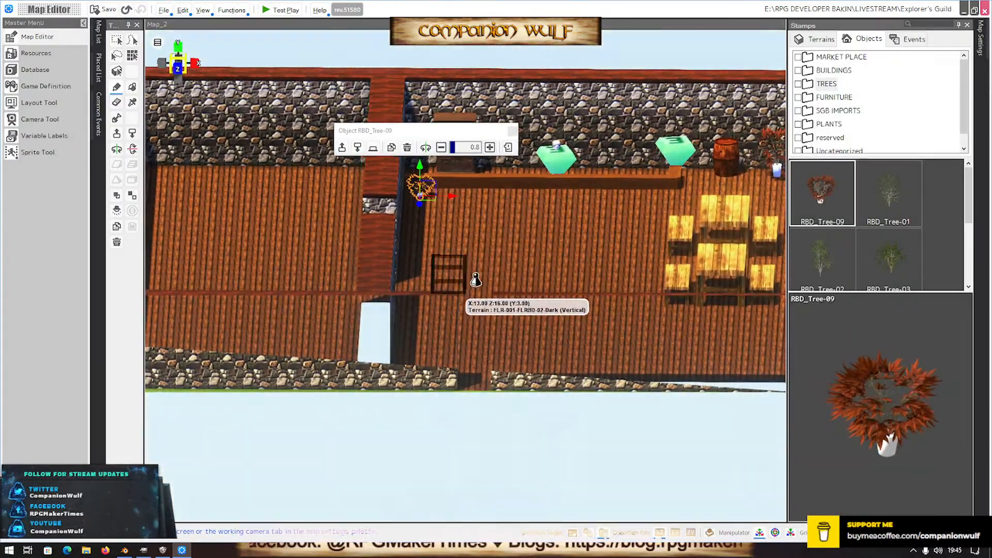
{"action": "middle_click_drag", "start_coordinate": [511, 265], "coordinate": [511, 304]}
{"action": "scroll", "coordinate": [510, 305], "scroll_direction": "up", "scroll_amount": 2}
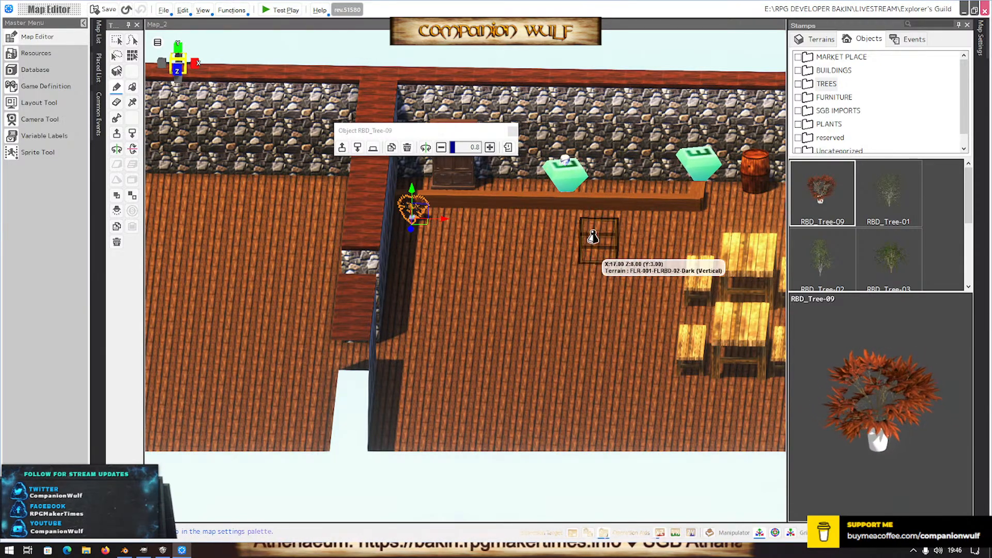
{"action": "left_click", "coordinate": [490, 148]}
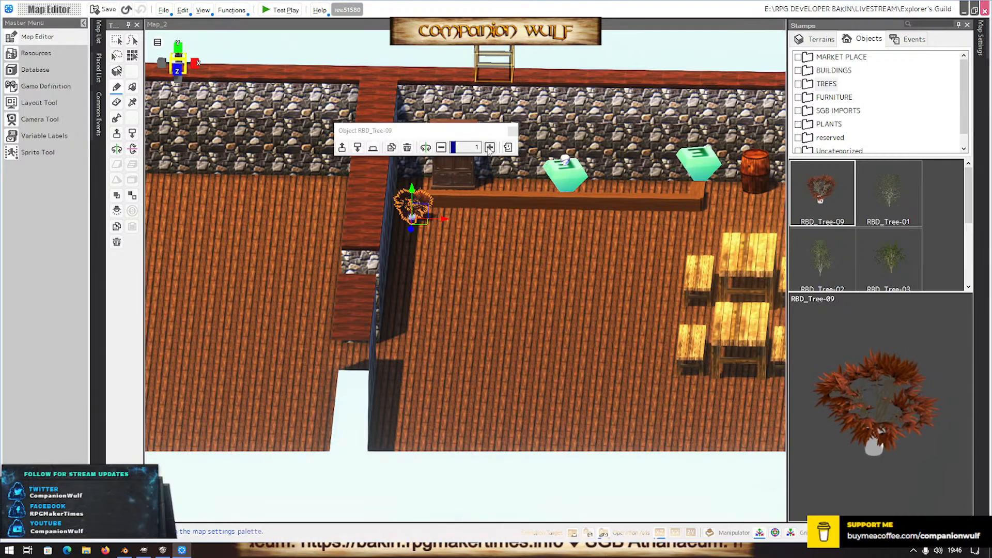
{"action": "left_click", "coordinate": [489, 148]}
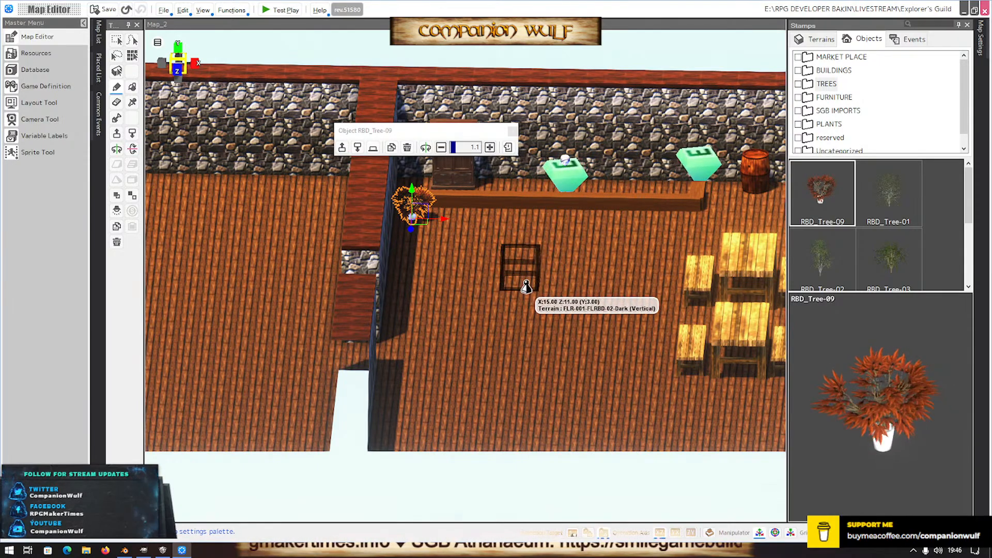
{"action": "scroll", "coordinate": [525, 279], "scroll_direction": "up", "scroll_amount": 3}
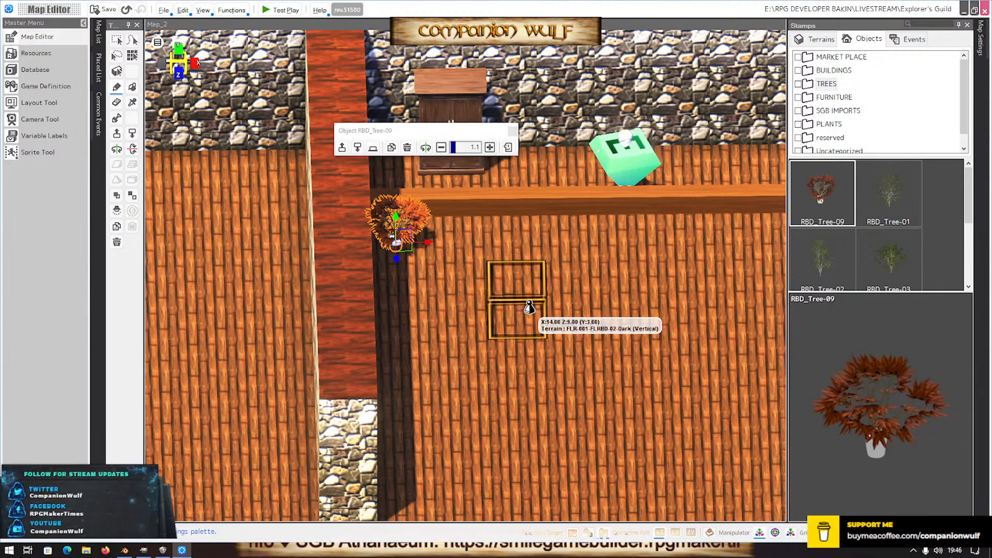
Compare the dividing wall and room layout with the original map in SMILE GAME BUILDER, returning to RPG Developer Bakin
{"action": "scroll", "coordinate": [527, 305], "scroll_direction": "down", "scroll_amount": 2}
{"action": "mouse_move", "coordinate": [527, 305]}
{"action": "middle_mouse_down"}
{"action": "mouse_move", "coordinate": [497, 298]}
{"action": "mouse_move", "coordinate": [511, 294]}
{"action": "middle_mouse_up"}
{"action": "right_click_drag", "start_coordinate": [514, 303], "coordinate": [486, 300]}
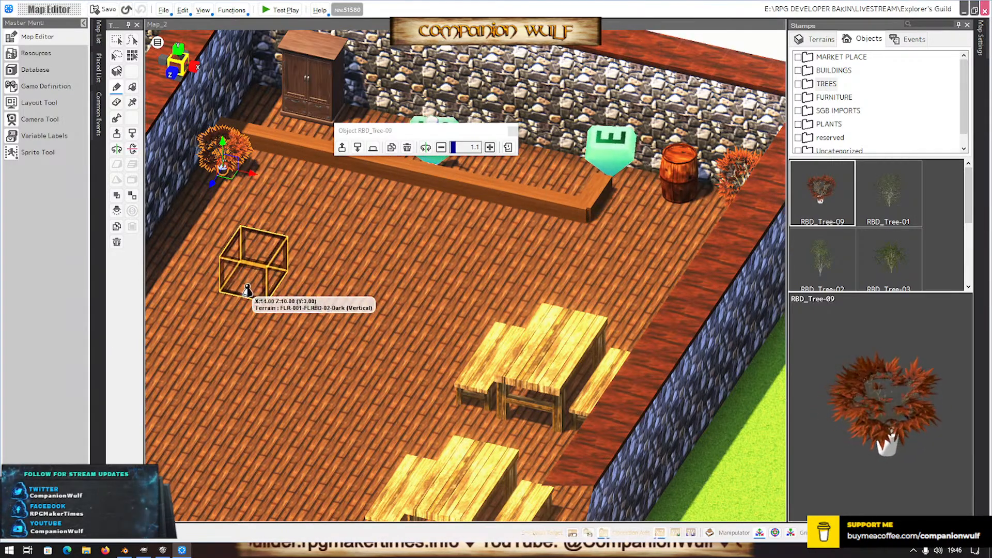
{"action": "scroll", "coordinate": [279, 311], "scroll_direction": "down", "scroll_amount": 5}
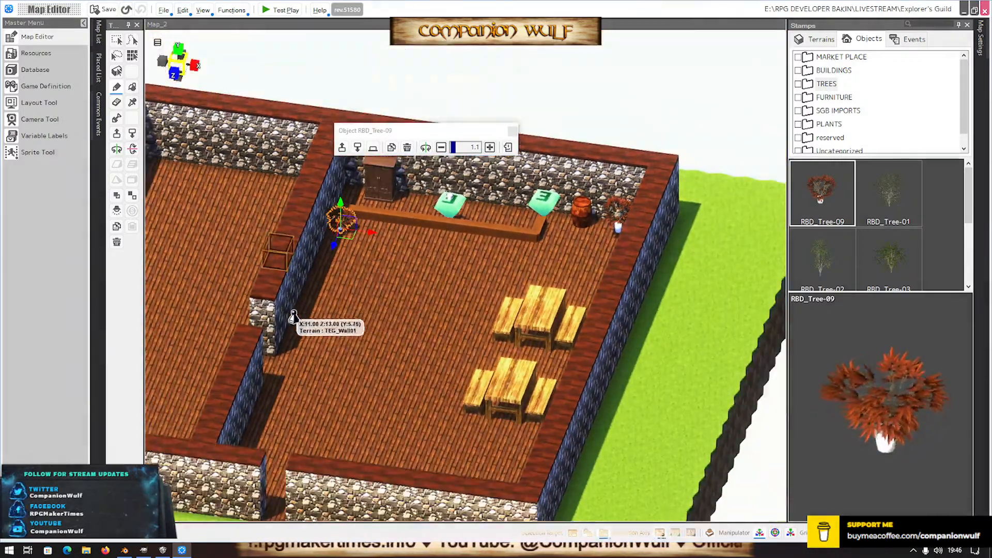
{"action": "mouse_move", "coordinate": [293, 316]}
{"action": "middle_mouse_down"}
{"action": "mouse_move", "coordinate": [354, 313]}
{"action": "mouse_move", "coordinate": [299, 329]}
{"action": "mouse_move", "coordinate": [340, 307]}
{"action": "mouse_move", "coordinate": [275, 320]}
{"action": "mouse_move", "coordinate": [284, 318]}
{"action": "middle_mouse_up"}
{"action": "left_click", "coordinate": [163, 550]}
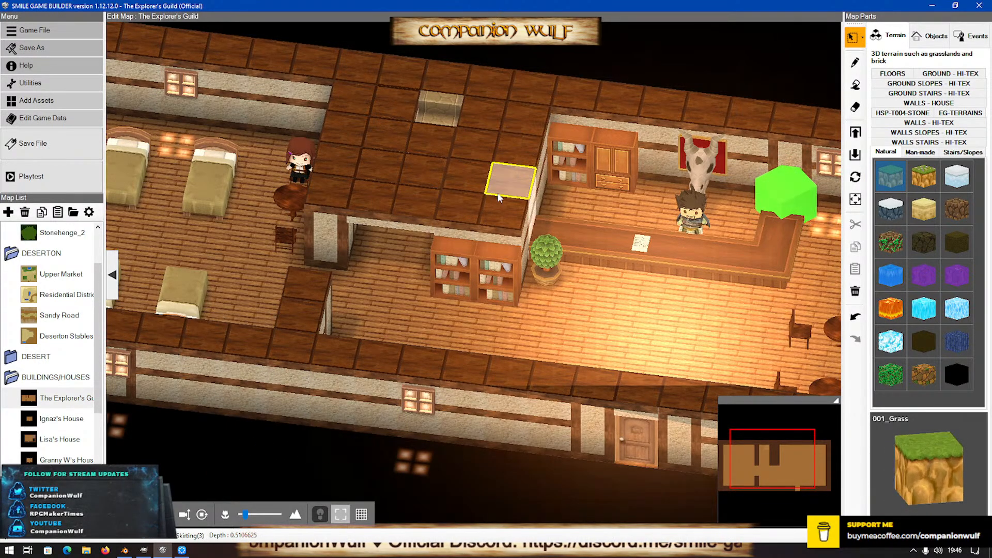
{"action": "left_click", "coordinate": [182, 550]}
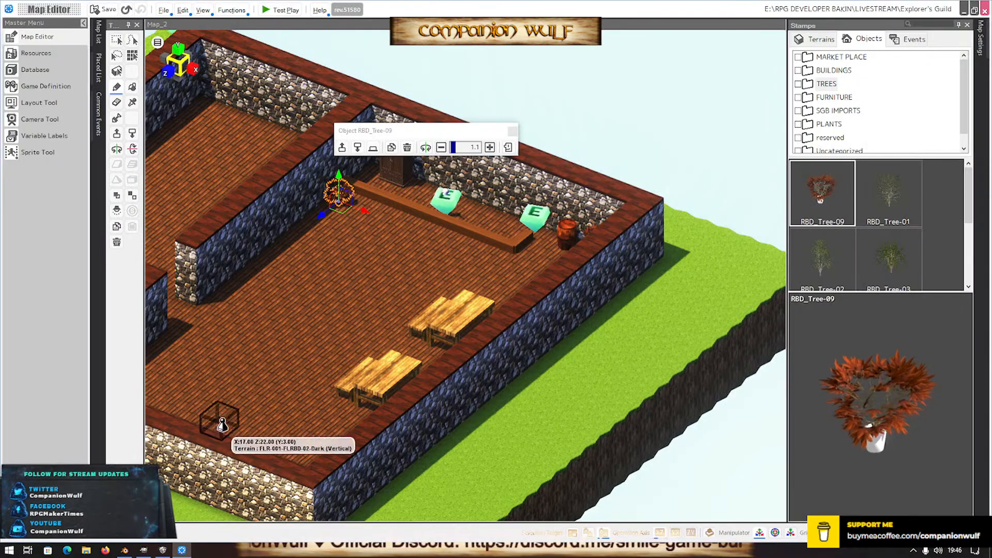
{"action": "right_click_drag", "start_coordinate": [221, 422], "coordinate": [256, 425]}
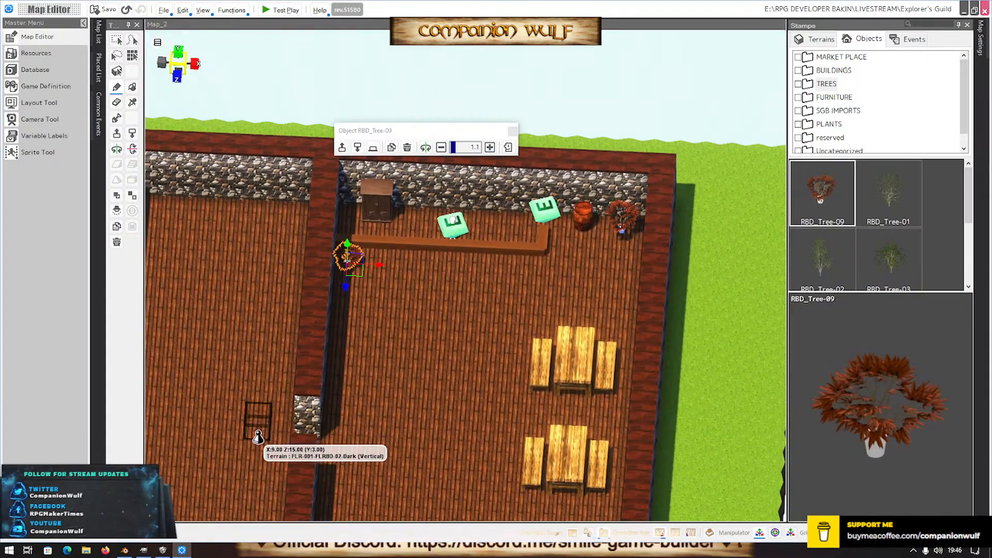
{"action": "scroll", "coordinate": [258, 429], "scroll_direction": "down", "scroll_amount": 4}
{"action": "scroll", "coordinate": [259, 438], "scroll_direction": "up", "scroll_amount": 4}
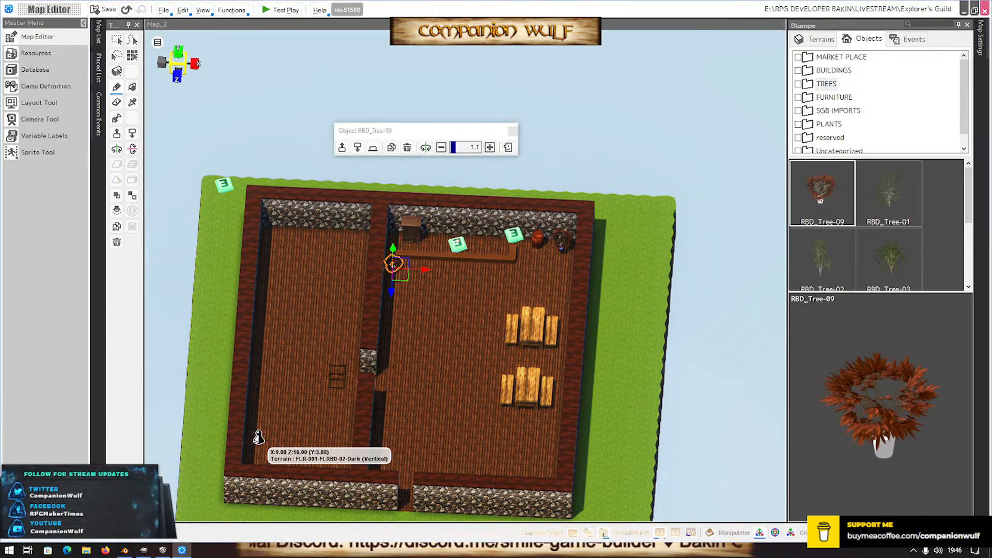
{"action": "mouse_move", "coordinate": [258, 437]}
{"action": "right_mouse_down"}
{"action": "mouse_move", "coordinate": [310, 437]}
{"action": "mouse_move", "coordinate": [252, 438]}
{"action": "mouse_move", "coordinate": [237, 448]}
{"action": "mouse_move", "coordinate": [191, 386]}
{"action": "mouse_move", "coordinate": [189, 455]}
{"action": "mouse_move", "coordinate": [253, 430]}
{"action": "right_mouse_up"}
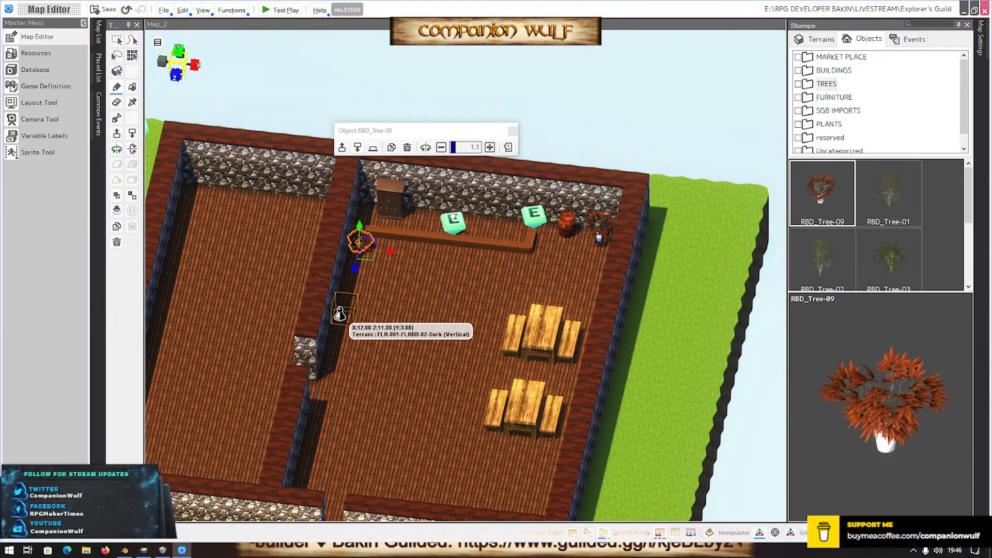
Shorten the dividing wall by repainting its middle stretch with FLR-001-FLRBD-02-Dark (Vertical) and lowering those tiles to floor level
{"action": "right_click", "coordinate": [364, 310]}
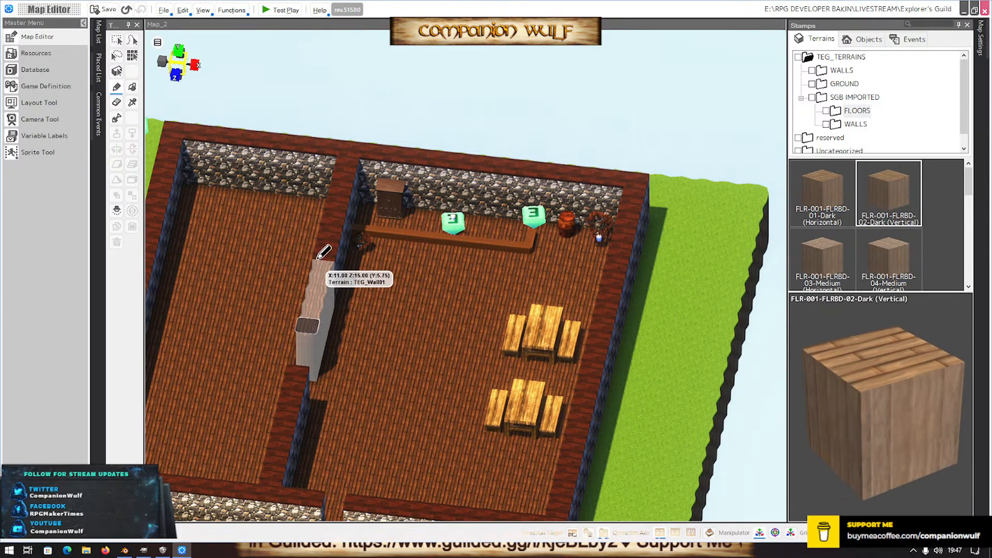
{"action": "left_click_drag", "start_coordinate": [317, 259], "coordinate": [327, 239]}
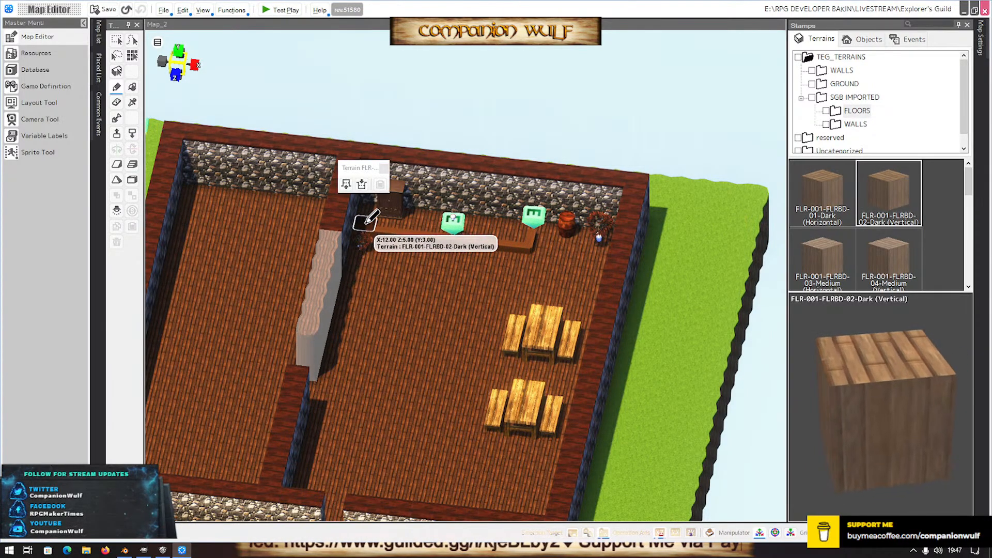
{"action": "left_click", "coordinate": [362, 183]}
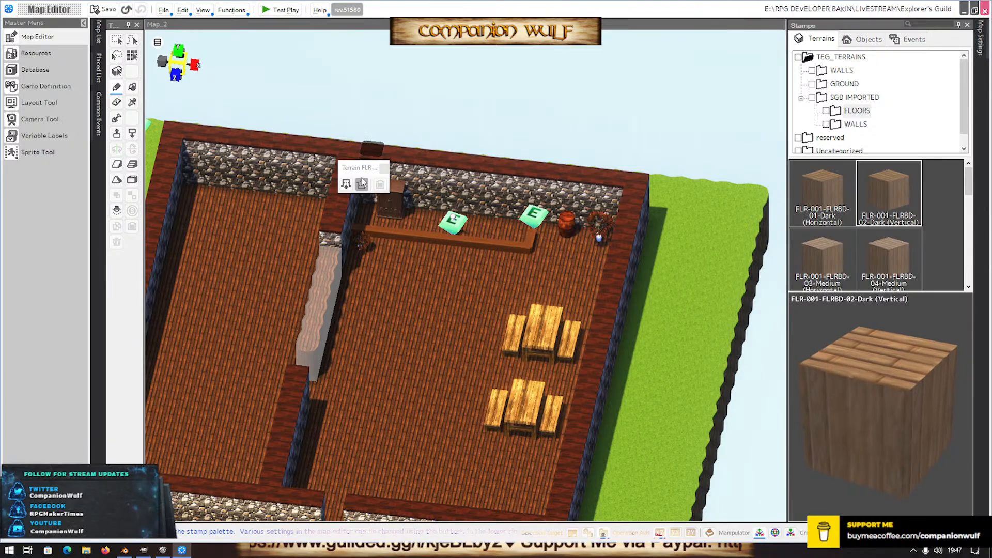
{"action": "left_click", "coordinate": [361, 183]}
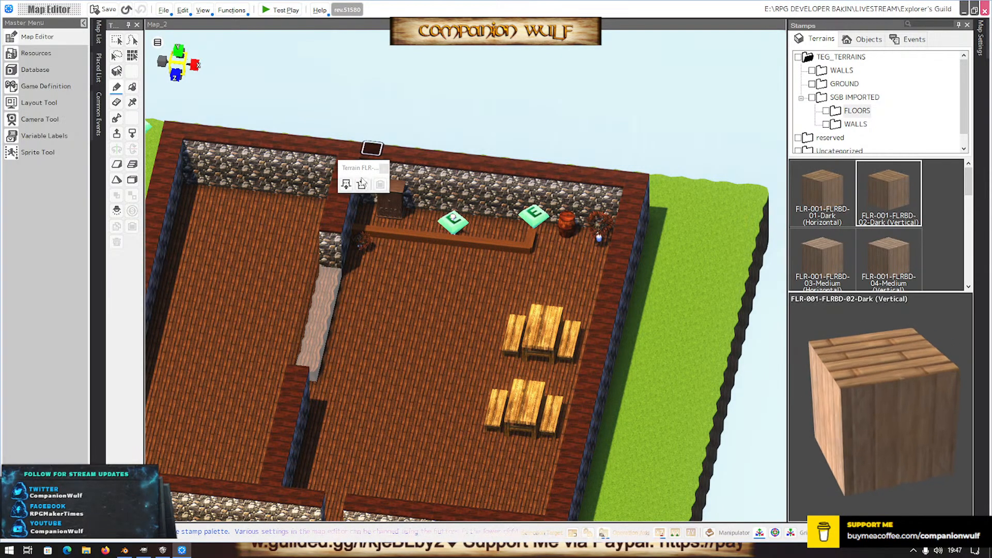
{"action": "right_click_drag", "start_coordinate": [200, 277], "coordinate": [258, 295]}
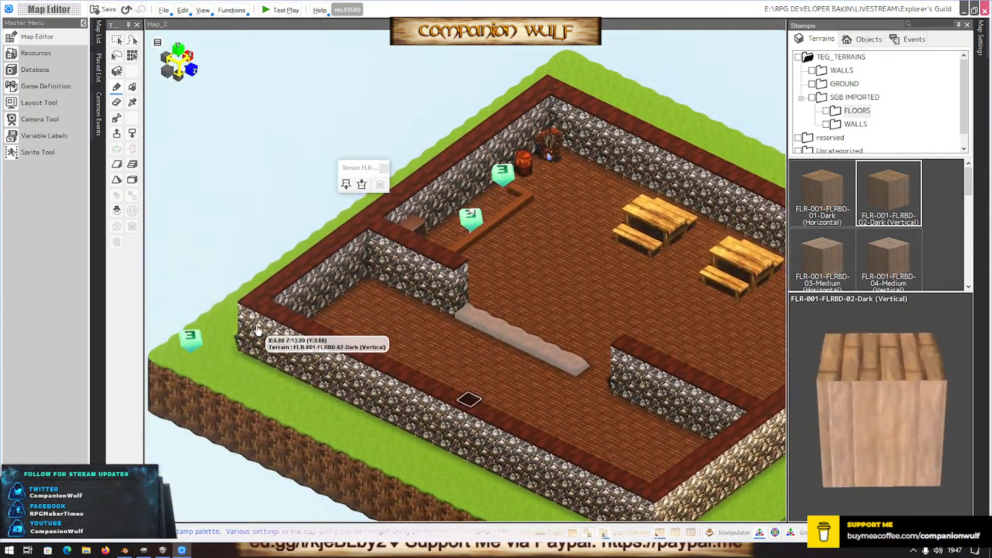
{"action": "left_click", "coordinate": [363, 184]}
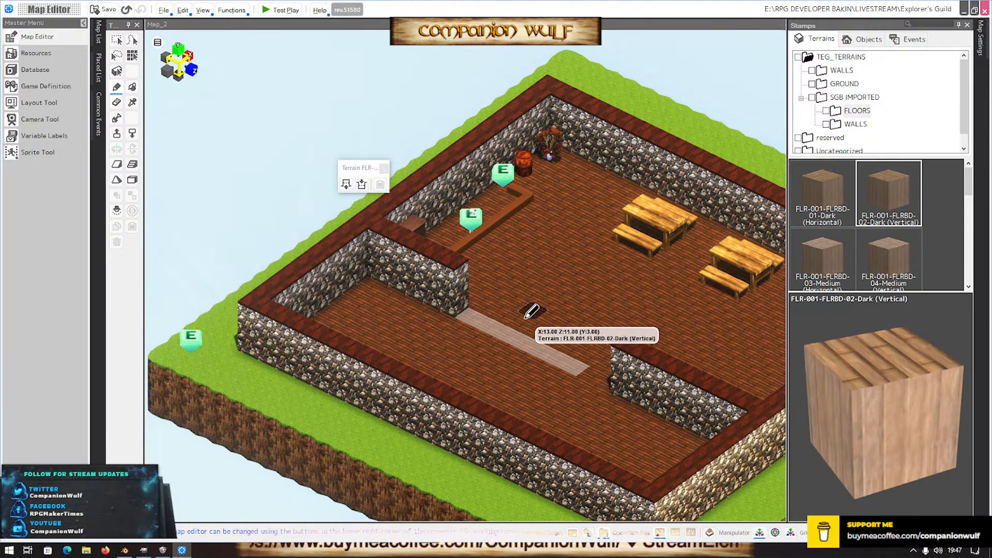
{"action": "scroll", "coordinate": [526, 338], "scroll_direction": "up", "scroll_amount": 5}
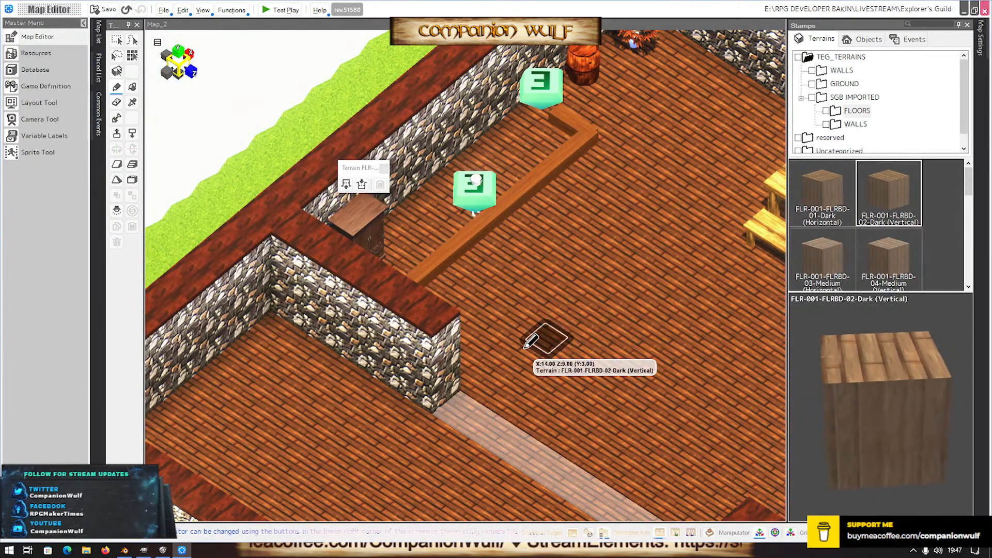
{"action": "right_click_drag", "start_coordinate": [517, 356], "coordinate": [509, 362]}
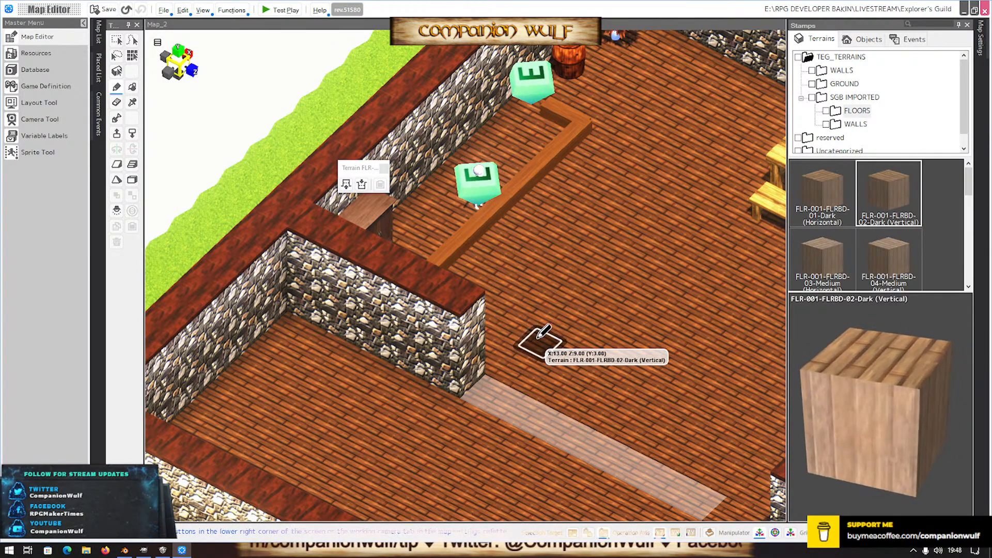
{"action": "mouse_move", "coordinate": [587, 345]}
{"action": "middle_mouse_down"}
{"action": "mouse_move", "coordinate": [570, 352]}
{"action": "mouse_move", "coordinate": [583, 328]}
{"action": "middle_mouse_up"}
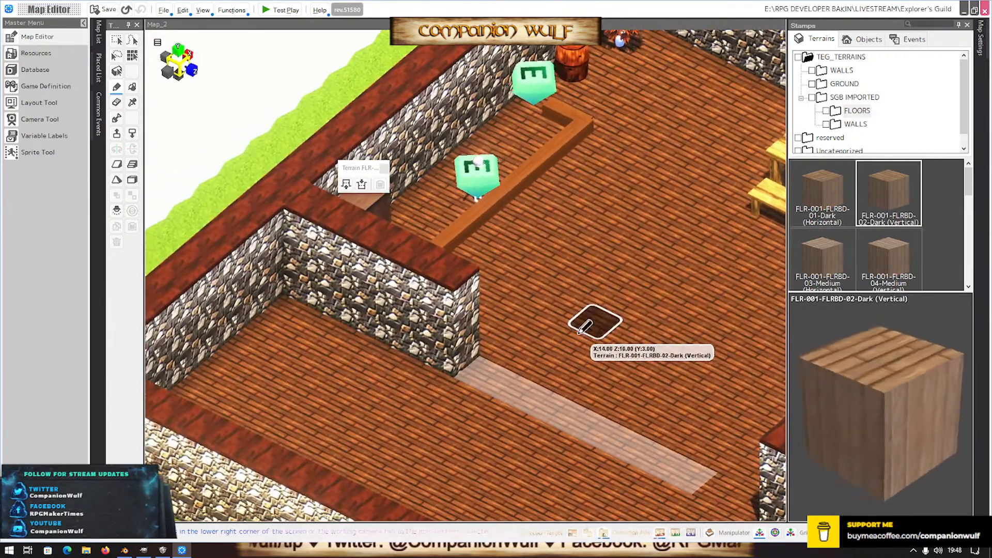
{"action": "scroll", "coordinate": [585, 326], "scroll_direction": "down", "scroll_amount": 6}
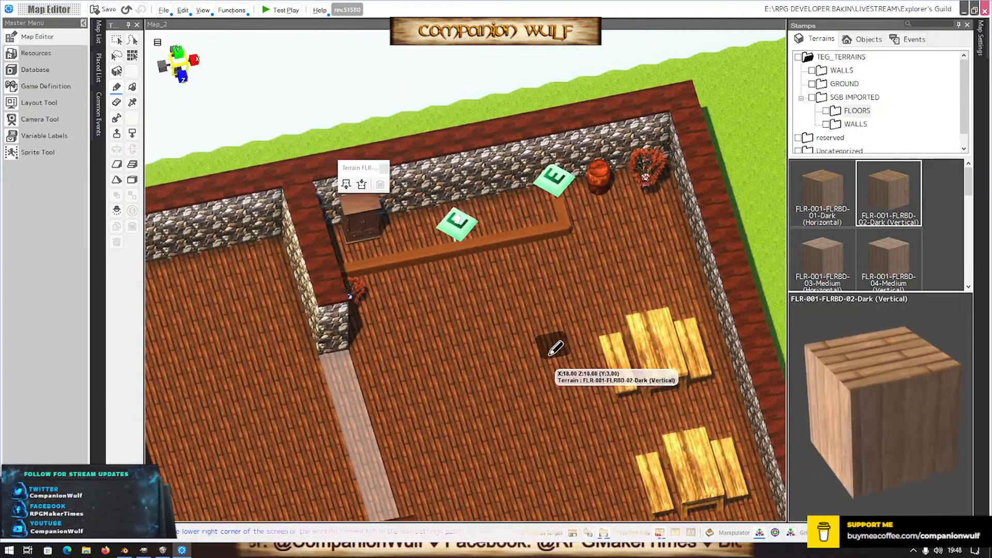
{"action": "scroll", "coordinate": [553, 349], "scroll_direction": "down", "scroll_amount": 1}
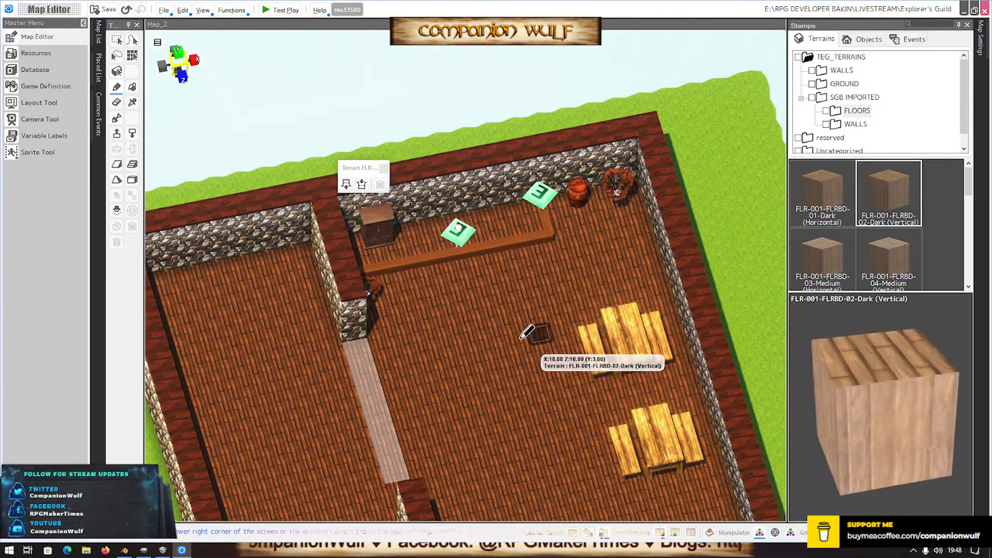
Build a new TEG_Wall01 partition from the smaller room's back wall, parallel to the dividing wall, and raise it to full wall height
{"action": "middle_click_drag", "start_coordinate": [532, 333], "coordinate": [515, 318]}
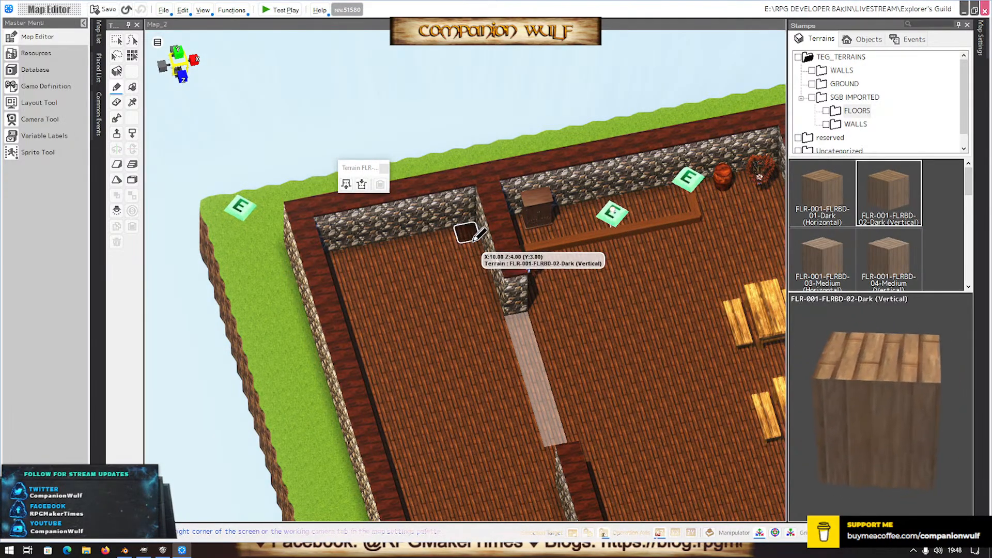
{"action": "right_click", "coordinate": [493, 191]}
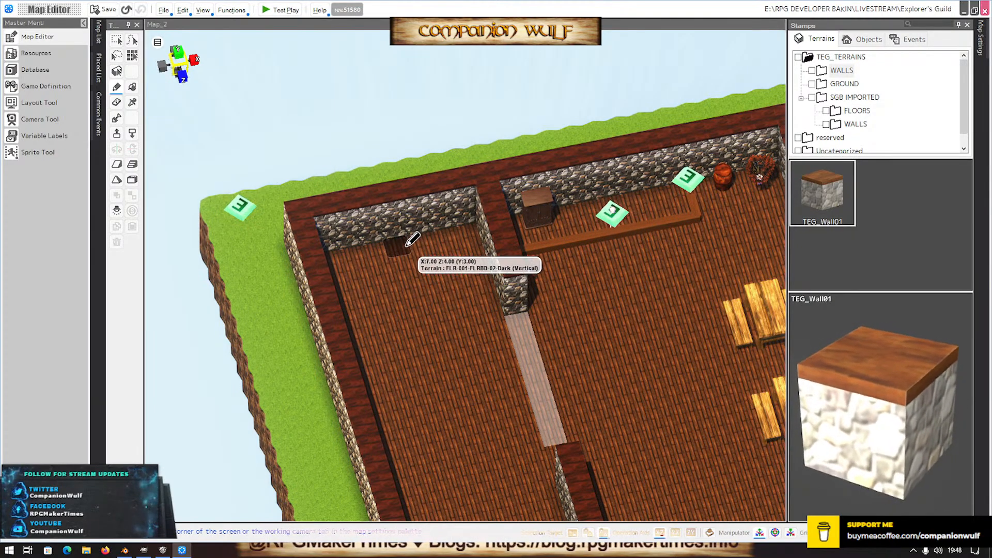
{"action": "middle_click_drag", "start_coordinate": [408, 285], "coordinate": [423, 347]}
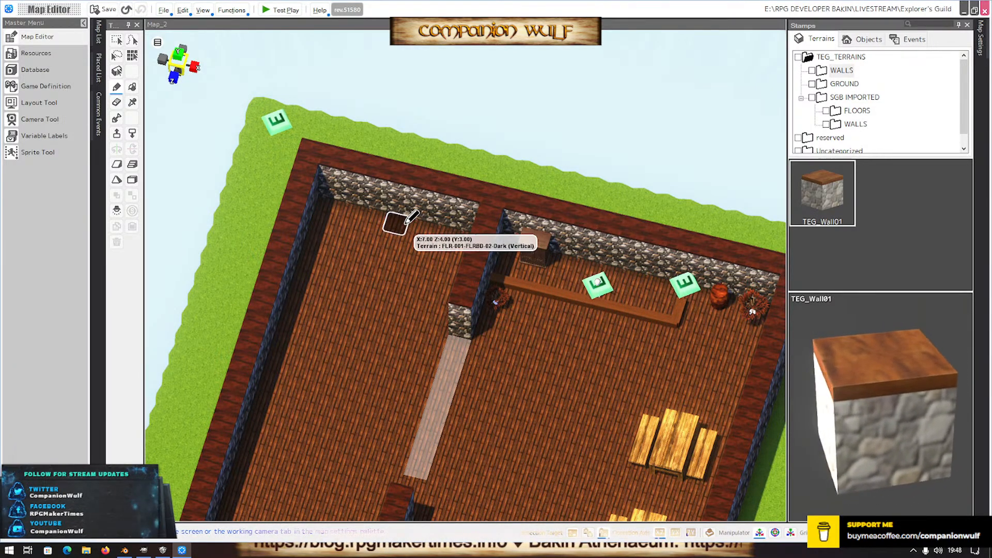
{"action": "mouse_move", "coordinate": [407, 223]}
{"action": "left_mouse_down"}
{"action": "mouse_move", "coordinate": [396, 227]}
{"action": "mouse_move", "coordinate": [378, 310]}
{"action": "left_mouse_up"}
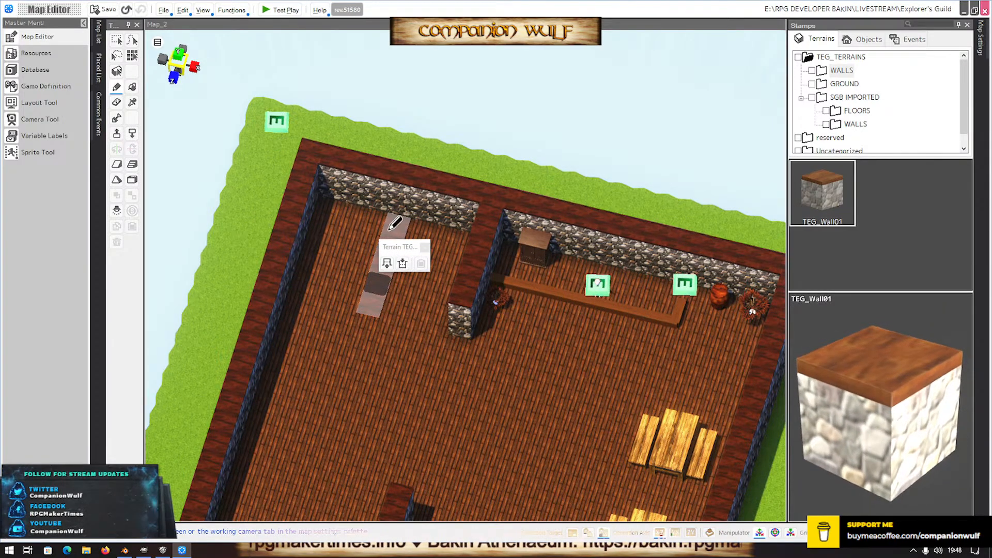
{"action": "left_click", "coordinate": [401, 266]}
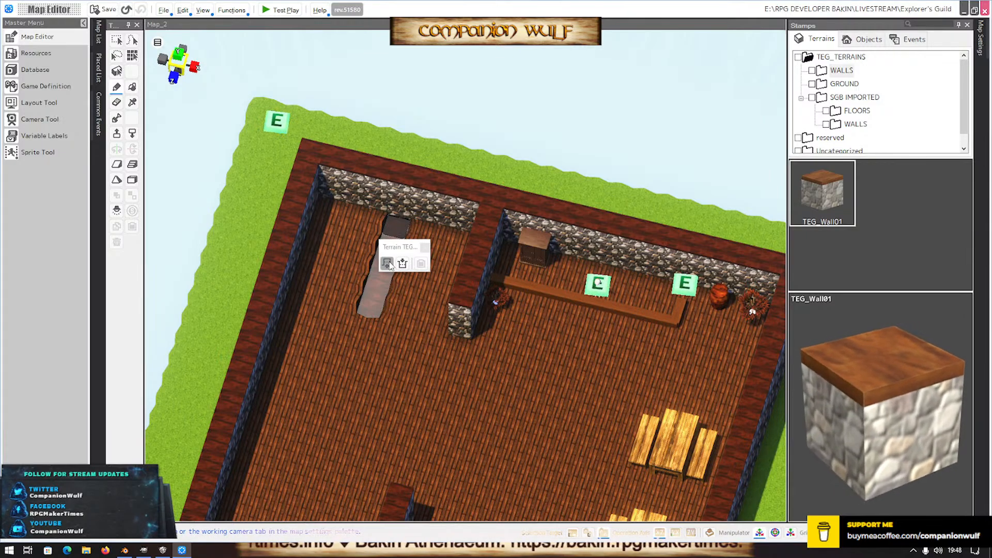
{"action": "left_click", "coordinate": [387, 264]}
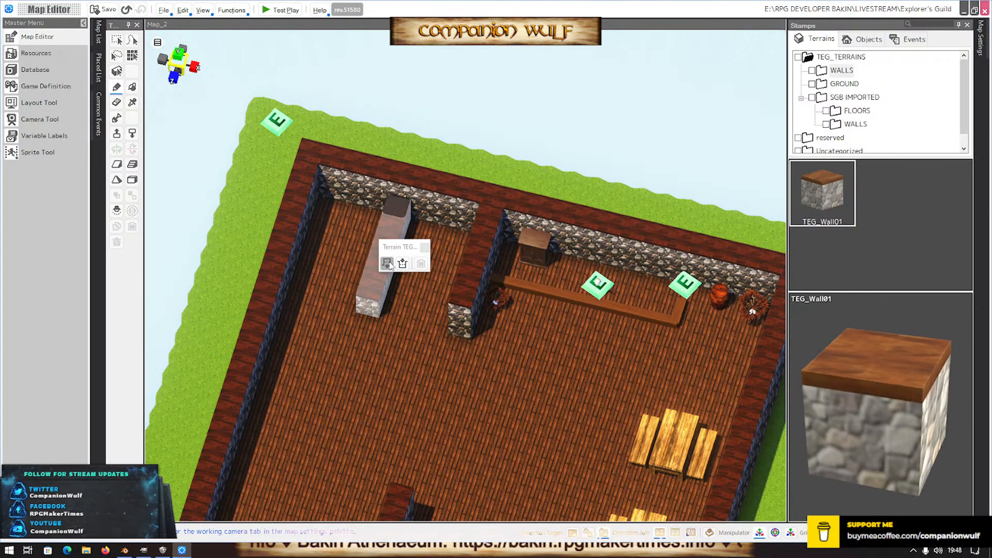
{"action": "left_click", "coordinate": [388, 264]}
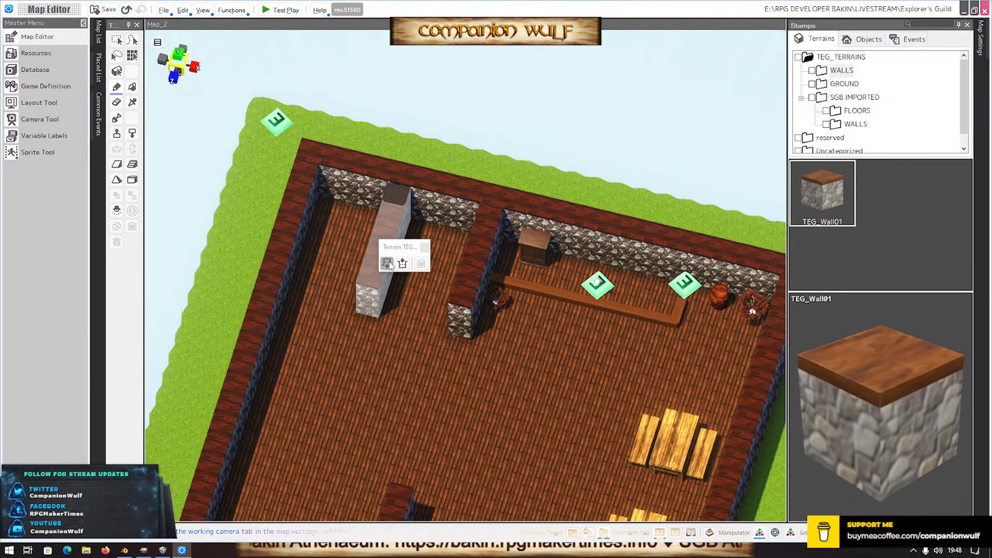
Place TEG_Wall01 tiles between the ends of both partitions and raise the one beside the dividing wall to full wall height
{"action": "mouse_move", "coordinate": [365, 276]}
{"action": "right_mouse_down"}
{"action": "mouse_move", "coordinate": [341, 298]}
{"action": "mouse_move", "coordinate": [399, 280]}
{"action": "mouse_move", "coordinate": [388, 305]}
{"action": "right_mouse_up"}
{"action": "left_click", "coordinate": [429, 313]}
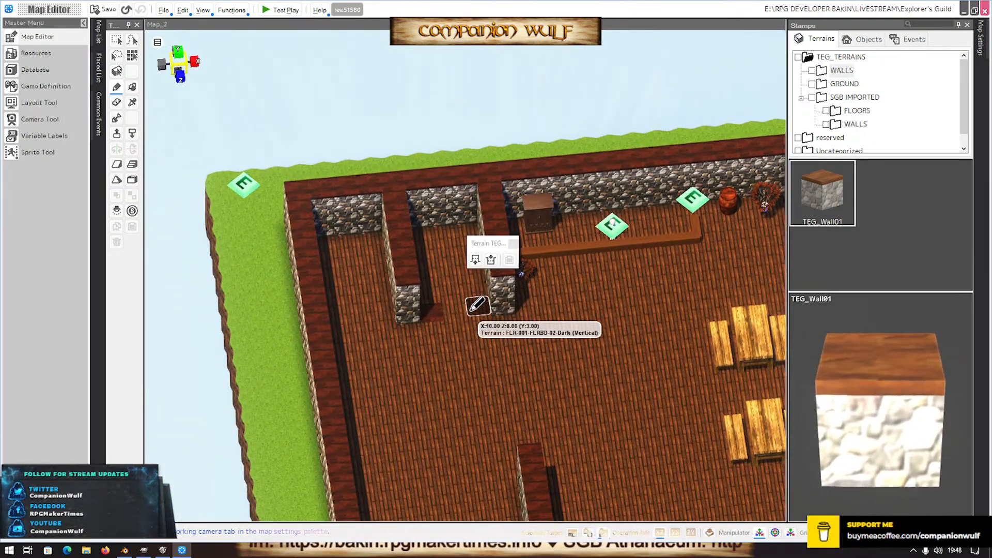
{"action": "left_click", "coordinate": [482, 306]}
{"action": "left_click", "coordinate": [484, 259]}
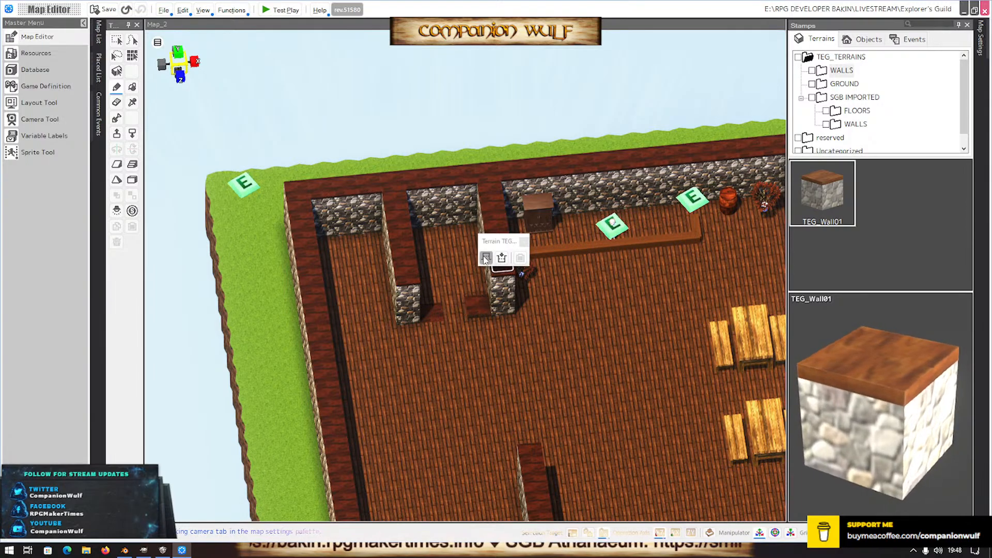
{"action": "left_click", "coordinate": [485, 259]}
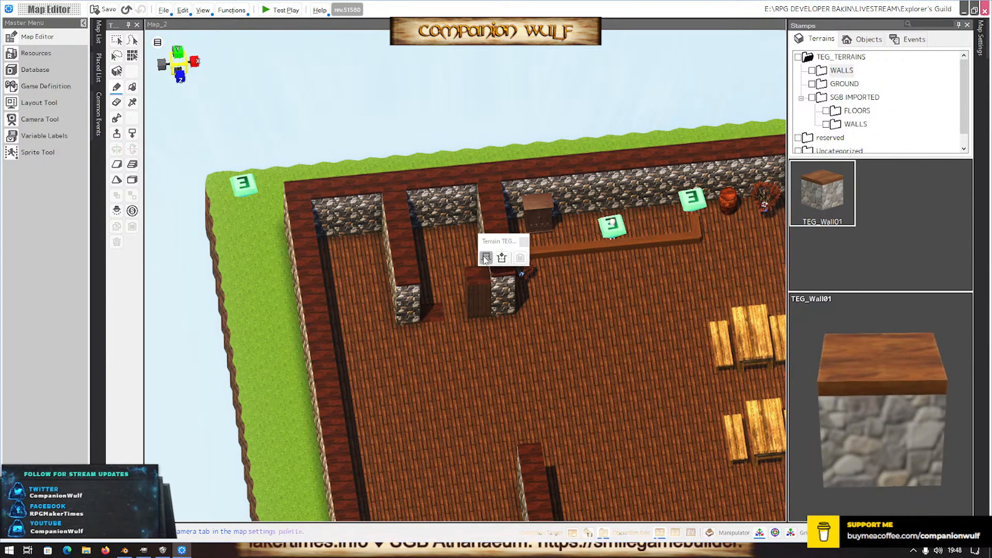
{"action": "right_click_drag", "start_coordinate": [483, 325], "coordinate": [461, 342]}
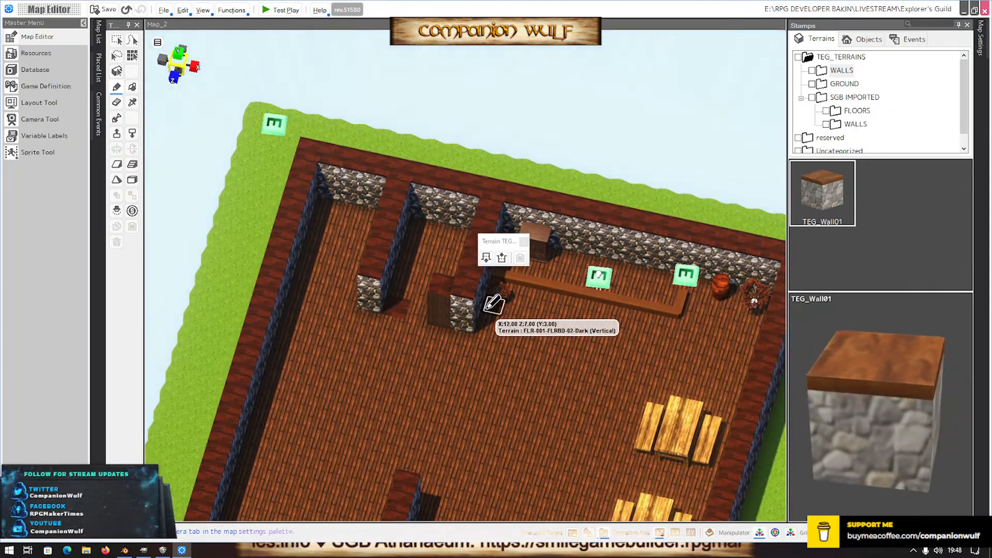
{"action": "left_click", "coordinate": [486, 259]}
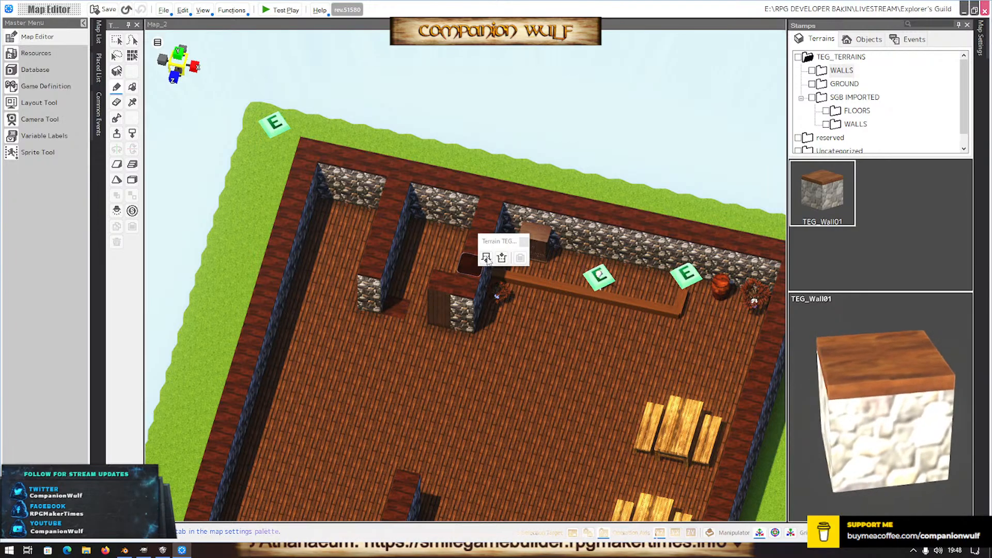
{"action": "left_click", "coordinate": [455, 274]}
Raise the TEG_Wall01 tile beside the new partition's end to full wall height, leaving a doorway gap between the two corners
{"action": "left_click", "coordinate": [417, 297]}
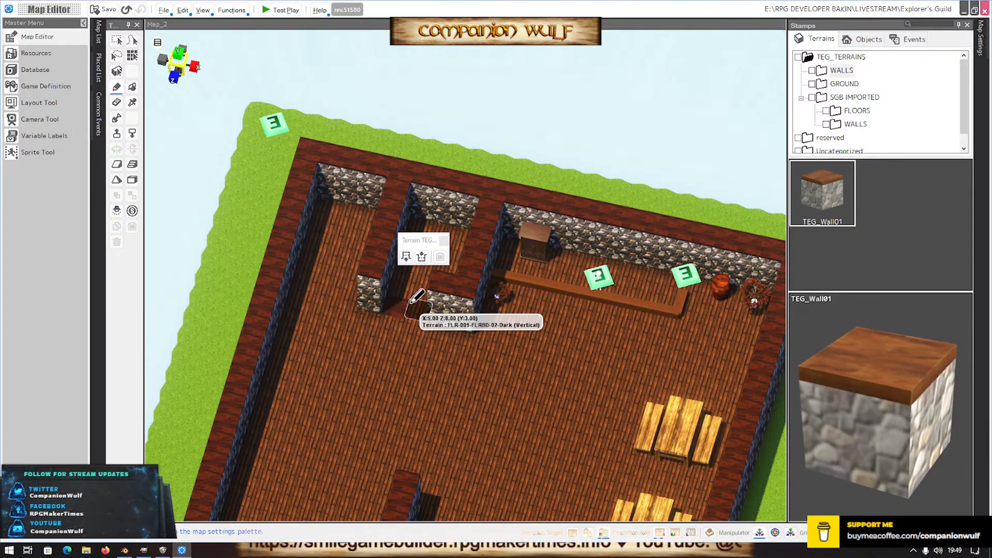
{"action": "left_click", "coordinate": [406, 257]}
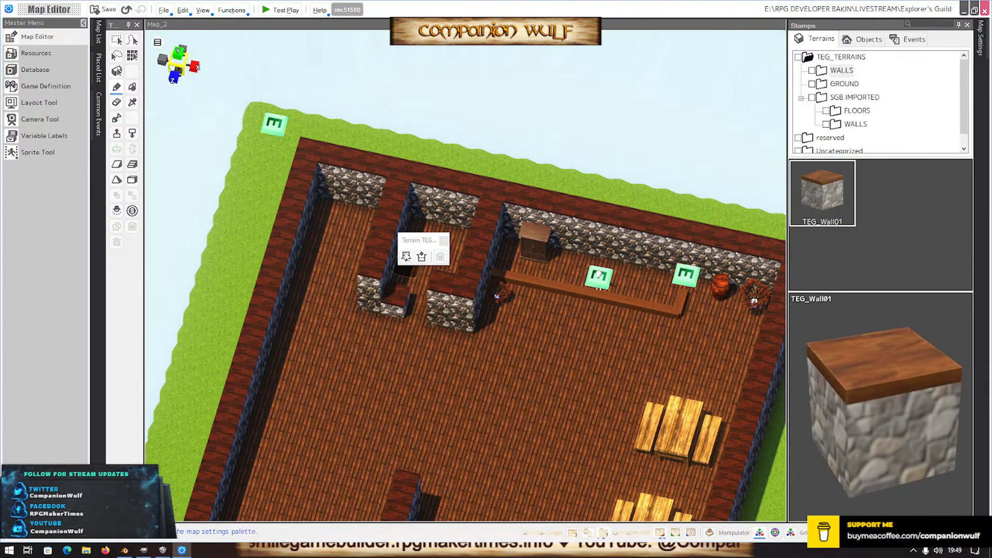
{"action": "left_click", "coordinate": [407, 257]}
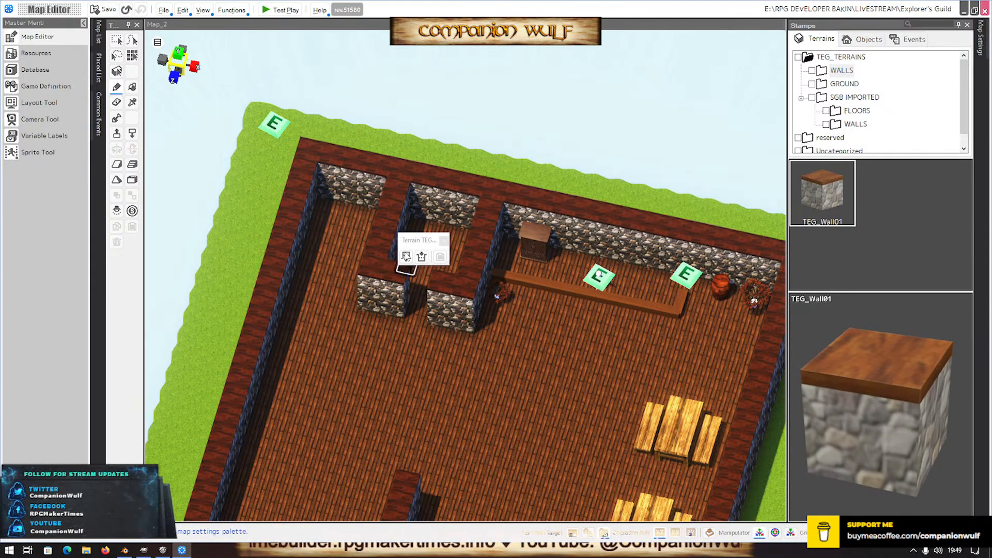
Examine the new partitions, the doorway gap and the overall room layout from several angles
{"action": "middle_click_drag", "start_coordinate": [437, 334], "coordinate": [409, 344]}
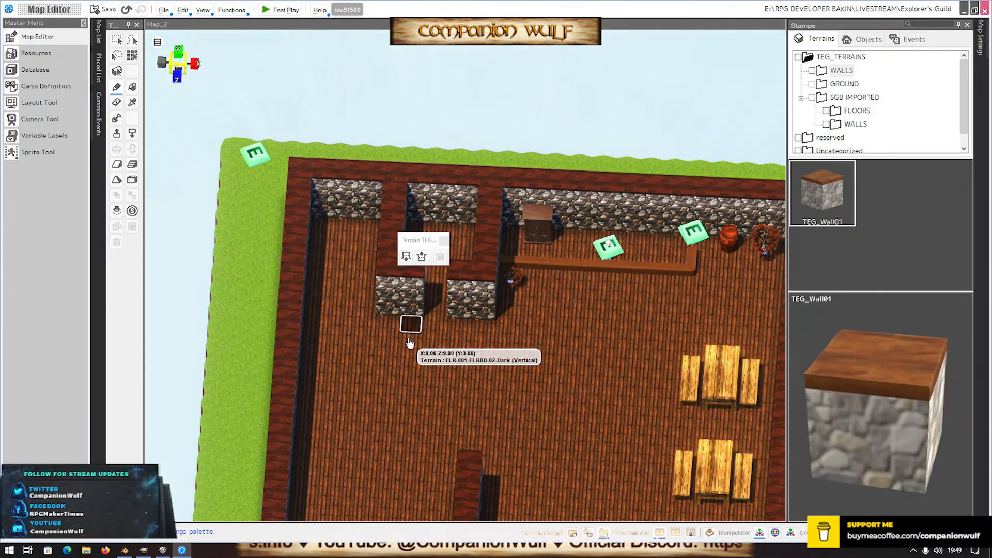
{"action": "middle_click_drag", "start_coordinate": [410, 343], "coordinate": [413, 345]}
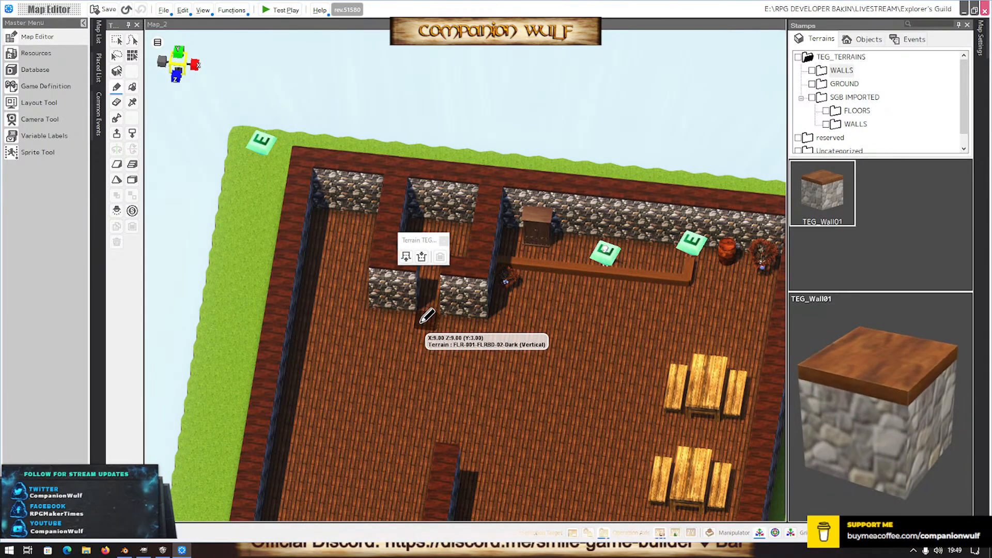
{"action": "mouse_move", "coordinate": [446, 350]}
{"action": "right_mouse_down"}
{"action": "mouse_move", "coordinate": [442, 362]}
{"action": "mouse_move", "coordinate": [431, 357]}
{"action": "right_mouse_up"}
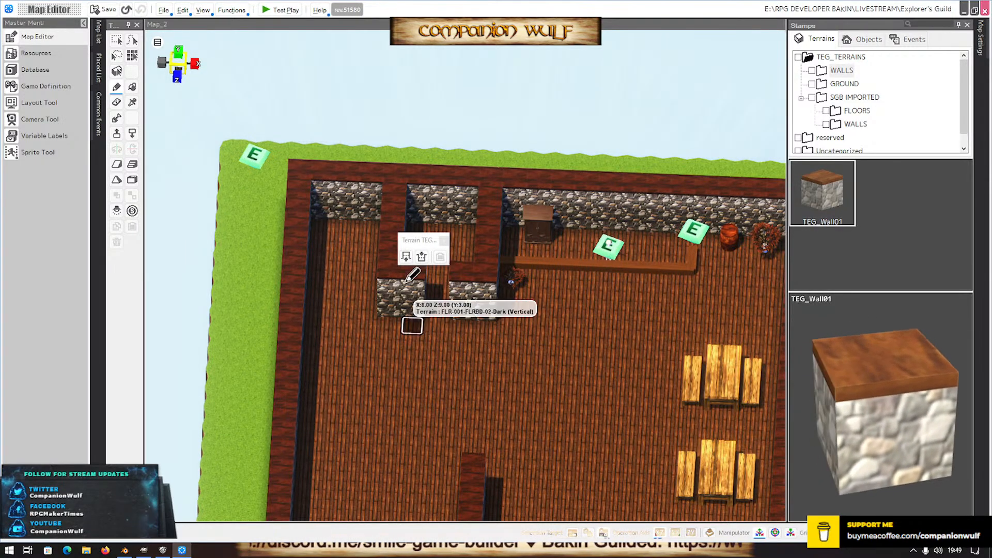
{"action": "mouse_move", "coordinate": [553, 381]}
{"action": "right_mouse_down"}
{"action": "mouse_move", "coordinate": [535, 370]}
{"action": "mouse_move", "coordinate": [543, 379]}
{"action": "right_mouse_up"}
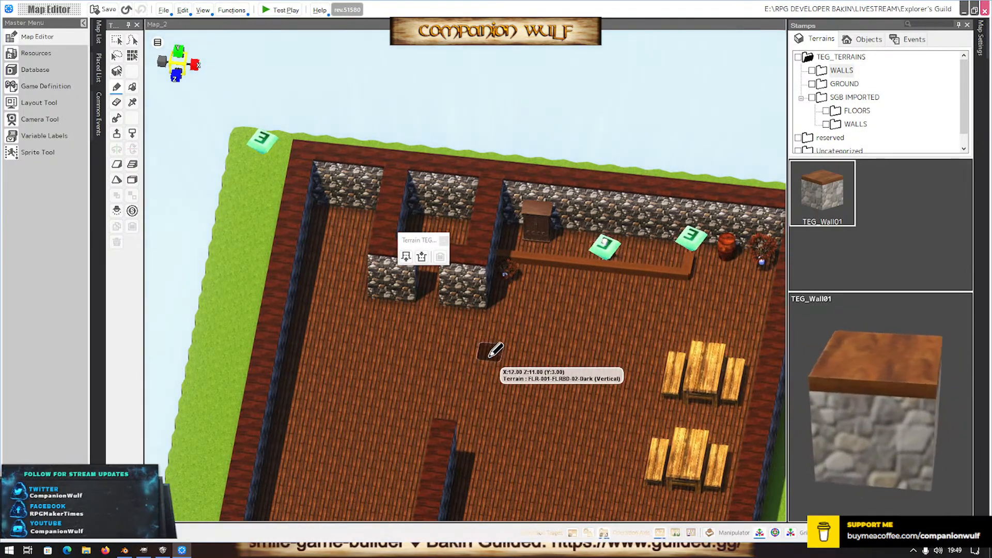
{"action": "mouse_move", "coordinate": [484, 347]}
{"action": "middle_mouse_down"}
{"action": "mouse_move", "coordinate": [510, 383]}
{"action": "mouse_move", "coordinate": [496, 377]}
{"action": "middle_mouse_up"}
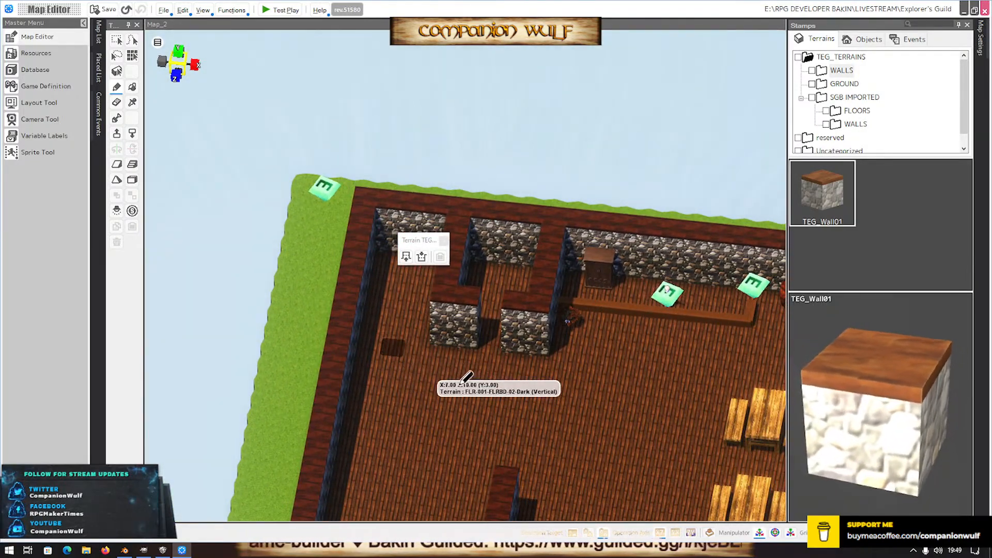
{"action": "right_click_drag", "start_coordinate": [502, 397], "coordinate": [486, 400]}
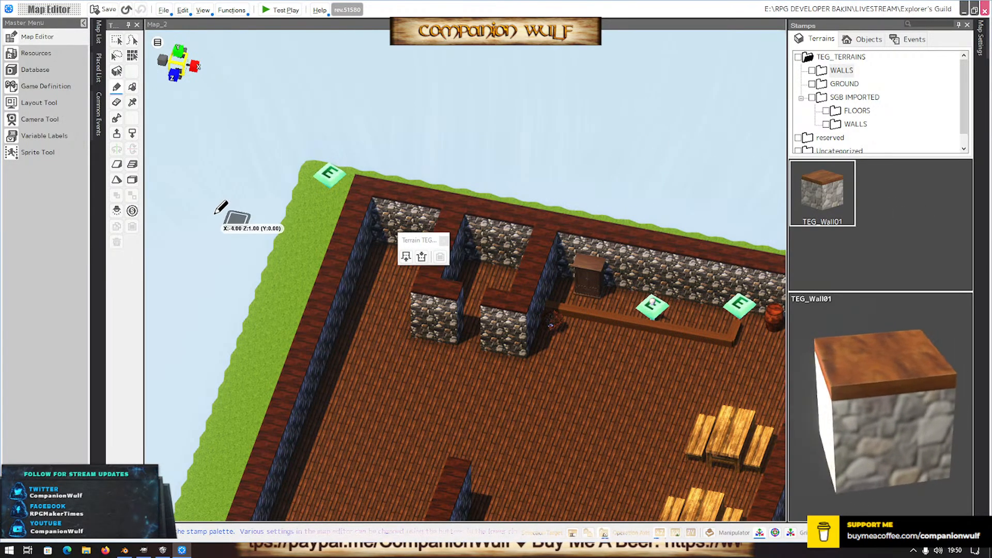
{"action": "mouse_move", "coordinate": [221, 210]}
{"action": "right_mouse_down"}
{"action": "mouse_move", "coordinate": [228, 222]}
{"action": "mouse_move", "coordinate": [248, 221]}
{"action": "mouse_move", "coordinate": [243, 214]}
{"action": "right_mouse_up"}
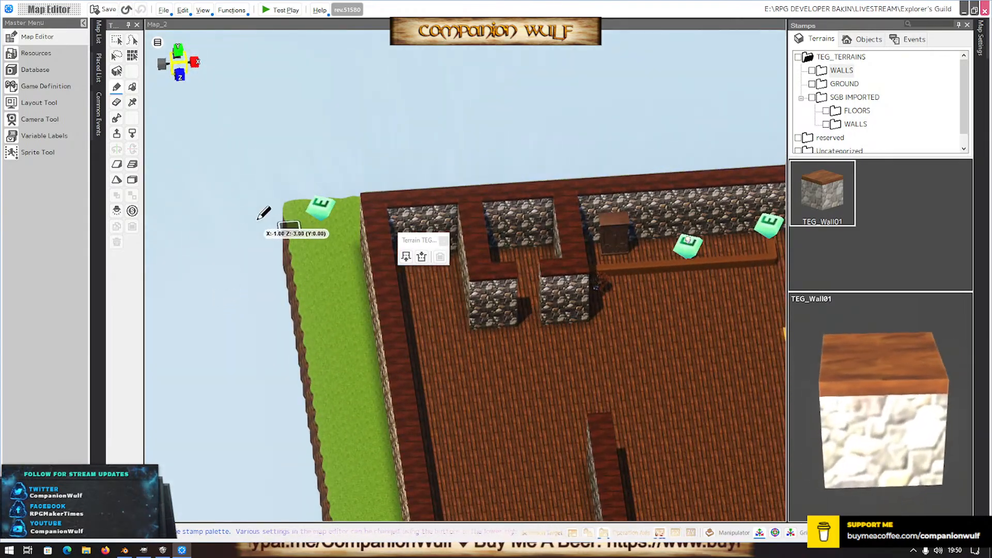
{"action": "scroll", "coordinate": [542, 384], "scroll_direction": "down", "scroll_amount": 1}
{"action": "scroll", "coordinate": [548, 378], "scroll_direction": "down", "scroll_amount": 2}
{"action": "right_click_drag", "start_coordinate": [538, 390], "coordinate": [514, 392]}
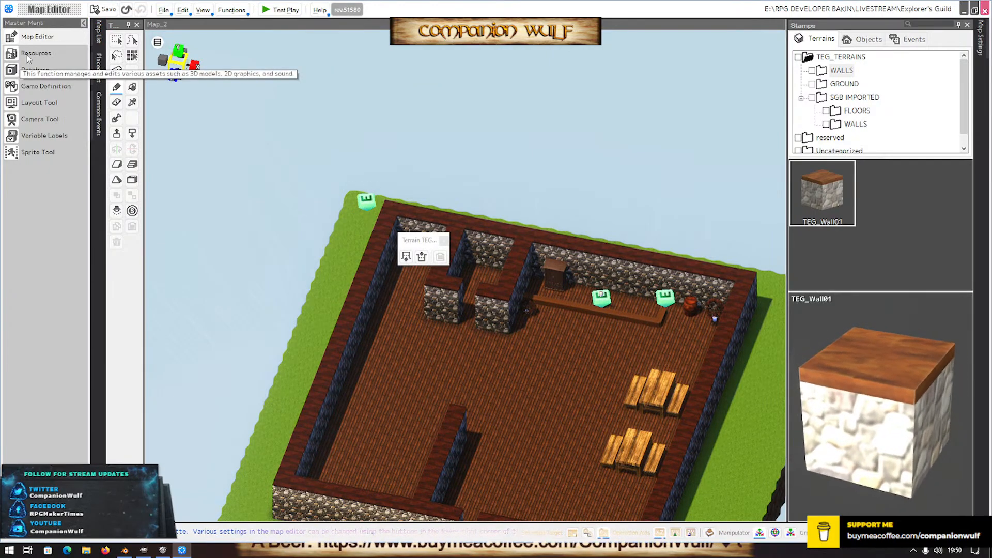
Start adding a 3D stamp from local files and browse to the M001-BOOKCASES folder under 3D MODELS\FURNITURE
{"action": "left_click", "coordinate": [31, 54]}
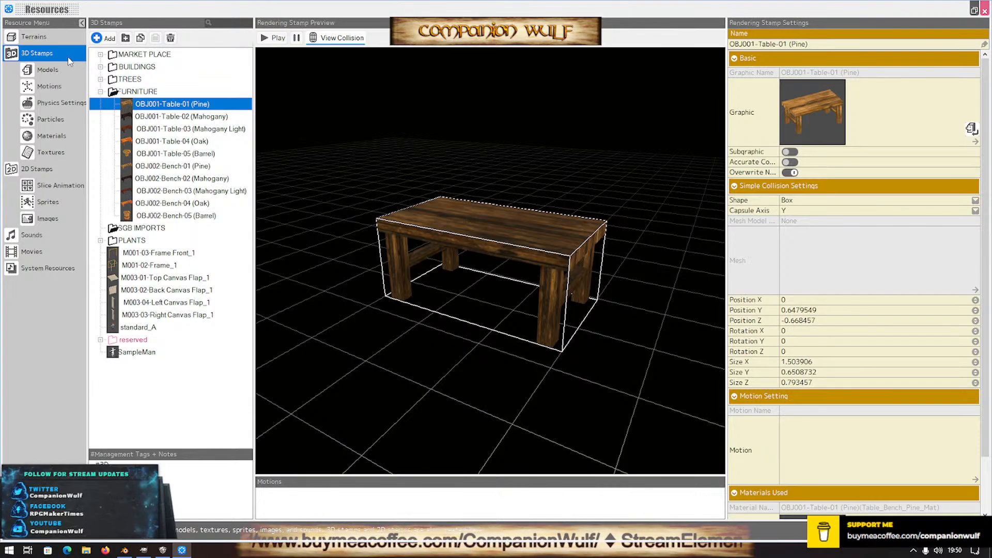
{"action": "left_click", "coordinate": [108, 40]}
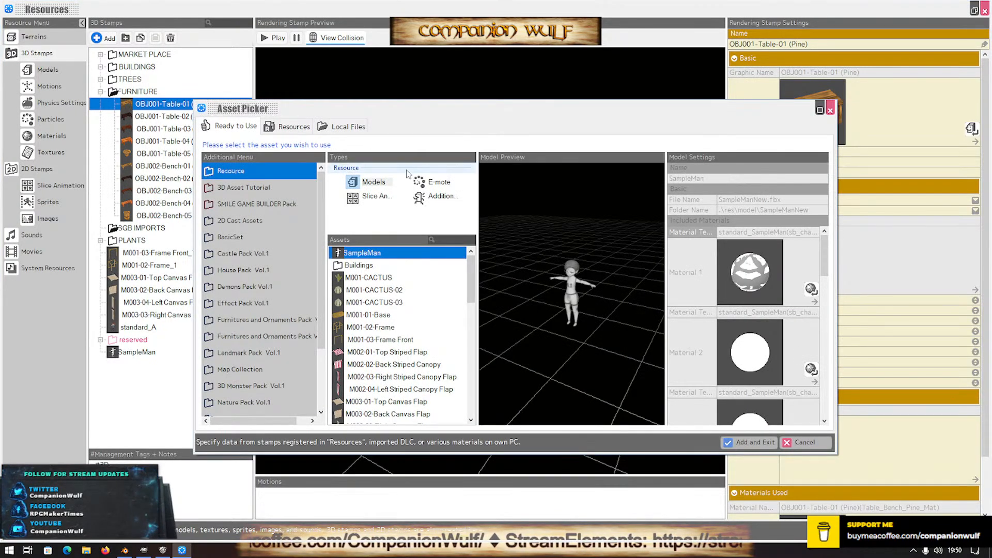
{"action": "left_click", "coordinate": [331, 128]}
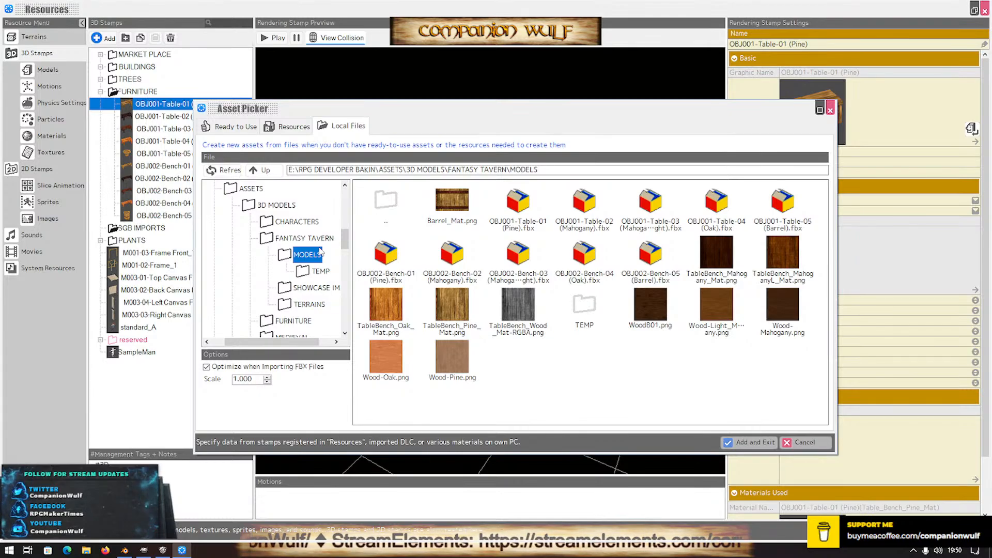
{"action": "left_click", "coordinate": [293, 321]}
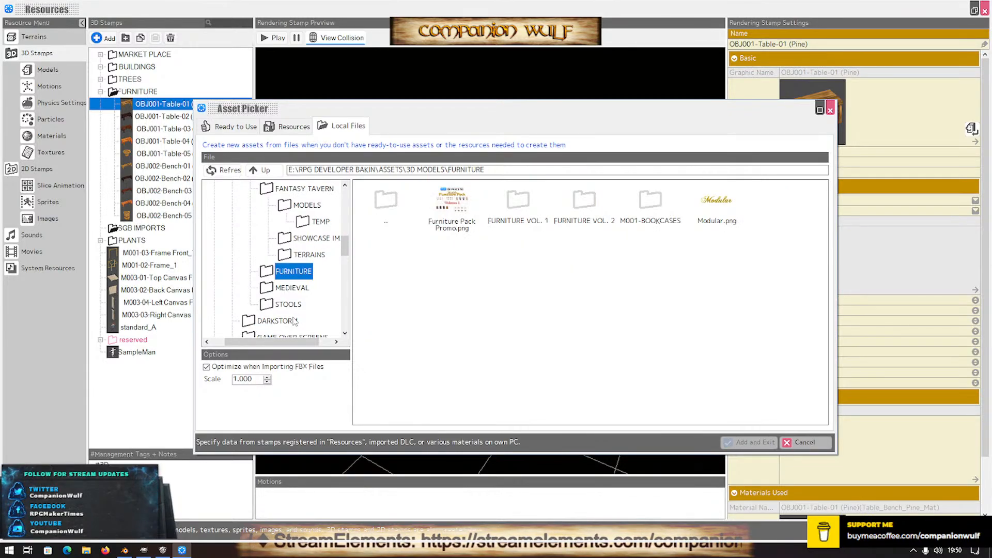
{"action": "double_click", "coordinate": [518, 202]}
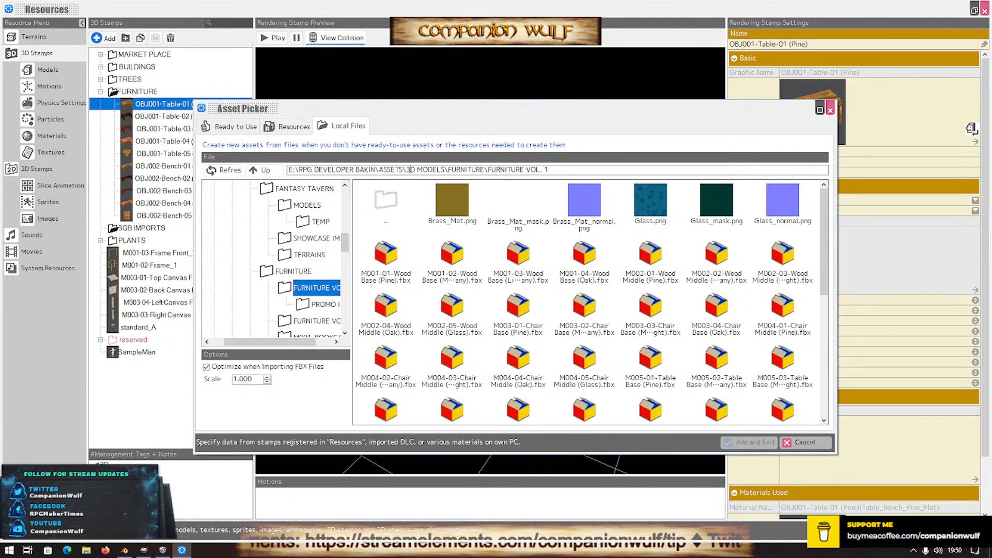
{"action": "double_click", "coordinate": [388, 203]}
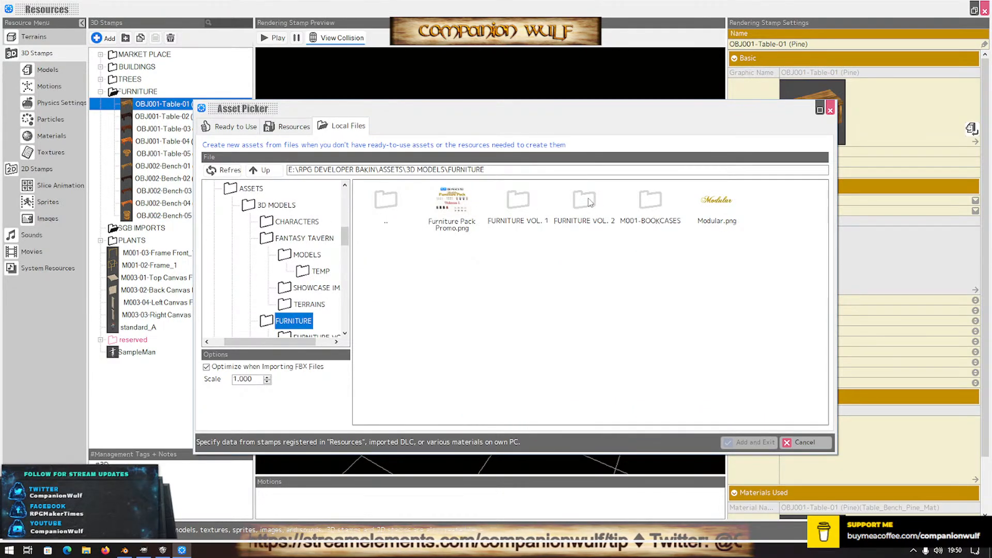
{"action": "double_click", "coordinate": [586, 200]}
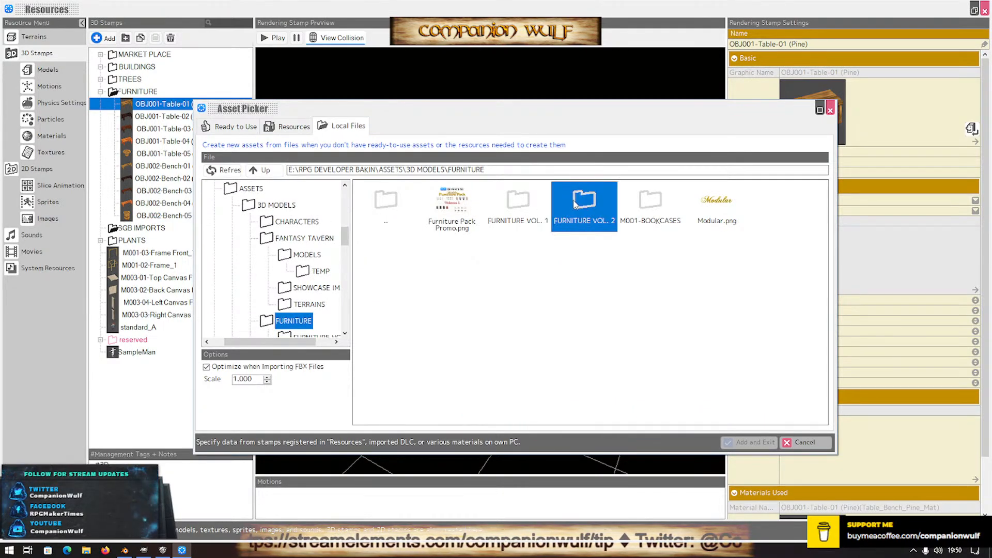
{"action": "double_click", "coordinate": [385, 203]}
{"action": "double_click", "coordinate": [652, 205]}
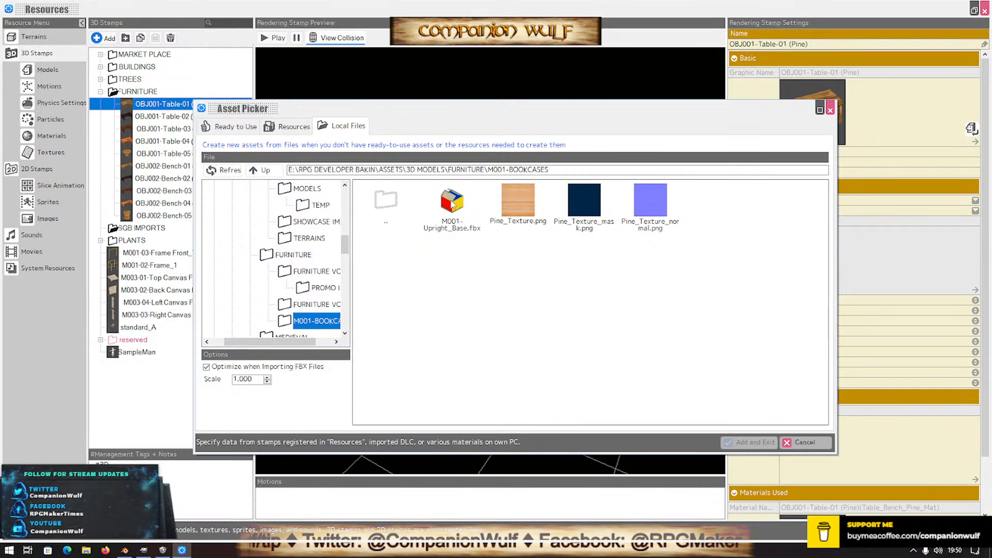
Import M001-Upright_Base.fbx as a furniture stamp, adding all of its materials as new
{"action": "left_click", "coordinate": [453, 209]}
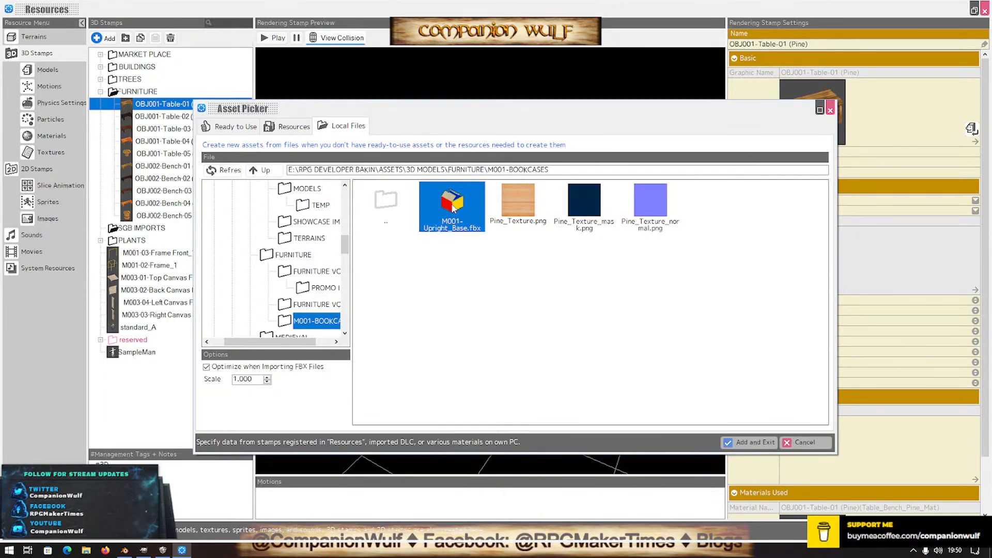
{"action": "double_click", "coordinate": [450, 207]}
{"action": "left_click", "coordinate": [504, 342]}
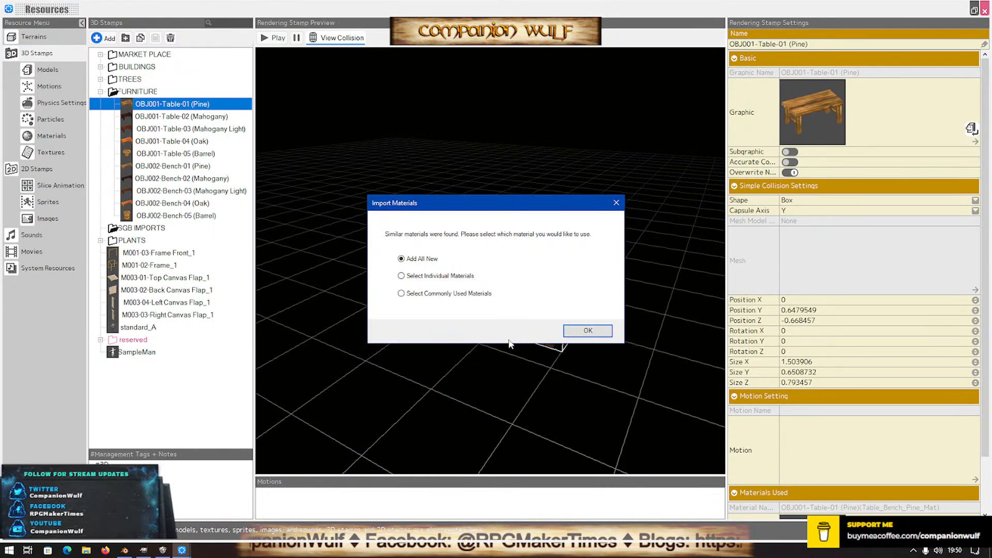
{"action": "left_click", "coordinate": [588, 331]}
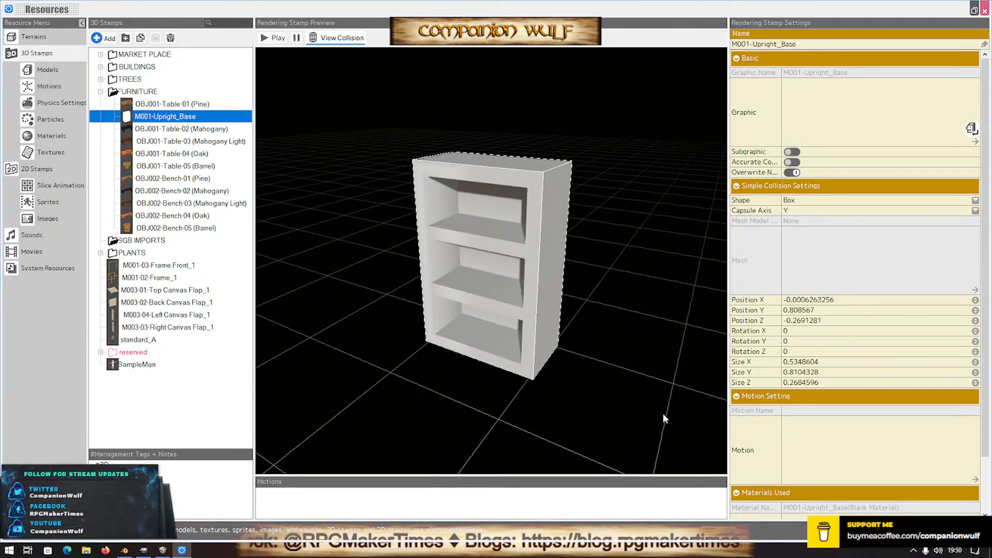
Assign the OBJ001-Table-01 (Pine) material to the M001-Upright_Base stamp and return to the map editor
{"action": "scroll", "coordinate": [784, 412], "scroll_direction": "down", "scroll_amount": 3}
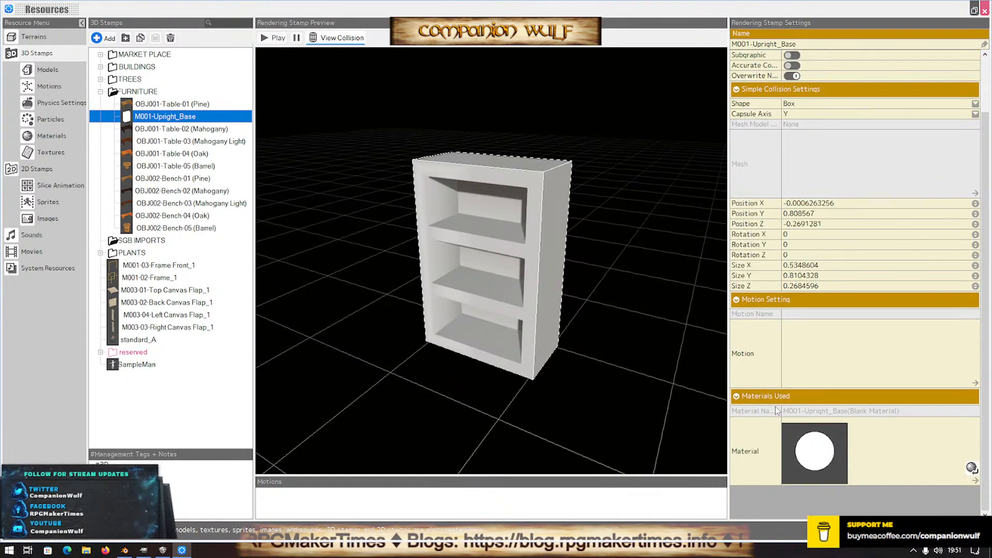
{"action": "left_click", "coordinate": [962, 473]}
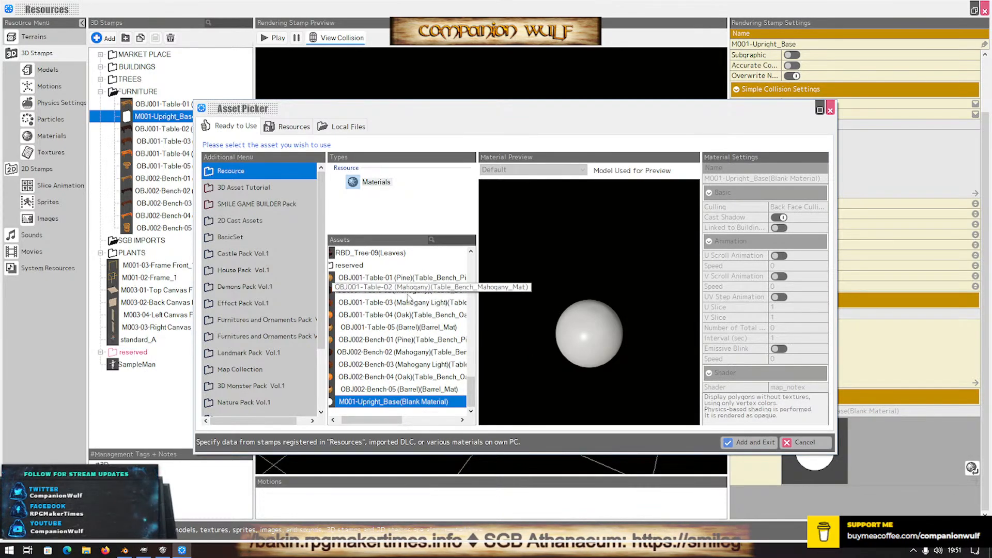
{"action": "left_click", "coordinate": [410, 279]}
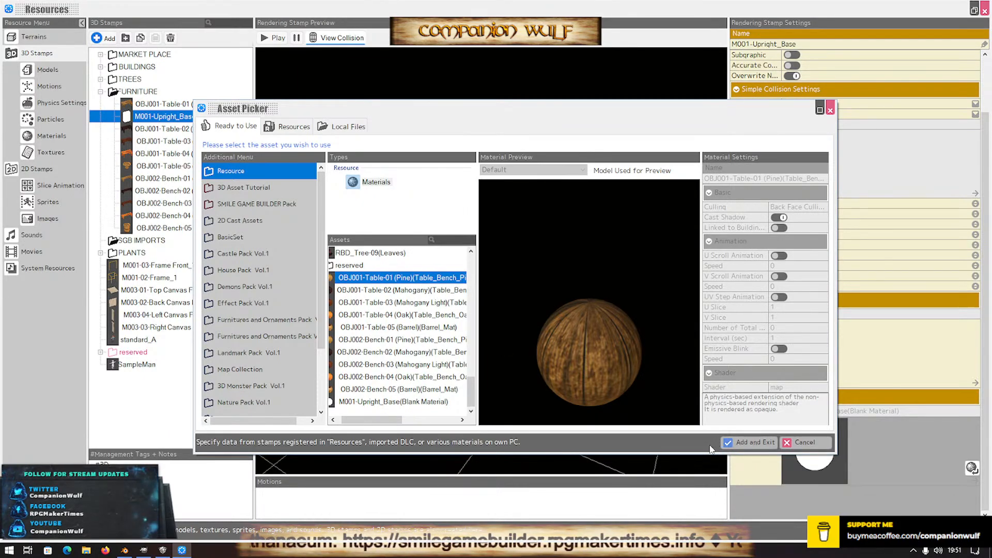
{"action": "left_click", "coordinate": [744, 442]}
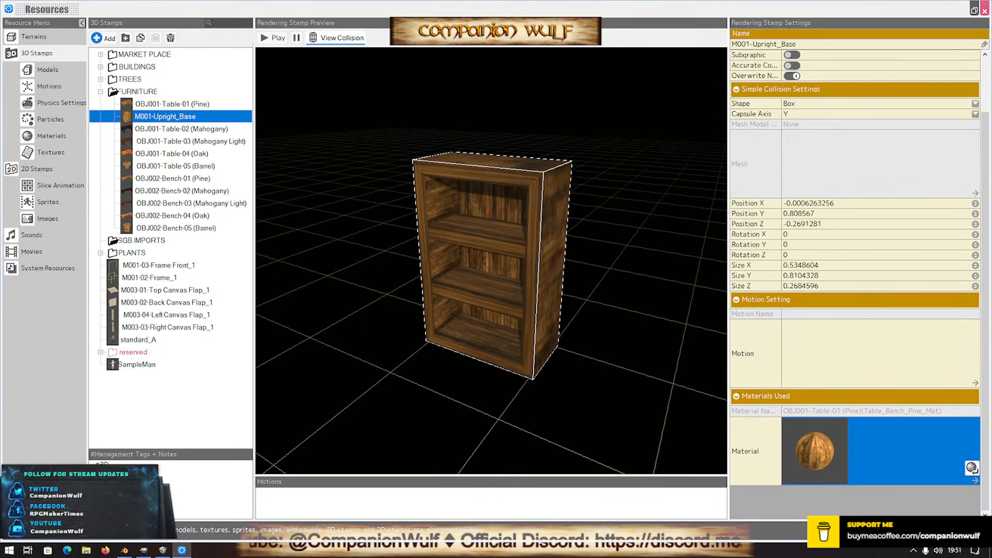
{"action": "left_click", "coordinate": [985, 10]}
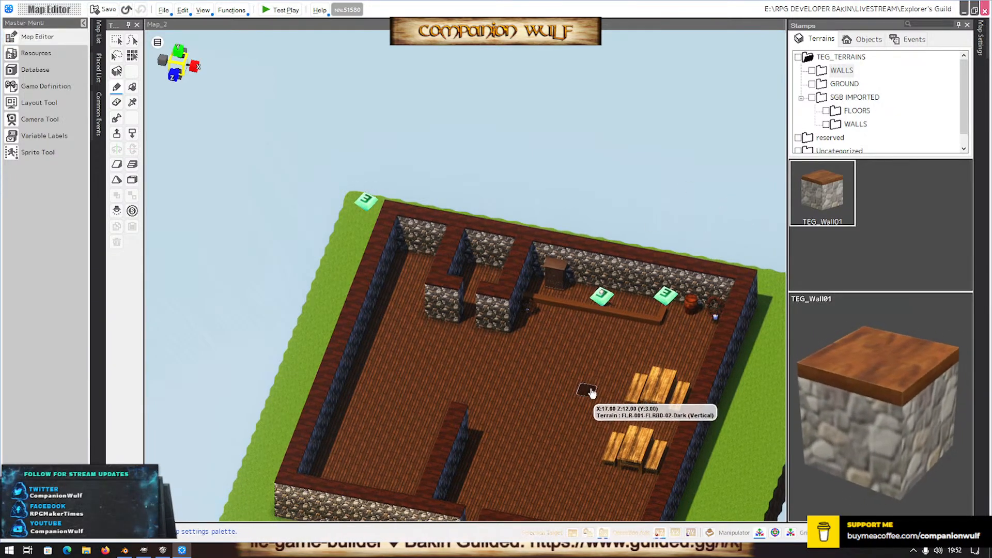
Place an M001-Upright_Base bookcase from the FURNITURE objects on the tavern floor and move it back behind the counter by the dresser
{"action": "middle_click_drag", "start_coordinate": [585, 396], "coordinate": [581, 376]}
{"action": "scroll", "coordinate": [599, 379], "scroll_direction": "up", "scroll_amount": 3}
{"action": "scroll", "coordinate": [599, 379], "scroll_direction": "up", "scroll_amount": 1}
{"action": "left_click", "coordinate": [868, 40]}
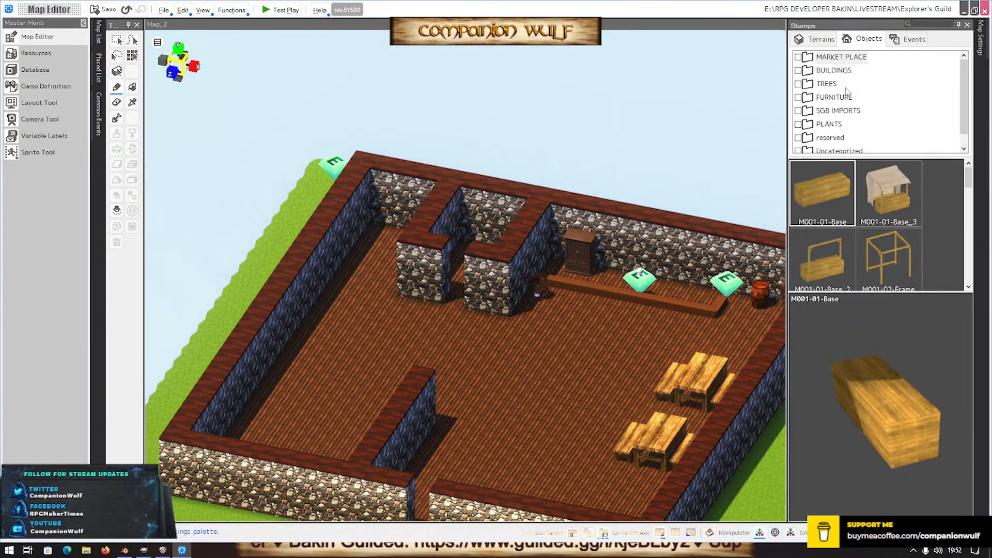
{"action": "left_click", "coordinate": [833, 97]}
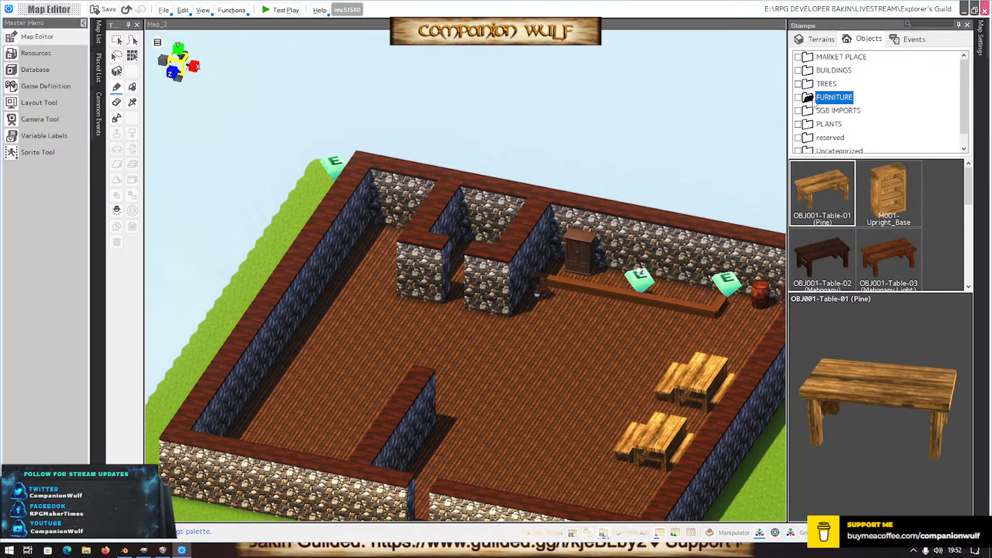
{"action": "left_click", "coordinate": [888, 199]}
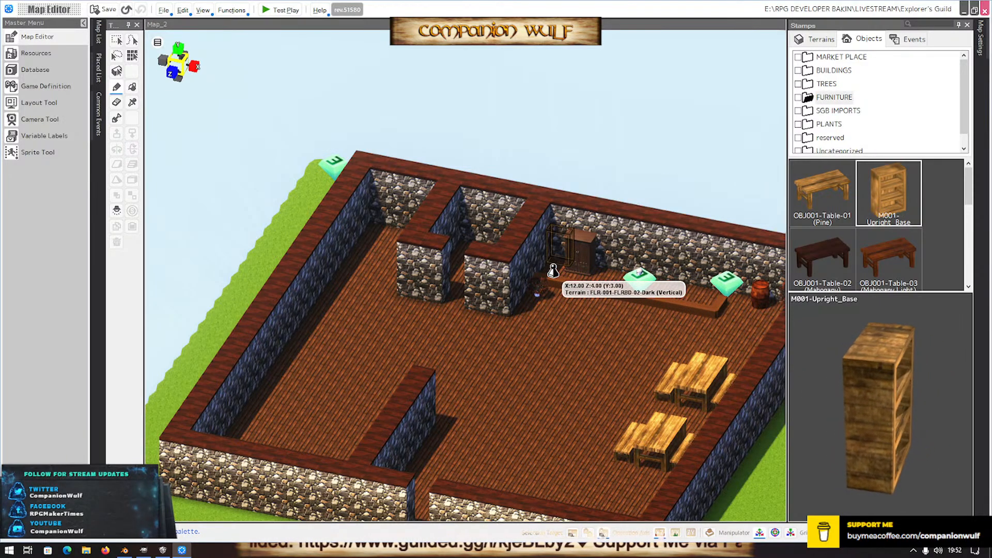
{"action": "left_click", "coordinate": [537, 342]}
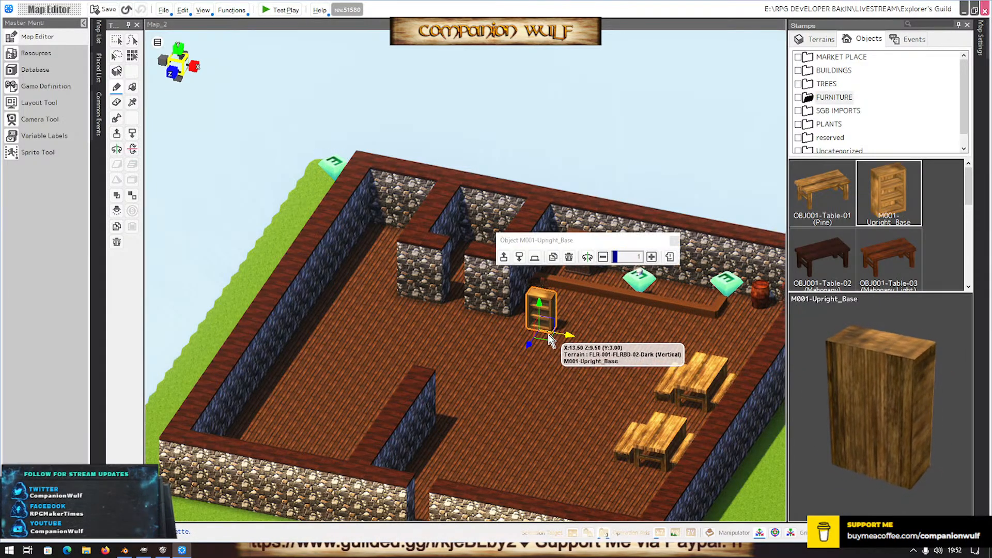
{"action": "left_click_drag", "start_coordinate": [531, 344], "coordinate": [551, 288]}
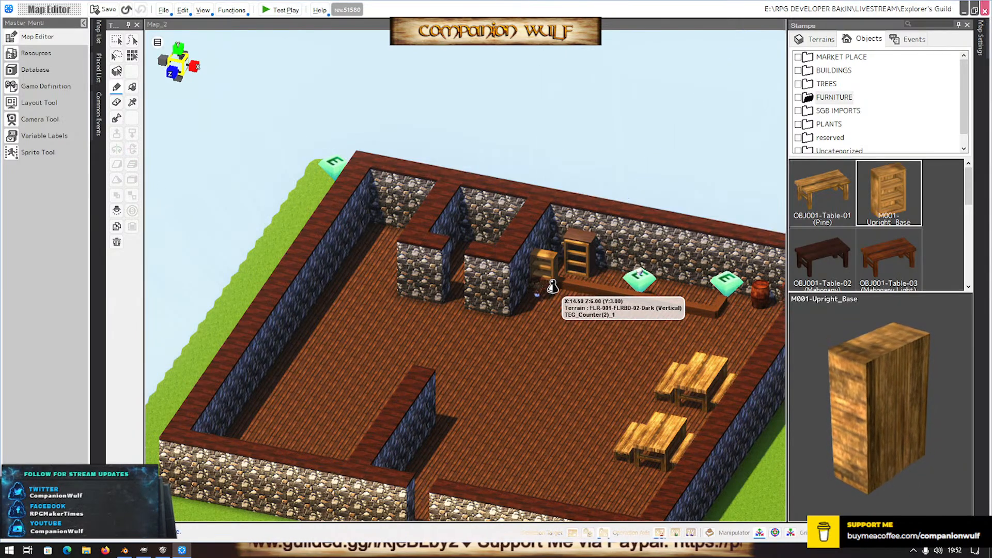
Place a second M001-Upright_Base bookcase near the counter's end and move it forward into the open floor past the partition
{"action": "left_click", "coordinate": [552, 288]}
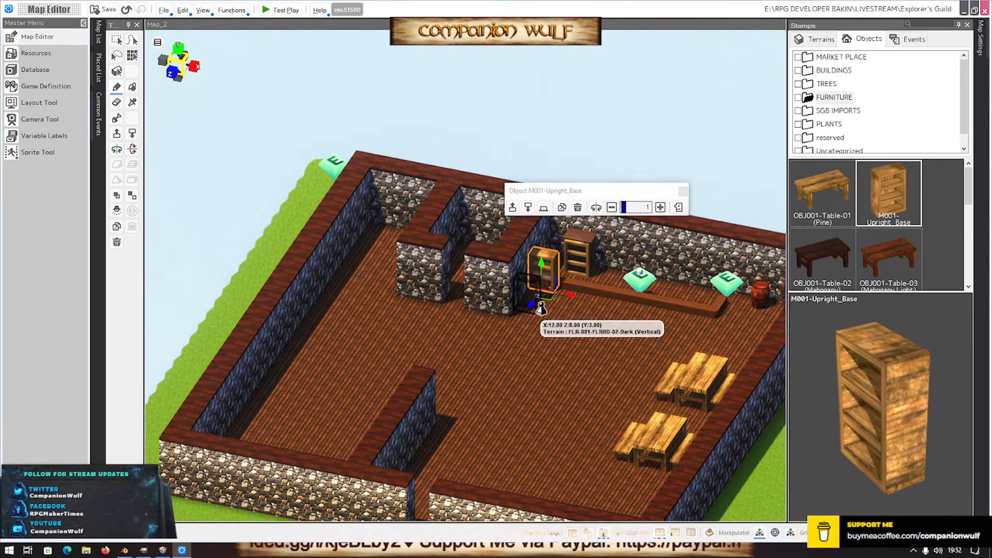
{"action": "left_click_drag", "start_coordinate": [532, 304], "coordinate": [527, 349]}
{"action": "middle_click_drag", "start_coordinate": [575, 362], "coordinate": [576, 383]}
{"action": "scroll", "coordinate": [557, 385], "scroll_direction": "up", "scroll_amount": 3}
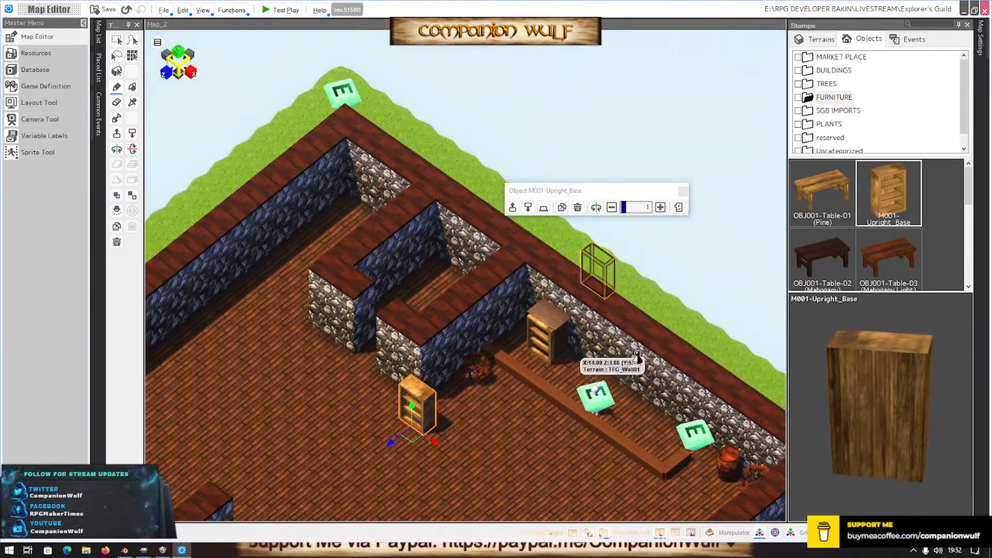
Move the bookcase overlapping the dresser sideways into the corner beside the dividing wall, at about X 12.5, Z 5
{"action": "left_click", "coordinate": [116, 41]}
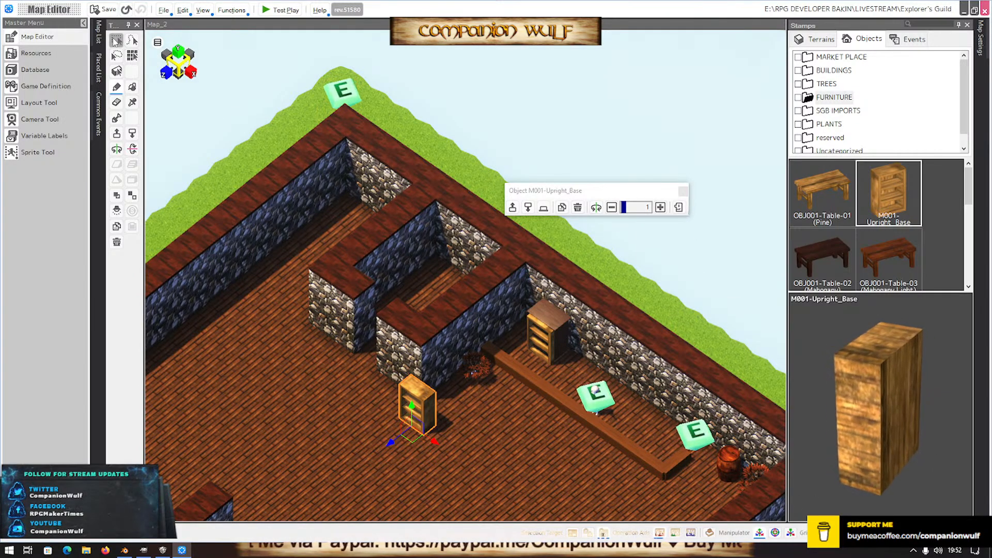
{"action": "left_click", "coordinate": [541, 337]}
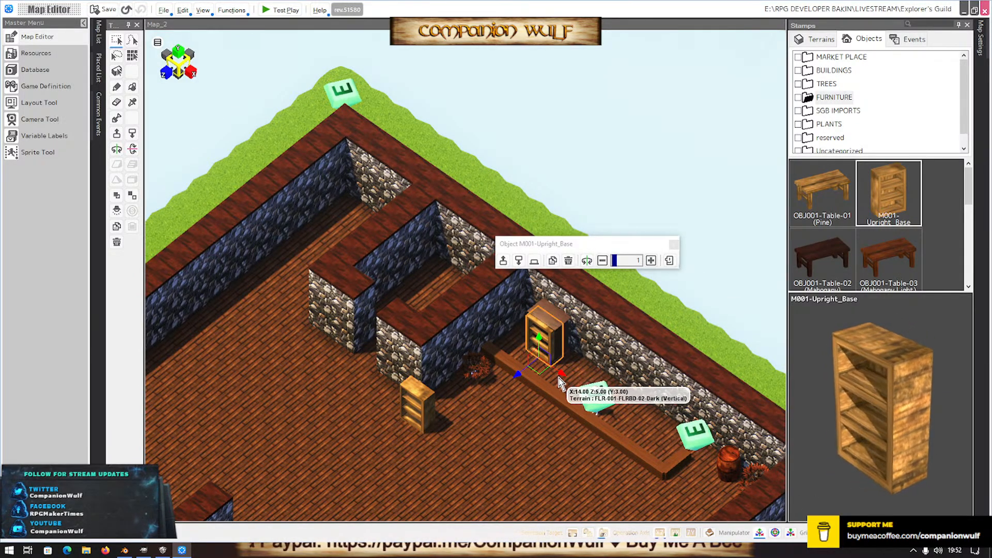
{"action": "left_click_drag", "start_coordinate": [561, 375], "coordinate": [546, 345]}
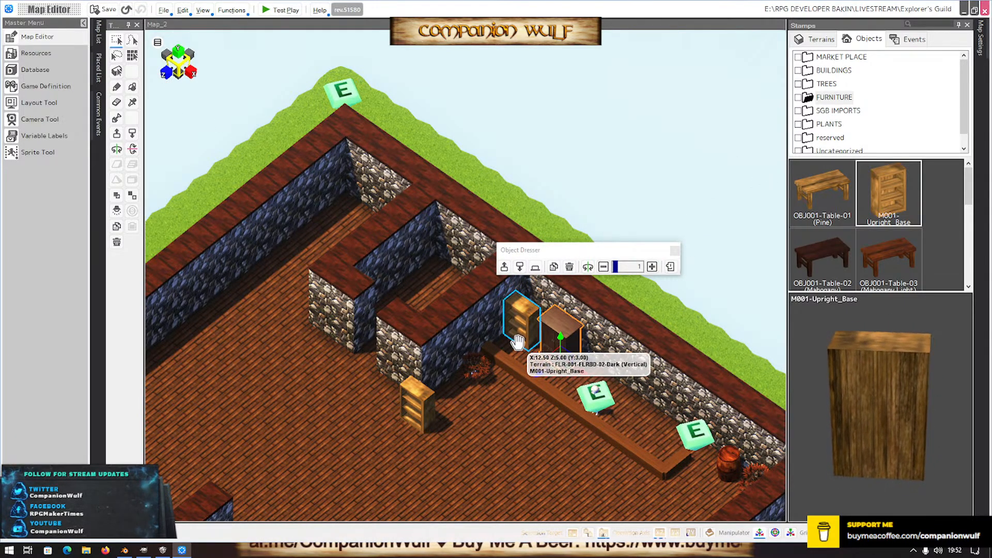
{"action": "left_click", "coordinate": [527, 352]}
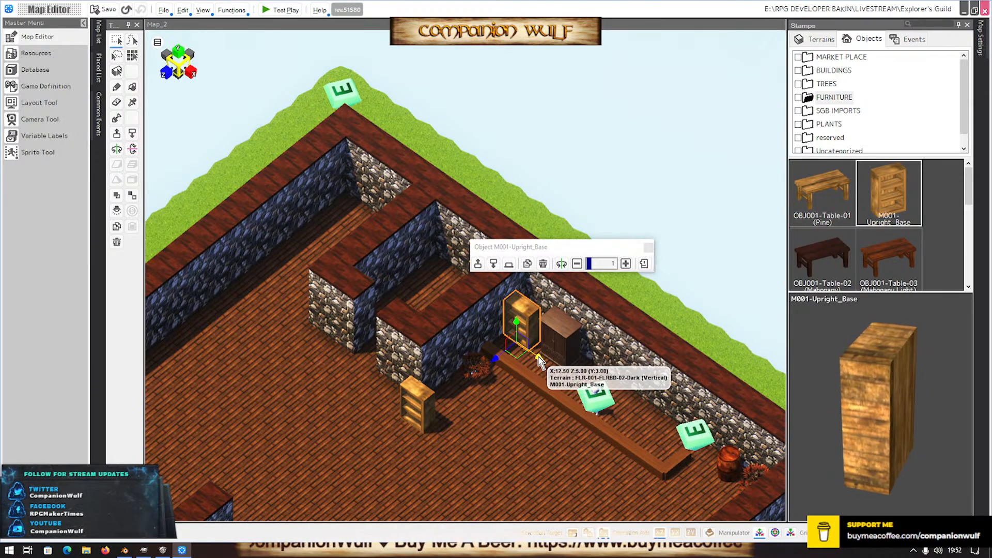
Move the bookcase on the open floor against the stone front face of the dividing wall's end
{"action": "left_click", "coordinate": [411, 404]}
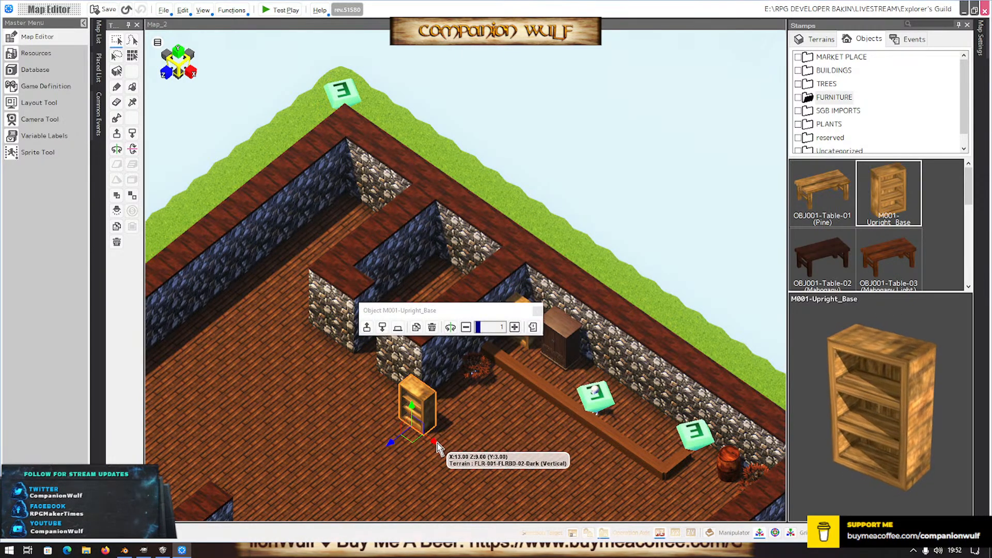
{"action": "left_click_drag", "start_coordinate": [421, 436], "coordinate": [378, 422]}
{"action": "left_click", "coordinate": [417, 417]}
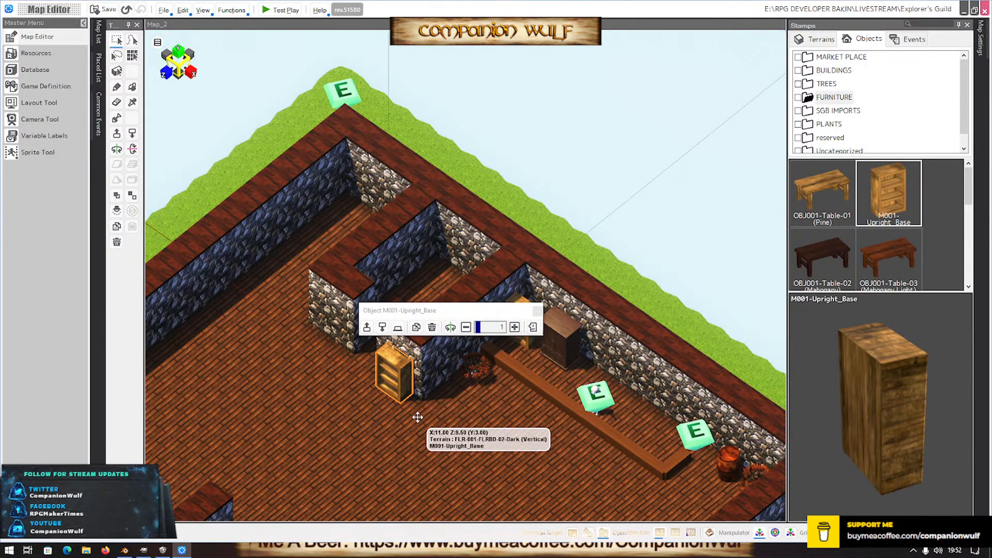
Push the corner bookcase back toward the rear wall and adjust it sideways between the dividing wall and the dresser
{"action": "right_click_drag", "start_coordinate": [468, 416], "coordinate": [415, 420]}
{"action": "left_click", "coordinate": [423, 355]}
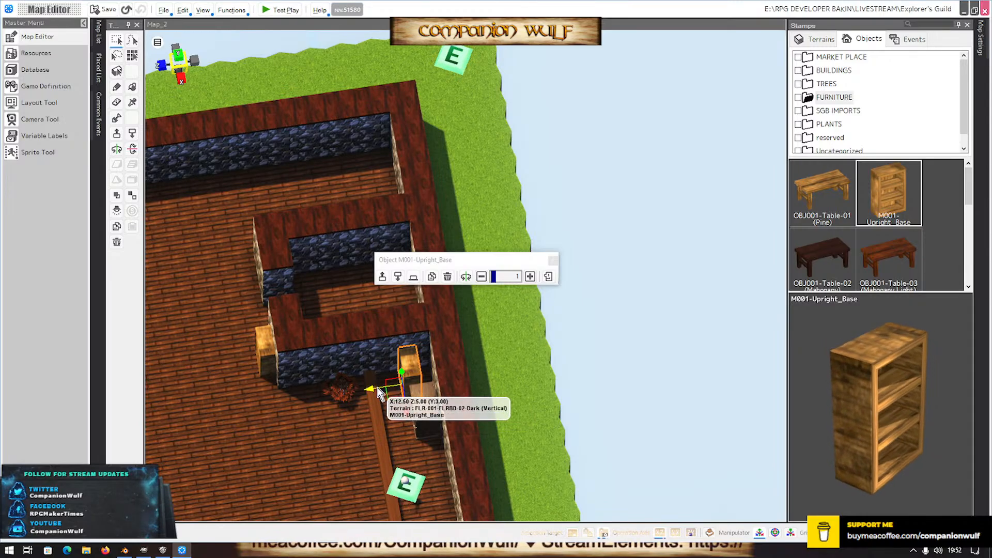
{"action": "left_click_drag", "start_coordinate": [369, 390], "coordinate": [380, 389]}
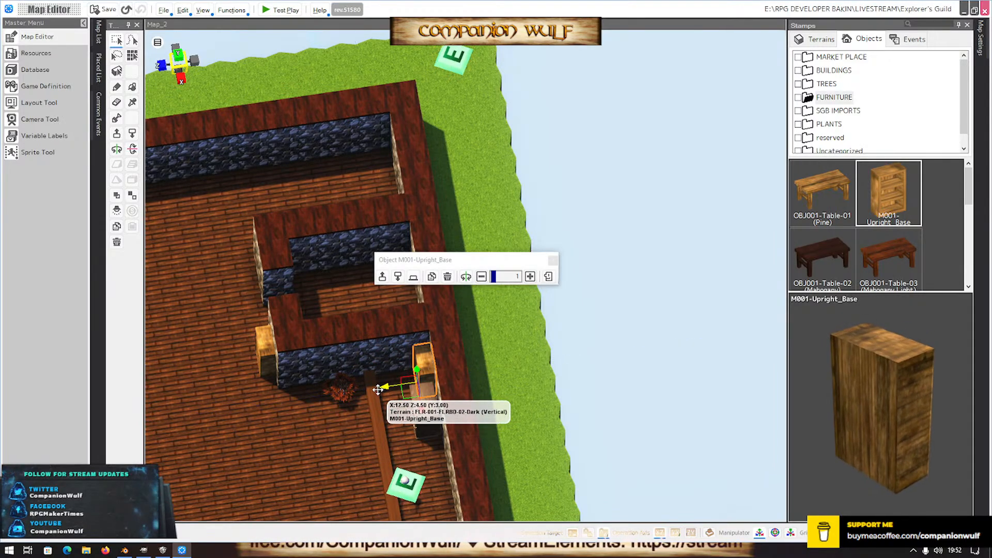
{"action": "middle_click_drag", "start_coordinate": [430, 448], "coordinate": [495, 319]}
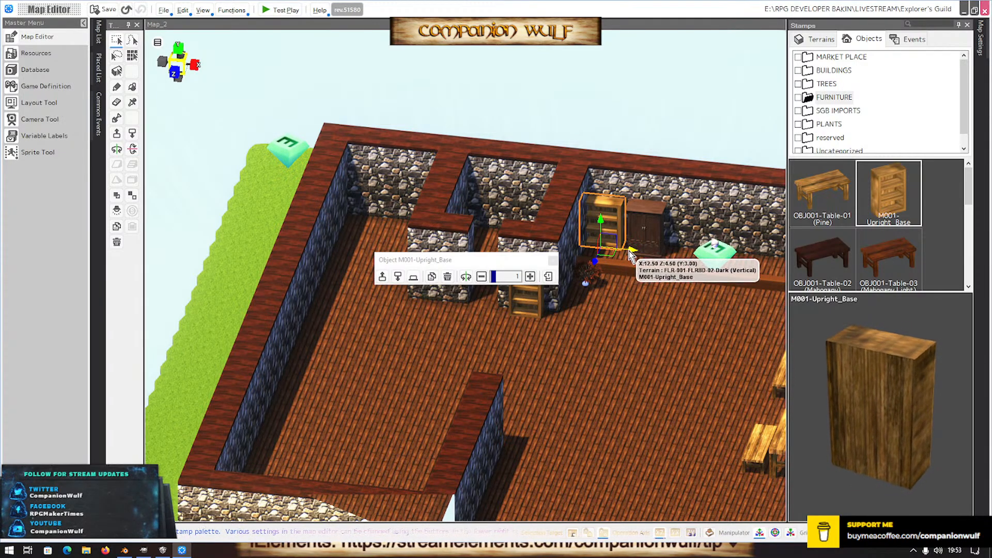
{"action": "left_click_drag", "start_coordinate": [633, 250], "coordinate": [656, 247]}
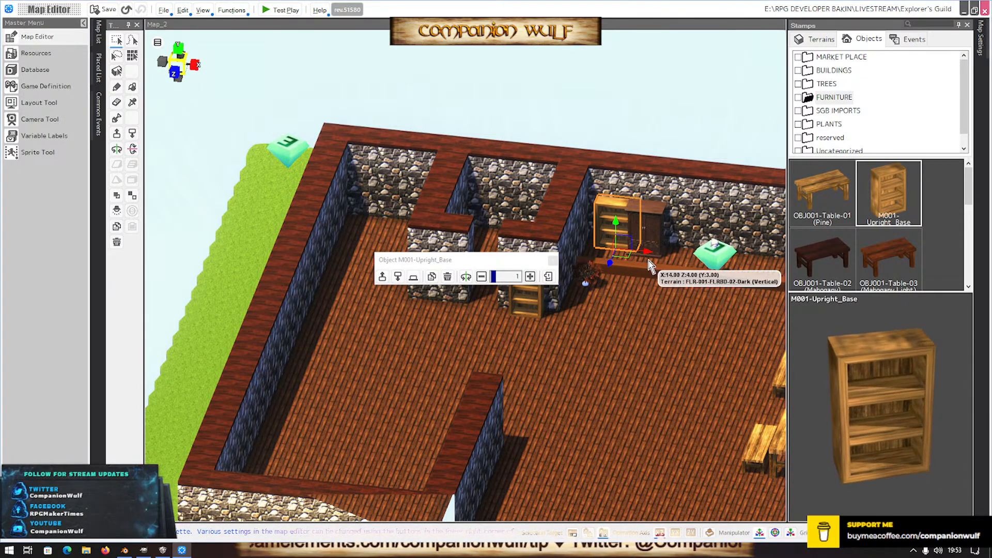
{"action": "left_click_drag", "start_coordinate": [647, 255], "coordinate": [615, 260]}
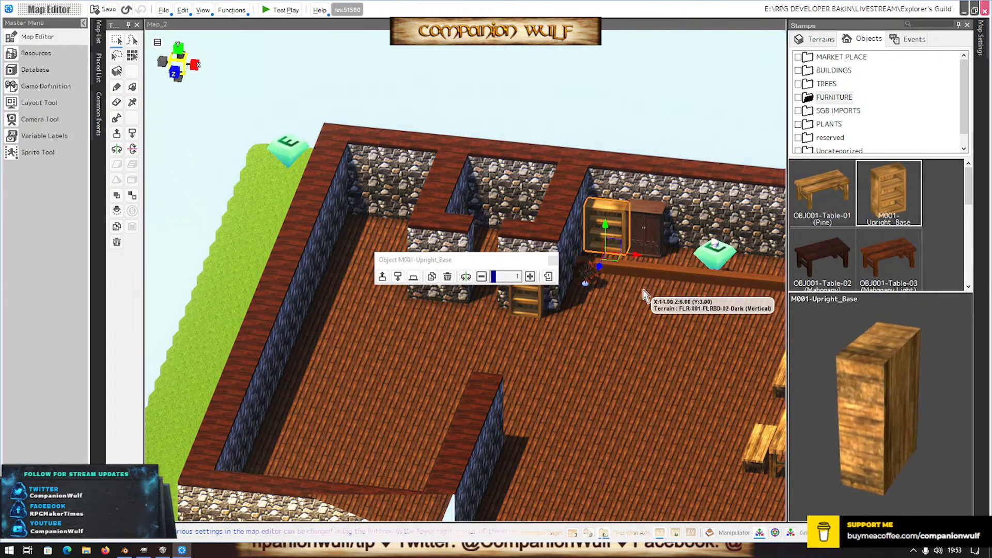
Nudge the dresser slightly sideways along the rear wall, away from the corner bookcase
{"action": "right_click_drag", "start_coordinate": [641, 287], "coordinate": [626, 337]}
{"action": "left_click", "coordinate": [599, 343]}
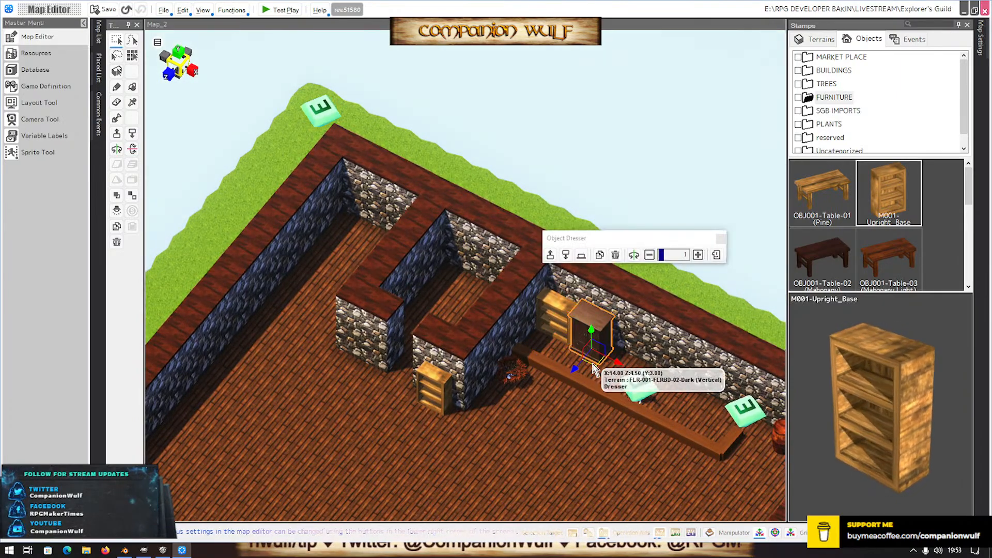
{"action": "left_click_drag", "start_coordinate": [616, 366], "coordinate": [616, 365]}
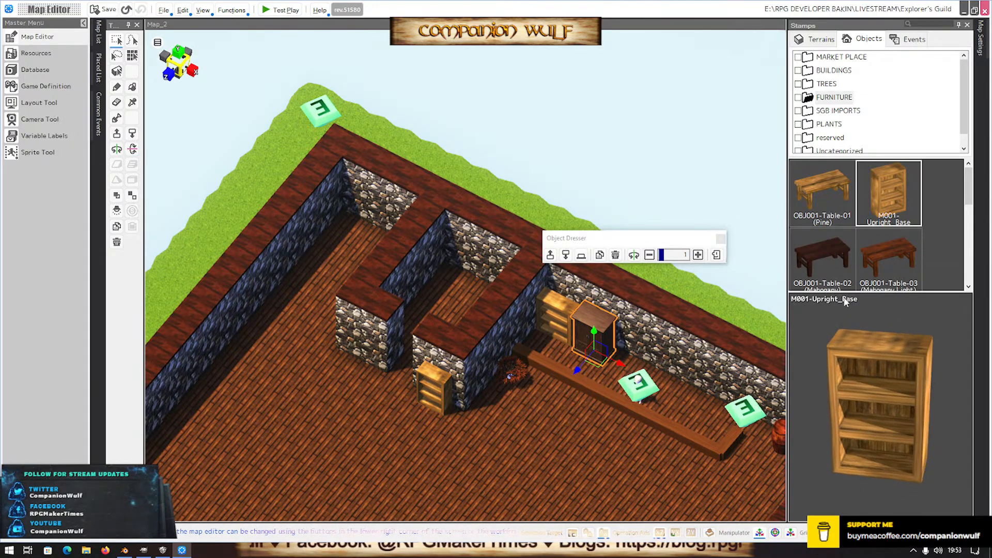
{"action": "middle_click_drag", "start_coordinate": [427, 415], "coordinate": [336, 292]}
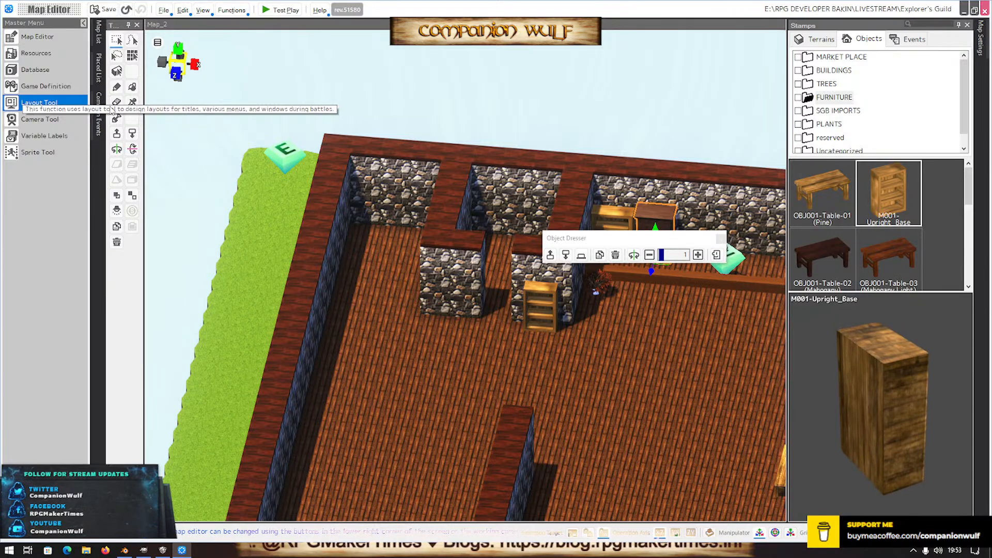
Open the Layout Tool and delete the Minimap layout from the Free Layout for Events screen
{"action": "left_click", "coordinate": [77, 102]}
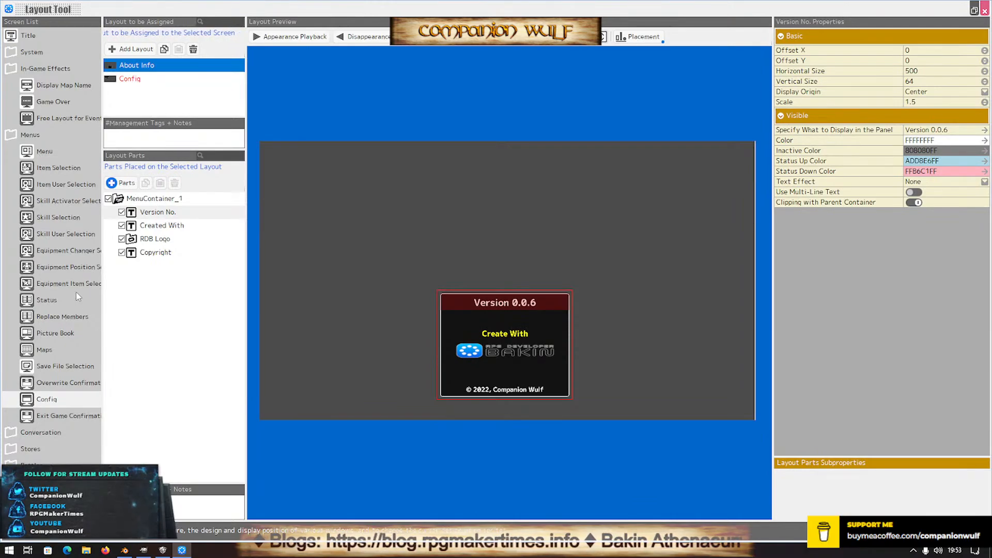
{"action": "left_click", "coordinate": [44, 350]}
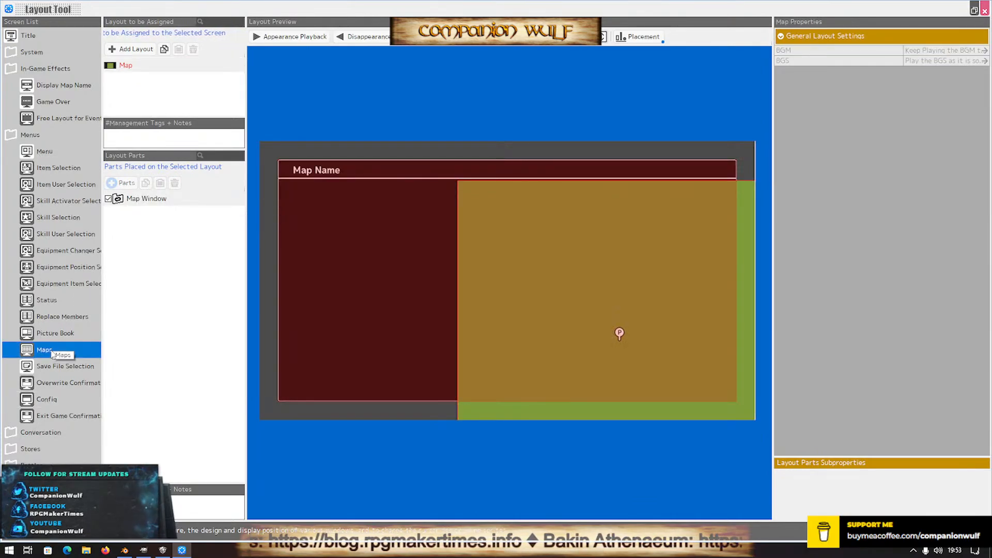
{"action": "left_click", "coordinate": [57, 118]}
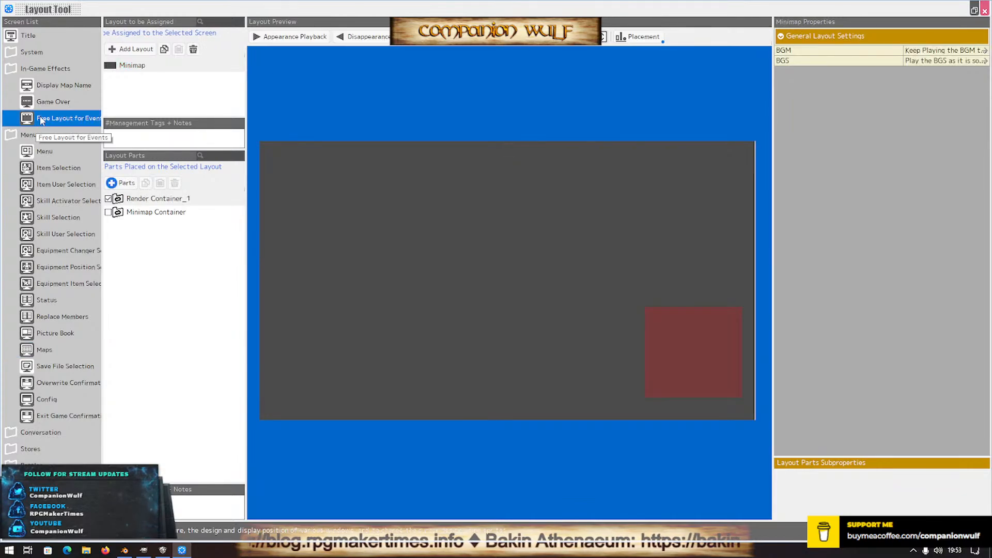
{"action": "double_click", "coordinate": [123, 66]}
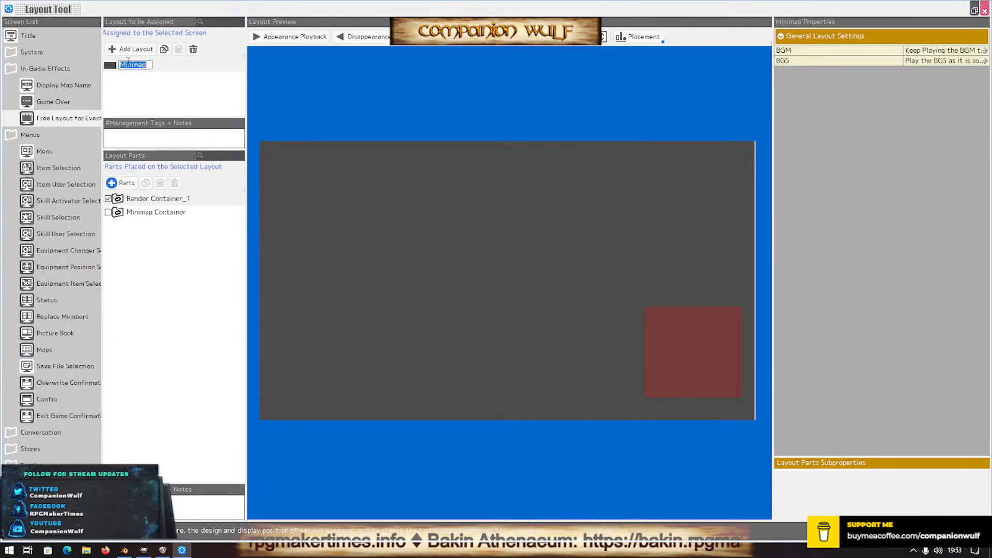
{"action": "left_click", "coordinate": [194, 50]}
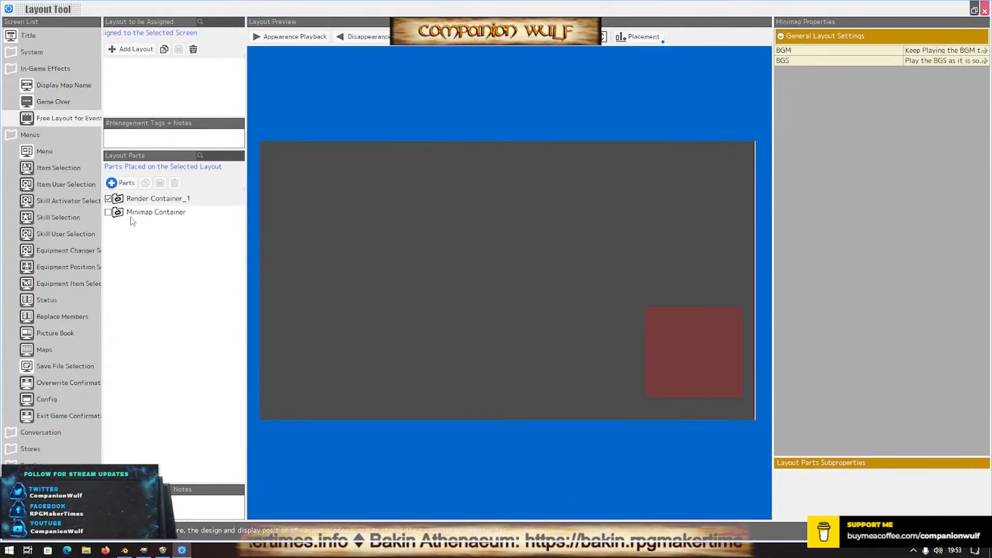
Delete the remaining Render Container_1 and Minimap Container parts from the Free Layout for Events screen
{"action": "left_click", "coordinate": [155, 199]}
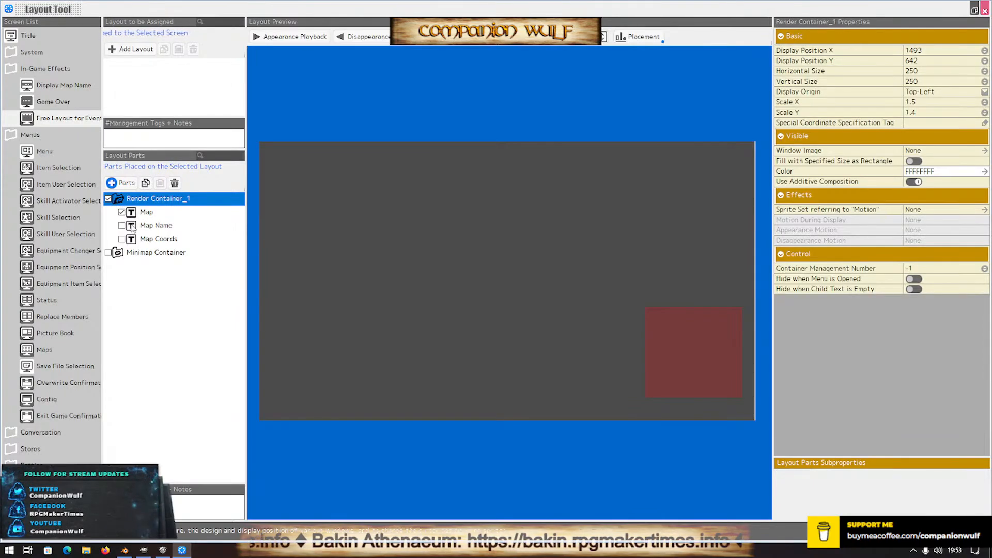
{"action": "left_click", "coordinate": [130, 104]}
{"action": "left_click", "coordinate": [66, 121]}
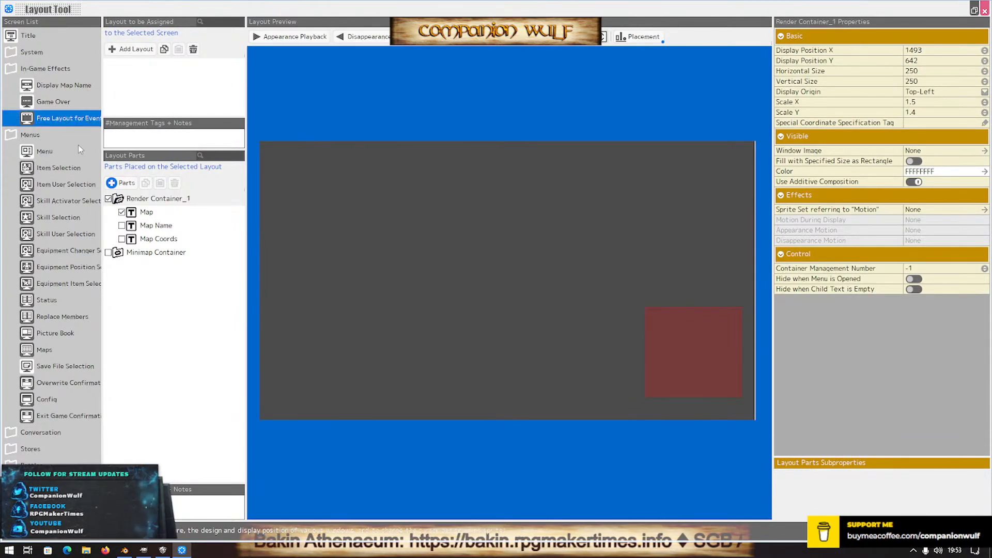
{"action": "left_click", "coordinate": [120, 200]}
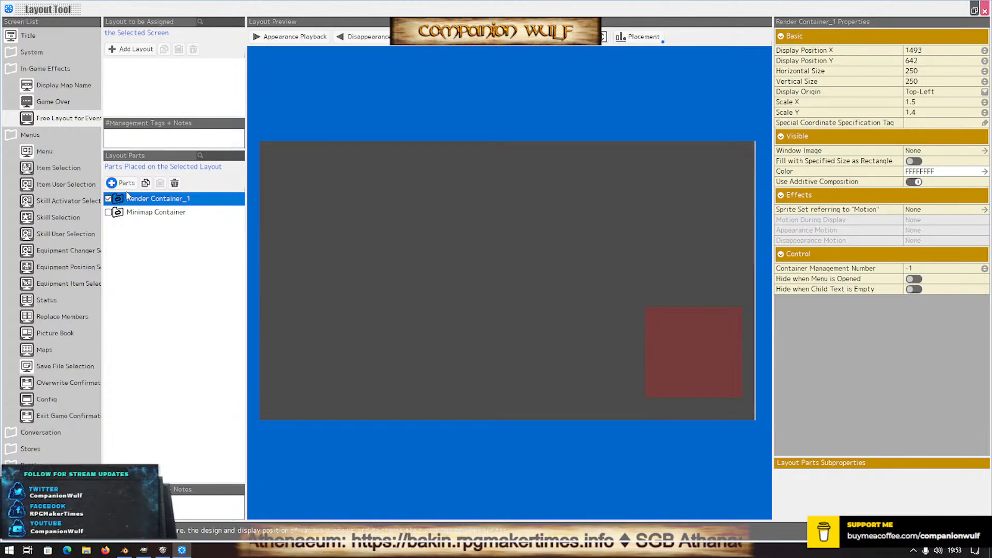
{"action": "left_click", "coordinate": [175, 184]}
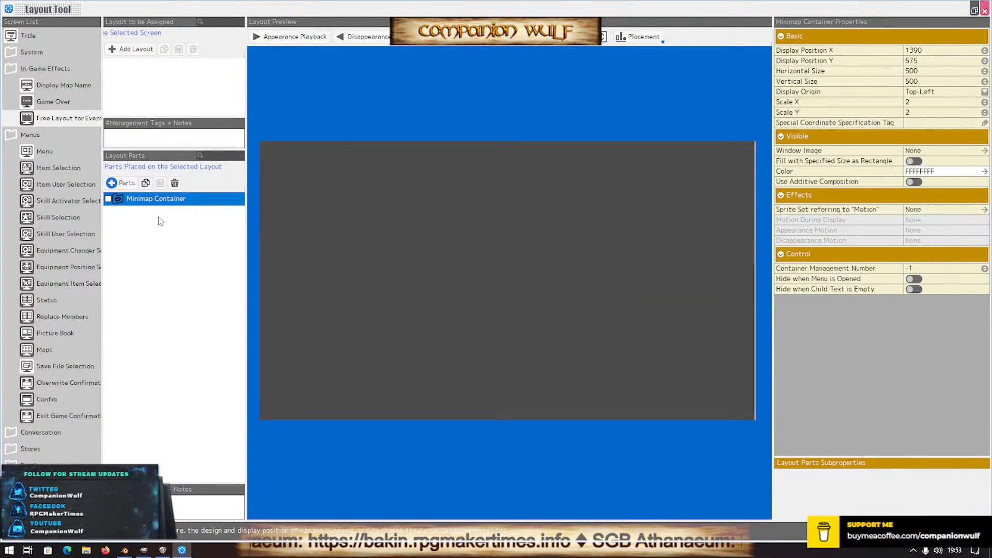
{"action": "left_click", "coordinate": [175, 184]}
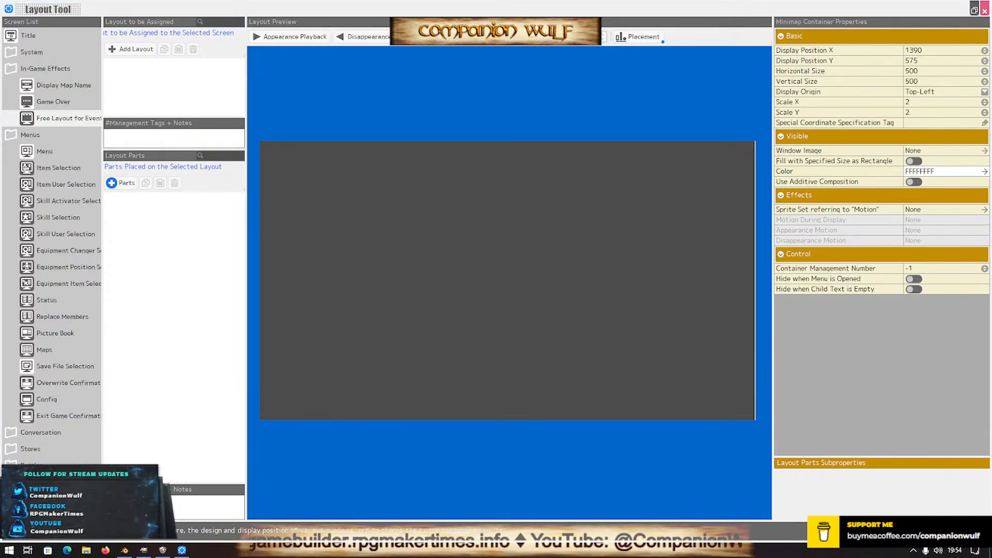
Add a free event layout named Map HUD containing a Container for Rendering named Map HUD Container
{"action": "left_click", "coordinate": [132, 49]}
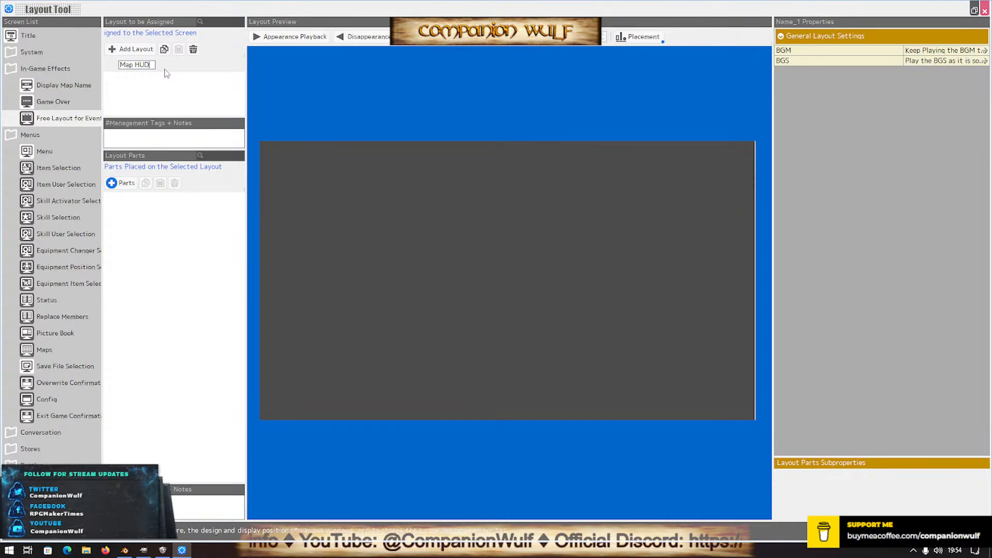
{"action": "key", "text": "Return"}
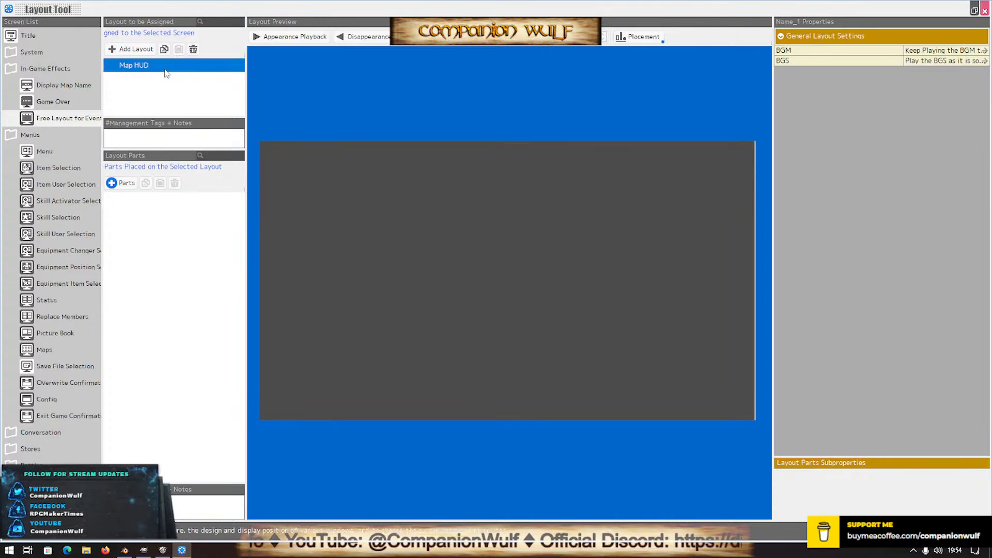
{"action": "left_click", "coordinate": [119, 179]}
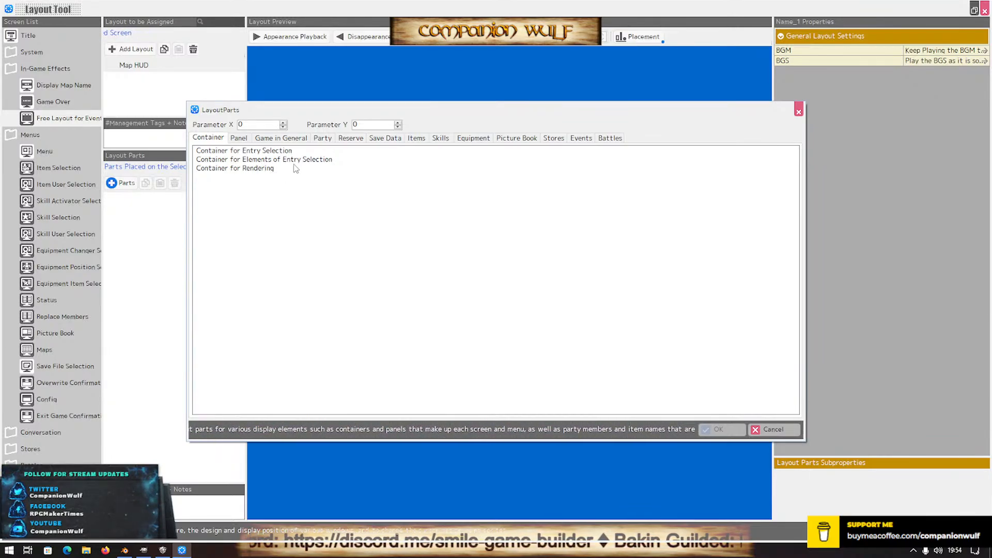
{"action": "left_click", "coordinate": [266, 170]}
{"action": "left_click", "coordinate": [735, 430]}
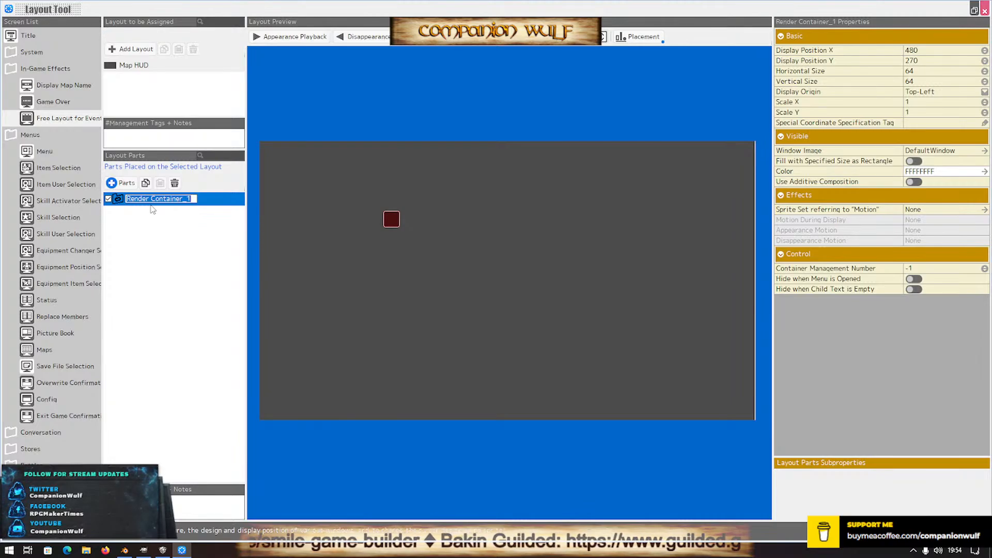
{"action": "type", "text": "Map"}
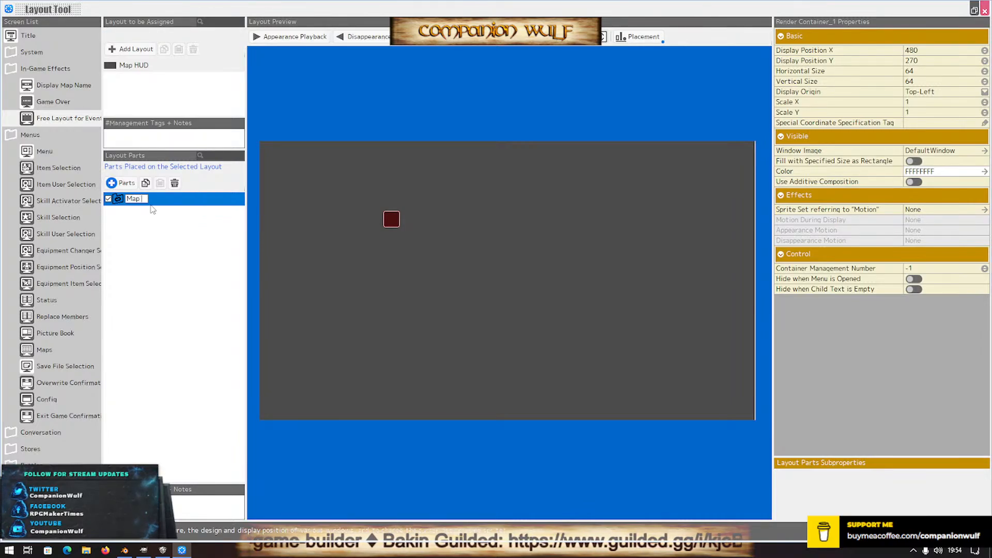
{"action": "type", "text": " HUD Conta"}
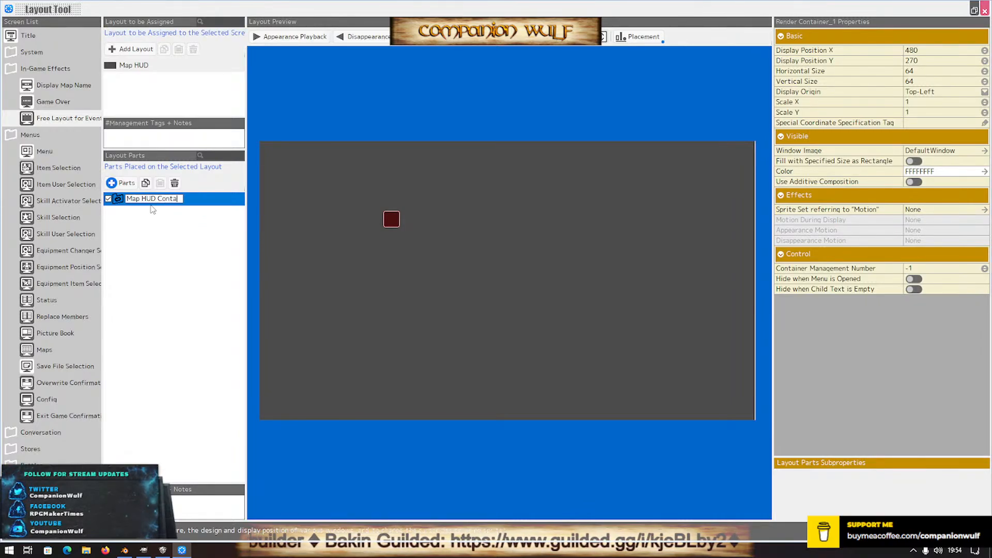
{"action": "type", "text": "iner"}
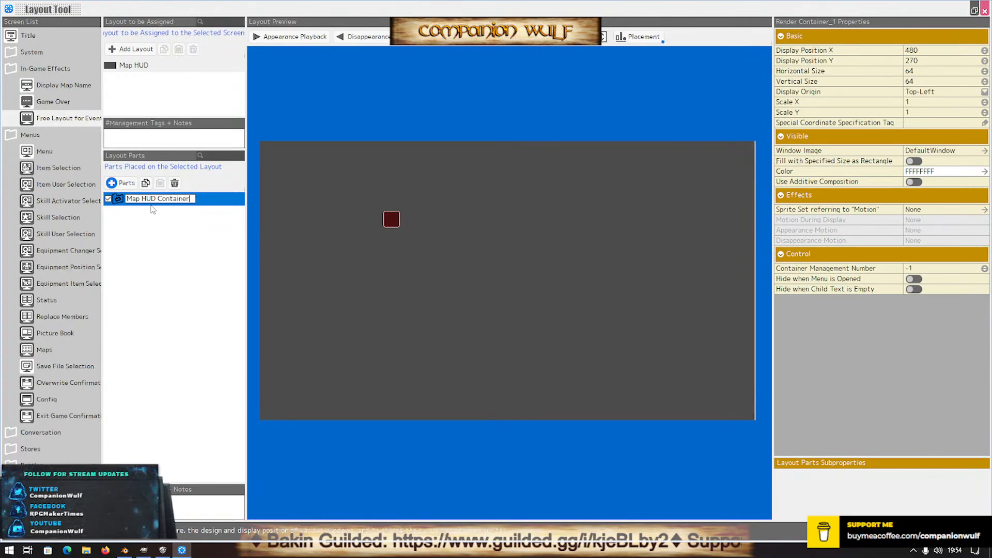
{"action": "key", "text": "Return"}
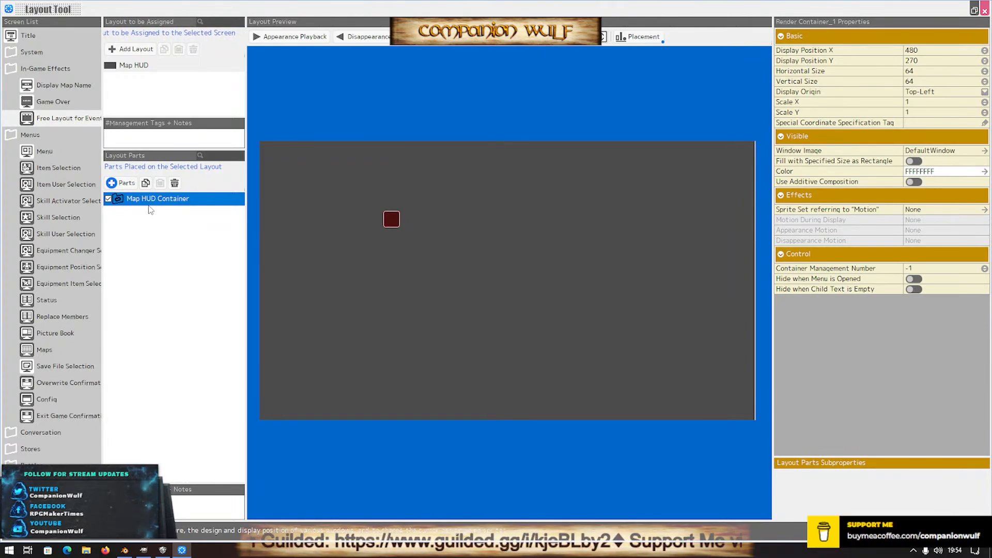
Add a Panel for Rendering Strings inside Map HUD Container
{"action": "left_click", "coordinate": [126, 184]}
{"action": "left_click", "coordinate": [244, 138]}
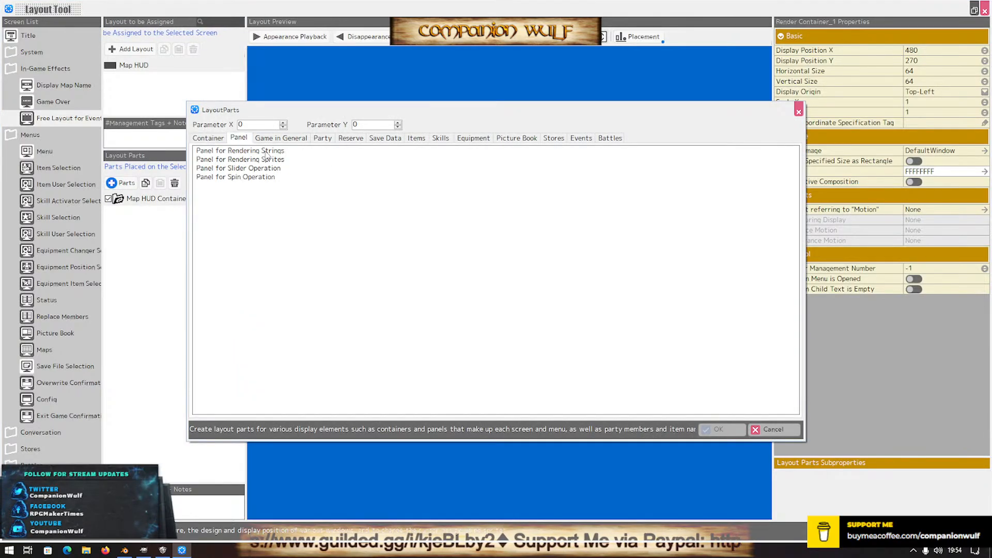
{"action": "left_click", "coordinate": [266, 152]}
{"action": "left_click", "coordinate": [722, 430]}
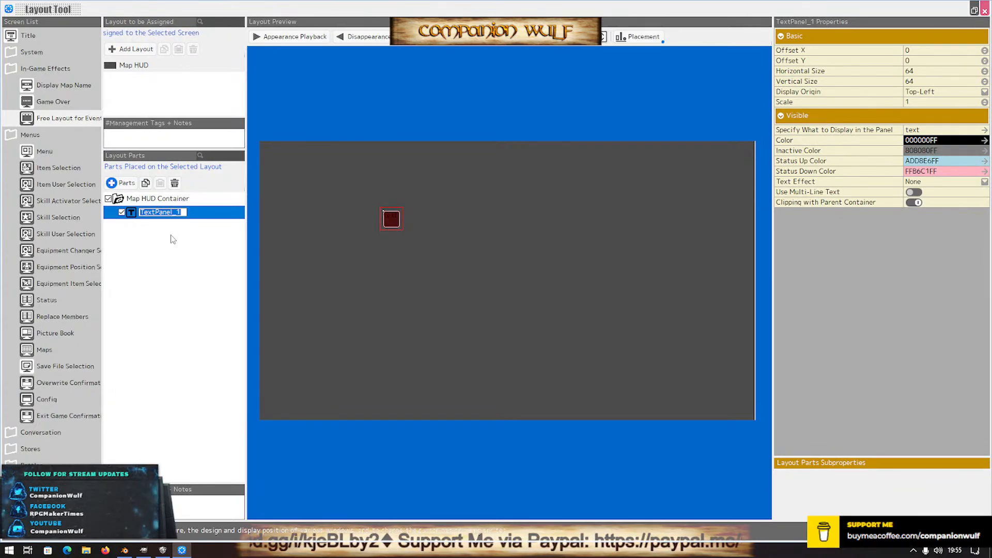
Set Map HUD Container's Display Position X to 960
{"action": "left_click", "coordinate": [143, 200]}
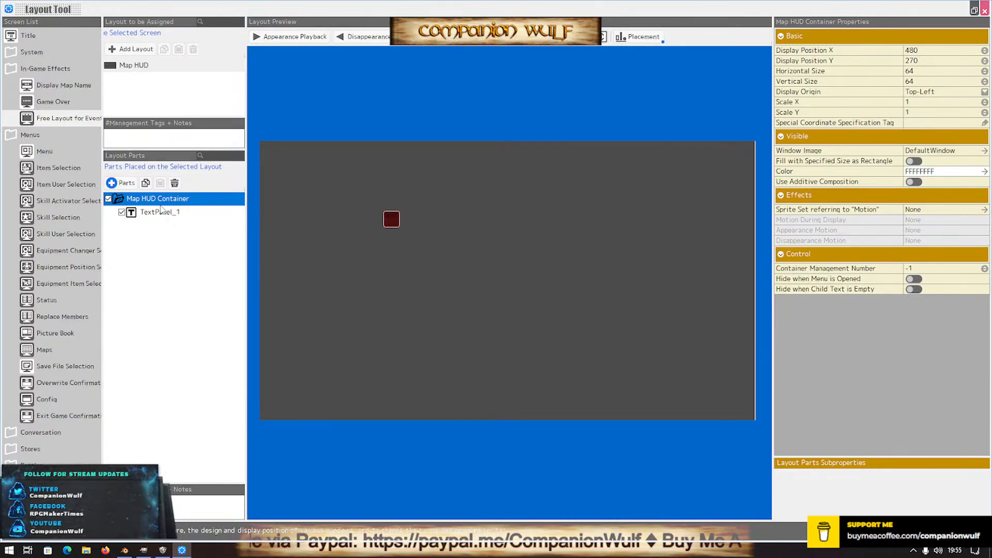
{"action": "left_click", "coordinate": [933, 51]}
{"action": "left_click", "coordinate": [932, 50]}
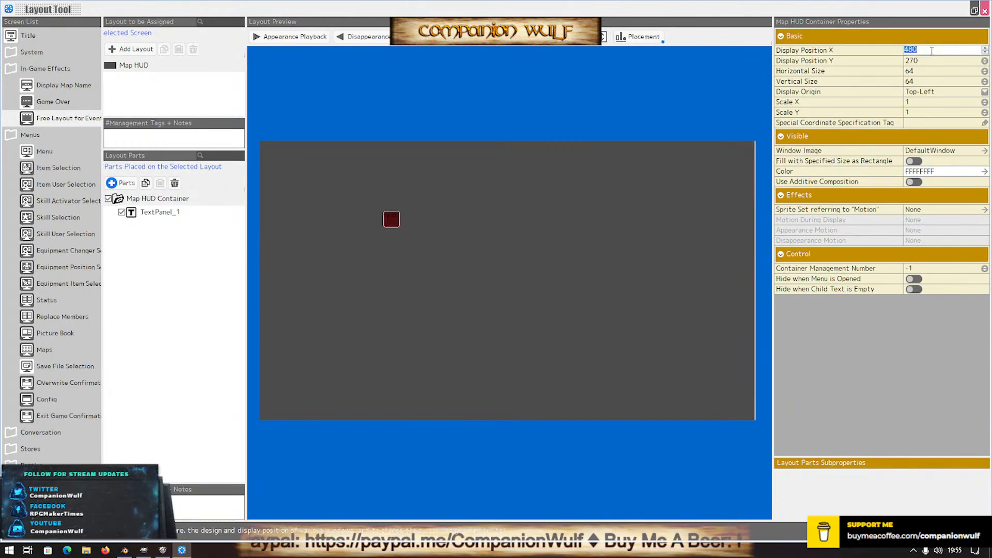
{"action": "type", "text": "960"}
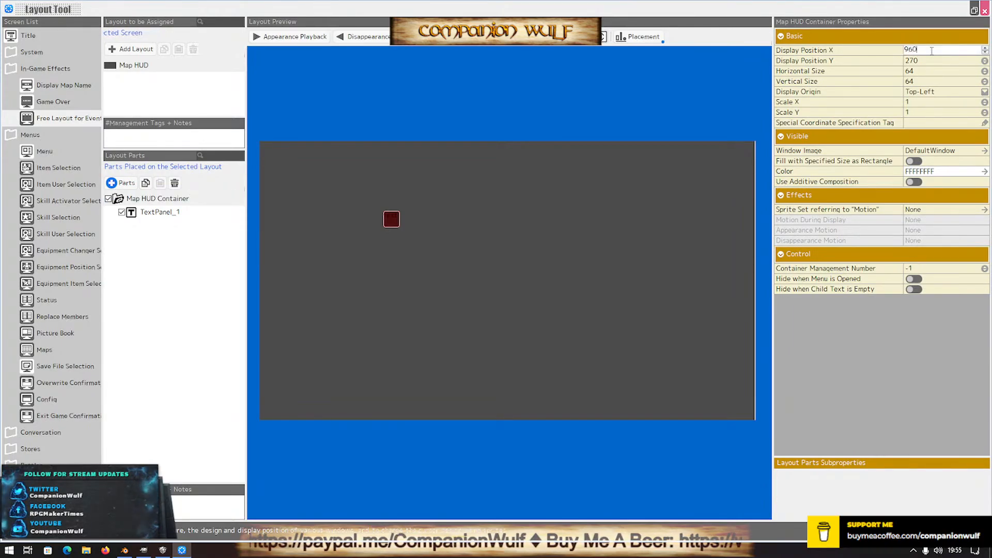
{"action": "key", "text": "Return"}
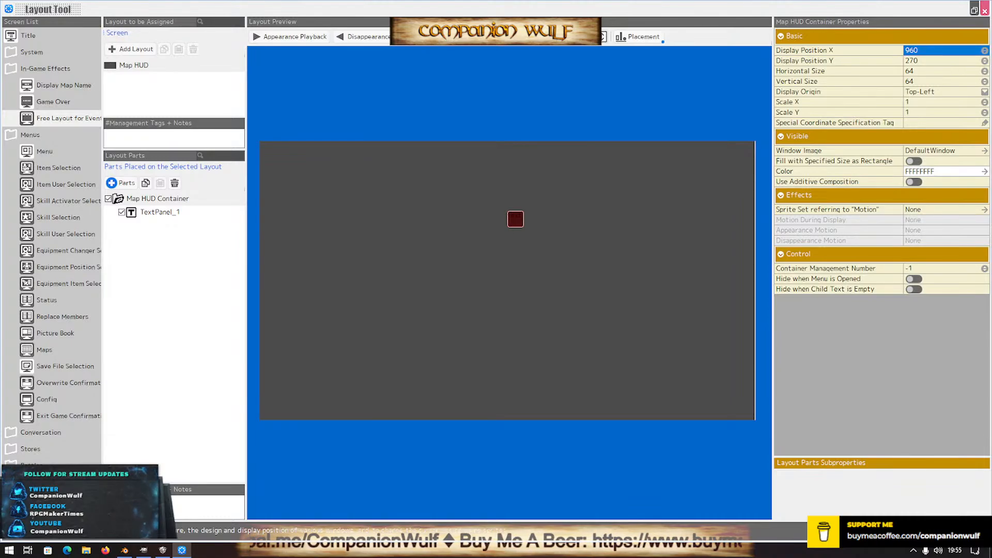
Set Map HUD Container's Display Position X and Display Position Y to 0
{"action": "left_click", "coordinate": [927, 51]}
{"action": "type", "text": "0"}
{"action": "key", "text": "Return"}
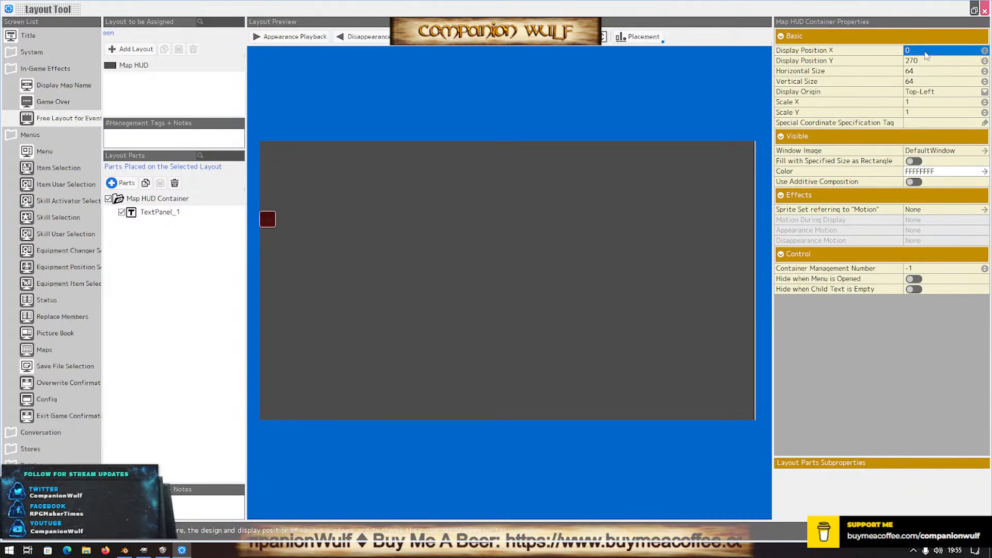
{"action": "left_click", "coordinate": [924, 61]}
{"action": "type", "text": "0"}
{"action": "key", "text": "Return"}
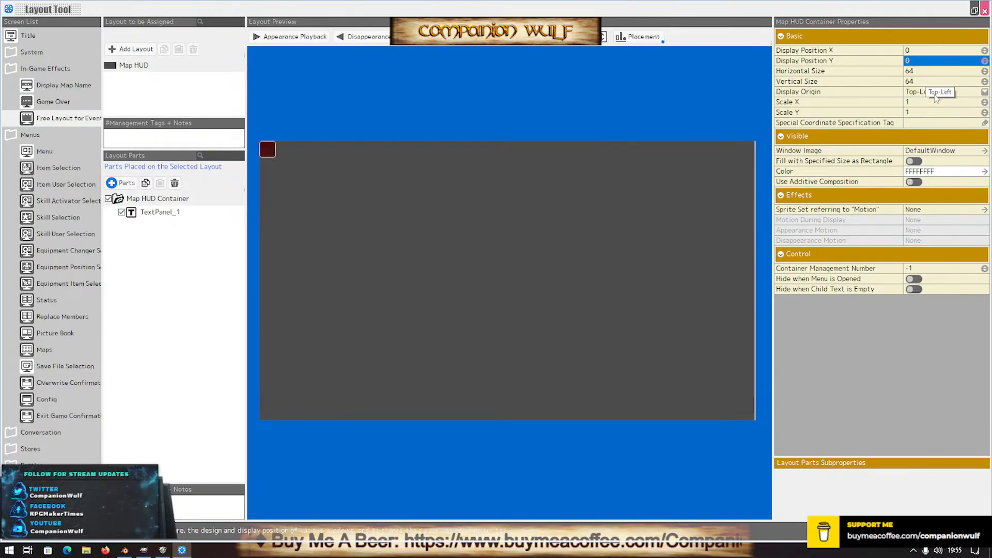
Set Map HUD Container's Horizontal Size to 900
{"action": "left_click", "coordinate": [919, 71]}
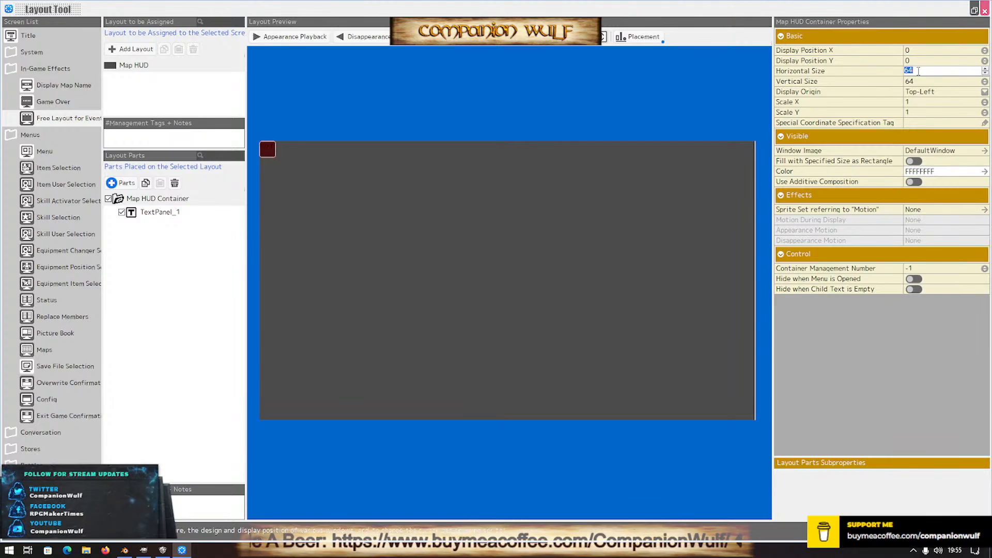
{"action": "type", "text": "900"}
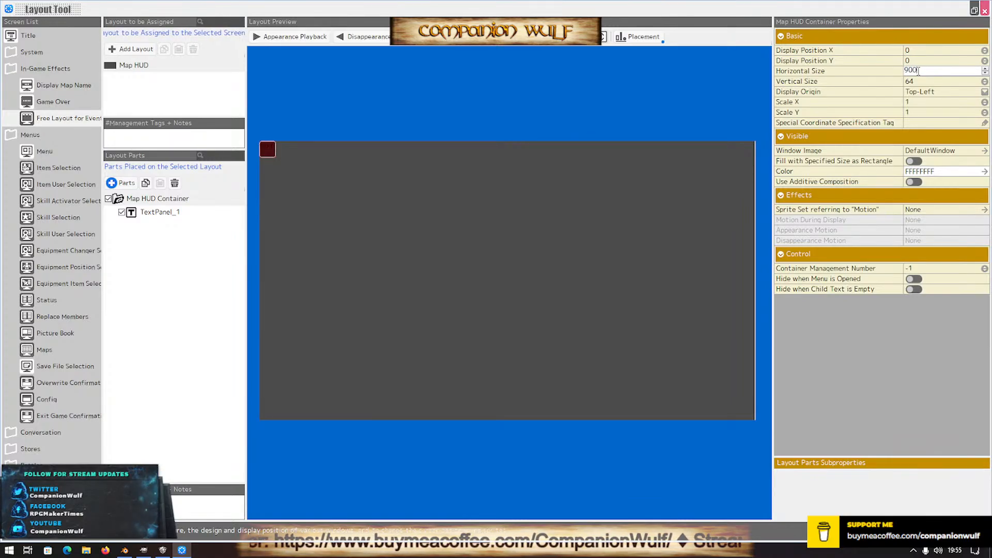
{"action": "key", "text": "Return"}
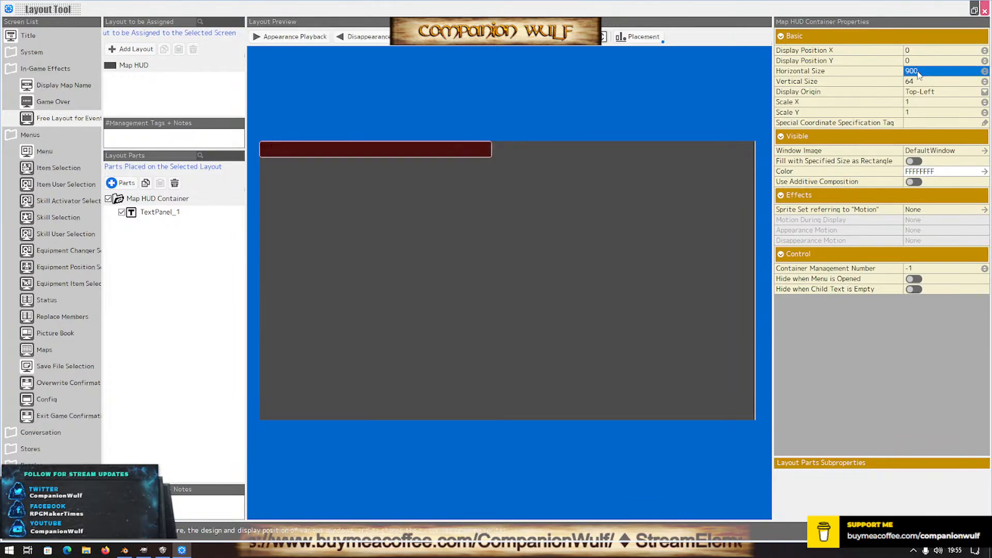
Set Map HUD Container's Horizontal Size to 950
{"action": "left_click", "coordinate": [919, 71]}
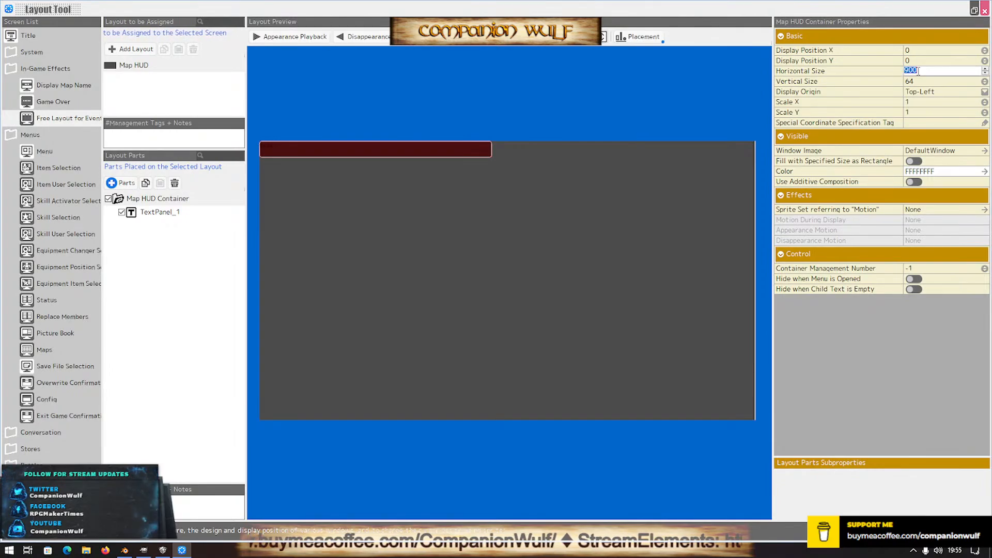
{"action": "type", "text": "95"}
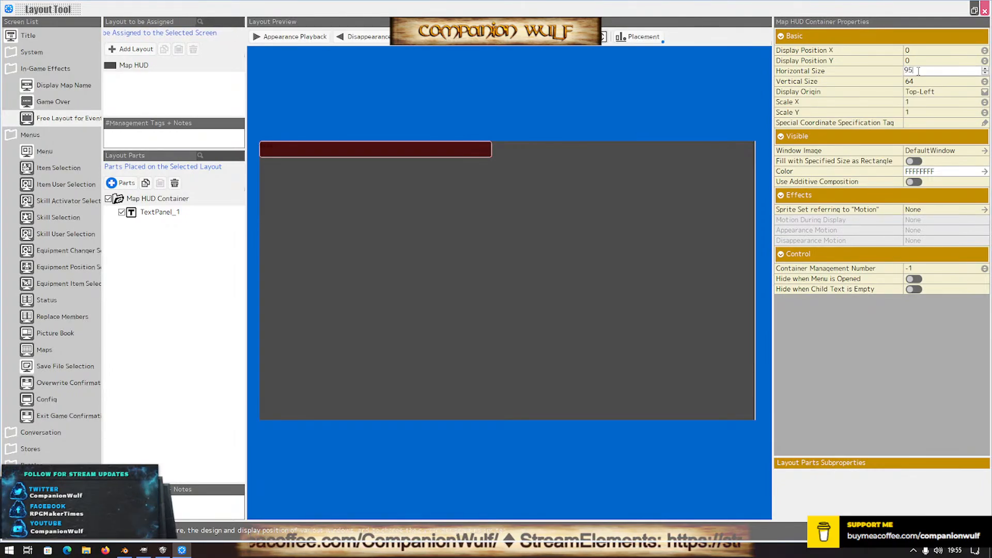
{"action": "type", "text": "0"}
{"action": "key", "text": "Return"}
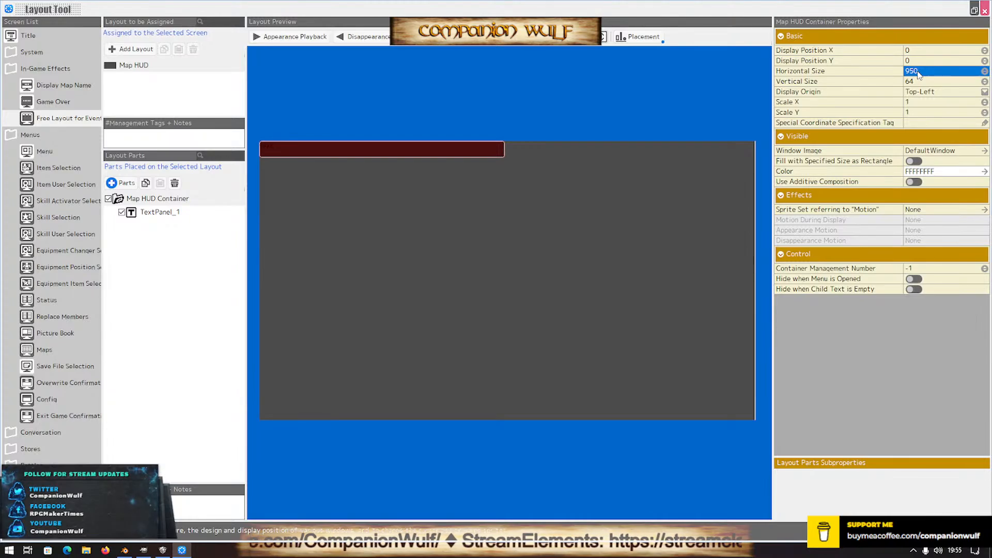
Set Map HUD Container's Vertical Size to 200
{"action": "left_click", "coordinate": [916, 82]}
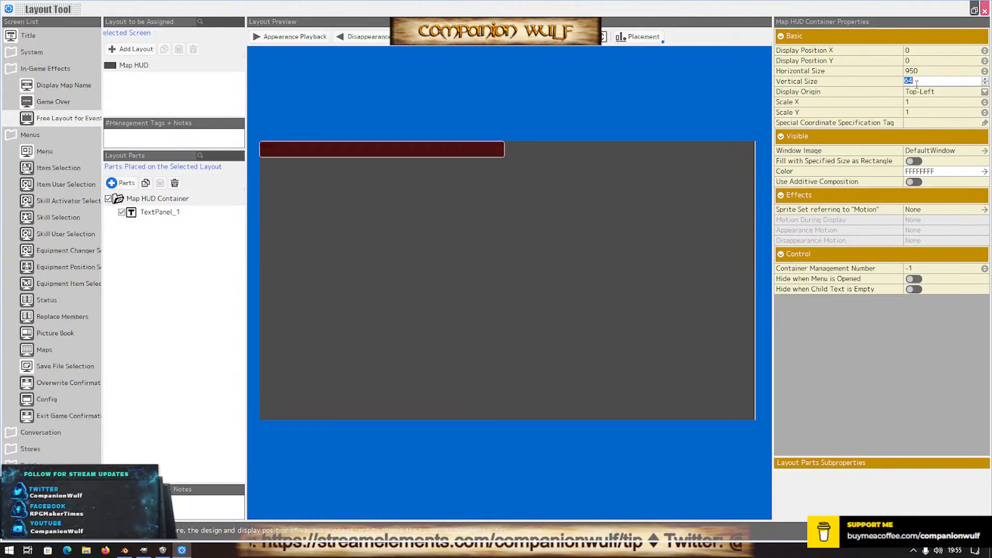
{"action": "type", "text": "200"}
{"action": "key", "text": "Return"}
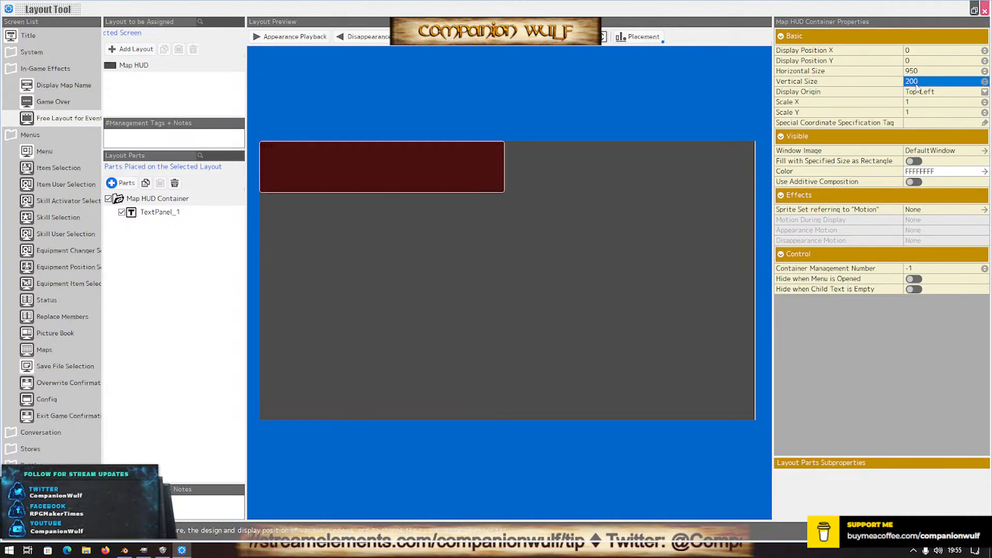
Set Map HUD Container's Vertical Size to 180
{"action": "left_click", "coordinate": [916, 82]}
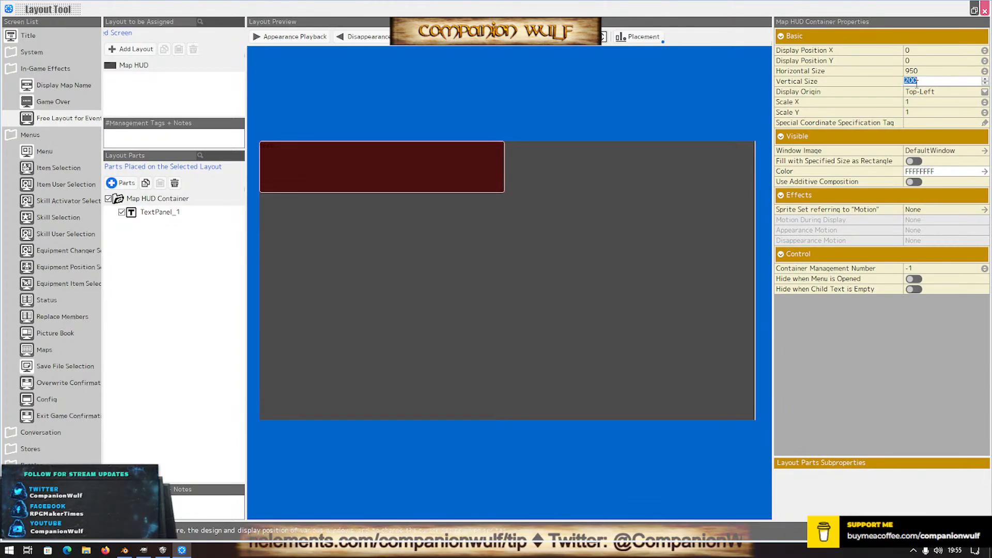
{"action": "type", "text": "180"}
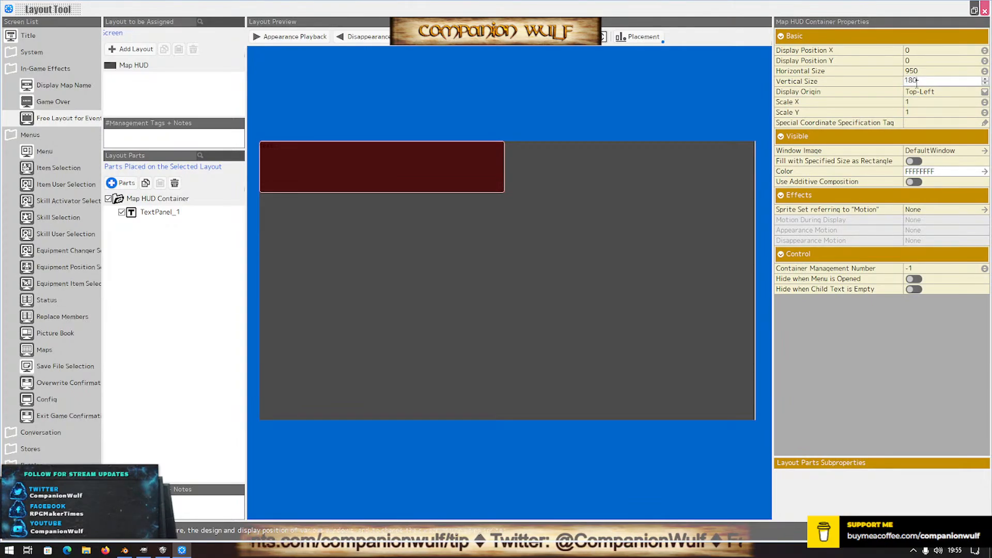
{"action": "key", "text": "Return"}
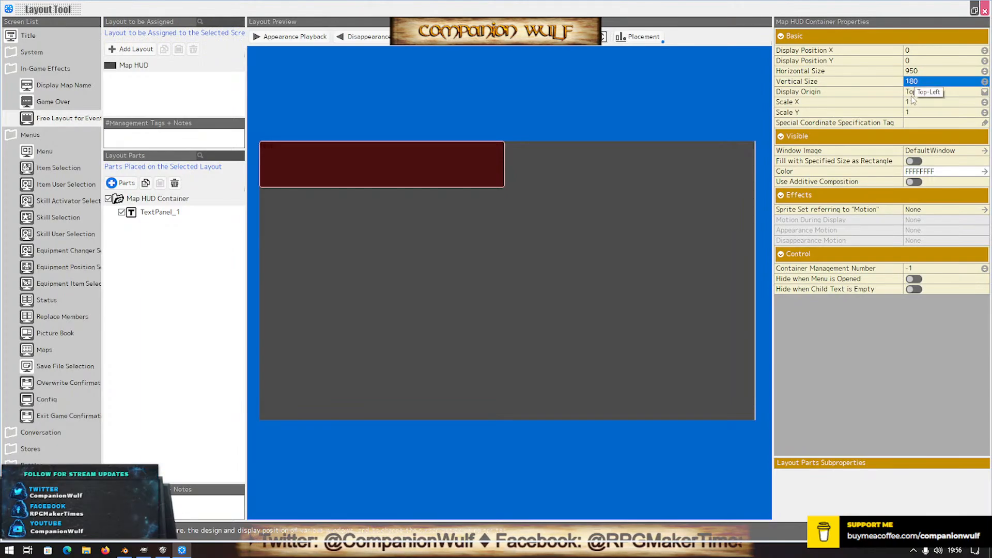
Set Map HUD Container's Window Image to None, removing the default window texture
{"action": "left_click", "coordinate": [983, 152]}
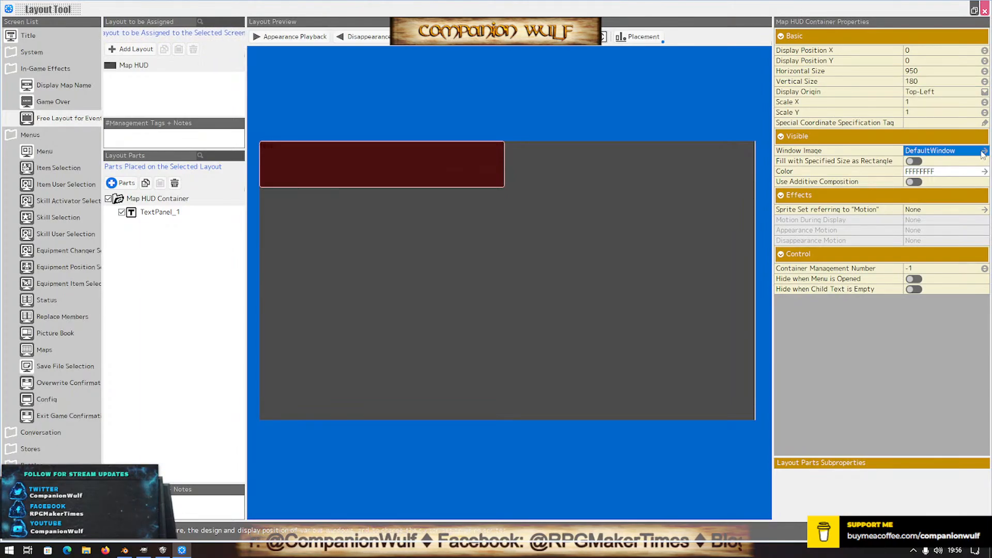
{"action": "left_click", "coordinate": [984, 152]}
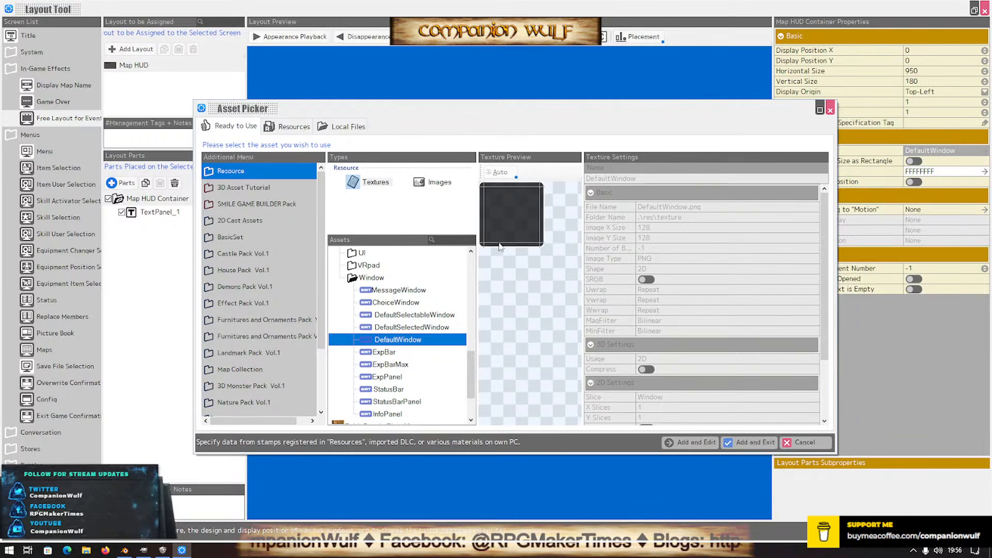
{"action": "scroll", "coordinate": [403, 282], "scroll_direction": "up", "scroll_amount": 10}
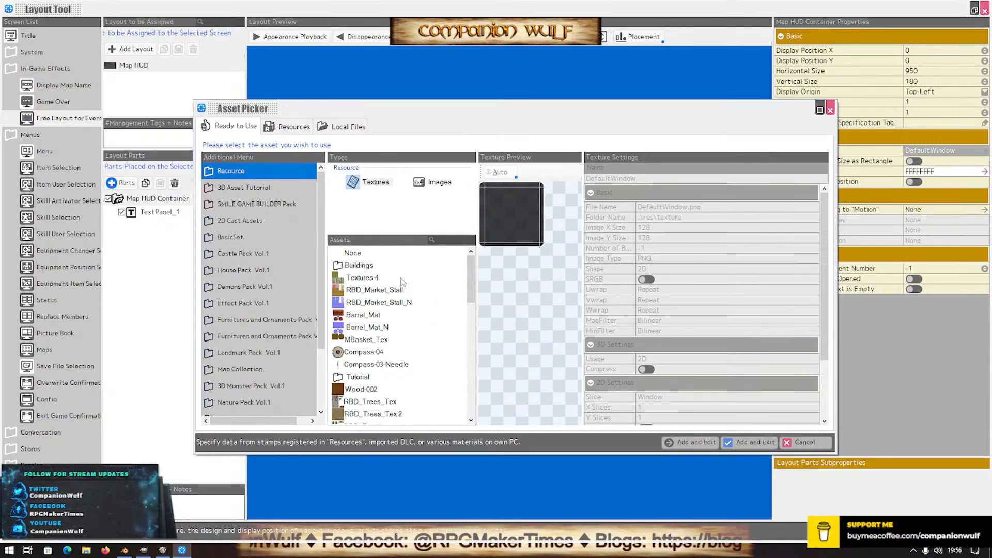
{"action": "left_click", "coordinate": [352, 254]}
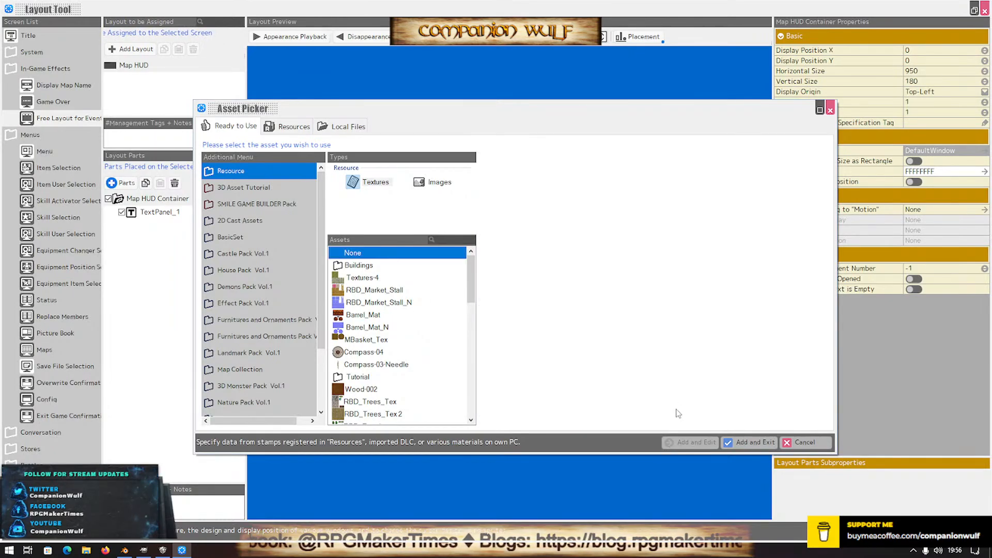
{"action": "left_click", "coordinate": [744, 442]}
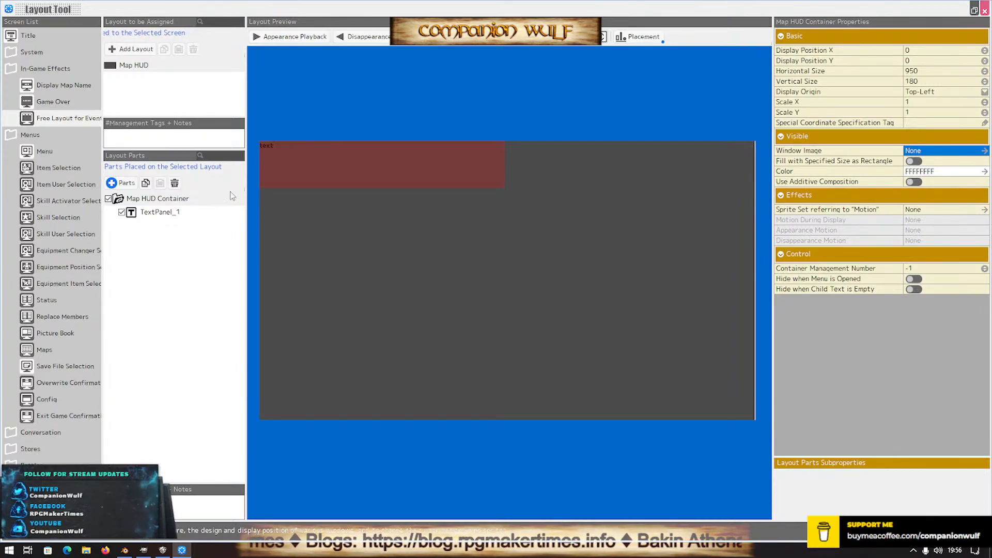
Rename the TextPanel_1 part inside Map HUD Container as Location
{"action": "left_click", "coordinate": [164, 202]}
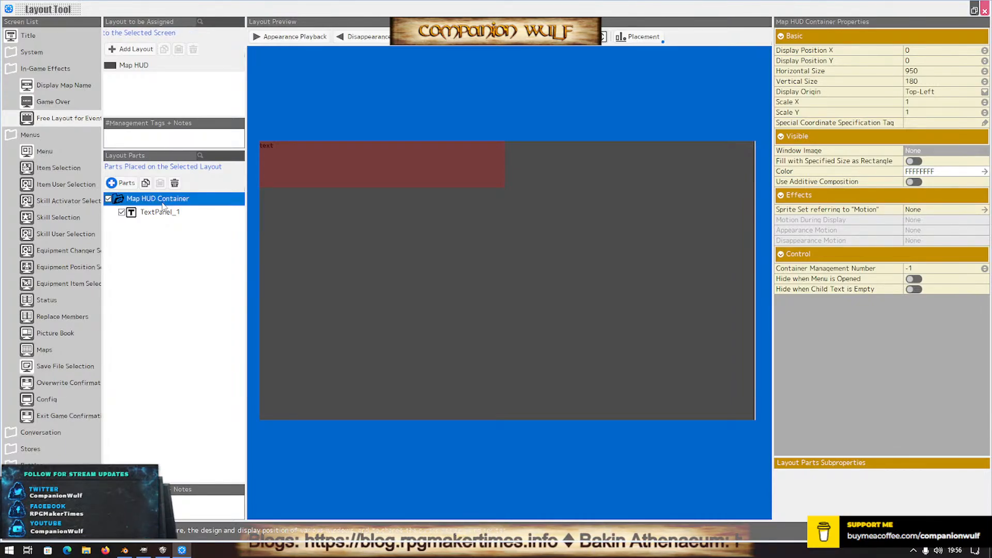
{"action": "left_click", "coordinate": [162, 216]}
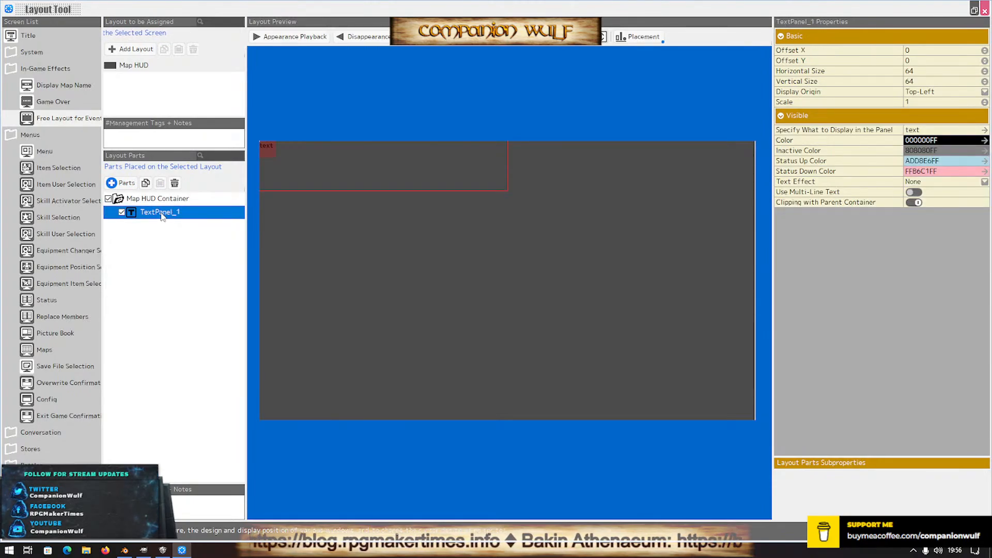
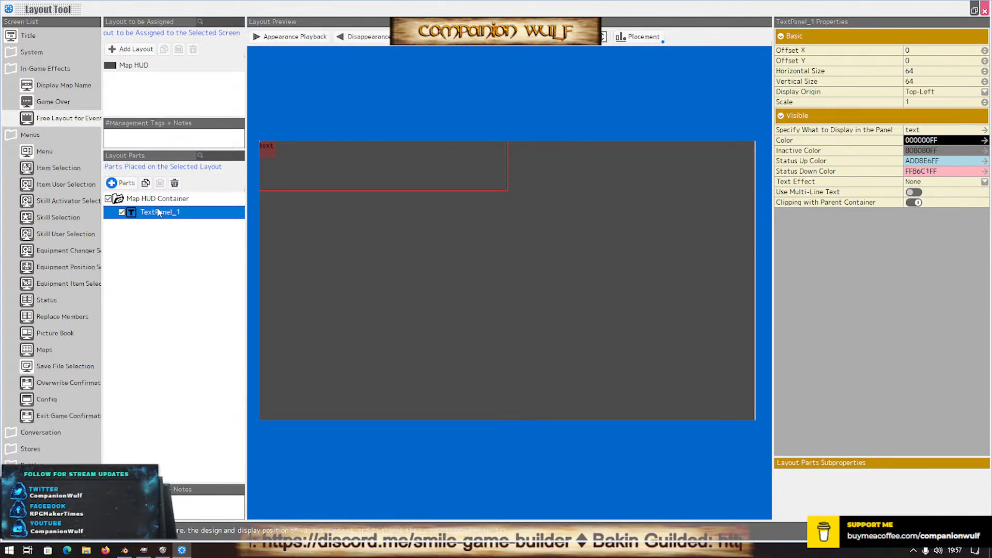
{"action": "left_click", "coordinate": [158, 213]}
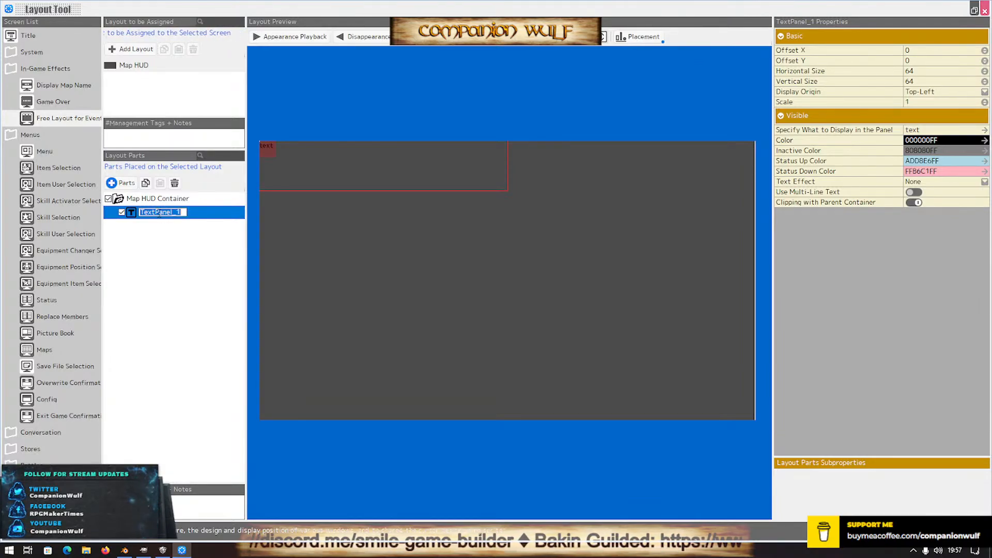
{"action": "type", "text": "Location"}
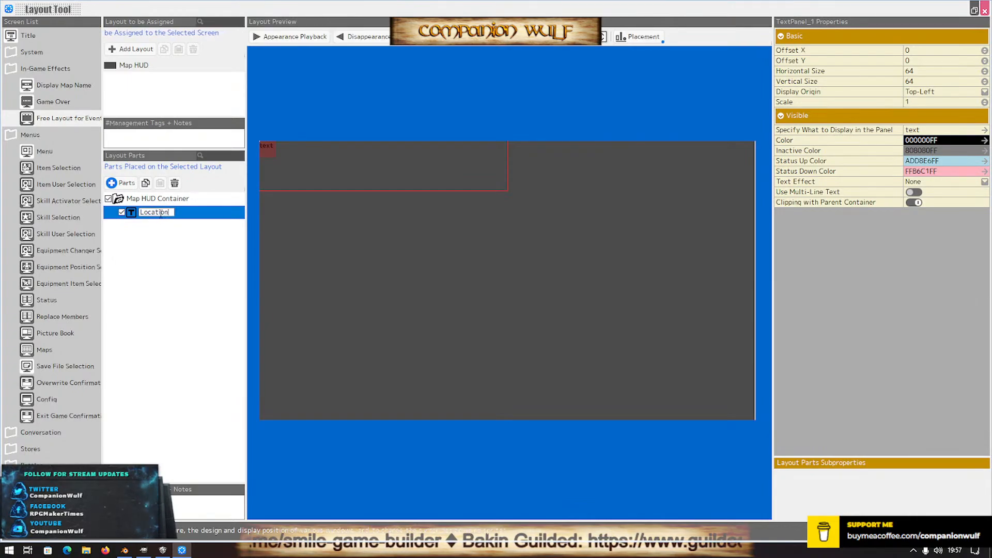
{"action": "key", "text": "Return"}
Copy the Location text panel and paste three duplicates of it into Map HUD Container
{"action": "left_click", "coordinate": [161, 213]}
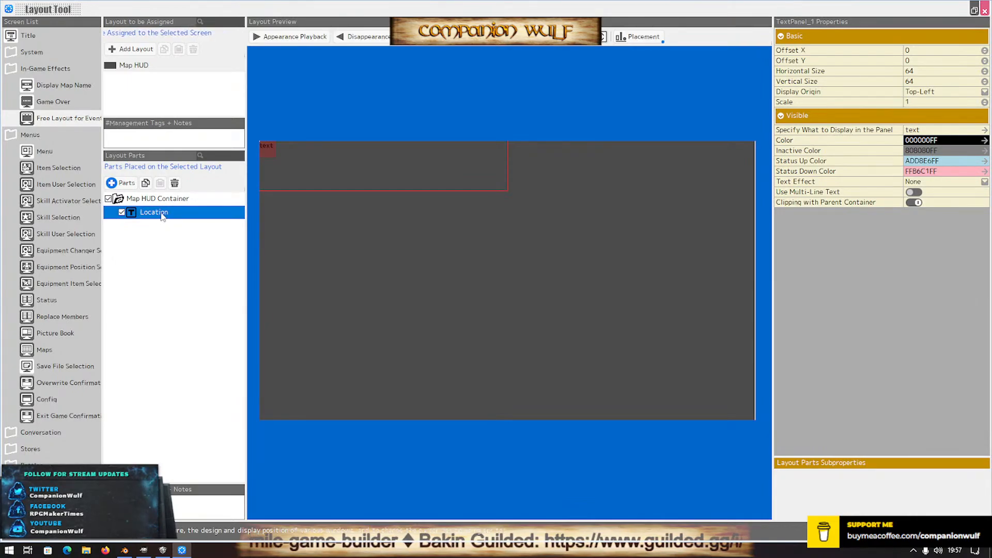
{"action": "left_click", "coordinate": [160, 183]}
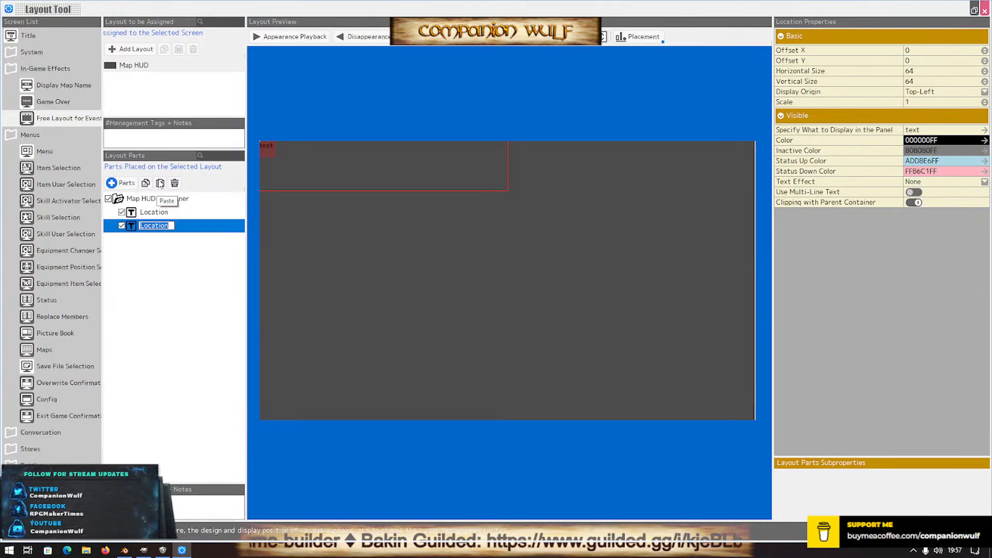
{"action": "left_click", "coordinate": [161, 184]}
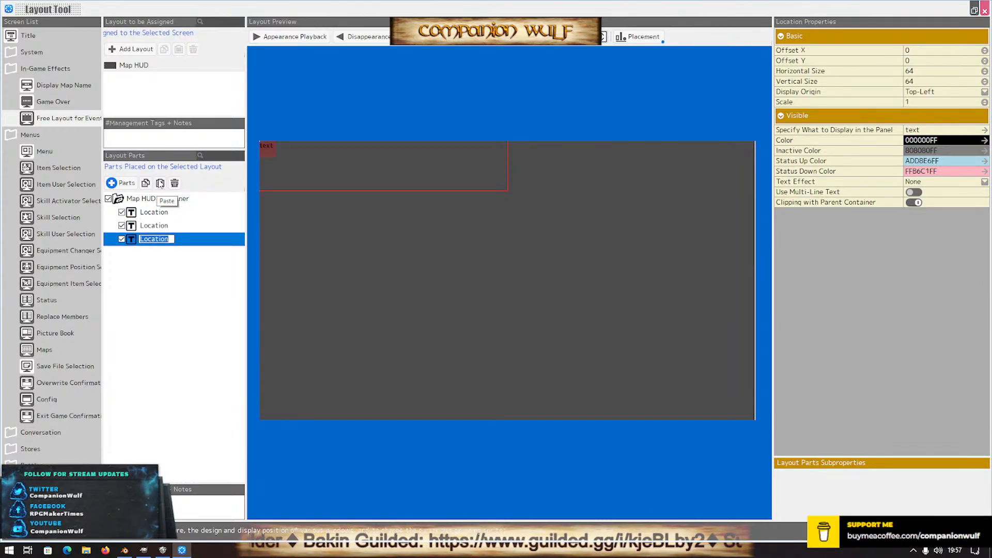
{"action": "left_click", "coordinate": [160, 184]}
Rename the first duplicate of the Location text panel as Location Name
{"action": "left_click", "coordinate": [158, 229]}
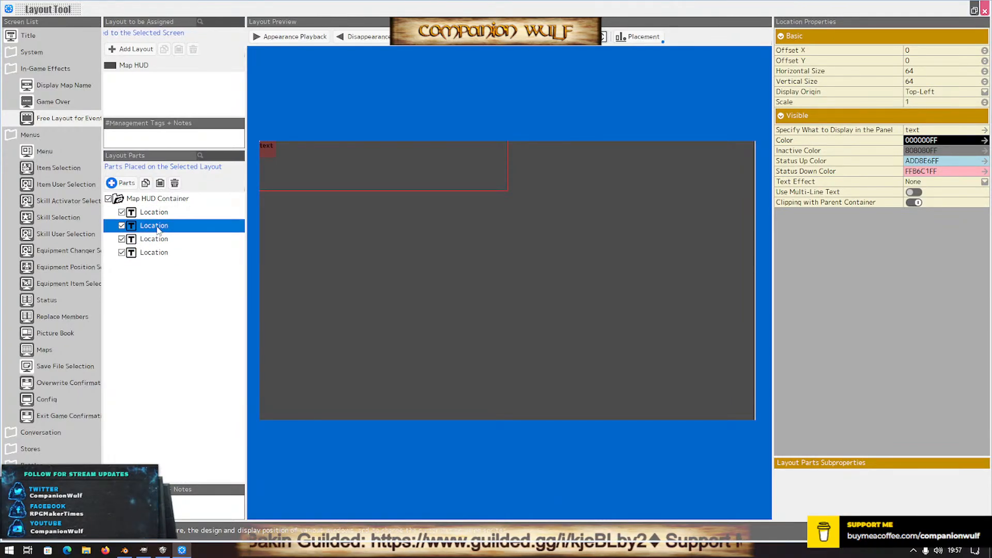
{"action": "left_click", "coordinate": [157, 230]}
{"action": "key", "text": "End"}
{"action": "type", "text": "T"}
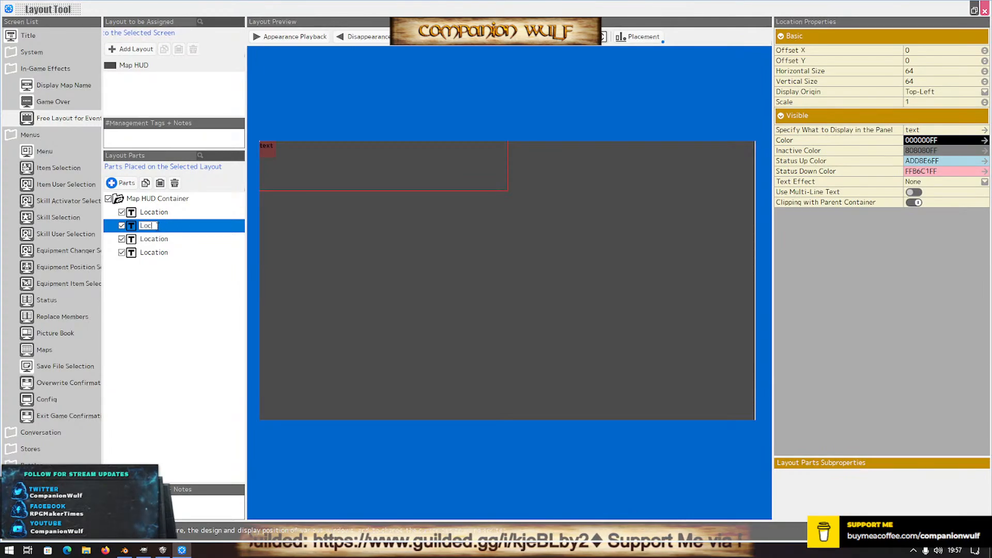
{"action": "type", "text": "e"}
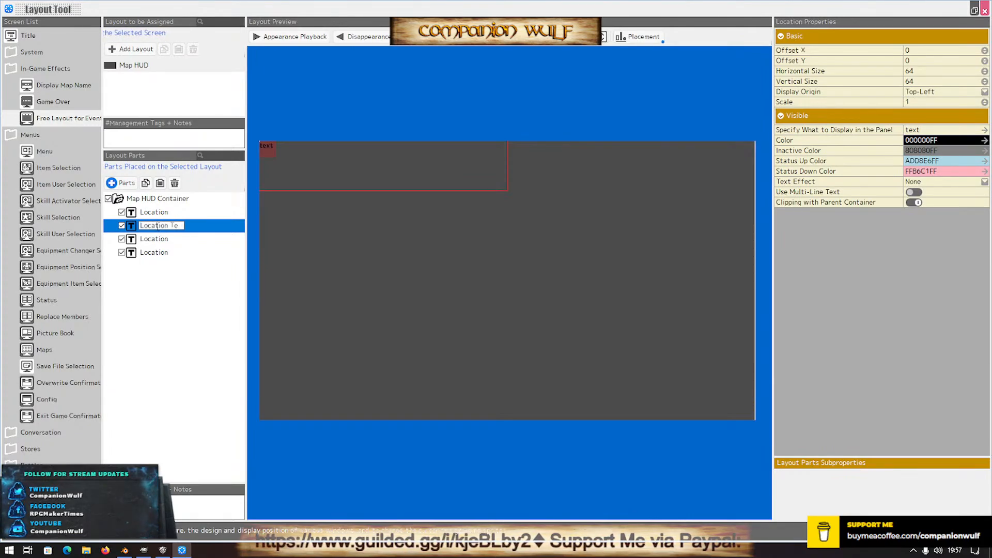
{"action": "key", "text": "BackSpace"}
{"action": "key", "text": "BackSpace"}
{"action": "type", "text": "Name"}
{"action": "key", "text": "Return"}
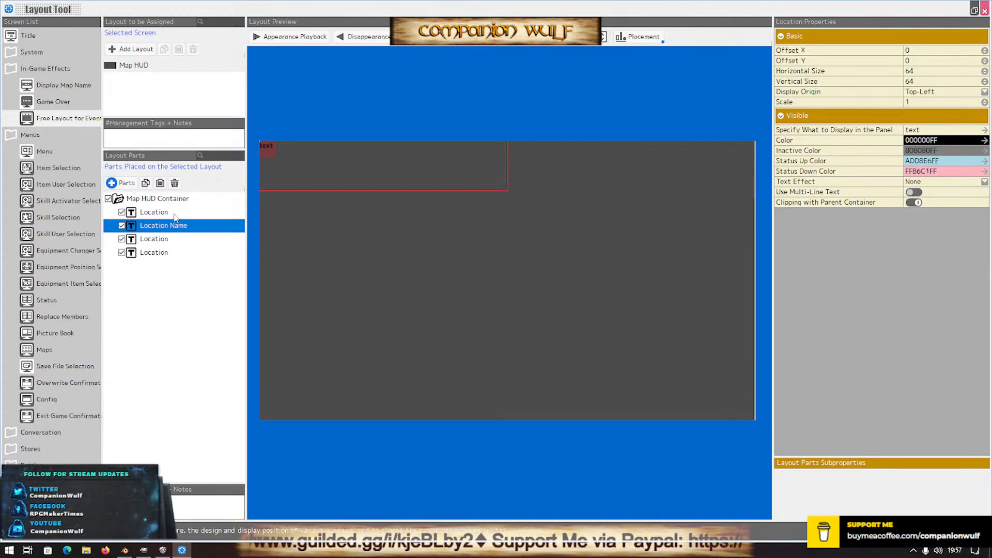
Rename the second duplicate of the Location text panel as Sublocation
{"action": "left_click", "coordinate": [160, 240]}
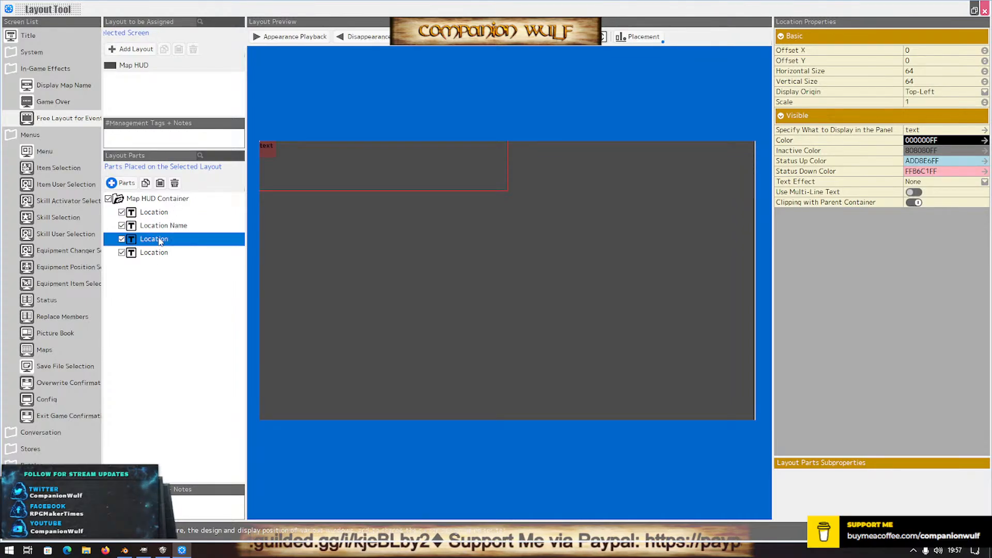
{"action": "left_click", "coordinate": [159, 239]}
{"action": "type", "text": "Sublocation"}
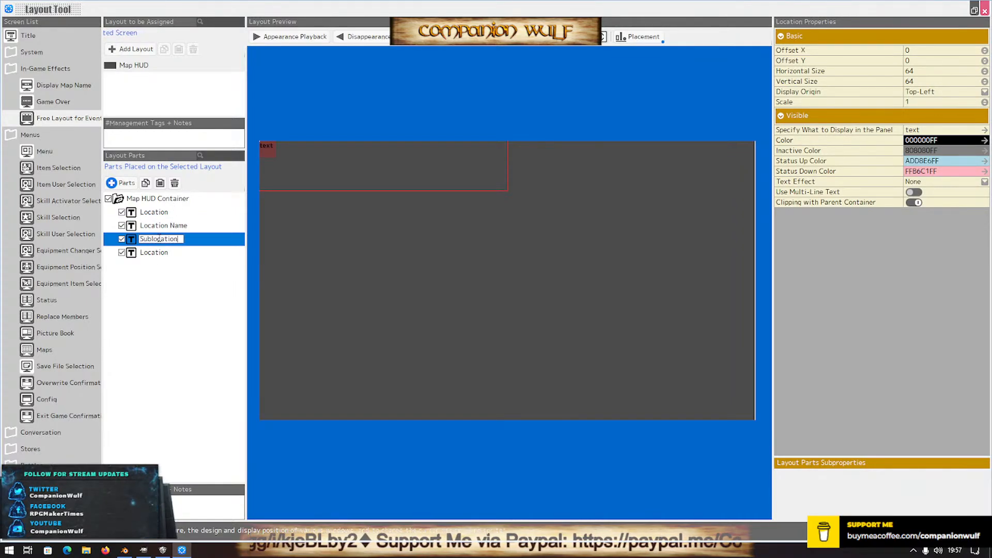
{"action": "key", "text": "Return"}
Rename the last duplicate of the Location text panel as Sublocation Name
{"action": "left_click", "coordinate": [155, 254]}
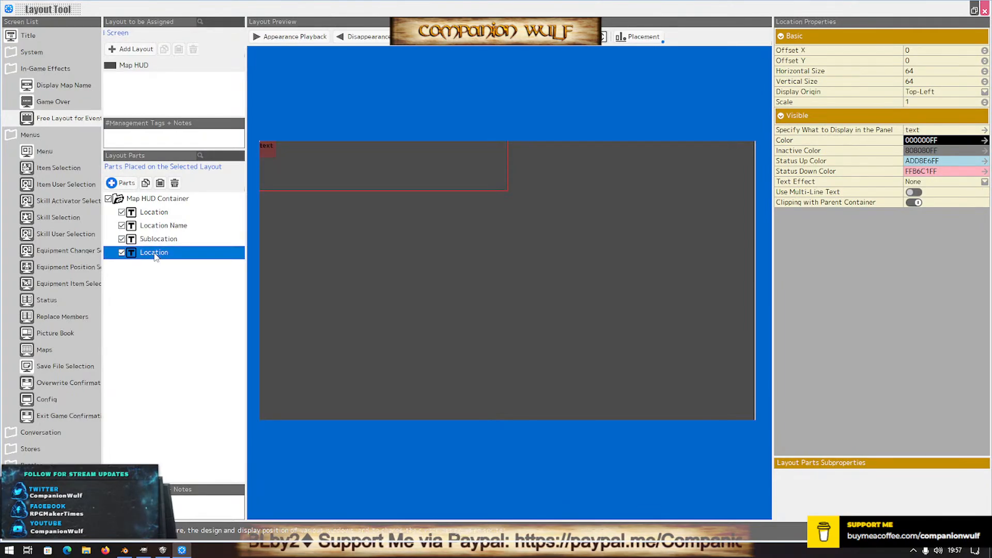
{"action": "left_click", "coordinate": [154, 254]}
{"action": "type", "text": "S"}
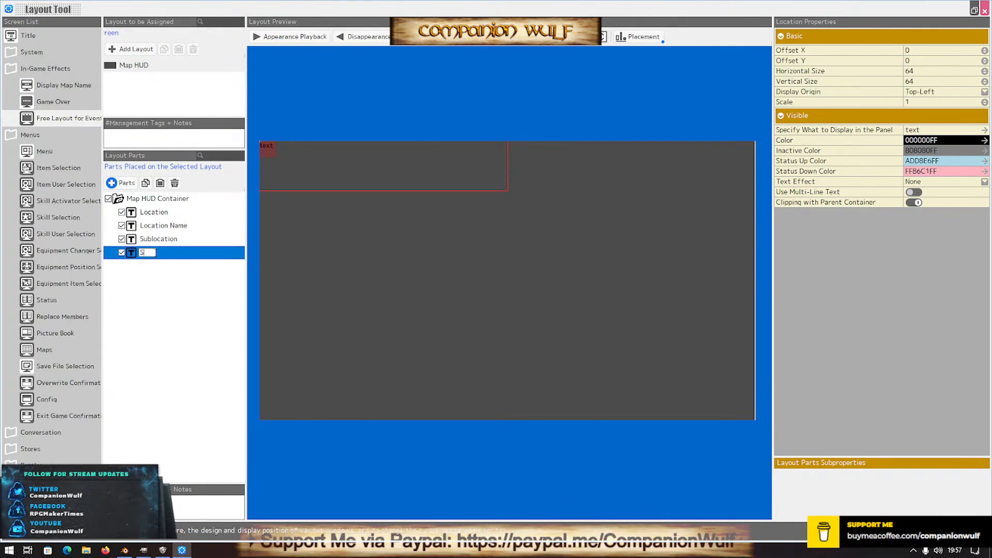
{"action": "type", "text": "loc"}
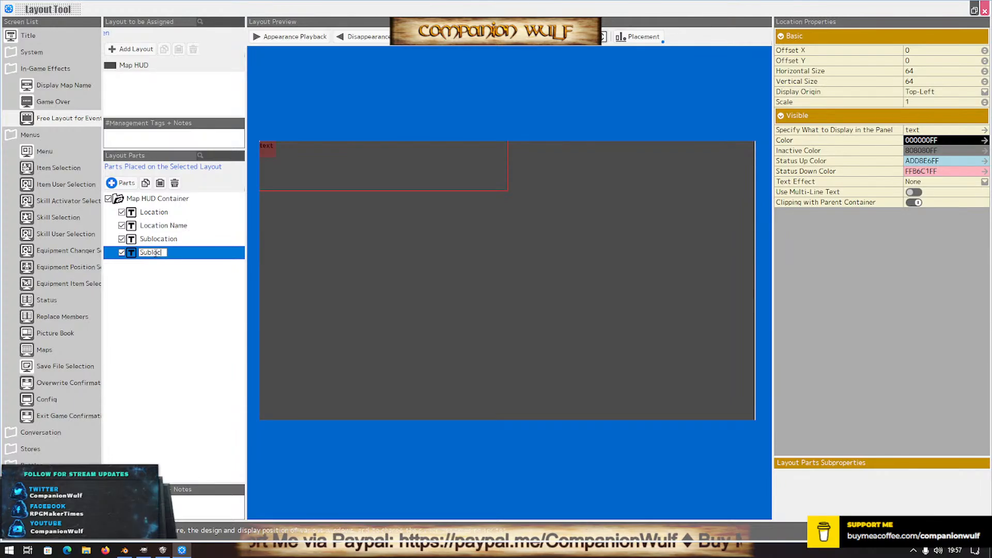
{"action": "type", "text": "ation Name"}
{"action": "key", "text": "Return"}
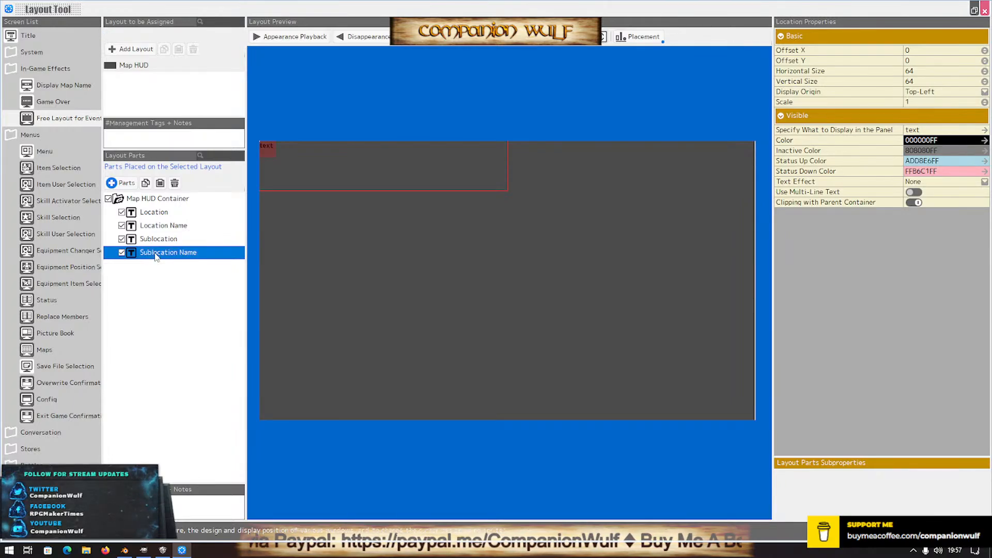
Set the Location text panel's Offset X to 146
{"action": "left_click", "coordinate": [155, 214]}
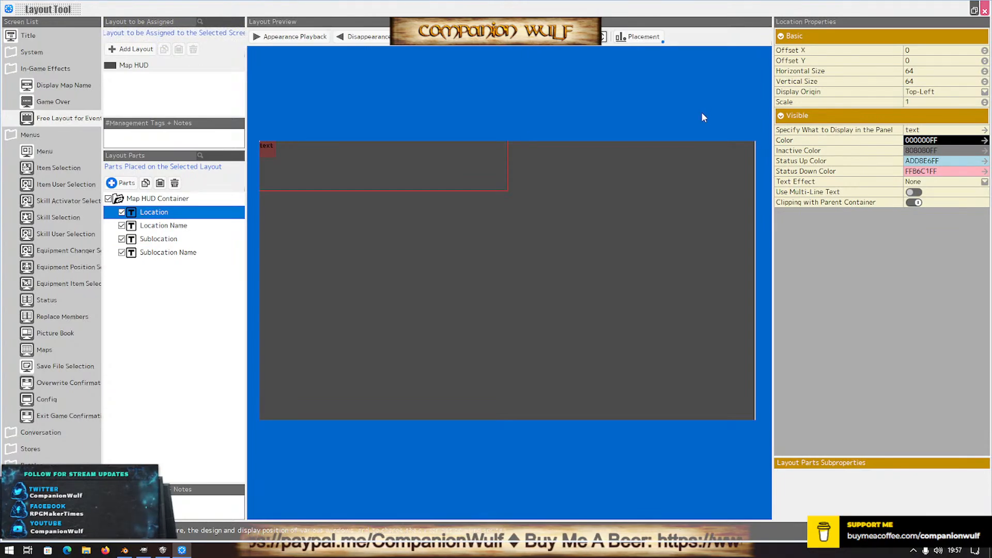
{"action": "left_click", "coordinate": [922, 51]}
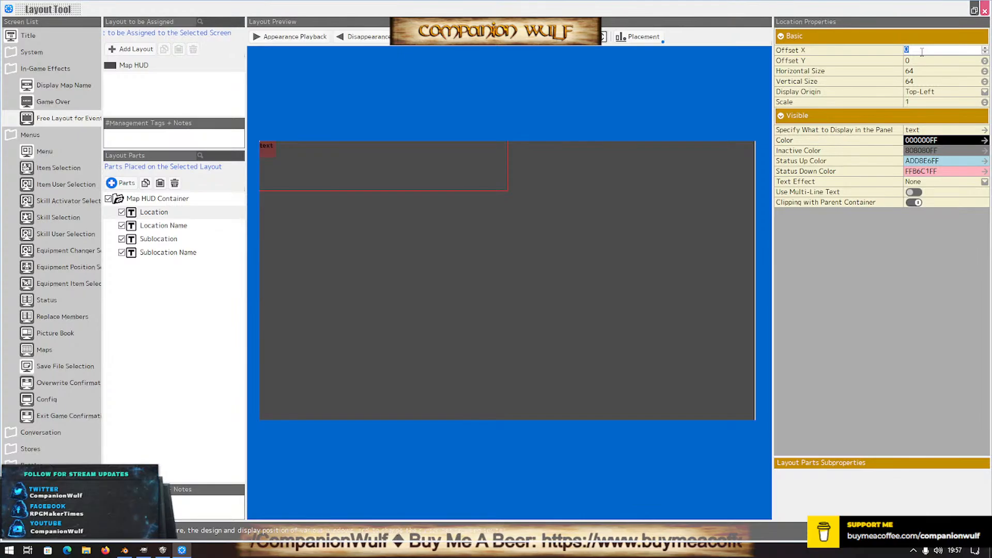
{"action": "type", "text": "146"}
{"action": "key", "text": "Return"}
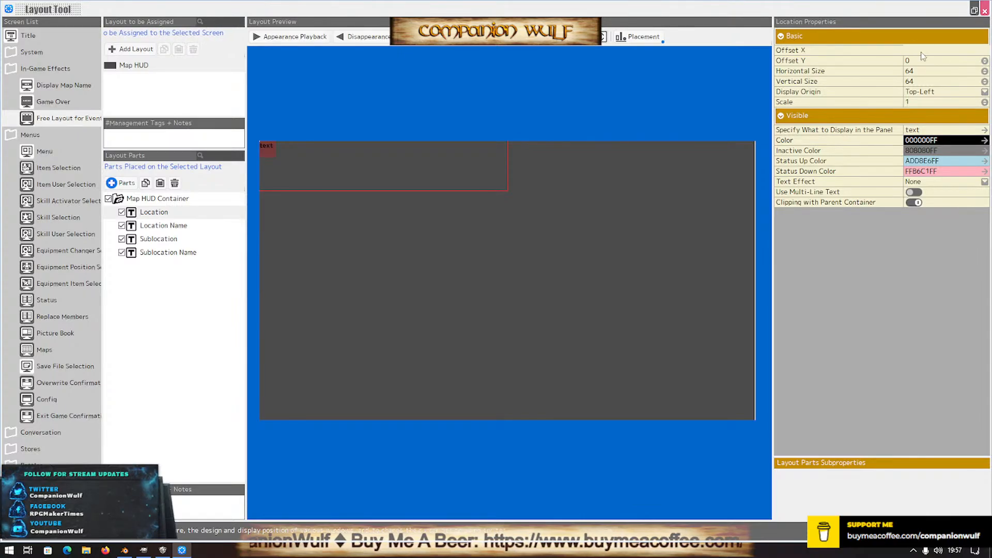
{"action": "left_click", "coordinate": [927, 62]}
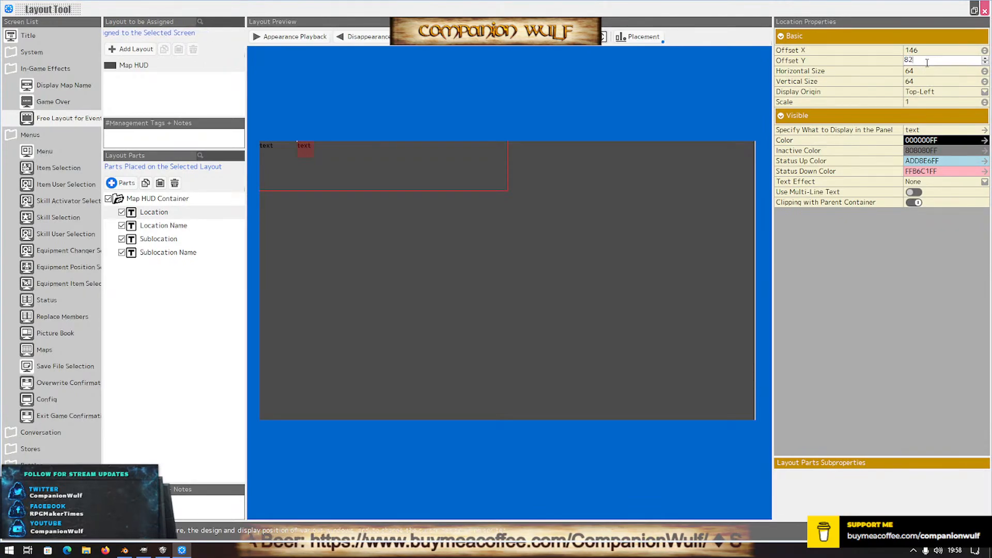
{"action": "key", "text": "Return"}
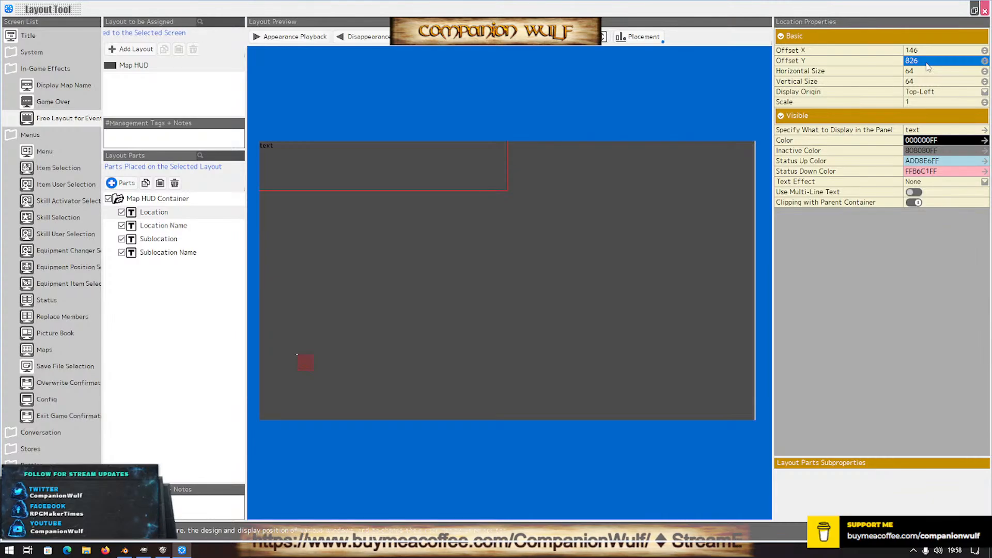
{"action": "left_click", "coordinate": [924, 60]}
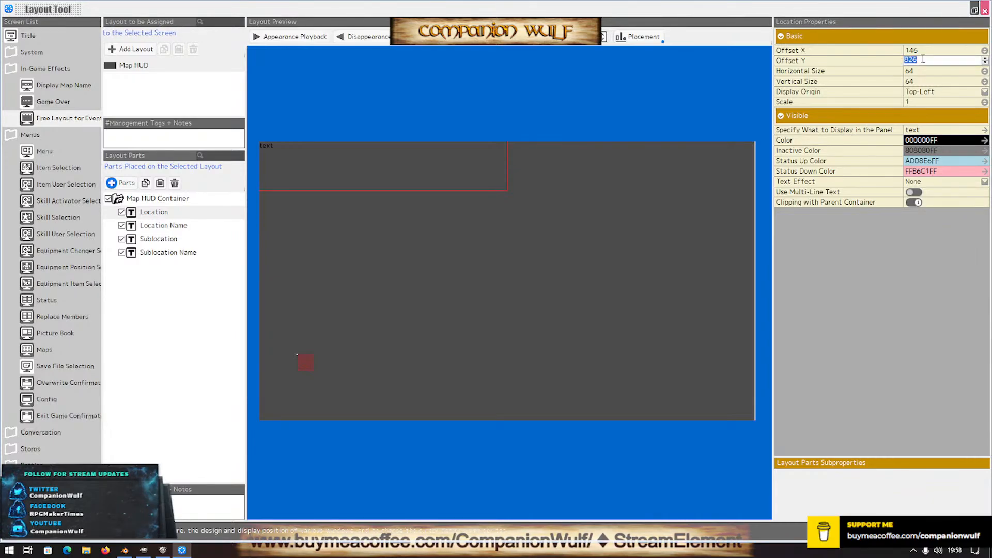
{"action": "type", "text": "0"}
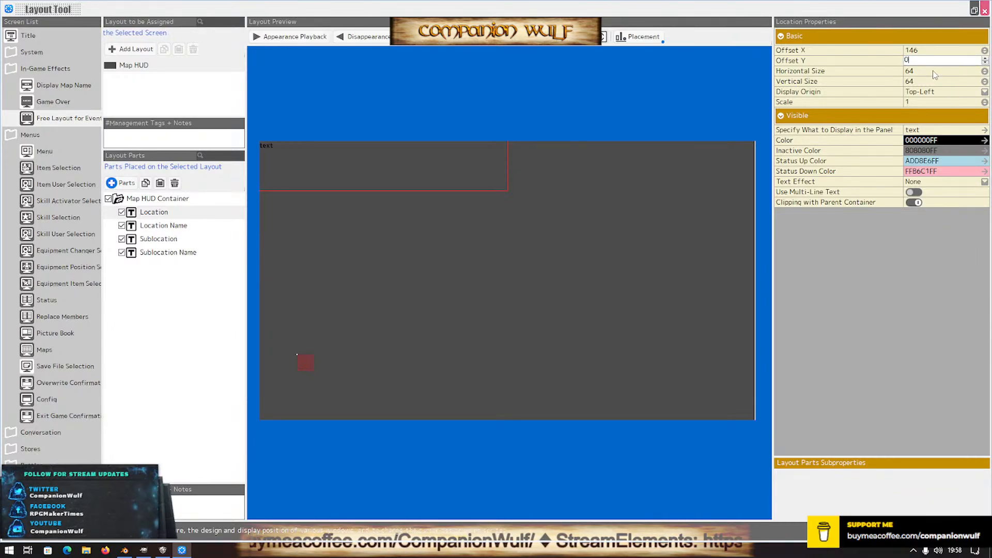
Resize the Location text panel to 800 horizontally by 70 vertically and set its scale to 1.1
{"action": "left_click", "coordinate": [934, 70]}
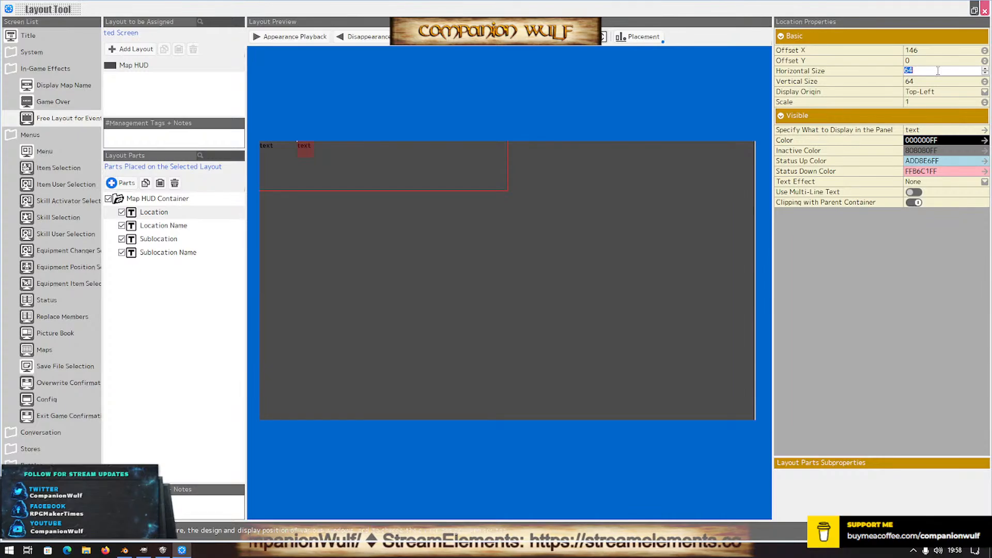
{"action": "type", "text": "800"}
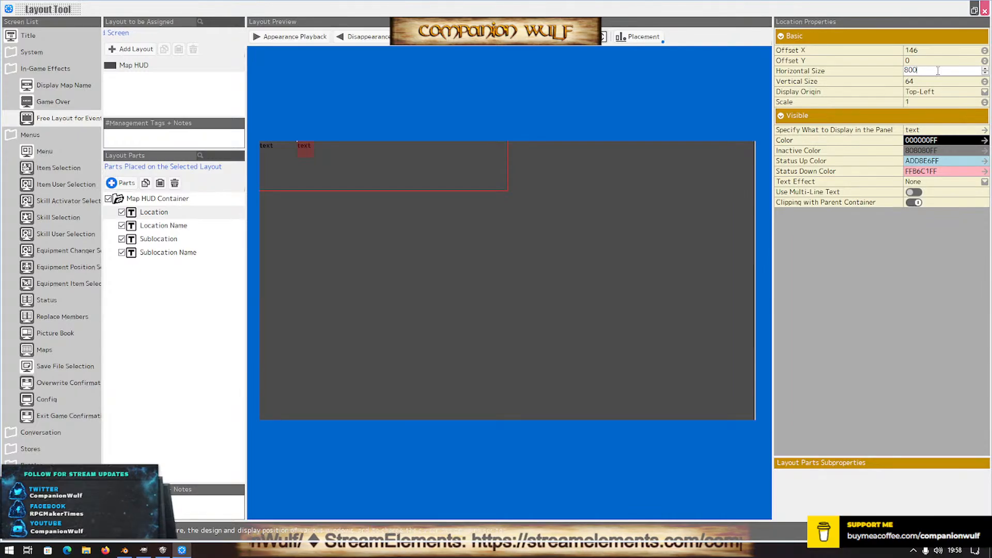
{"action": "key", "text": "Return"}
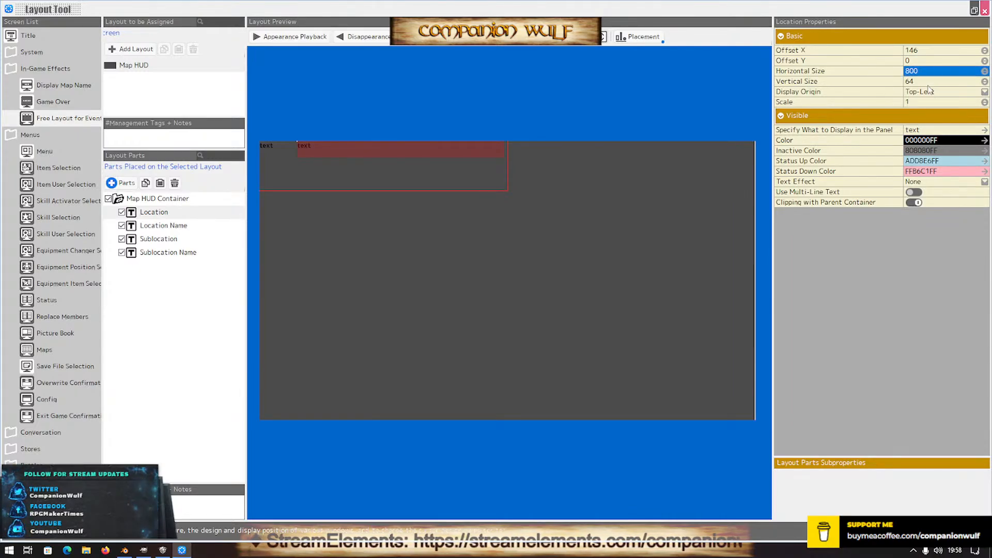
{"action": "left_click", "coordinate": [928, 86]}
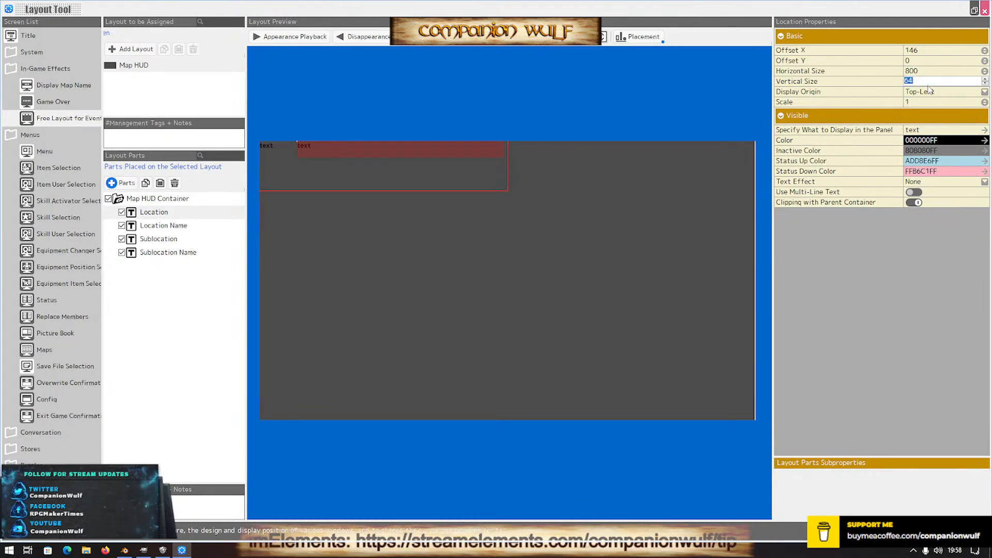
{"action": "type", "text": "70"}
{"action": "key", "text": "Return"}
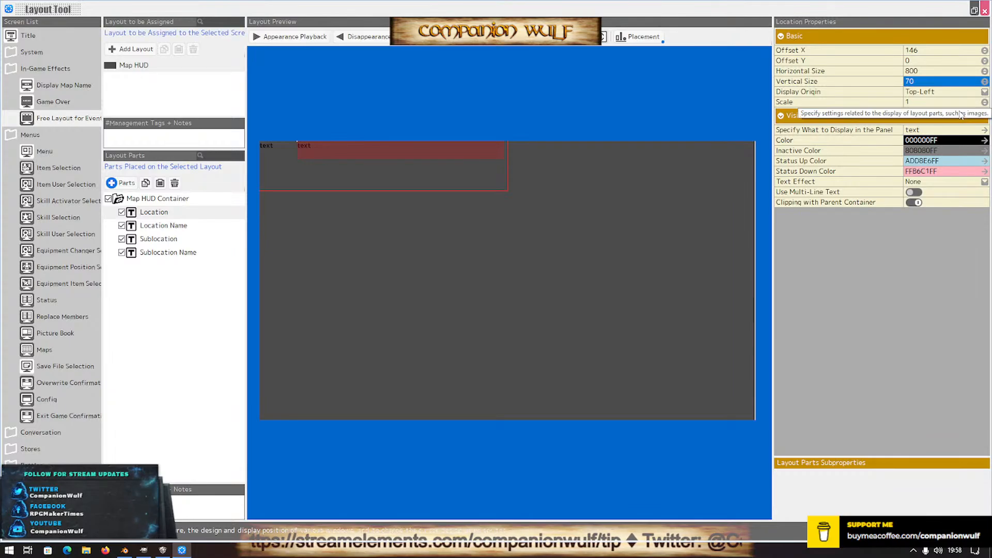
{"action": "left_click", "coordinate": [983, 102]}
{"action": "left_click", "coordinate": [985, 99]}
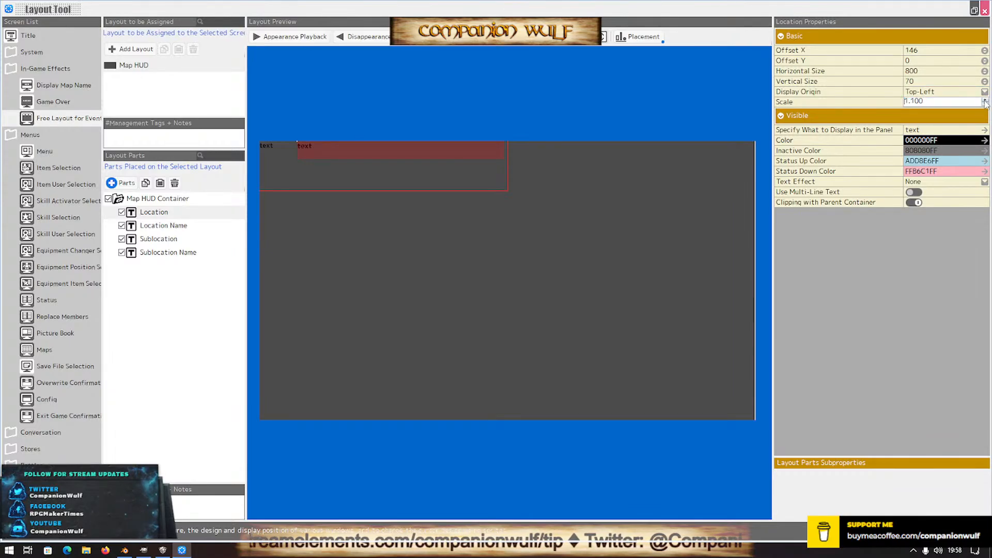
Change the text displayed in the Location panel to "Location:"
{"action": "double_click", "coordinate": [927, 130]}
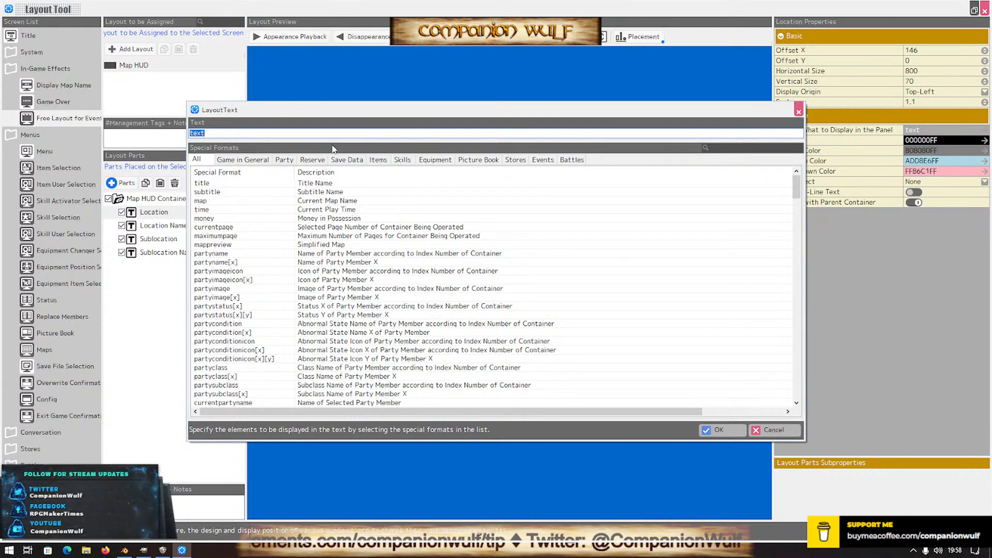
{"action": "type", "text": "Loc"}
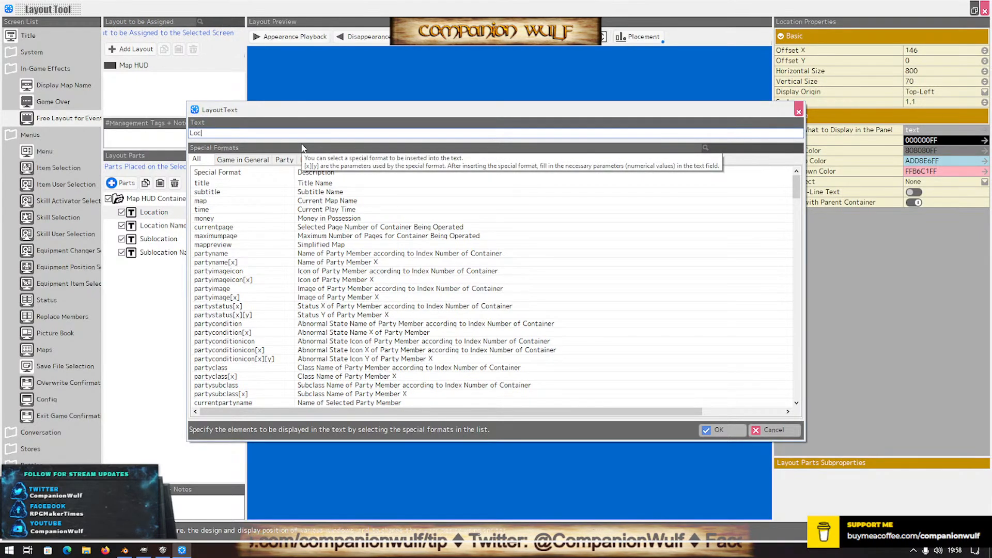
{"action": "type", "text": "ation:"}
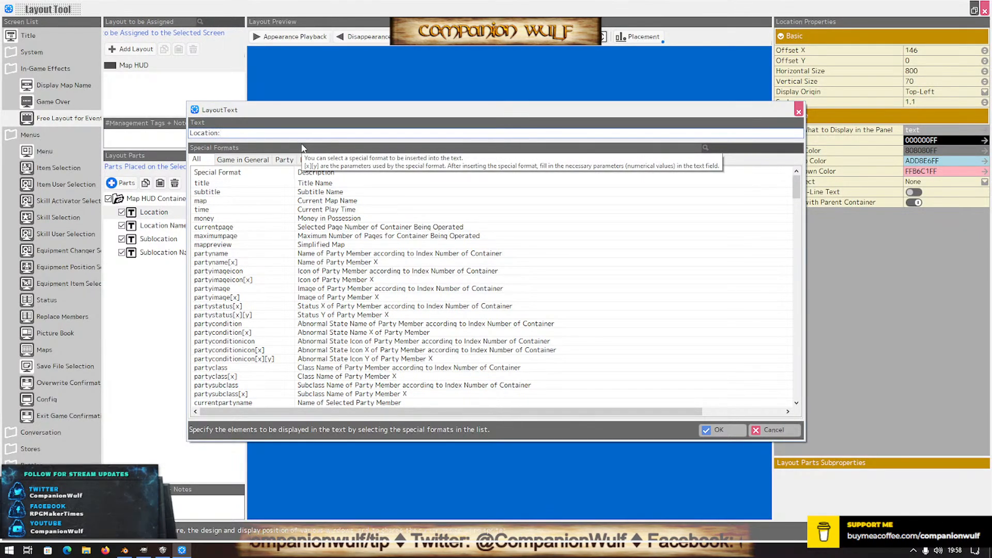
{"action": "left_click", "coordinate": [721, 429]}
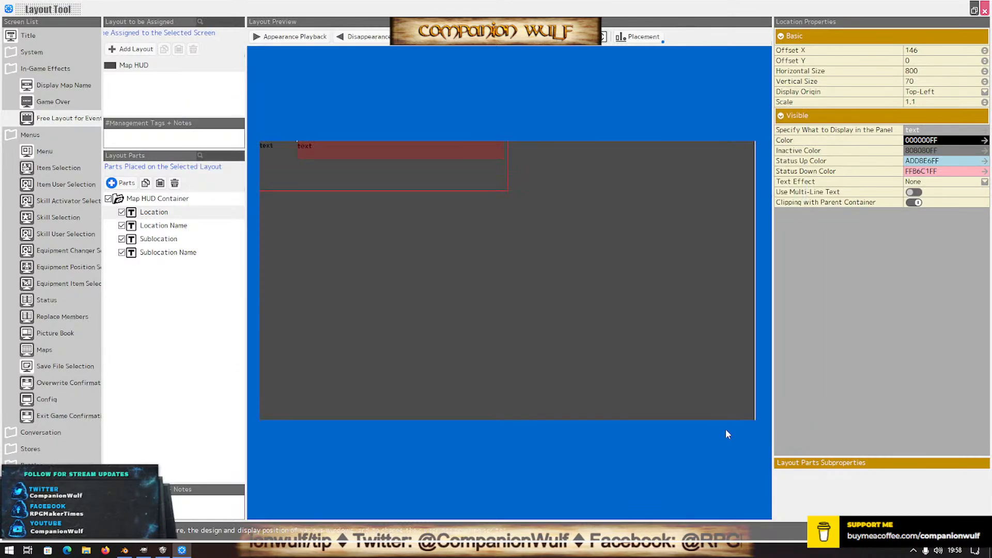
Set the Location panel's text color to white (FFFFFFFF) and its text effect to Use Bold
{"action": "double_click", "coordinate": [937, 140]}
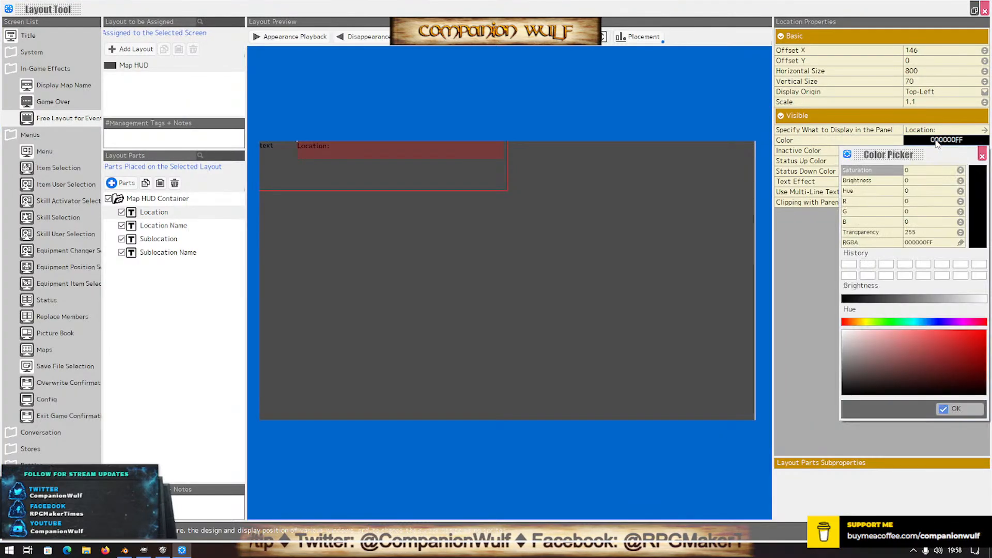
{"action": "left_click", "coordinate": [850, 264]}
{"action": "left_click", "coordinate": [951, 409]}
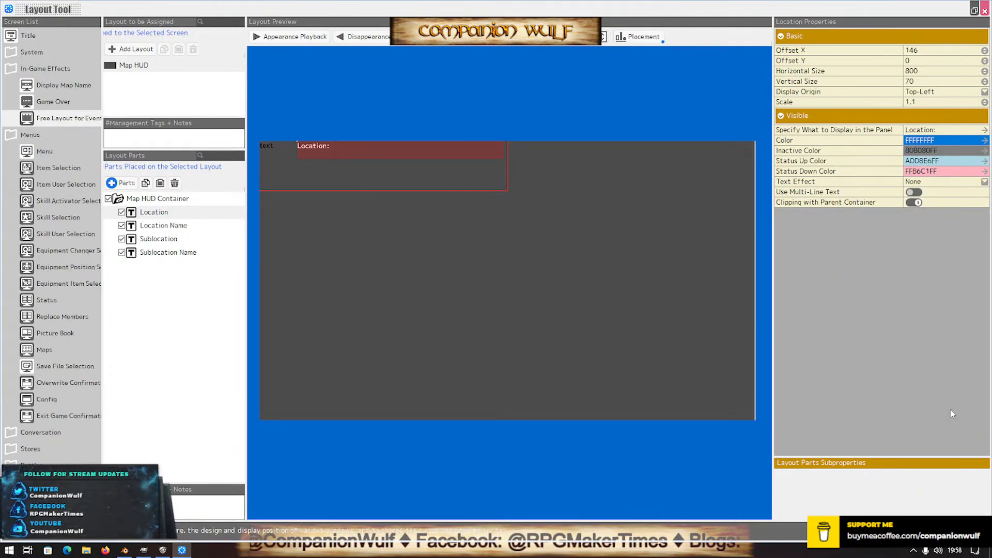
{"action": "double_click", "coordinate": [936, 182]}
{"action": "left_click", "coordinate": [937, 211]}
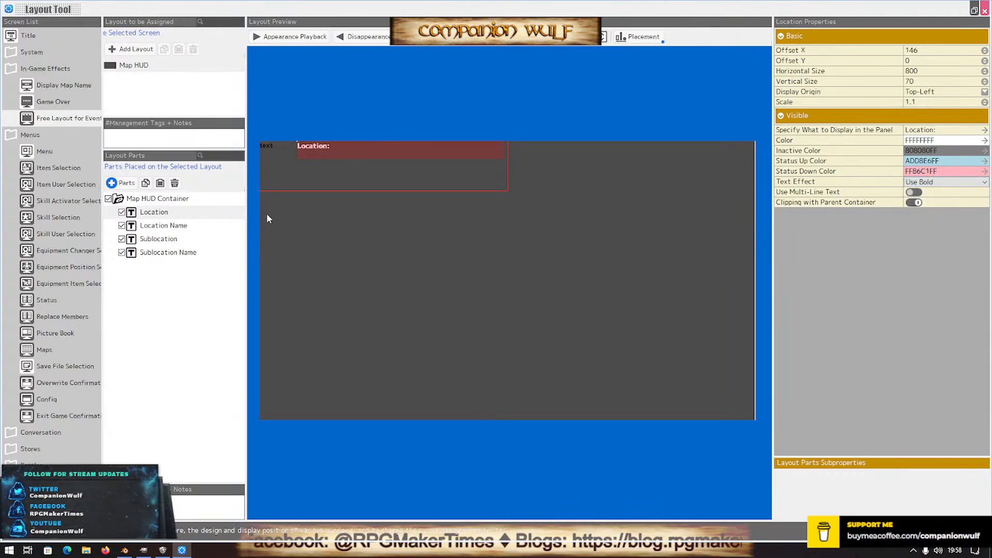
Set the Location Name text panel's Offset X to 280
{"action": "left_click", "coordinate": [165, 240]}
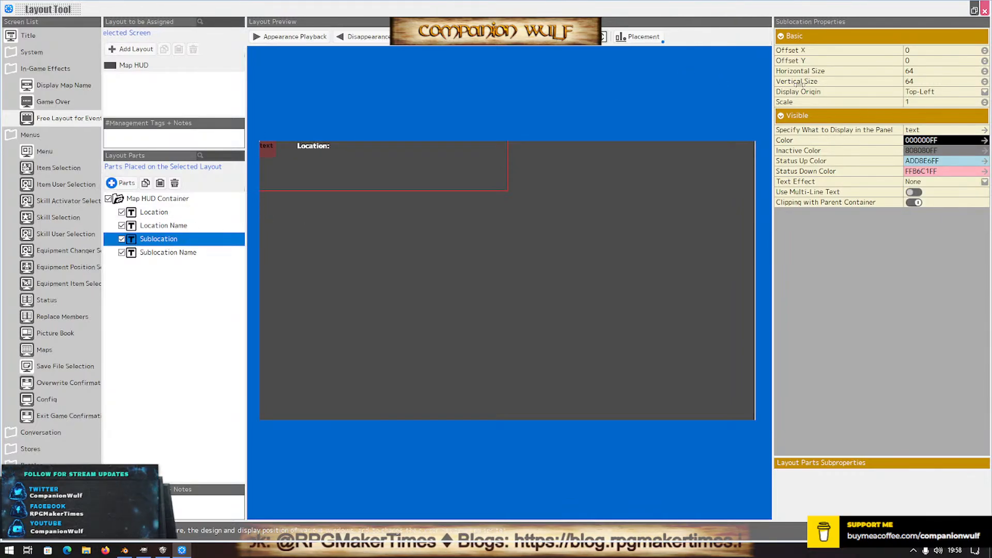
{"action": "left_click", "coordinate": [184, 227]}
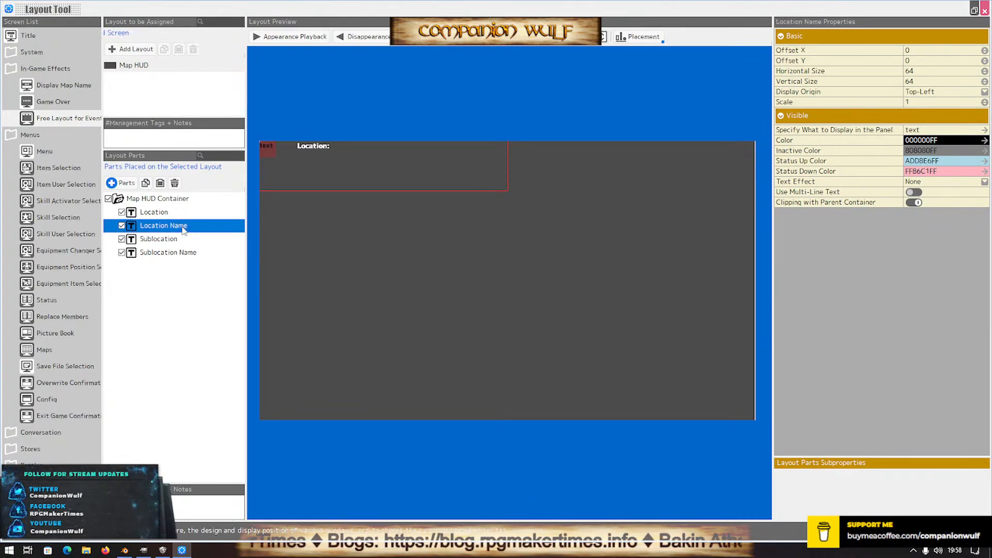
{"action": "left_click", "coordinate": [927, 51]}
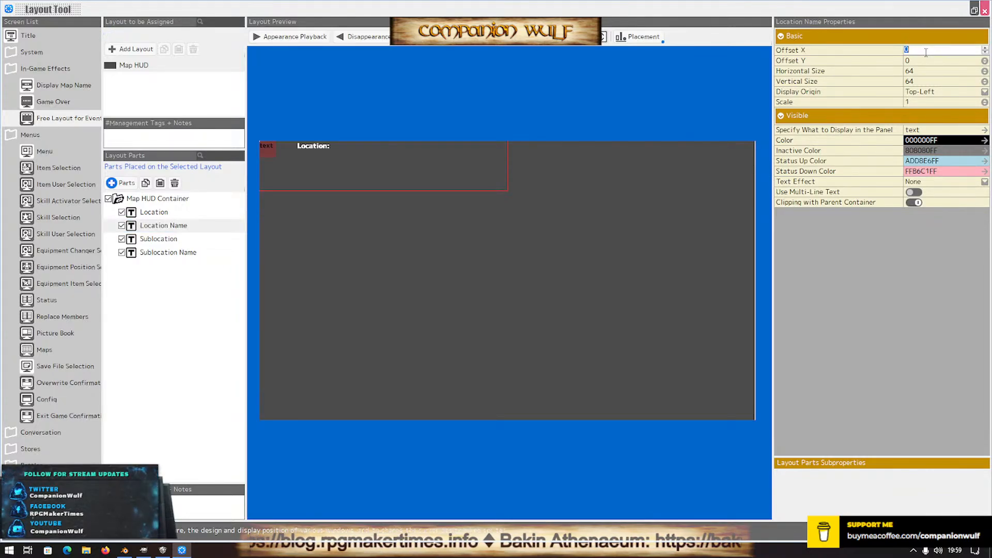
{"action": "type", "text": "200"}
{"action": "key", "text": "Return"}
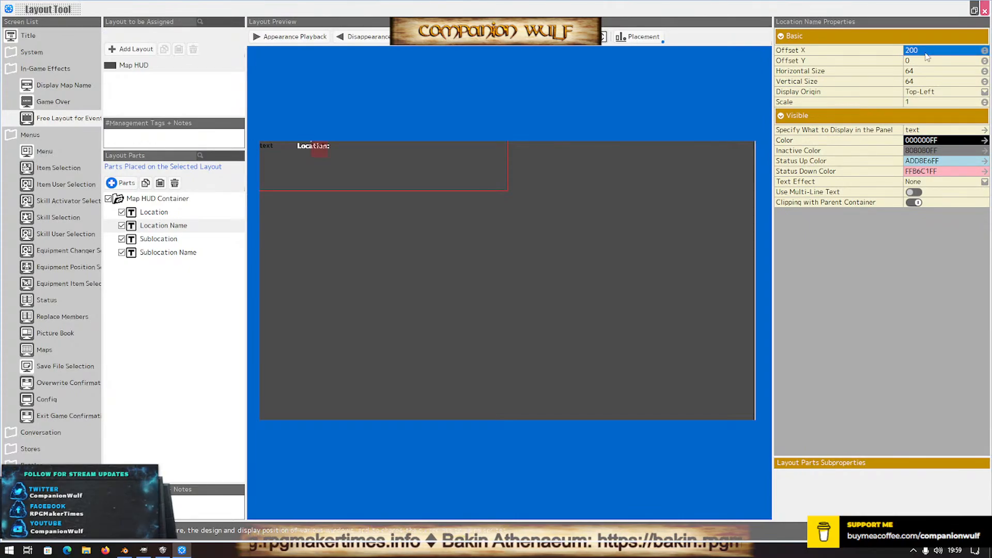
{"action": "left_click", "coordinate": [927, 52]}
{"action": "type", "text": "280"}
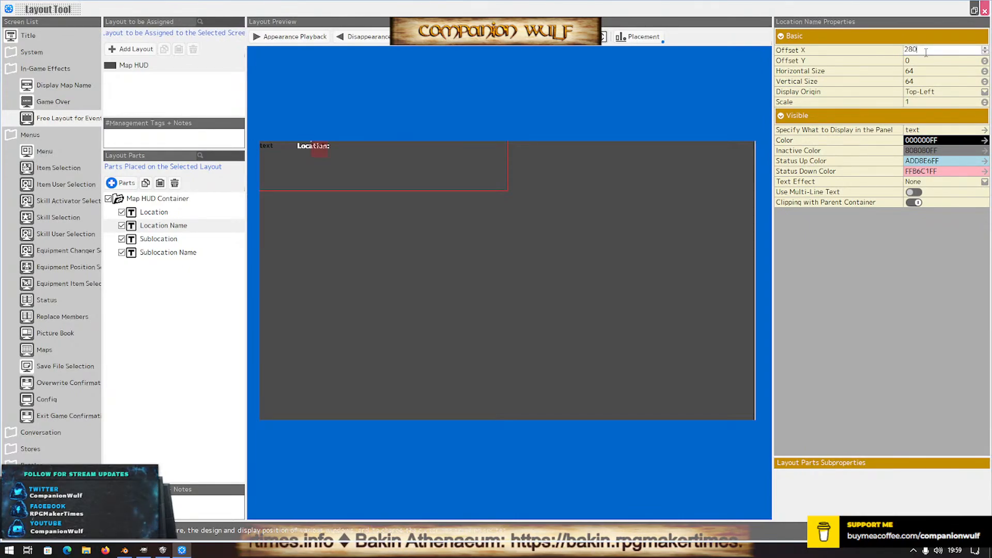
{"action": "key", "text": "Return"}
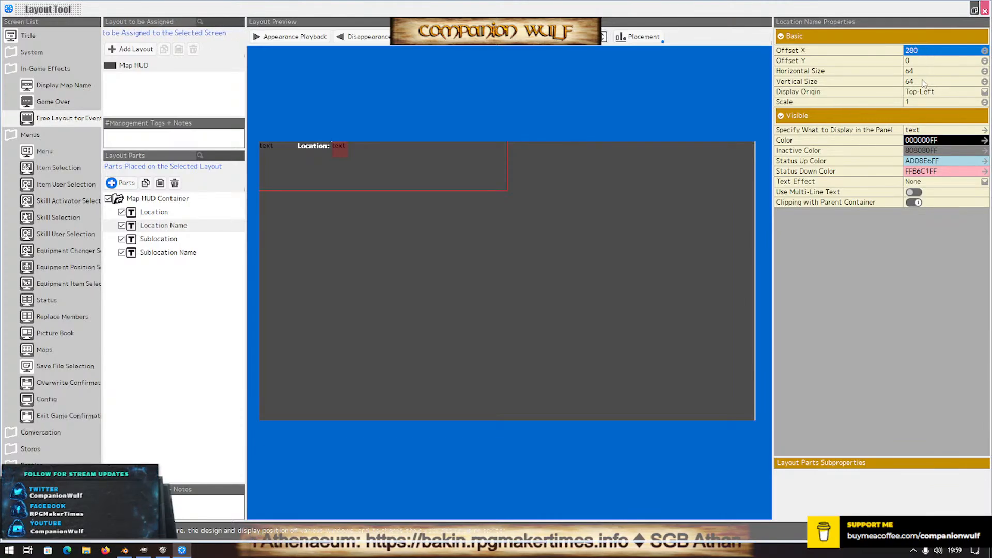
Set the Location Name text panel's horizontal size to 70
{"action": "left_click", "coordinate": [914, 72]}
{"action": "type", "text": "70"}
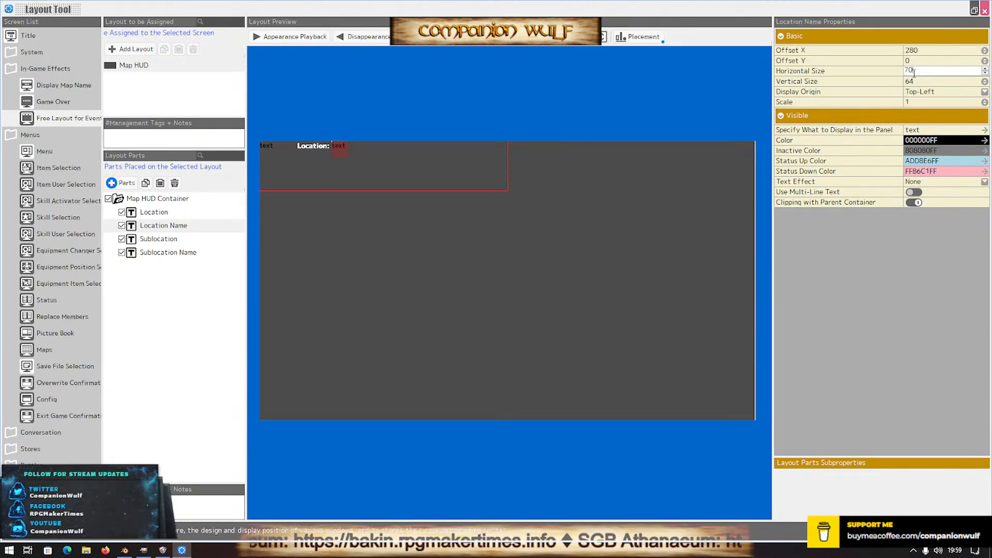
{"action": "key", "text": "Return"}
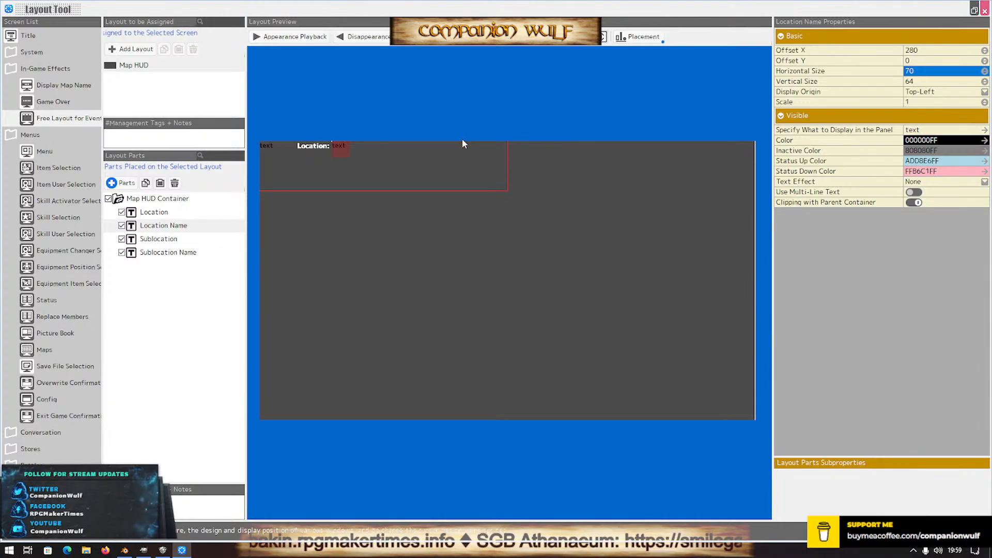
Pick white as the Location Name panel's text color and try to change its RGBA value to FFFF00FF
{"action": "left_click", "coordinate": [935, 141]}
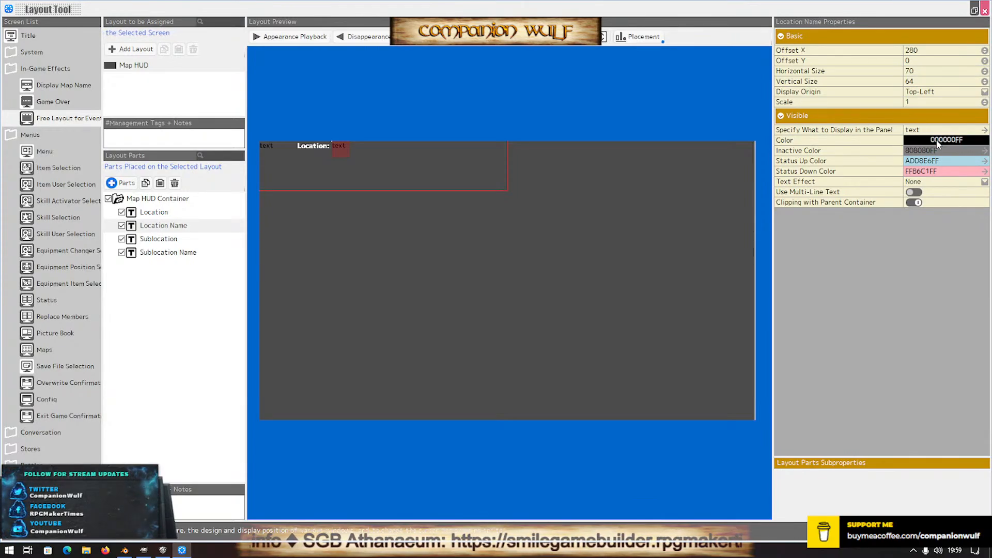
{"action": "left_click", "coordinate": [850, 266]}
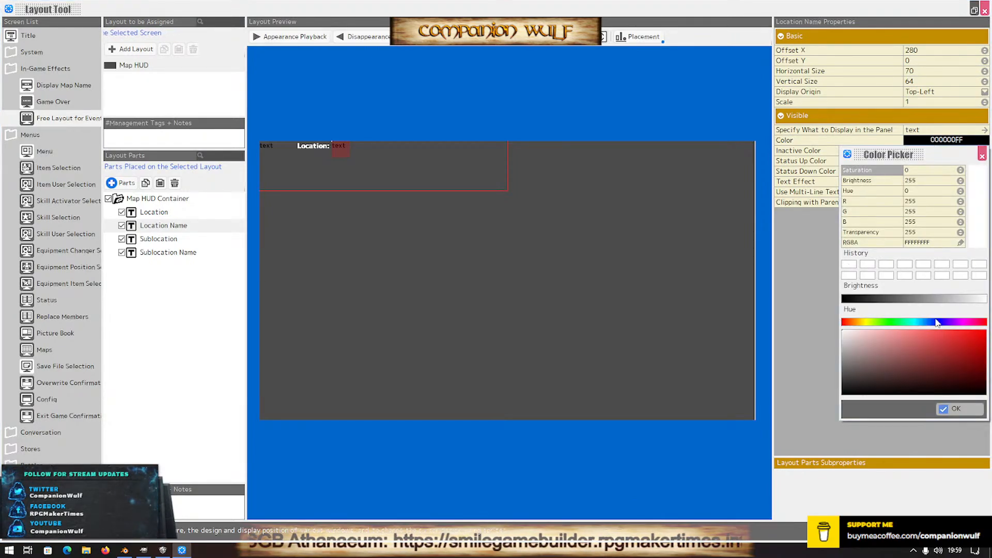
{"action": "double_click", "coordinate": [928, 243]}
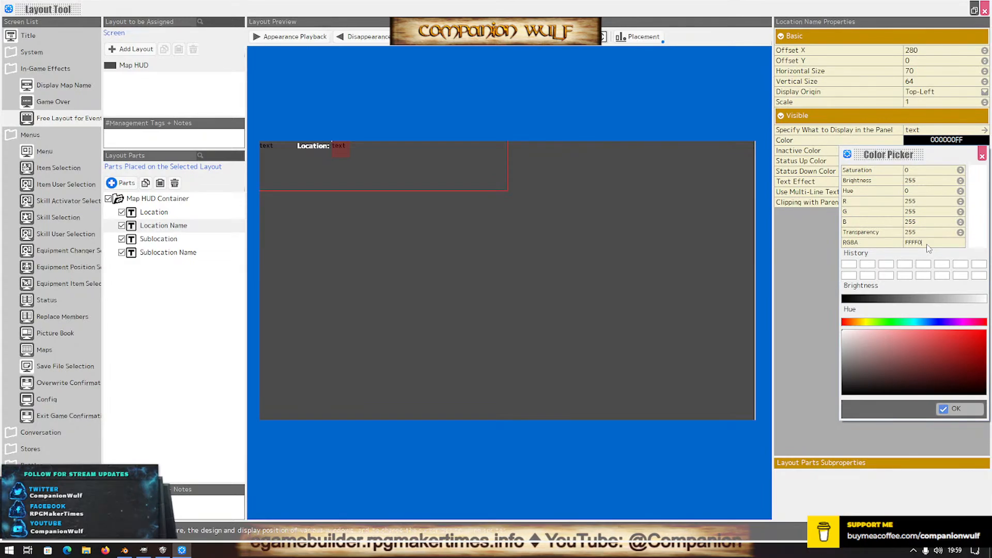
{"action": "type", "text": "FFFF00FF"}
{"action": "key", "text": "Return"}
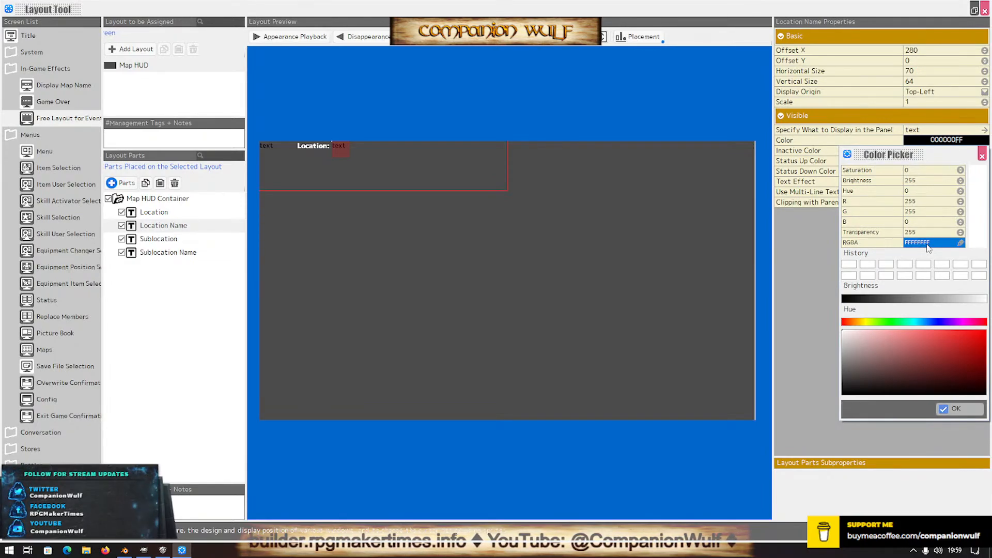
{"action": "left_click", "coordinate": [928, 243]}
{"action": "left_click", "coordinate": [928, 245]}
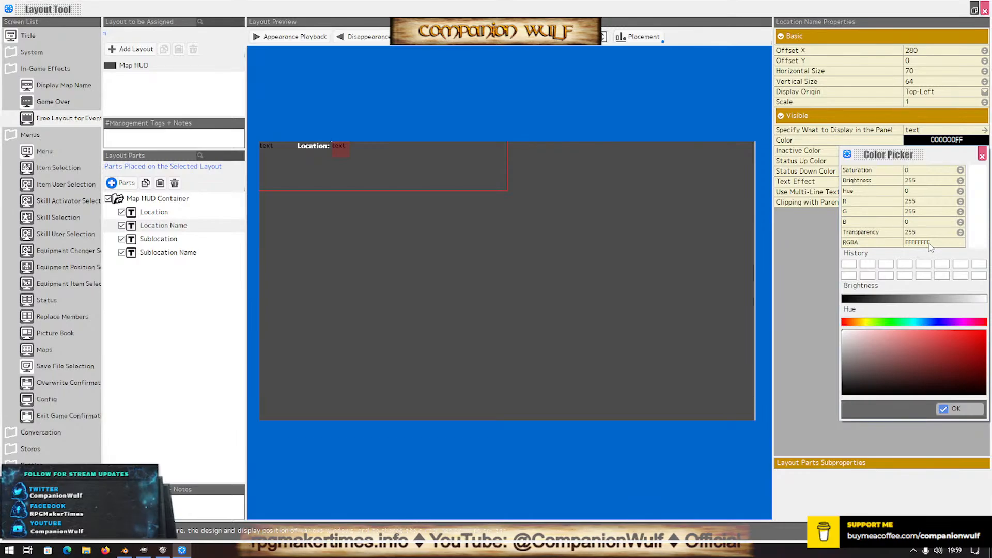
{"action": "key", "text": "BackSpace"}
{"action": "key", "text": "BackSpace"}
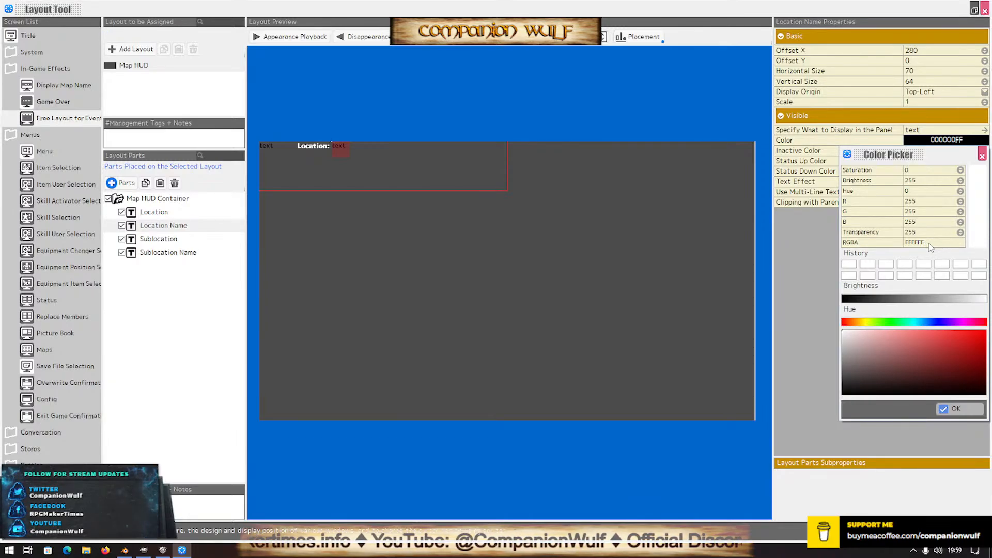
{"action": "type", "text": "00"}
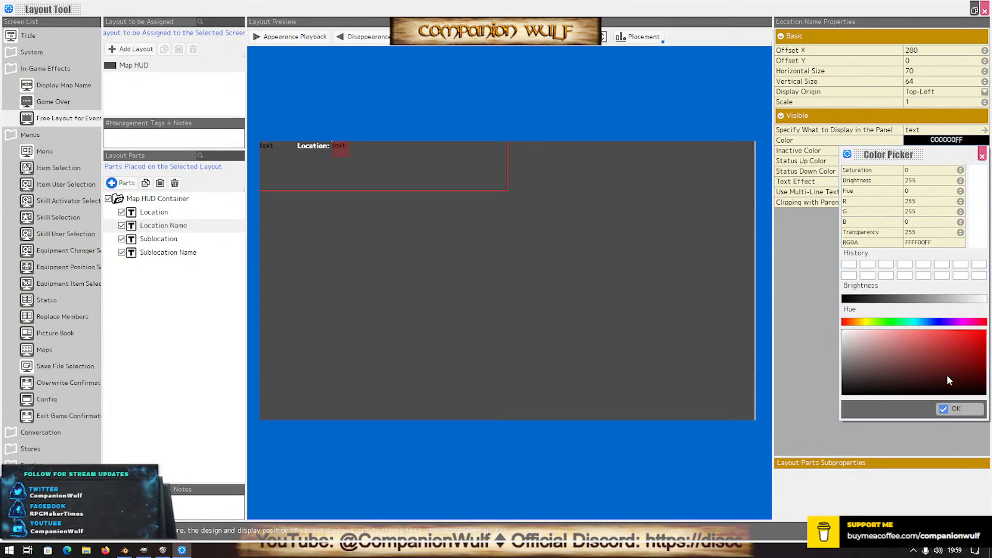
{"action": "left_click", "coordinate": [958, 410]}
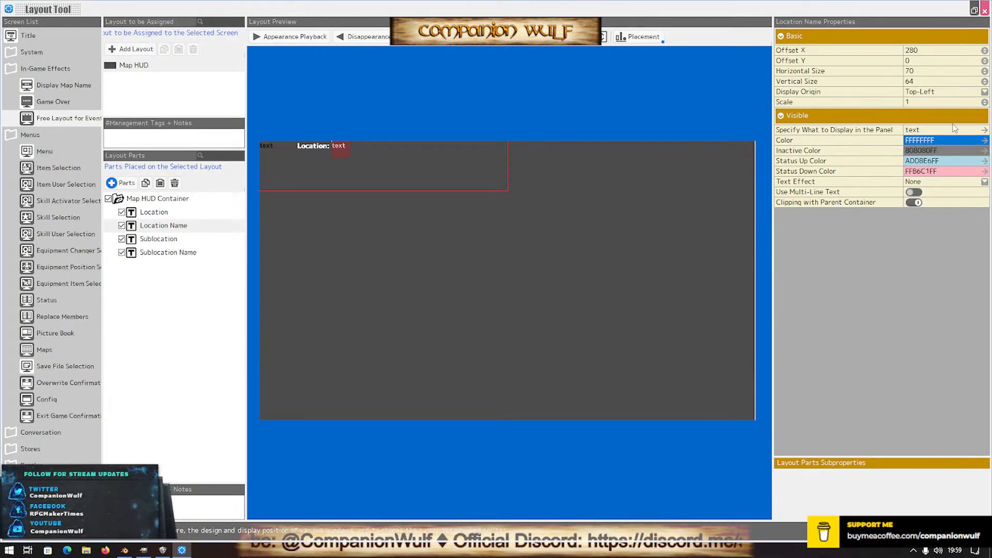
Set the Location Name panel's text color to yellow (RGBA FFFF00FF) and its scale to 1.1
{"action": "left_click", "coordinate": [942, 140]}
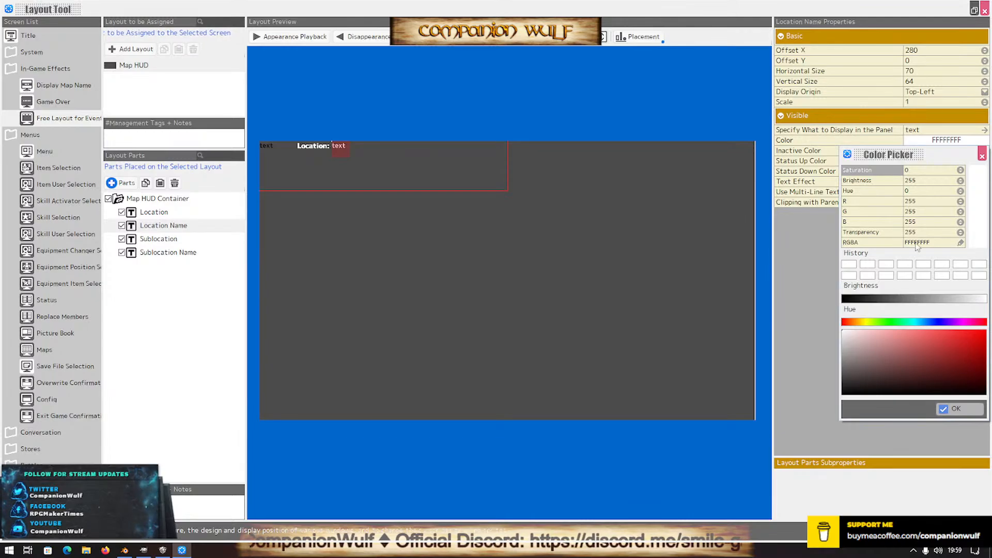
{"action": "left_click", "coordinate": [950, 243]}
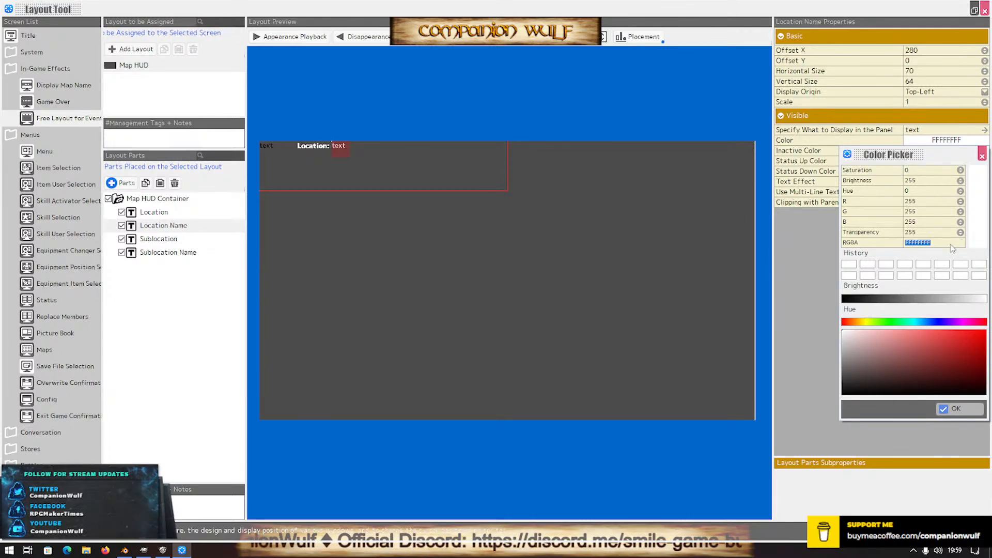
{"action": "type", "text": "FF"}
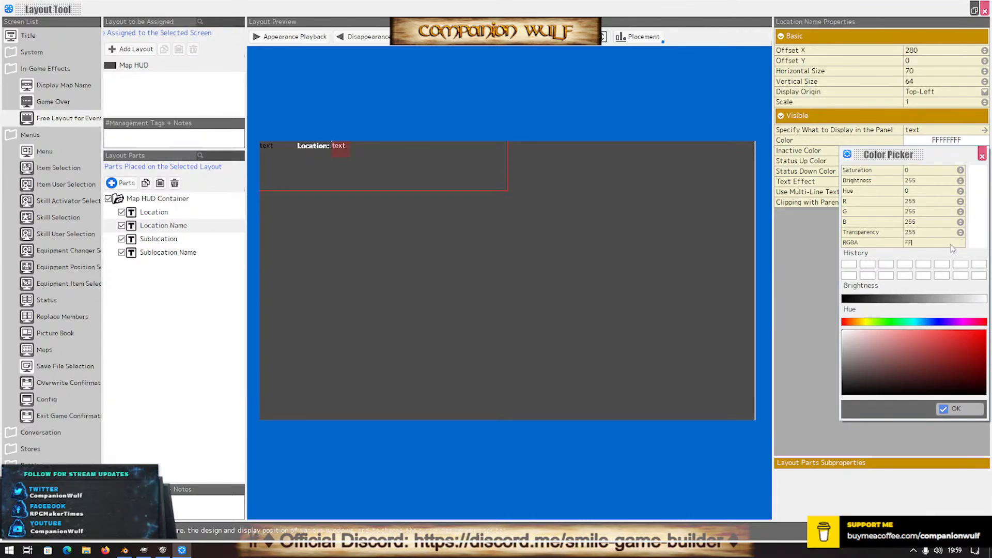
{"action": "type", "text": "FFFFFF"}
{"action": "key", "text": "Return"}
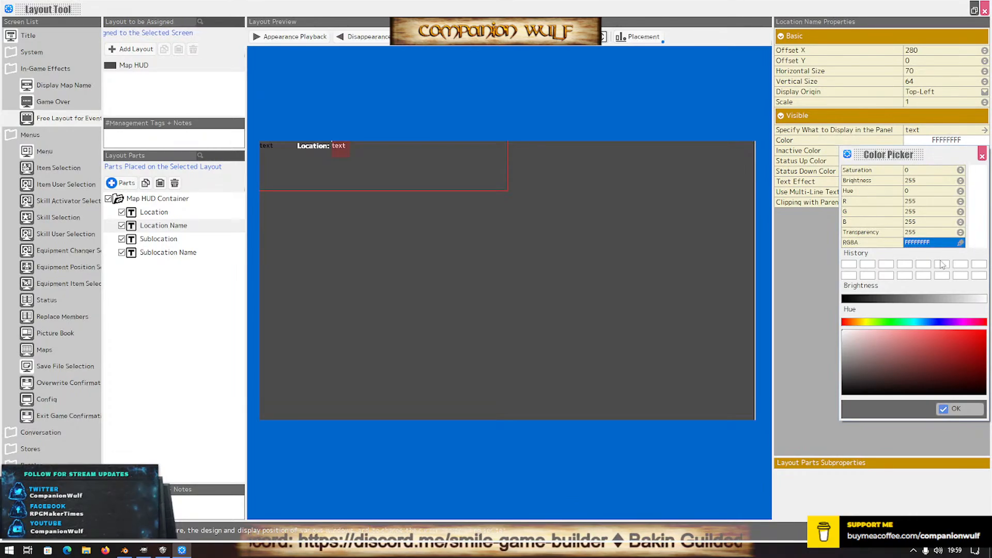
{"action": "left_click", "coordinate": [930, 246]}
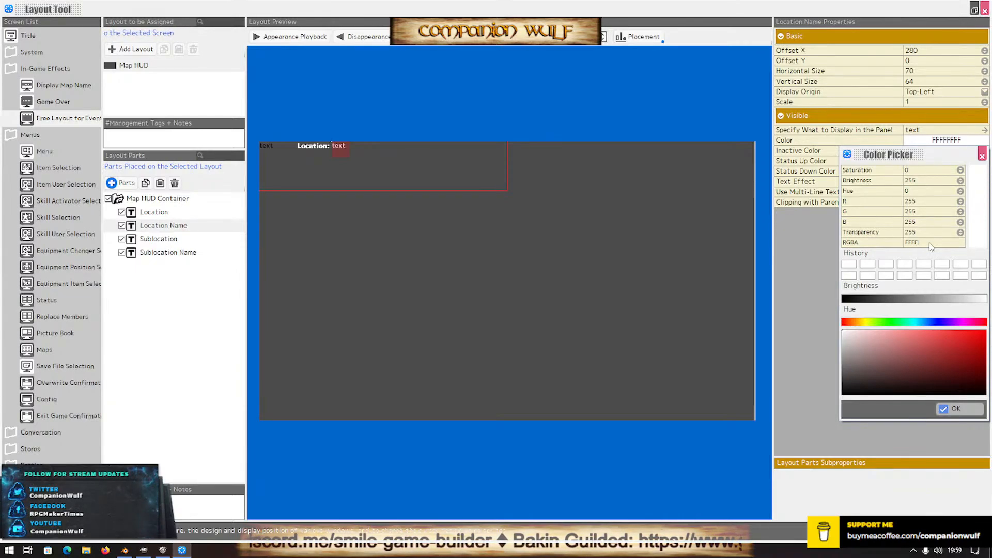
{"action": "type", "text": "FFFF00FF"}
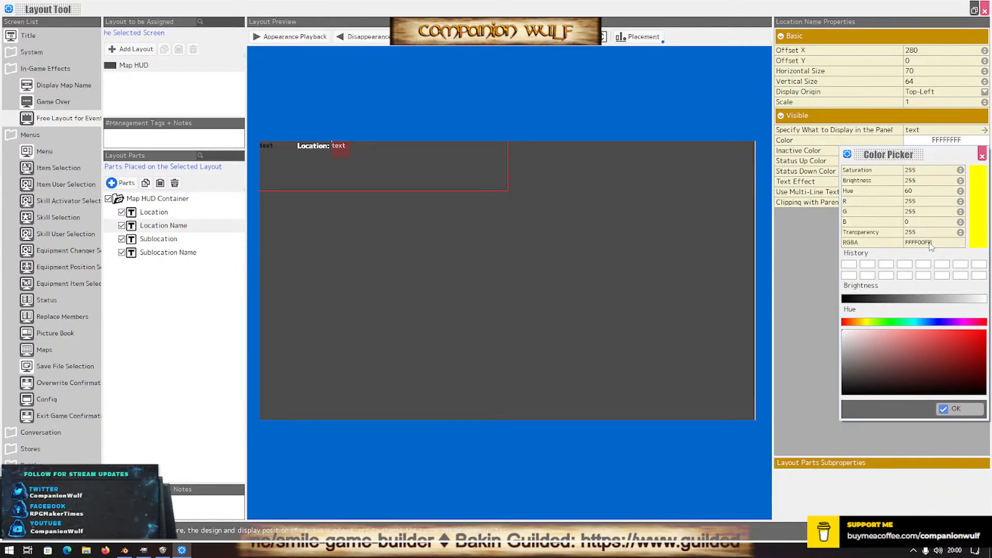
{"action": "key", "text": "Return"}
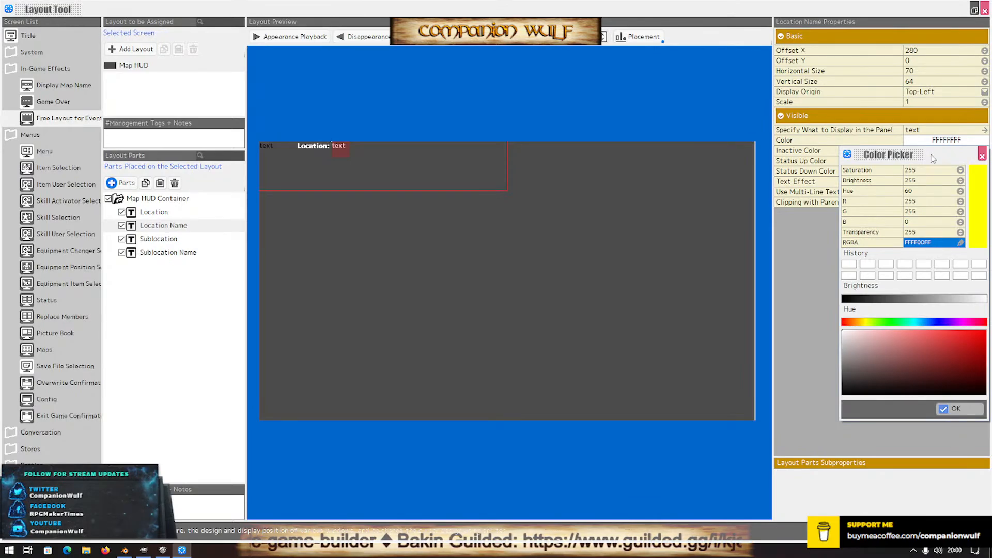
{"action": "left_click", "coordinate": [955, 410]}
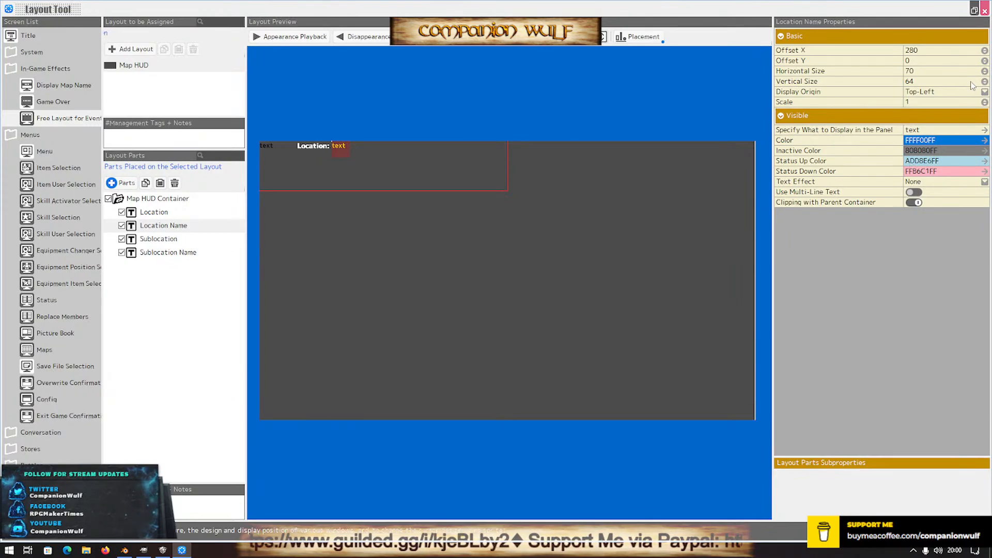
{"action": "left_click", "coordinate": [985, 101]}
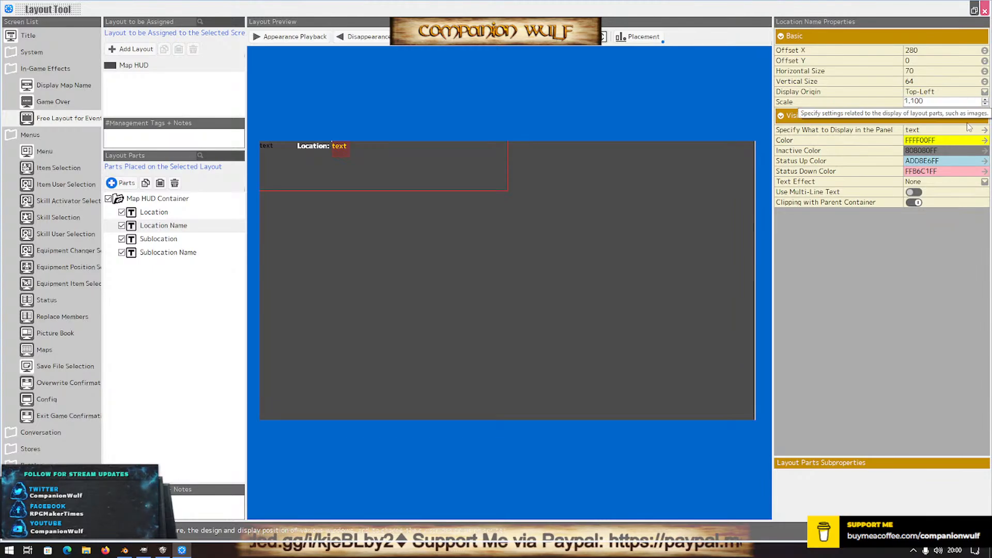
Replace the Location Name panel's displayed text with a special format code beginning with \m
{"action": "left_click", "coordinate": [925, 133]}
{"action": "left_click", "coordinate": [926, 133]}
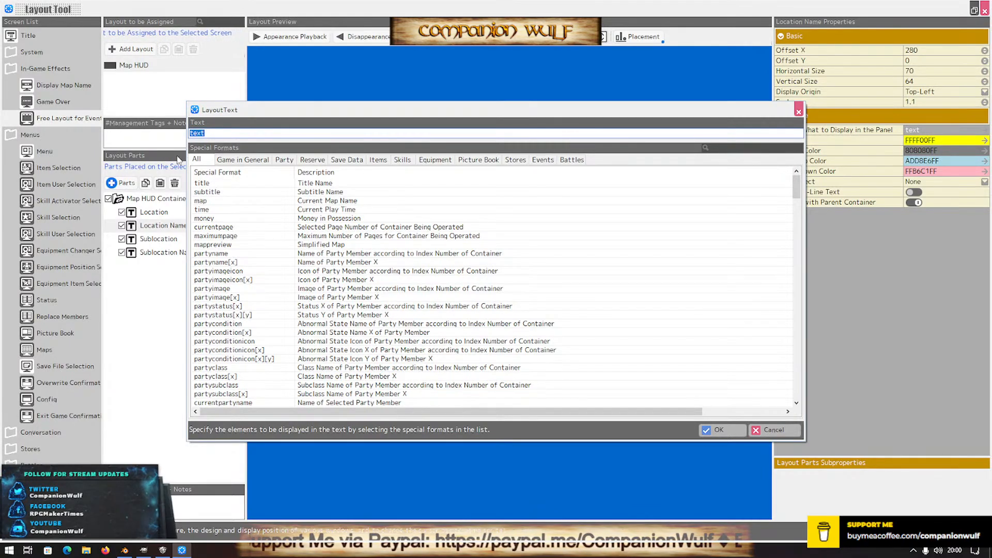
{"action": "type", "text": "\\"}
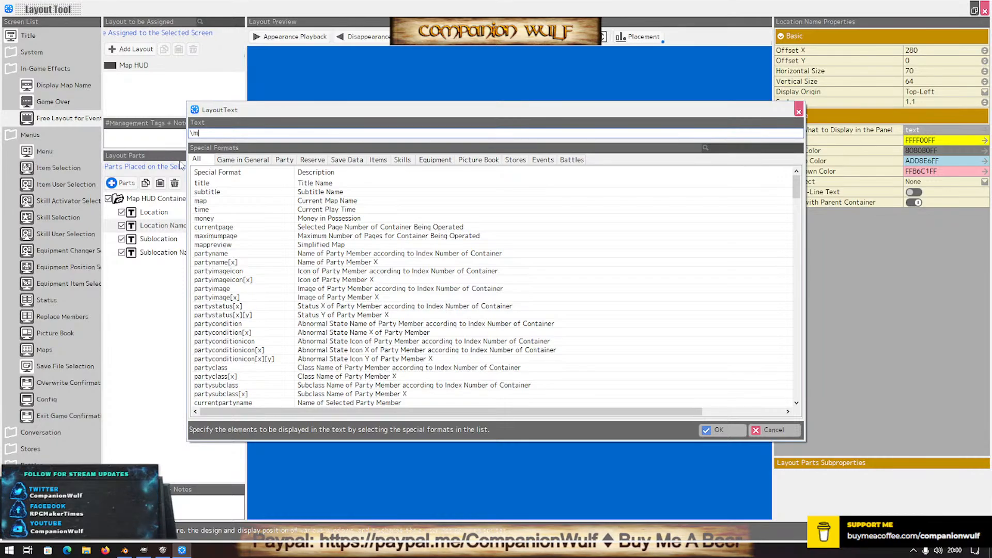
Set the Location Name part's display text to the special format \map
{"action": "type", "text": "map"}
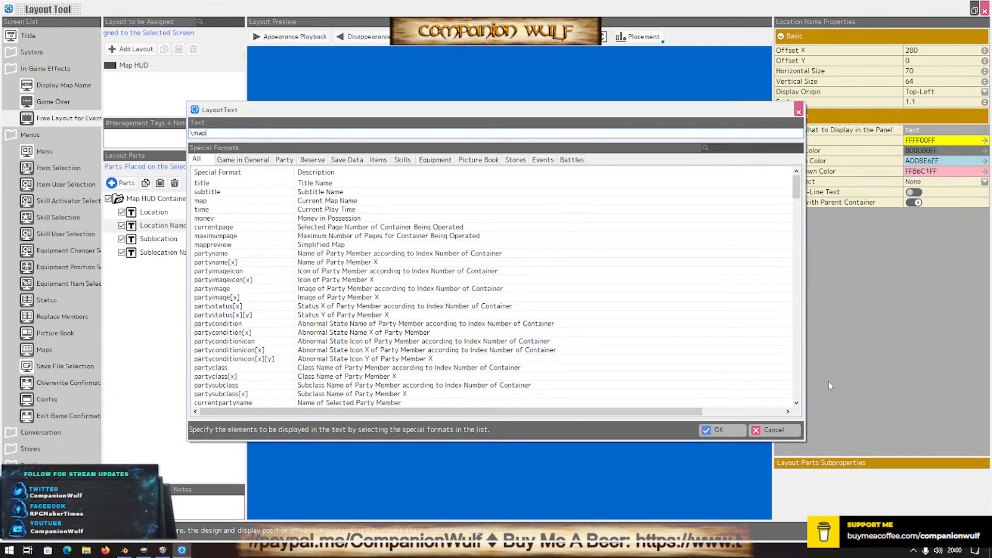
{"action": "left_click", "coordinate": [730, 430]}
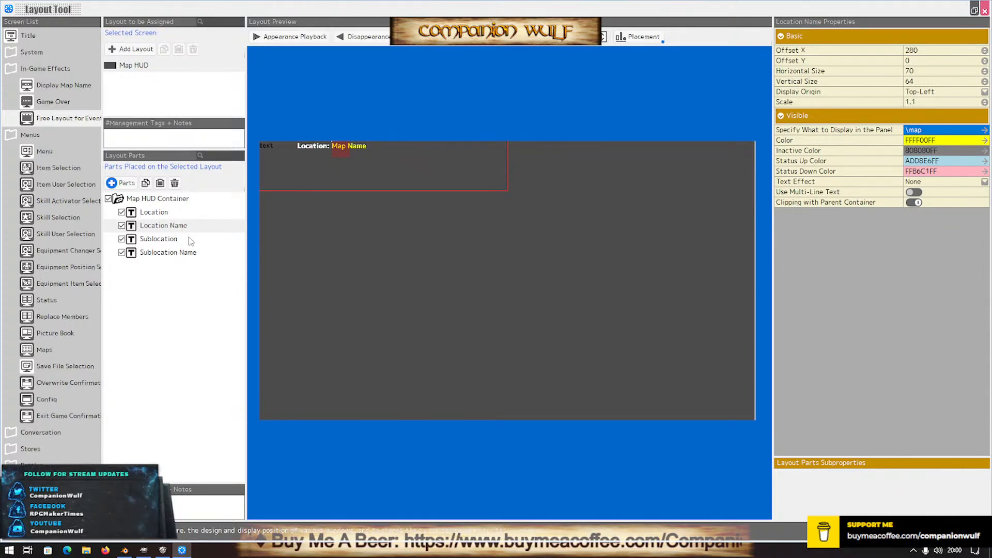
Position the Sublocation text part at Offset X 146 and Offset Y 38
{"action": "left_click", "coordinate": [162, 241]}
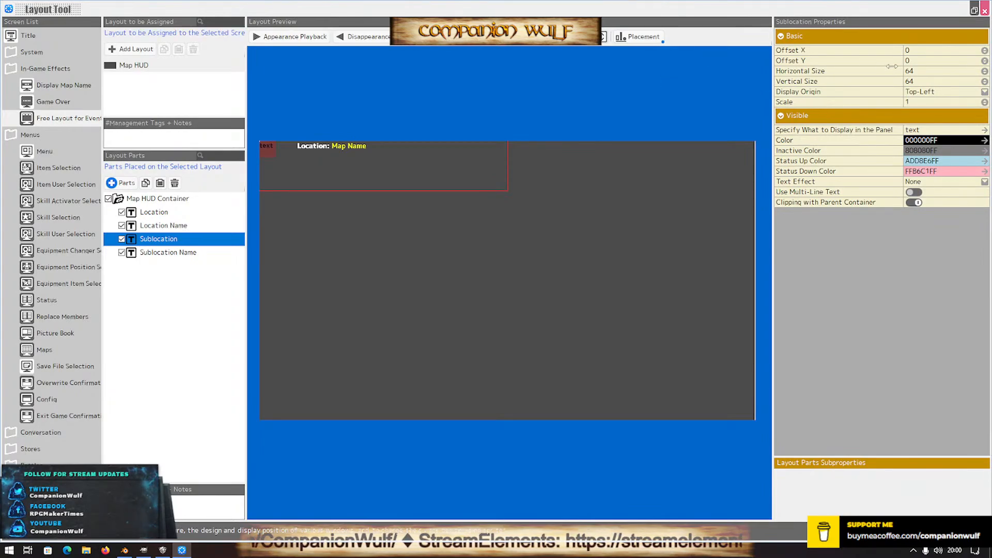
{"action": "left_click", "coordinate": [913, 50]}
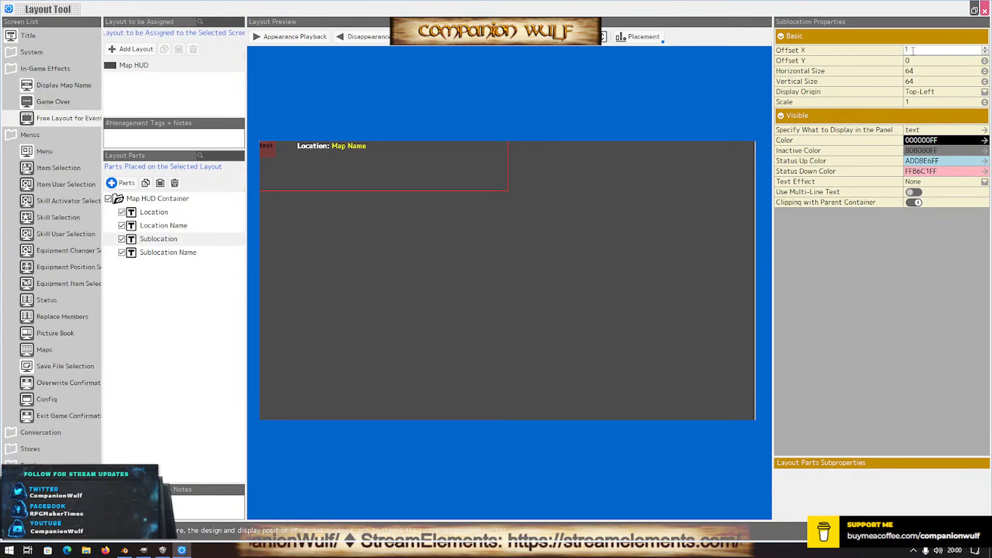
{"action": "type", "text": "146"}
{"action": "key", "text": "Return"}
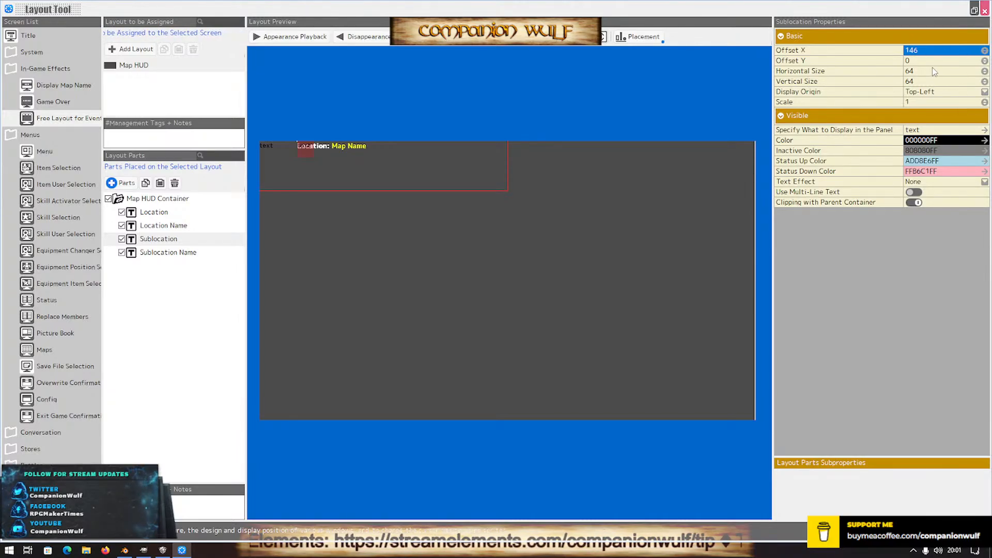
{"action": "left_click", "coordinate": [920, 62]}
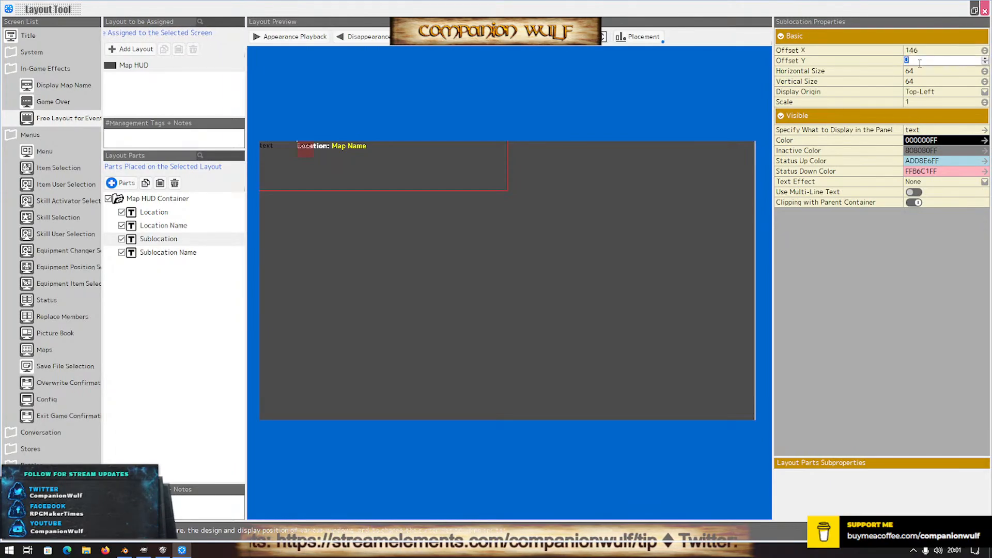
{"action": "type", "text": "32"}
{"action": "key", "text": "Return"}
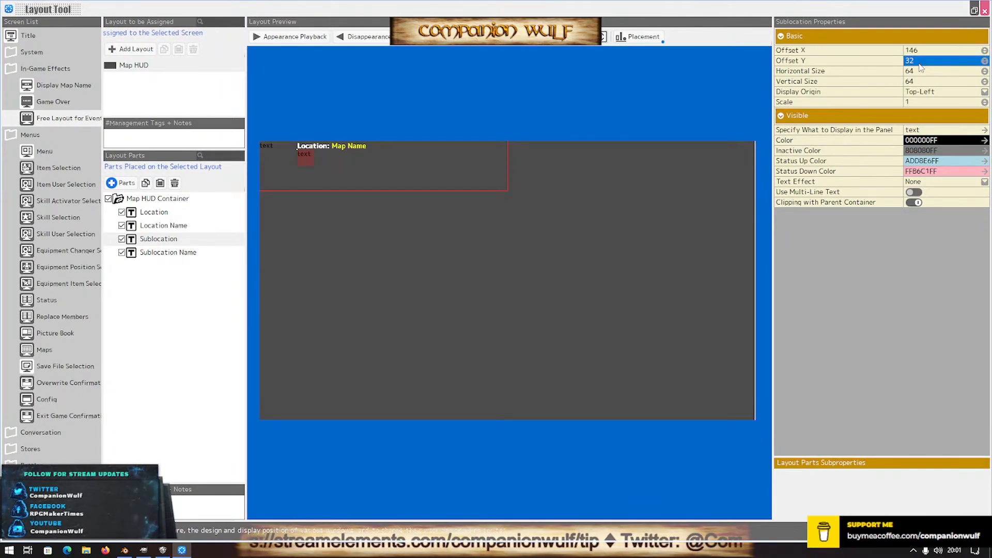
{"action": "left_click", "coordinate": [920, 63]}
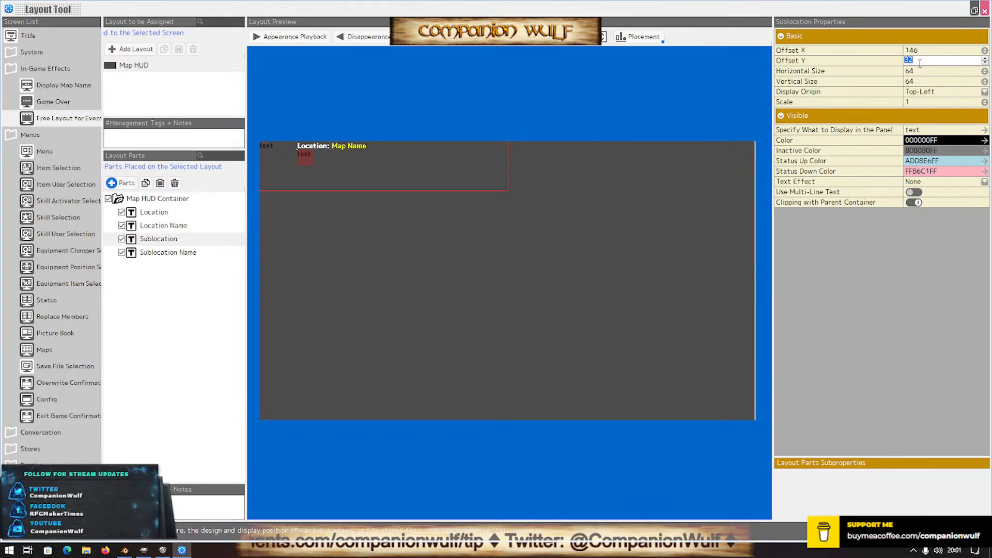
{"action": "type", "text": "38"}
{"action": "key", "text": "Return"}
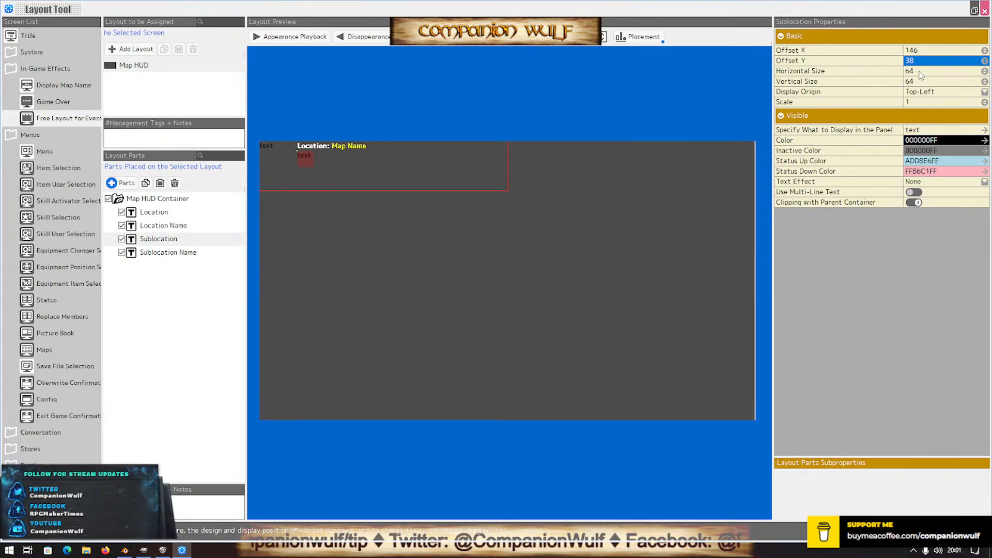
Resize the Sublocation part to a horizontal size of 800 and a vertical size of 70
{"action": "left_click", "coordinate": [921, 70]}
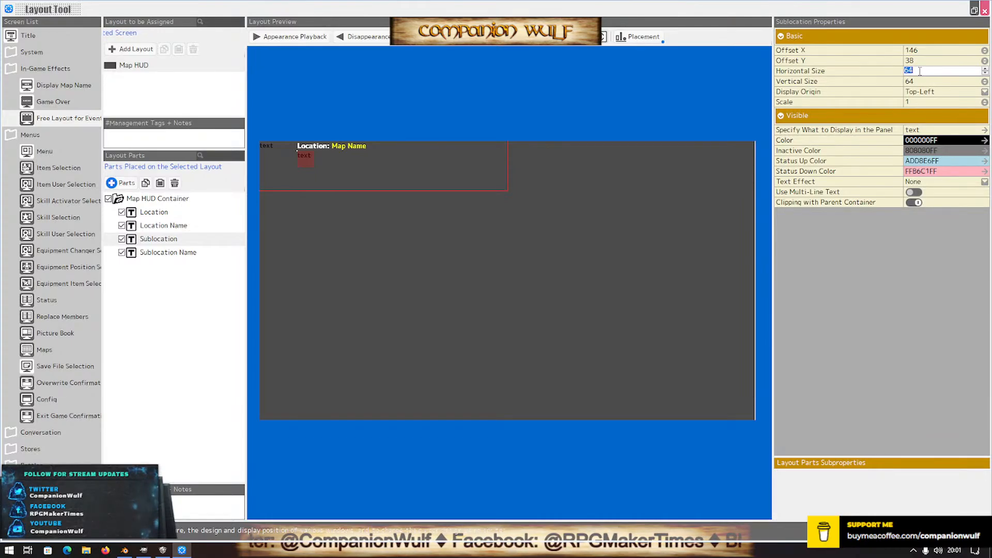
{"action": "type", "text": "8000"}
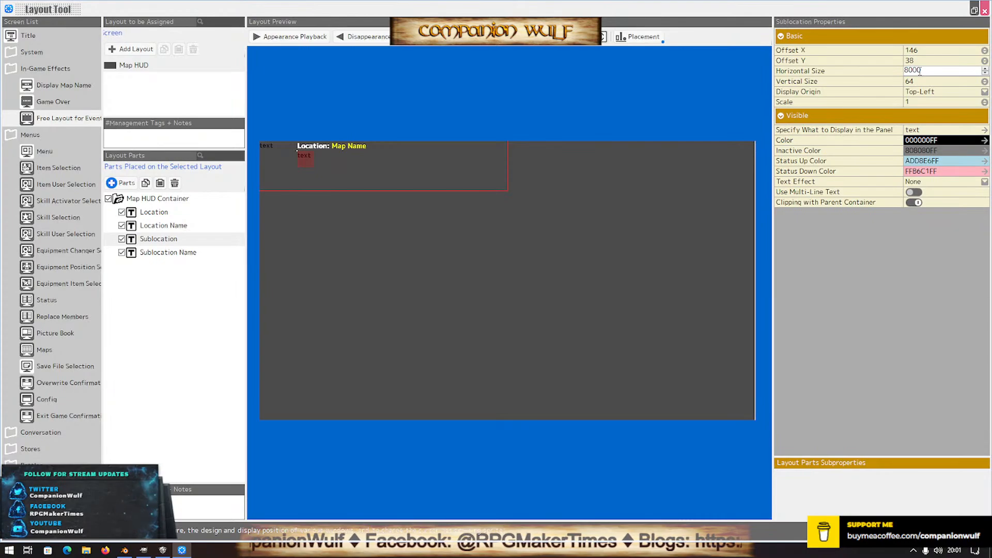
{"action": "key", "text": "BackSpace"}
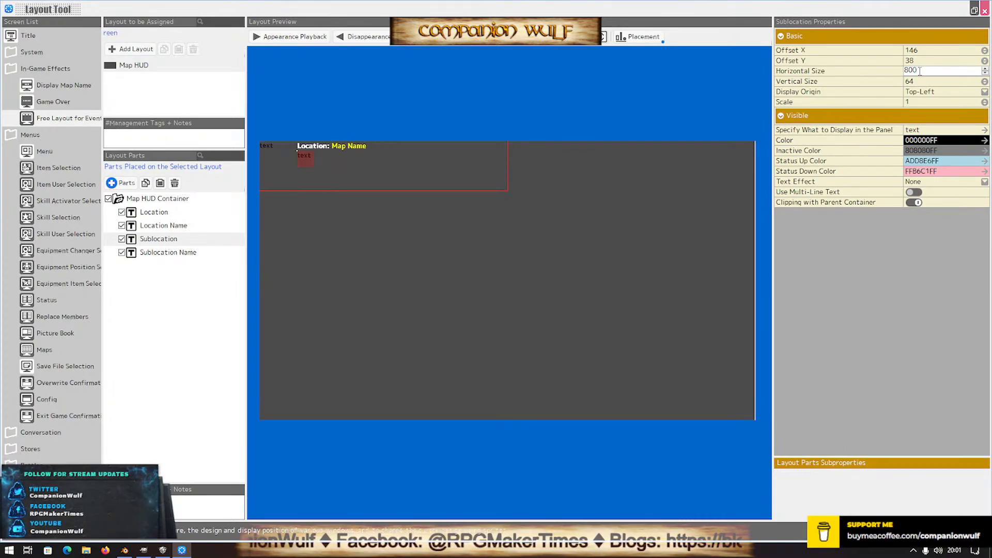
{"action": "key", "text": "Return"}
{"action": "left_click", "coordinate": [919, 81]}
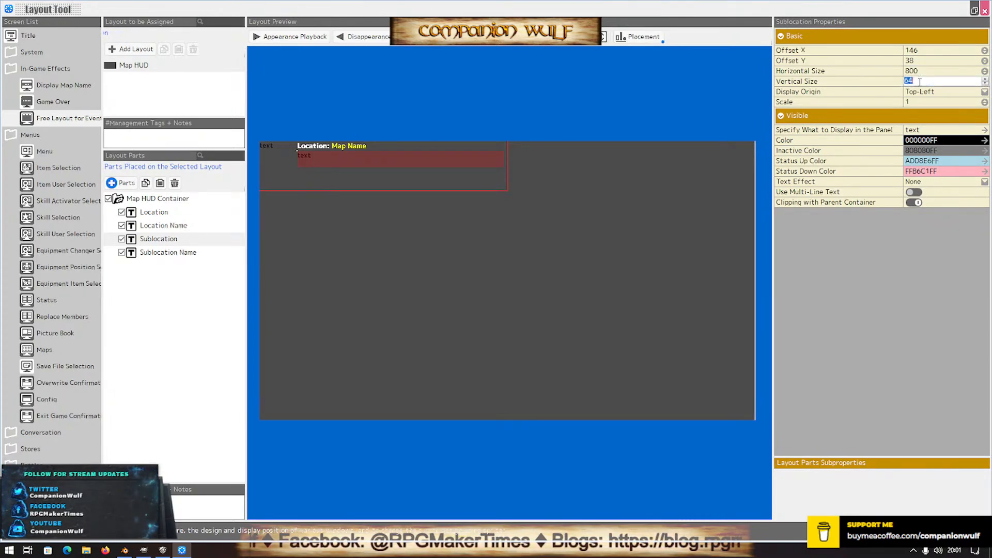
{"action": "type", "text": "70"}
{"action": "key", "text": "Return"}
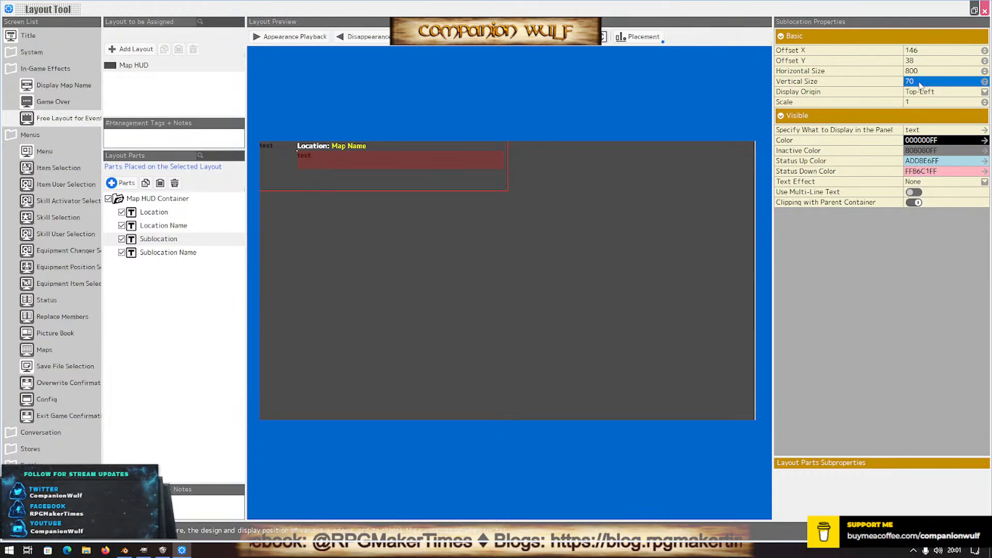
Make the Sublocation part display the text "Sublocation:"
{"action": "left_click", "coordinate": [926, 132]}
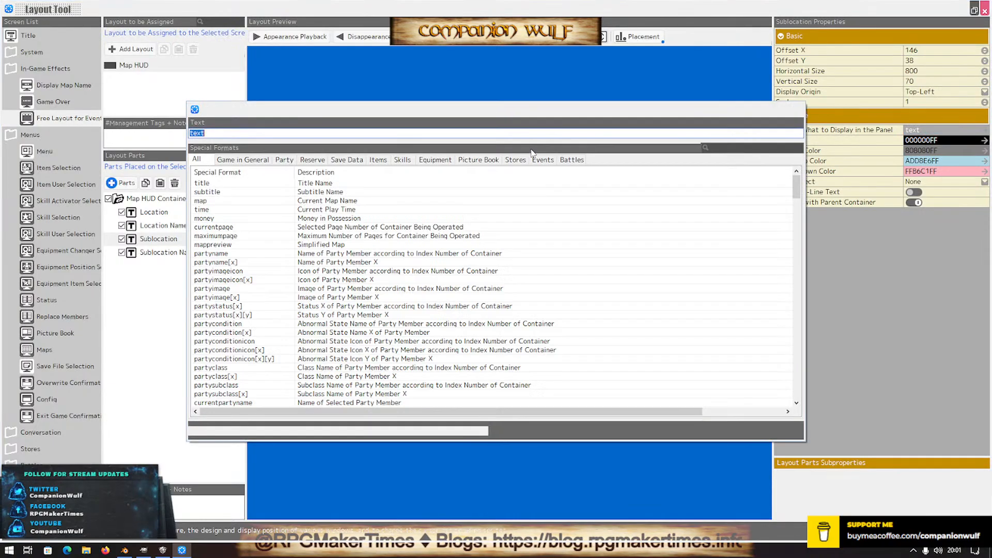
{"action": "type", "text": "S"}
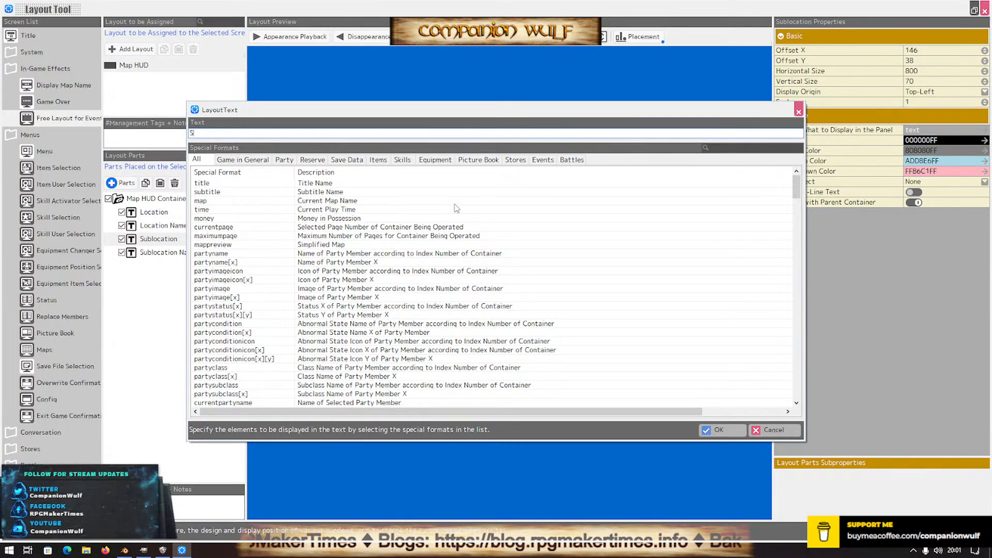
{"action": "type", "text": "ublocation:"}
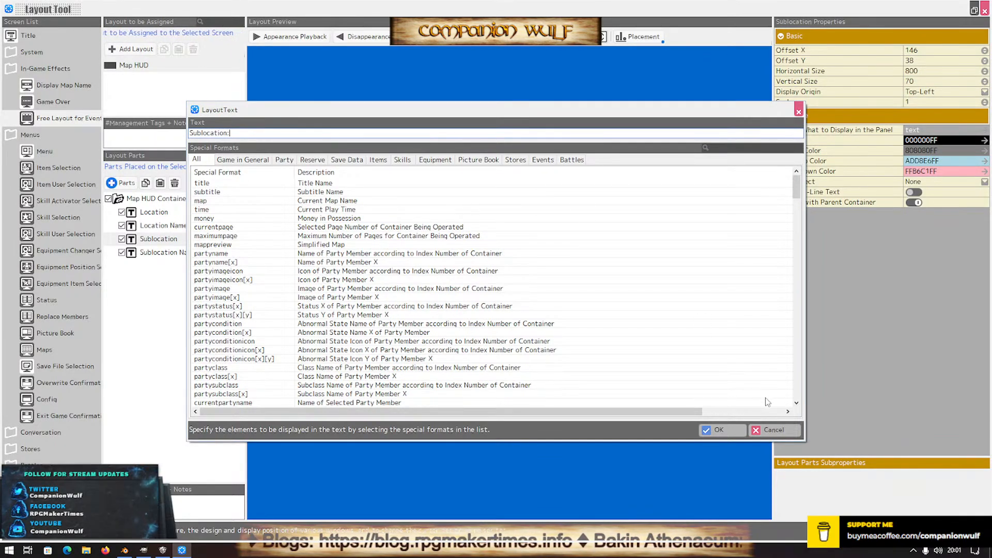
{"action": "left_click", "coordinate": [722, 430]}
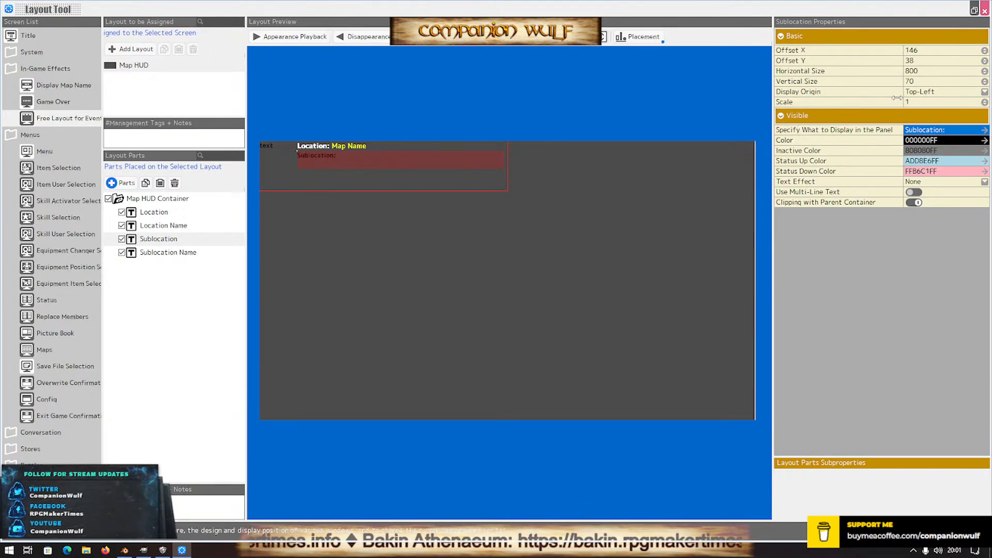
Colour the Sublocation text white (FFFFFFFF) and set its text effect to Use Bold
{"action": "left_click", "coordinate": [965, 142]}
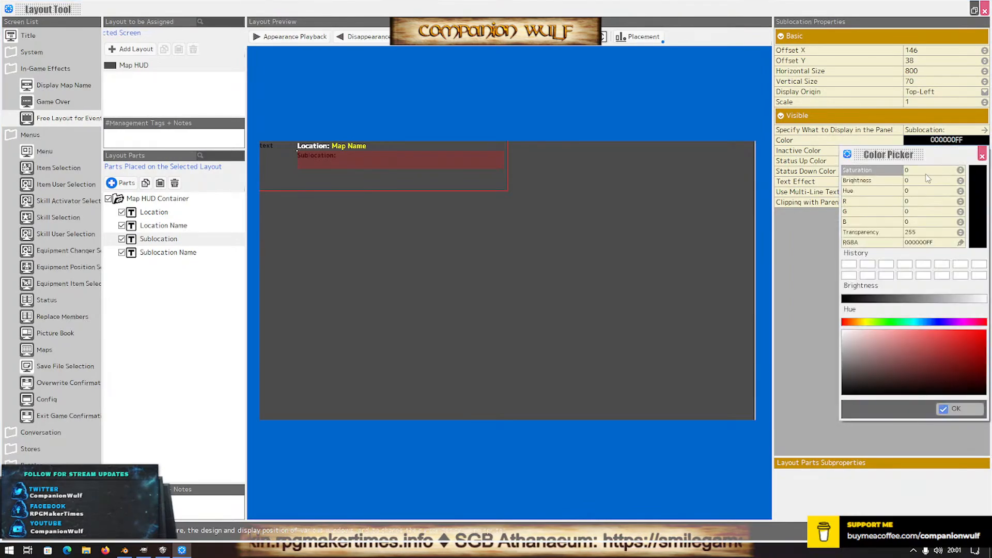
{"action": "left_click", "coordinate": [849, 265]}
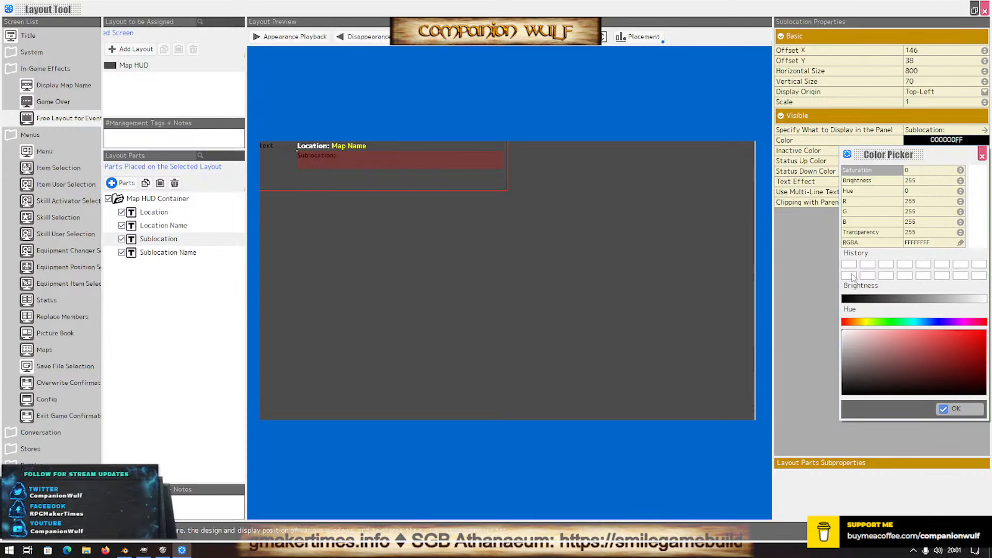
{"action": "left_click", "coordinate": [957, 409]}
{"action": "left_click", "coordinate": [953, 183]}
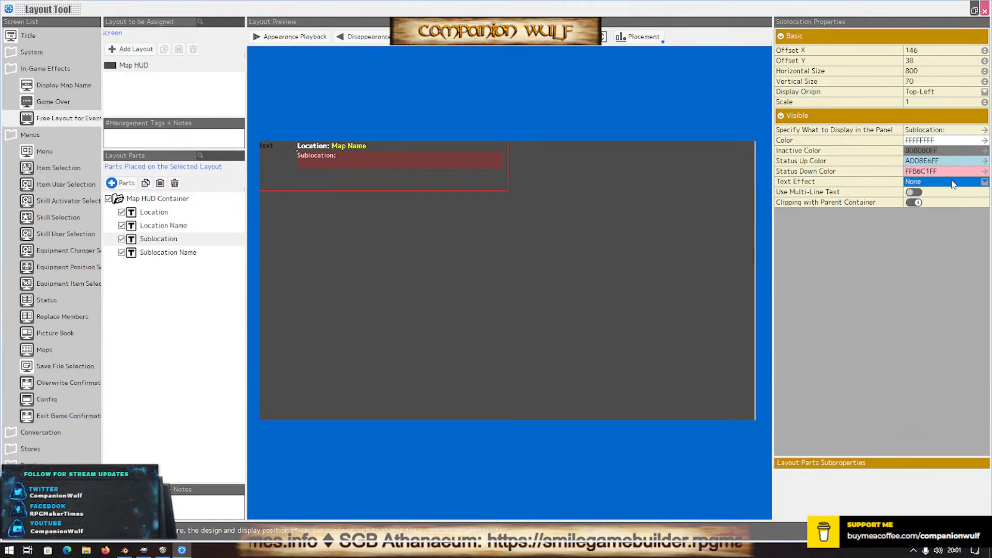
{"action": "left_click", "coordinate": [956, 186]}
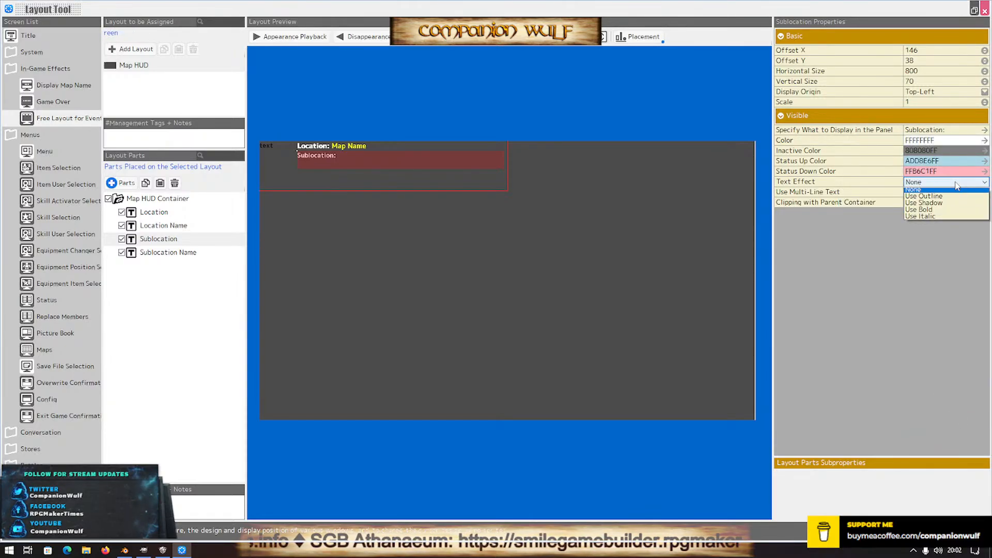
{"action": "left_click", "coordinate": [939, 211]}
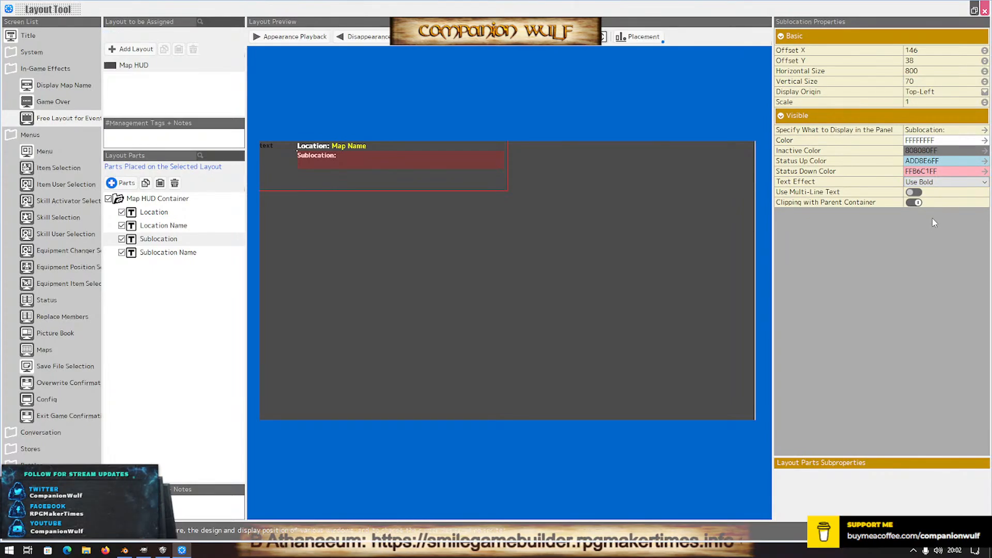
Check the Sublocation part's properties and set the Sublocation Name part's vertical size to 70
{"action": "left_click", "coordinate": [176, 254]}
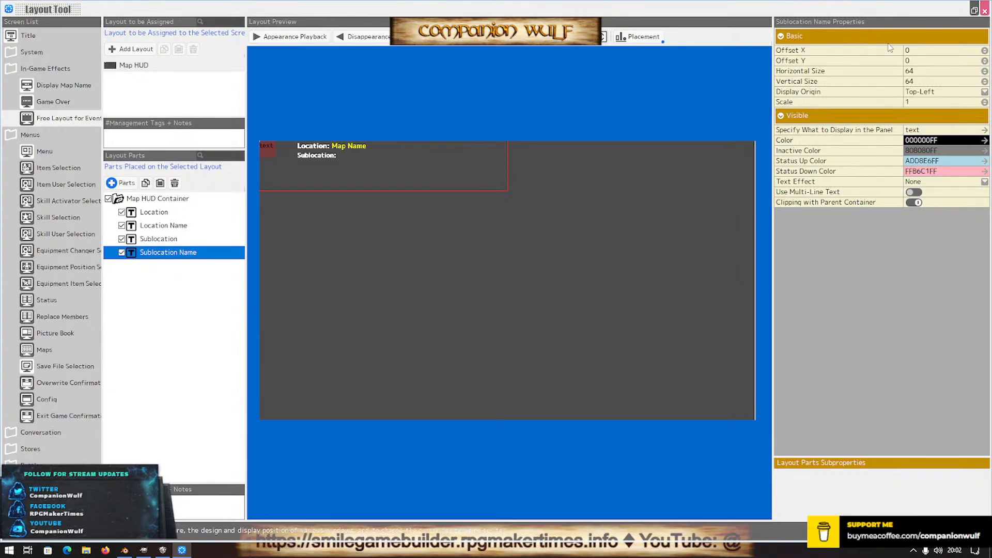
{"action": "left_click", "coordinate": [916, 51]}
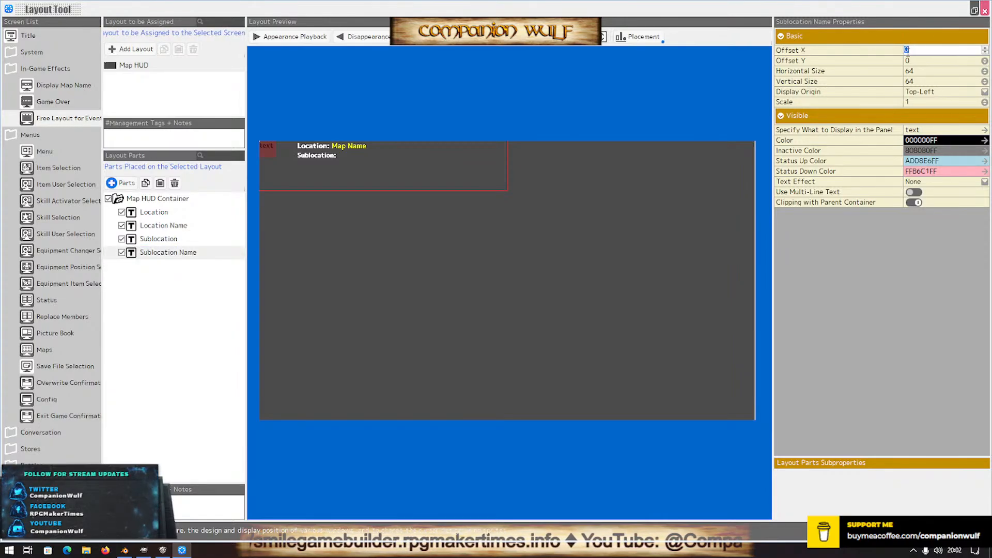
{"action": "left_click", "coordinate": [918, 61]}
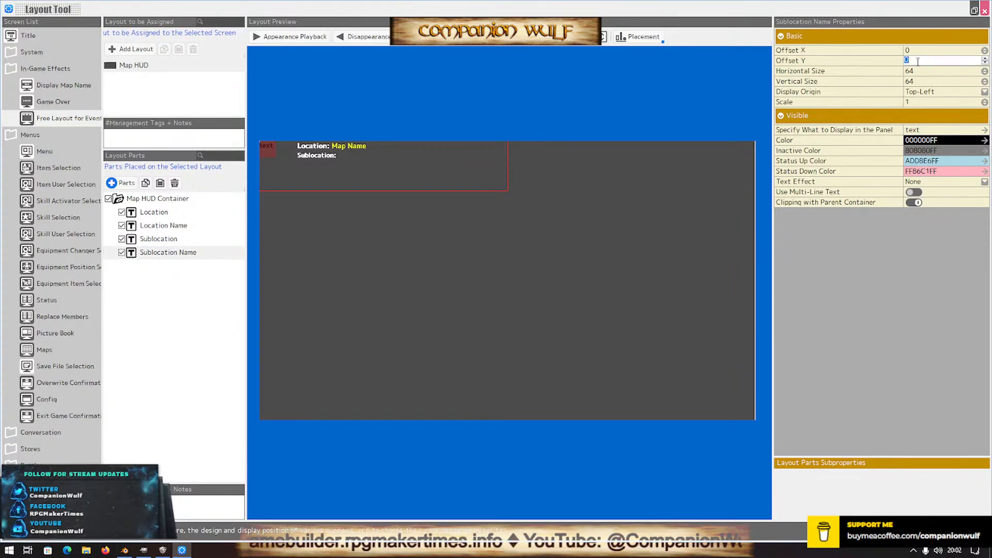
{"action": "left_click", "coordinate": [154, 240]}
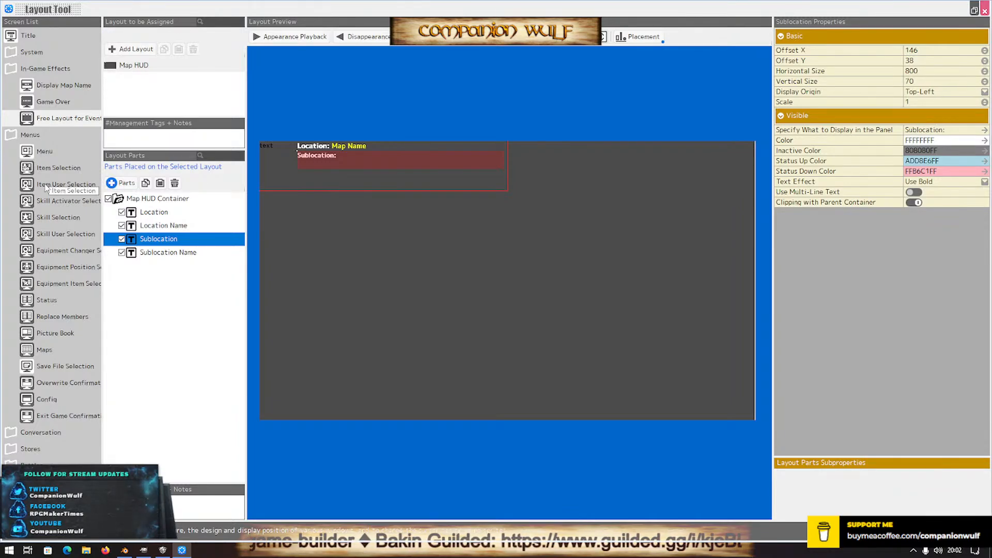
{"action": "left_click", "coordinate": [139, 252]}
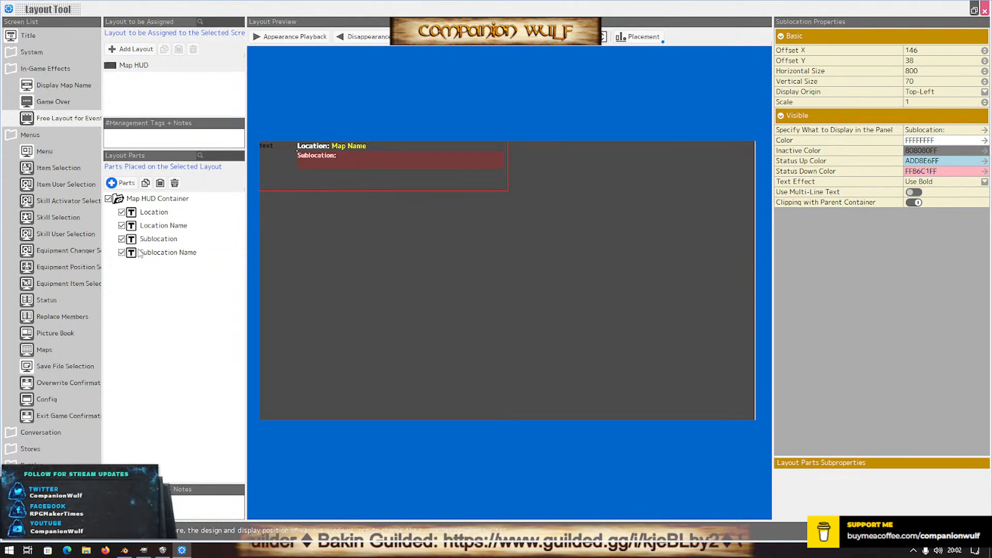
{"action": "left_click", "coordinate": [921, 81]}
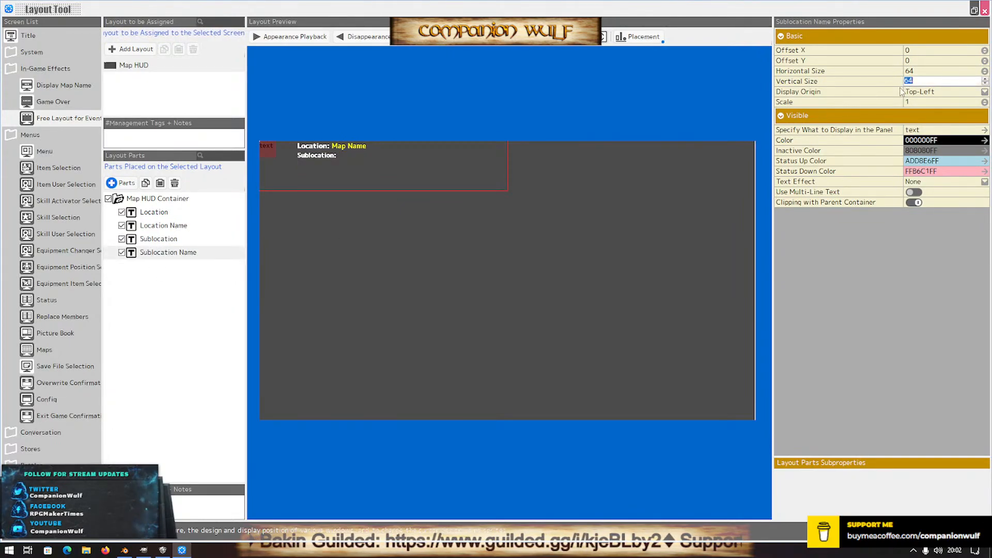
{"action": "type", "text": "7"}
{"action": "key", "text": "Return"}
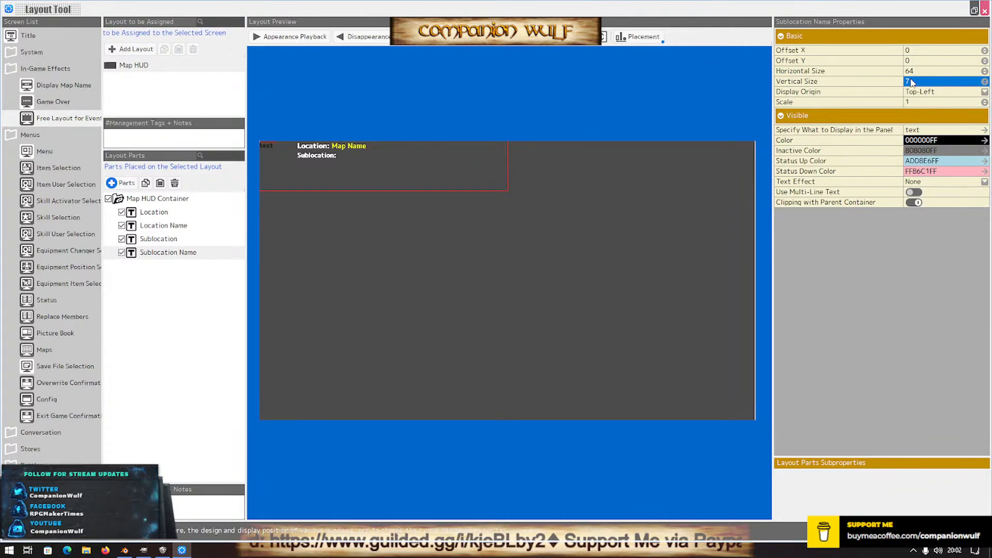
{"action": "left_click", "coordinate": [910, 80]}
{"action": "type", "text": "70"}
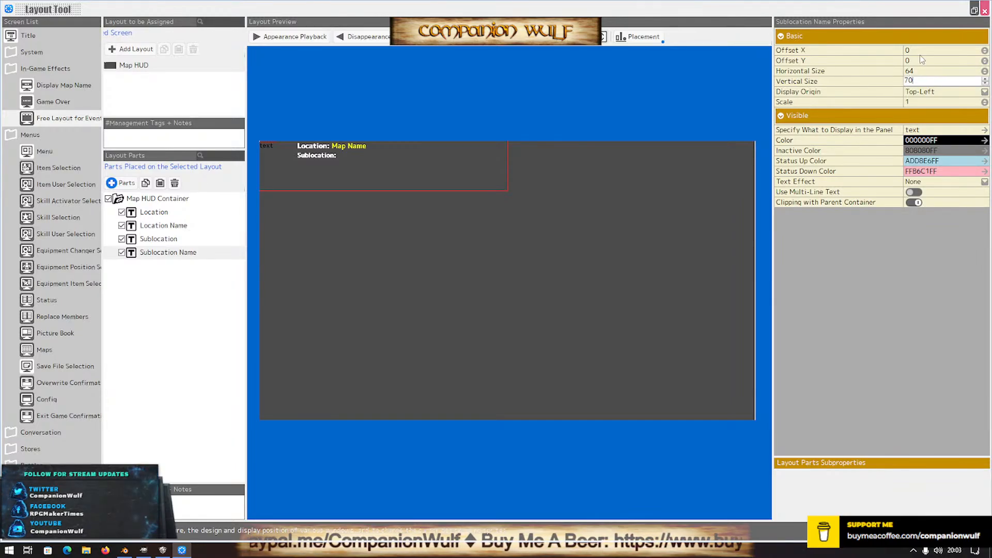
{"action": "left_click", "coordinate": [927, 72]}
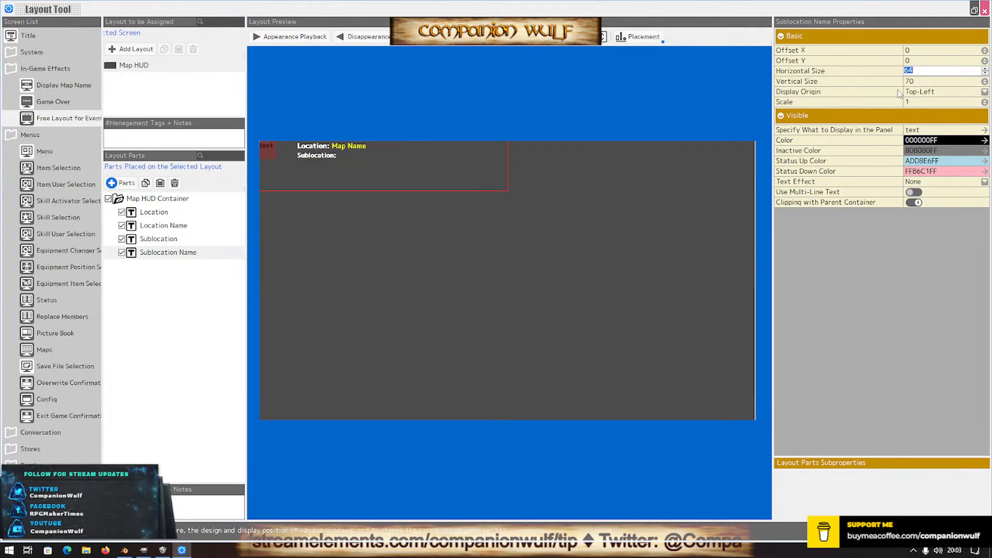
Try Offset X values of 300, 310, 320 and 318 for the Sublocation Name part
{"action": "left_click", "coordinate": [929, 52]}
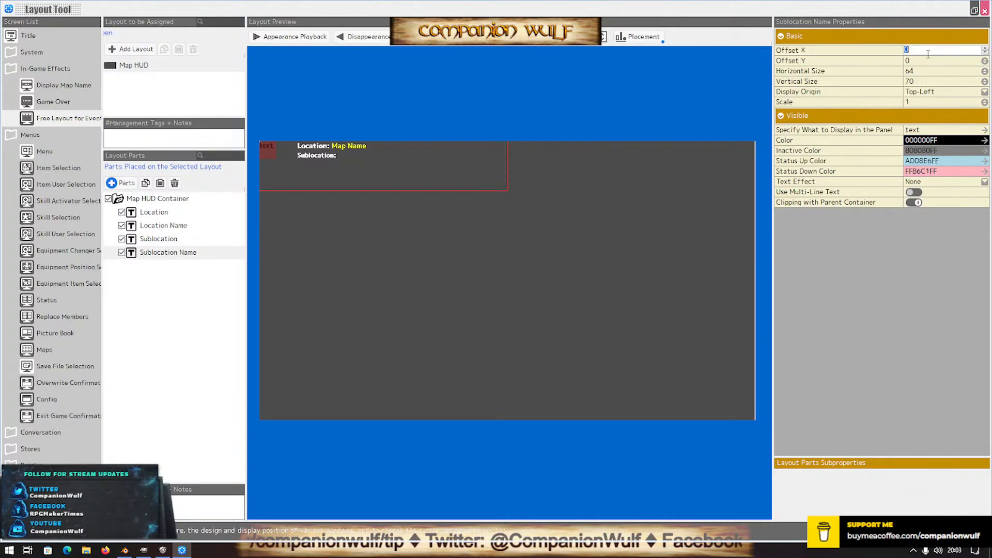
{"action": "type", "text": "300"}
{"action": "key", "text": "Return"}
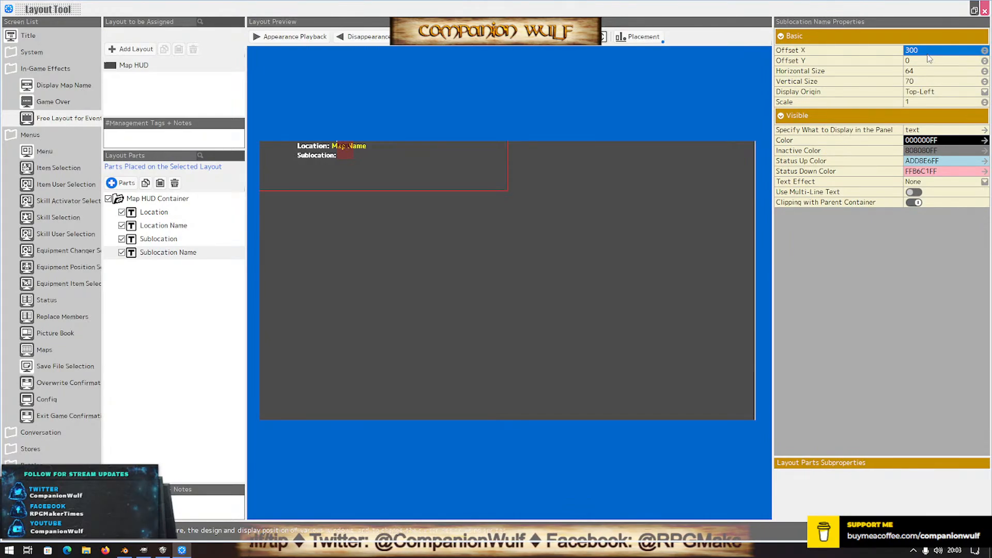
{"action": "left_click", "coordinate": [929, 53]}
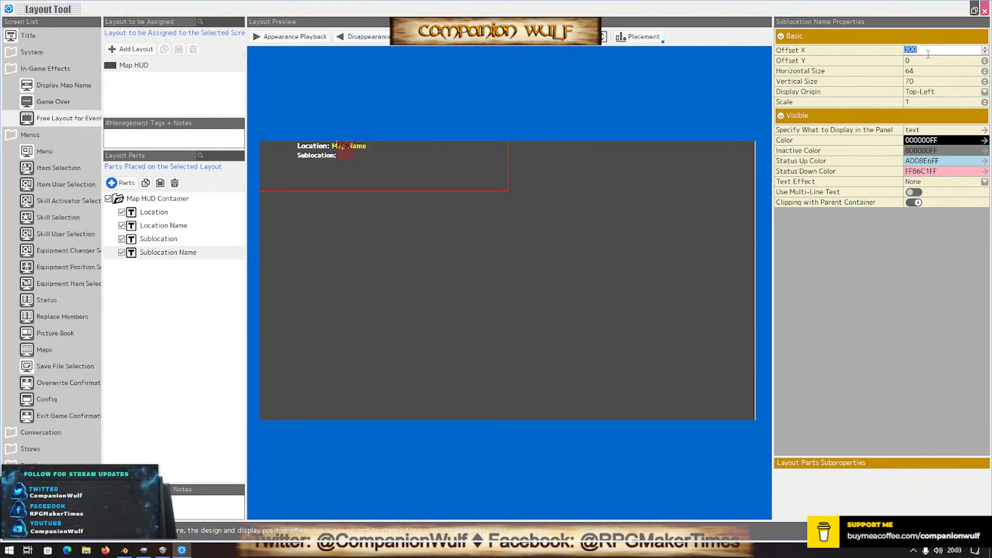
{"action": "type", "text": "31"}
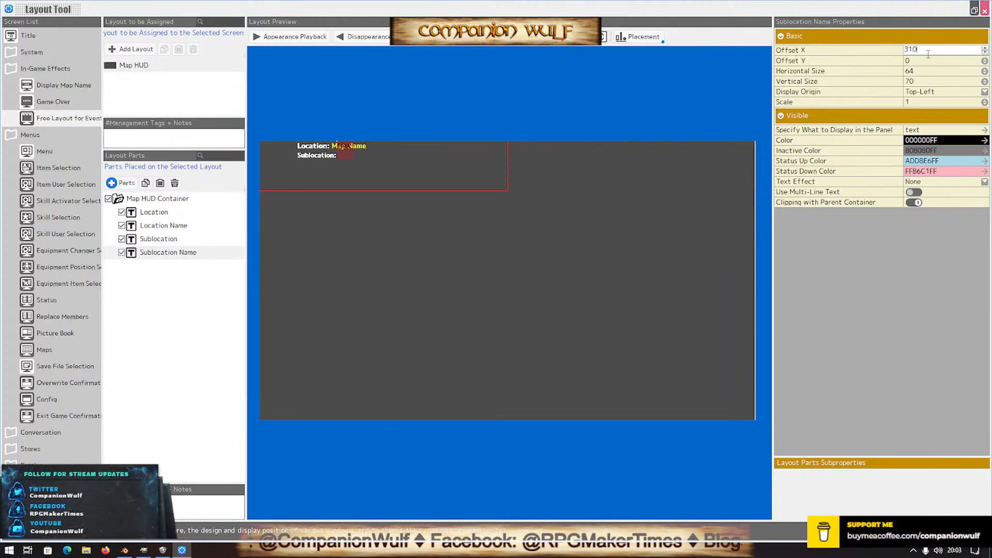
{"action": "type", "text": "0"}
{"action": "key", "text": "Return"}
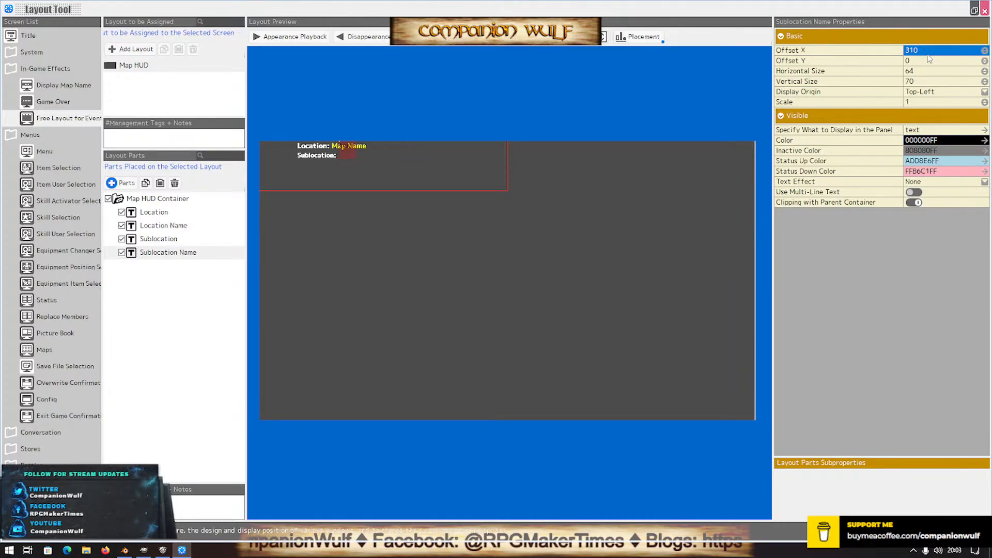
{"action": "left_click", "coordinate": [929, 54]}
{"action": "type", "text": "320"}
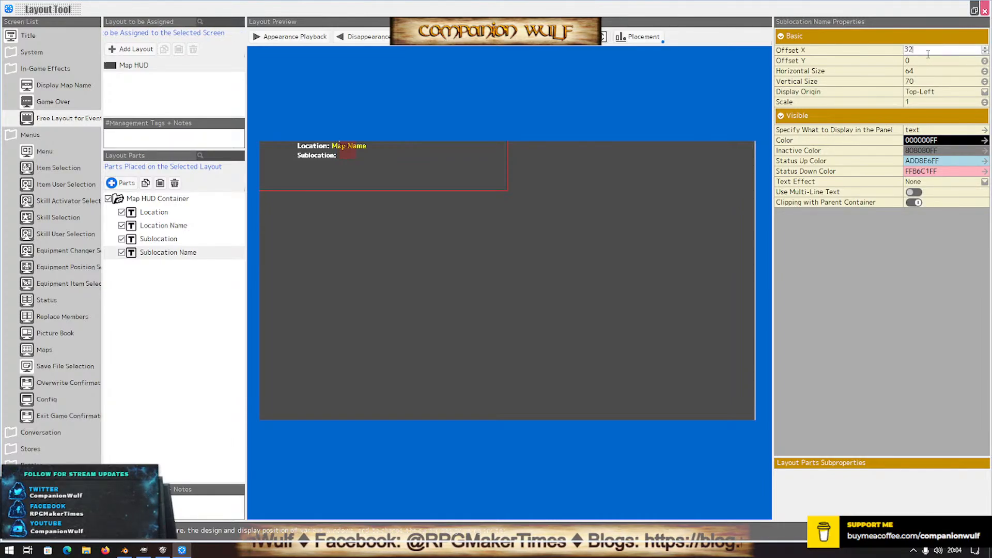
{"action": "key", "text": "Return"}
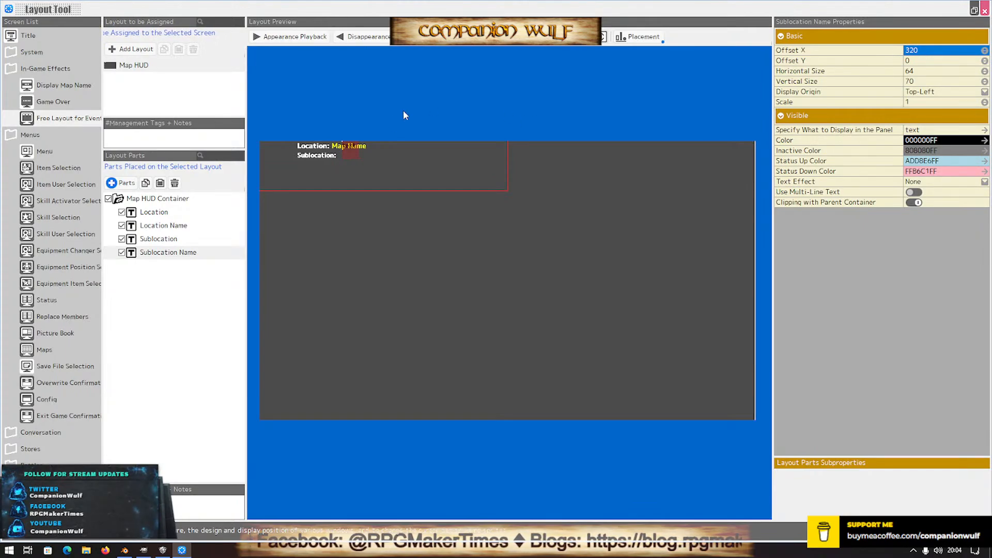
{"action": "left_click", "coordinate": [926, 52]}
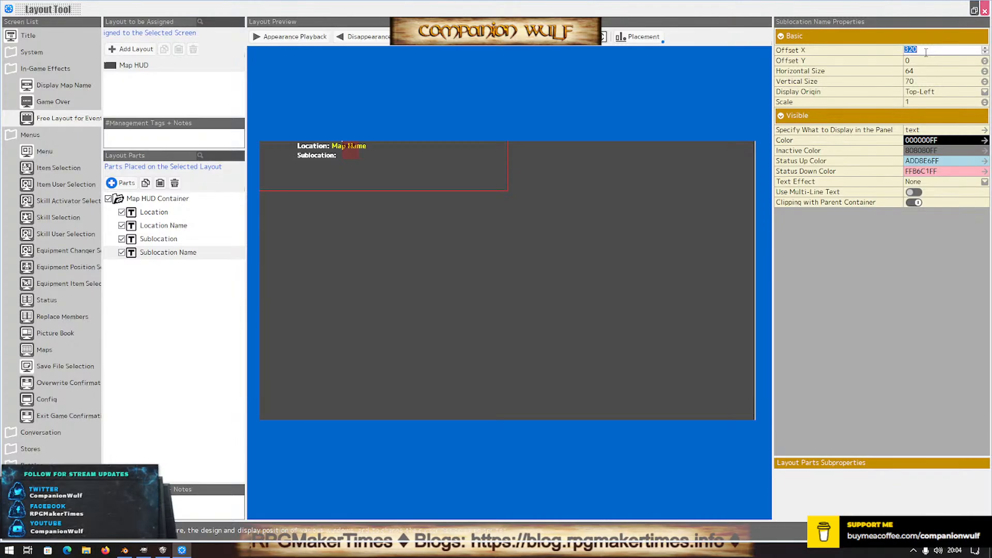
{"action": "type", "text": "318"}
{"action": "key", "text": "Return"}
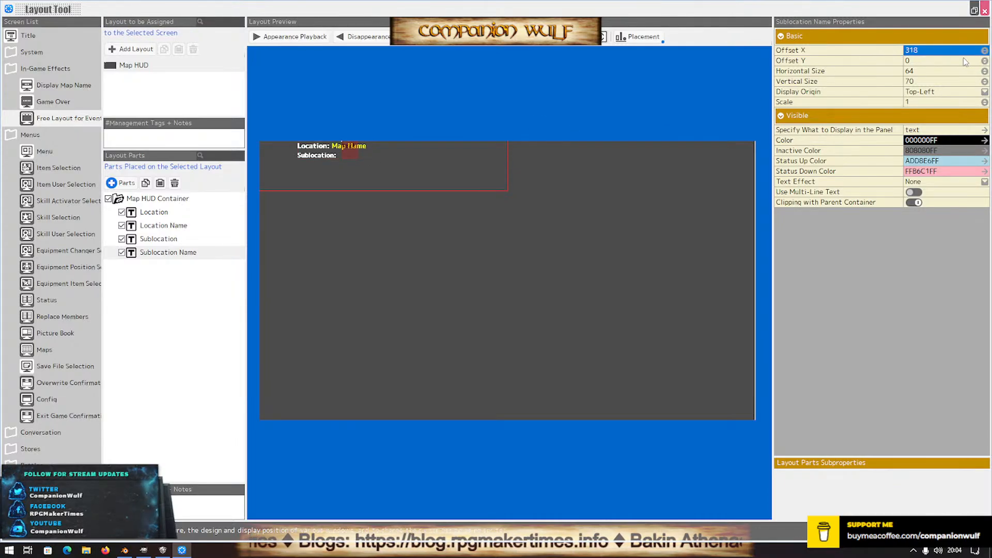
Position the Sublocation Name part at Offset X 315 and Offset Y 32
{"action": "left_click", "coordinate": [986, 52]}
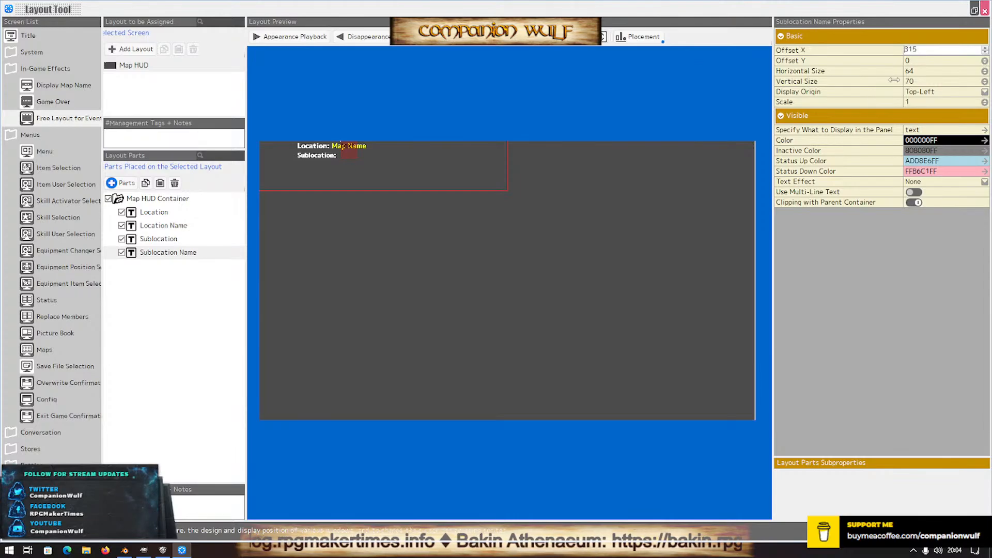
{"action": "left_click", "coordinate": [924, 61]}
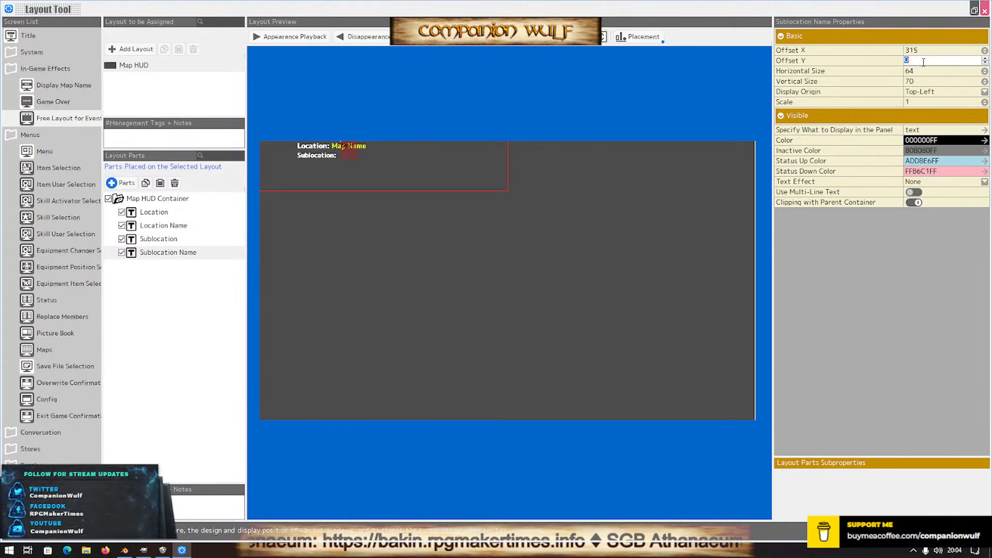
{"action": "key", "text": "Return"}
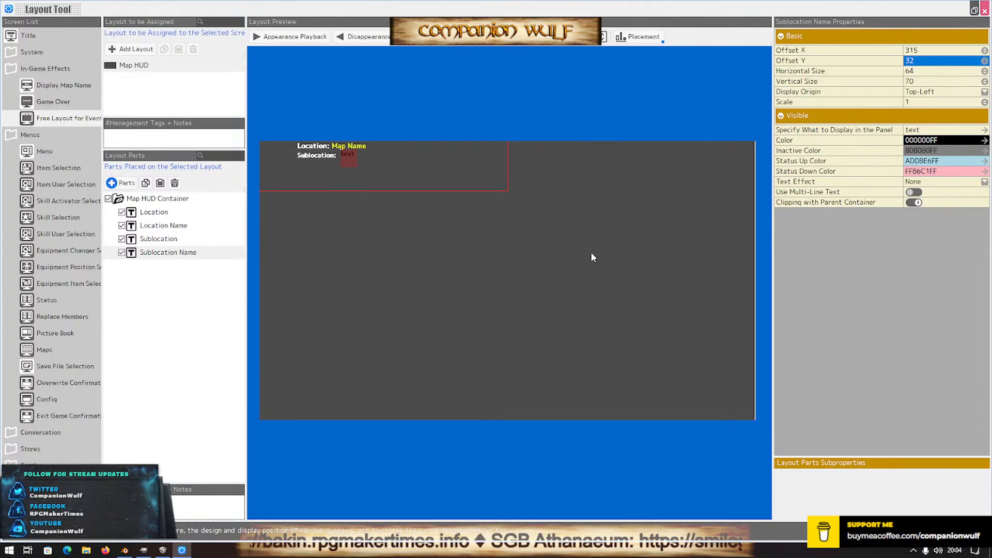
Check the Sublocation part's vertical offset and set the Sublocation Name part's Offset Y to 38
{"action": "left_click", "coordinate": [177, 240]}
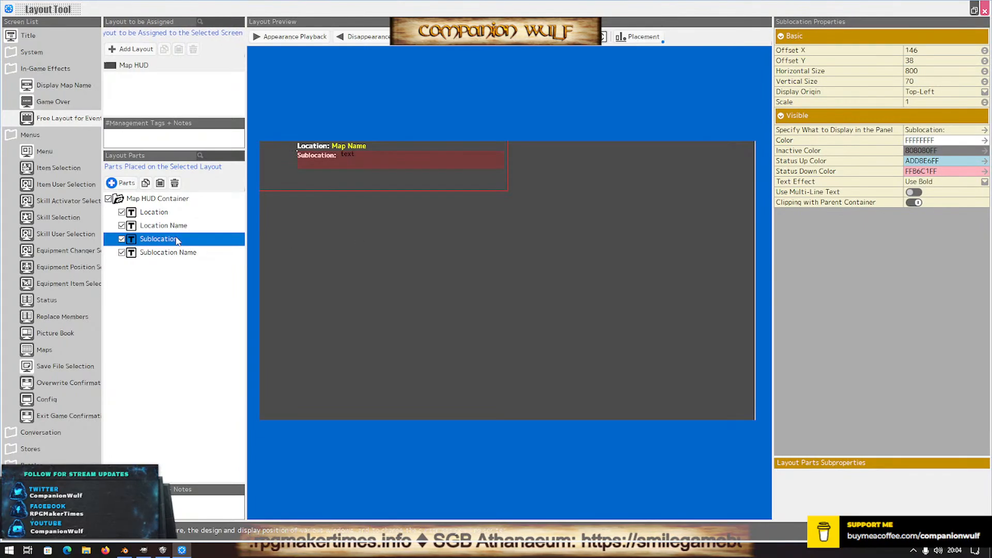
{"action": "left_click", "coordinate": [174, 253]}
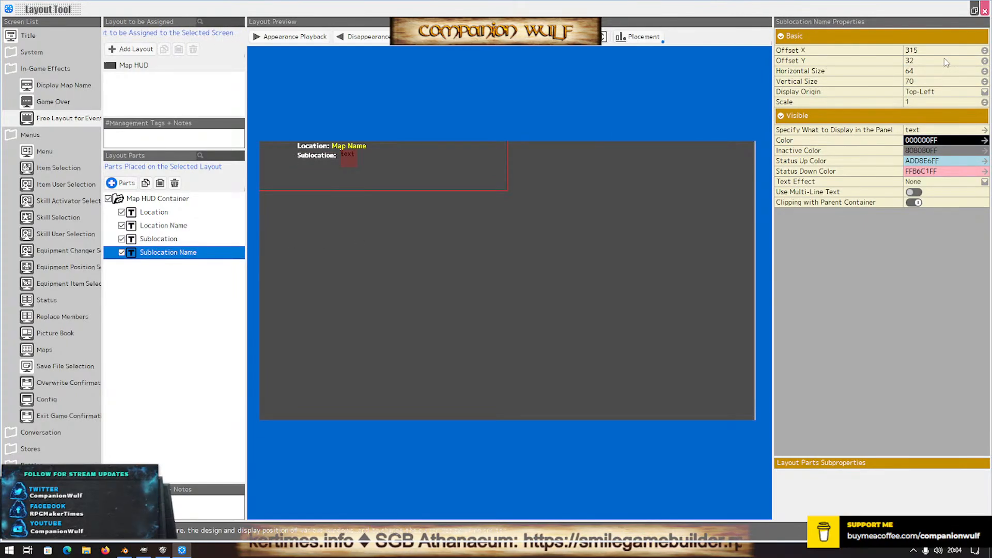
{"action": "left_click", "coordinate": [985, 60]}
{"action": "scroll", "coordinate": [986, 61], "scroll_direction": "up", "scroll_amount": 5}
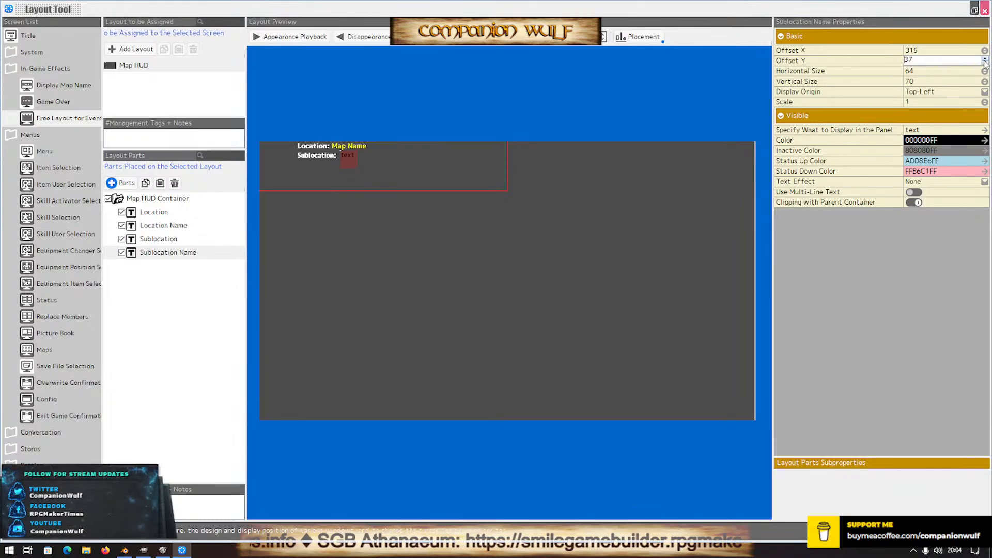
Set the Sublocation Name part's horizontal size to 800
{"action": "left_click", "coordinate": [907, 71]}
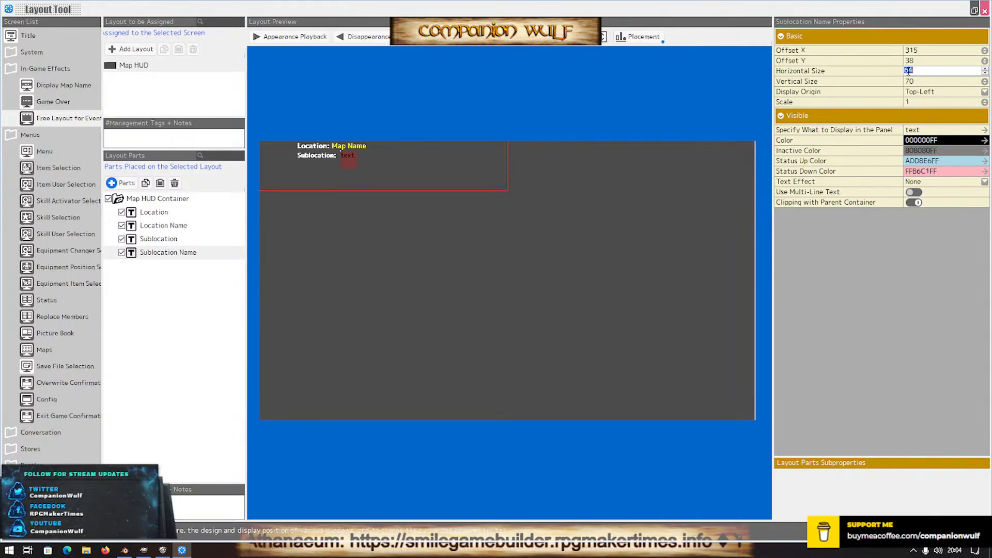
{"action": "type", "text": "800"}
{"action": "key", "text": "Return"}
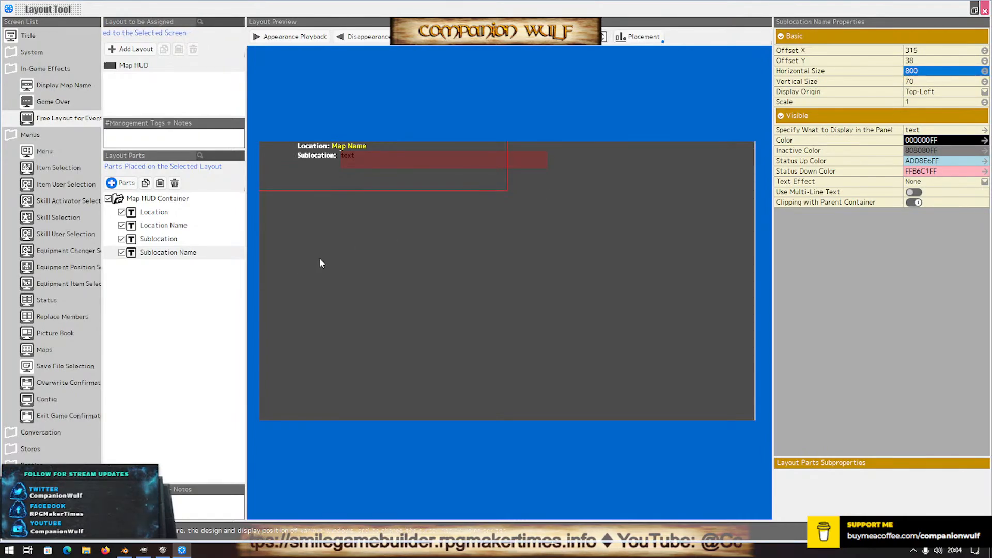
Resize the Location Name part to a vertical size of 70 and a horizontal size of 800
{"action": "left_click", "coordinate": [164, 231]}
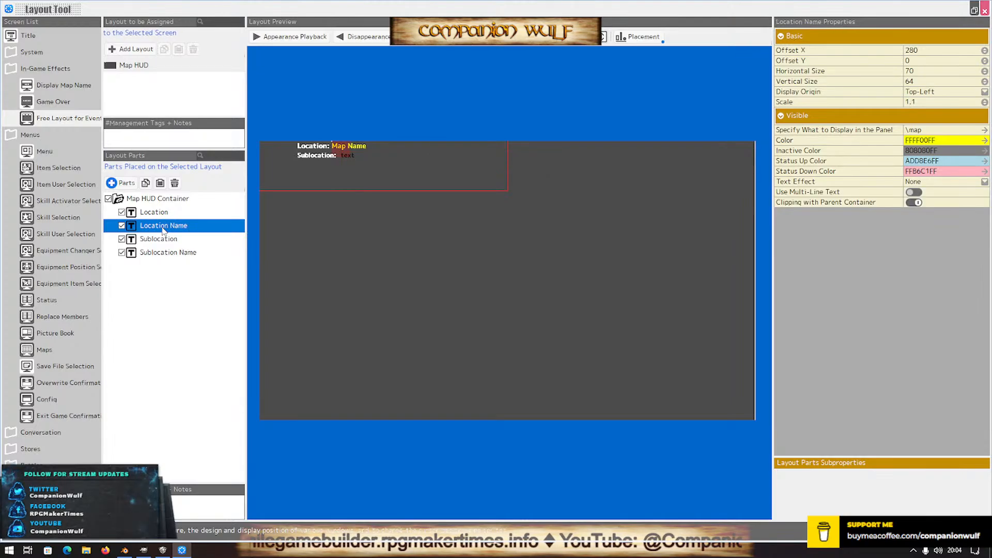
{"action": "left_click", "coordinate": [162, 216]}
{"action": "left_click", "coordinate": [162, 228]}
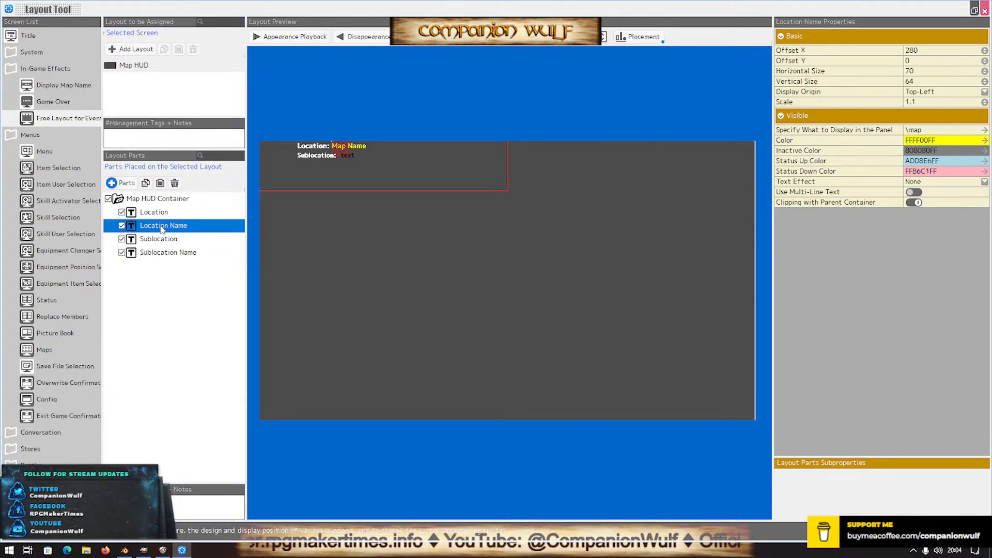
{"action": "double_click", "coordinate": [920, 81]}
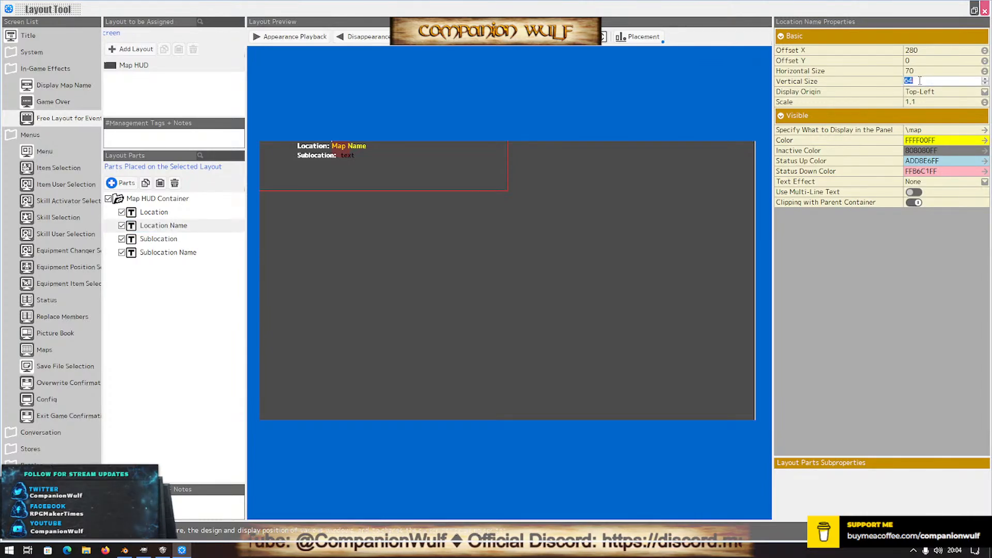
{"action": "key", "text": "Return"}
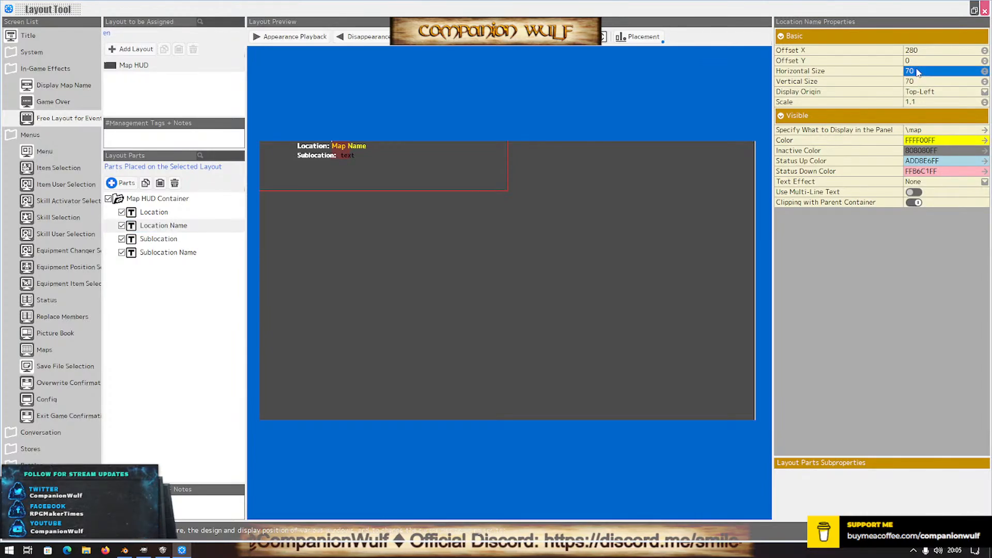
{"action": "double_click", "coordinate": [917, 70]}
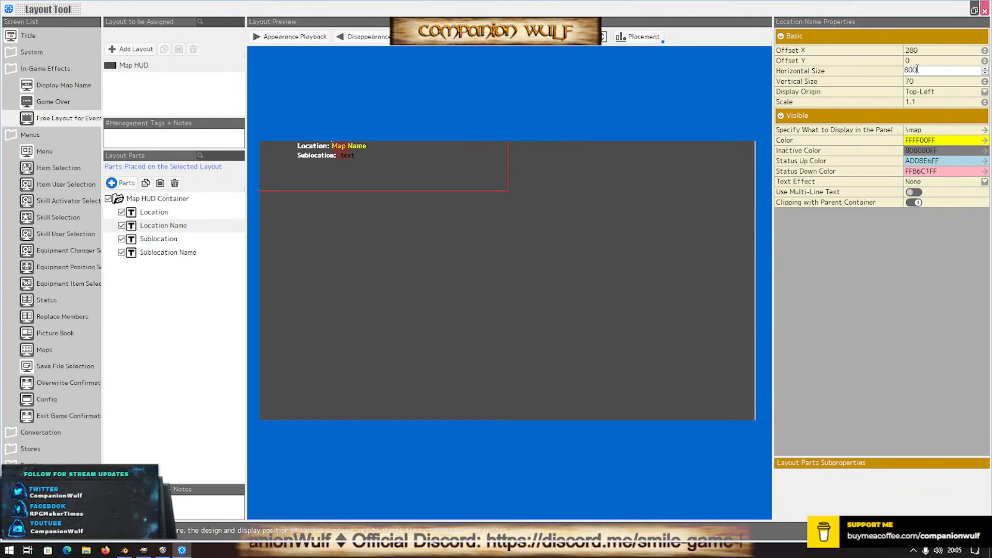
{"action": "key", "text": "Return"}
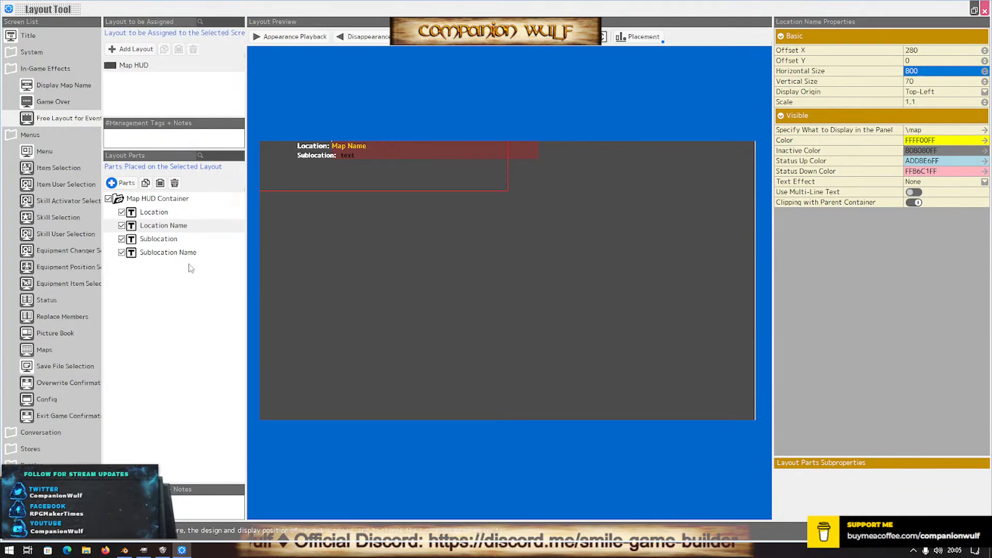
Check the Sublocation part's properties and set the Sublocation Name part's scale to 1.1
{"action": "left_click", "coordinate": [154, 240]}
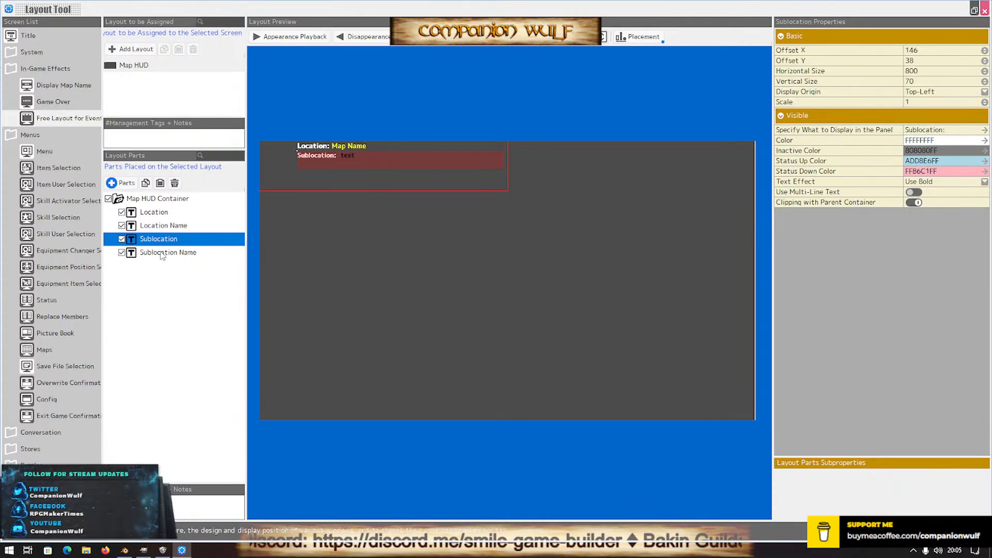
{"action": "left_click", "coordinate": [162, 253]}
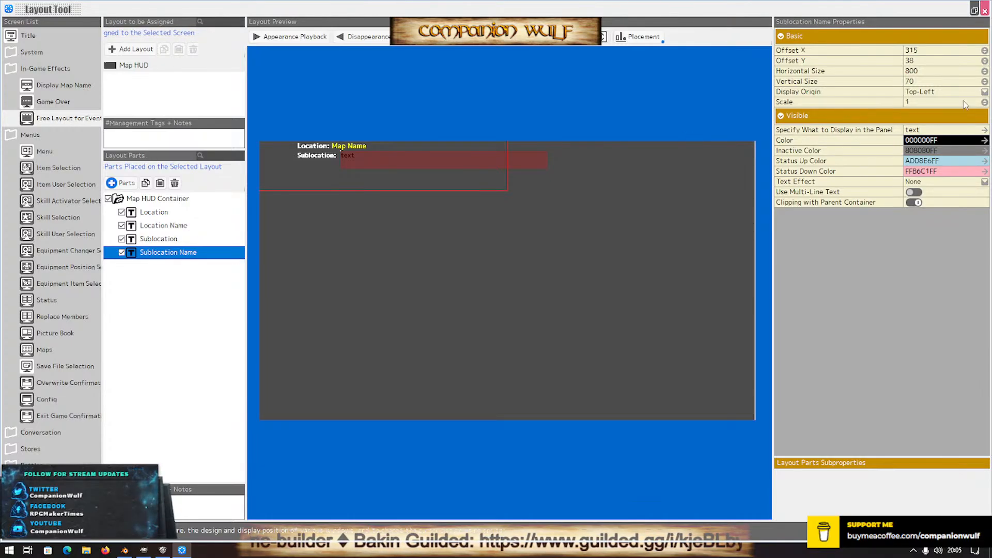
{"action": "left_click", "coordinate": [985, 102]}
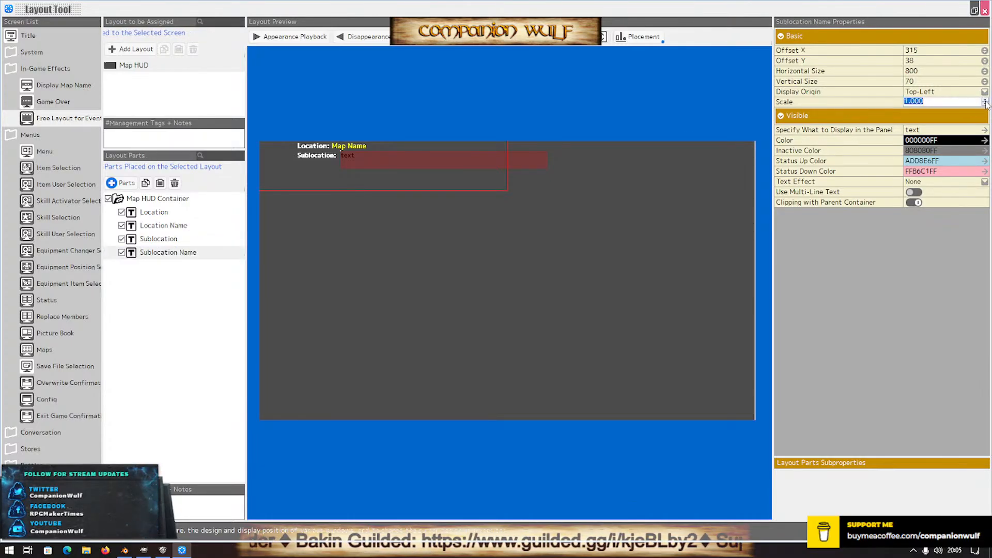
Make the Sublocation Name part display the variable text "\$[Sublocation]"
{"action": "left_click", "coordinate": [936, 136]}
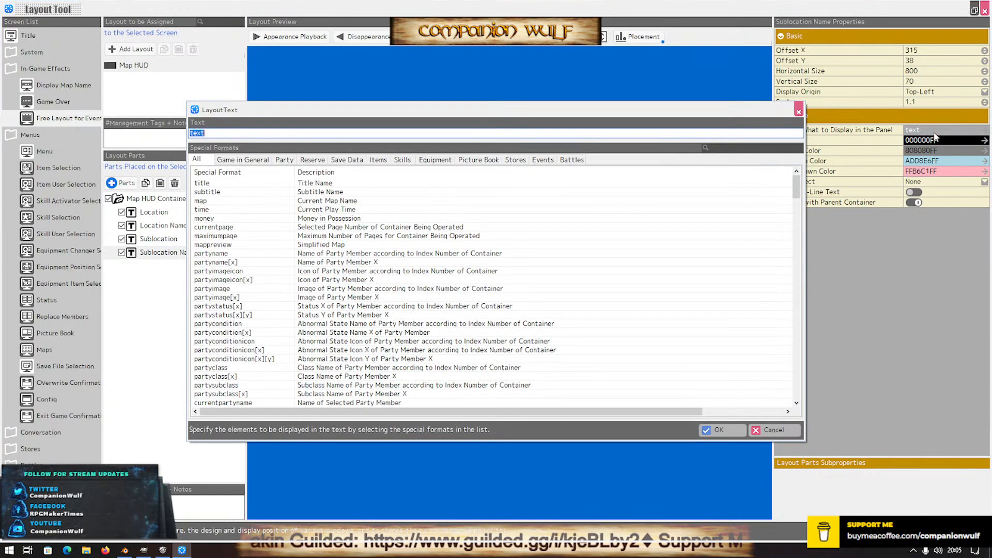
{"action": "type", "text": "\\$[Sublocation"}
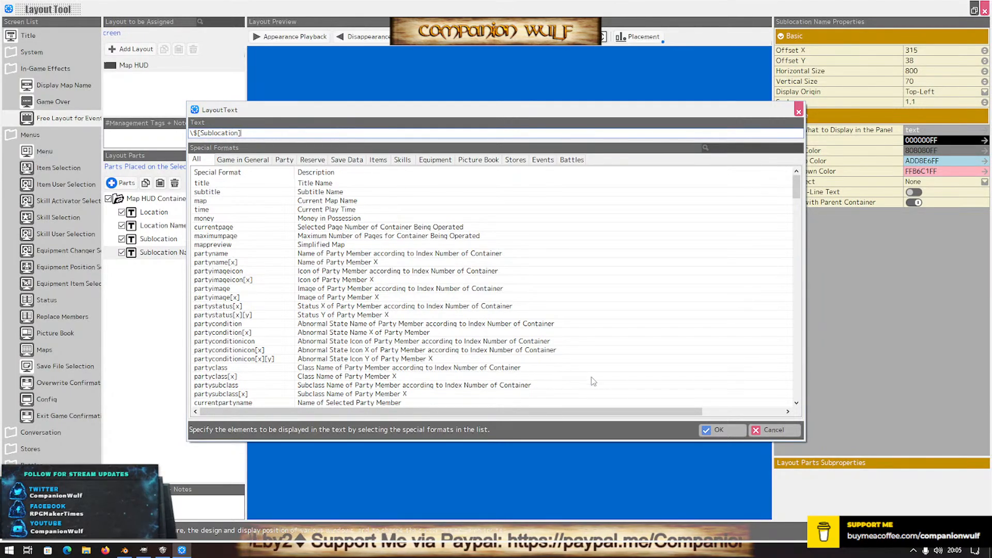
{"action": "left_click", "coordinate": [733, 431]}
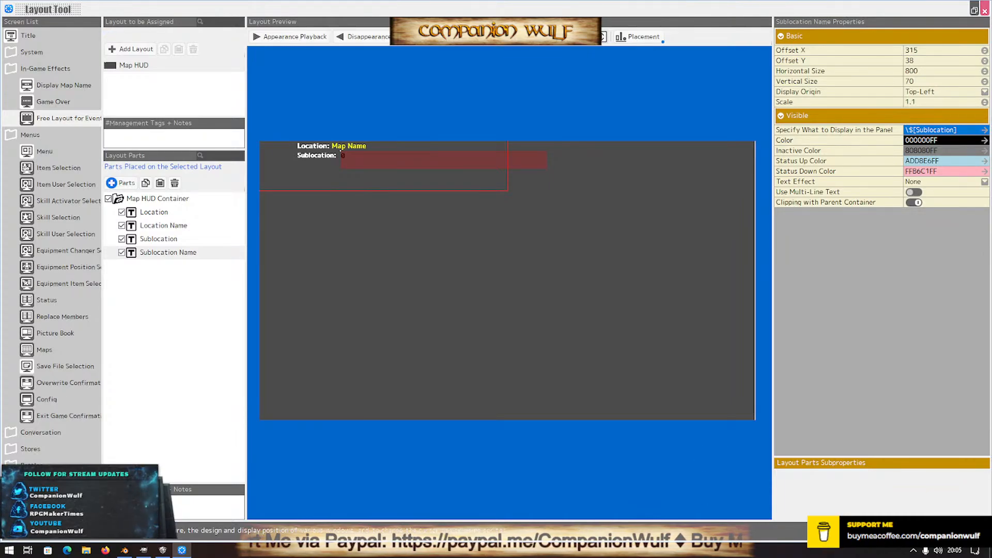
Colour the Sublocation Name text yellow with the RGBA value FFFF00FF
{"action": "left_click", "coordinate": [969, 146]}
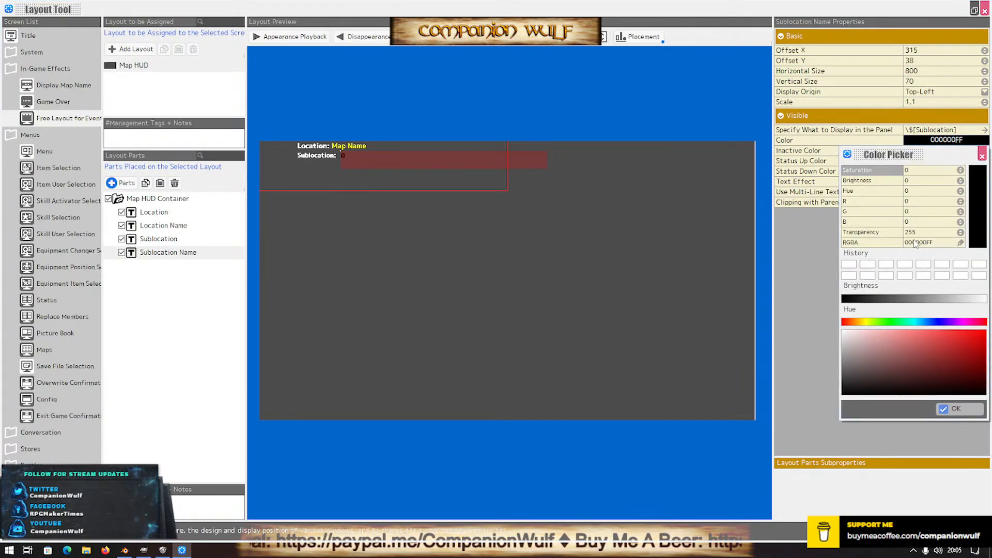
{"action": "left_click", "coordinate": [942, 243]}
{"action": "type", "text": "FFFF"}
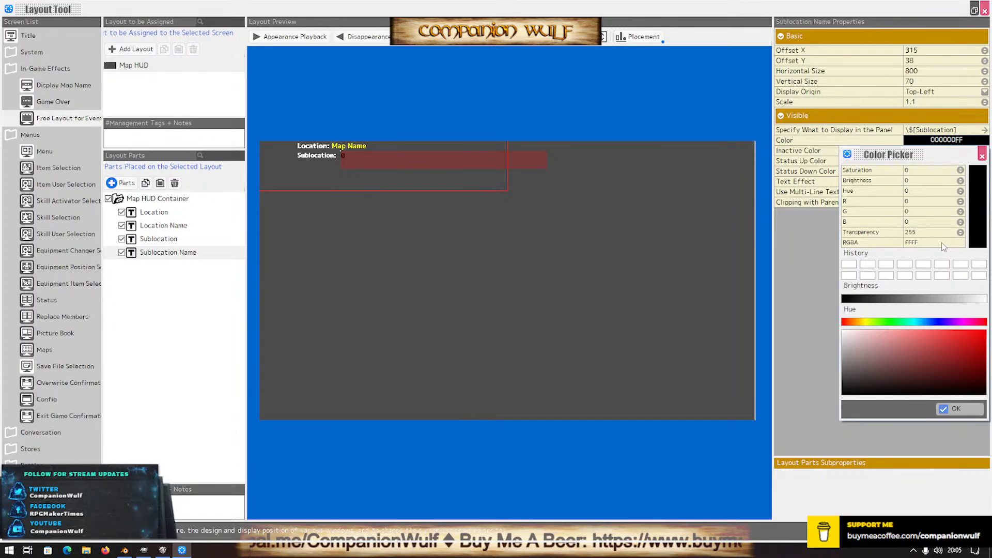
{"action": "type", "text": "00FF"}
{"action": "key", "text": "Return"}
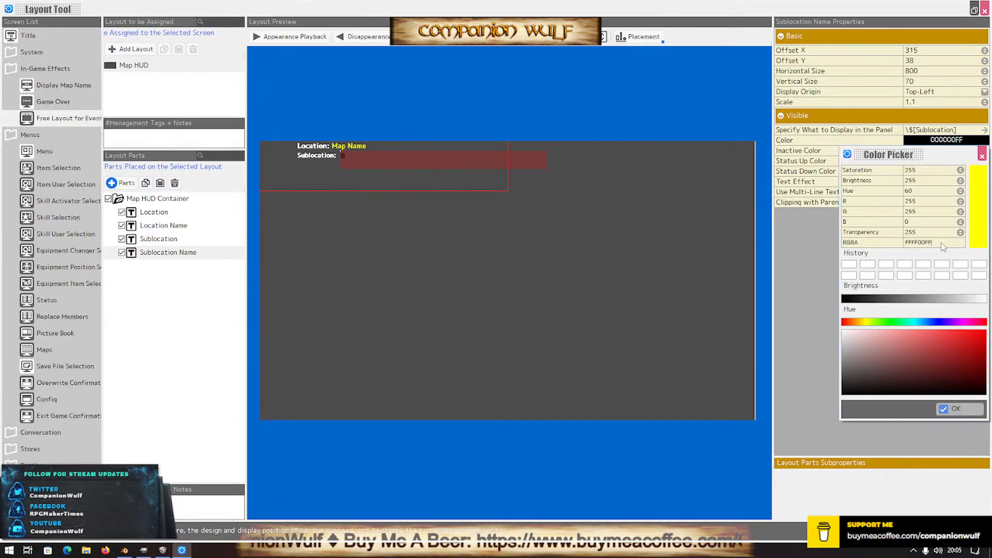
{"action": "left_click", "coordinate": [943, 245]}
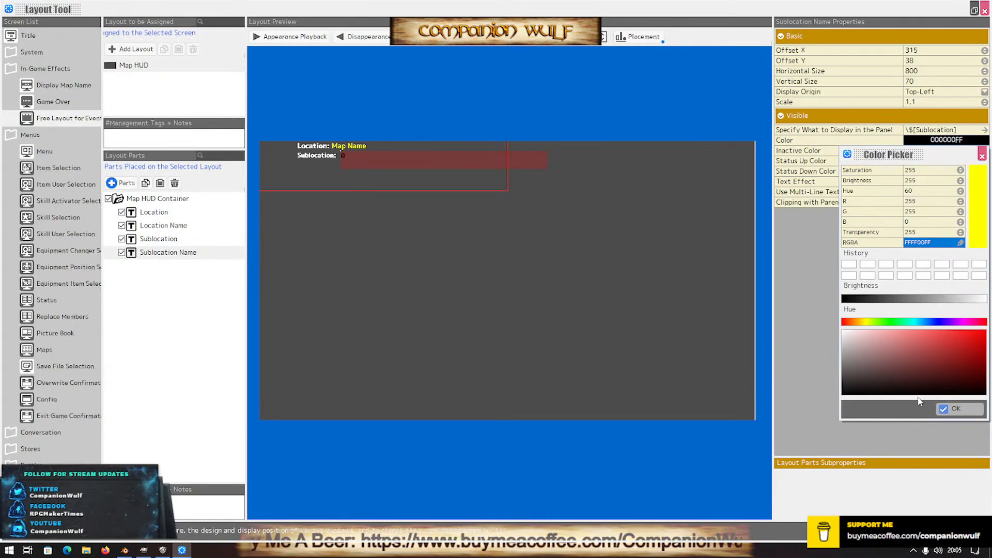
{"action": "left_click", "coordinate": [958, 409]}
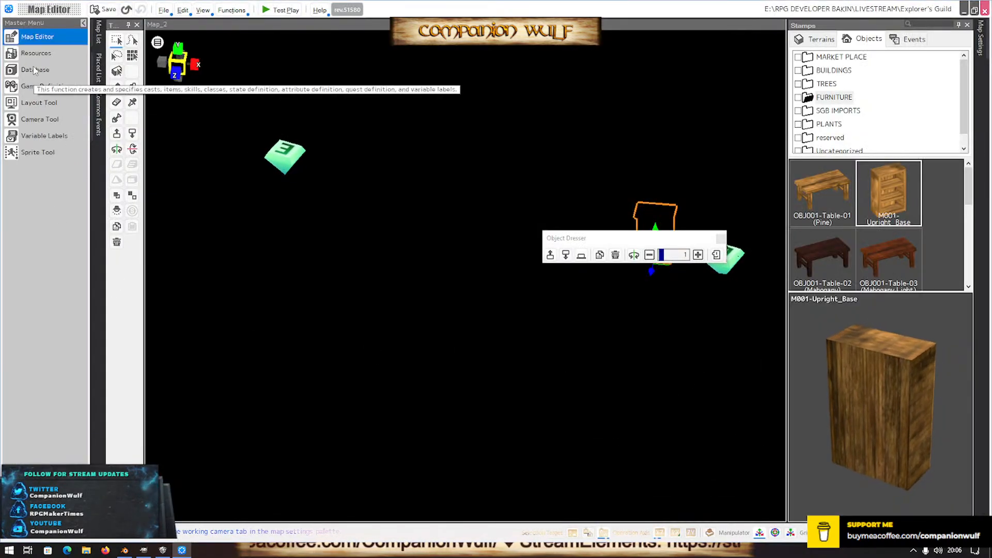
Place a custom event by the wall behind the pool on the Upper Market map, set to Automatically Start (Only Once)
{"action": "left_click", "coordinate": [98, 33]}
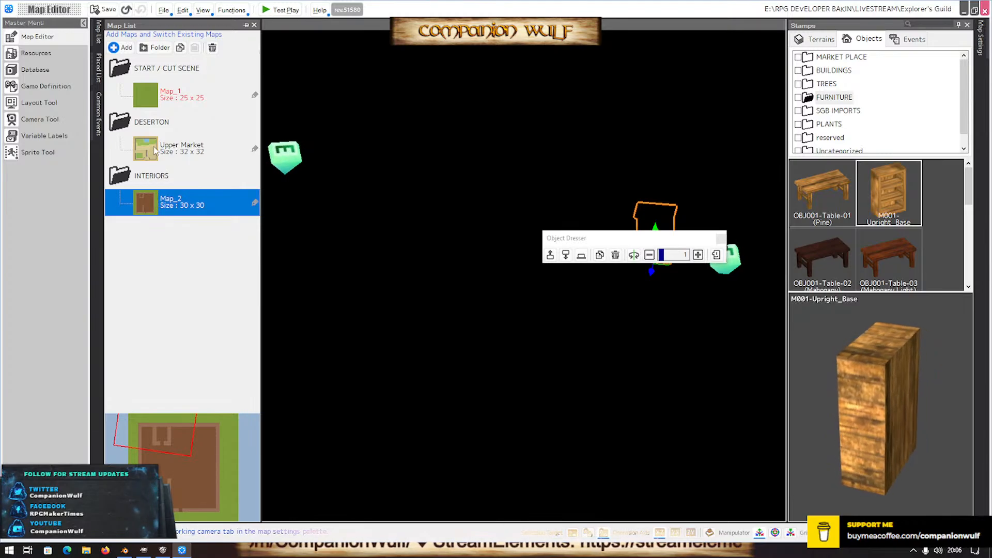
{"action": "left_click", "coordinate": [169, 151]}
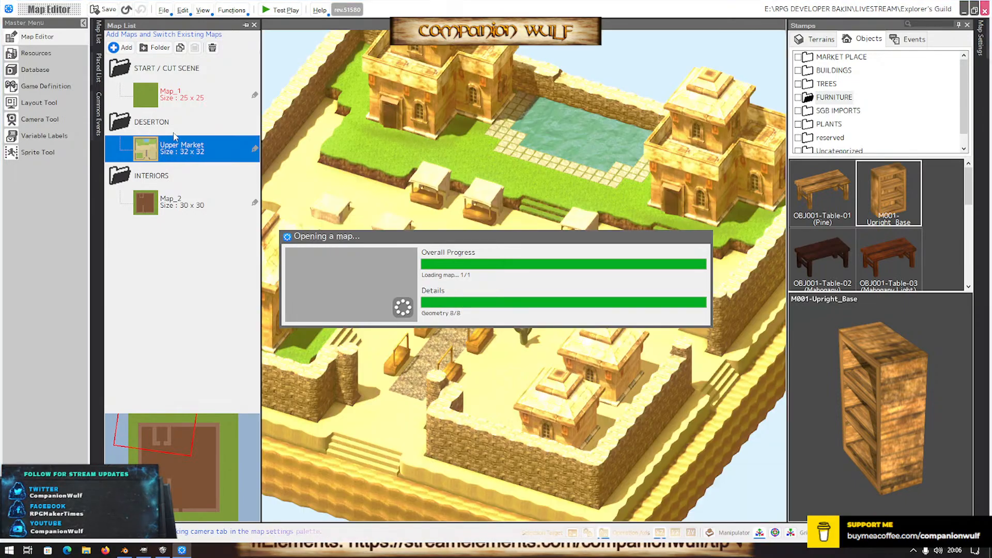
{"action": "scroll", "coordinate": [529, 201], "scroll_direction": "down", "scroll_amount": 5}
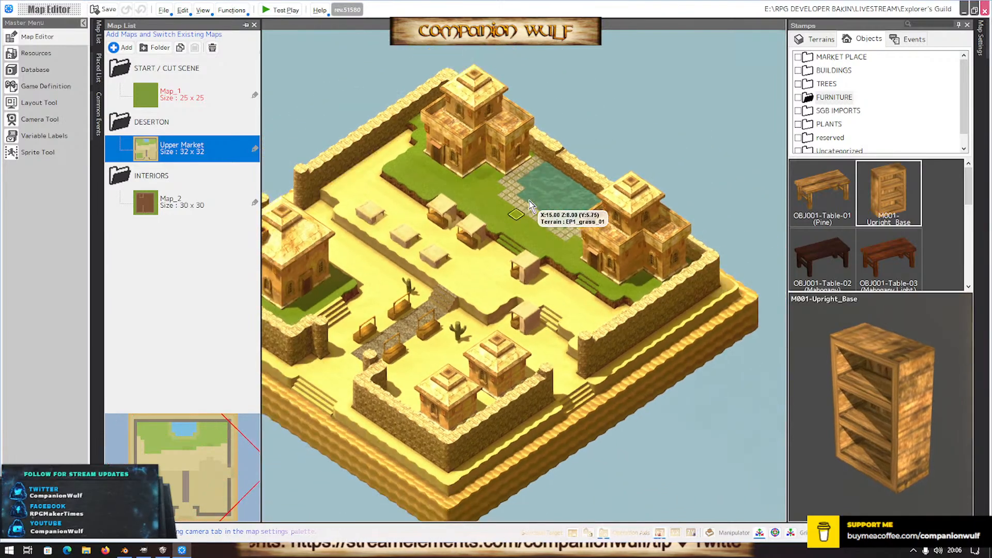
{"action": "left_click", "coordinate": [910, 38]}
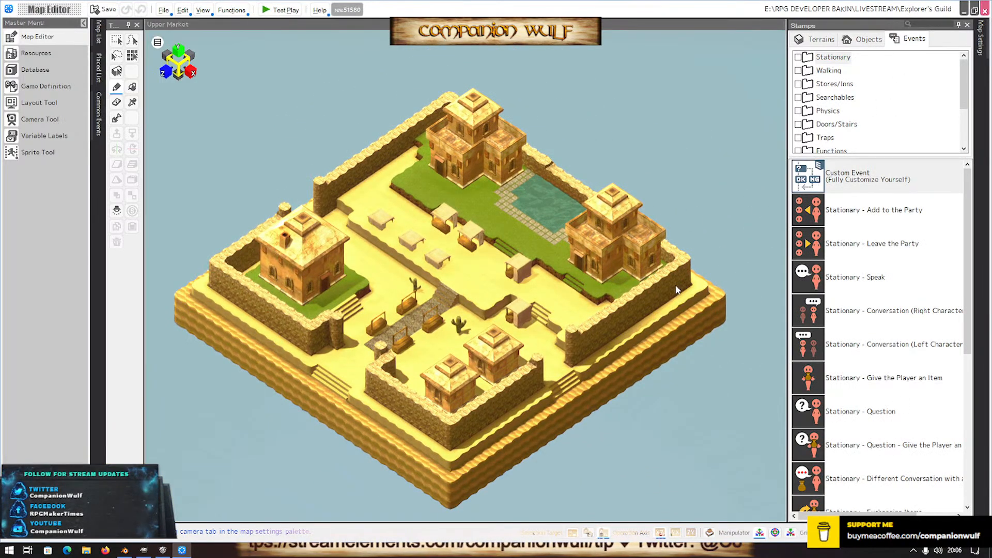
{"action": "left_click", "coordinate": [814, 181]}
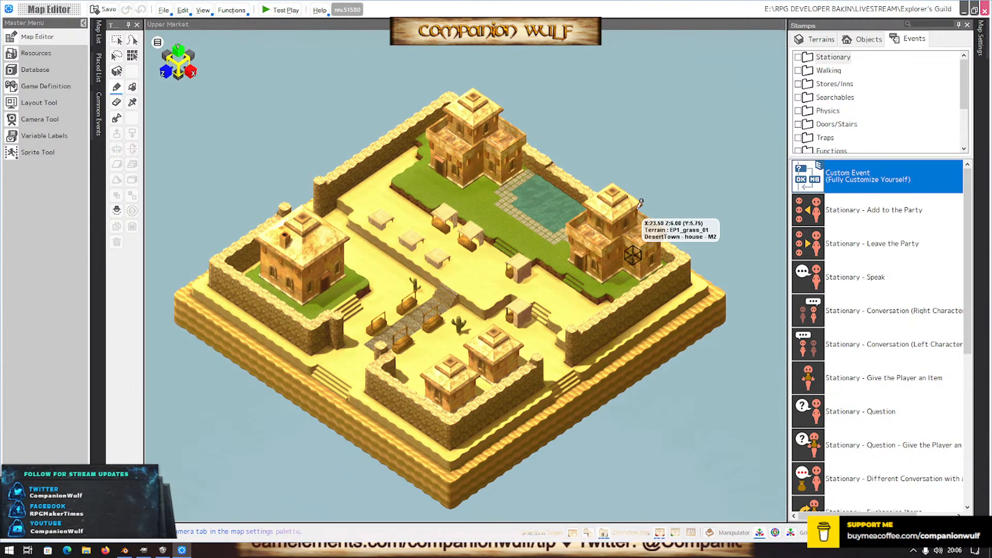
{"action": "left_click", "coordinate": [577, 188]}
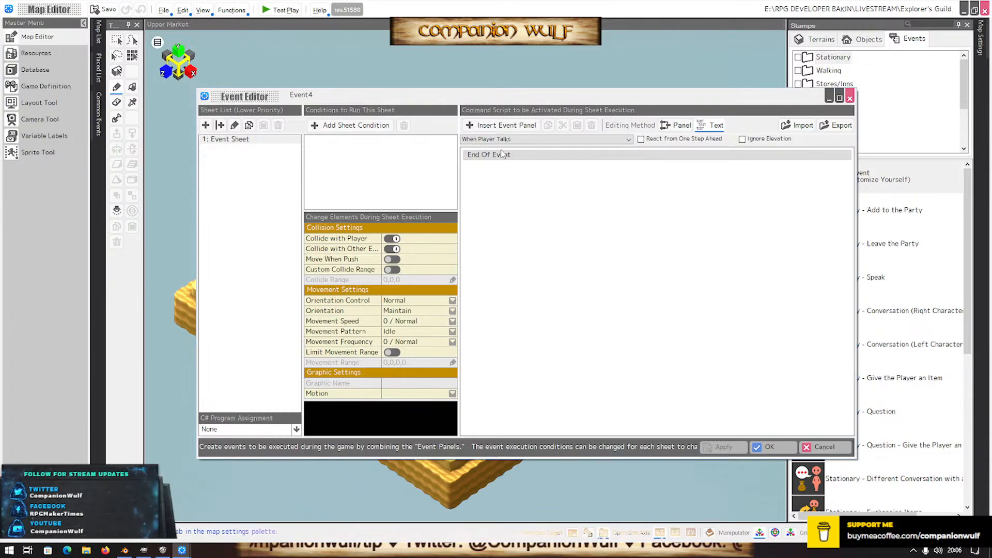
{"action": "left_click", "coordinate": [517, 139]}
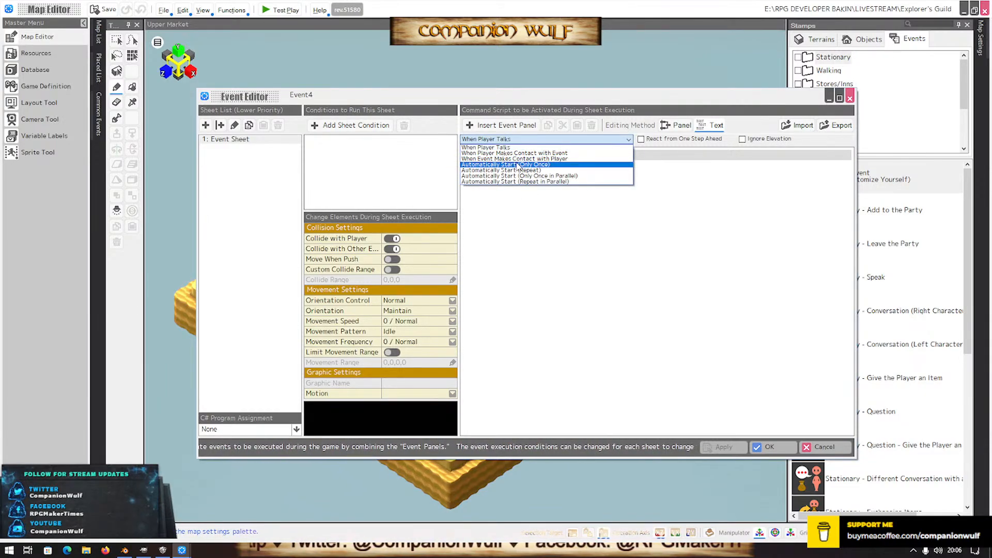
{"action": "left_click", "coordinate": [517, 164]}
Add an Assign to String Variable command to the event, targeting a new text variable named Sublocation
{"action": "double_click", "coordinate": [538, 155]}
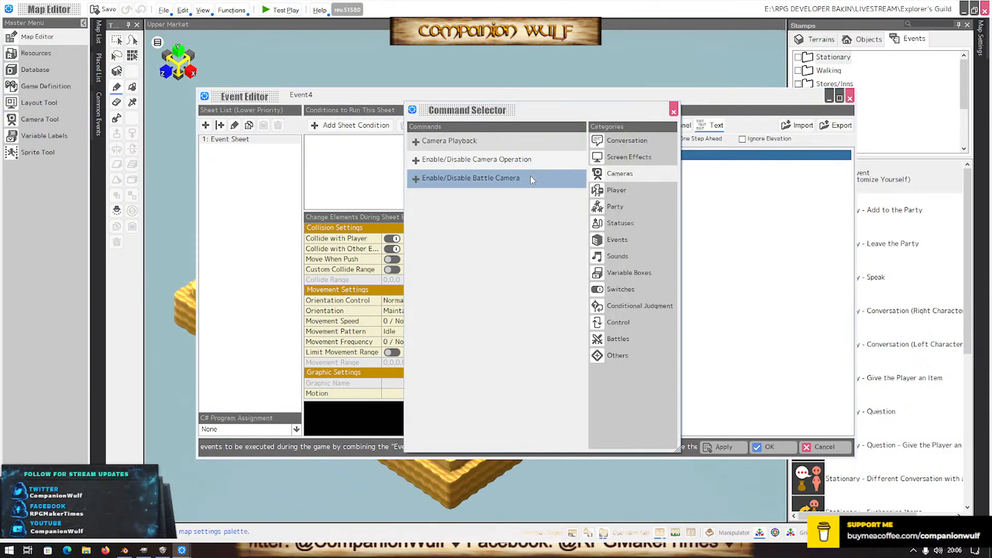
{"action": "left_click", "coordinate": [622, 274]}
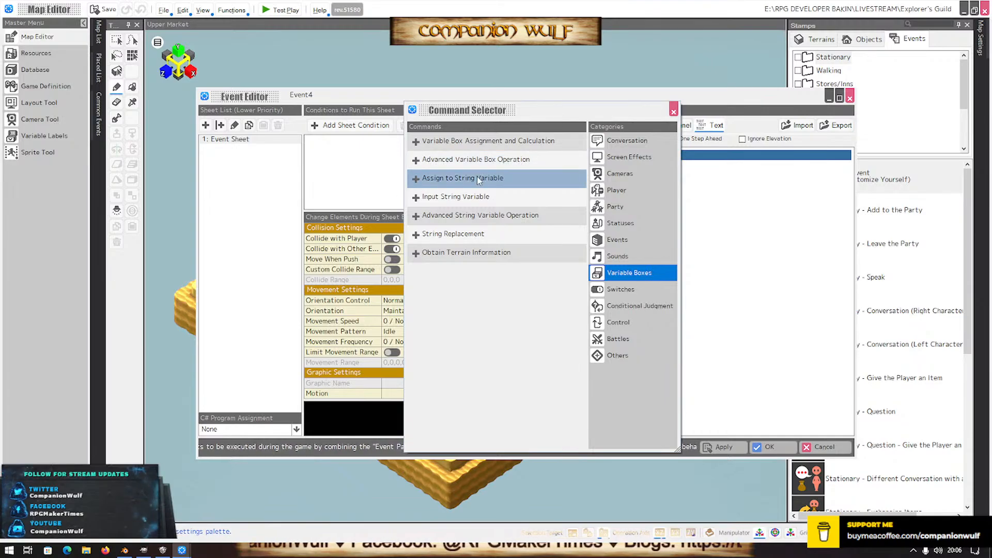
{"action": "left_click", "coordinate": [477, 178]}
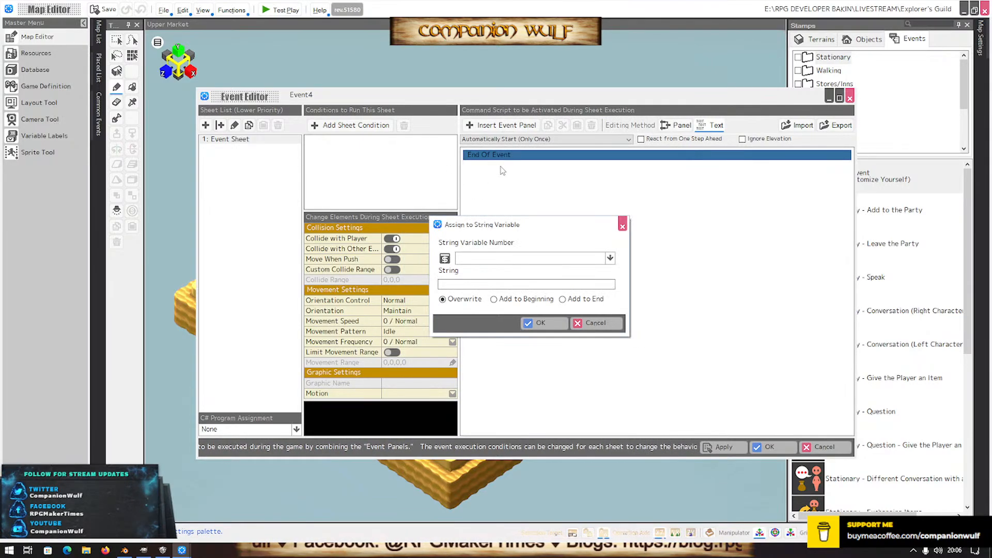
{"action": "left_click", "coordinate": [496, 261]}
{"action": "left_click", "coordinate": [491, 290]}
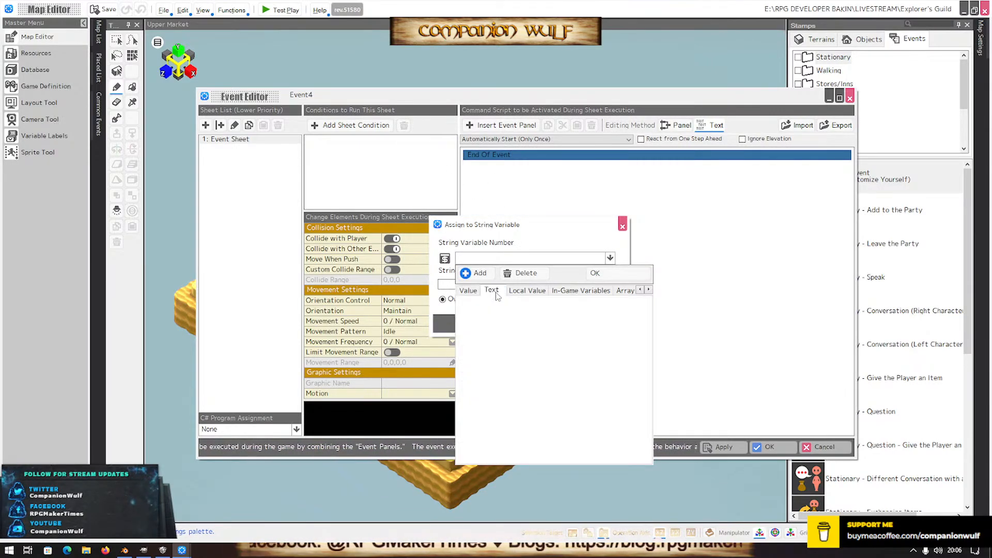
{"action": "left_click", "coordinate": [476, 274]}
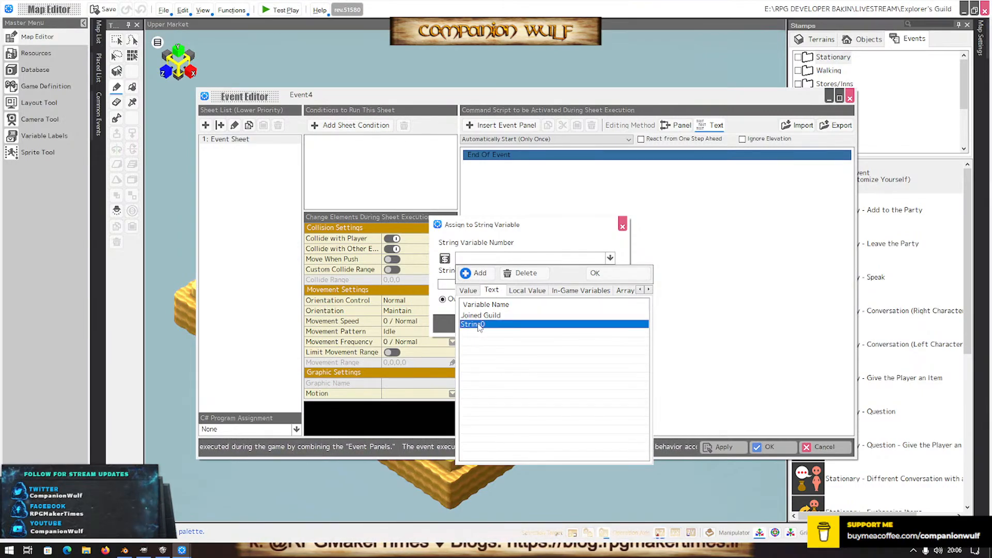
{"action": "left_click", "coordinate": [476, 324]}
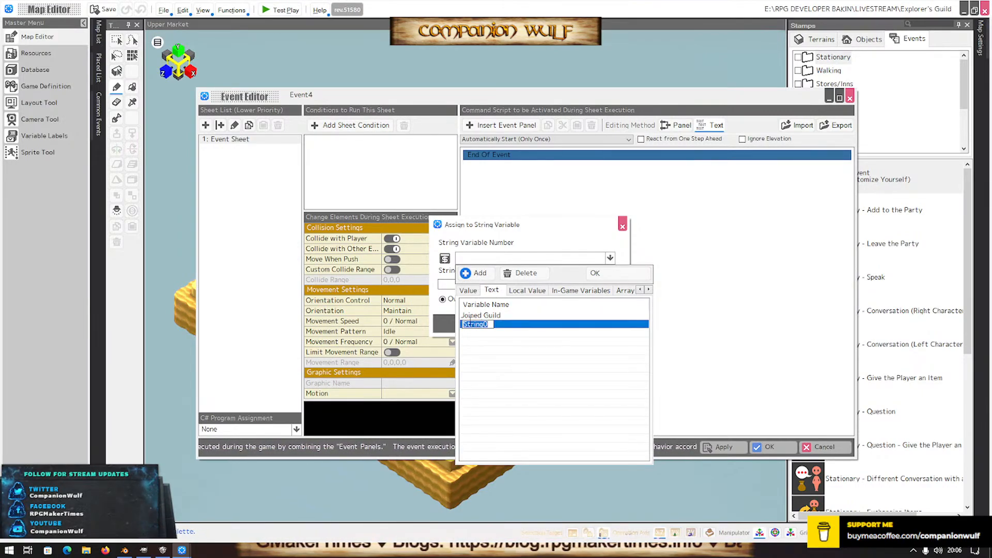
{"action": "type", "text": "Sublocation"}
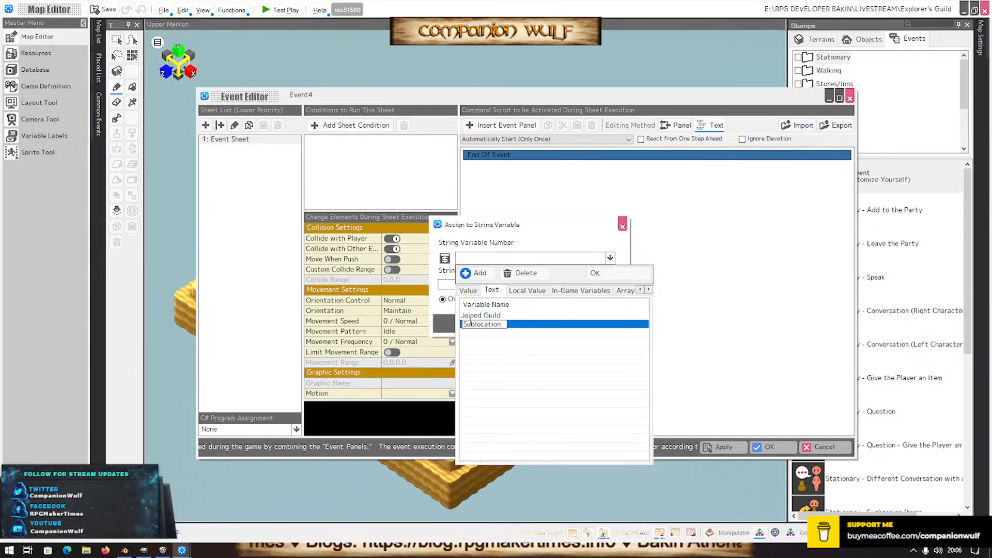
{"action": "key", "text": "Return"}
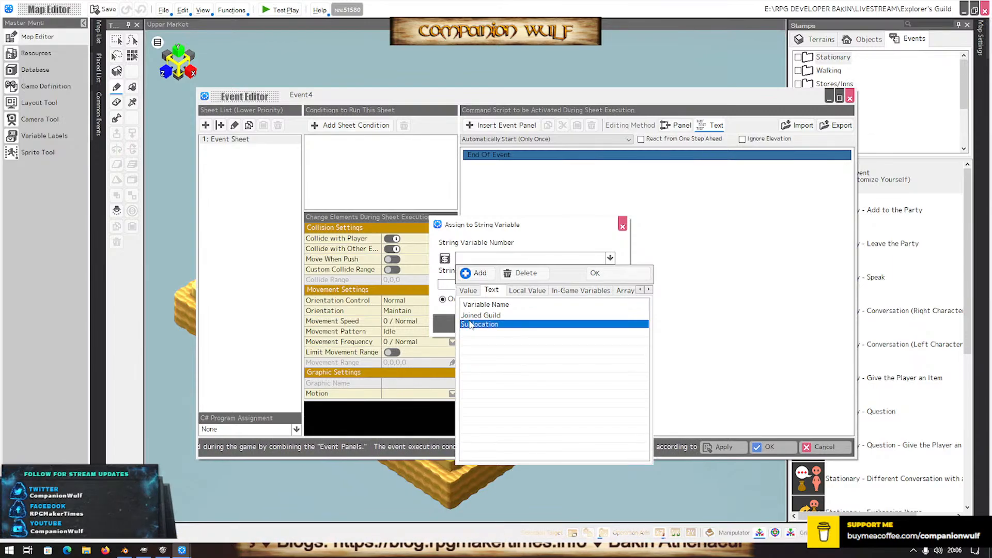
{"action": "left_click", "coordinate": [597, 271]}
Assign the string "Test Map" to the Sublocation variable in overwrite mode and save the event
{"action": "left_click", "coordinate": [497, 285]}
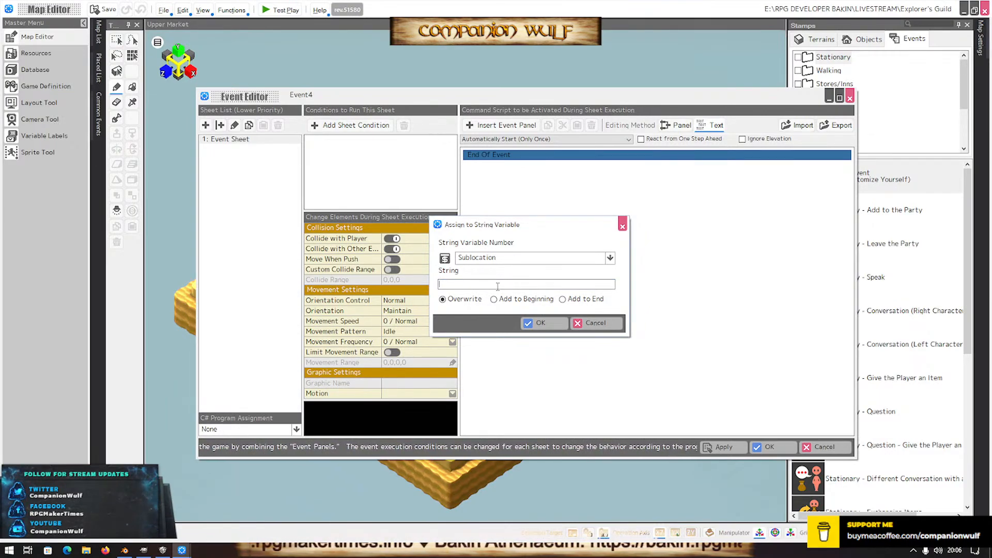
{"action": "type", "text": "Test "}
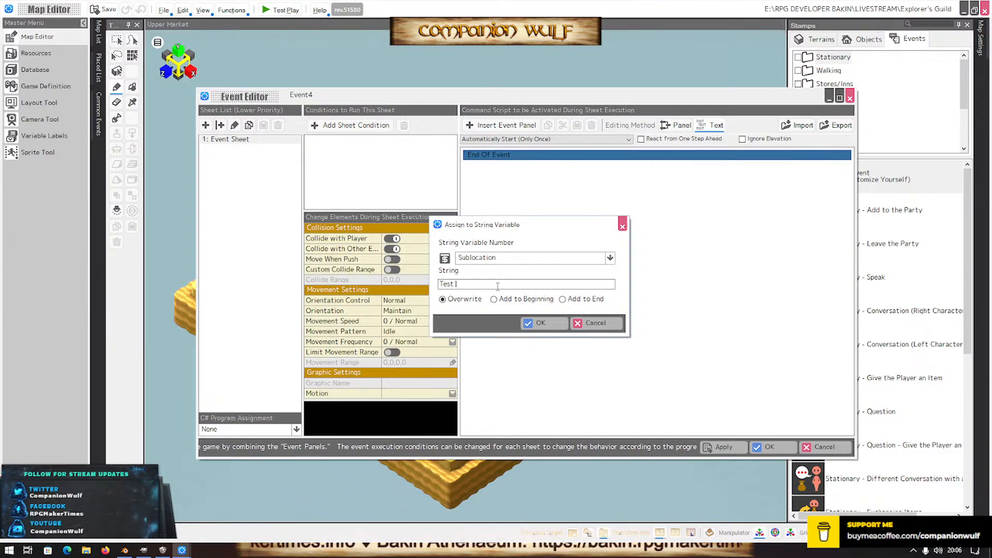
{"action": "type", "text": "Map"}
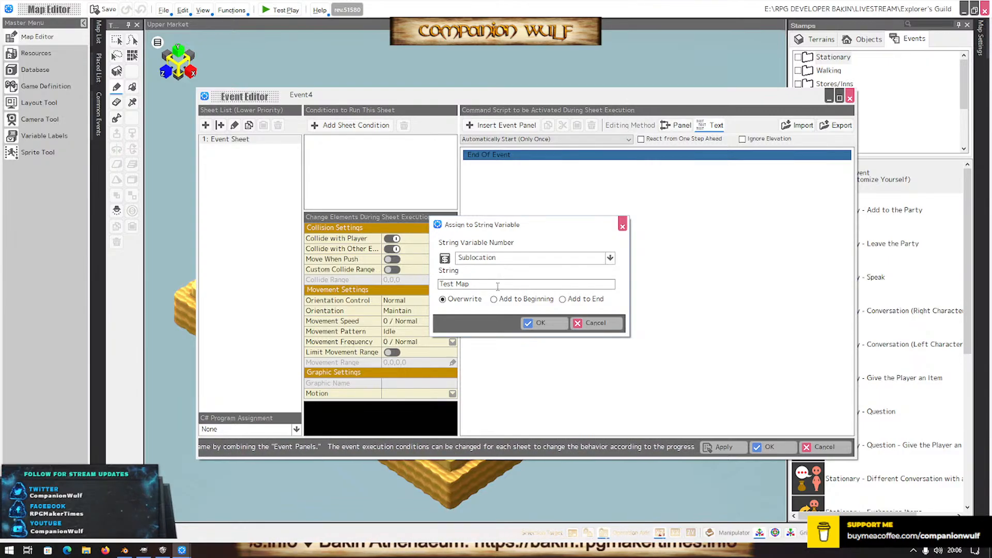
{"action": "left_click", "coordinate": [553, 327]}
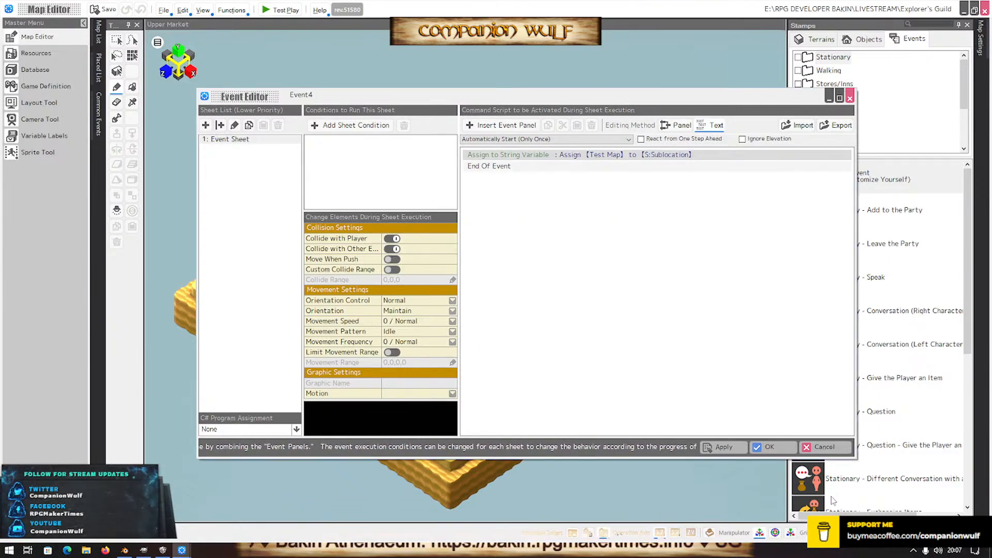
{"action": "left_click", "coordinate": [770, 447]}
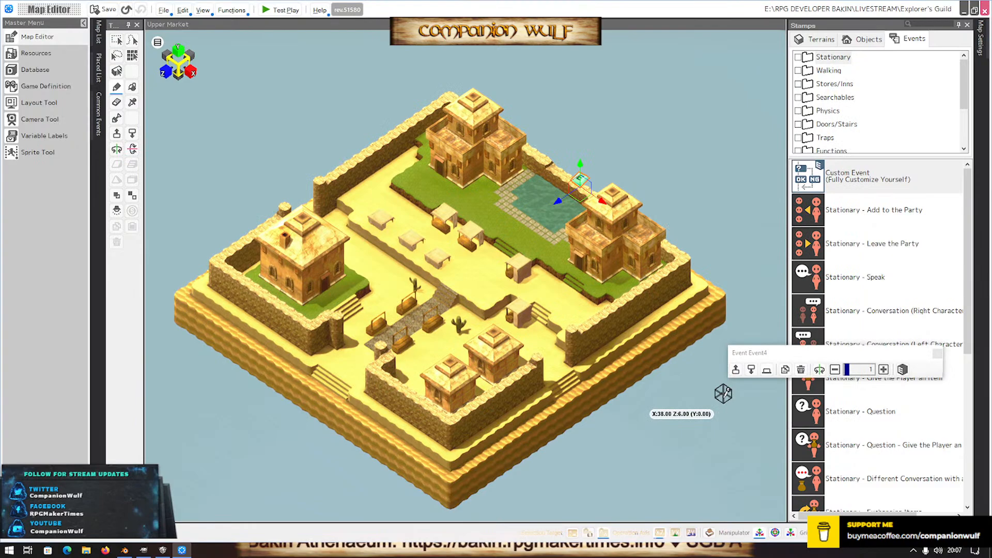
Make a sand tile in the middle of the Upper Market map the player's starting point
{"action": "right_click", "coordinate": [469, 284]}
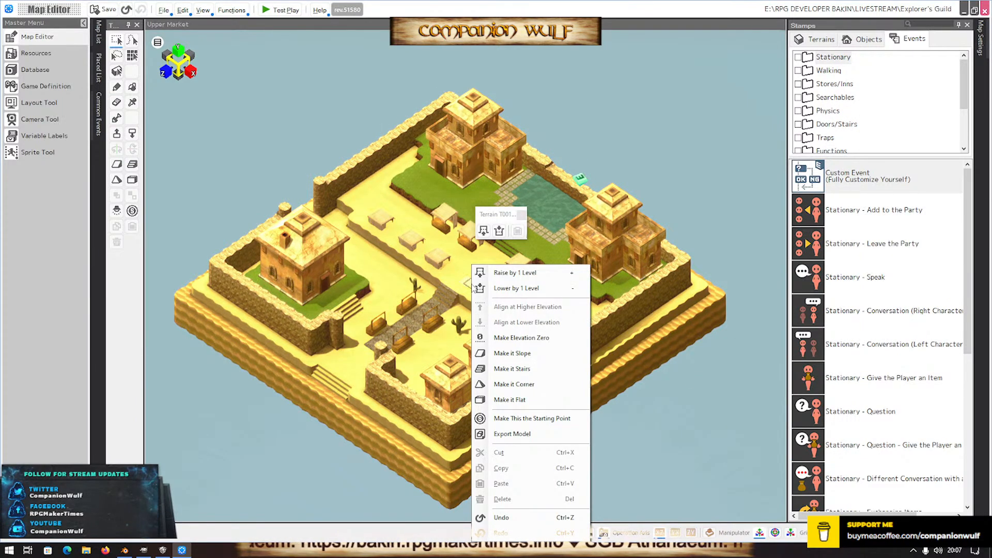
{"action": "left_click", "coordinate": [496, 418]}
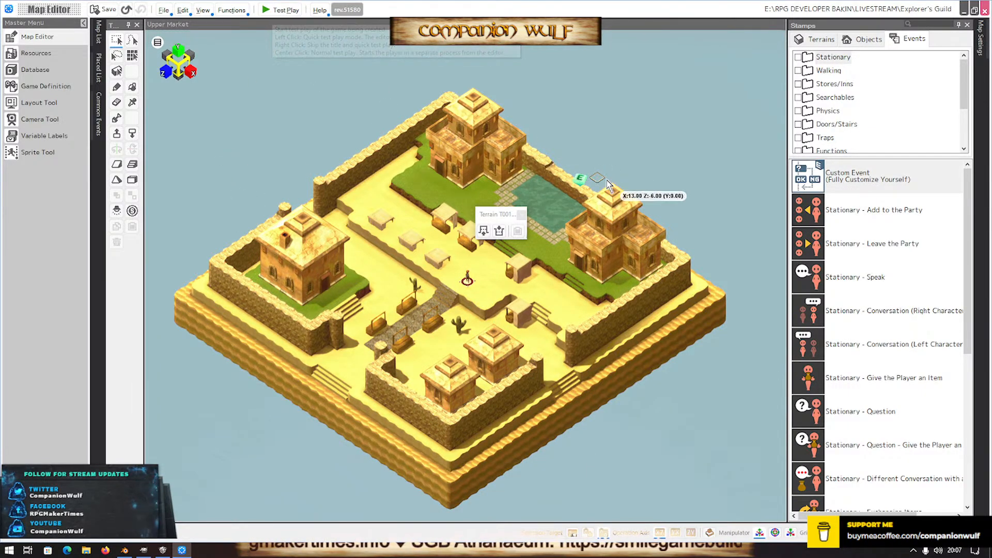
Add a Display Free Layout for Event command after the string assignment in the pool event, making the Map HUD layout visible
{"action": "right_click", "coordinate": [579, 179]}
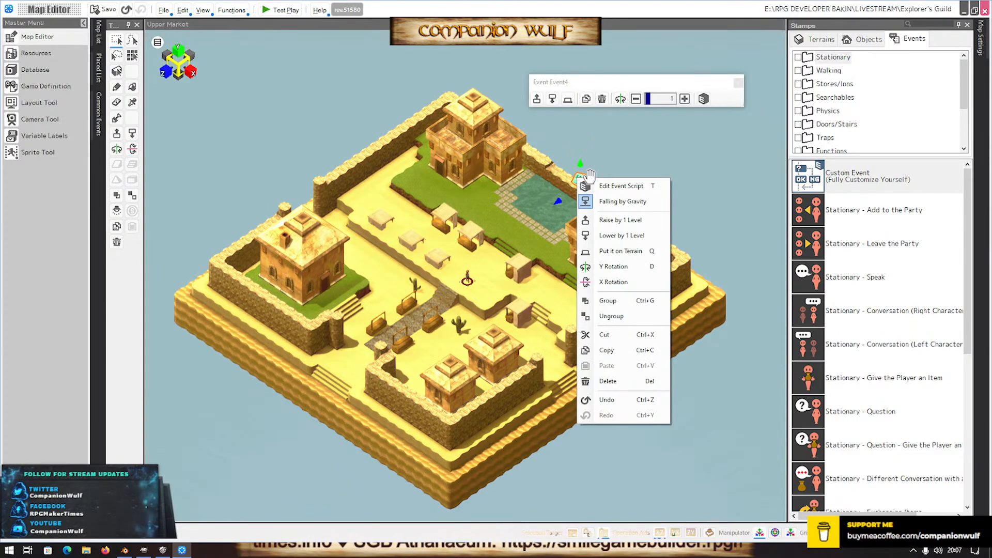
{"action": "left_click", "coordinate": [612, 187]}
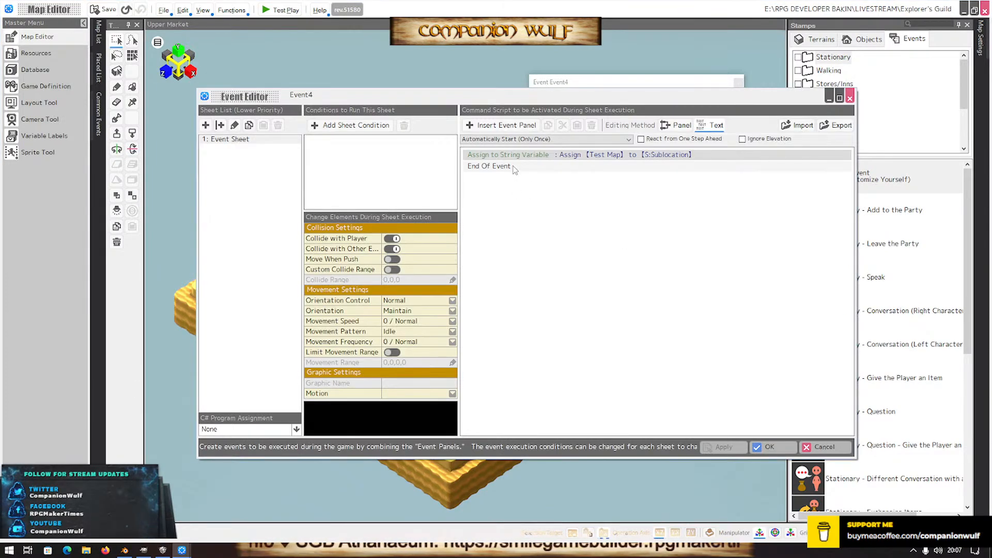
{"action": "double_click", "coordinate": [515, 167]}
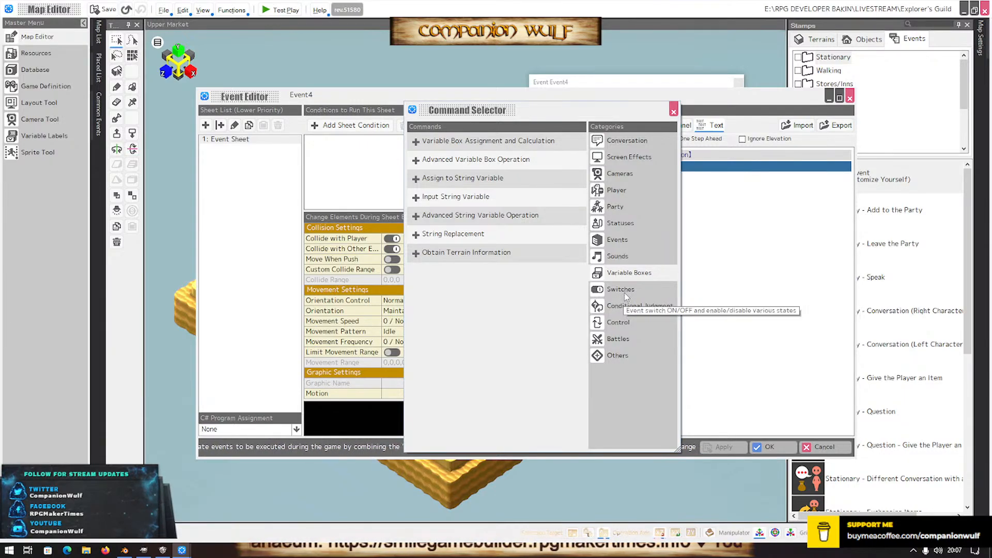
{"action": "left_click", "coordinate": [625, 292]}
{"action": "left_click", "coordinate": [630, 306]}
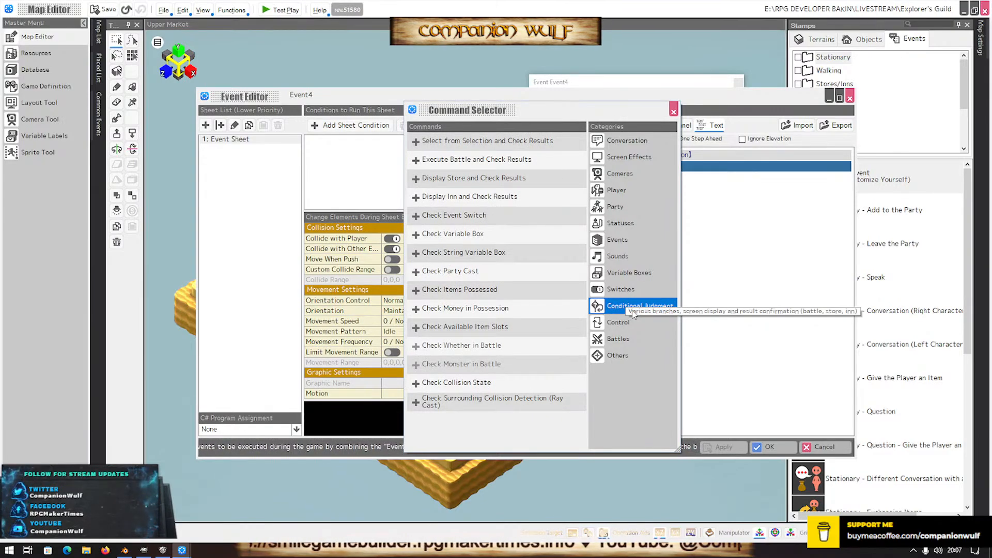
{"action": "left_click", "coordinate": [619, 241]}
{"action": "left_click", "coordinate": [620, 223]}
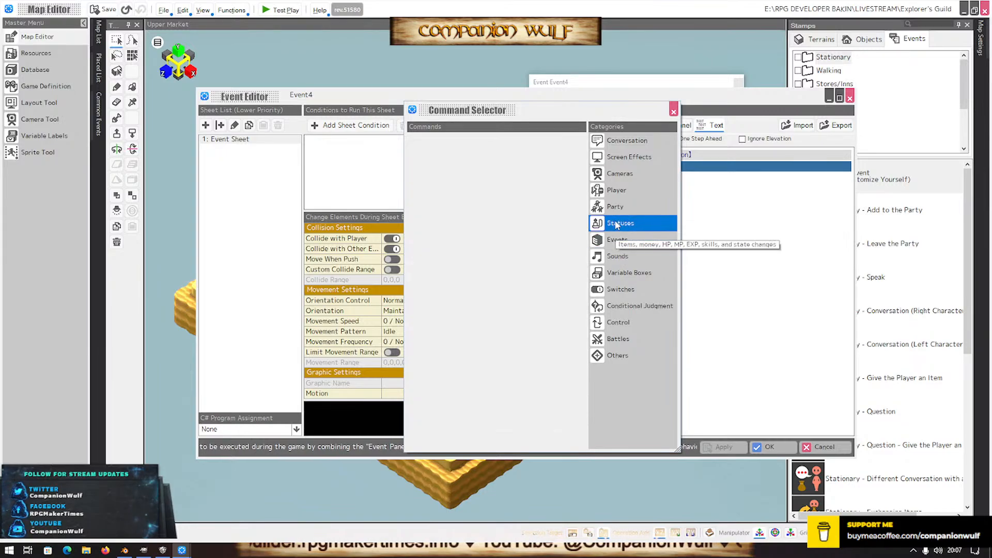
{"action": "left_click", "coordinate": [615, 207]}
{"action": "left_click", "coordinate": [617, 191]}
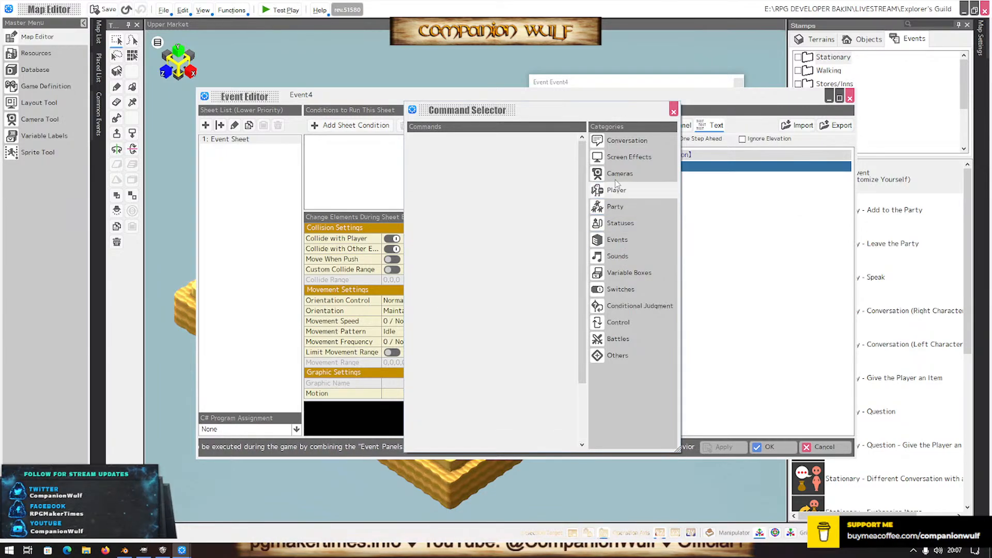
{"action": "left_click", "coordinate": [626, 157]}
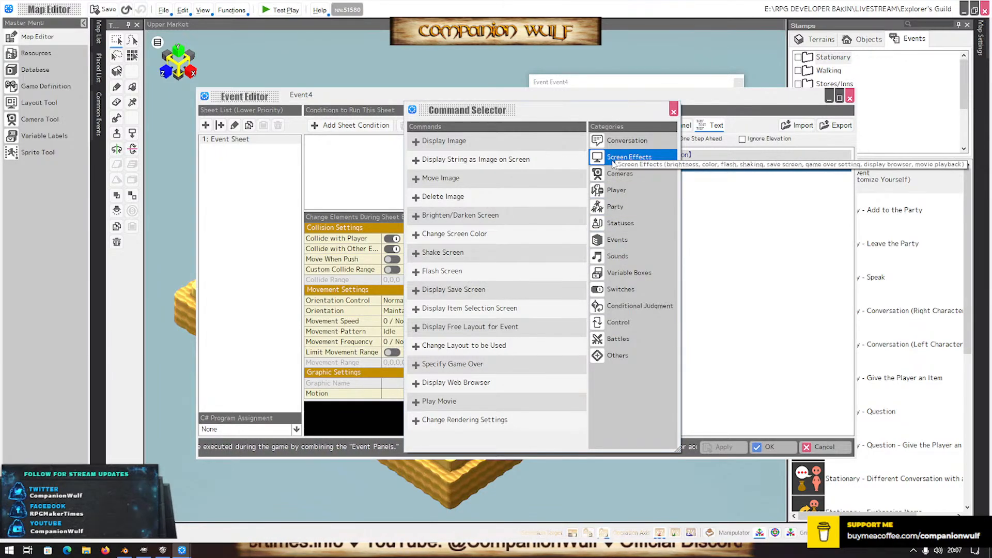
{"action": "double_click", "coordinate": [415, 352]}
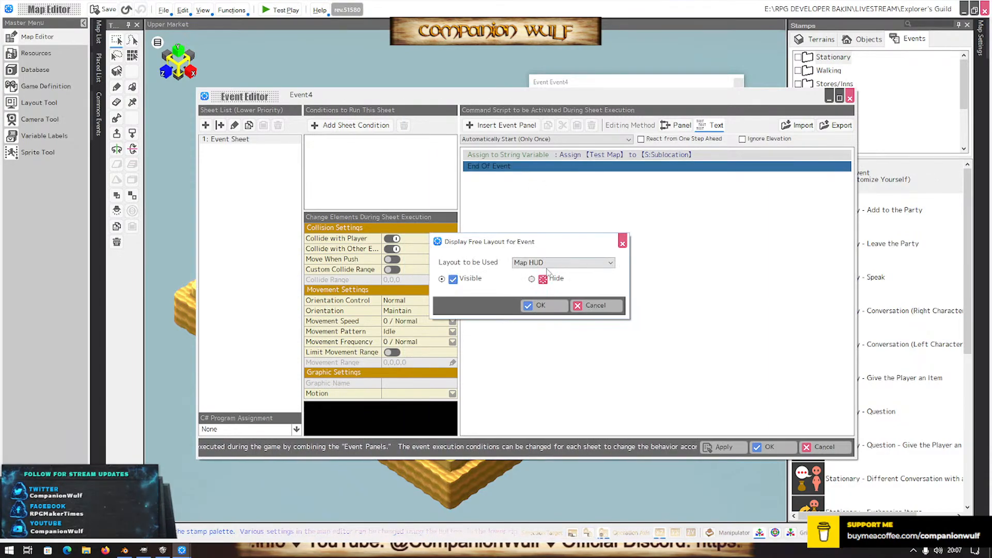
{"action": "left_click", "coordinate": [541, 263]}
{"action": "left_click", "coordinate": [543, 274]}
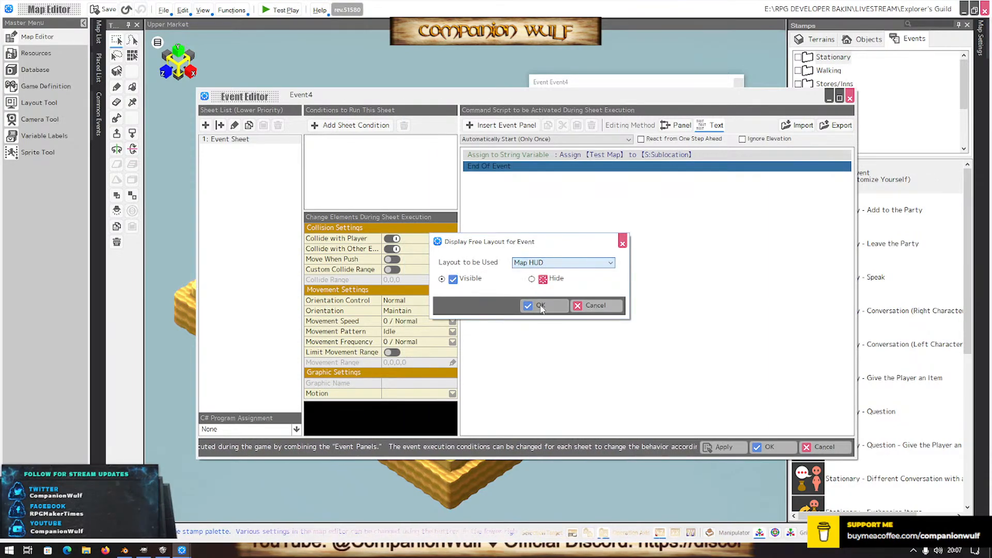
{"action": "left_click", "coordinate": [540, 305]}
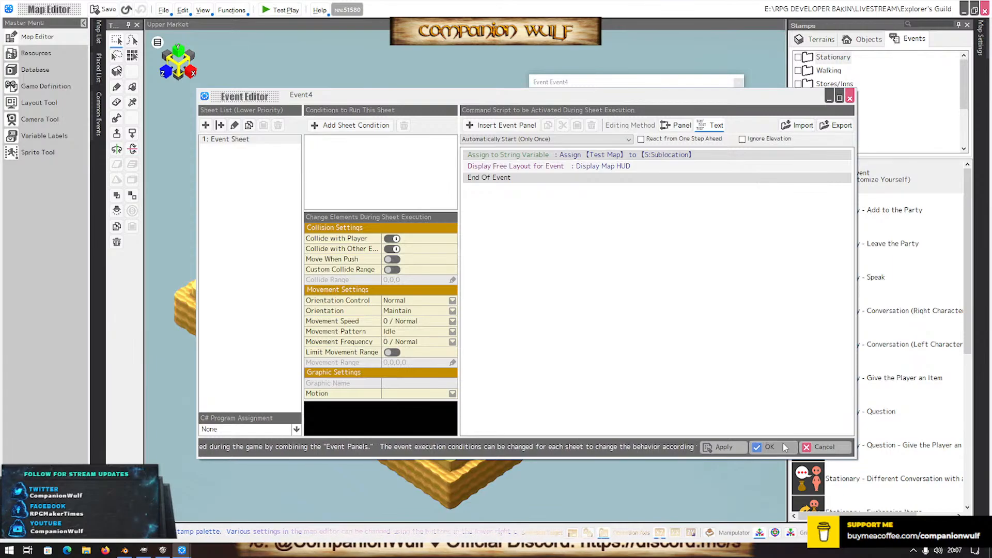
{"action": "left_click", "coordinate": [771, 447]}
Test play the Upper Market map to check the location and sublocation text on the HUD, and close the player
{"action": "left_click", "coordinate": [279, 10]}
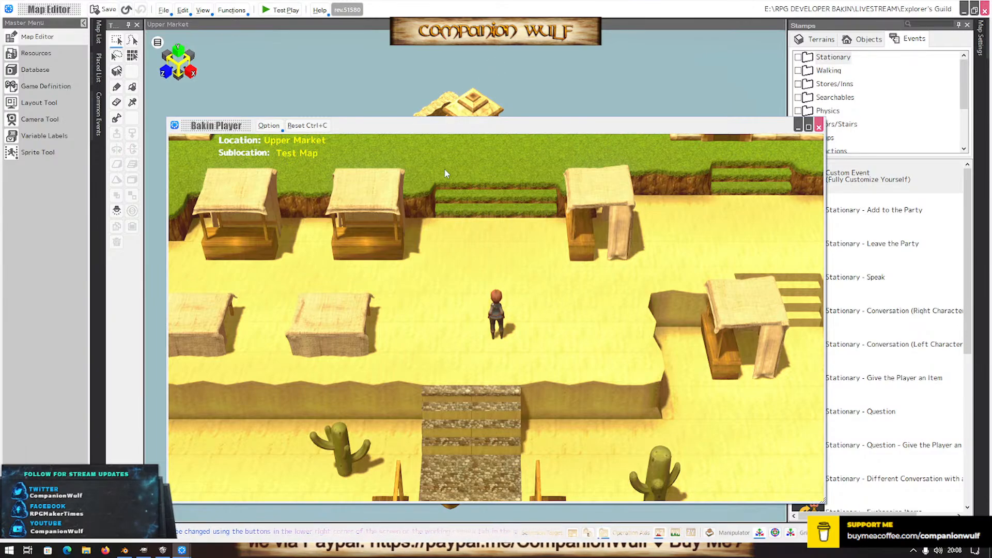
{"action": "left_click", "coordinate": [820, 127]}
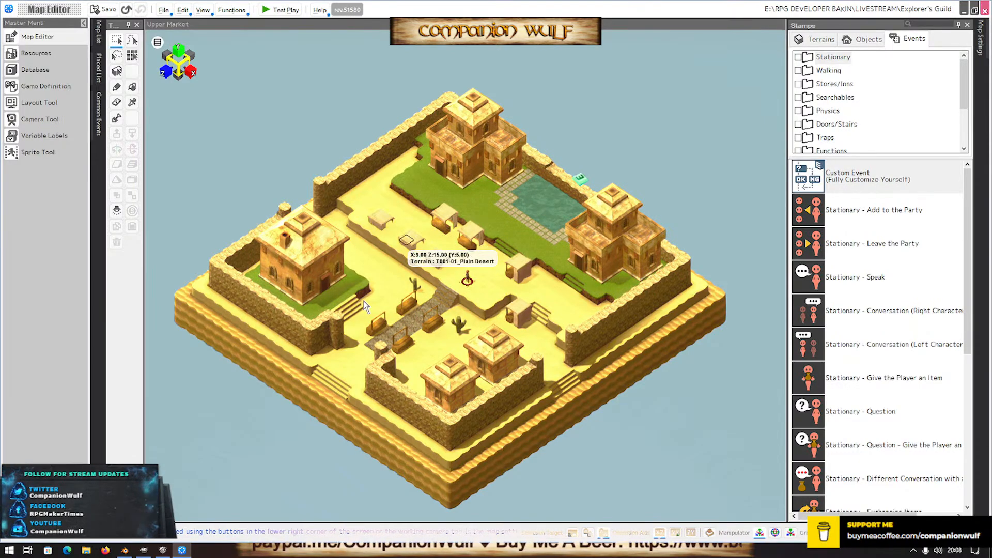
{"action": "right_click_drag", "start_coordinate": [364, 307], "coordinate": [392, 316]}
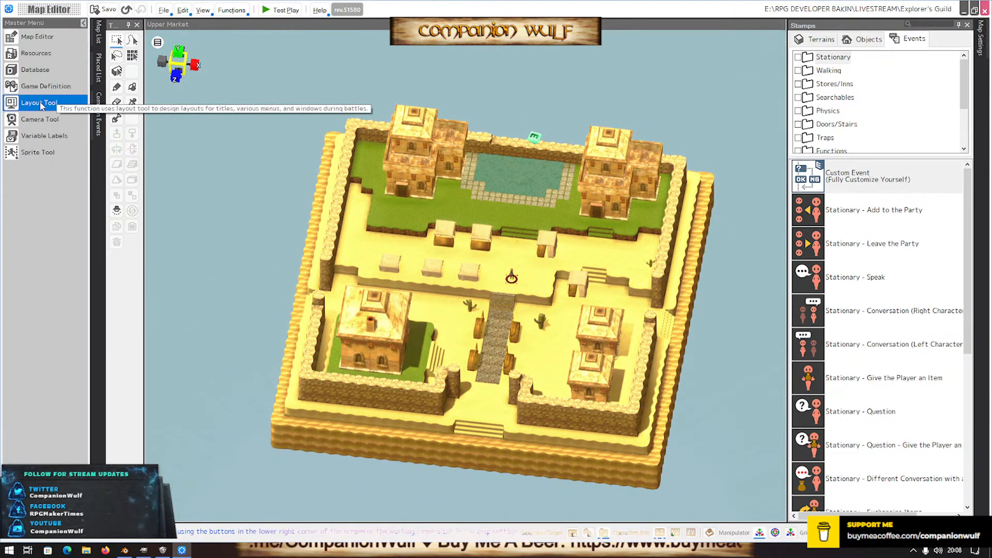
Open the layout tool and add a panel for rendering strings to the Map HUD container
{"action": "left_click", "coordinate": [41, 104]}
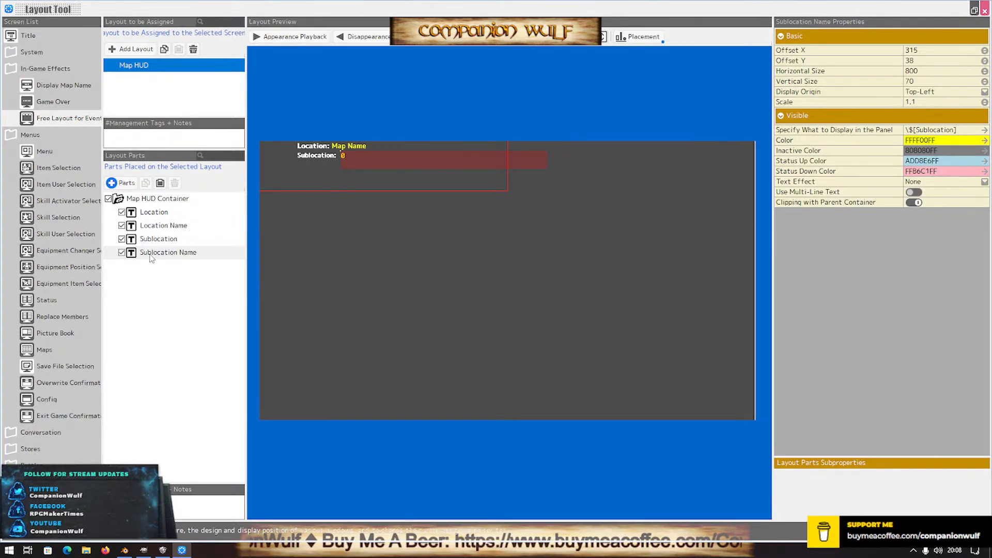
{"action": "left_click", "coordinate": [129, 185]}
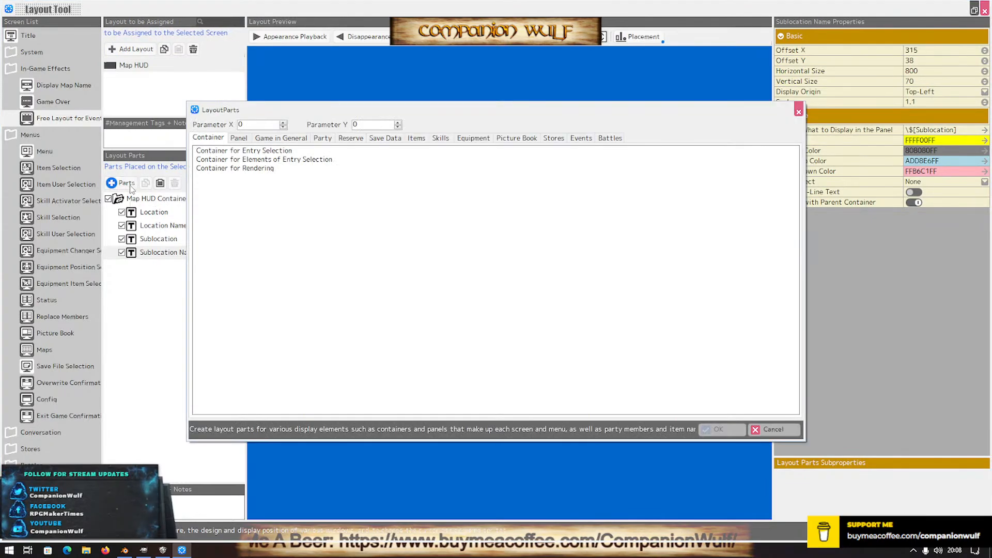
{"action": "left_click", "coordinate": [760, 430]}
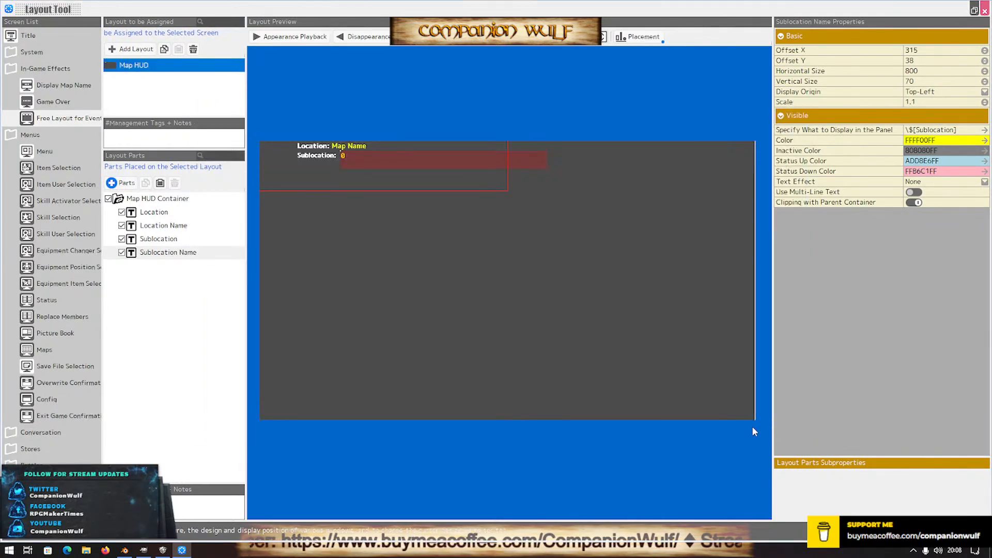
{"action": "left_click", "coordinate": [124, 184]}
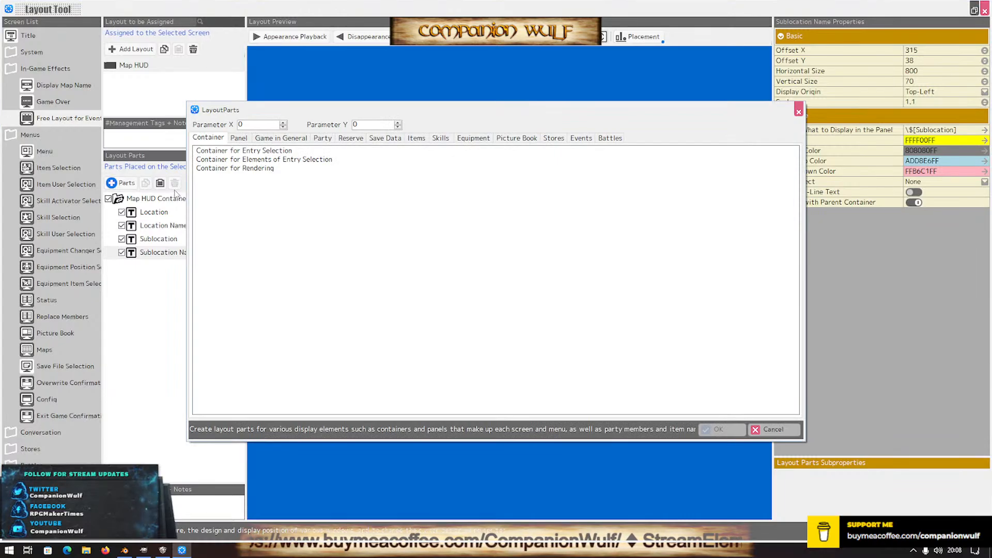
{"action": "left_click", "coordinate": [239, 139]}
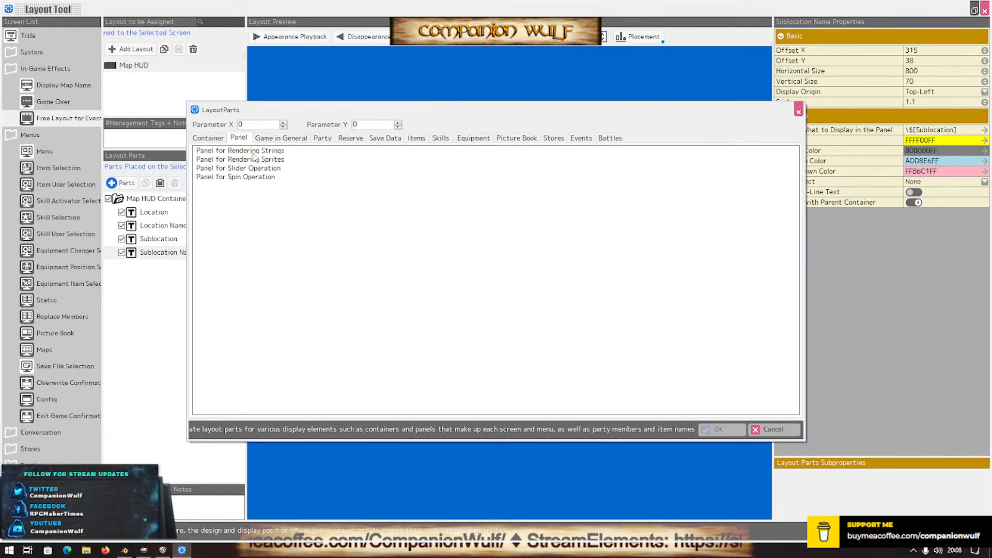
{"action": "left_click", "coordinate": [220, 138]}
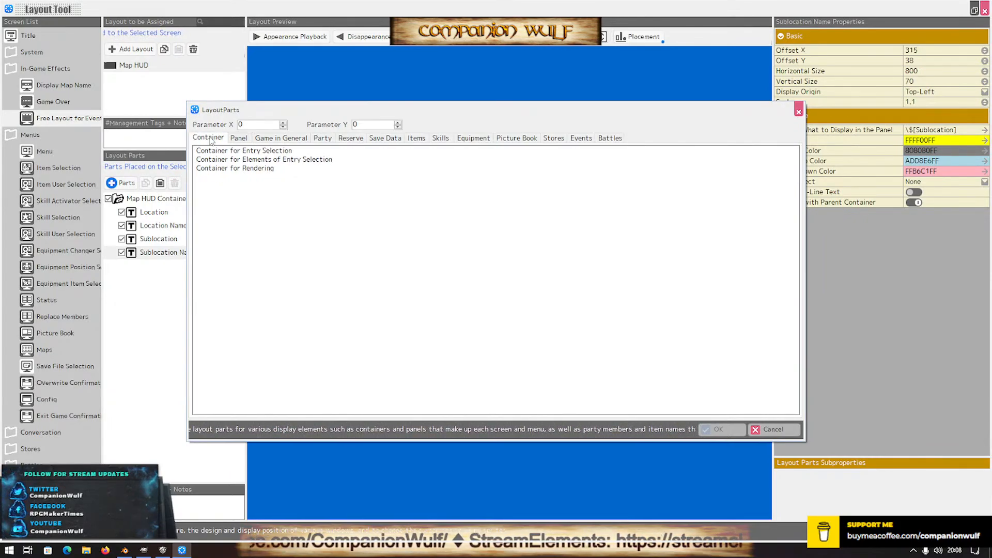
{"action": "left_click", "coordinate": [238, 138]}
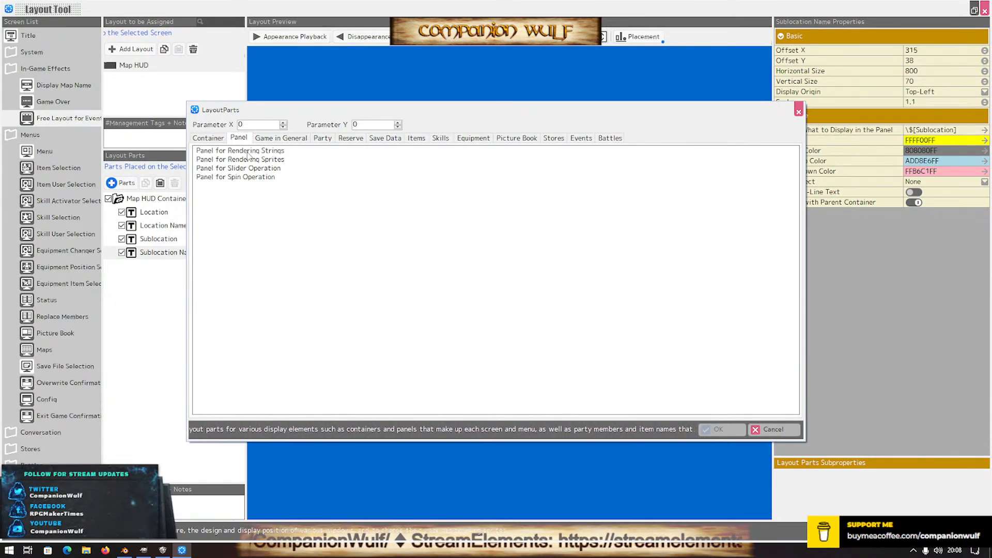
{"action": "left_click", "coordinate": [241, 150]}
{"action": "left_click", "coordinate": [719, 429]}
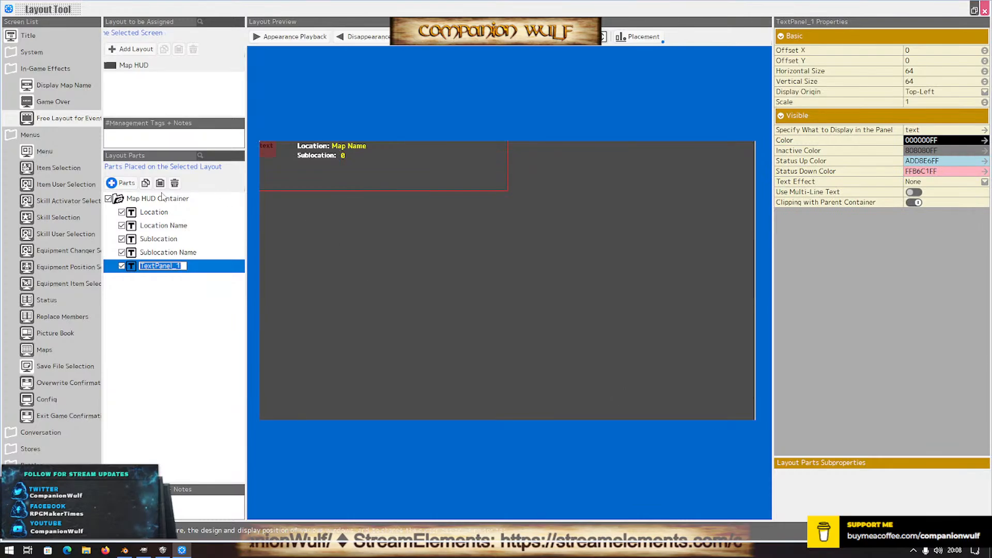
Add a second panel for rendering strings below the newly added one in the Map HUD layout
{"action": "double_click", "coordinate": [339, 207]}
{"action": "left_click", "coordinate": [239, 138]}
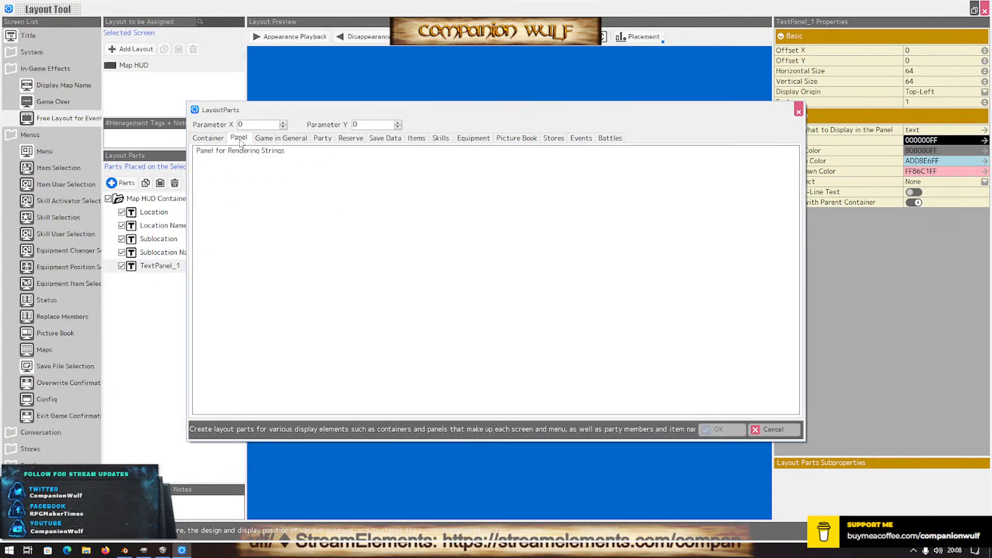
{"action": "left_click", "coordinate": [240, 150]}
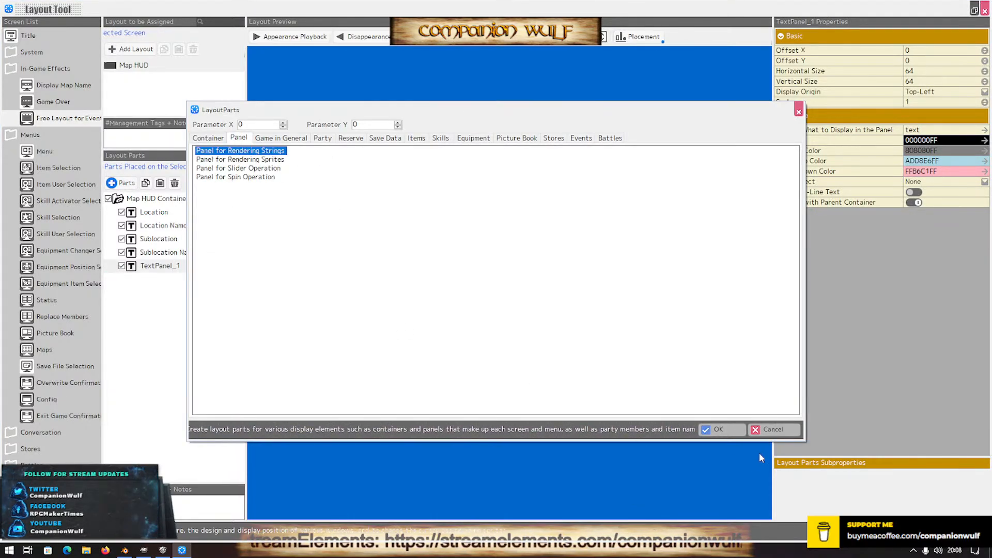
{"action": "left_click", "coordinate": [701, 430]}
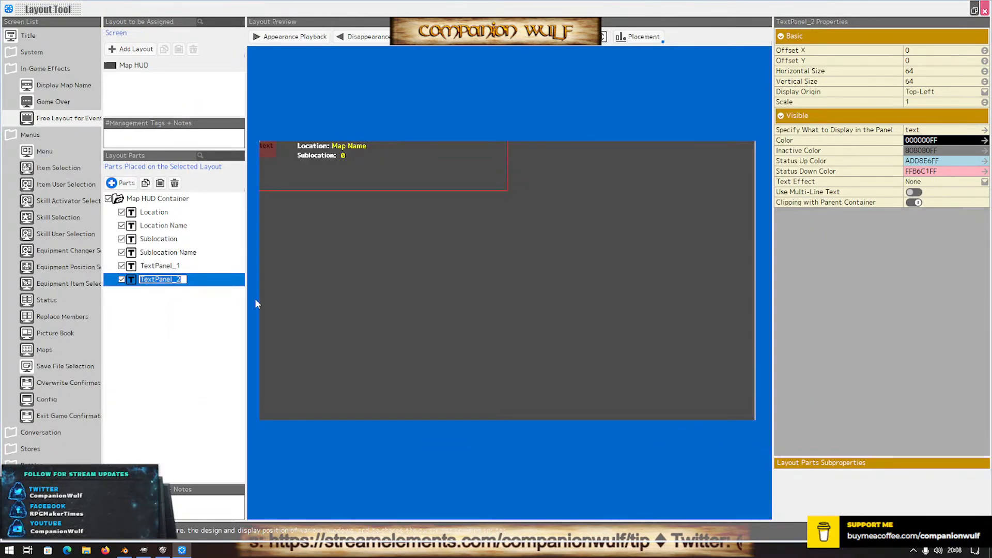
Rename the first new text panel in the Map HUD container to "Coordinates"
{"action": "left_click", "coordinate": [161, 266]}
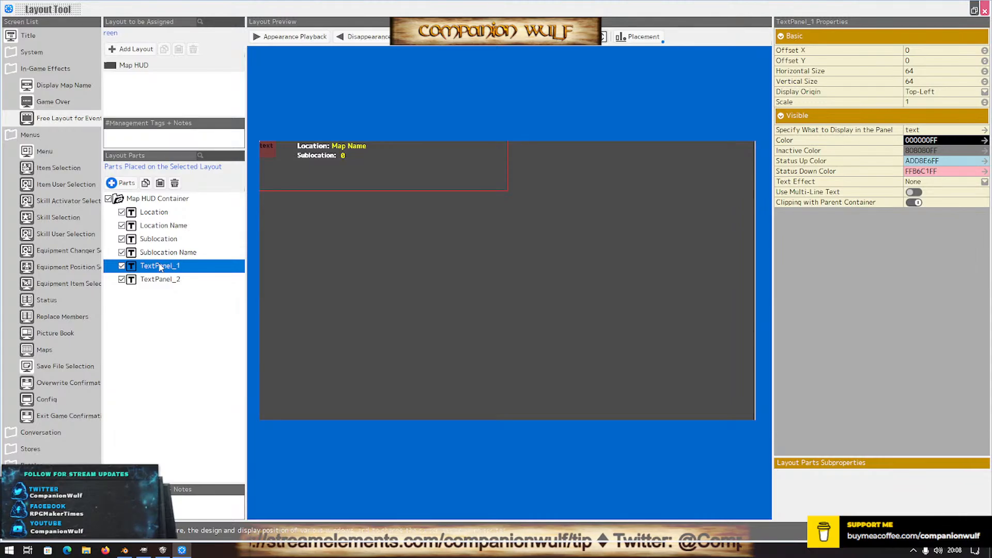
{"action": "left_click", "coordinate": [160, 266]}
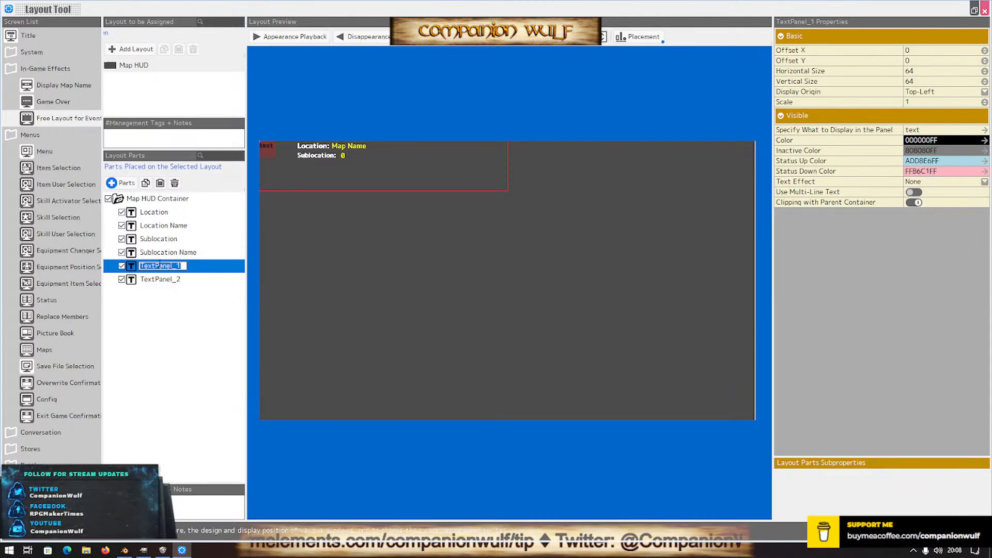
{"action": "type", "text": "C"}
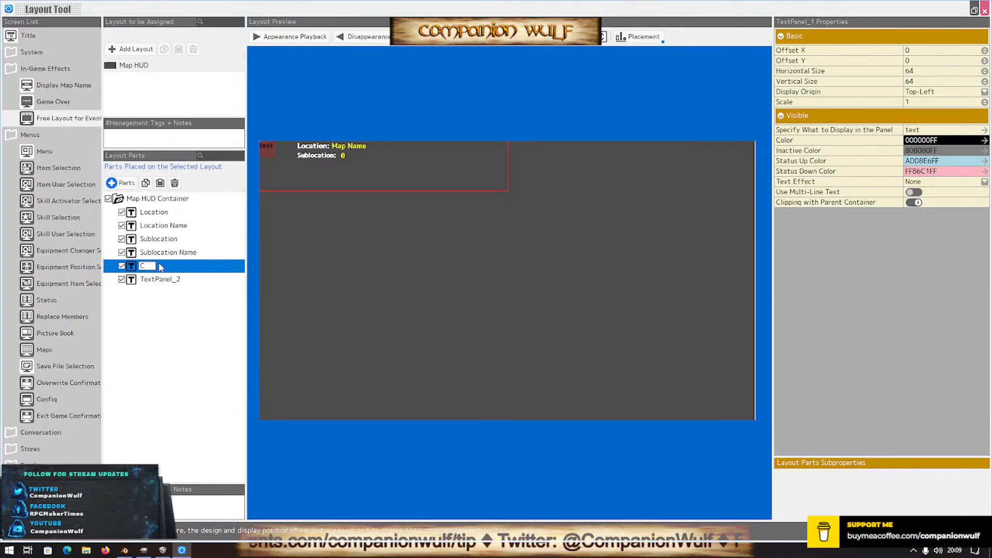
{"action": "type", "text": "oordinates"}
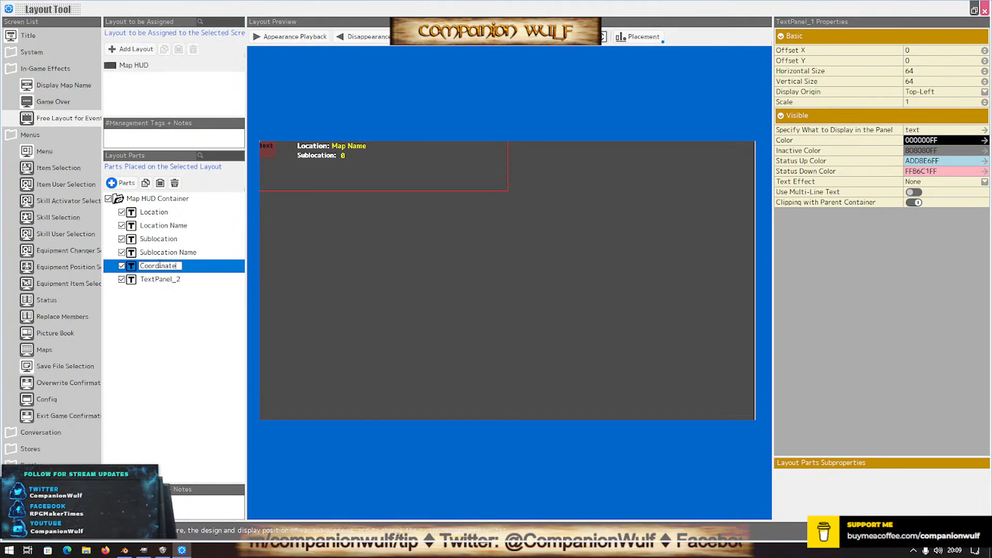
{"action": "key", "text": "Return"}
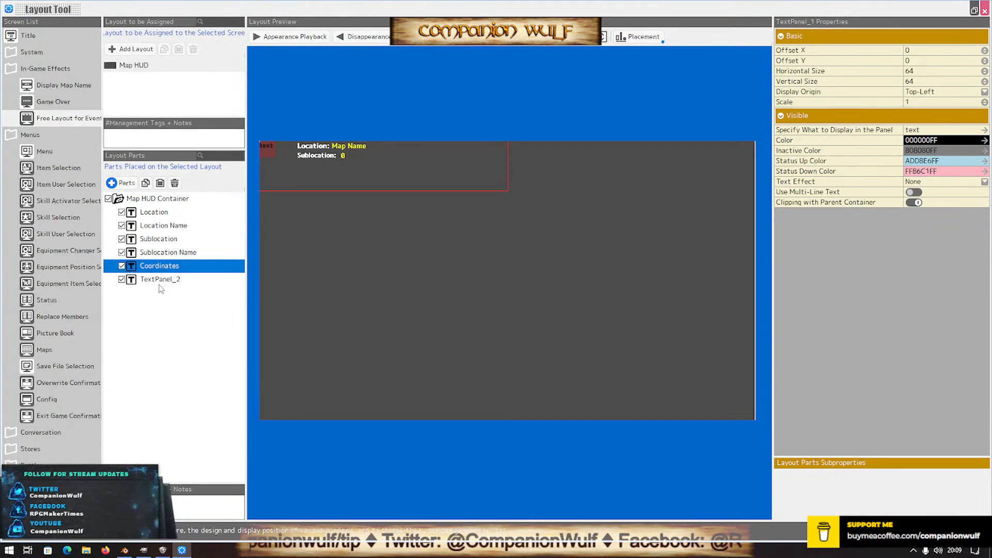
Rename the second new text panel in the Map HUD container to "Coordinates Vars"
{"action": "left_click", "coordinate": [160, 280]}
{"action": "left_click", "coordinate": [160, 279]}
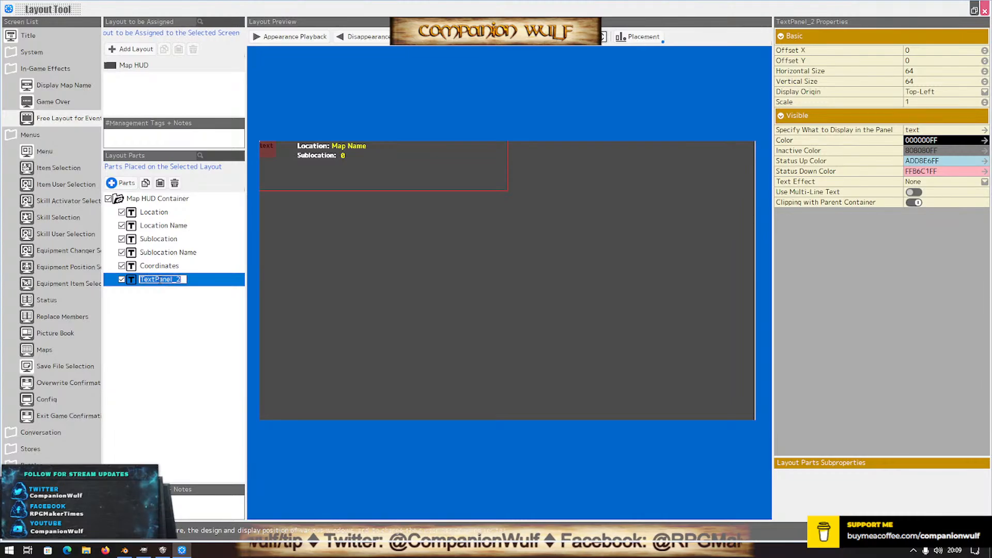
{"action": "type", "text": "Coor"}
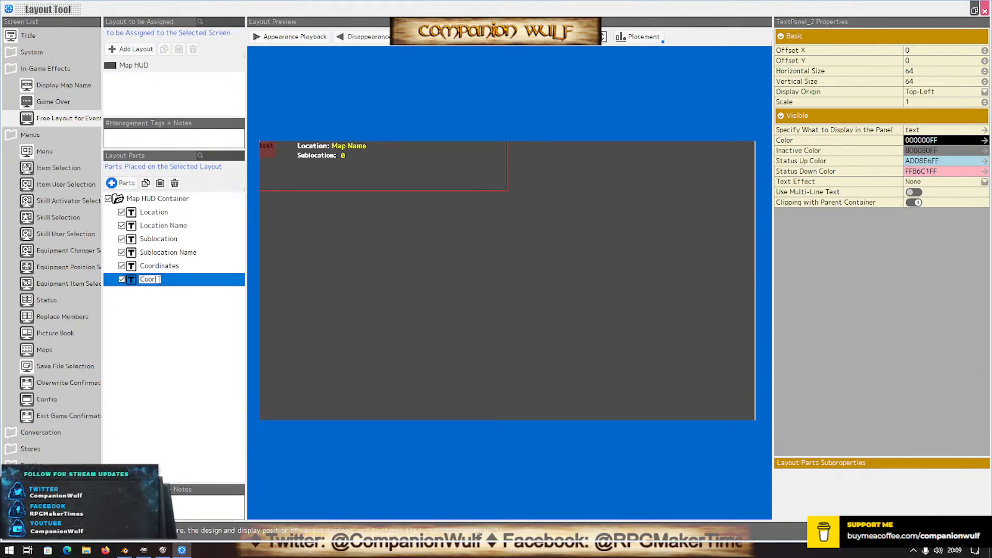
{"action": "type", "text": "dinates Vars"}
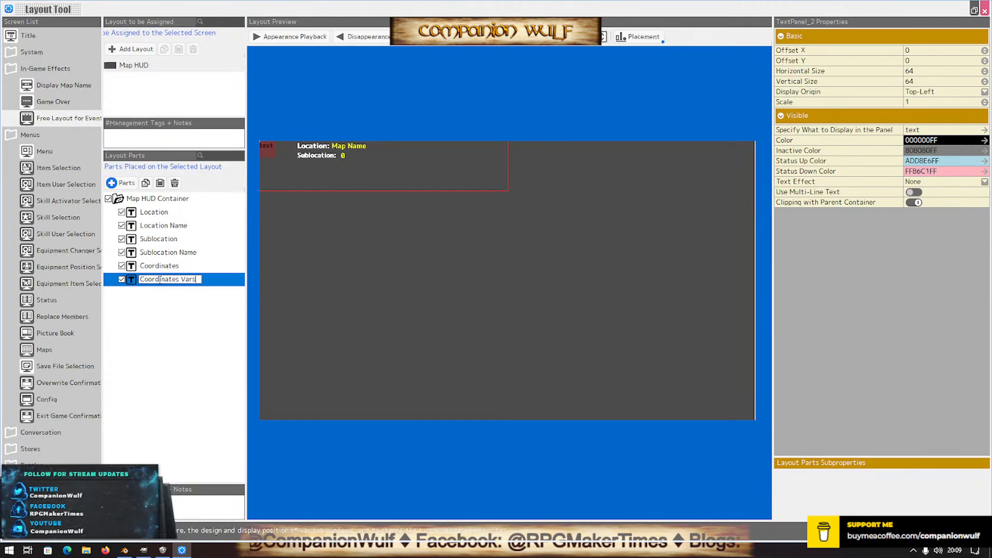
{"action": "key", "text": "Return"}
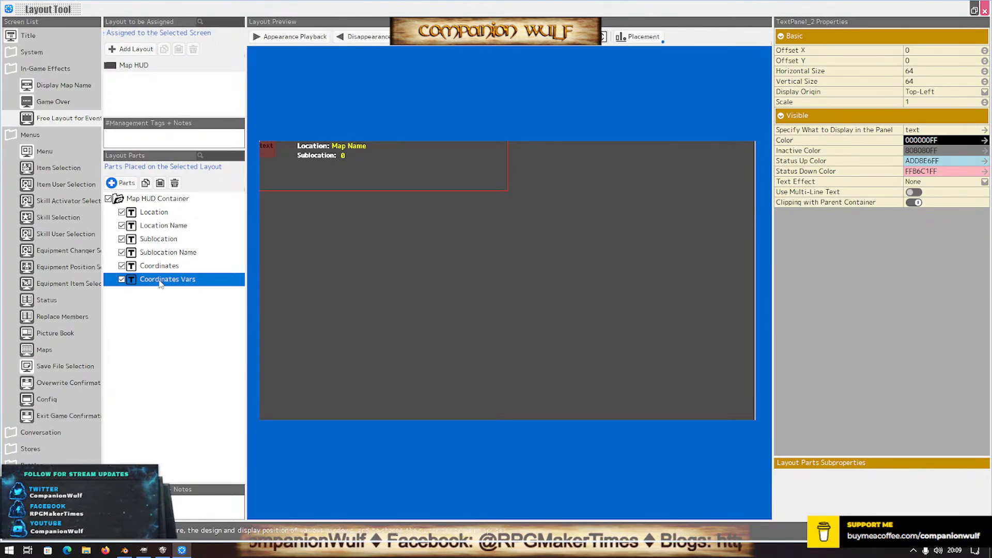
Set the Coordinates panel's Offset X to 146, matching the Sublocation panel's horizontal offset
{"action": "left_click", "coordinate": [160, 266]}
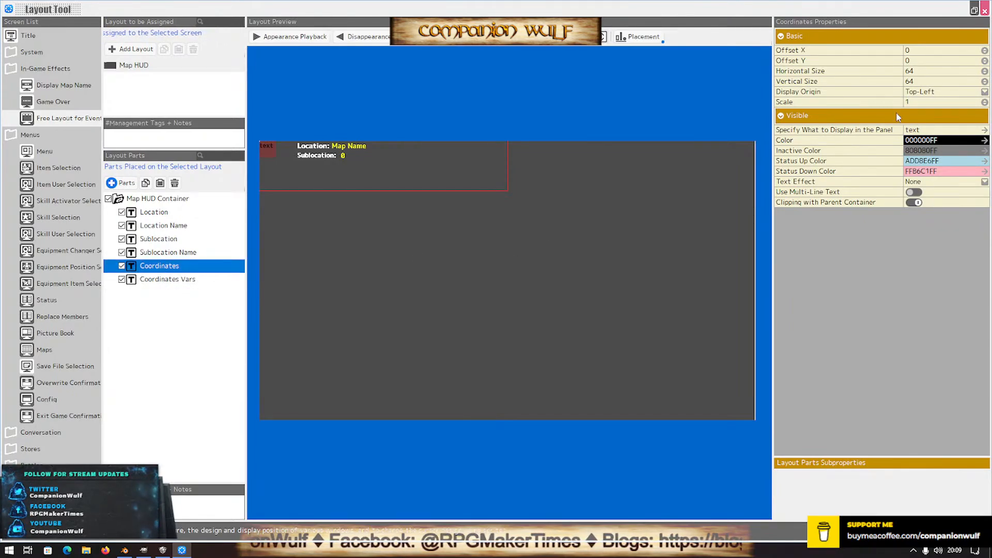
{"action": "left_click", "coordinate": [917, 53]}
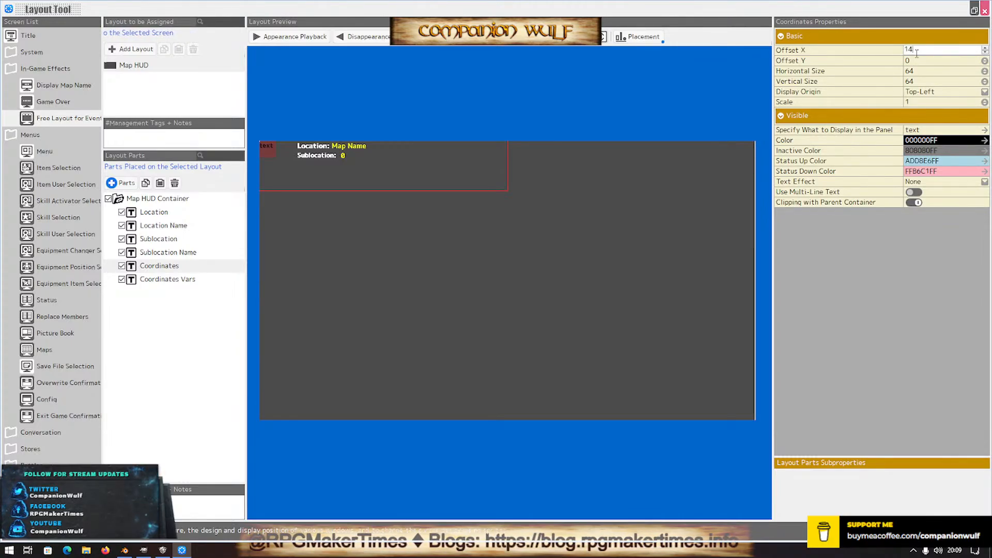
{"action": "key", "text": "Return"}
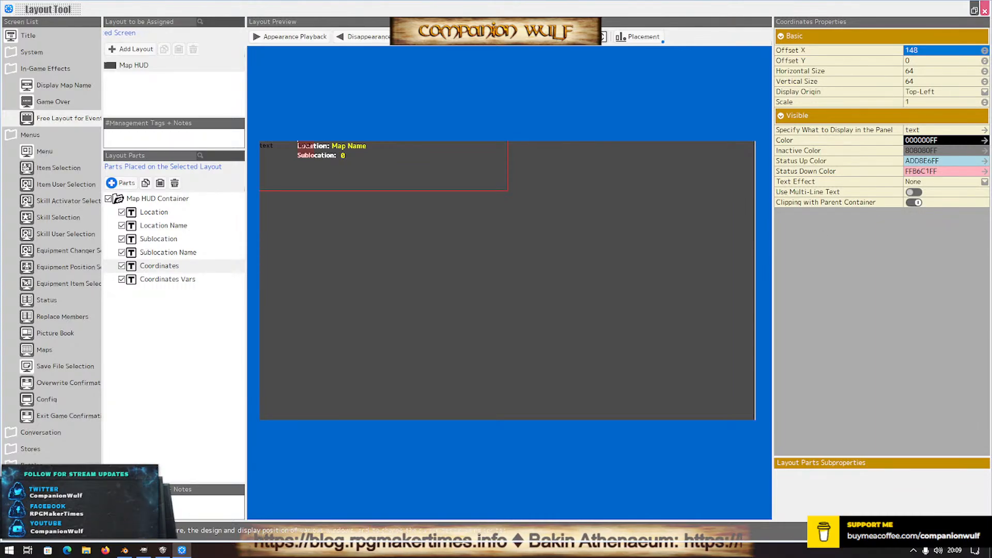
{"action": "left_click", "coordinate": [985, 54]}
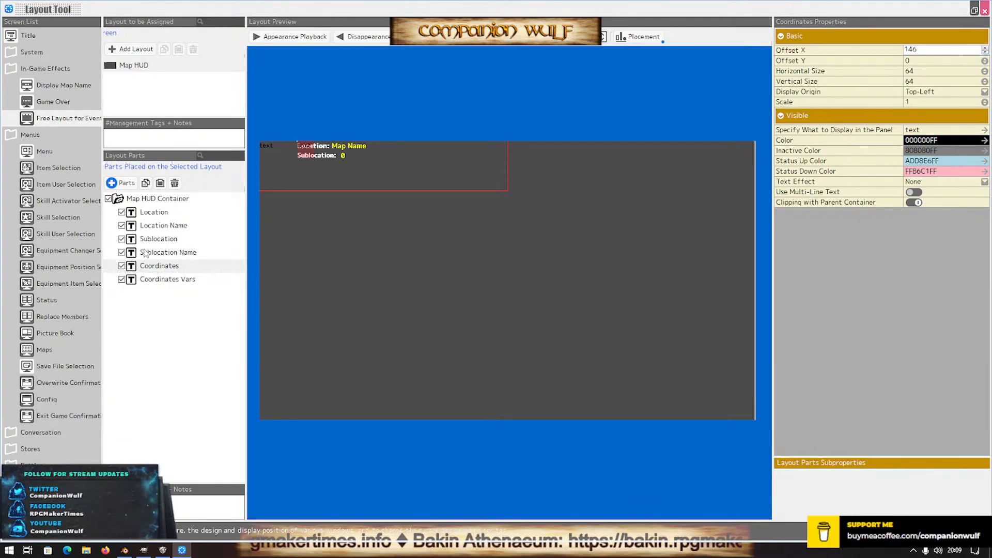
{"action": "left_click", "coordinate": [163, 243]}
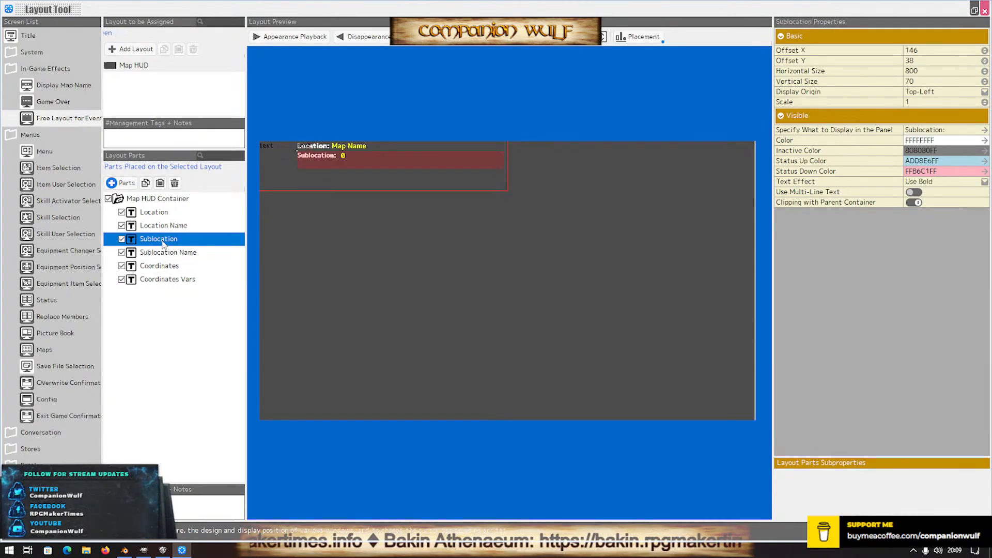
{"action": "left_click", "coordinate": [164, 267]}
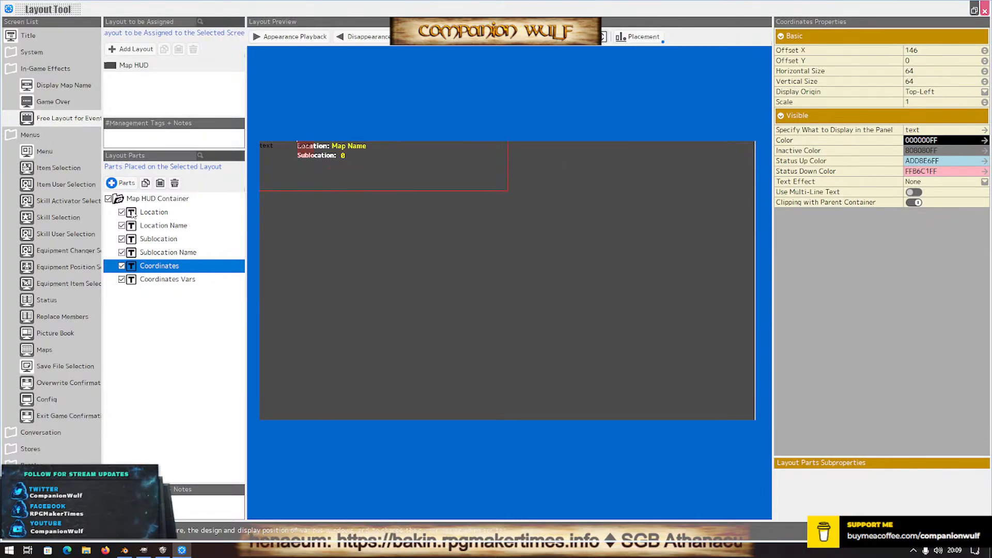
Check the offsets of the location and sublocation panels, and set the Coordinates panel's Offset Y to 76, refined to 80
{"action": "left_click", "coordinate": [156, 252]}
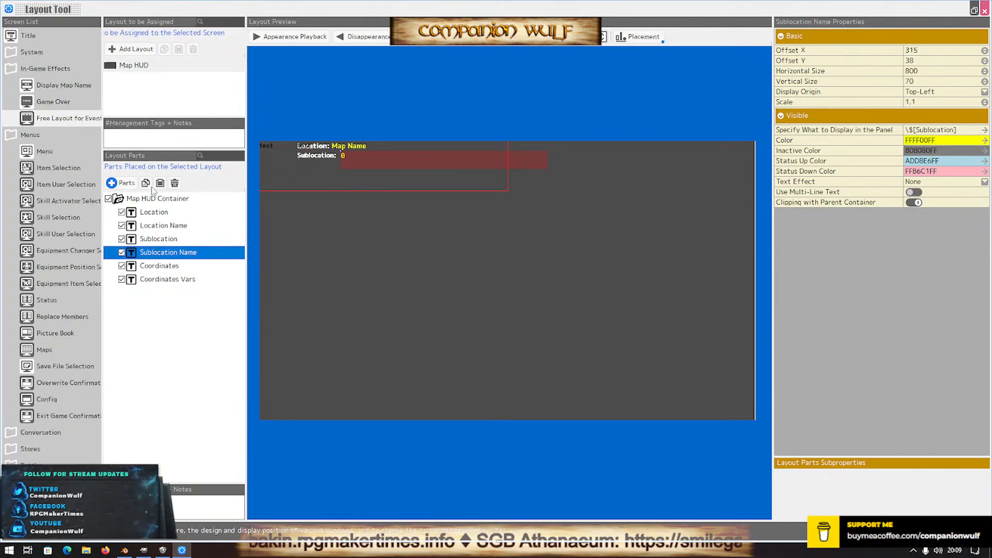
{"action": "left_click", "coordinate": [158, 230]}
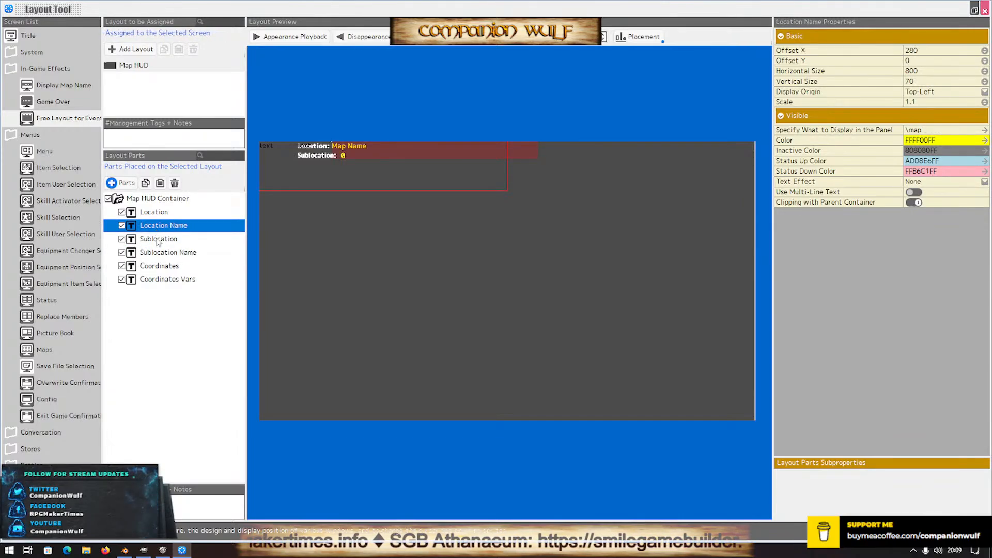
{"action": "left_click", "coordinate": [158, 240]}
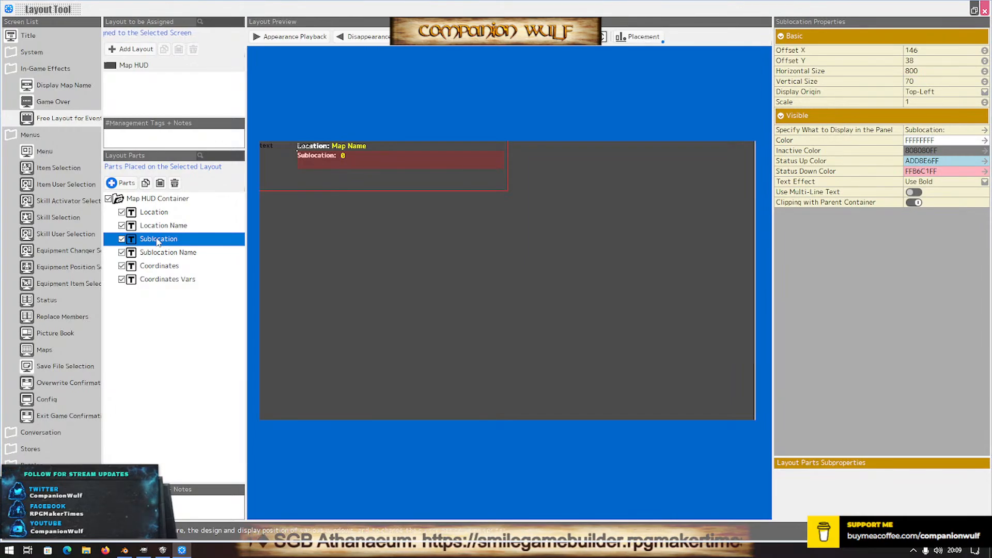
{"action": "left_click", "coordinate": [158, 267]}
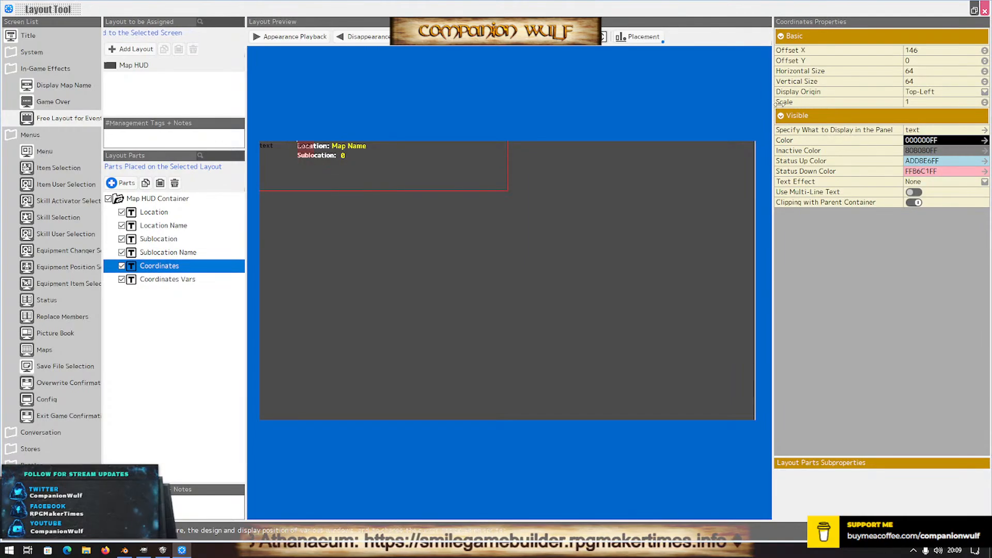
{"action": "left_click", "coordinate": [918, 61]}
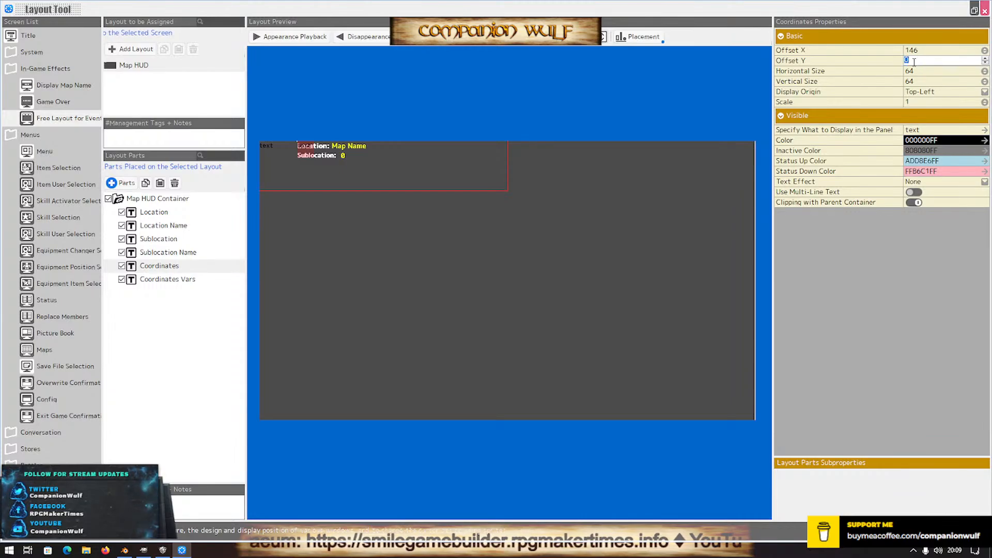
{"action": "type", "text": "76"}
{"action": "key", "text": "Return"}
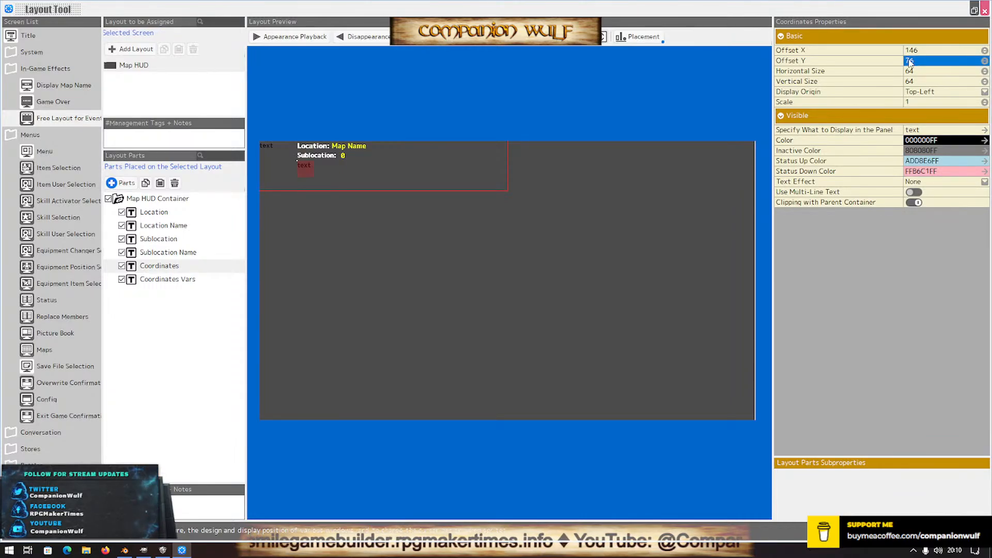
{"action": "left_click", "coordinate": [926, 61]}
{"action": "type", "text": "80"}
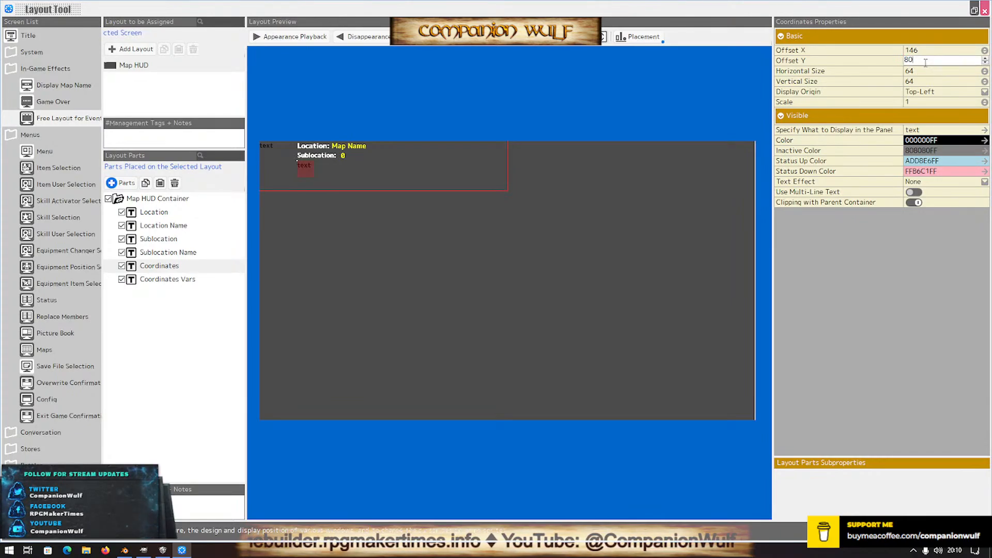
{"action": "key", "text": "Return"}
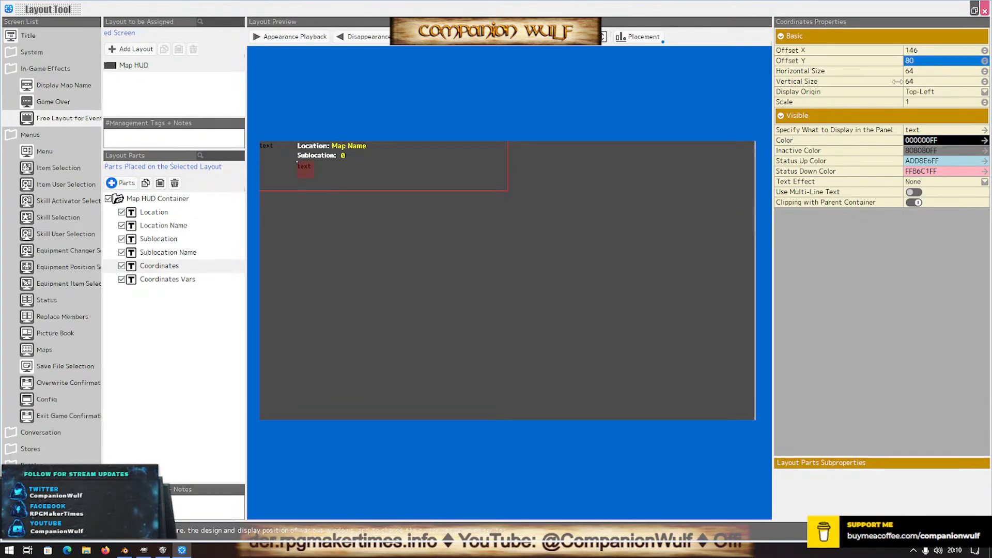
Set the Coordinates panel's Horizontal Size to 800 and Vertical Size to 70
{"action": "left_click", "coordinate": [918, 73]}
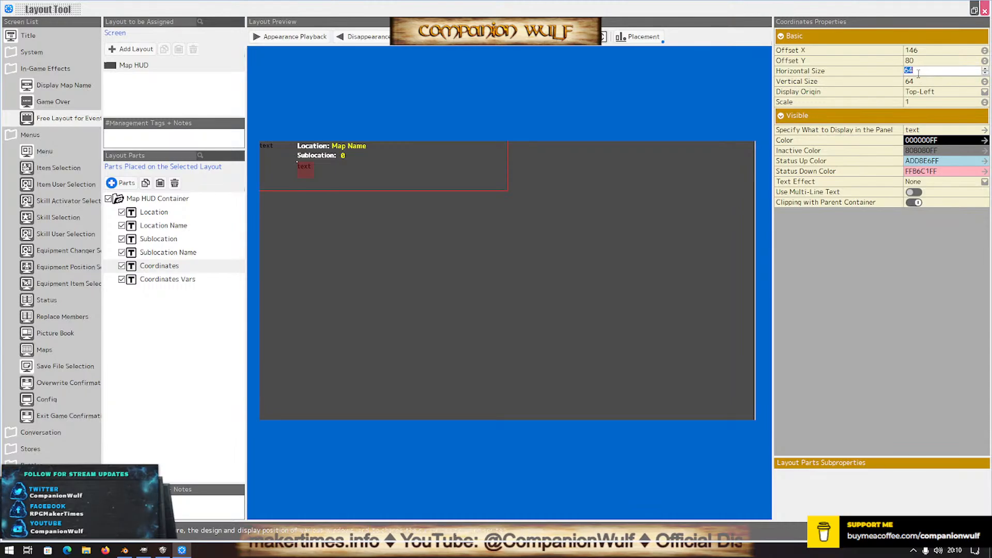
{"action": "type", "text": "800"}
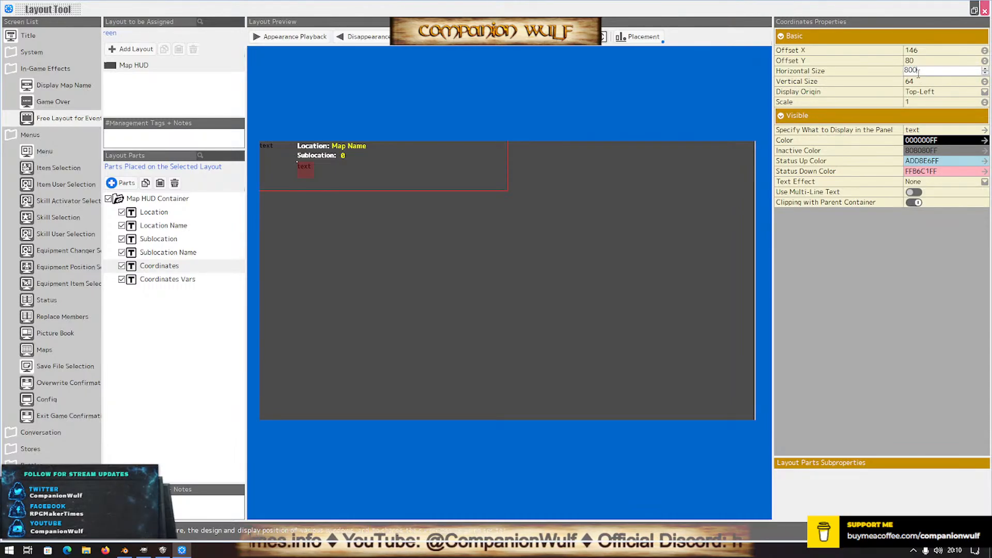
{"action": "key", "text": "Return"}
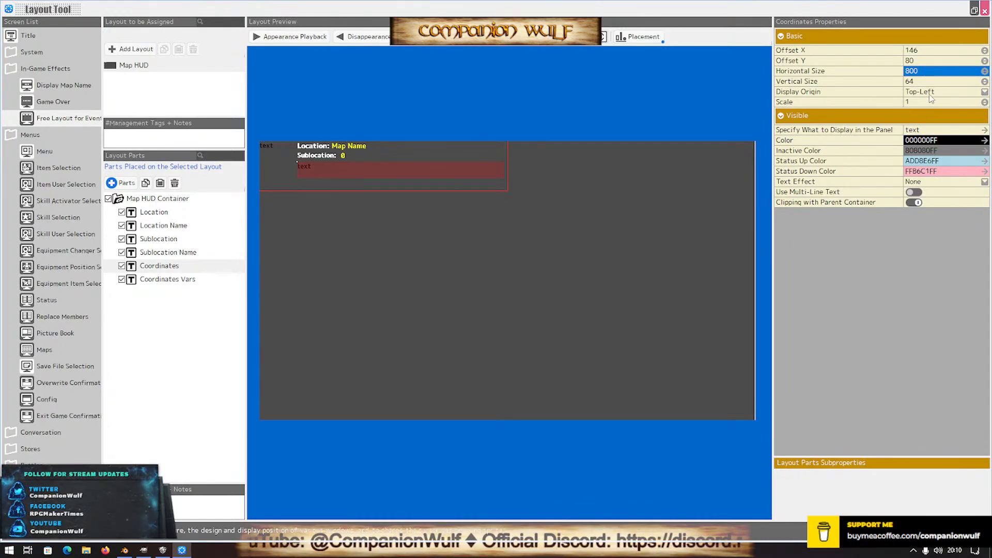
{"action": "left_click", "coordinate": [912, 81]}
{"action": "type", "text": "70"}
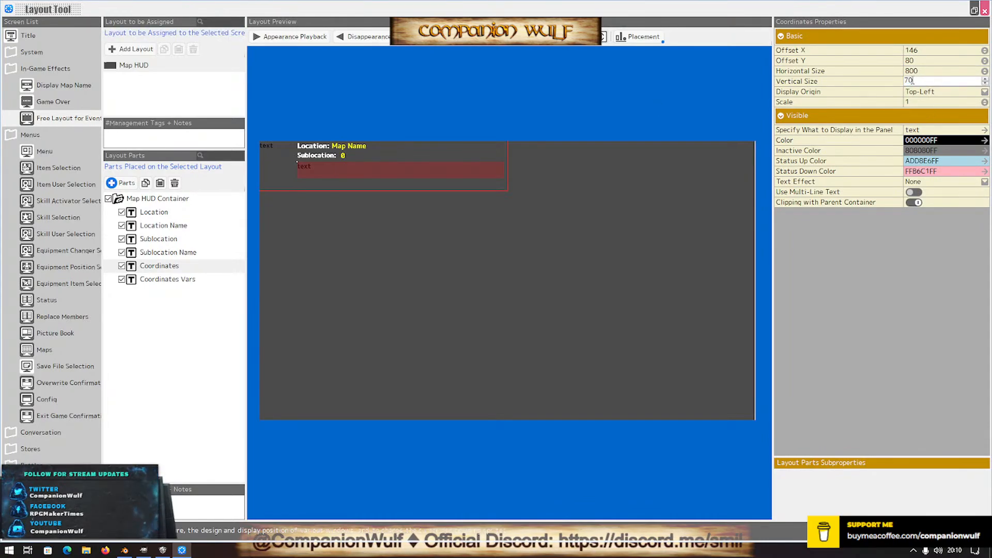
{"action": "key", "text": "Return"}
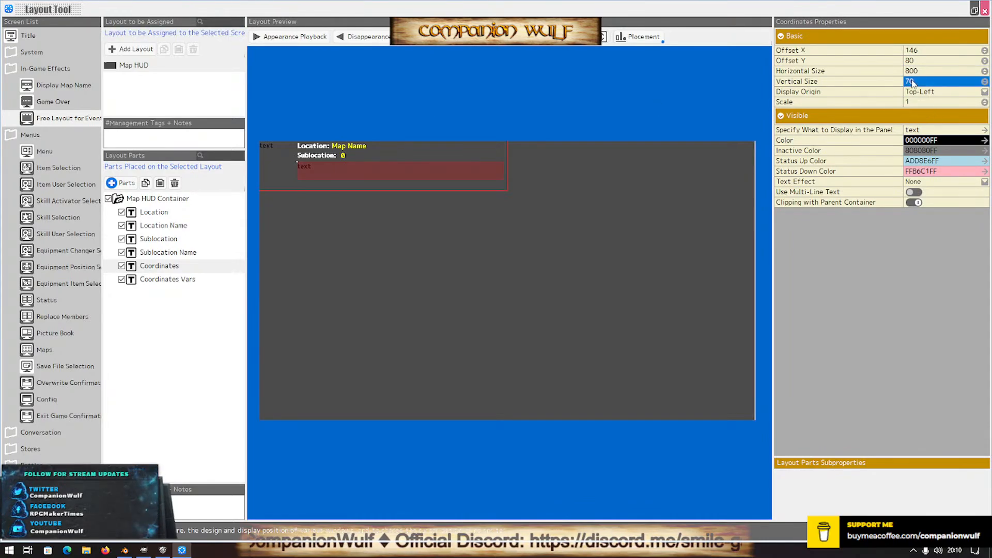
Set the Coordinates panel's displayed text to "Coordinates:"
{"action": "left_click", "coordinate": [937, 131]}
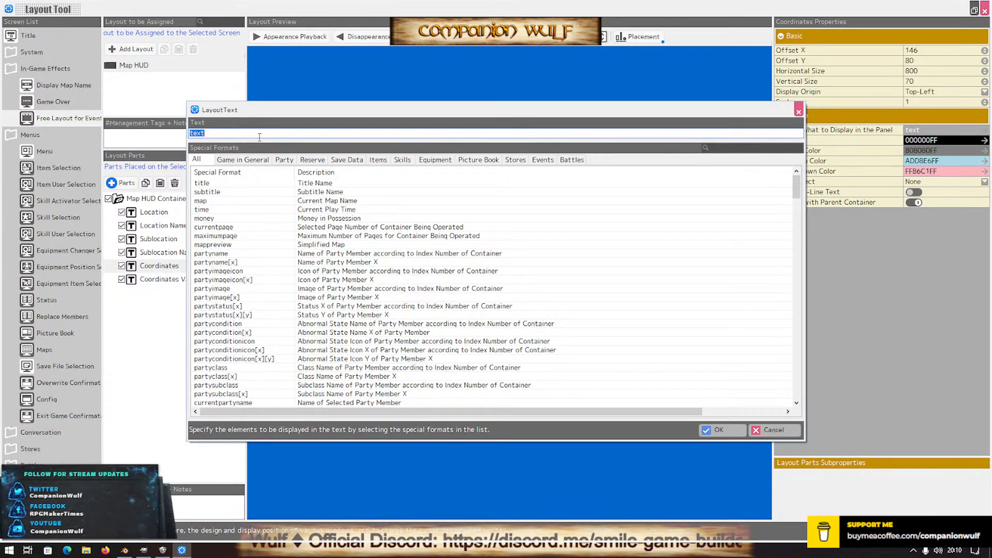
{"action": "type", "text": "Coordinates:"}
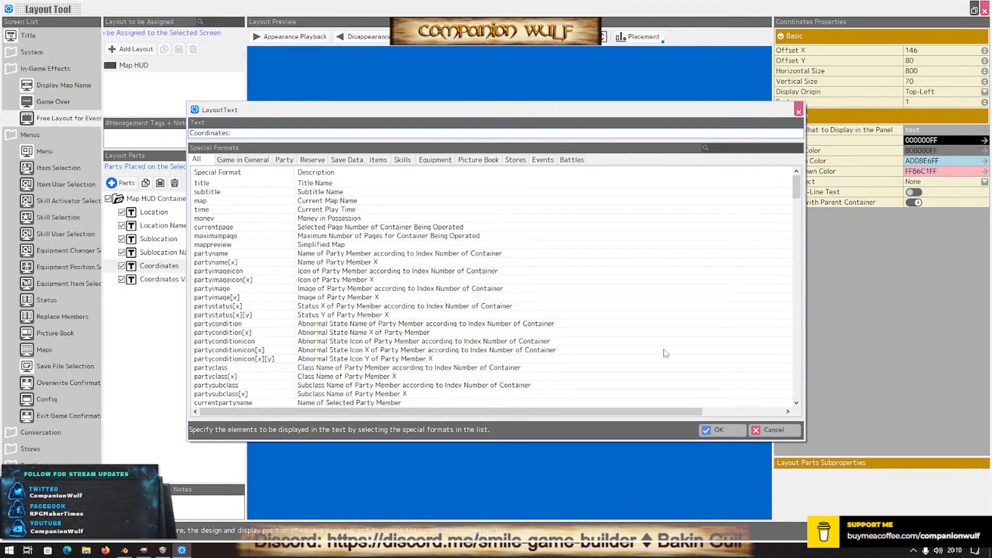
{"action": "left_click", "coordinate": [722, 430]}
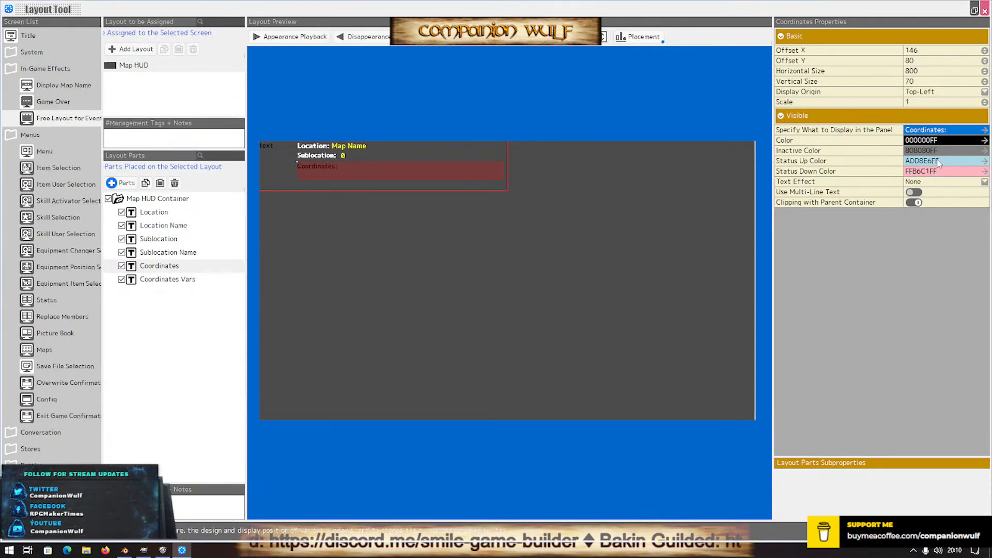
Make the Coordinates panel's text bold and change its color to white, FFFFFFFF
{"action": "left_click", "coordinate": [931, 185]}
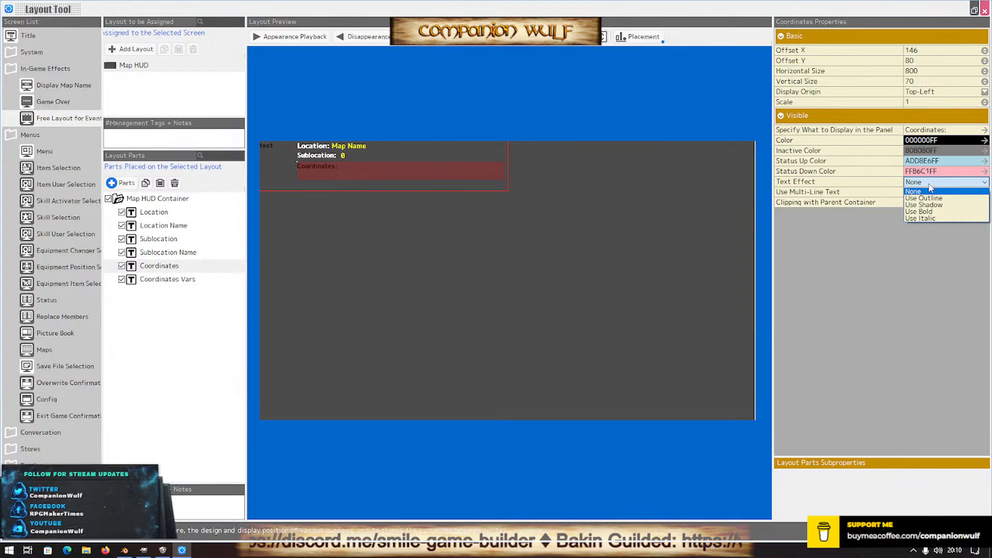
{"action": "left_click", "coordinate": [925, 212]}
{"action": "left_click", "coordinate": [937, 139]}
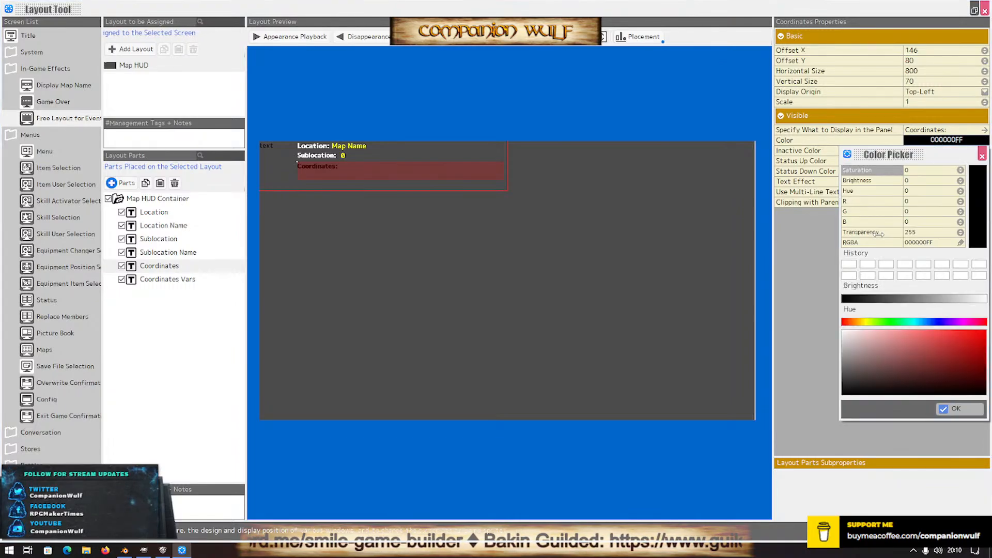
{"action": "left_click", "coordinate": [953, 408]}
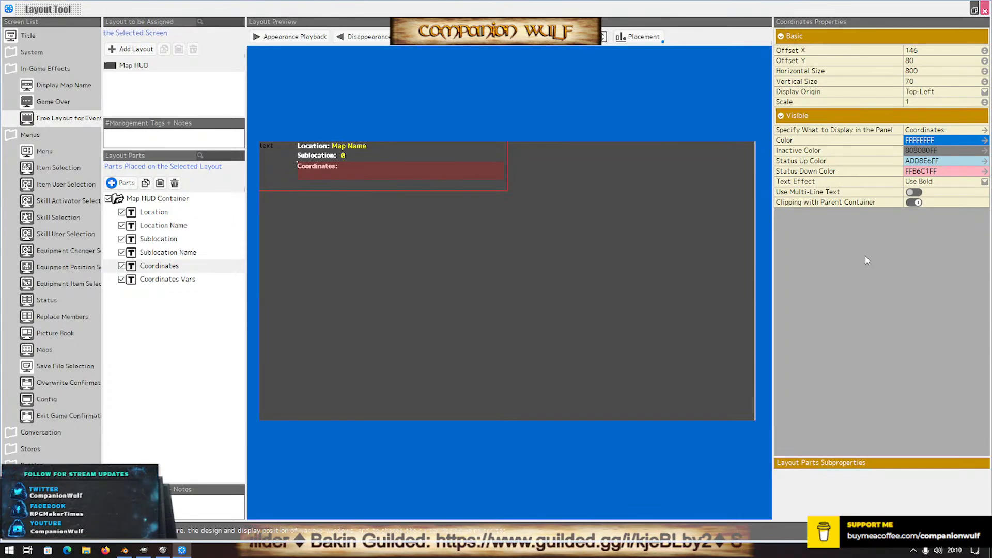
Position the Coordinates Vars panel at Offset X 146 and Offset Y 80, matching the Coordinates panel
{"action": "left_click", "coordinate": [157, 282]}
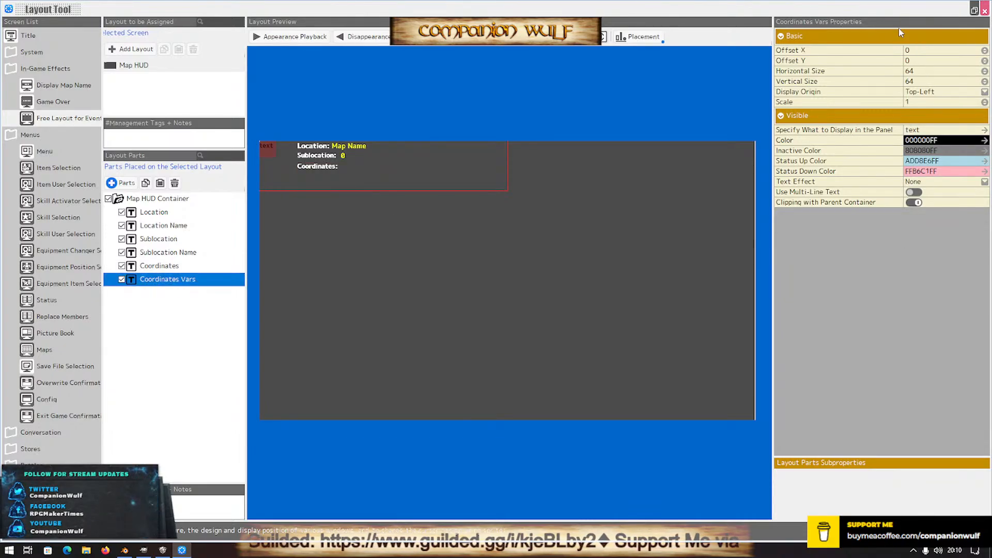
{"action": "left_click", "coordinate": [913, 50]}
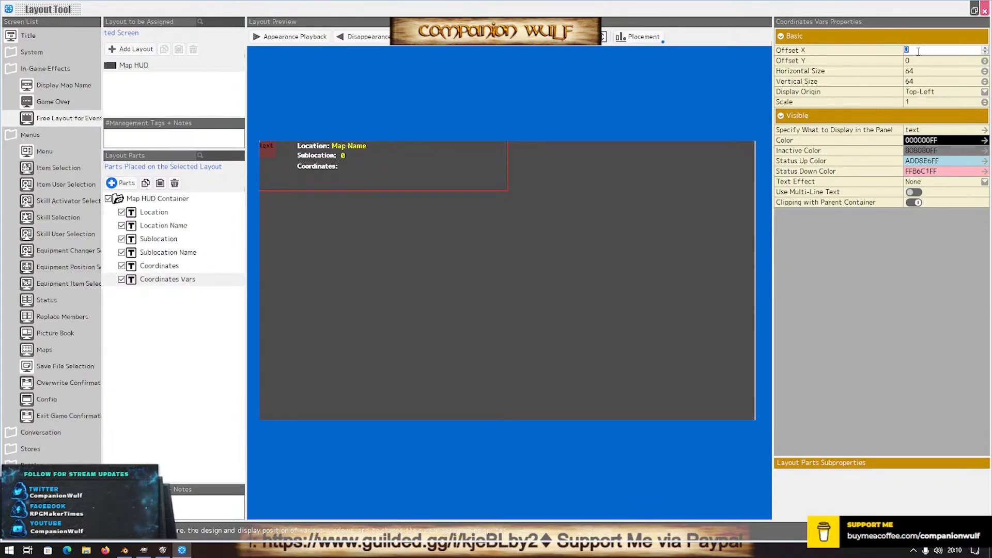
{"action": "type", "text": "146"}
{"action": "key", "text": "Return"}
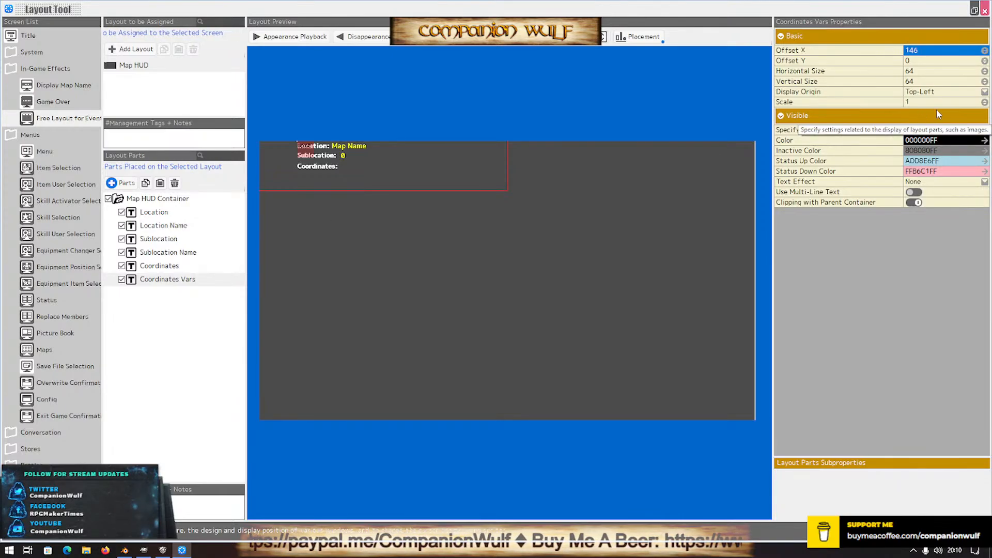
{"action": "left_click", "coordinate": [921, 61]}
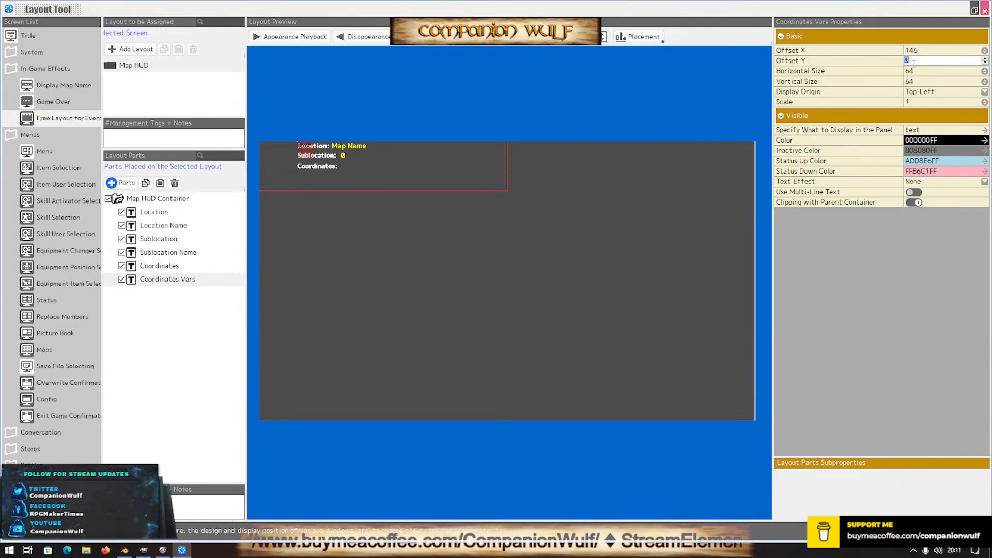
{"action": "left_click", "coordinate": [161, 266]}
{"action": "left_click", "coordinate": [158, 280]}
{"action": "left_click", "coordinate": [918, 61]}
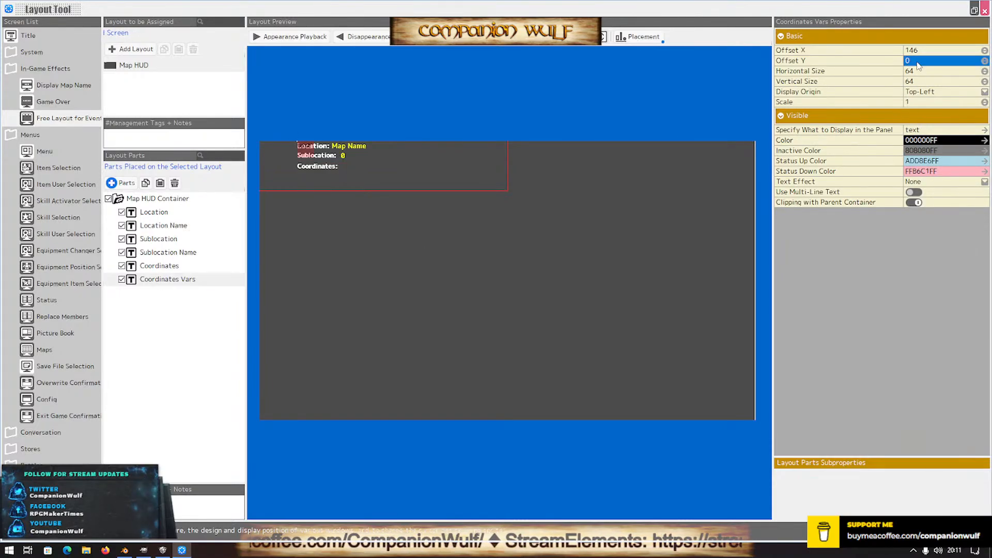
{"action": "type", "text": "80"}
{"action": "key", "text": "Return"}
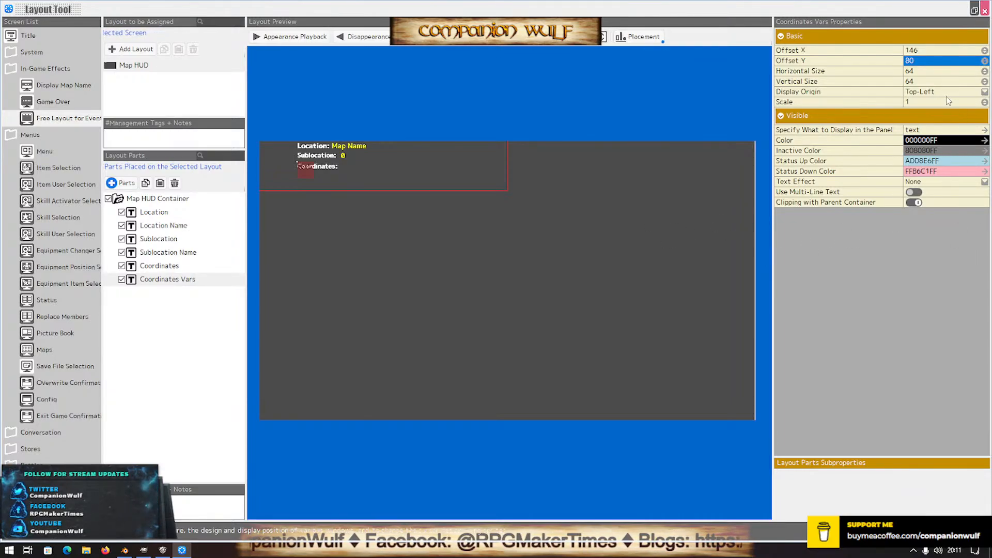
Set the Coordinates Vars panel's Horizontal Size to 800 and Vertical Size to 70
{"action": "left_click", "coordinate": [926, 71]}
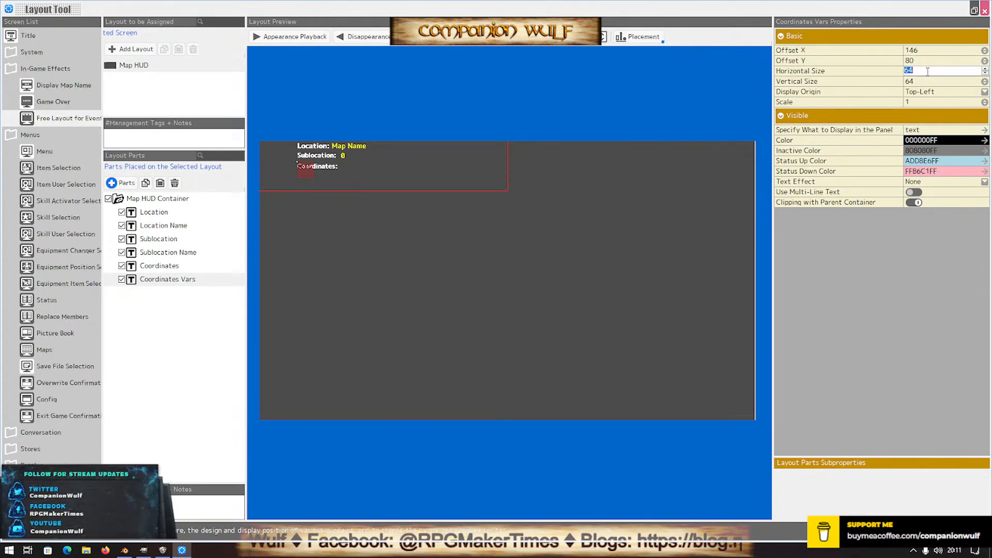
{"action": "type", "text": "80"}
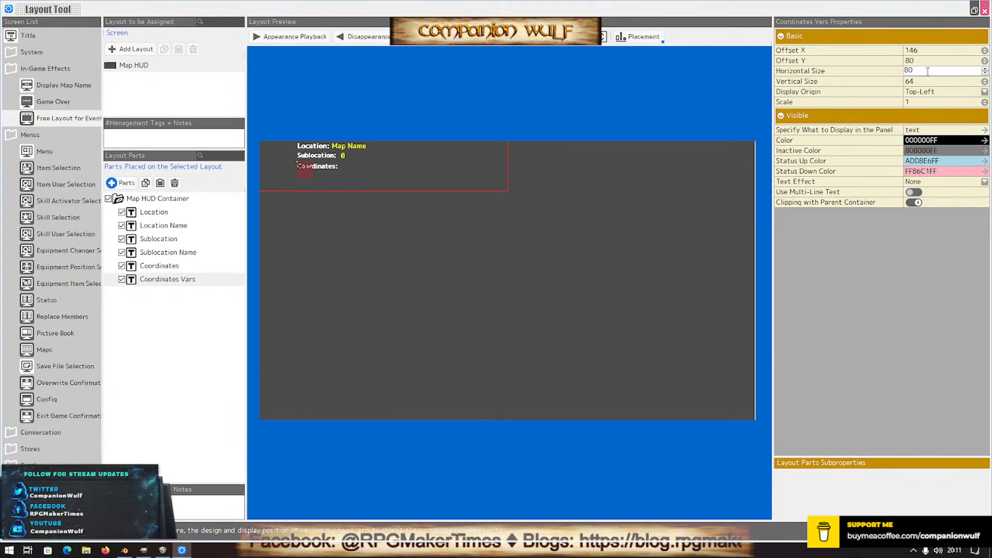
{"action": "key", "text": "Return"}
{"action": "left_click", "coordinate": [928, 72]}
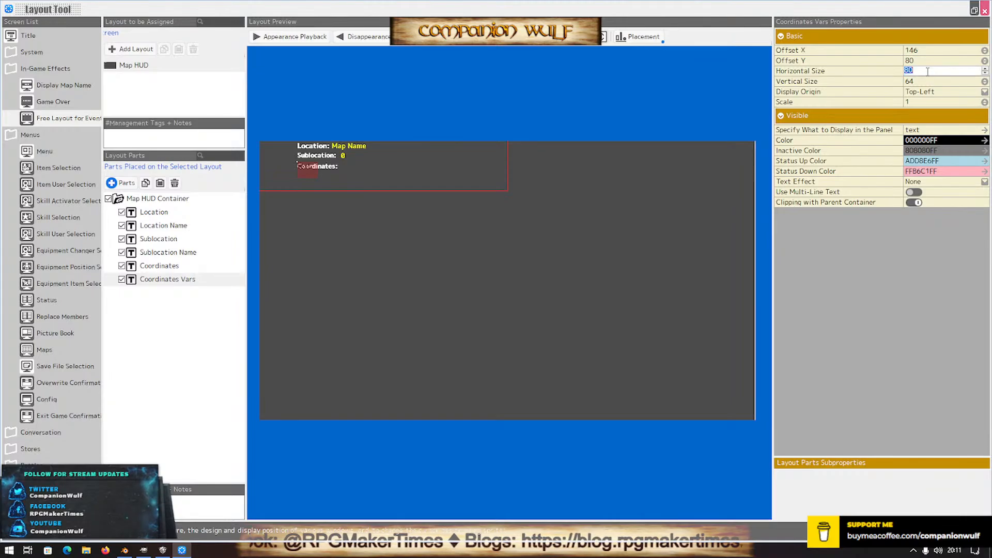
{"action": "type", "text": "800"}
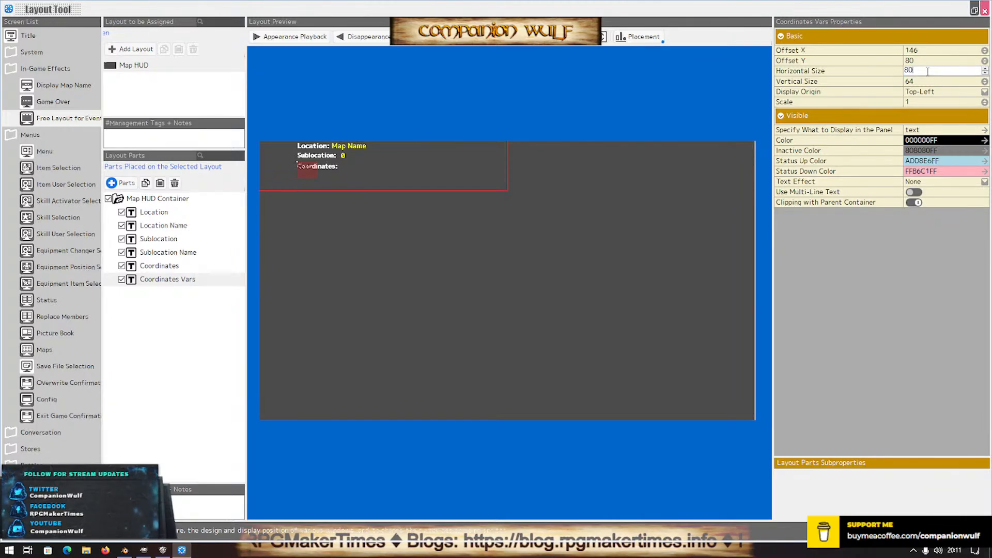
{"action": "key", "text": "Return"}
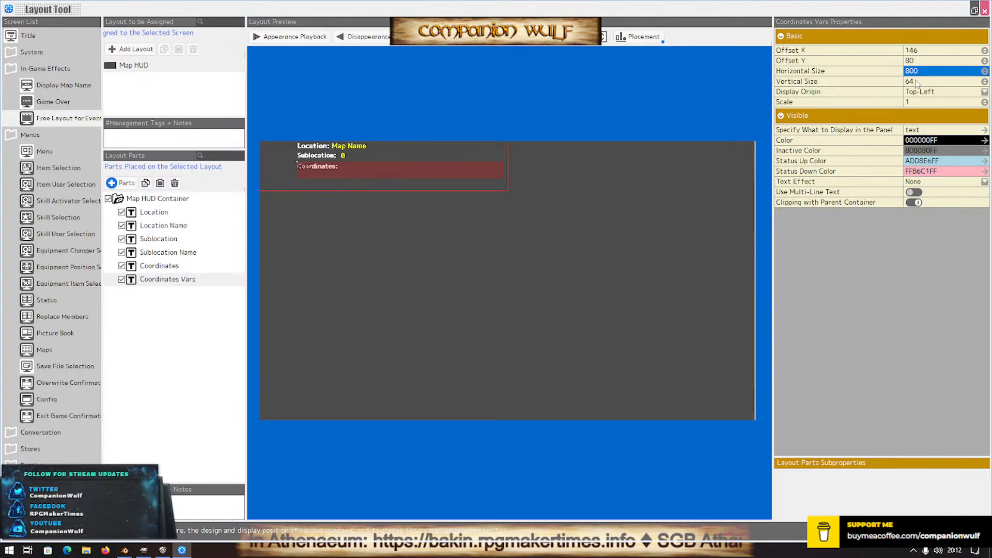
{"action": "left_click", "coordinate": [916, 82]}
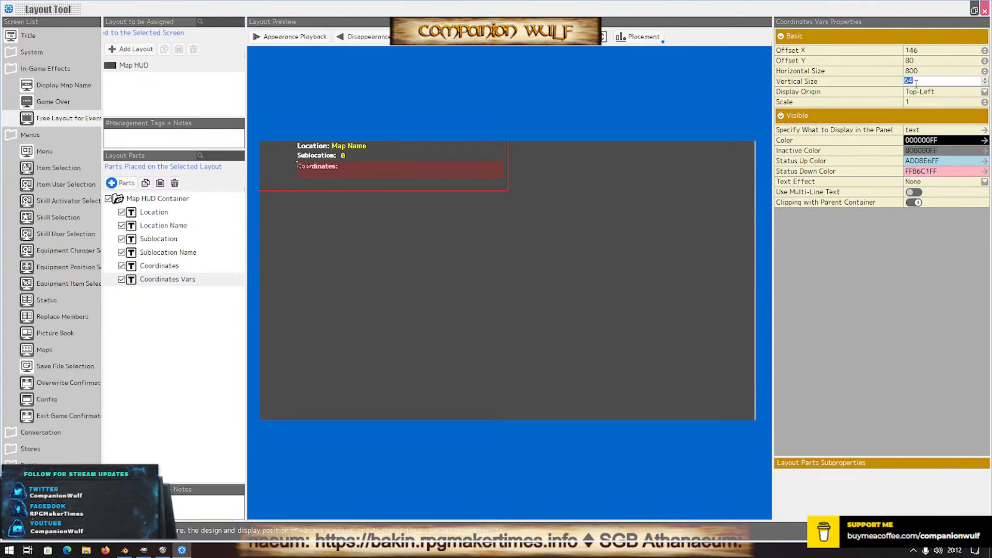
{"action": "type", "text": "70"}
{"action": "key", "text": "Return"}
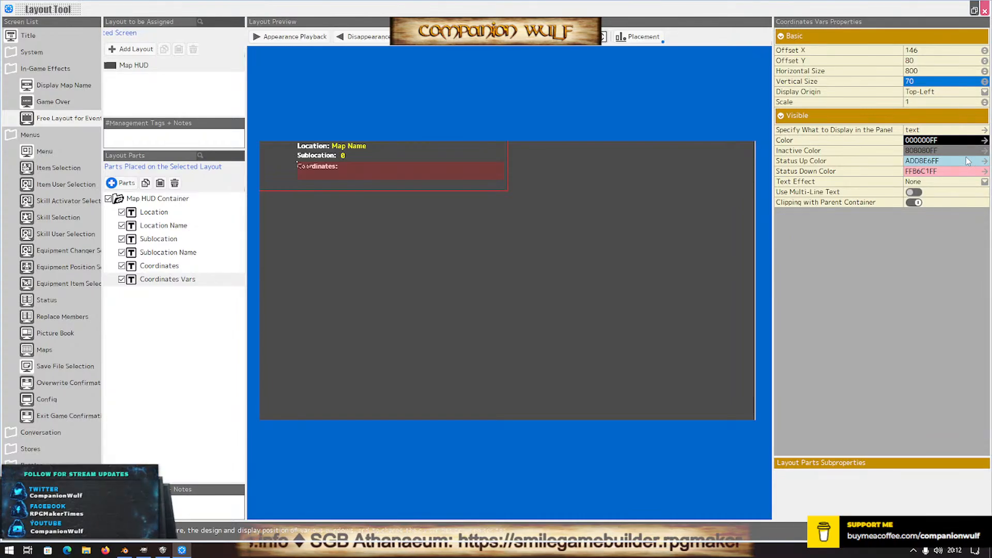
{"action": "left_click", "coordinate": [915, 61]}
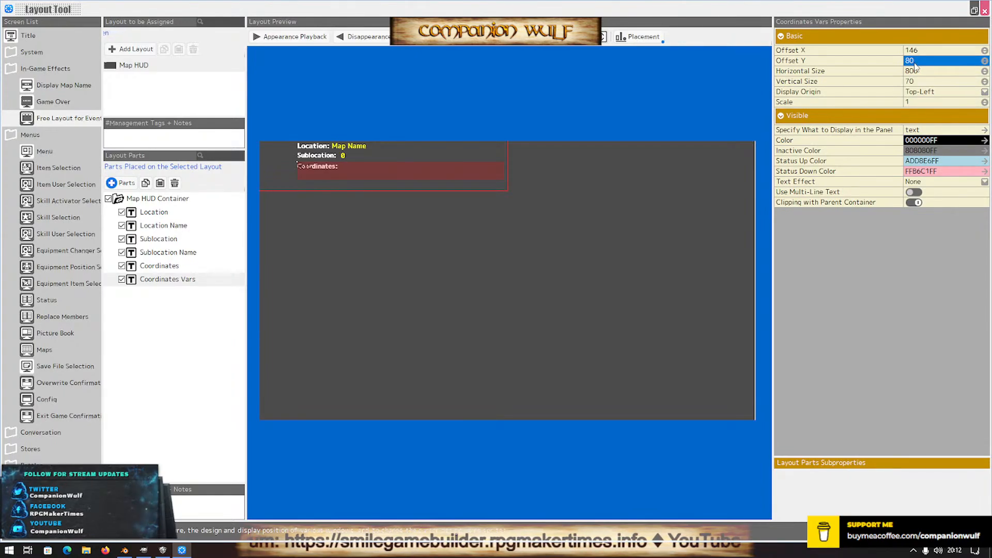
{"action": "type", "text": "300"}
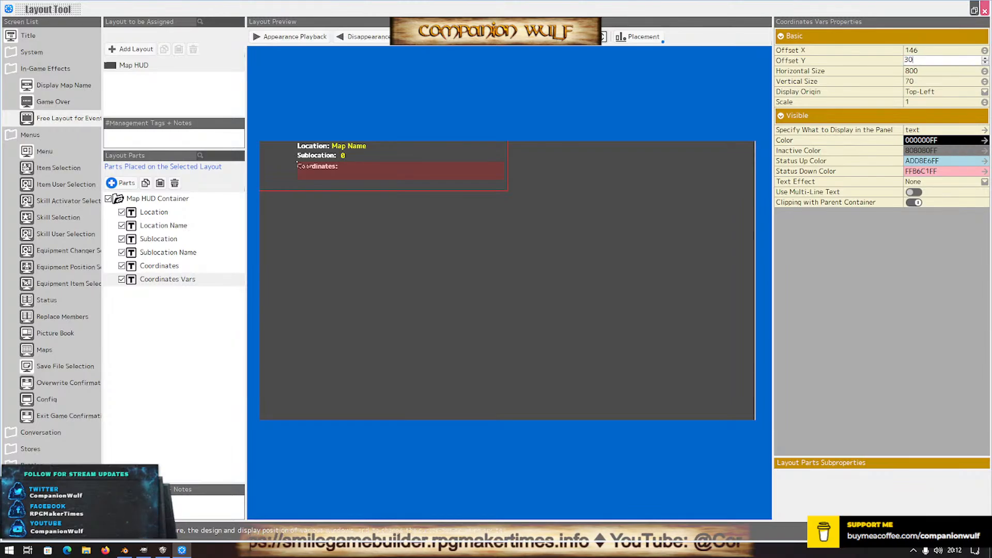
{"action": "key", "text": "Return"}
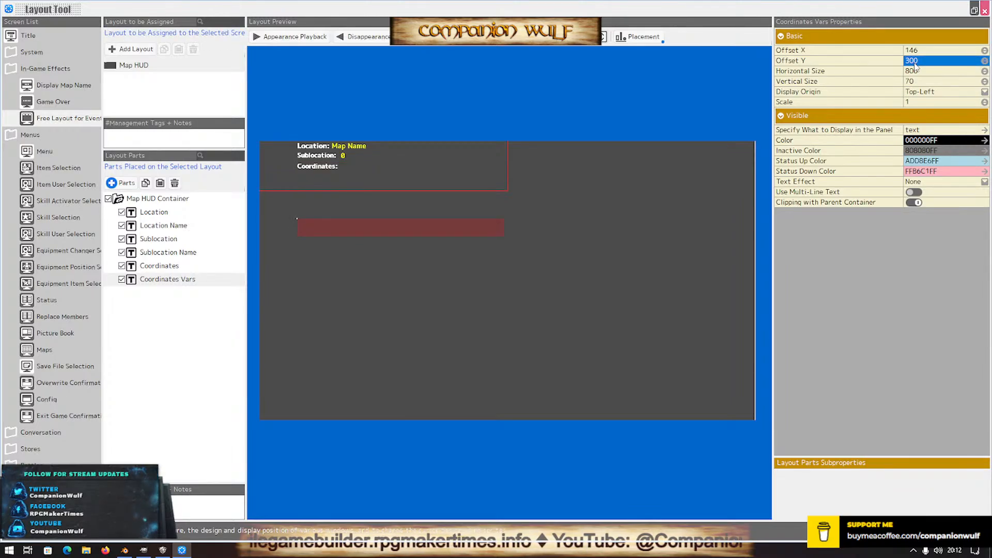
{"action": "key", "text": "ctrl+z"}
Shift the Coordinates Vars panel beside the "Coordinates:" label by setting Offset X to 300, refined to 320
{"action": "left_click", "coordinate": [916, 50]}
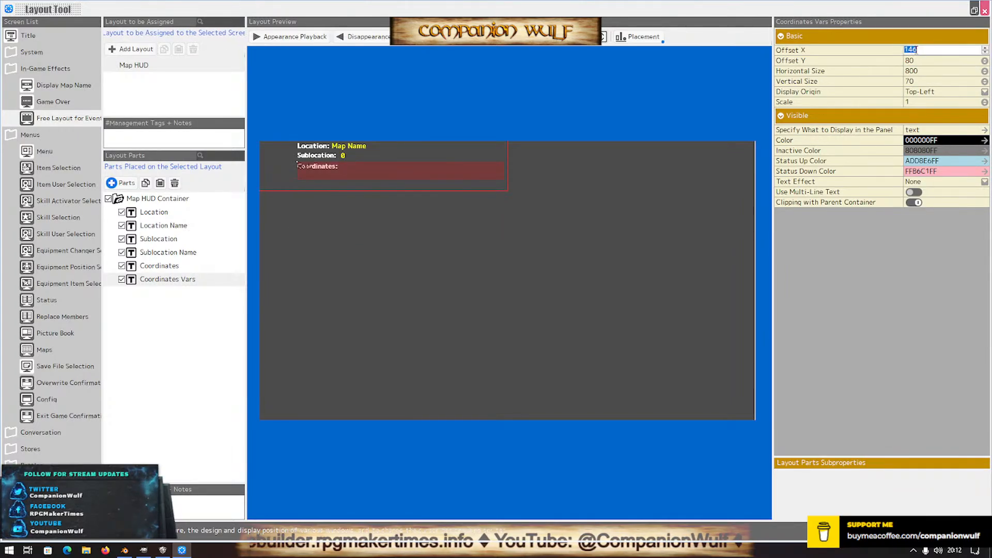
{"action": "type", "text": "300"}
{"action": "key", "text": "Return"}
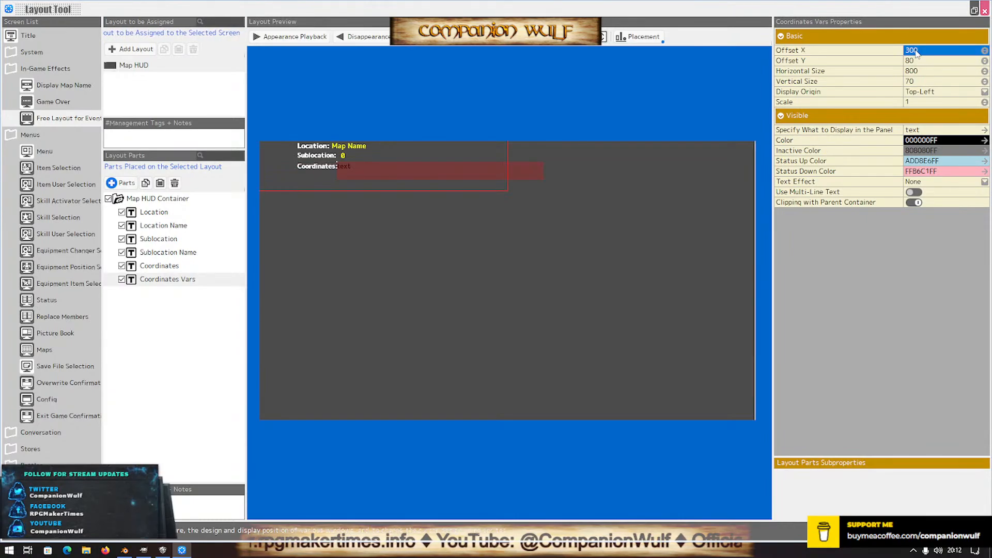
{"action": "left_click", "coordinate": [916, 52]}
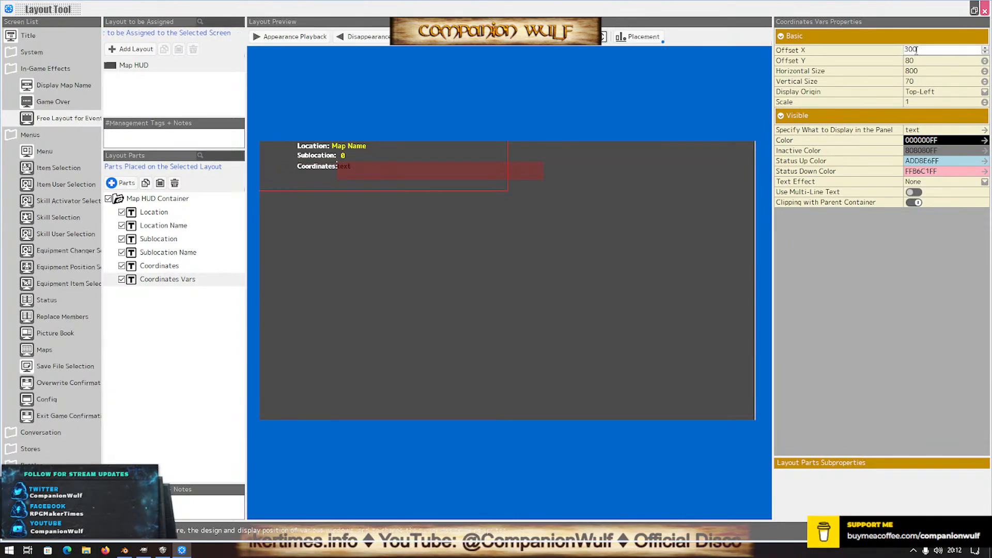
{"action": "type", "text": "320"}
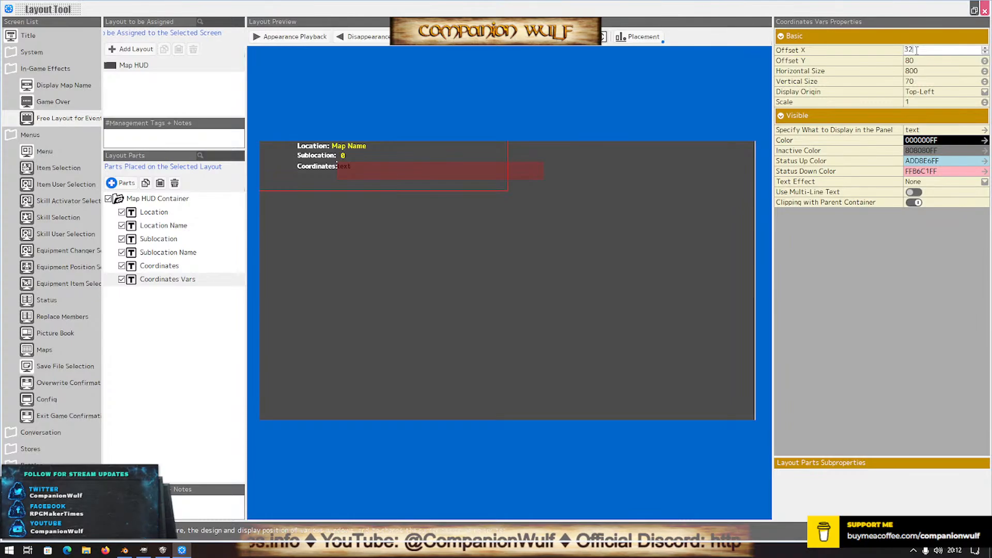
{"action": "key", "text": "Return"}
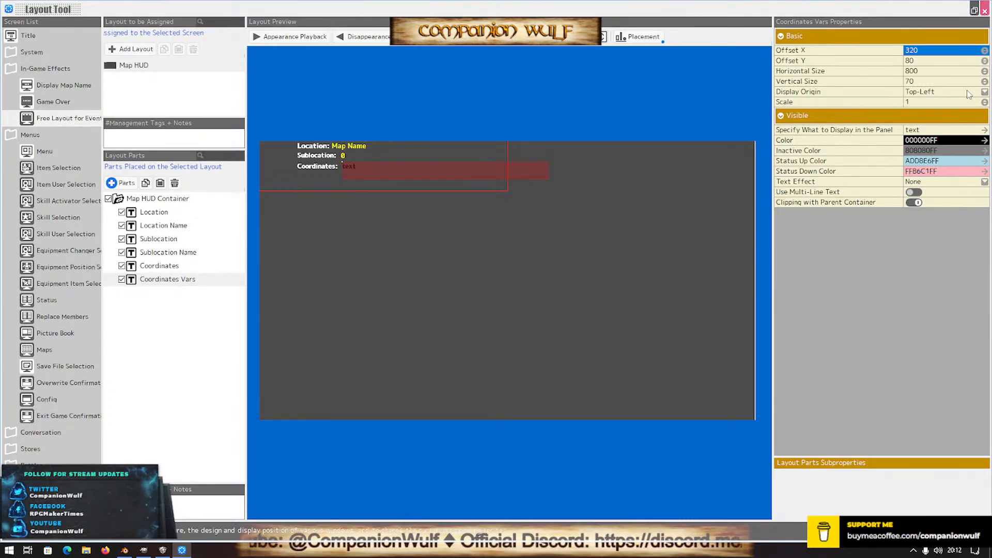
Try a Scale of 0.9 on the Coordinates Vars panel, settling on 1.1
{"action": "double_click", "coordinate": [985, 104]}
{"action": "left_click", "coordinate": [985, 104]}
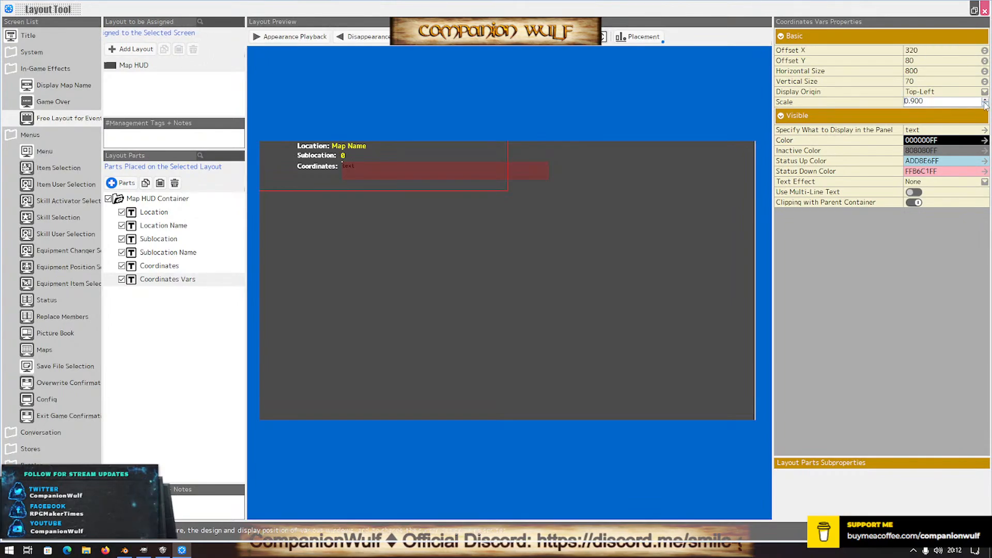
{"action": "left_click", "coordinate": [985, 100]}
{"action": "left_click", "coordinate": [985, 99]}
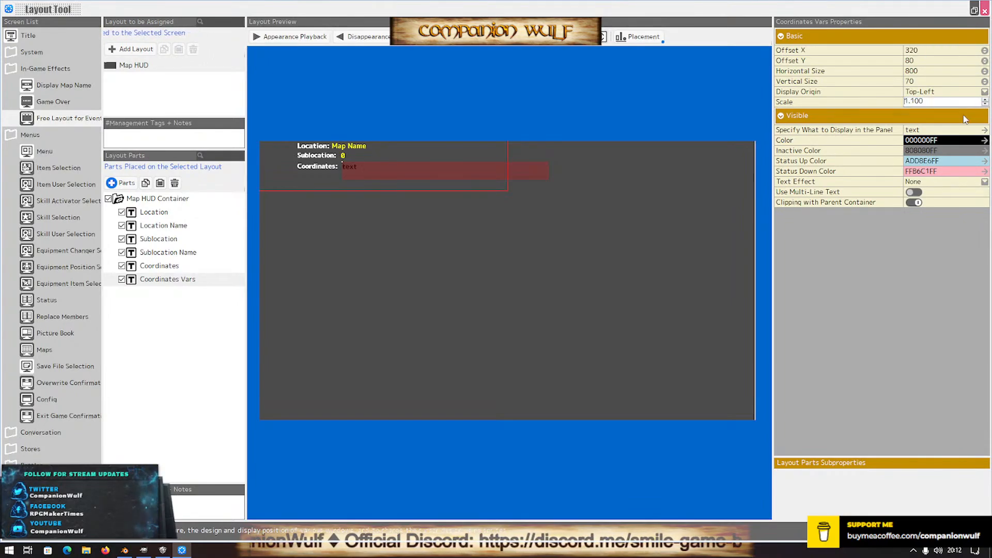
{"action": "left_click", "coordinate": [938, 131]}
{"action": "left_click", "coordinate": [938, 131]}
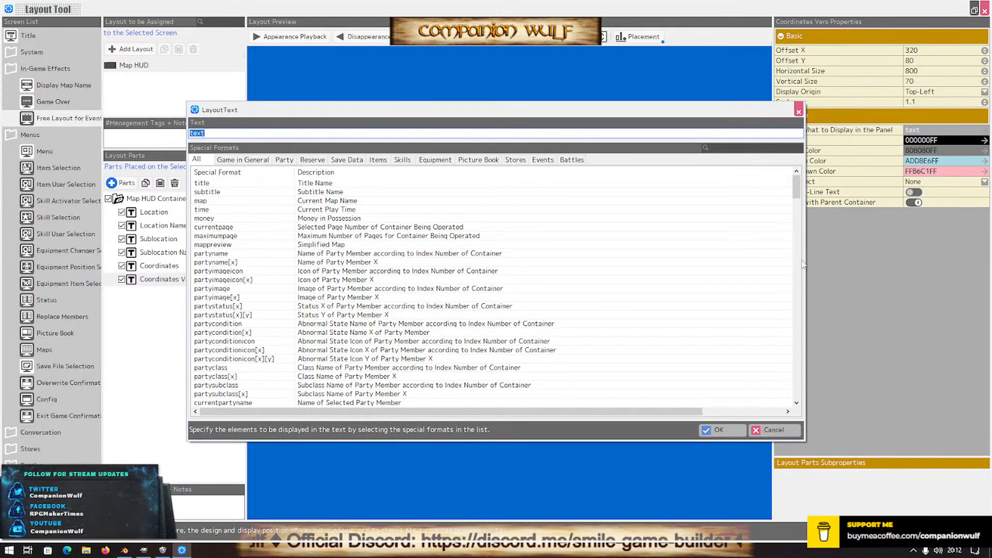
{"action": "left_click", "coordinate": [774, 430]}
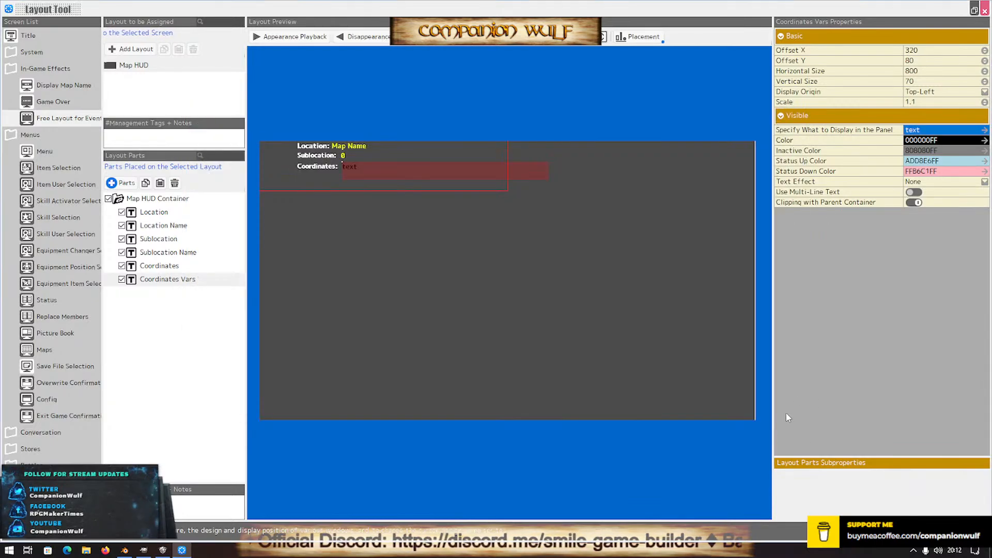
Set the Coordinates Vars panel's text Color to yellow, RGBA FFFF00FF
{"action": "left_click", "coordinate": [947, 140]}
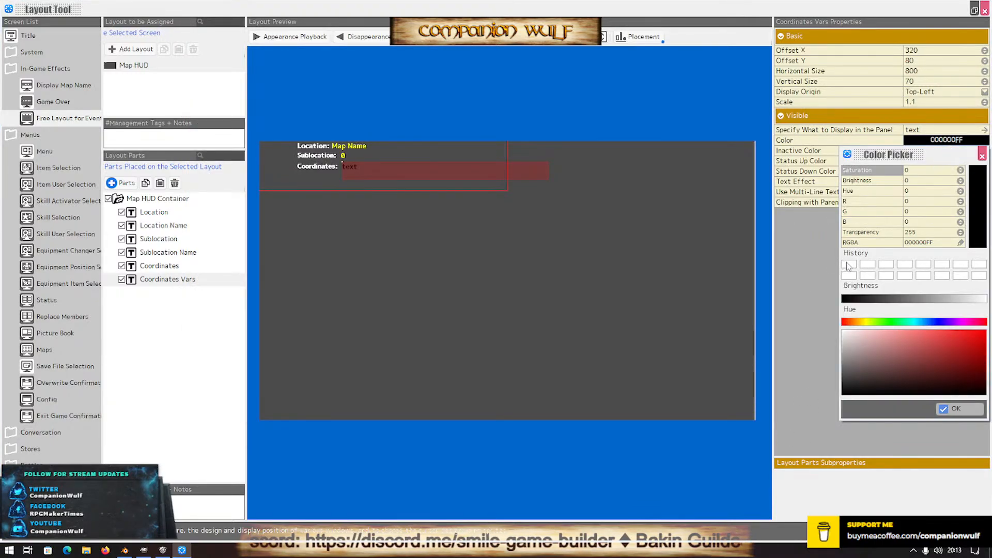
{"action": "left_click", "coordinate": [921, 243]}
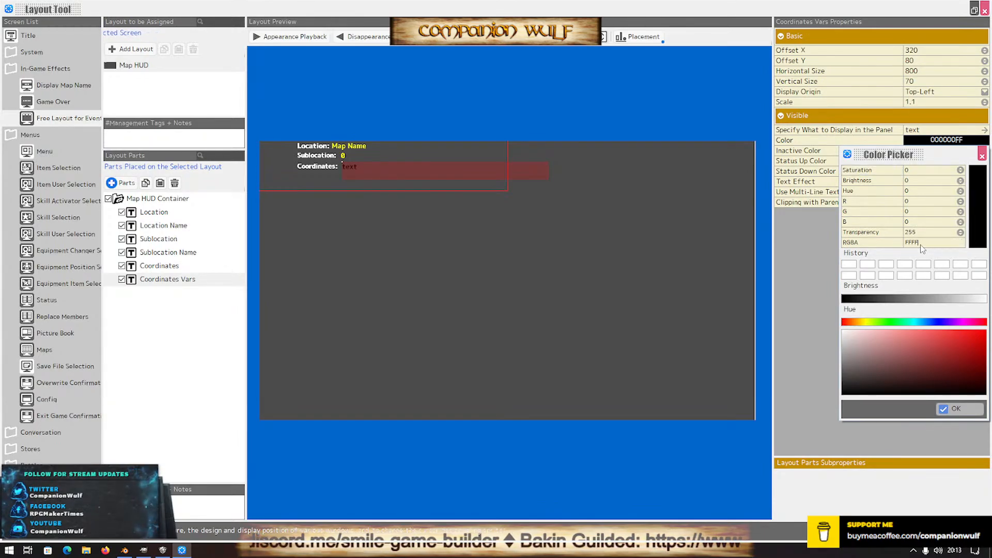
{"action": "type", "text": "FFFF00FF"}
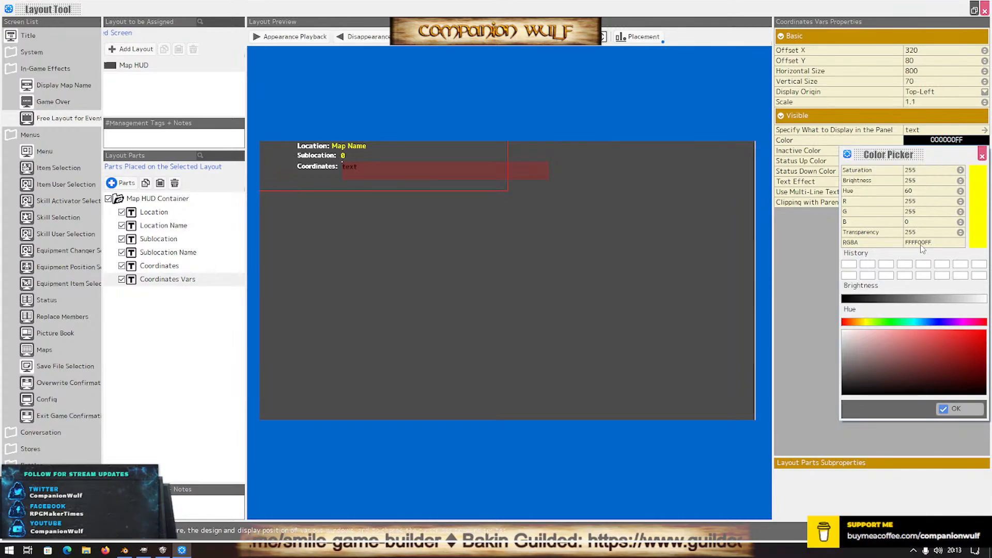
{"action": "key", "text": "Return"}
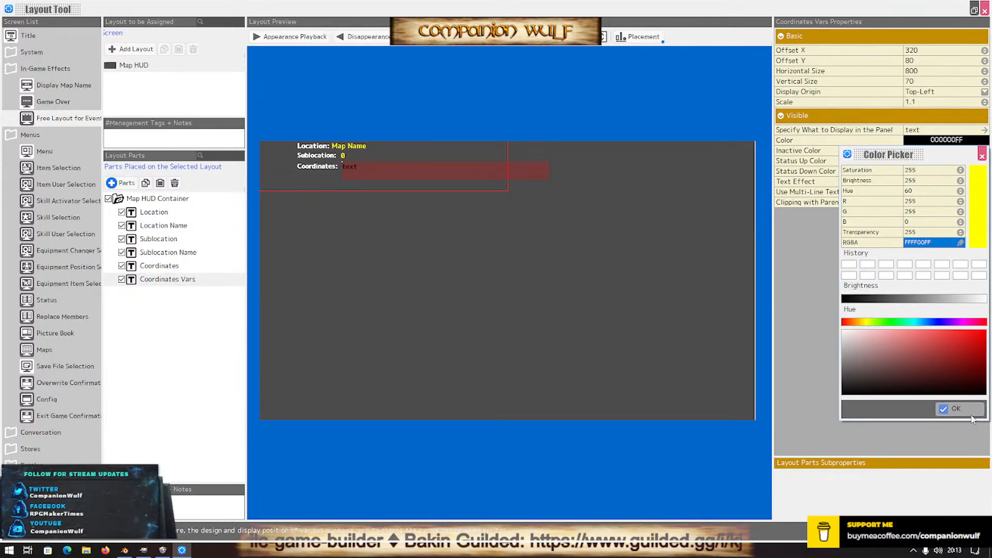
{"action": "left_click", "coordinate": [958, 408]}
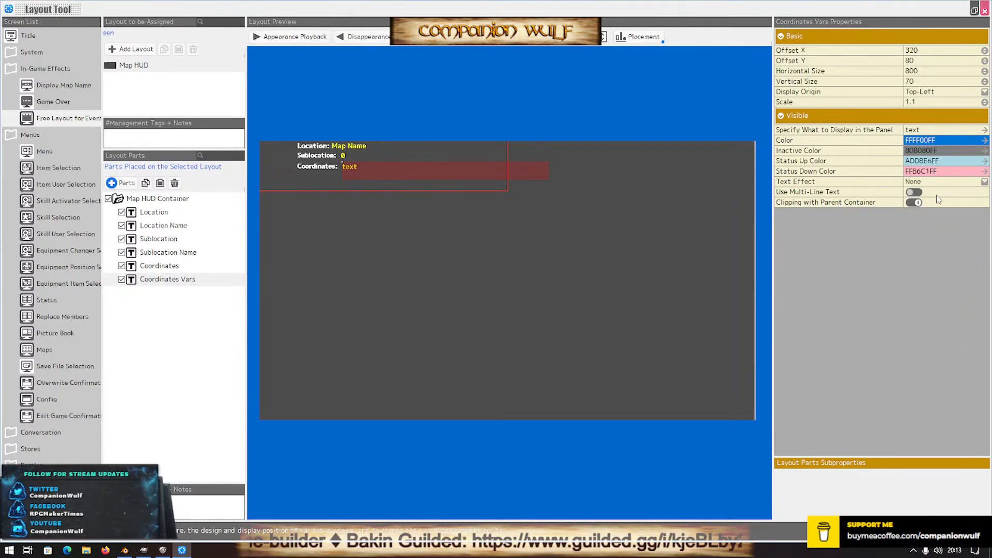
Replace the Coordinates Vars panel's placeholder text with "X: \$[Player X], Y: \$[Player Y]"
{"action": "double_click", "coordinate": [927, 133]}
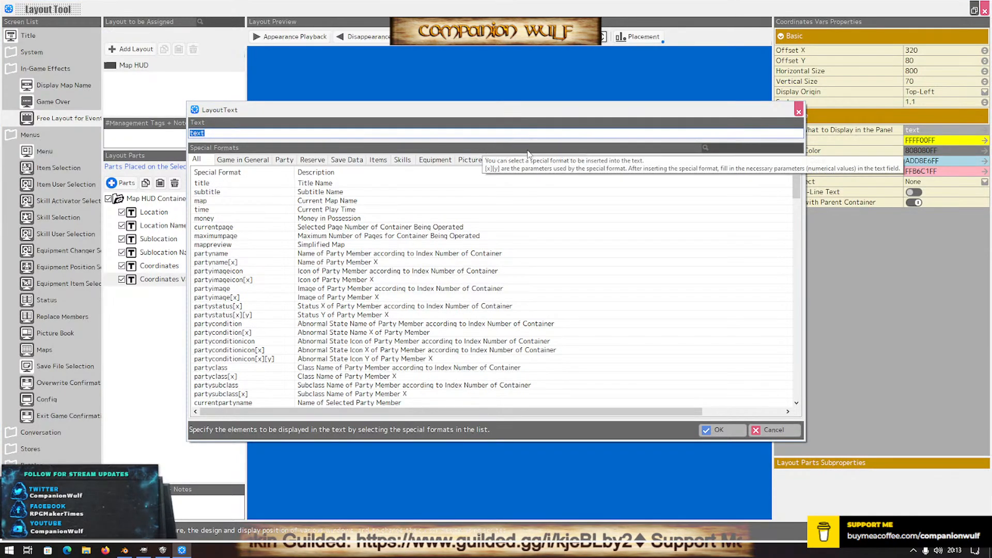
{"action": "key", "text": "BackSpace"}
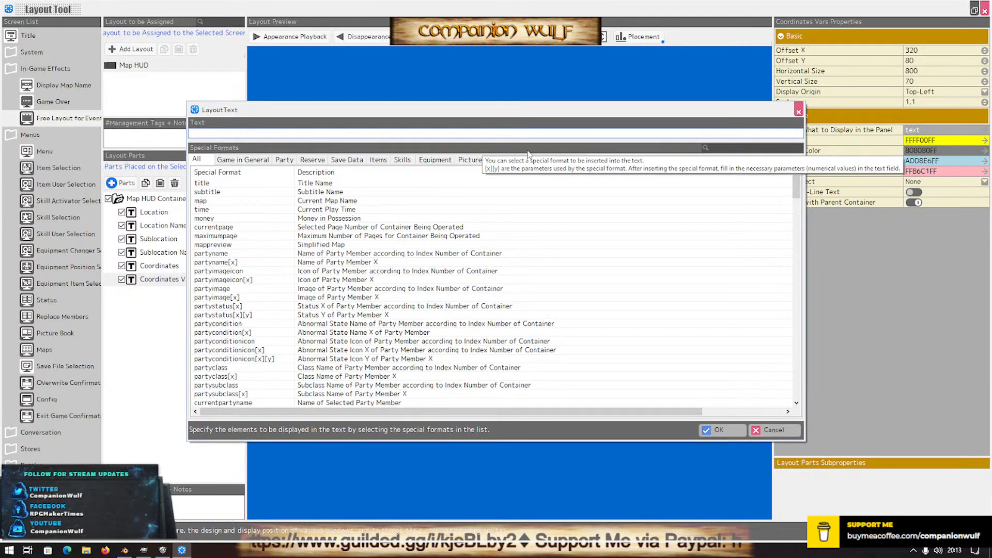
{"action": "type", "text": "x"}
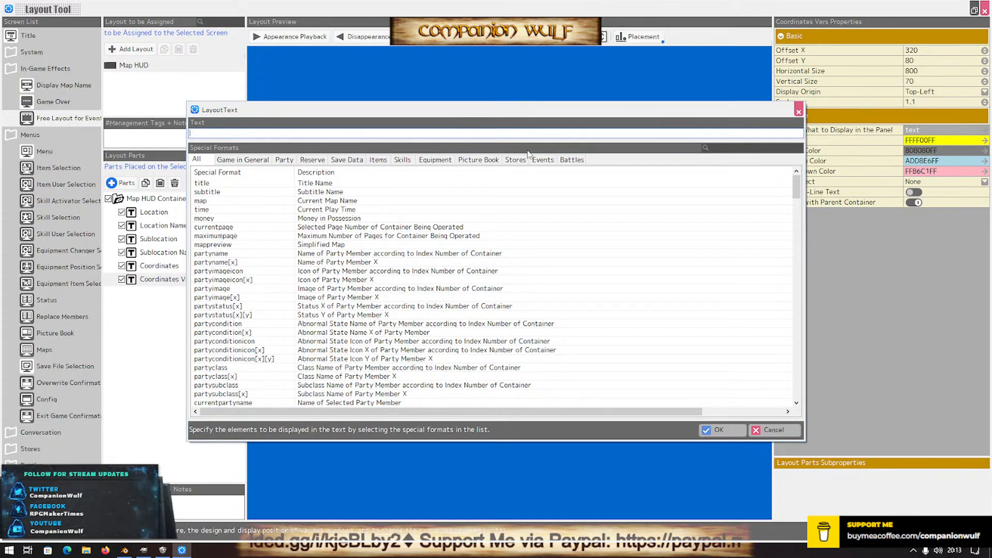
{"action": "key", "text": "BackSpace"}
{"action": "type", "text": "X: \\"}
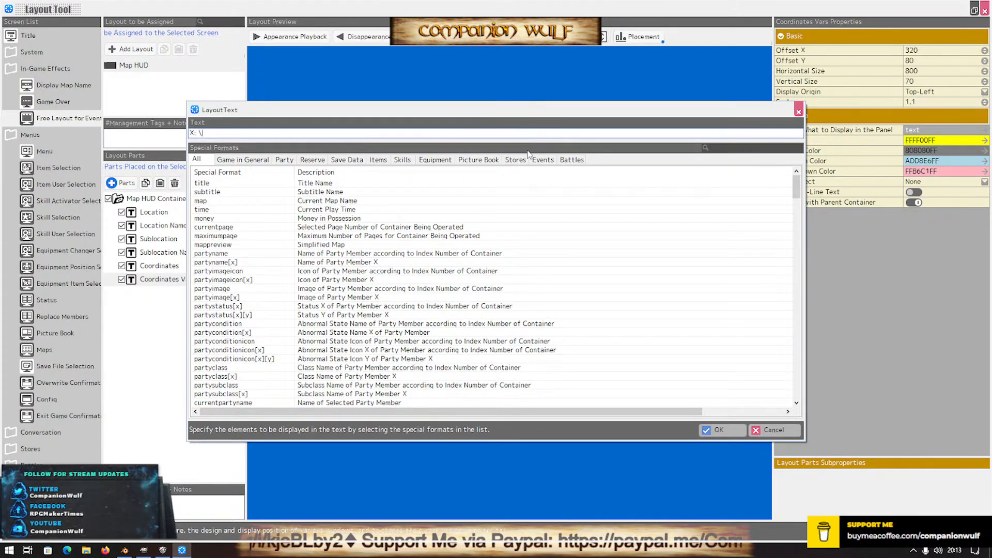
{"action": "type", "text": "$"}
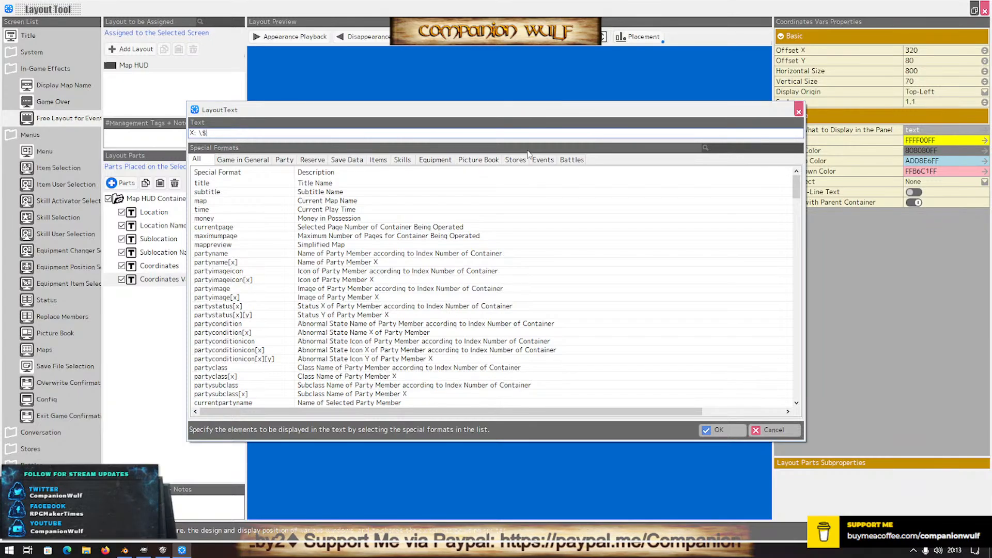
{"action": "type", "text": "[]Player "}
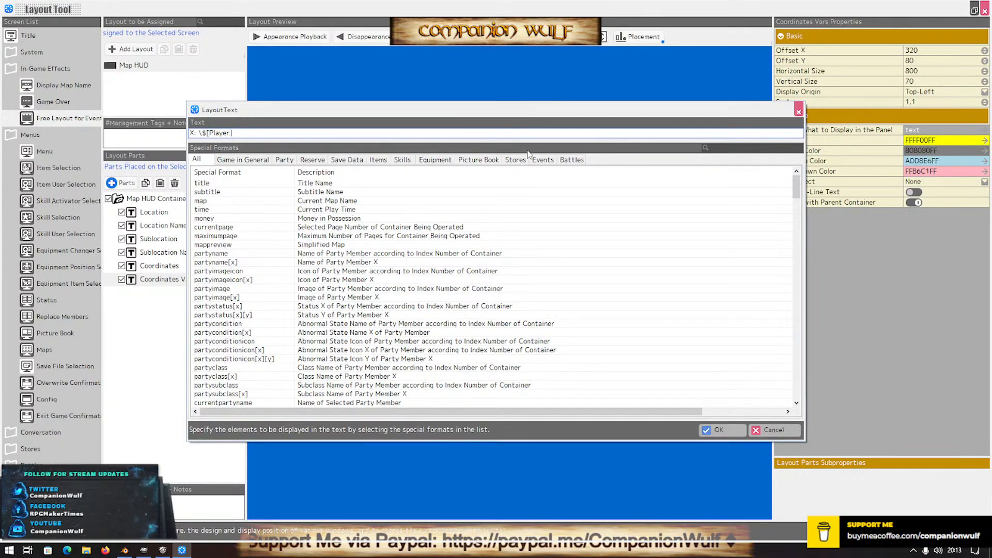
{"action": "type", "text": "X], Y"}
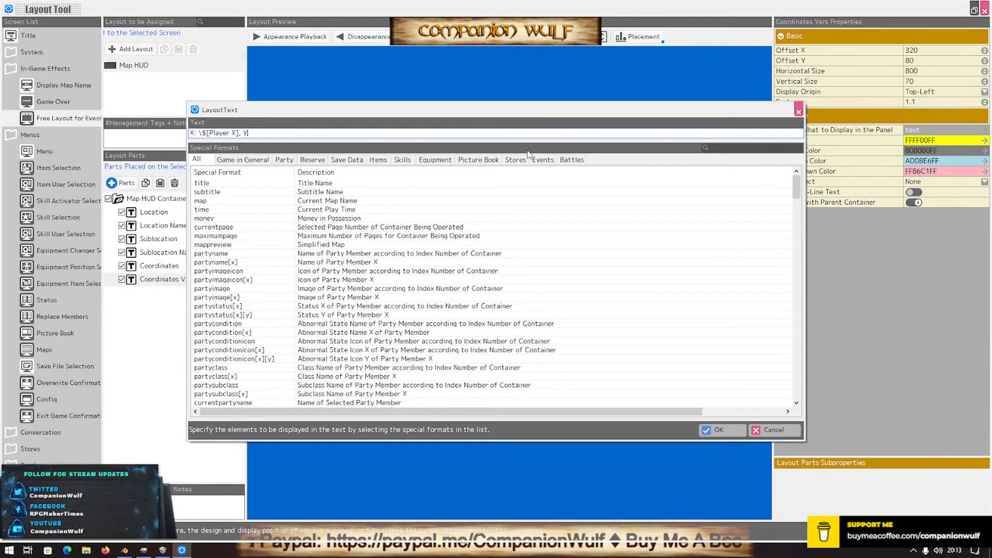
{"action": "type", "text": ":"}
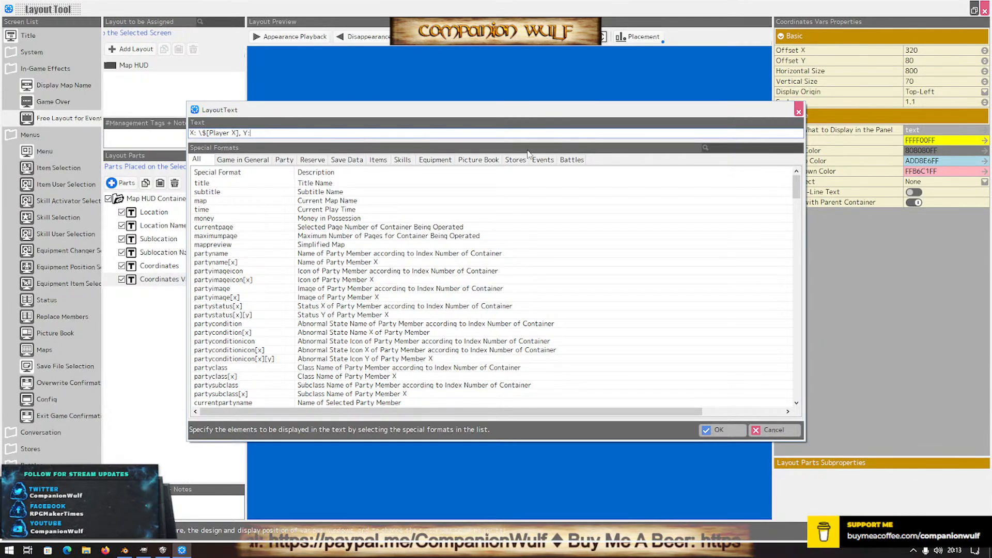
{"action": "type", "text": " \\"}
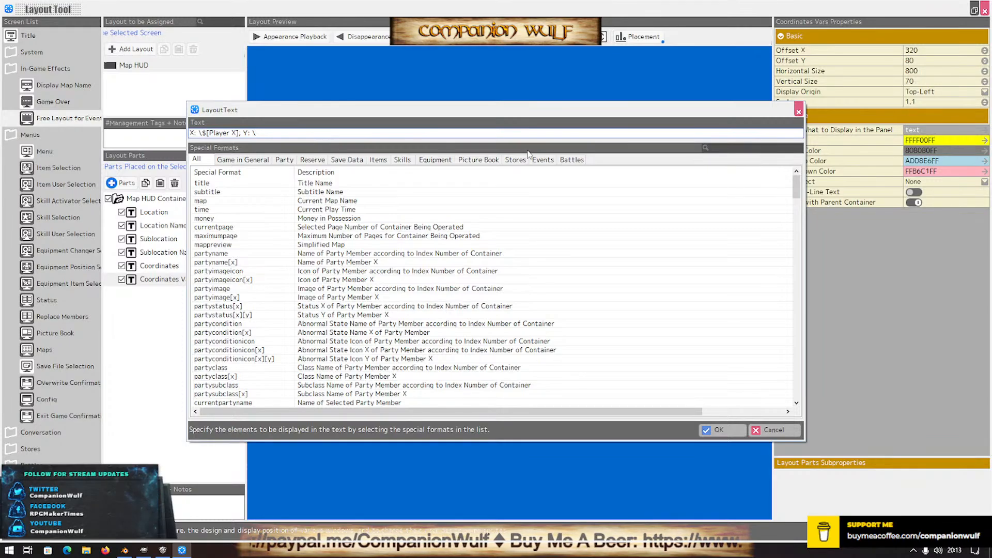
{"action": "type", "text": "$[Playe"}
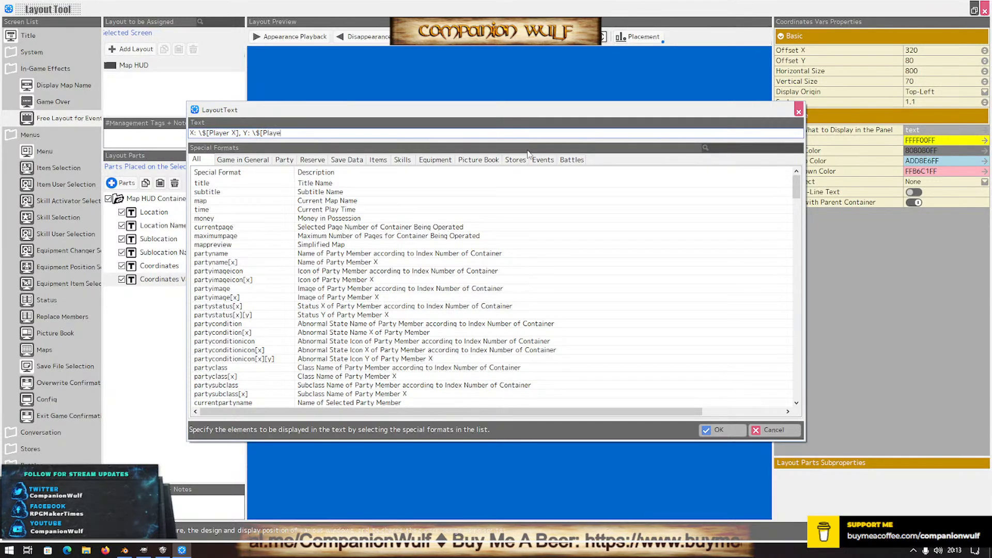
{"action": "type", "text": "r Y"}
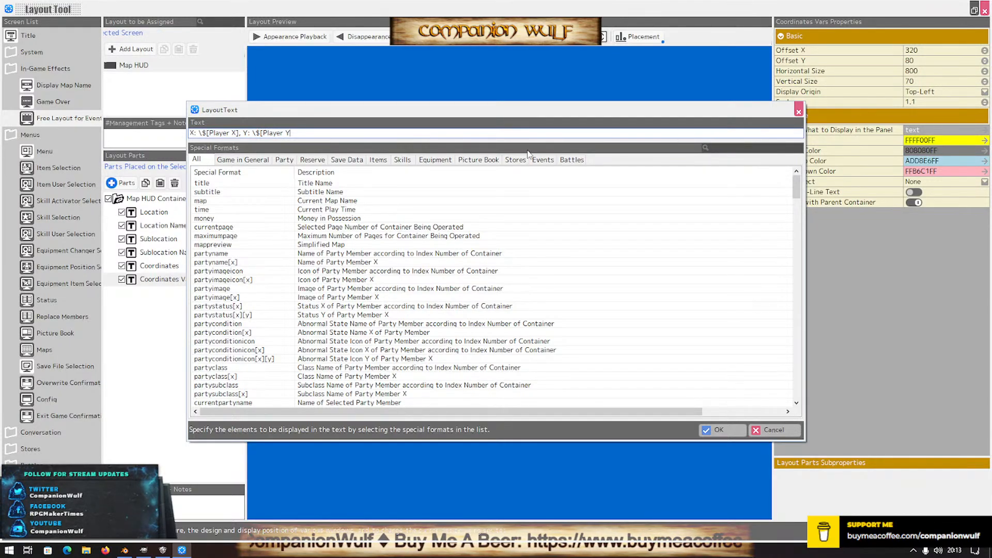
{"action": "type", "text": "]"}
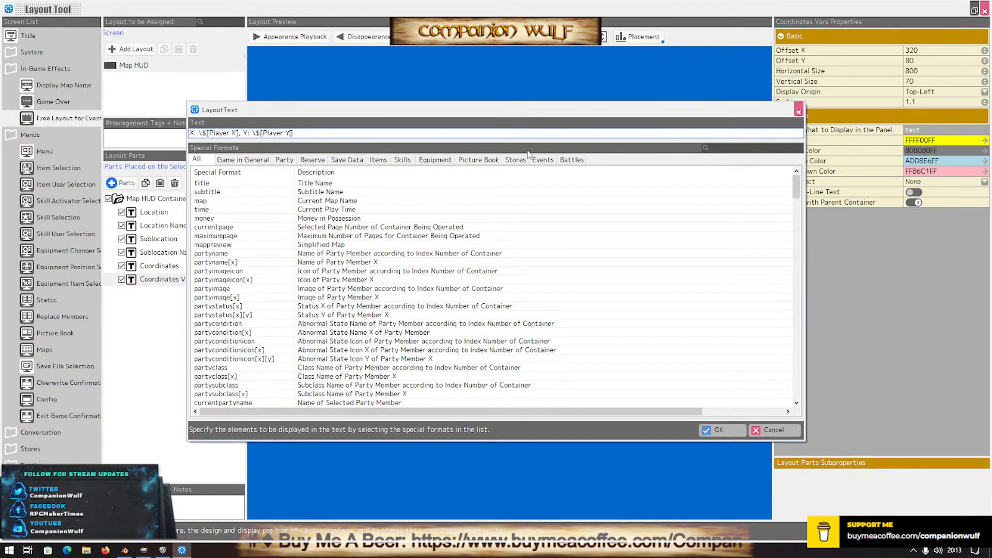
Change the Y entry's variable to Player Z and append ", H: \$[Player Y]" to the Coordinates Vars text
{"action": "key", "text": "Left"}
{"action": "key", "text": "BackSpace"}
{"action": "type", "text": "Z],"}
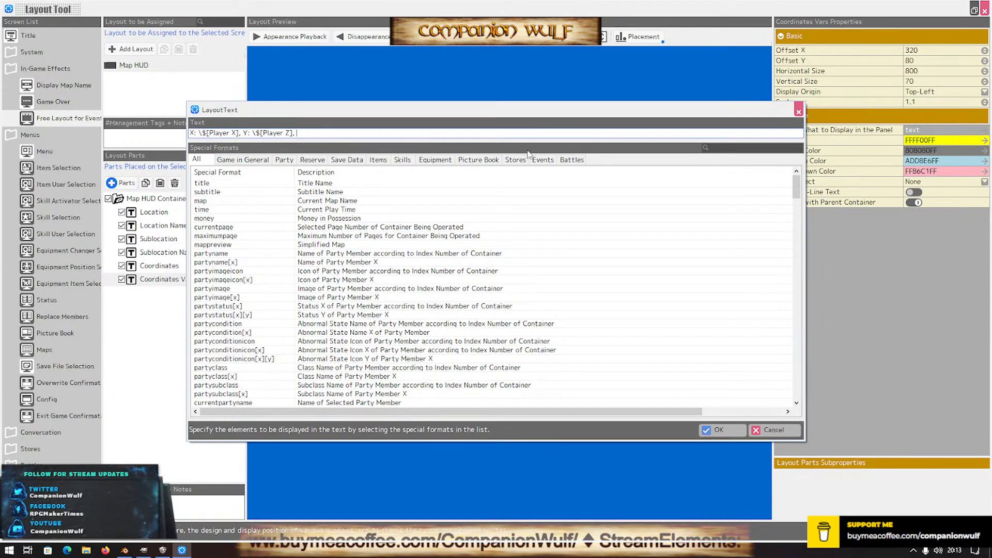
{"action": "type", "text": " H:"}
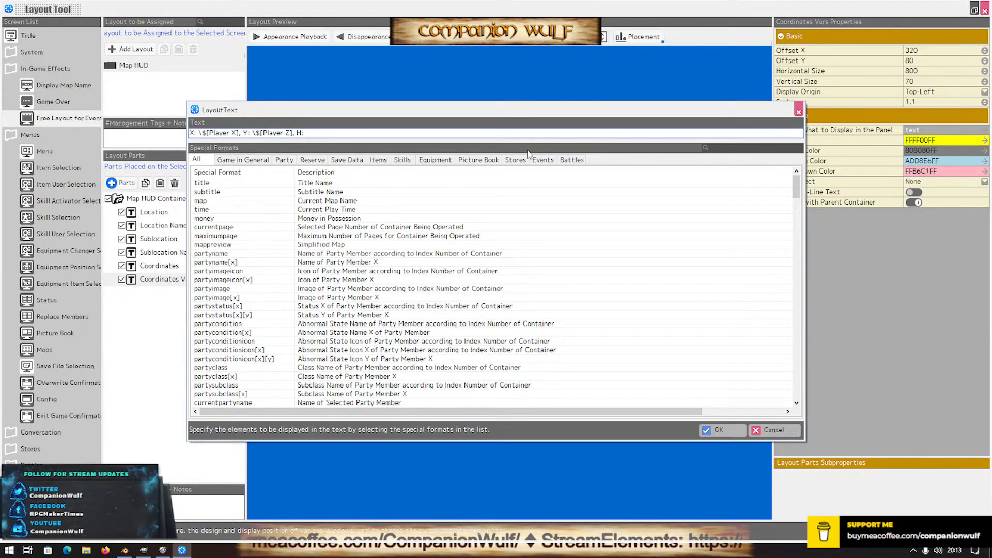
{"action": "type", "text": " \\"}
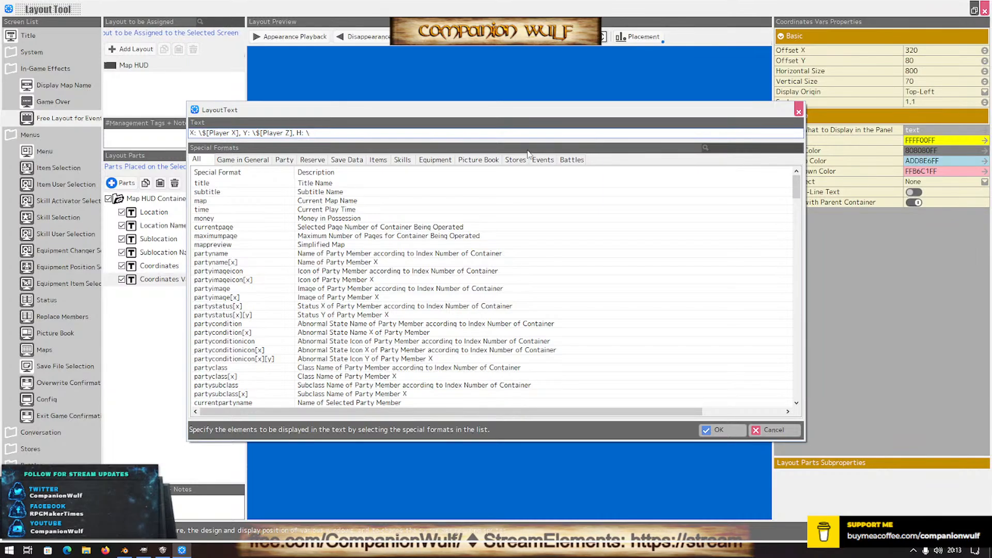
{"action": "type", "text": "$["}
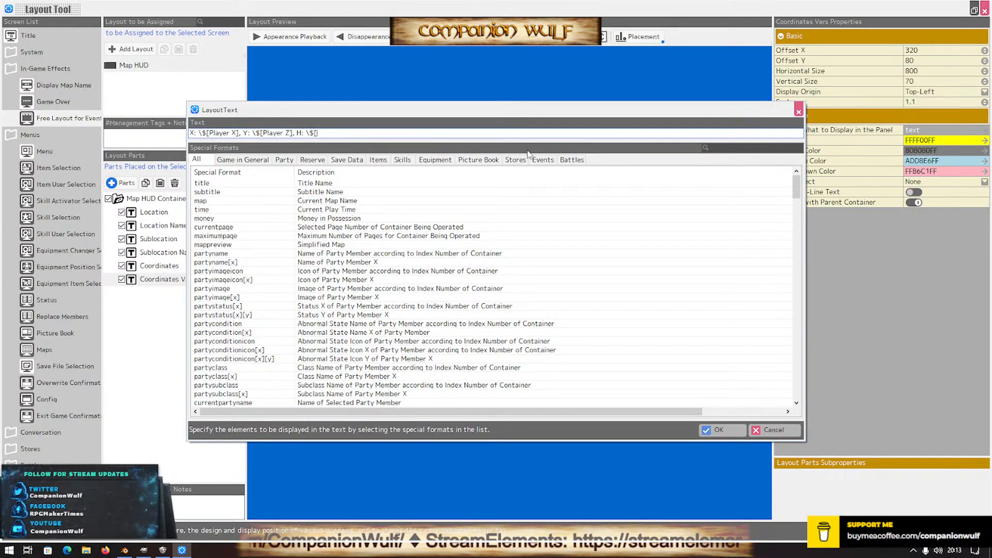
{"action": "type", "text": "Player Y"}
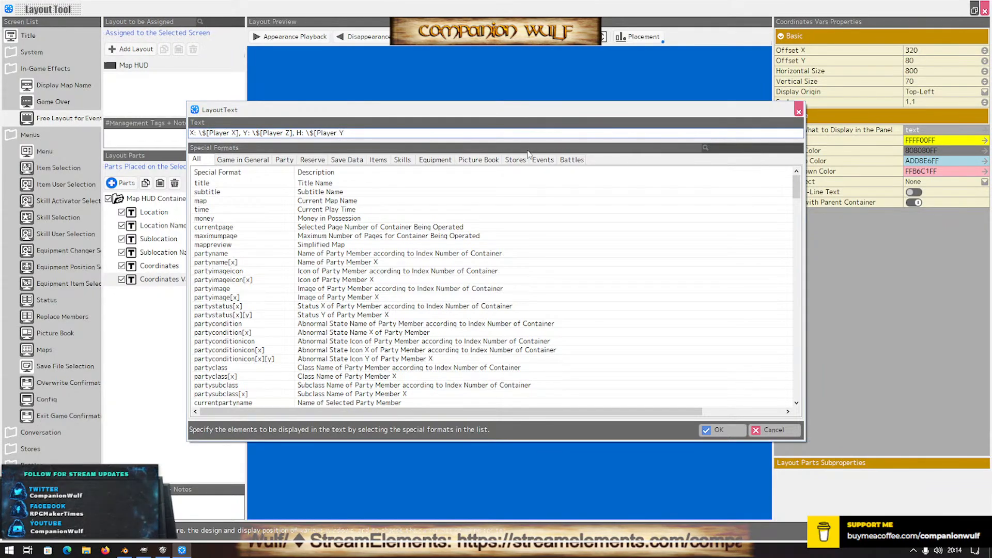
{"action": "type", "text": "]"}
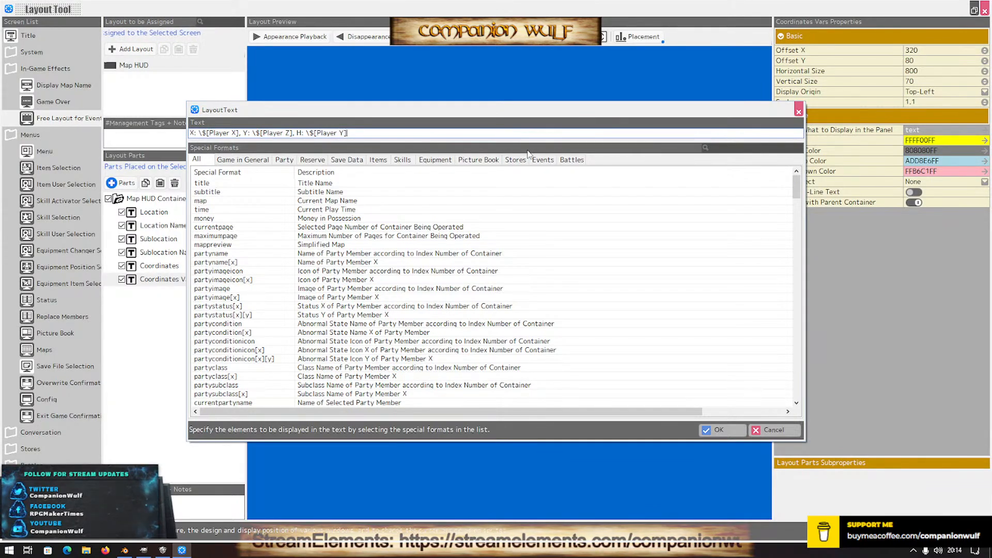
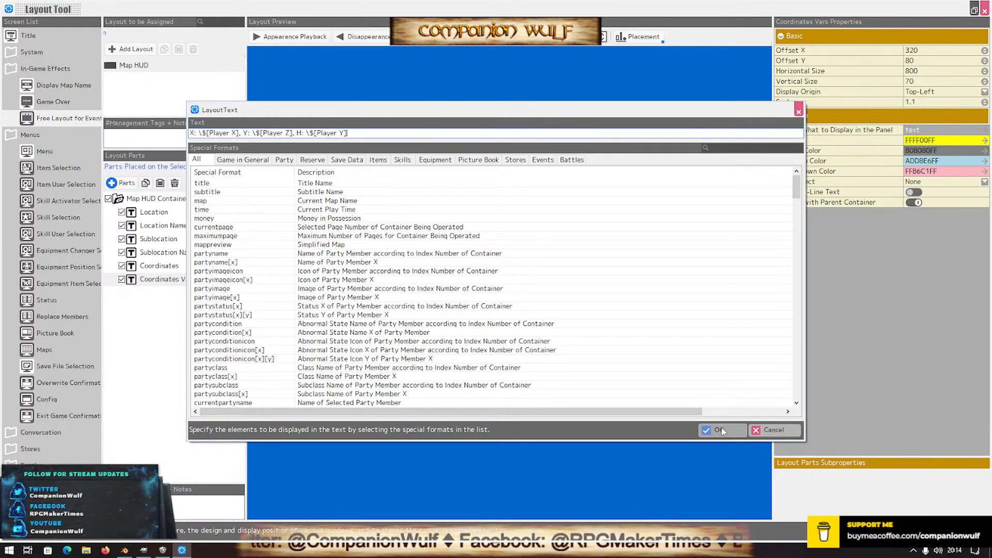
{"action": "left_click", "coordinate": [720, 431]}
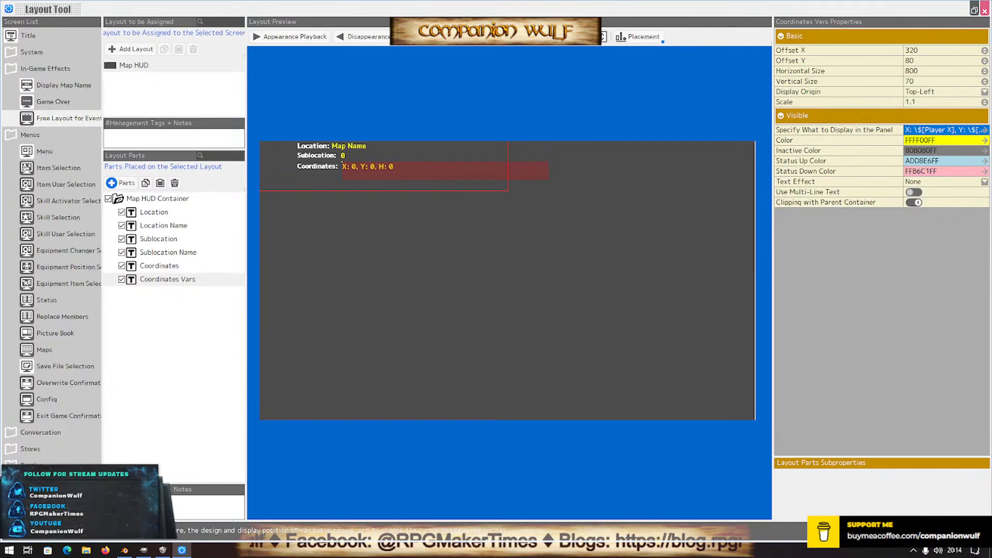
Leave the Layout Tool and open the Check Vars sheet of the "SYSTEM: Variables Setup" common event
{"action": "left_click", "coordinate": [985, 10]}
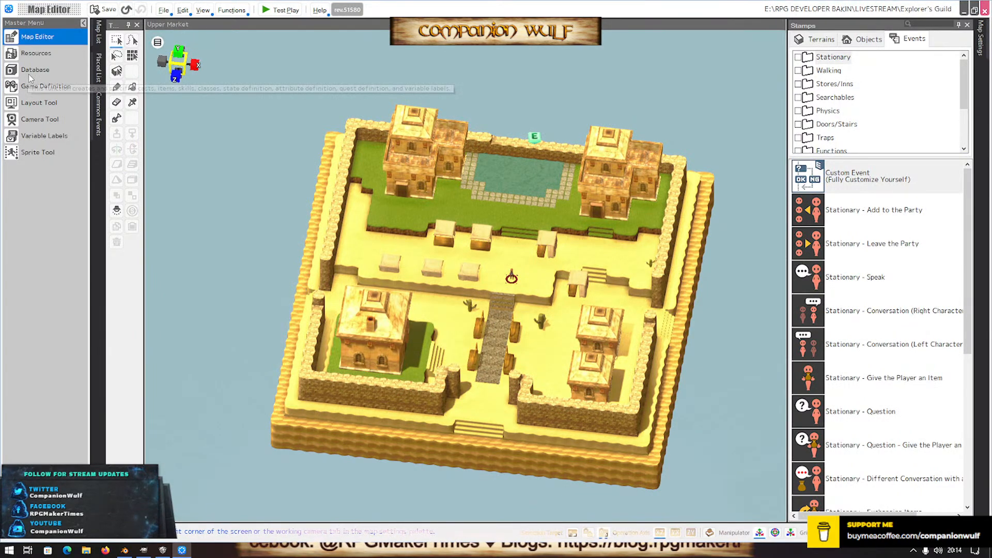
{"action": "left_click", "coordinate": [98, 114]}
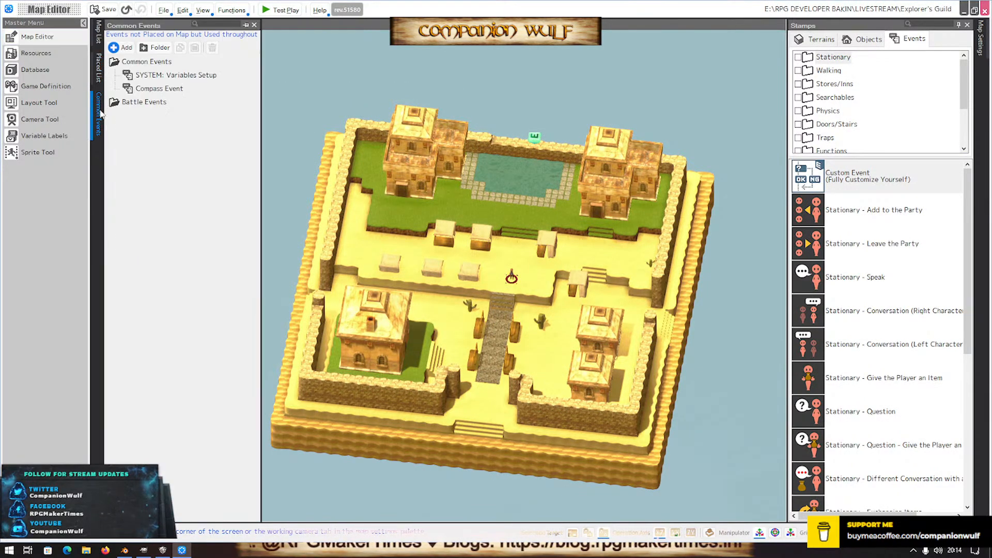
{"action": "left_click", "coordinate": [153, 77]}
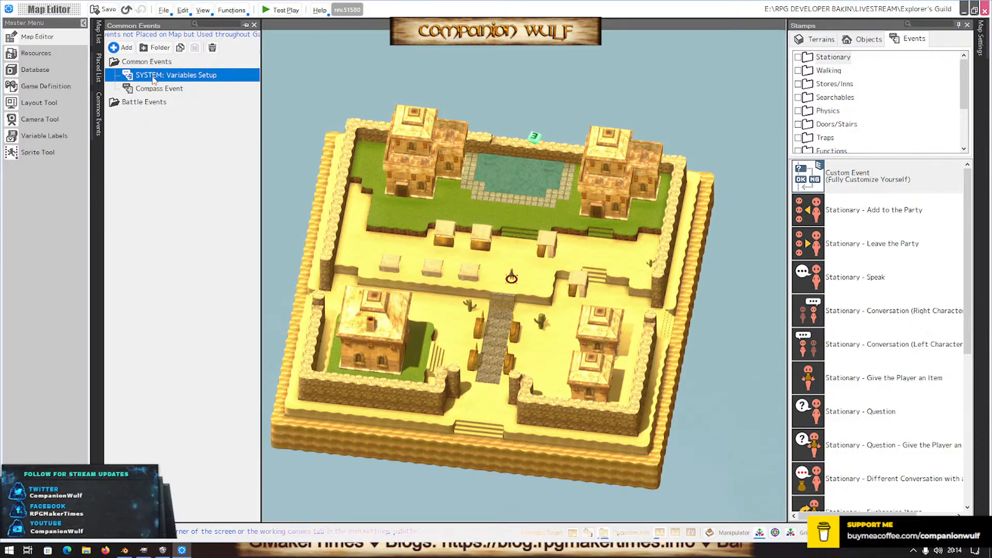
{"action": "double_click", "coordinate": [154, 77]}
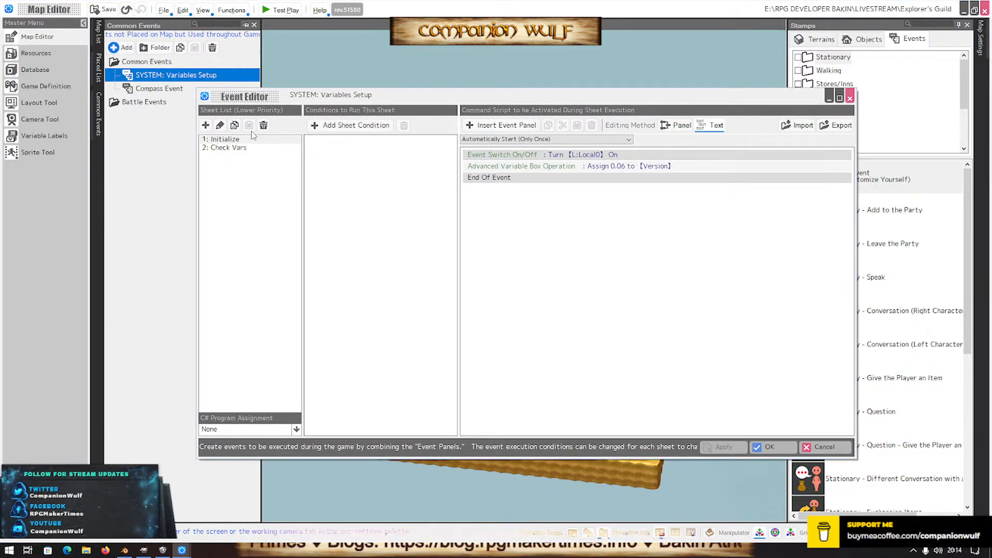
{"action": "left_click", "coordinate": [274, 148]}
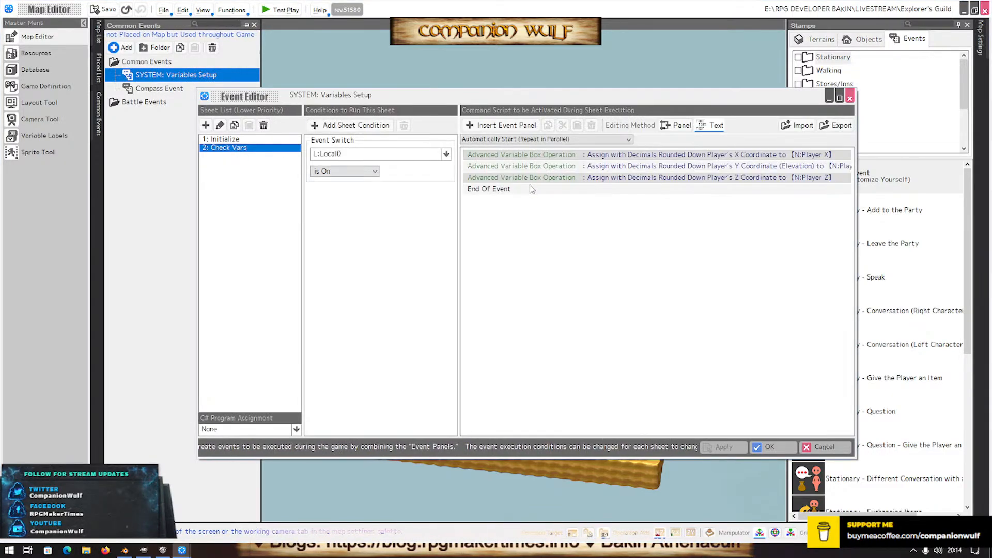
Change the Player X variable operation in the Check Vars sheet from rounding down to plain Assign
{"action": "left_click", "coordinate": [684, 155]}
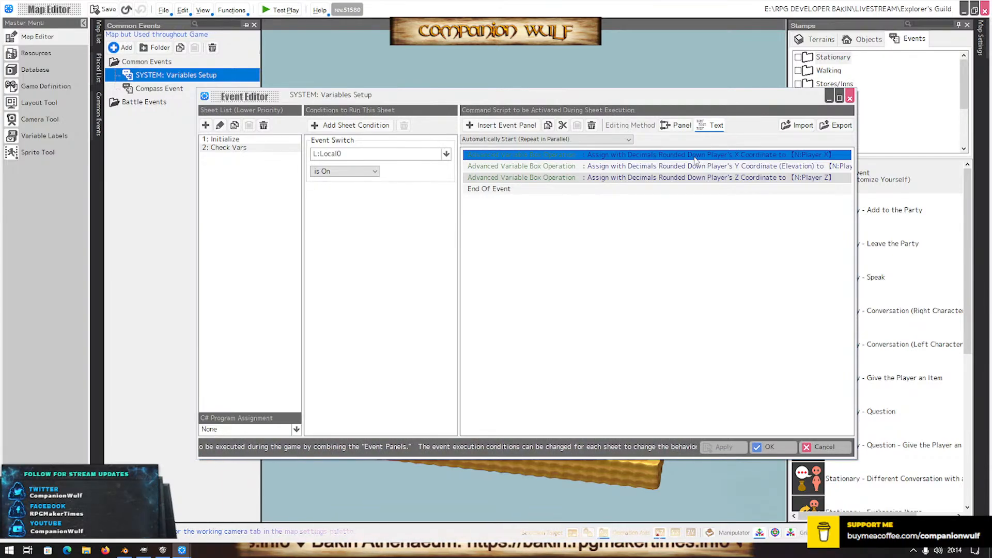
{"action": "double_click", "coordinate": [681, 157]}
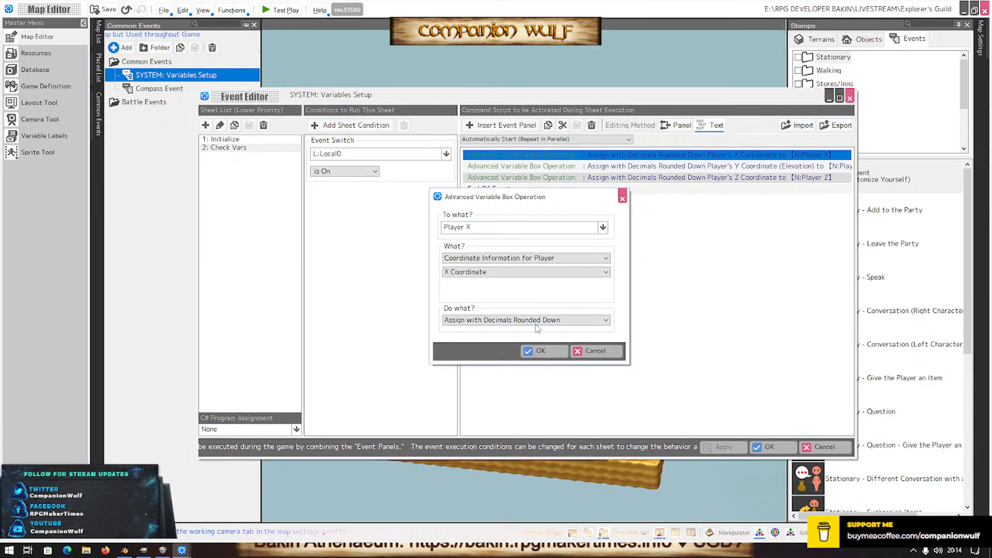
{"action": "left_click", "coordinate": [535, 324]}
{"action": "left_click", "coordinate": [465, 330]}
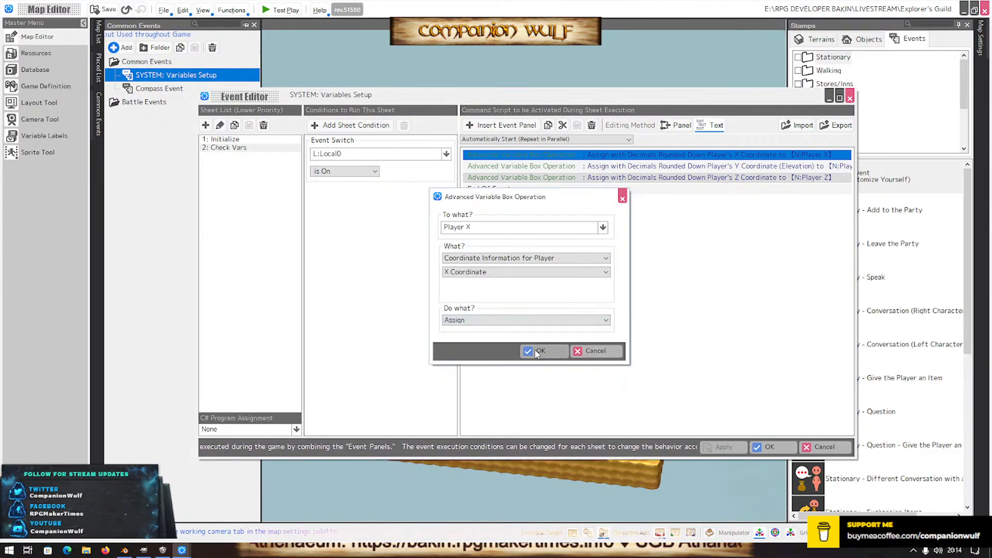
{"action": "left_click", "coordinate": [543, 352]}
Set the Player Y elevation coordinate operation to Assign without rounding
{"action": "left_click", "coordinate": [640, 168]}
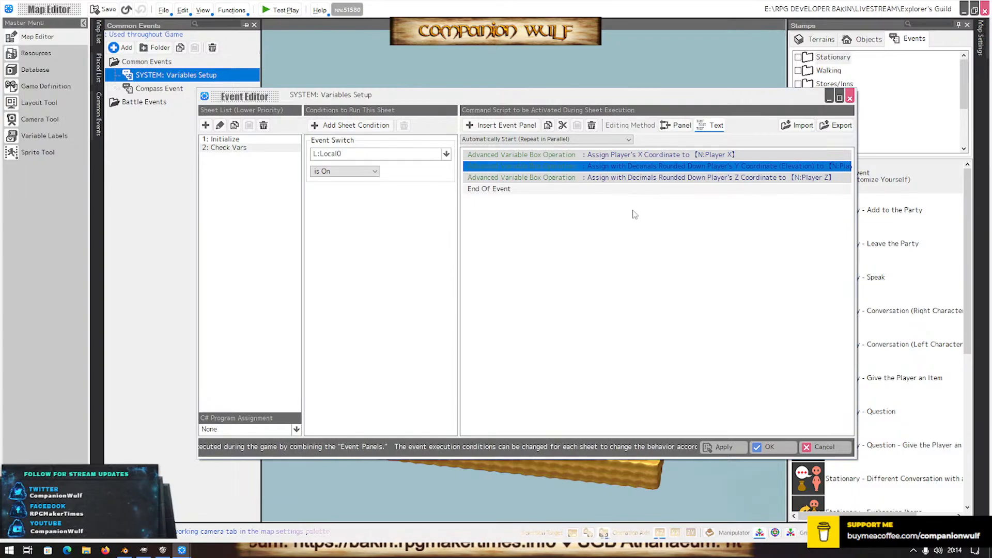
{"action": "double_click", "coordinate": [636, 166]}
{"action": "left_click", "coordinate": [532, 320]}
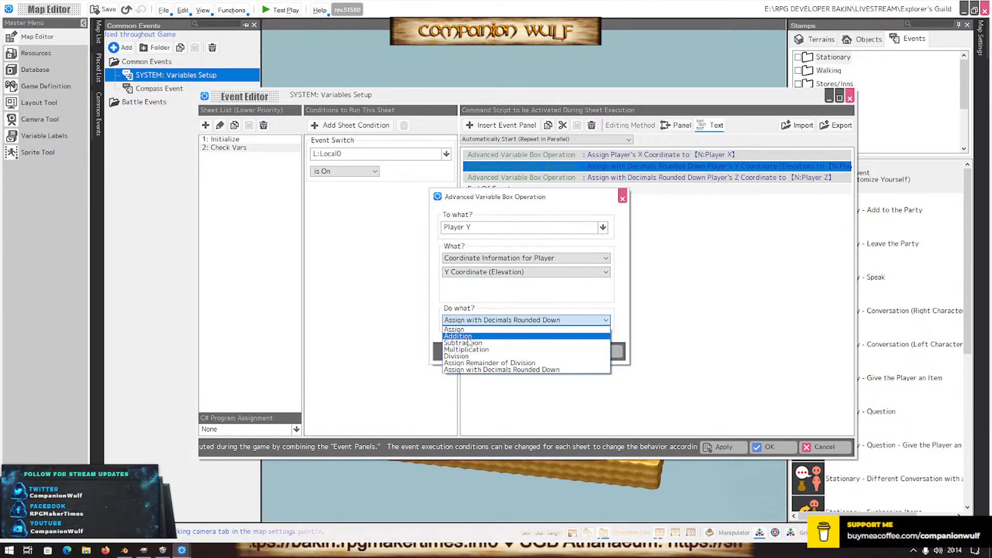
{"action": "left_click", "coordinate": [455, 329]}
{"action": "left_click", "coordinate": [541, 352]}
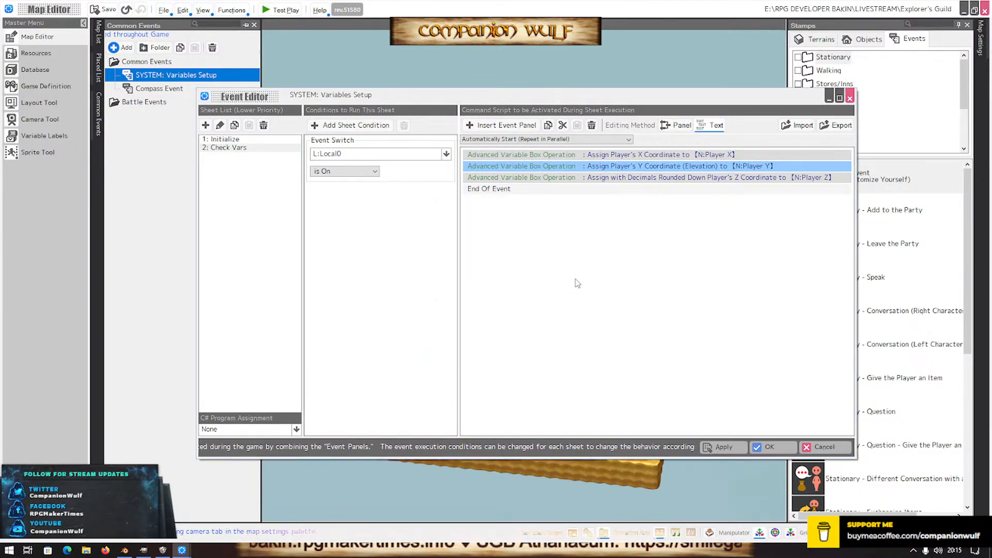
Set the Player Z coordinate operation to Assign and save the "SYSTEM: Variables Setup" event
{"action": "double_click", "coordinate": [612, 178]}
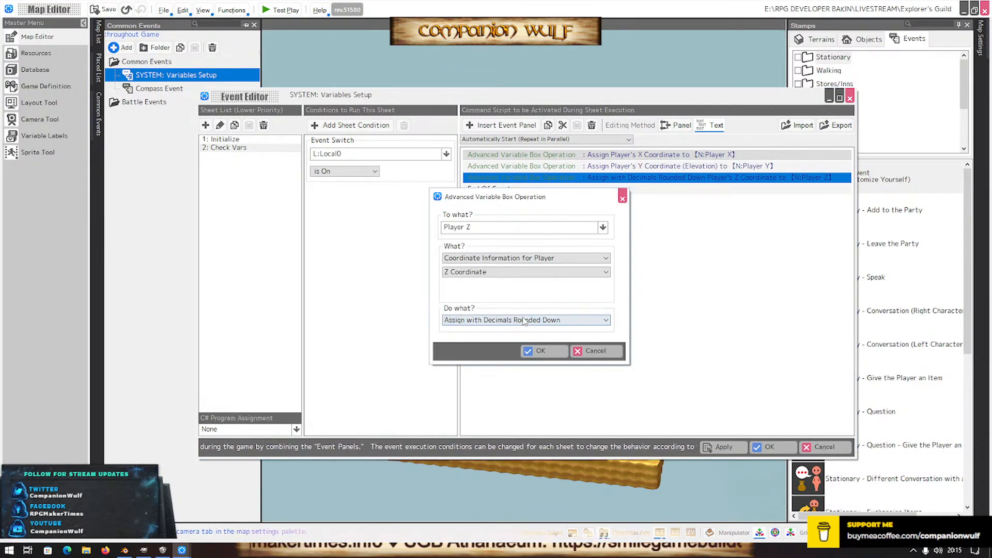
{"action": "left_click", "coordinate": [525, 321]}
{"action": "left_click", "coordinate": [463, 330]}
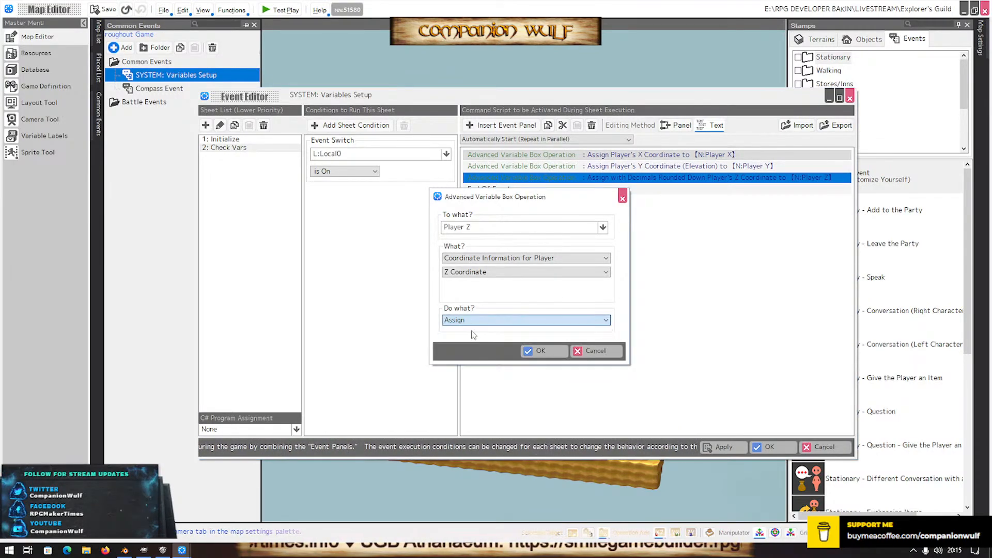
{"action": "left_click", "coordinate": [541, 351]}
{"action": "left_click", "coordinate": [768, 447]}
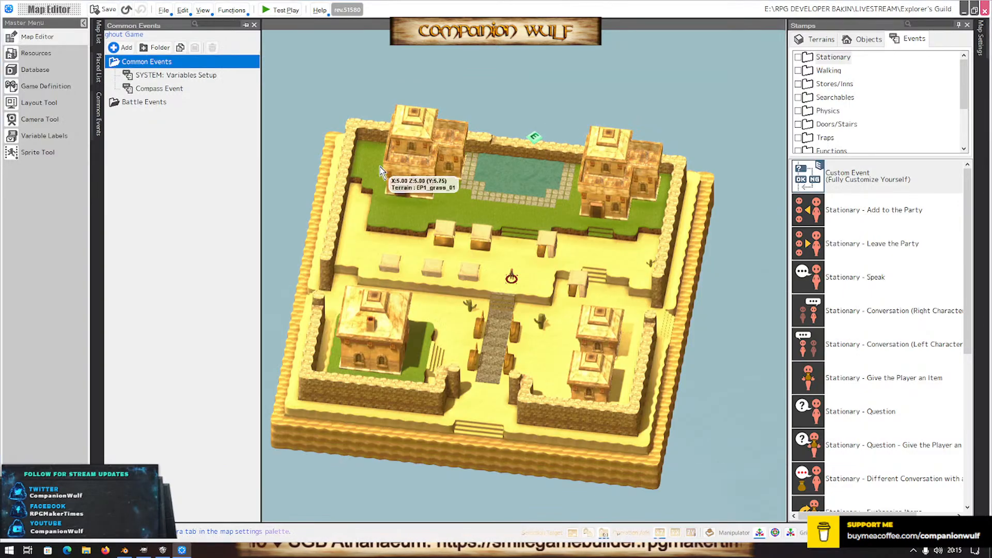
Start a test play and walk the character among the market stalls to check the decimal X and Y coordinates in the HUD
{"action": "left_click", "coordinate": [274, 10]}
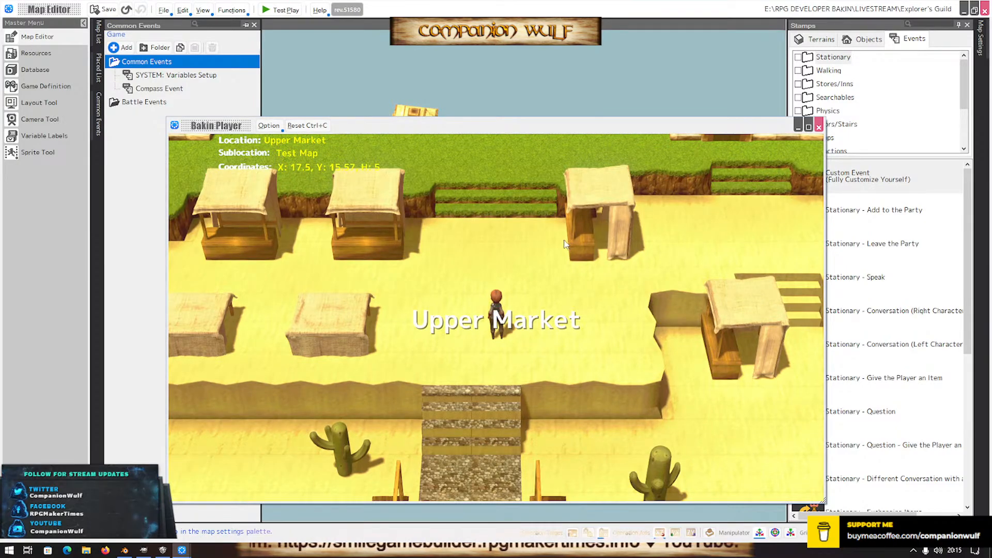
{"action": "right_click_drag", "start_coordinate": [564, 241], "coordinate": [493, 238]}
{"action": "key", "text": "a"}
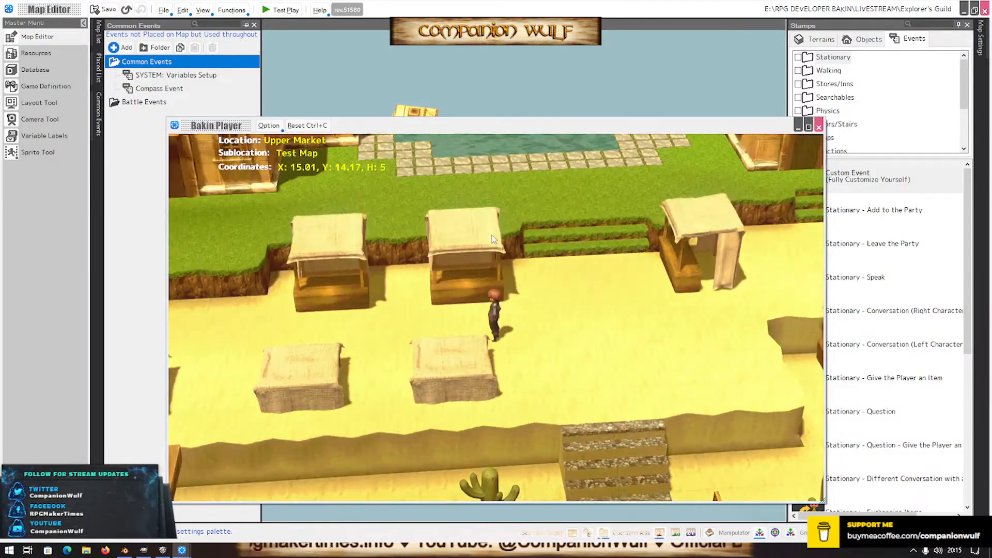
{"action": "key", "text": "w"}
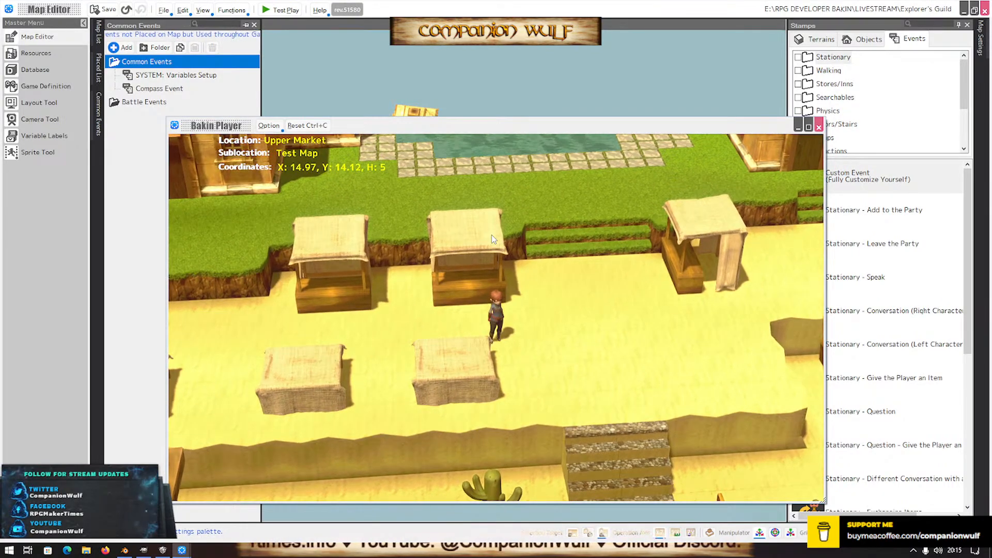
{"action": "key", "text": "d"}
{"action": "key", "text": "w"}
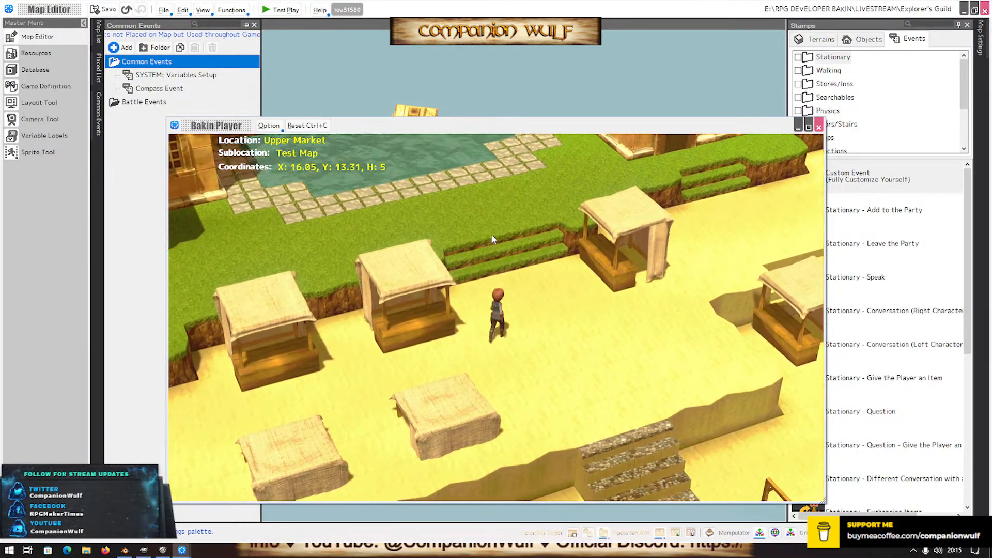
{"action": "key", "text": "d"}
{"action": "mouse_move", "coordinate": [492, 239]}
{"action": "right_mouse_down"}
{"action": "mouse_move", "coordinate": [481, 240]}
{"action": "mouse_move", "coordinate": [528, 240]}
{"action": "mouse_move", "coordinate": [484, 243]}
{"action": "right_mouse_up"}
{"action": "key", "text": "d"}
{"action": "key", "text": "d"}
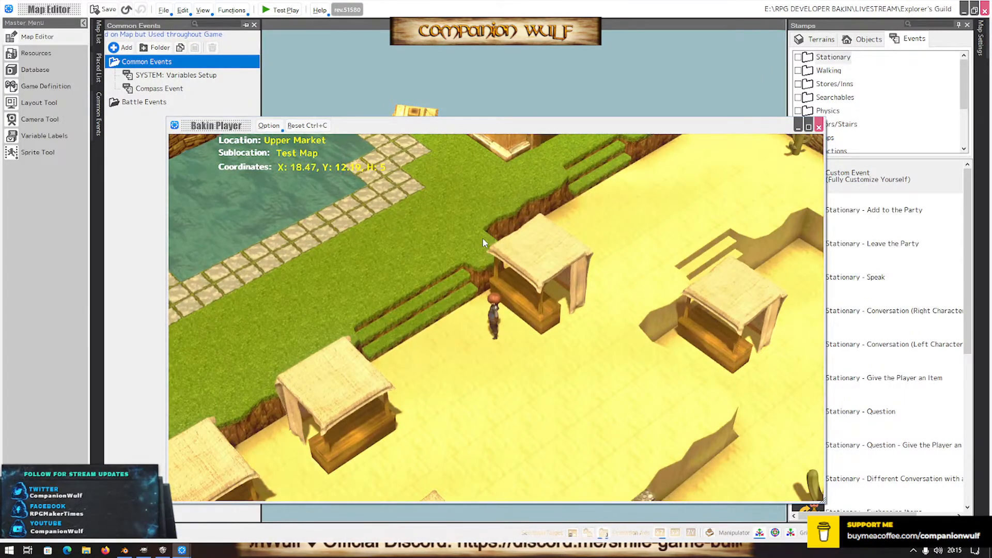
Walk the character up and down the grass steps to check the H value in the HUD, then close the test play
{"action": "key", "text": "w"}
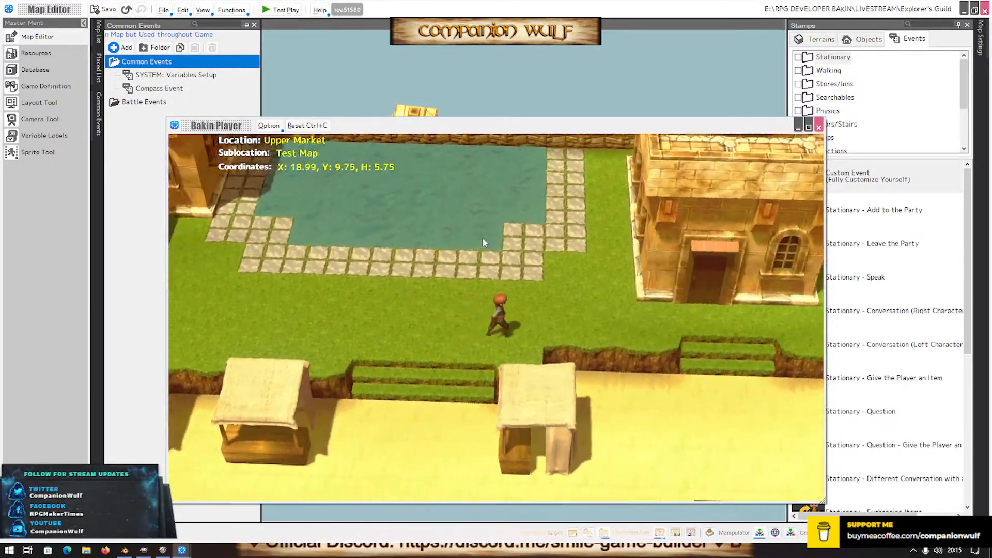
{"action": "key", "text": "w"}
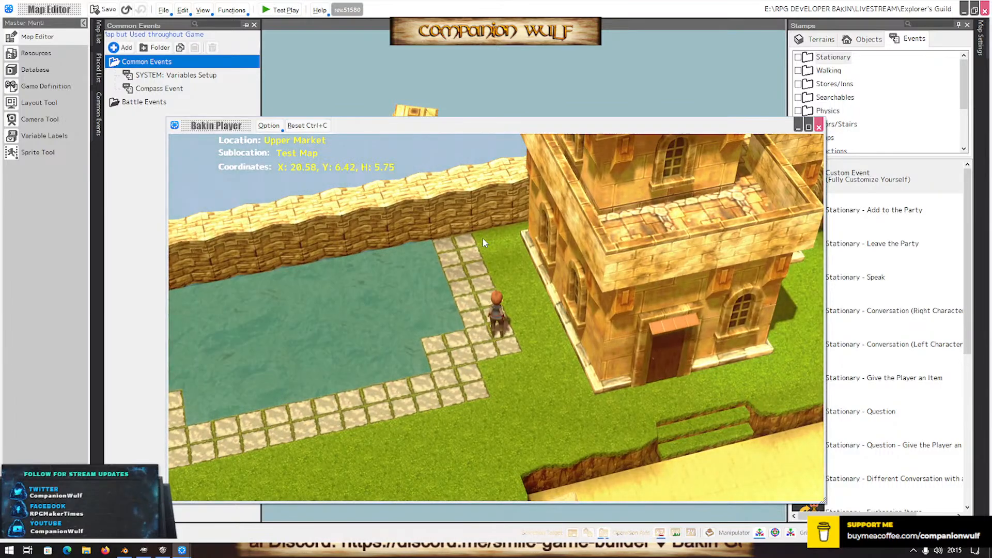
{"action": "key", "text": "s"}
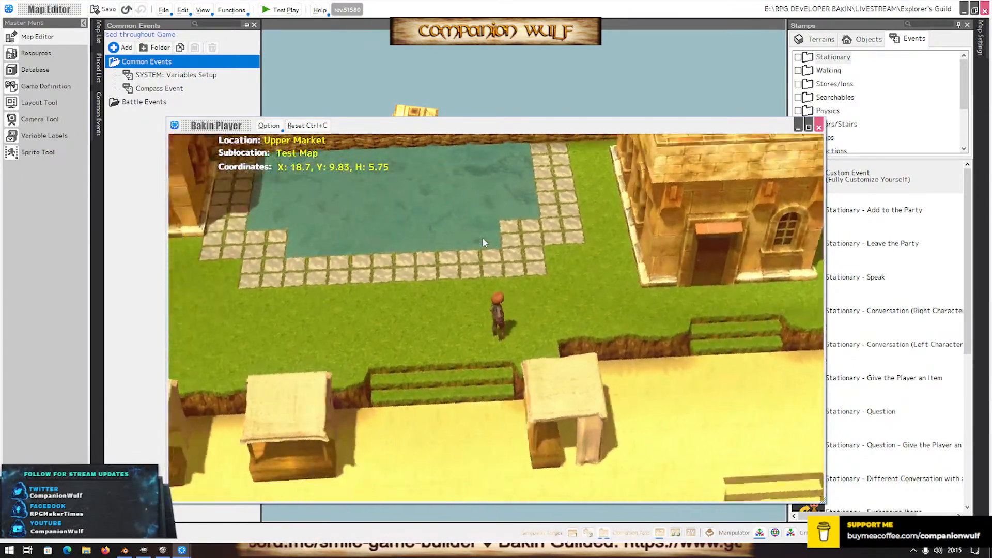
{"action": "key", "text": "a"}
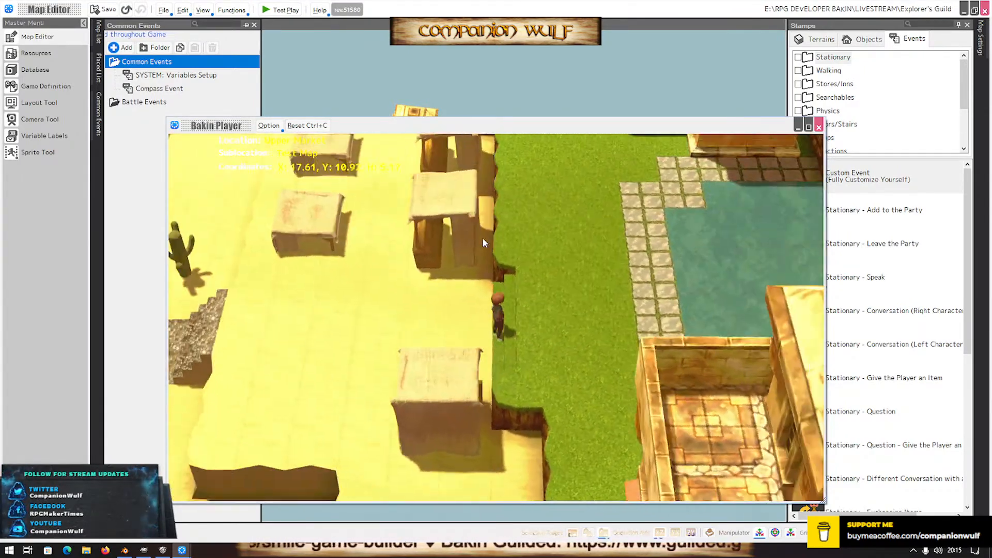
{"action": "key", "text": "s"}
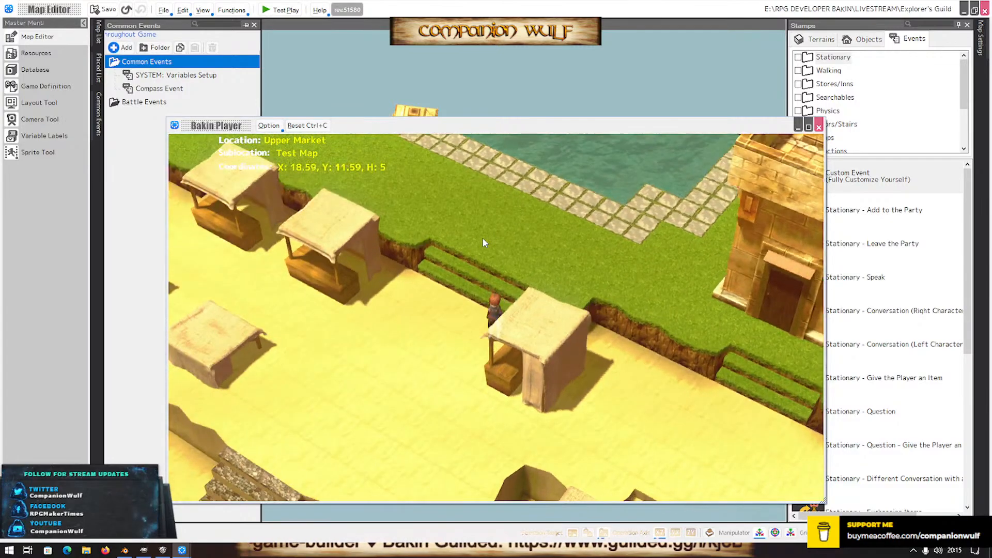
{"action": "key", "text": "d"}
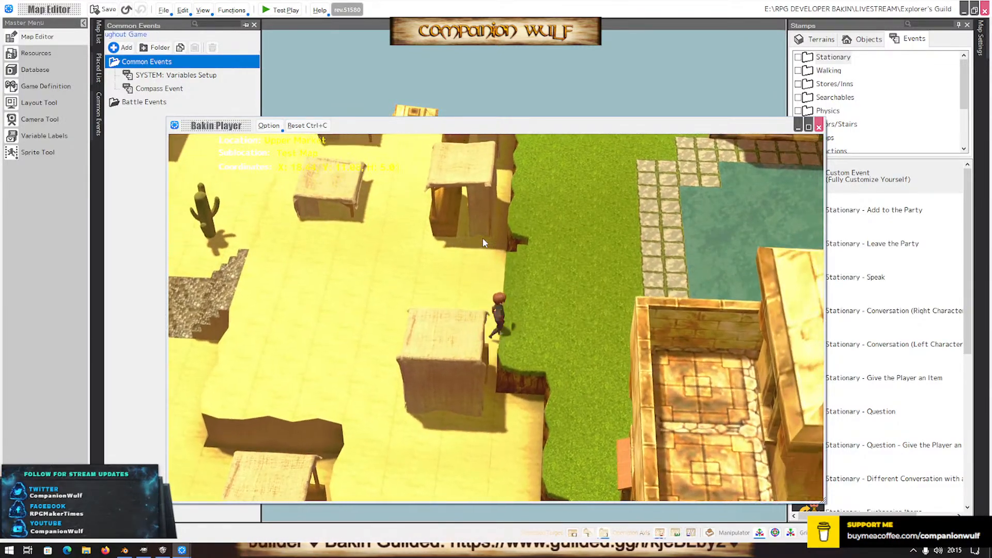
{"action": "key", "text": "d"}
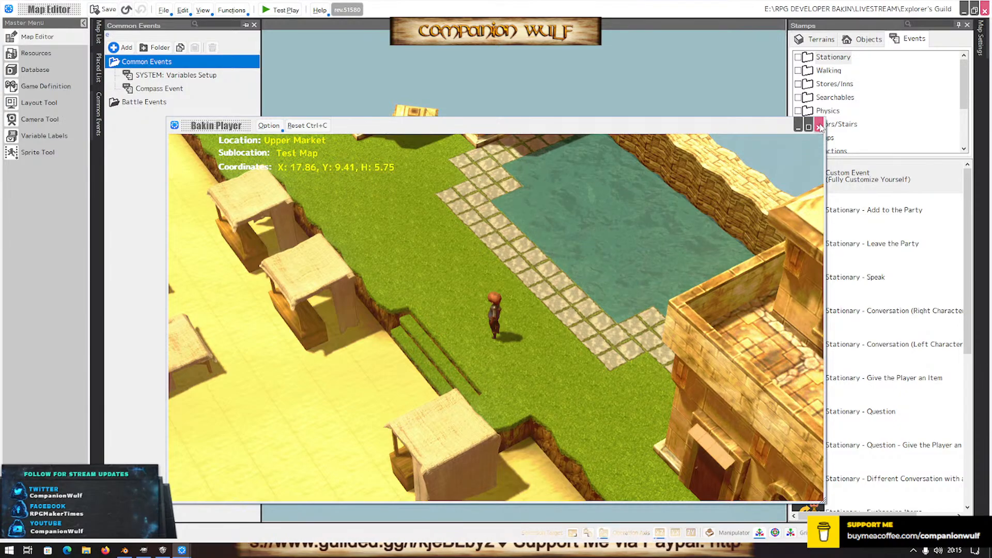
{"action": "left_click", "coordinate": [820, 126]}
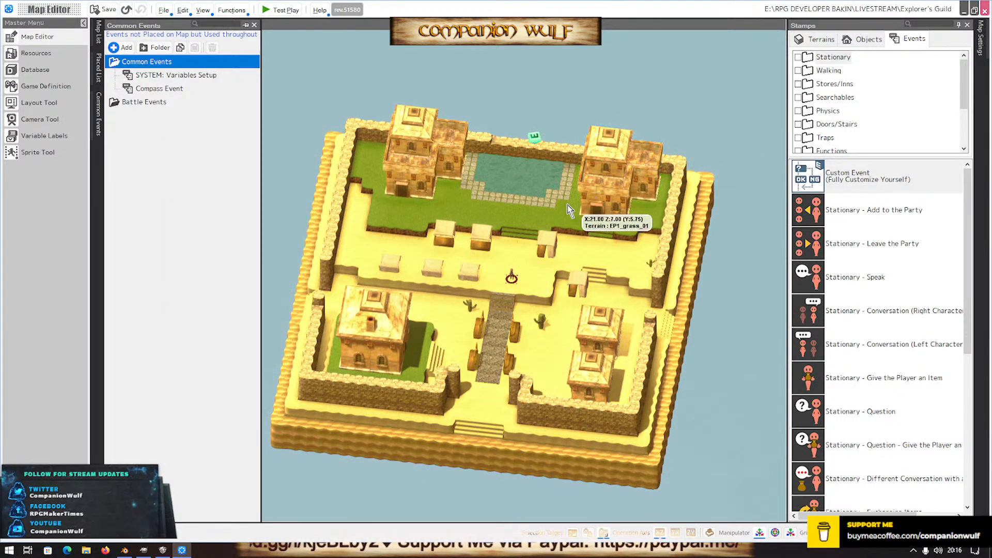
Review the command script of the Compass Event common event and close it without changes
{"action": "right_click_drag", "start_coordinate": [511, 261], "coordinate": [553, 275]}
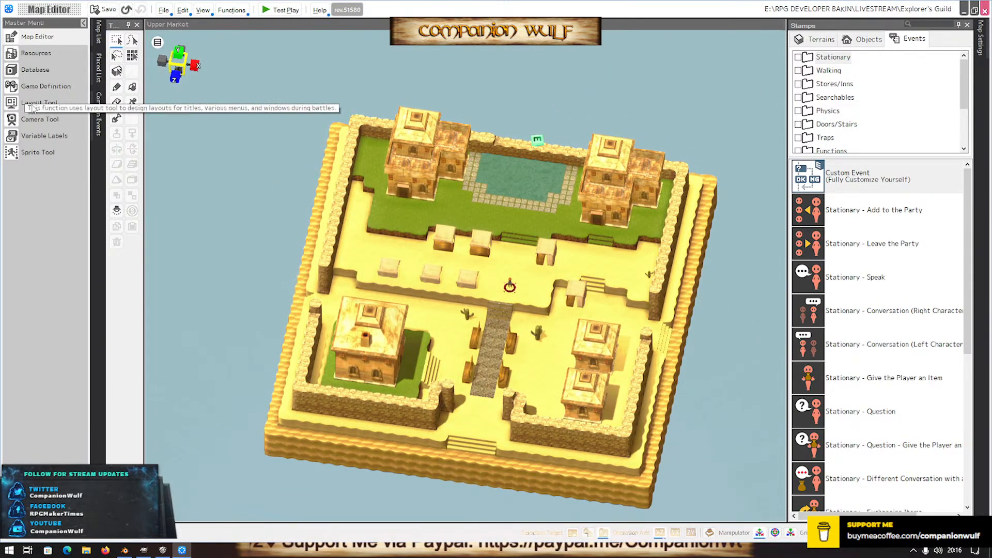
{"action": "mouse_move", "coordinate": [99, 112]}
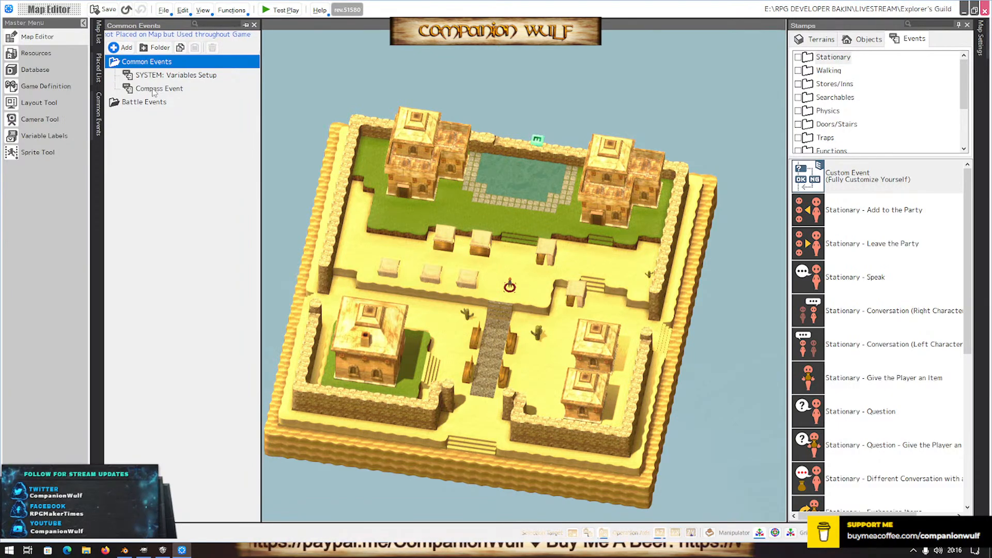
{"action": "double_click", "coordinate": [153, 89]}
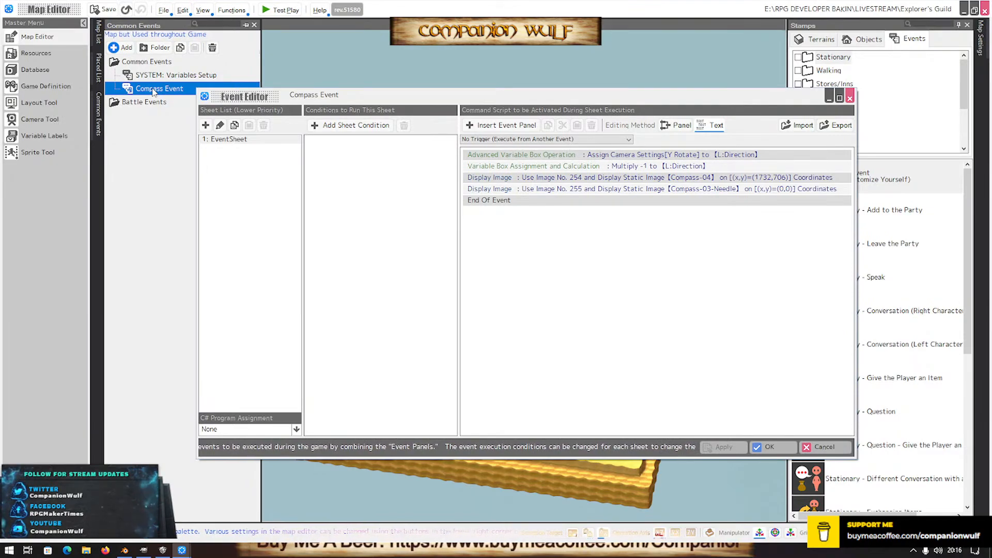
{"action": "left_click", "coordinate": [826, 447]}
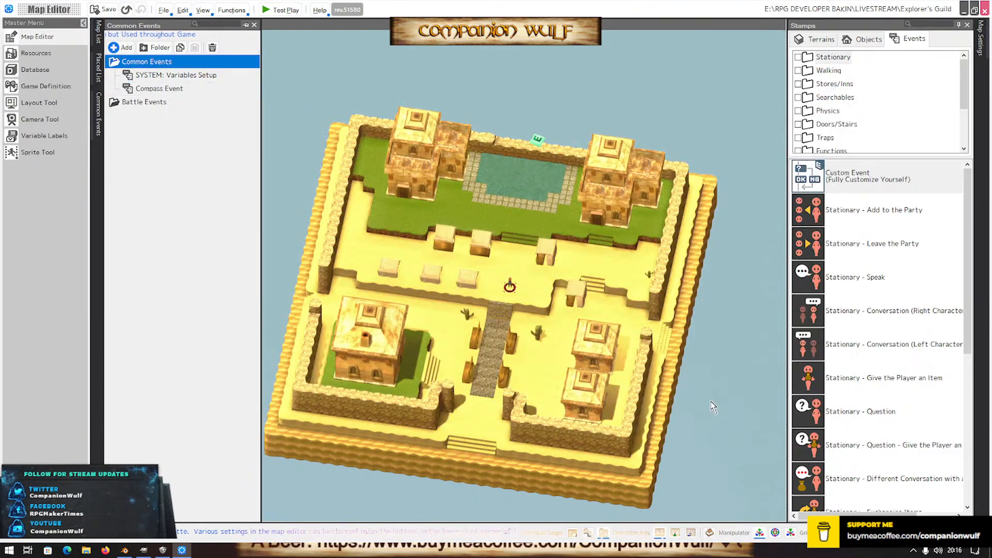
Select the Map HUD Container in the Layout Tool and show the Images resources for its Window Image
{"action": "left_click", "coordinate": [39, 104]}
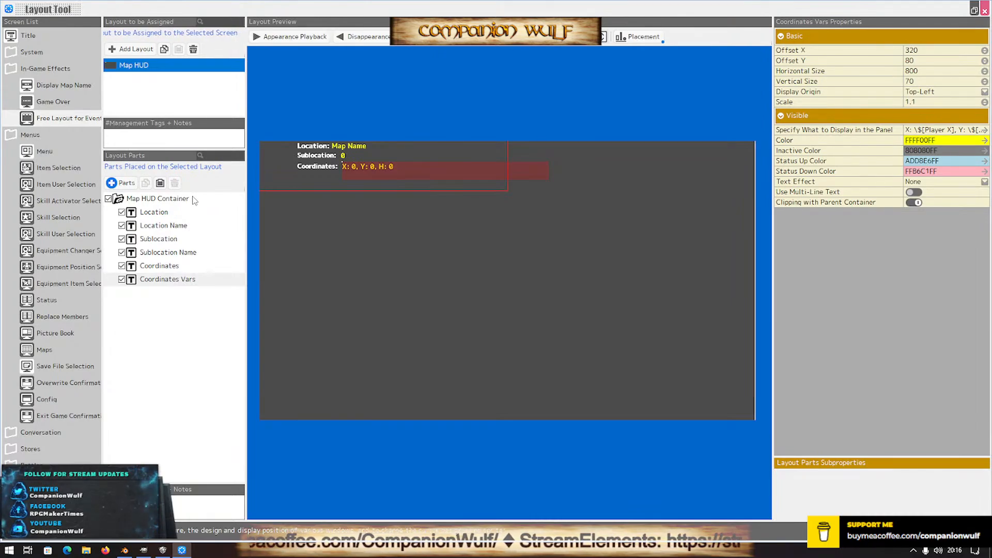
{"action": "left_click", "coordinate": [157, 204]}
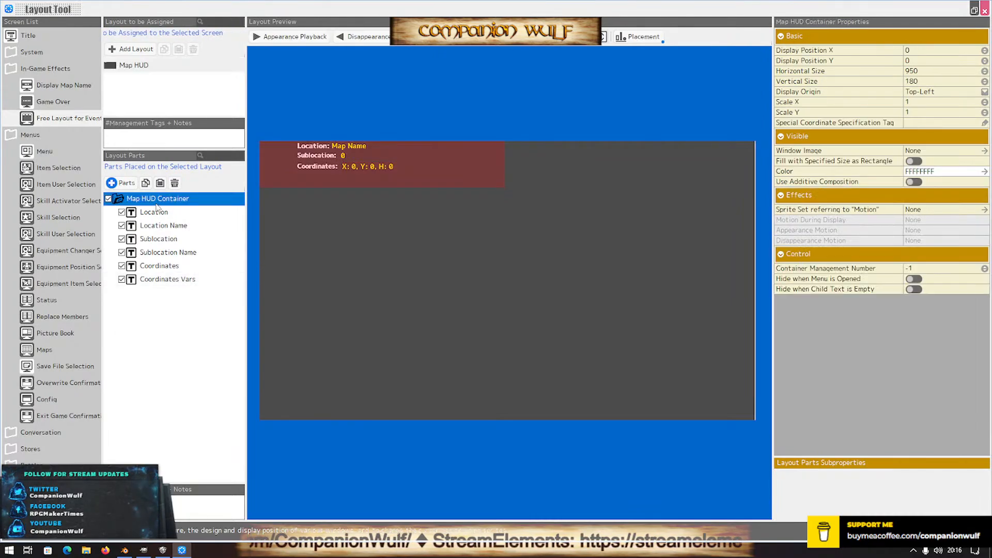
{"action": "left_click", "coordinate": [960, 154]}
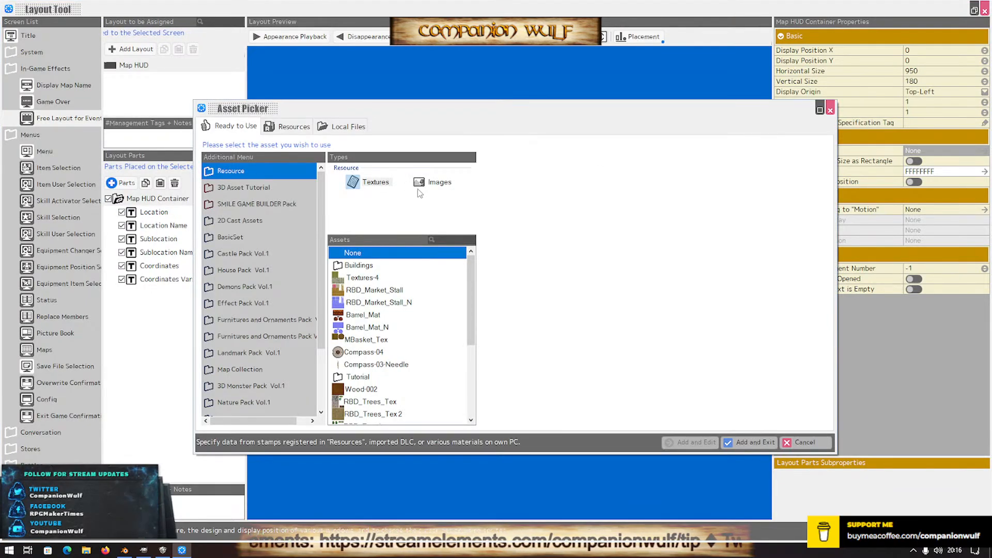
{"action": "left_click", "coordinate": [439, 182]}
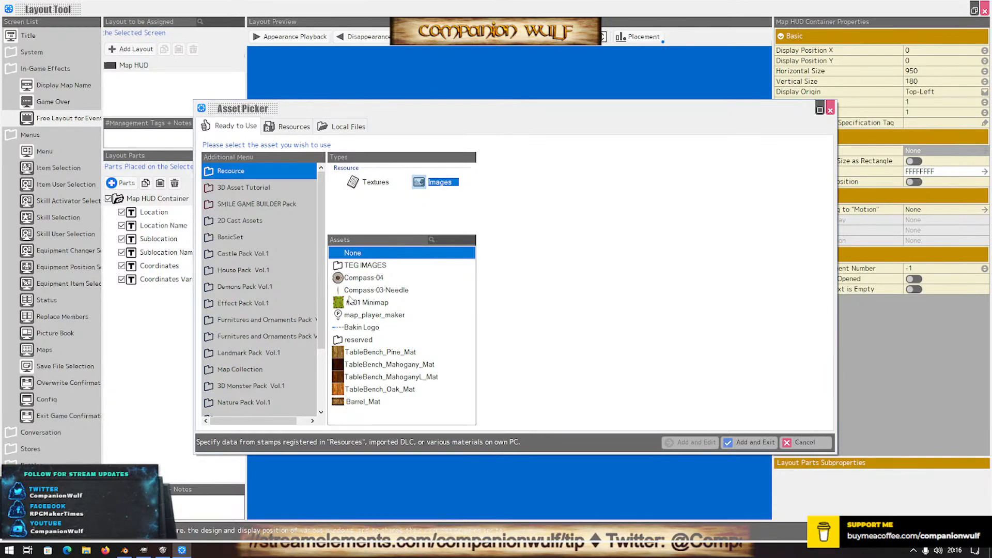
Look through the project's ready-to-use images for a window image, checking the TEG IMAGES folder, #001 Minimap and map_player_maker
{"action": "left_click", "coordinate": [342, 266]}
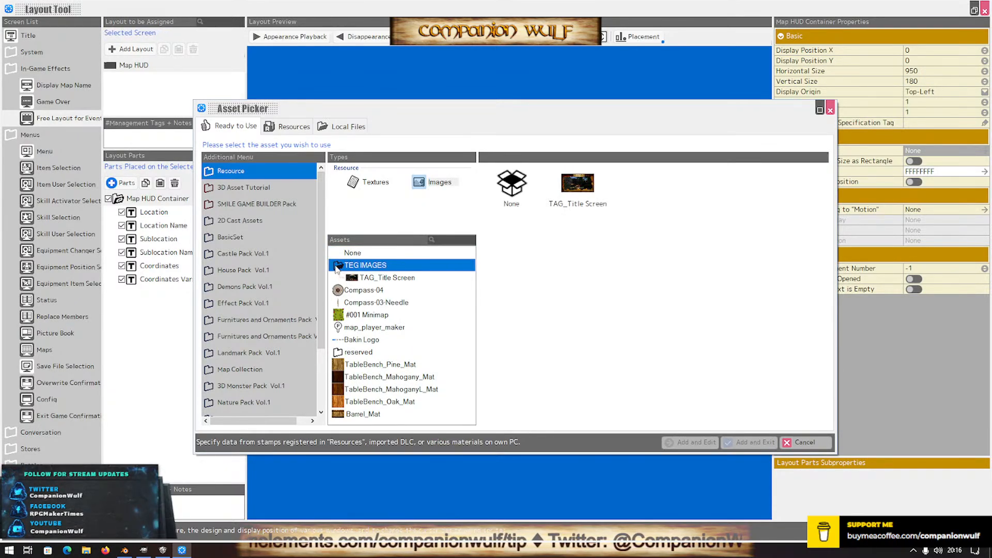
{"action": "left_click", "coordinate": [338, 266]}
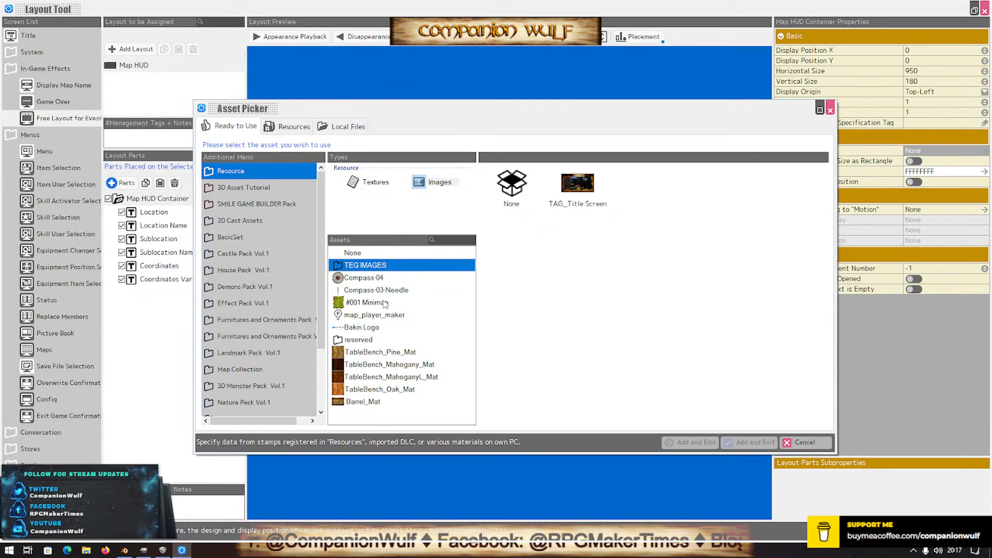
{"action": "left_click", "coordinate": [350, 303]}
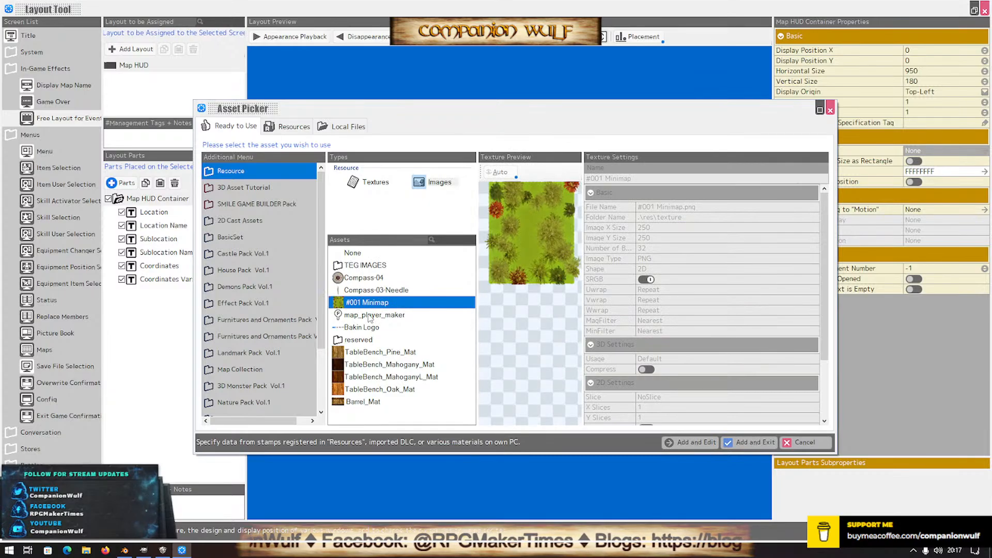
{"action": "left_click", "coordinate": [363, 315]}
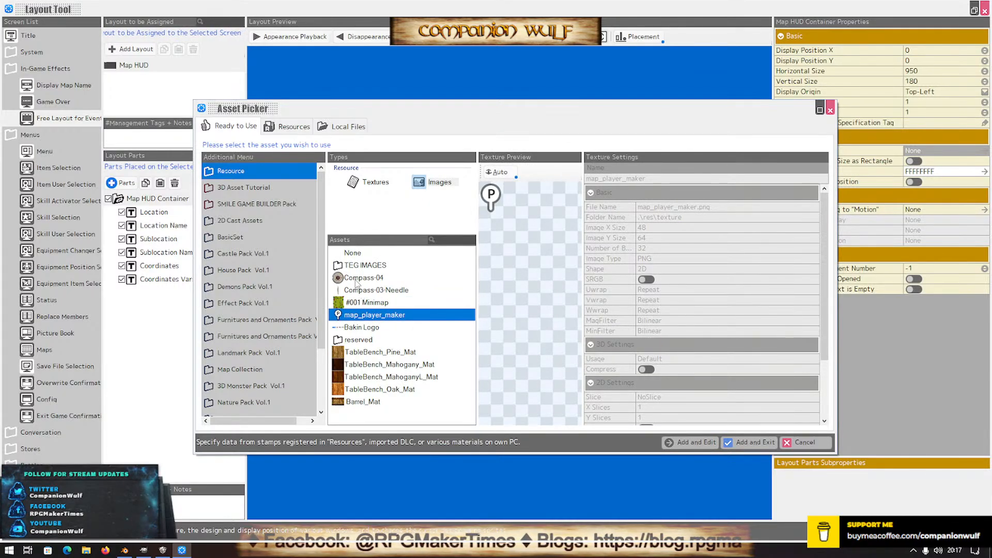
{"action": "left_click", "coordinate": [345, 266]}
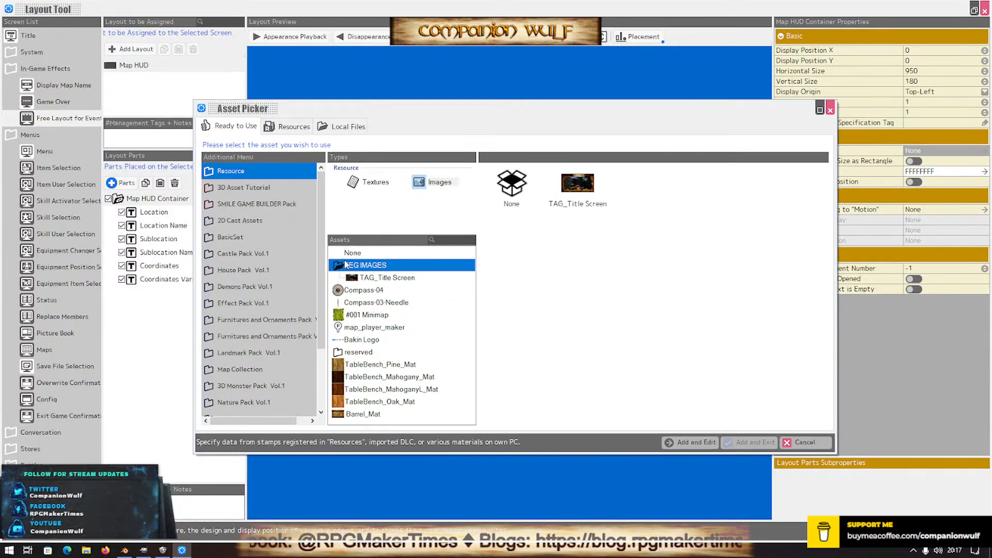
Assign the local file Window_Base.png from DARKSTORM\IMAGES\WINDOW as the Map HUD Container's window image, and close the Layout Tool
{"action": "left_click", "coordinate": [343, 126]}
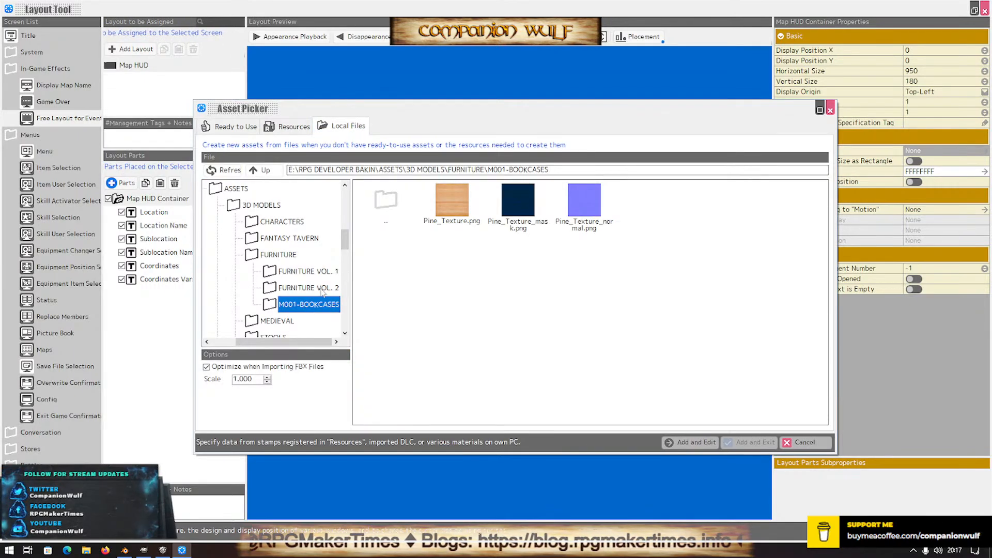
{"action": "left_click", "coordinate": [278, 238]}
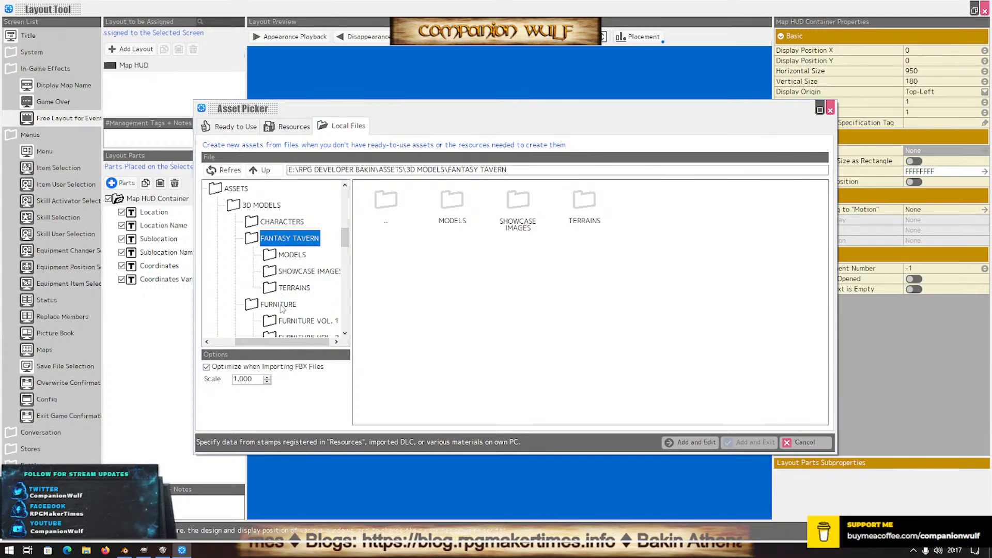
{"action": "scroll", "coordinate": [282, 309], "scroll_direction": "down", "scroll_amount": 3}
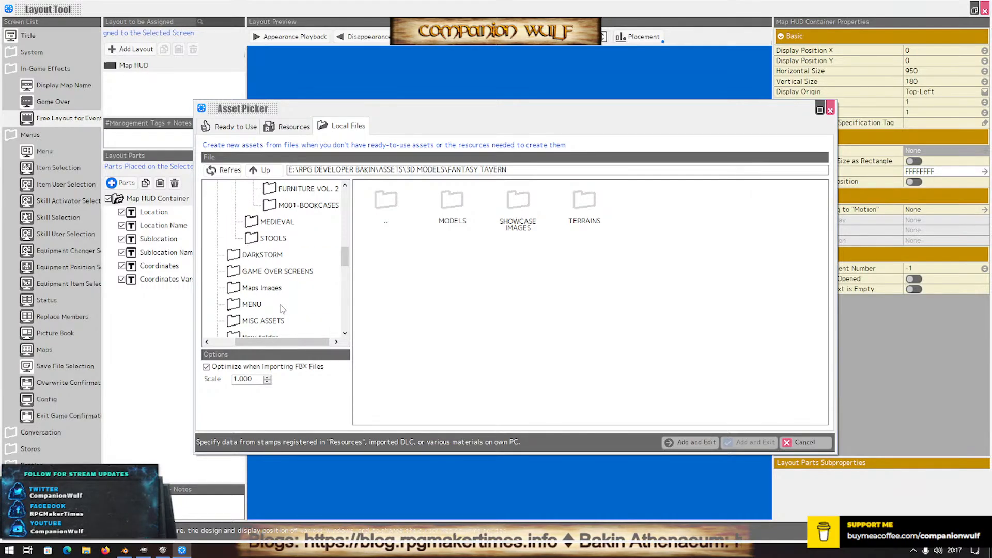
{"action": "left_click", "coordinate": [253, 220]}
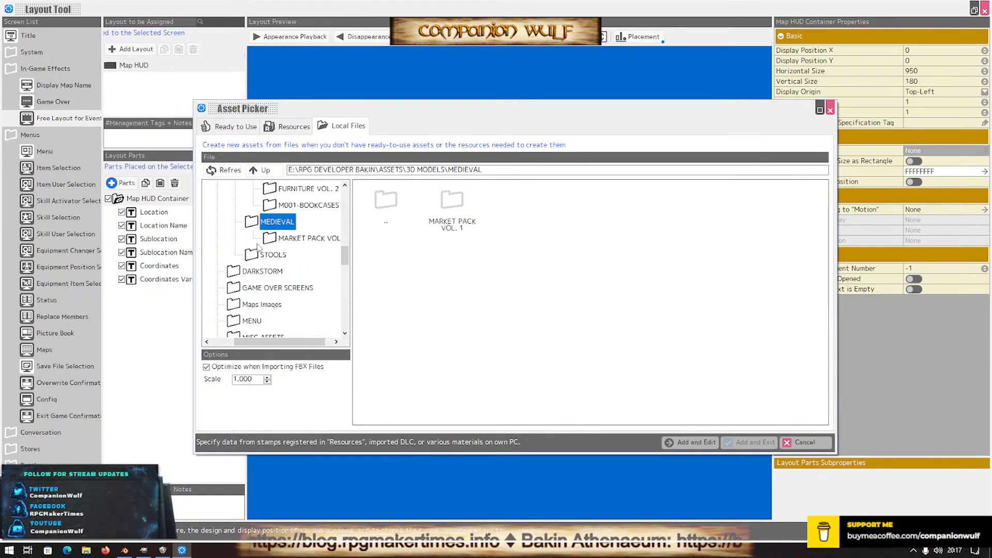
{"action": "left_click", "coordinate": [234, 272]}
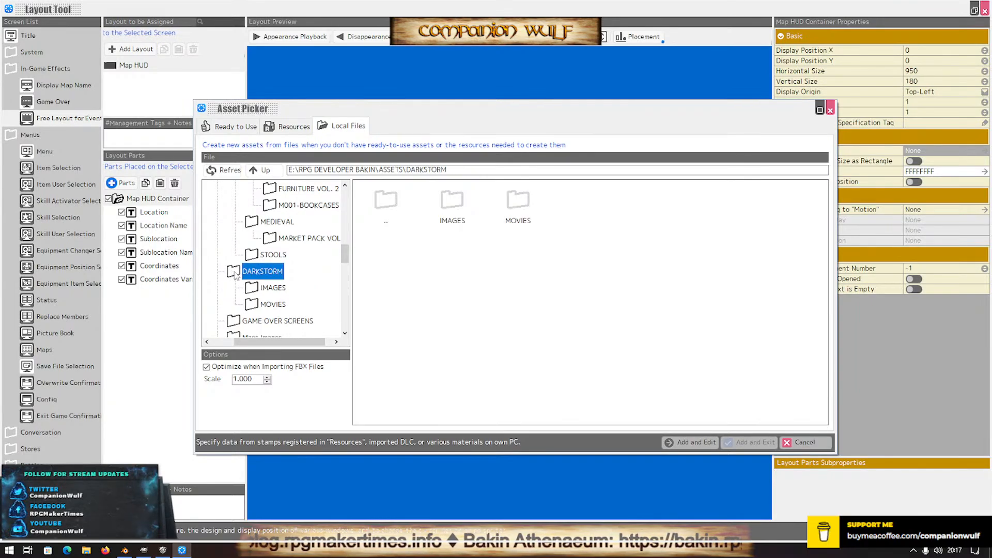
{"action": "left_click", "coordinate": [256, 287]}
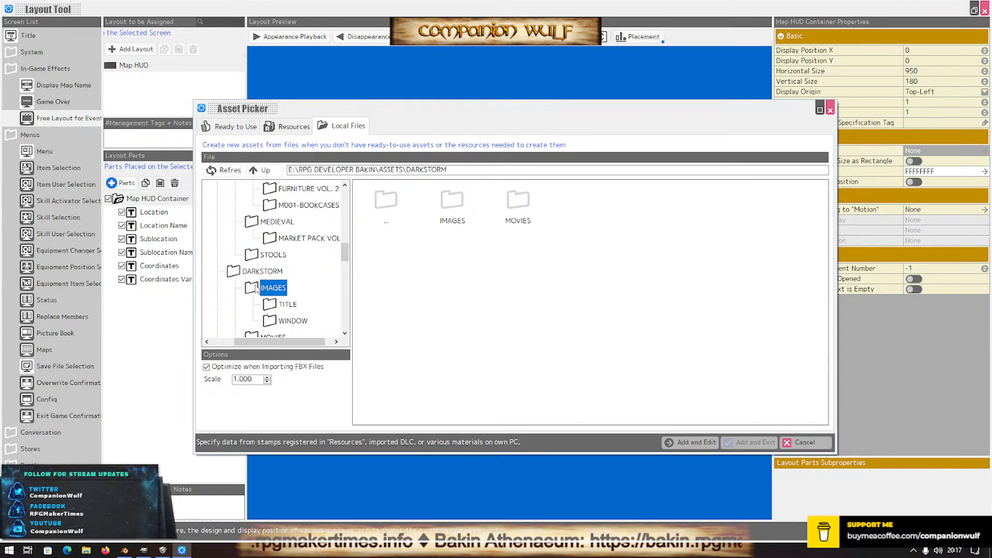
{"action": "left_click", "coordinate": [278, 310]}
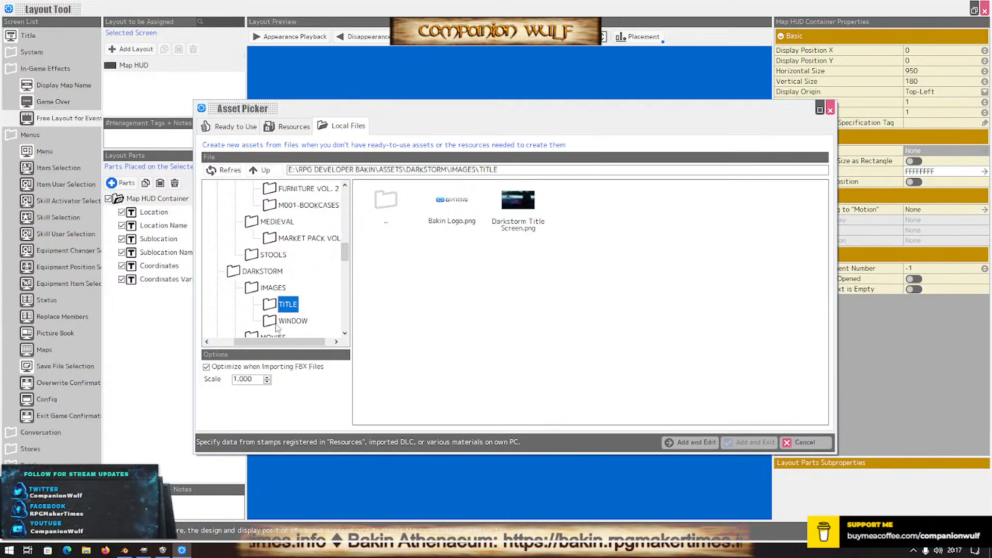
{"action": "left_click", "coordinate": [278, 323]}
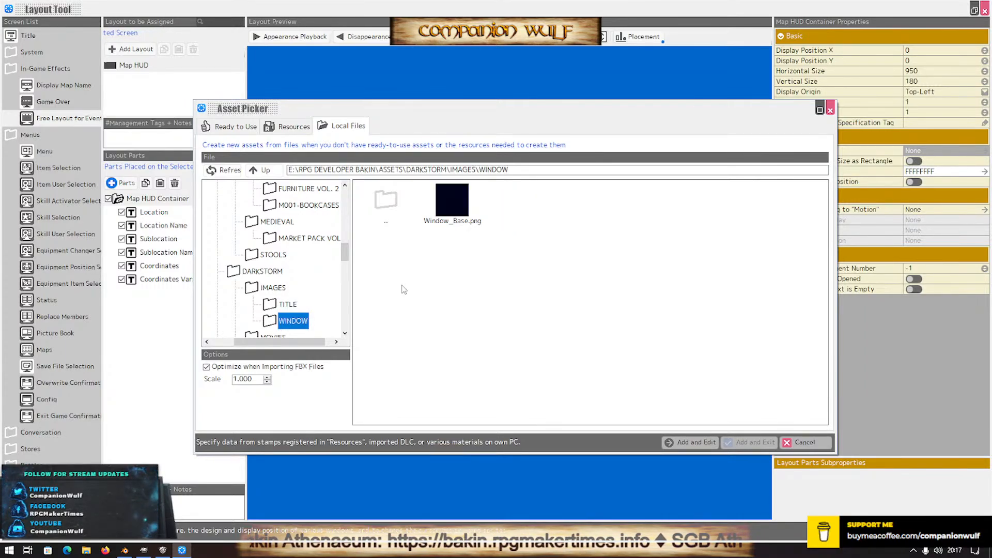
{"action": "double_click", "coordinate": [459, 205]}
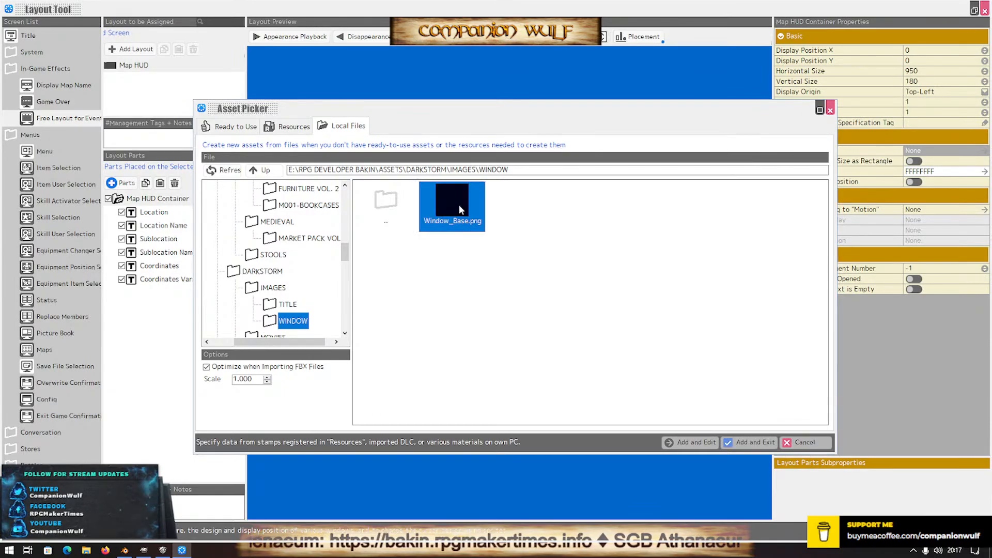
{"action": "left_click", "coordinate": [498, 343]}
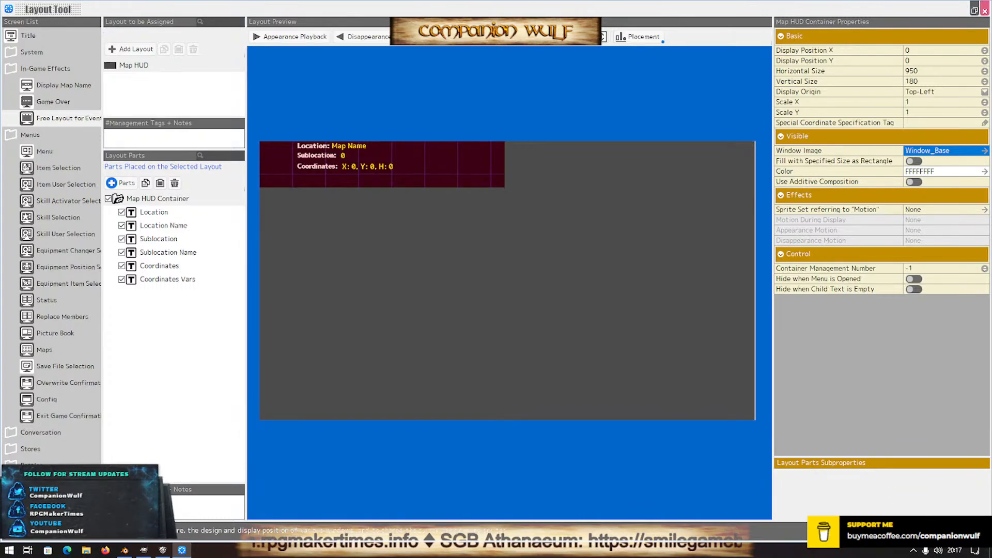
{"action": "left_click", "coordinate": [985, 9]}
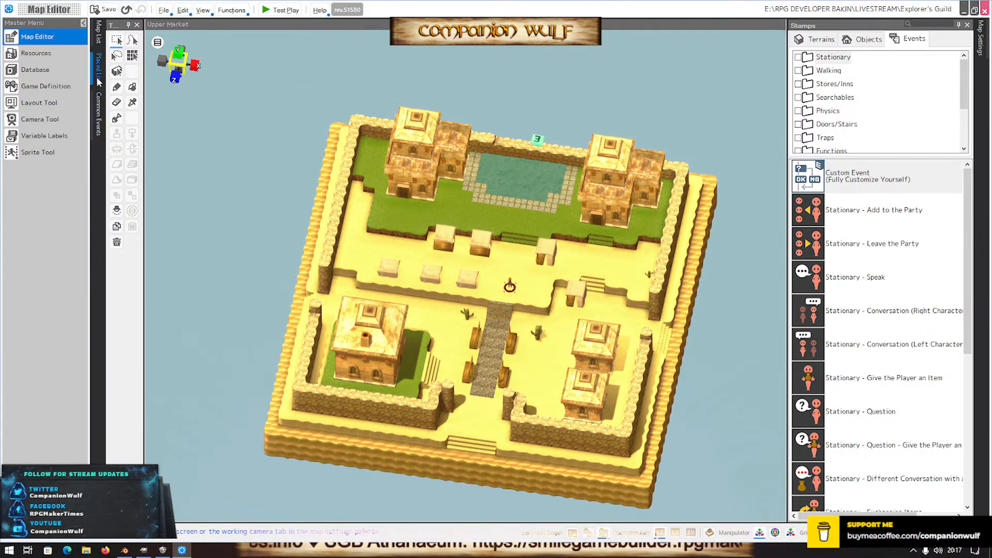
Set the Compass Event common event's trigger to Automatically Start (Repeat in Parallel) and save the event
{"action": "left_click", "coordinate": [99, 108]}
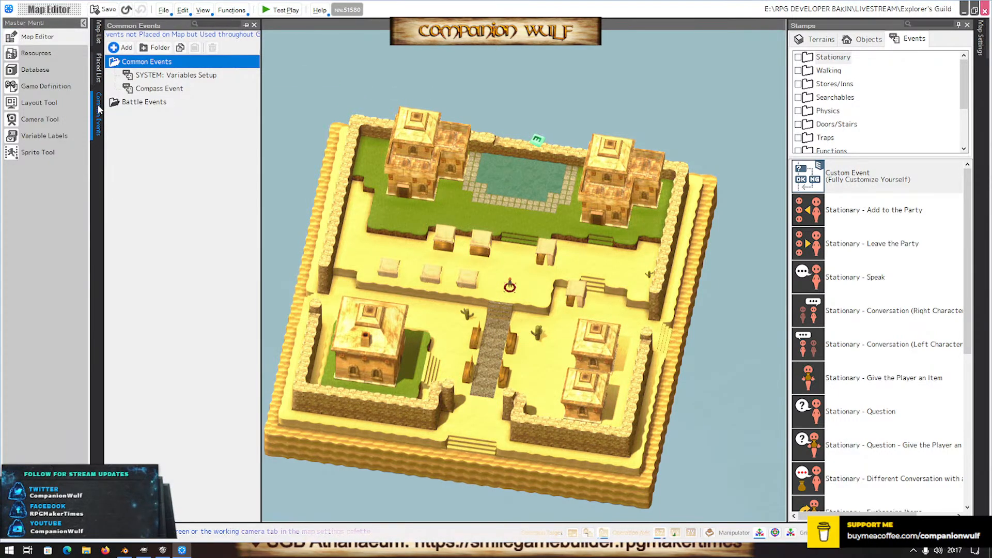
{"action": "left_click", "coordinate": [149, 90]}
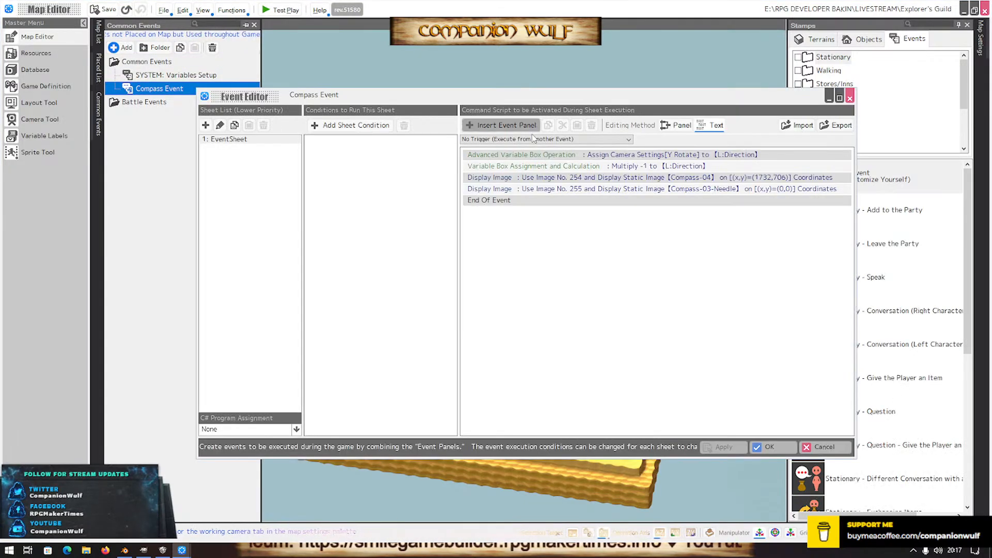
{"action": "left_click", "coordinate": [537, 139]}
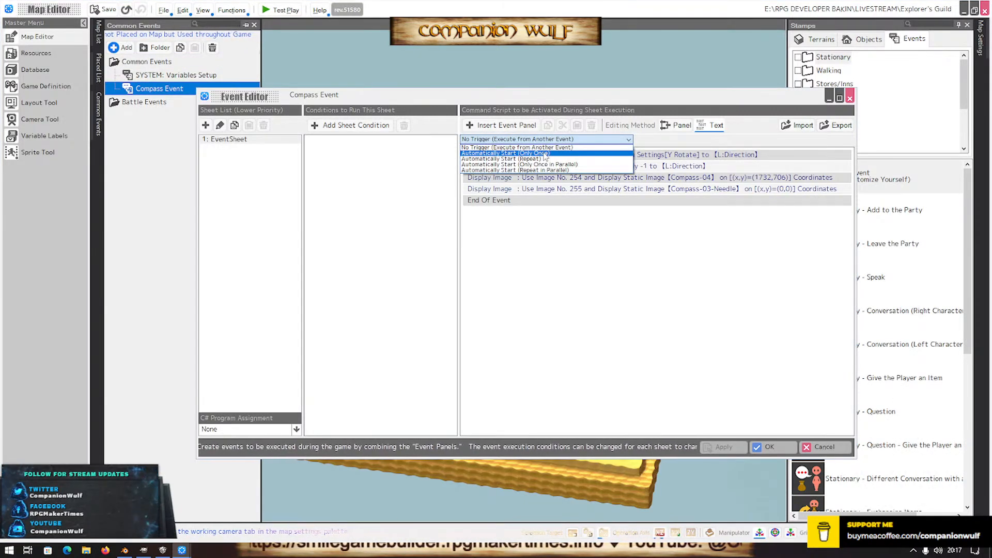
{"action": "left_click", "coordinate": [544, 171]}
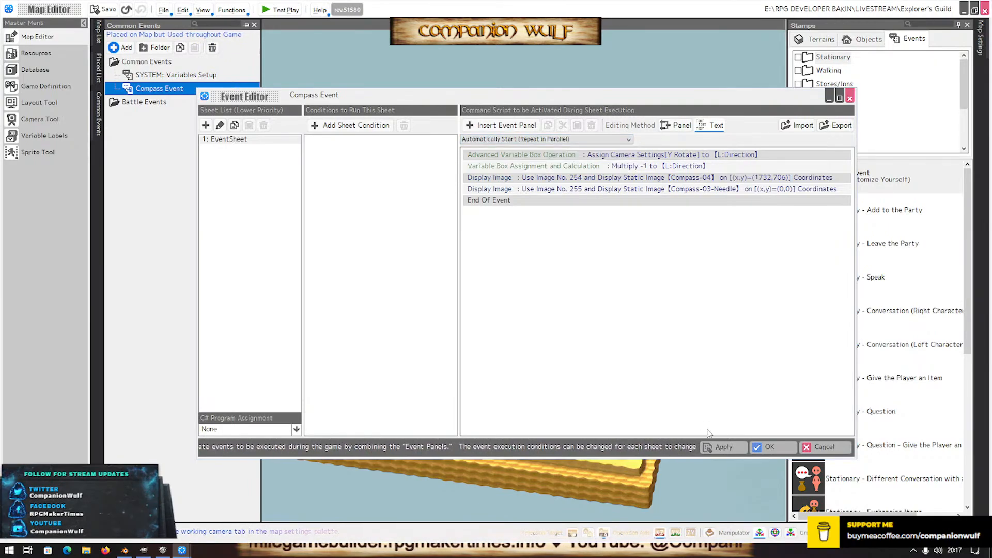
{"action": "left_click", "coordinate": [769, 447]}
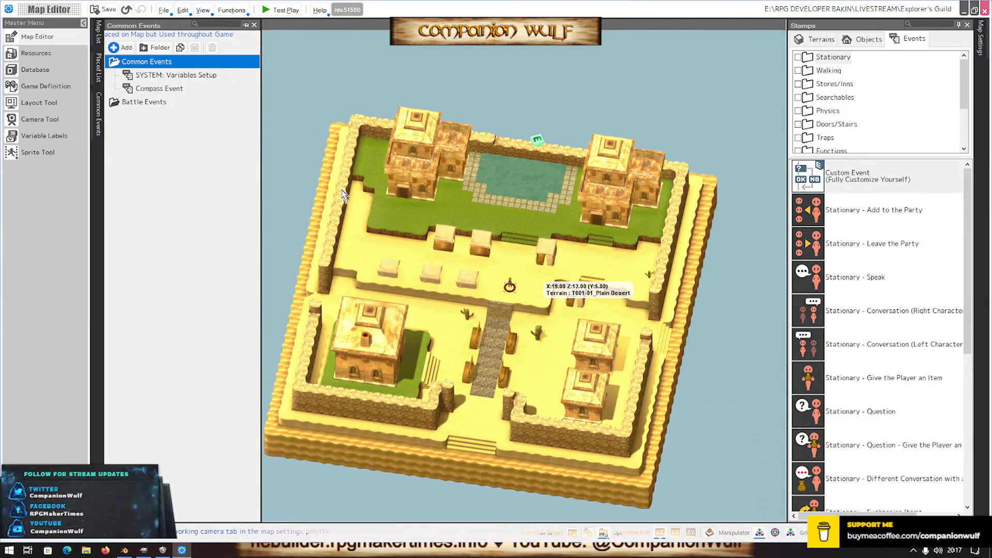
Run a test play to check the HUD window image and the compass on the Upper Market map, then close it
{"action": "left_click", "coordinate": [279, 9]}
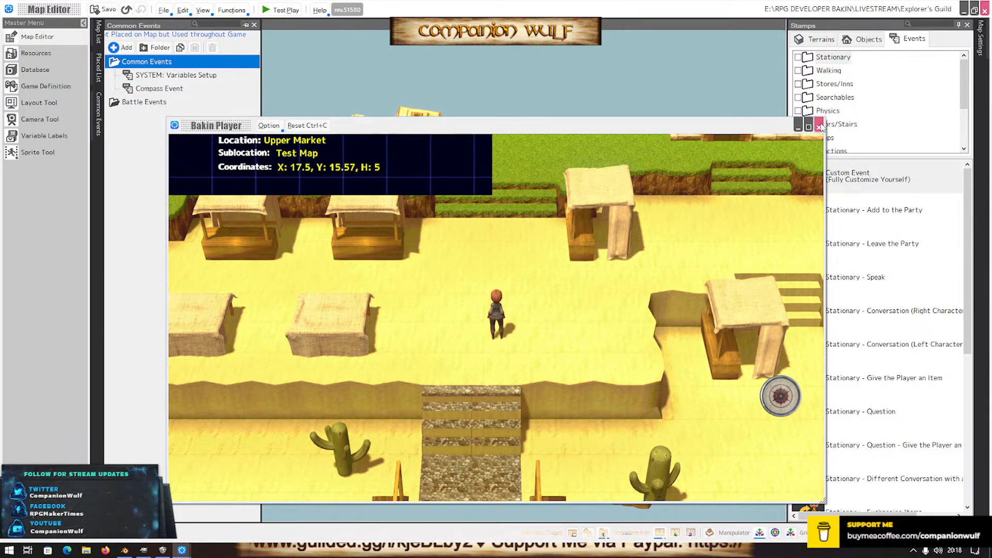
{"action": "left_click", "coordinate": [819, 127]}
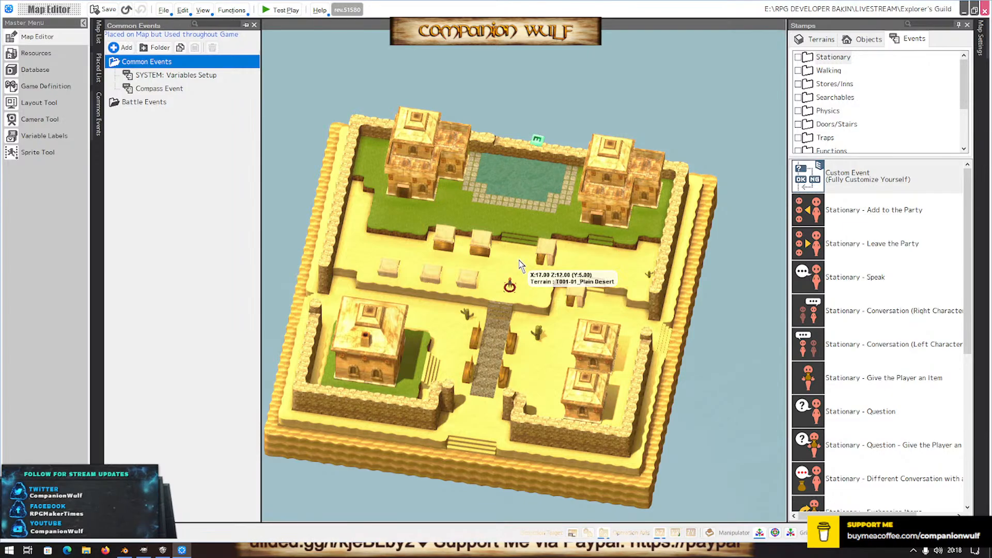
{"action": "right_click_drag", "start_coordinate": [526, 257], "coordinate": [494, 241]}
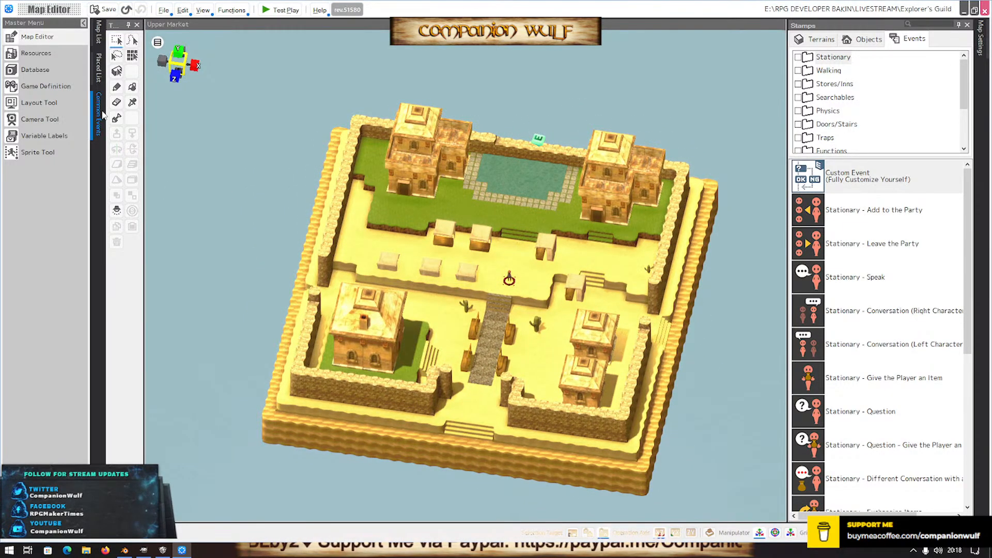
Reset the Map HUD Container's Window Image to None and close the Layout Tool
{"action": "left_click", "coordinate": [47, 106]}
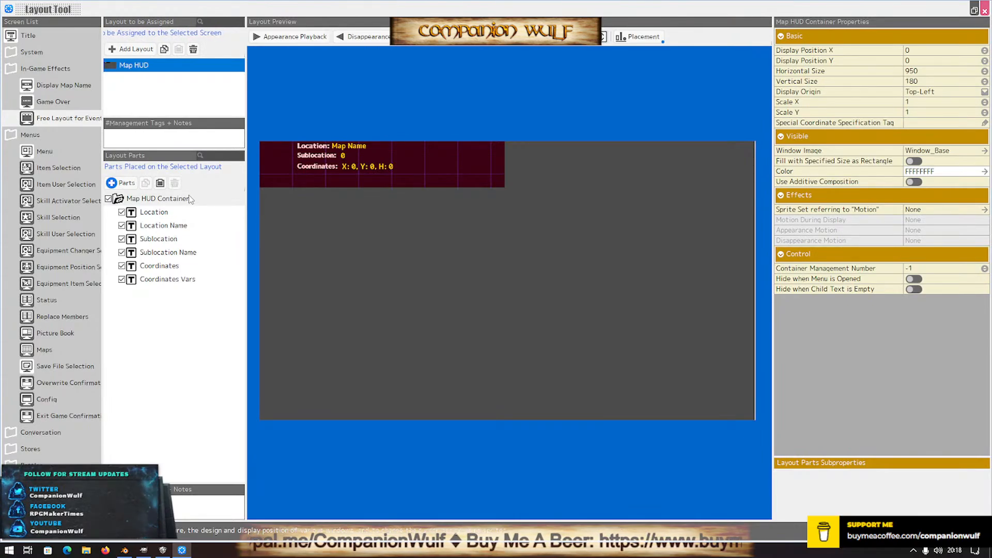
{"action": "left_click", "coordinate": [967, 152]}
{"action": "left_click", "coordinate": [969, 154]}
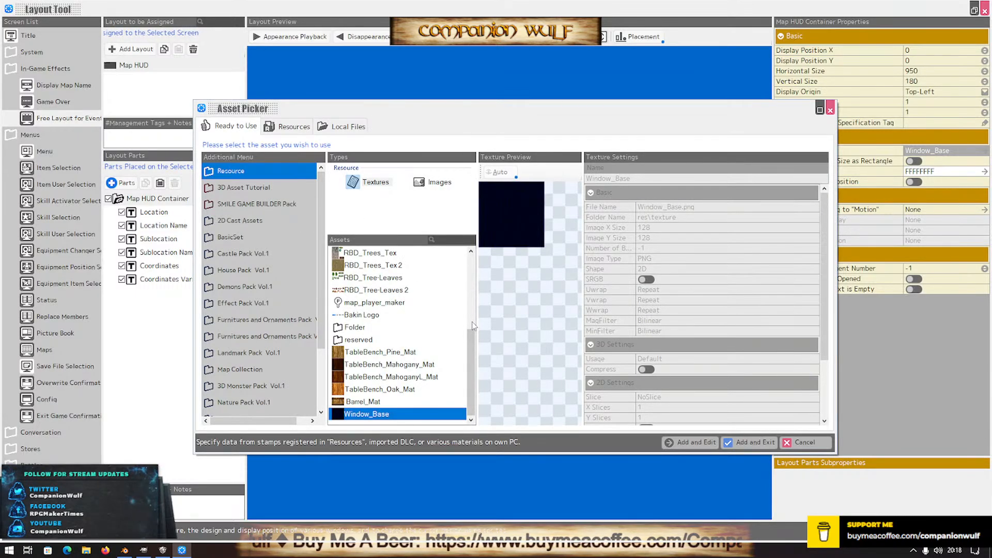
{"action": "left_click_drag", "start_coordinate": [472, 325], "coordinate": [471, 259]}
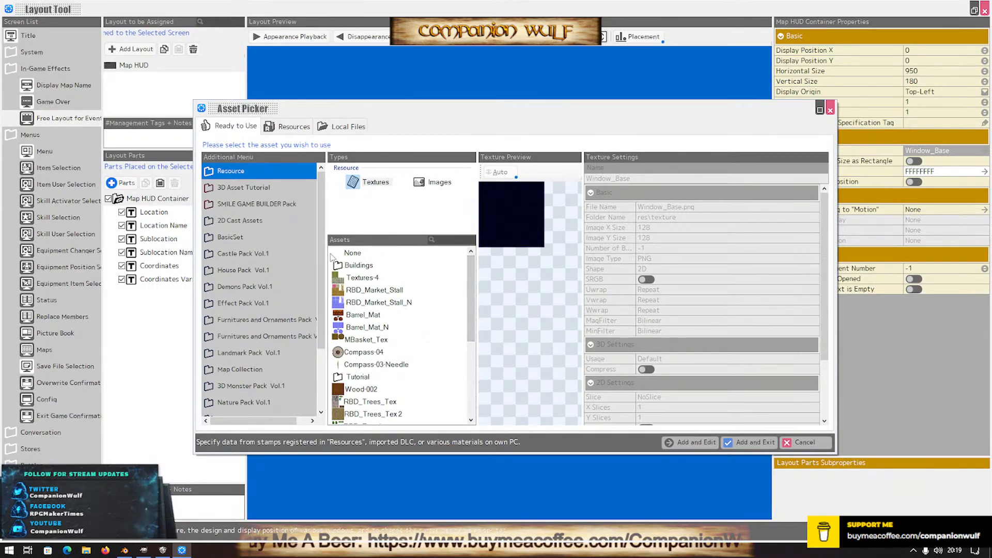
{"action": "left_click", "coordinate": [351, 254]}
{"action": "left_click", "coordinate": [752, 444]}
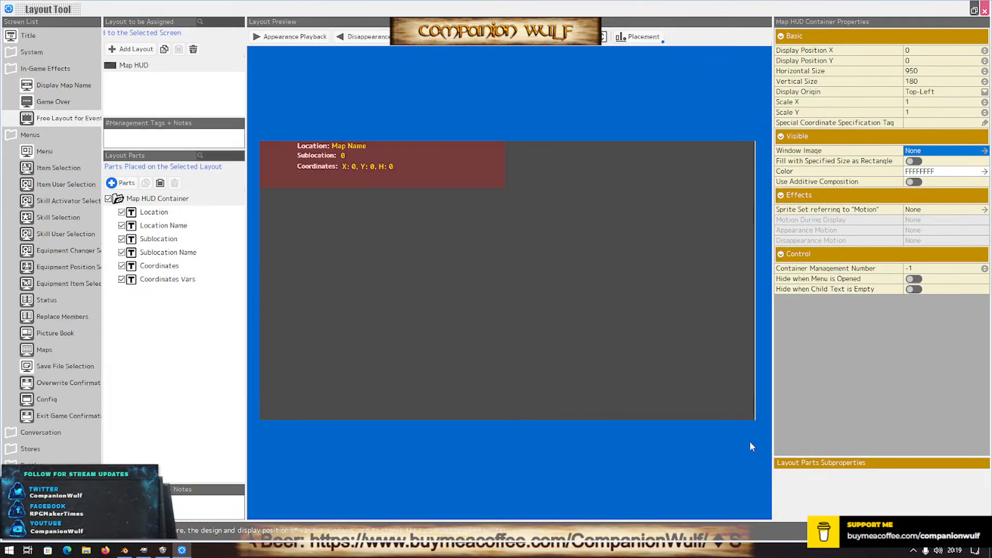
{"action": "key", "text": "Escape"}
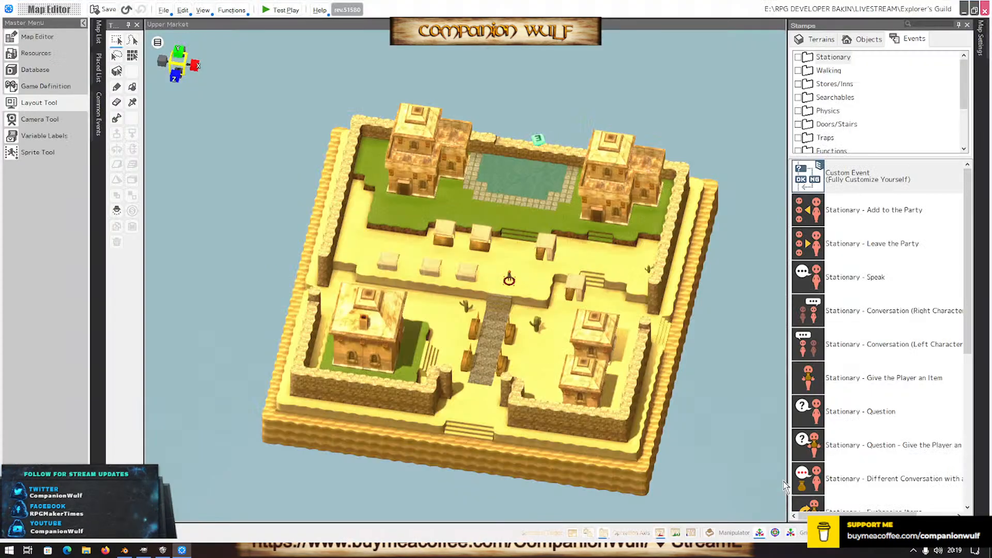
Open the Compass Event common event and insert a Display Image command before its first command
{"action": "left_click", "coordinate": [98, 113]}
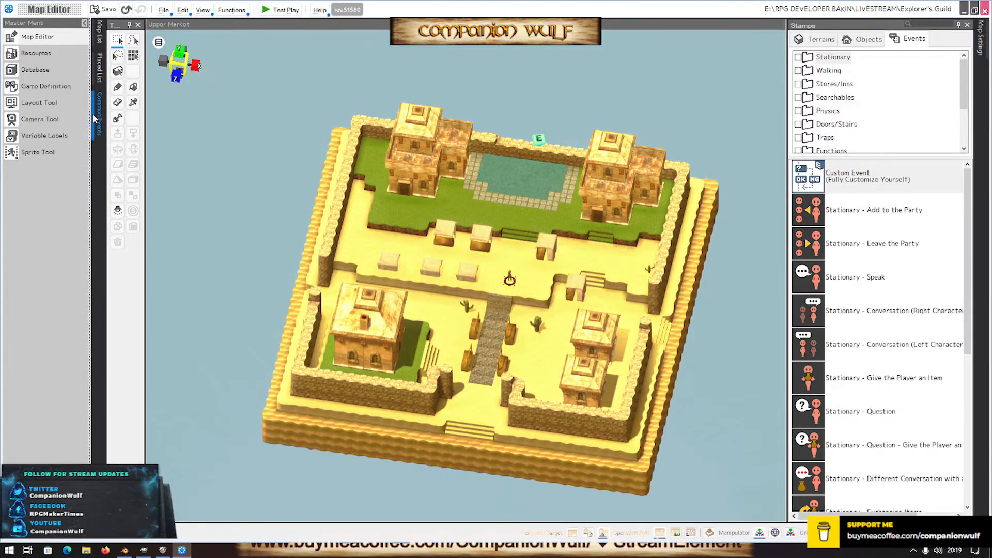
{"action": "left_click", "coordinate": [140, 92]}
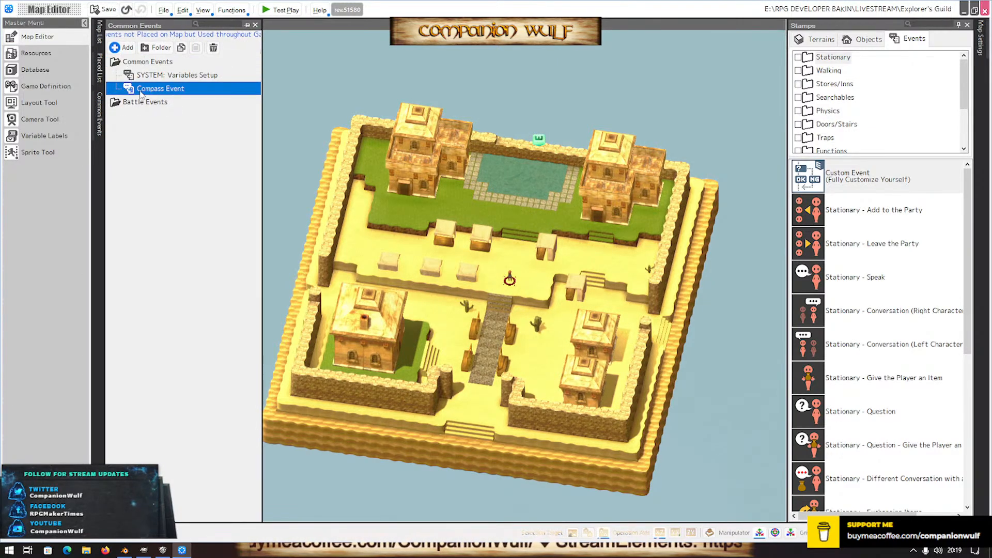
{"action": "double_click", "coordinate": [153, 92]}
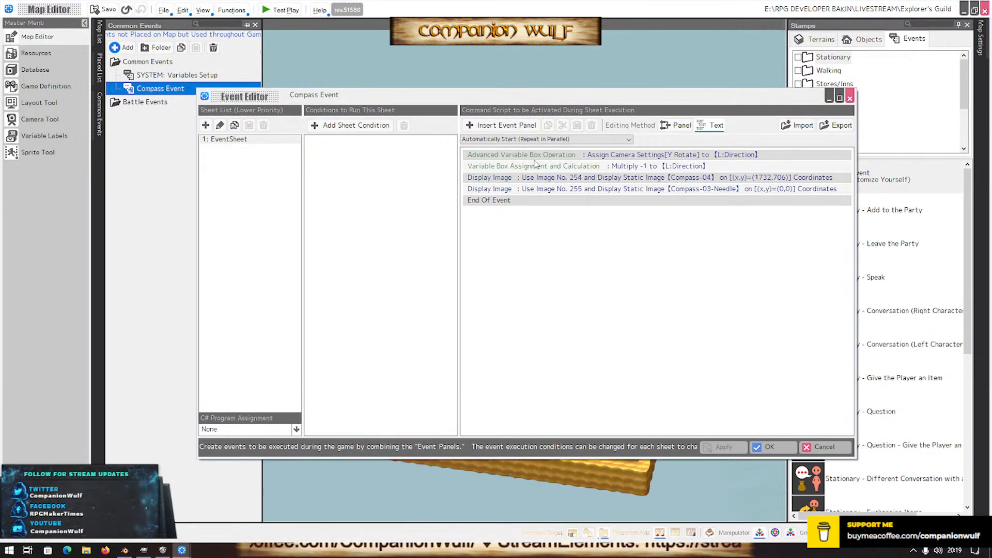
{"action": "left_click", "coordinate": [579, 155]}
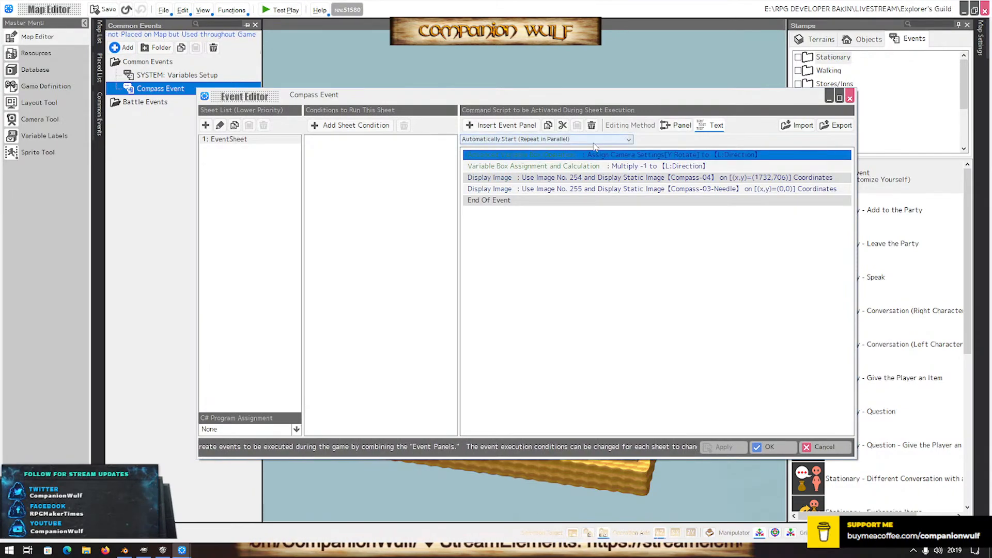
{"action": "left_click", "coordinate": [500, 125]}
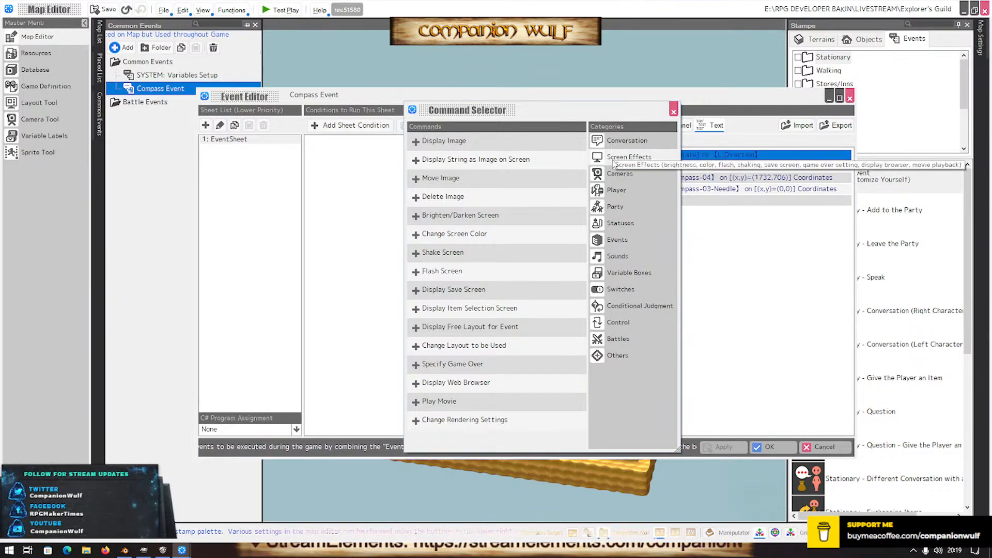
{"action": "left_click", "coordinate": [477, 141]}
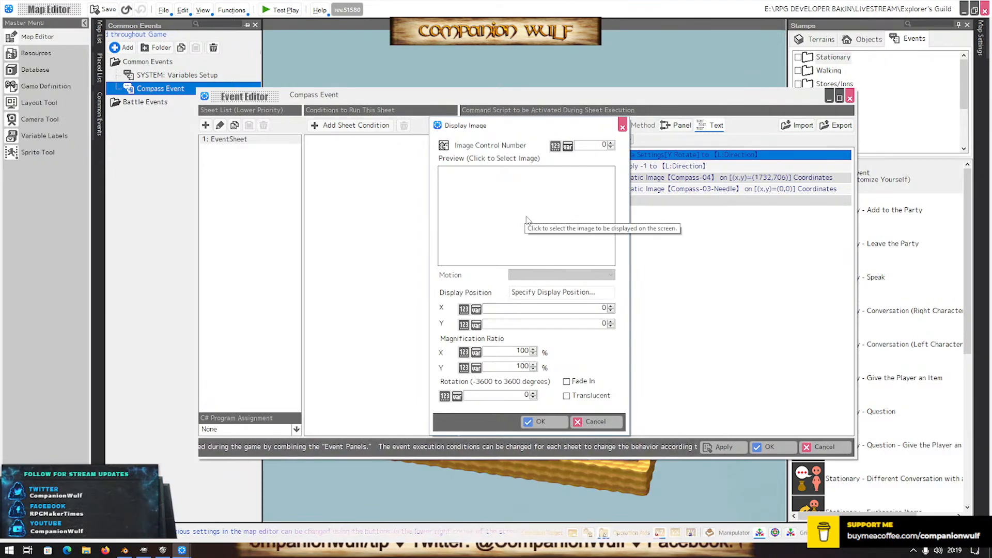
Choose the Window_Base image resource for the Display Image command, keep the default settings, and save the Compass Event
{"action": "left_click", "coordinate": [496, 213]}
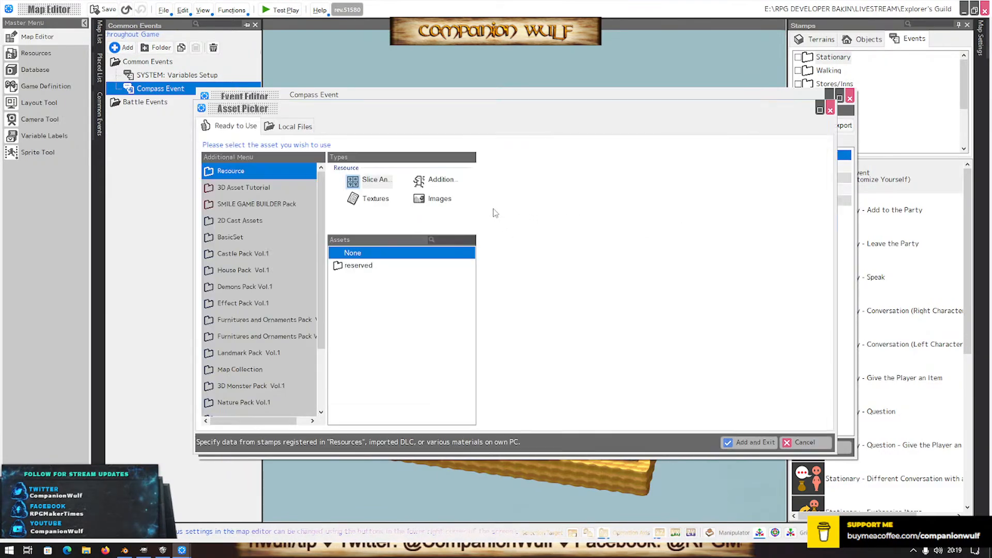
{"action": "left_click", "coordinate": [296, 127]}
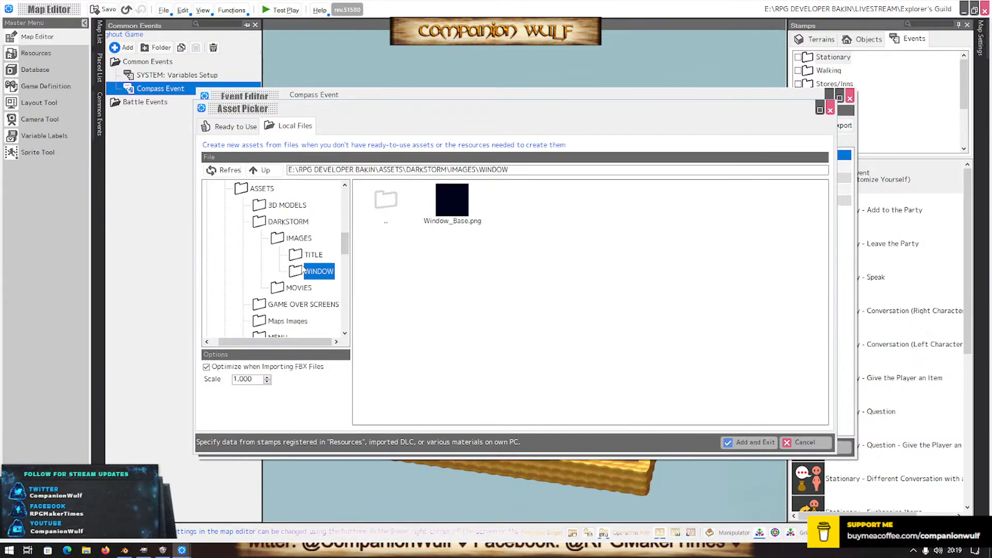
{"action": "scroll", "coordinate": [303, 271], "scroll_direction": "up", "scroll_amount": 2}
{"action": "left_click", "coordinate": [238, 126]}
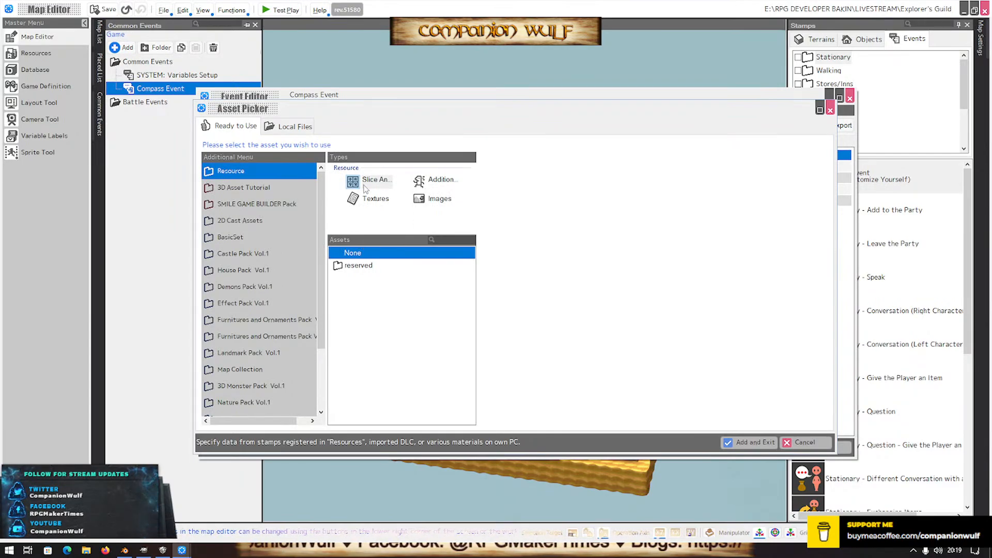
{"action": "left_click", "coordinate": [439, 198]}
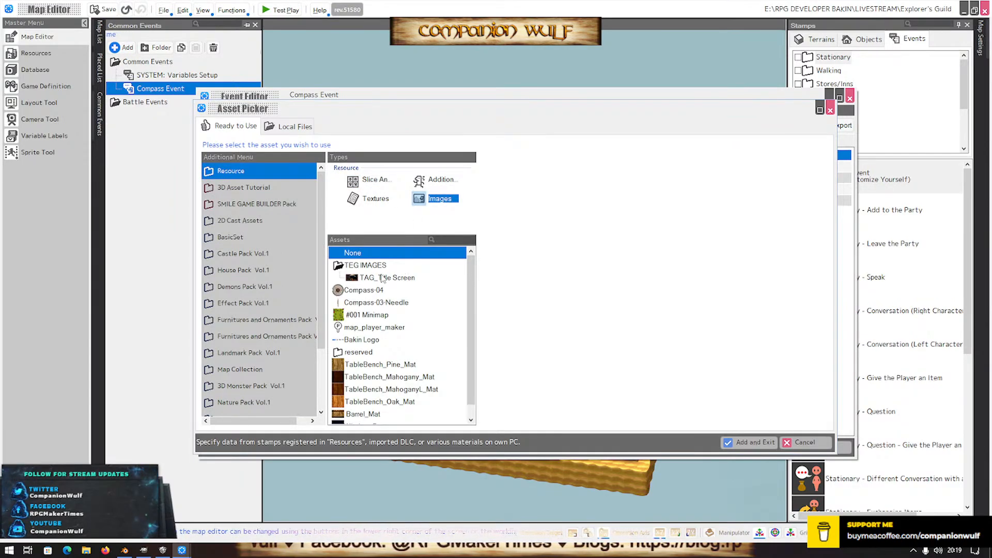
{"action": "scroll", "coordinate": [386, 300], "scroll_direction": "down", "scroll_amount": 1}
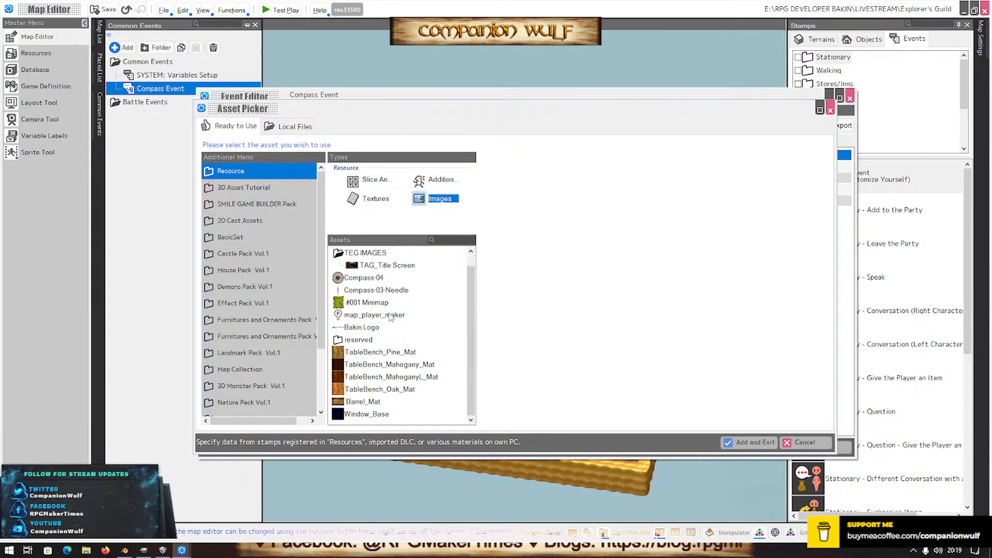
{"action": "left_click", "coordinate": [346, 416]}
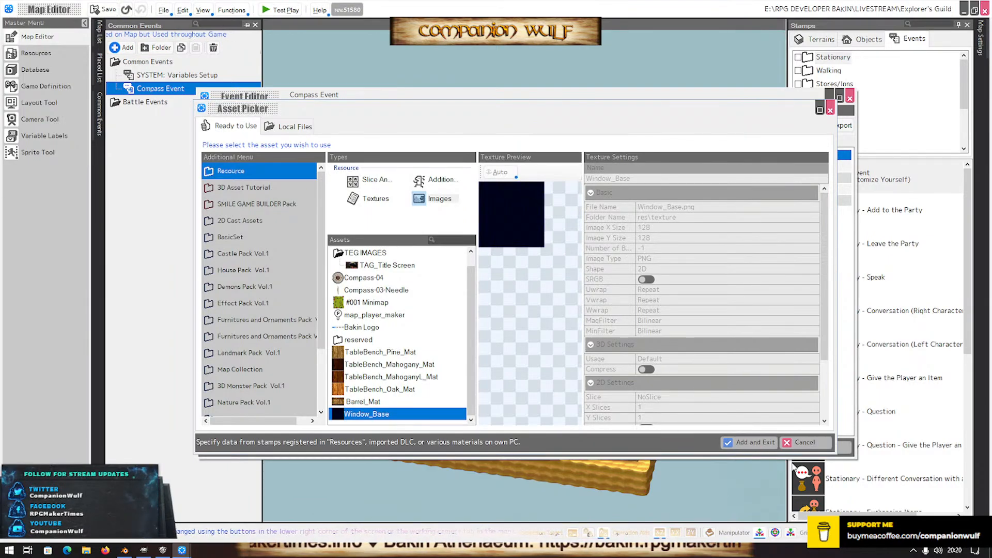
{"action": "left_click", "coordinate": [742, 444]}
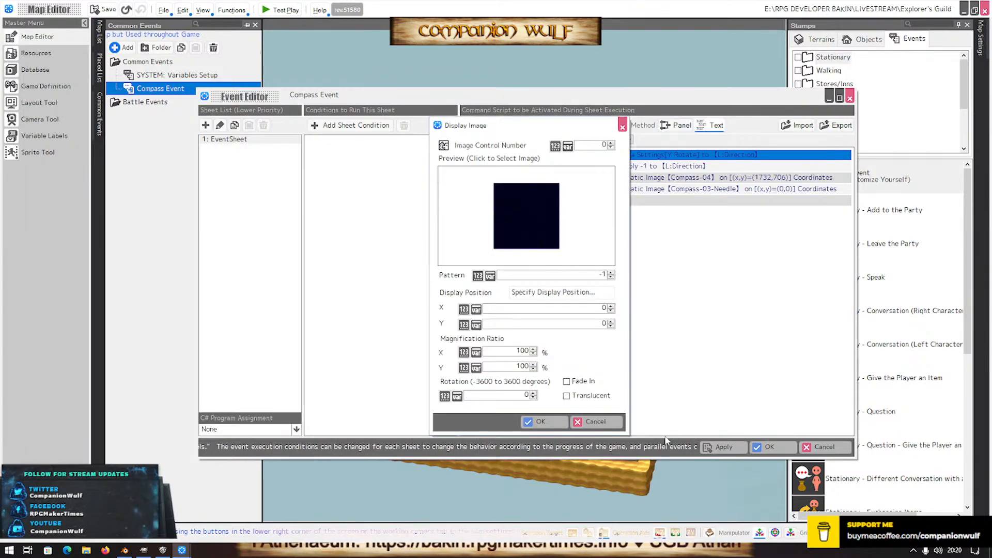
{"action": "left_click", "coordinate": [577, 421]}
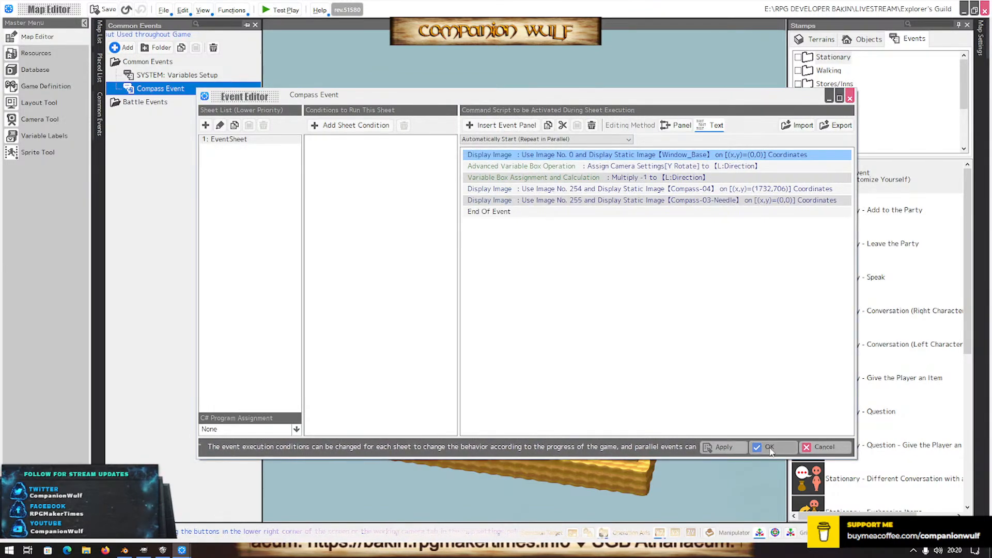
{"action": "left_click", "coordinate": [770, 445]}
Run a test play and rotate the camera to check the Window_Base image and the compass, and close the player
{"action": "left_click", "coordinate": [280, 10]}
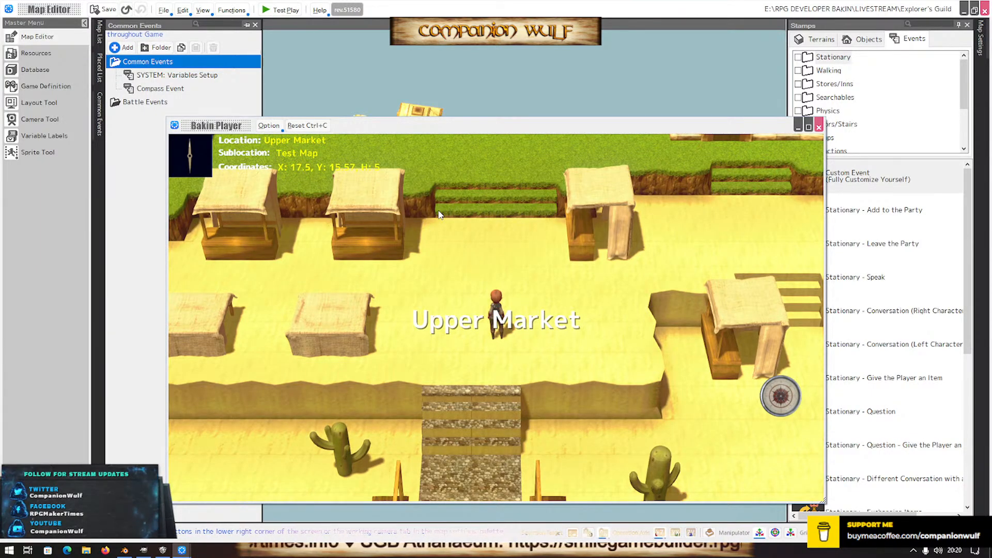
{"action": "mouse_move", "coordinate": [441, 216]}
{"action": "right_mouse_down"}
{"action": "mouse_move", "coordinate": [473, 222]}
{"action": "mouse_move", "coordinate": [446, 222]}
{"action": "right_mouse_up"}
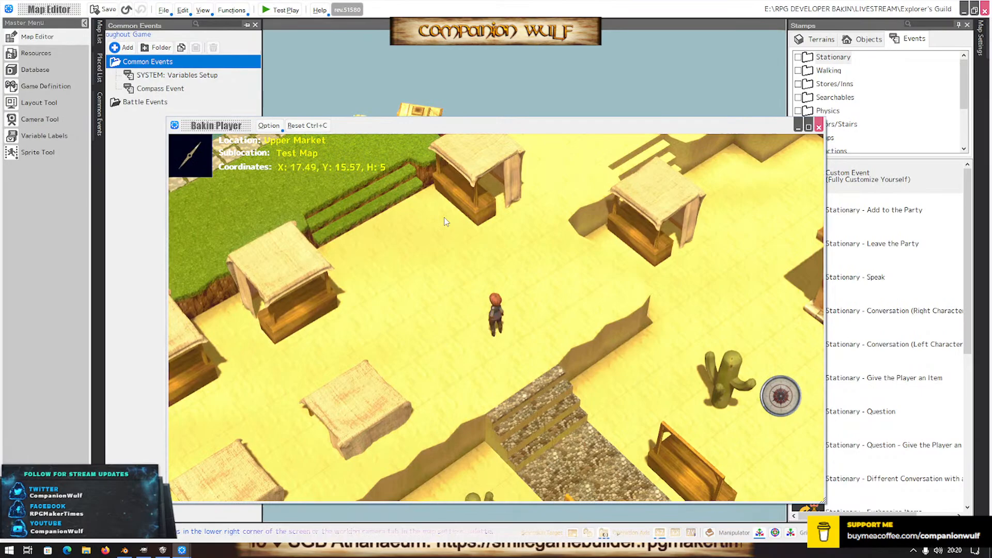
{"action": "left_click", "coordinate": [820, 127]}
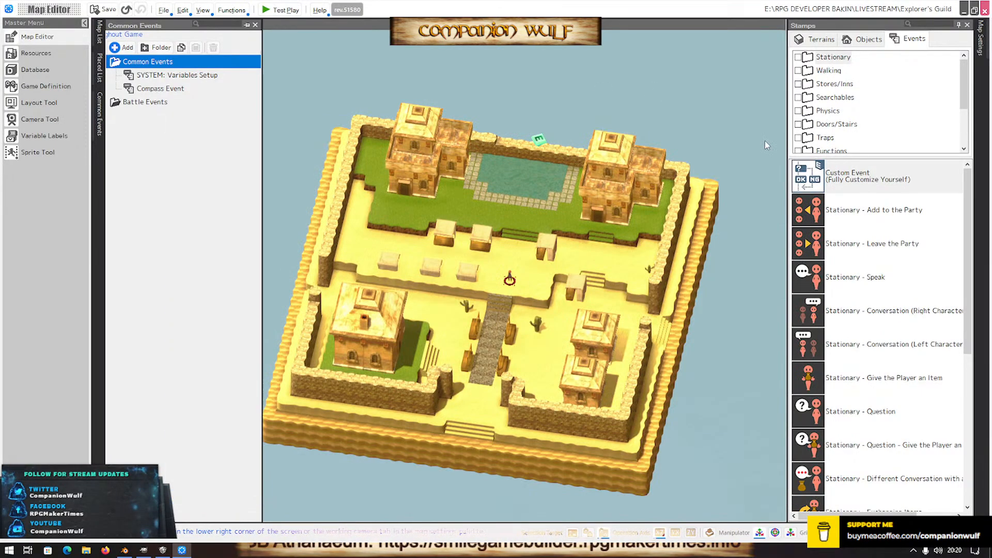
Delete the Window_Base Display Image command from the Compass Event, keep its parallel repeat trigger, and save the event
{"action": "left_click", "coordinate": [152, 90]}
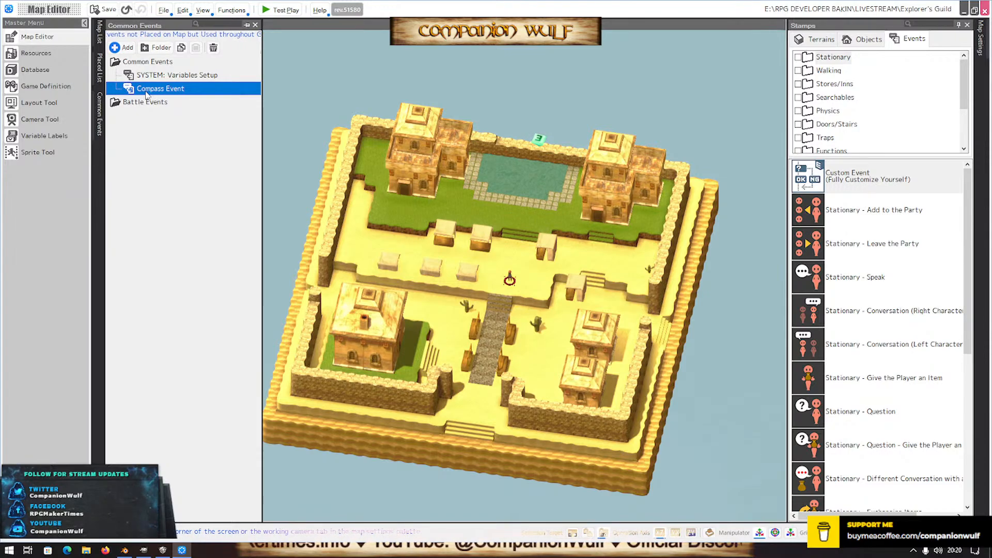
{"action": "double_click", "coordinate": [144, 92]}
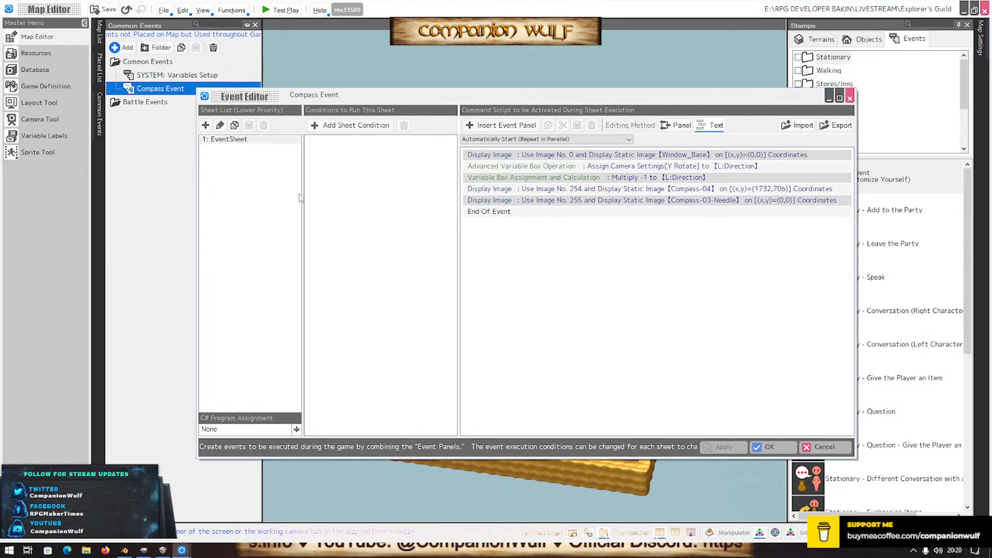
{"action": "left_click", "coordinate": [571, 154]}
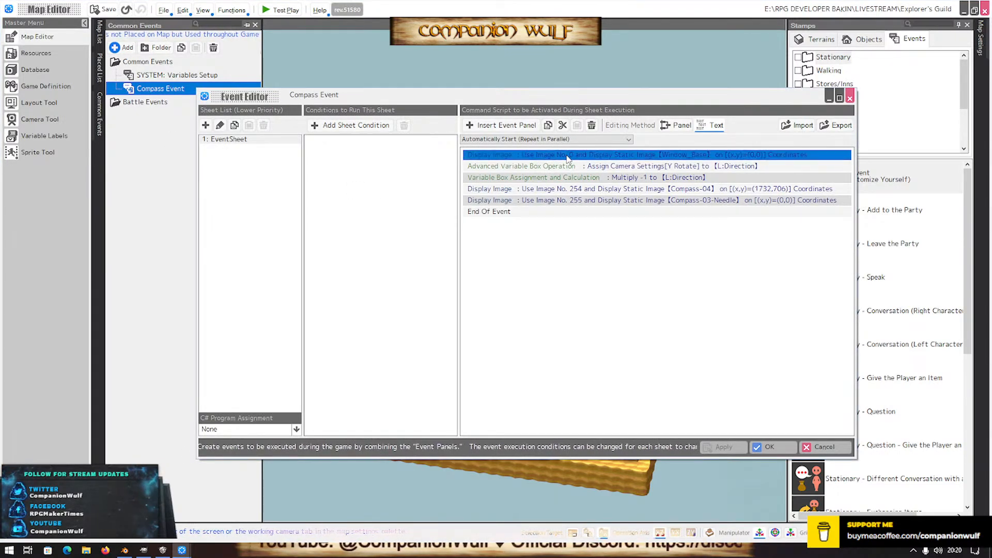
{"action": "left_click", "coordinate": [591, 125]}
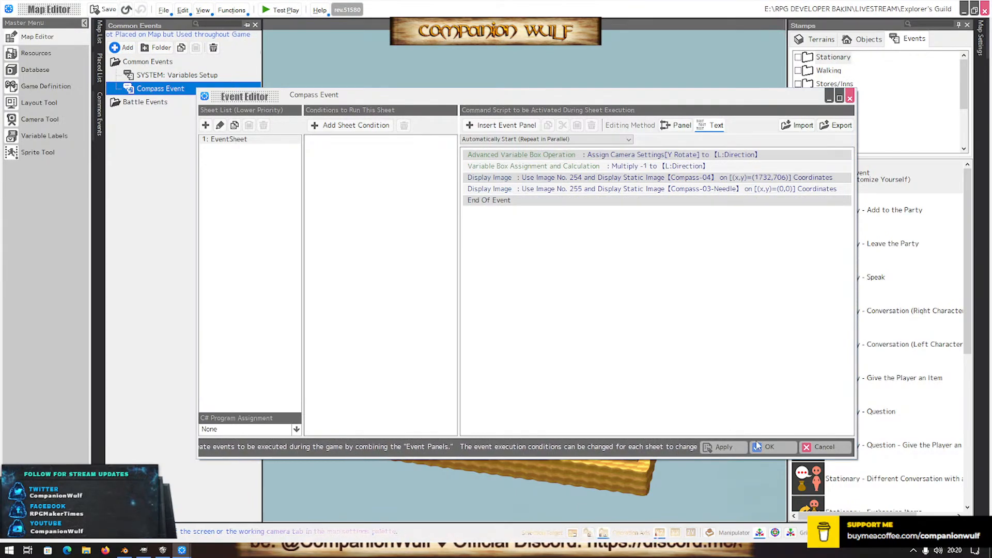
{"action": "left_click", "coordinate": [550, 139]}
{"action": "left_click", "coordinate": [637, 217]}
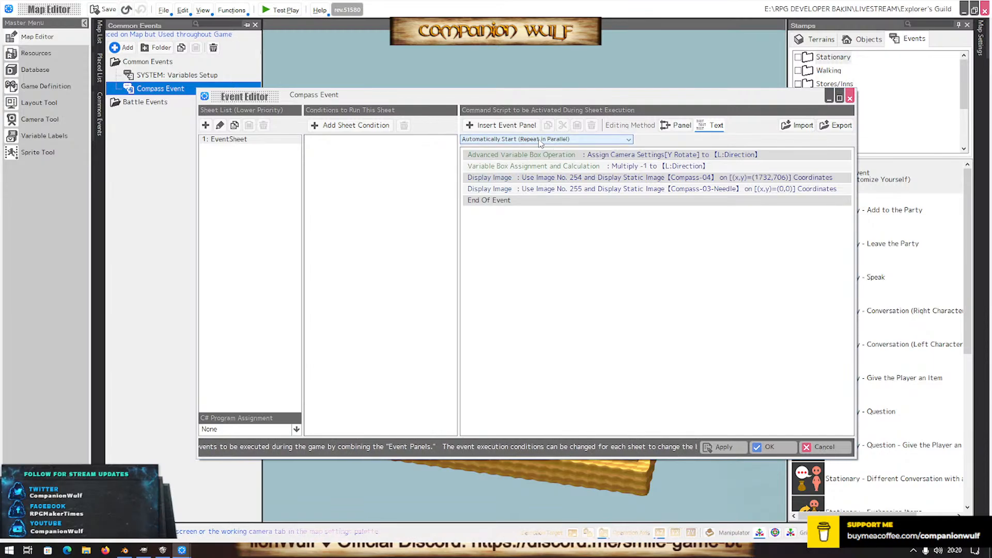
{"action": "left_click", "coordinate": [770, 447]}
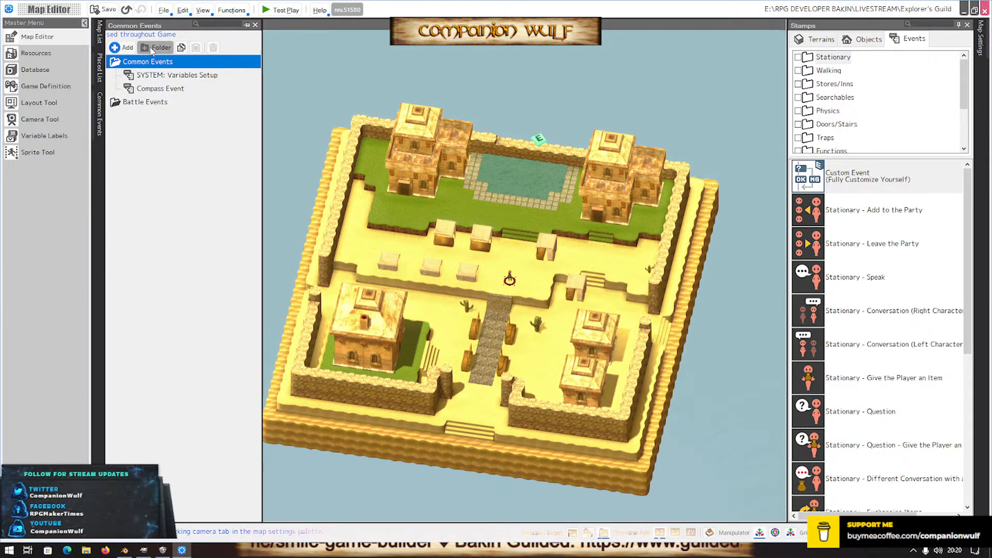
Add a Custom Event to the common events with the trigger Automatically Start (Repeat in Parallel)
{"action": "left_click", "coordinate": [123, 47]}
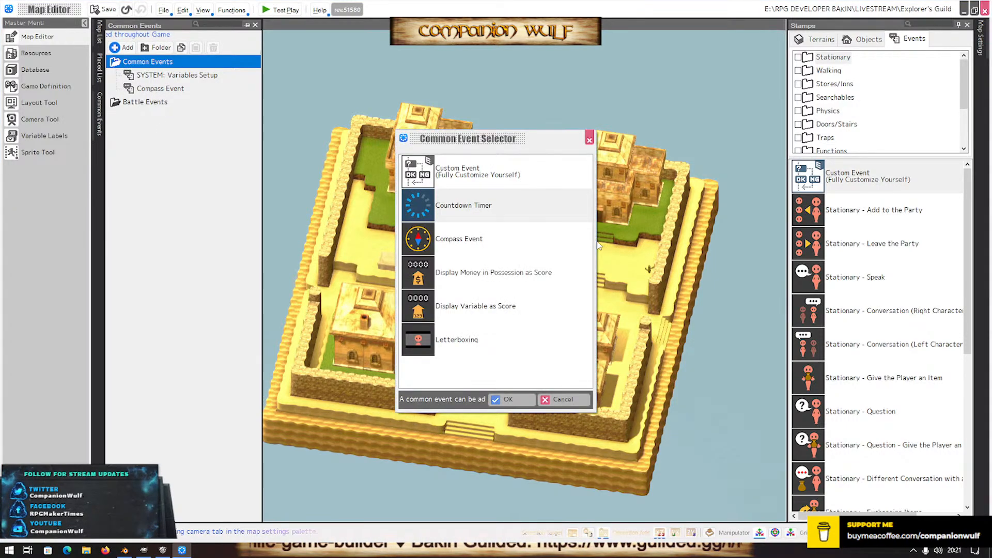
{"action": "left_click", "coordinate": [472, 177]}
{"action": "left_click", "coordinate": [507, 399]}
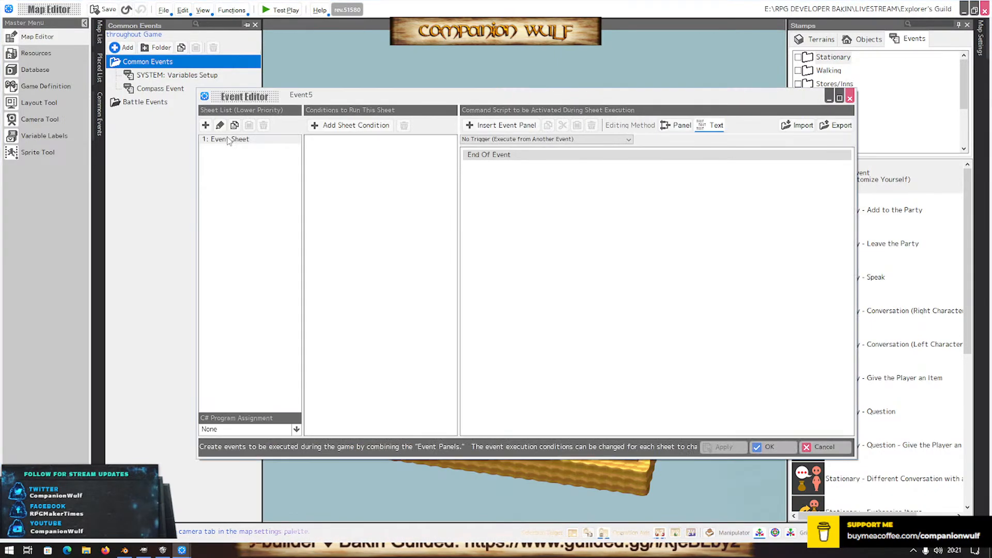
{"action": "left_click", "coordinate": [569, 139]}
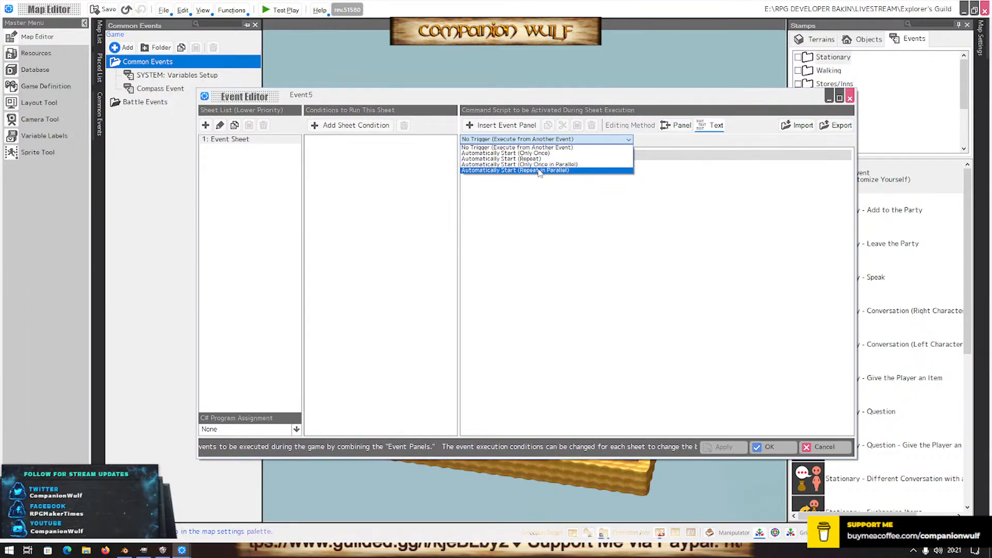
{"action": "left_click", "coordinate": [538, 170]}
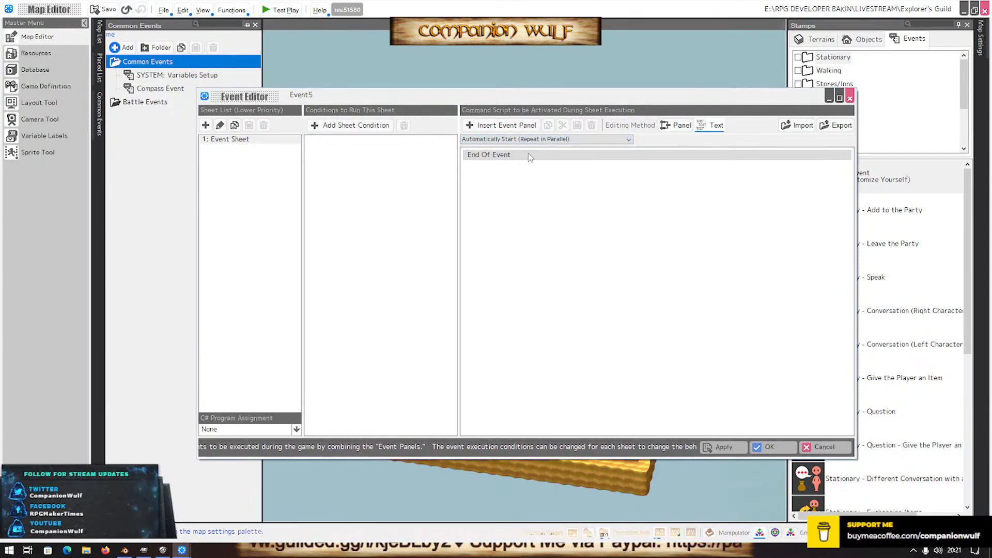
Insert a Display Image command into the new common event's empty script
{"action": "left_click", "coordinate": [528, 157]}
{"action": "double_click", "coordinate": [528, 157]}
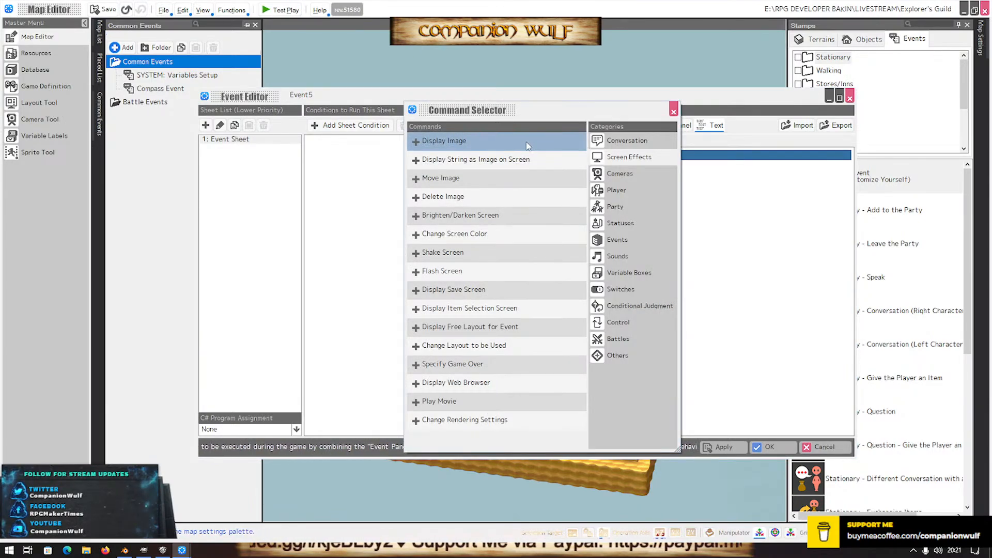
{"action": "left_click", "coordinate": [473, 141]}
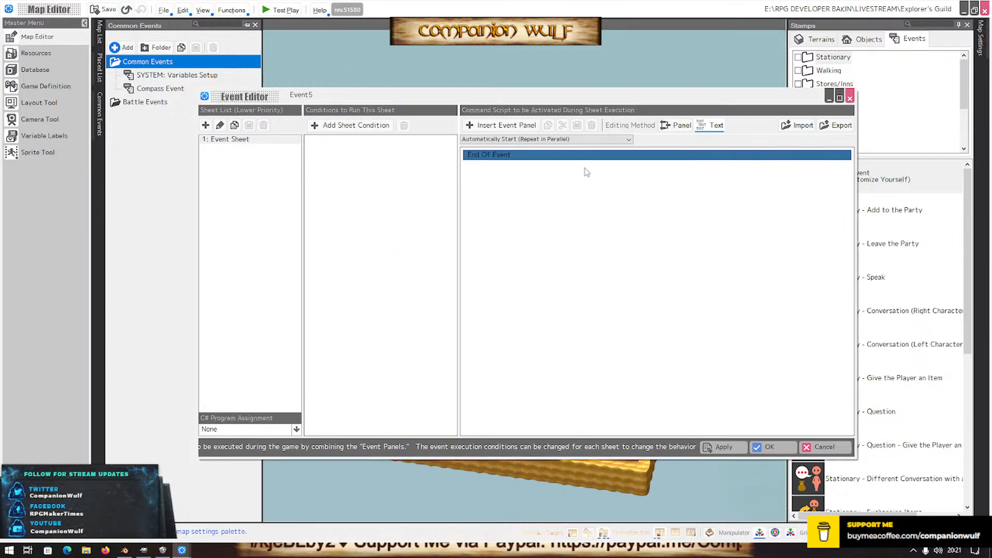
Open the asset picker for the Display Image command and browse the local Maps Images and RBD 3D MODELS folders for a background image
{"action": "left_click", "coordinate": [526, 218]}
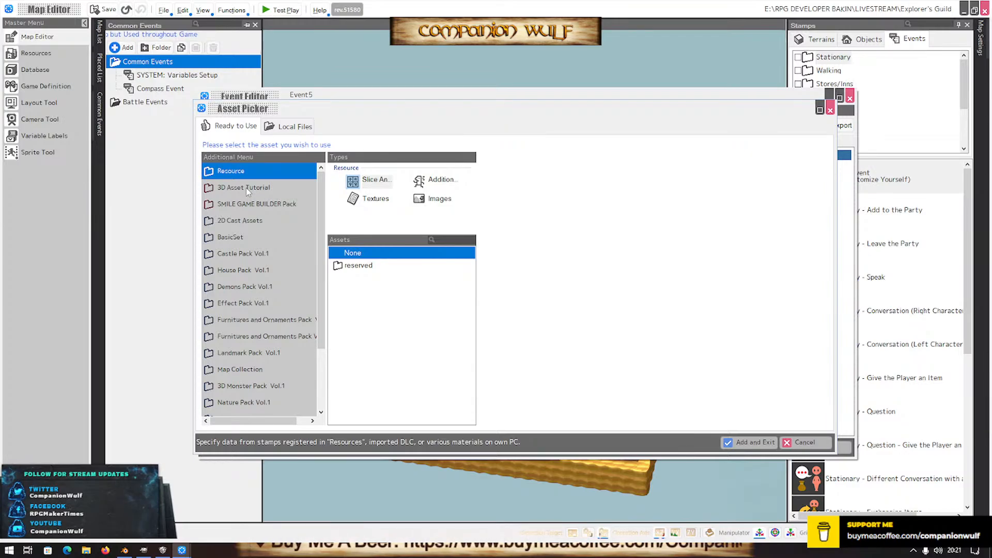
{"action": "left_click", "coordinate": [247, 189]}
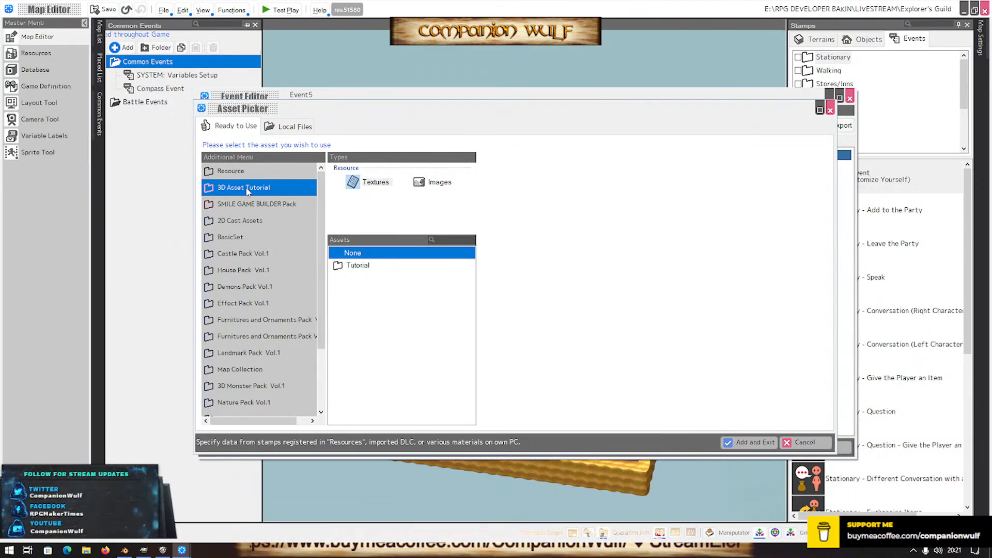
{"action": "left_click", "coordinate": [285, 129]}
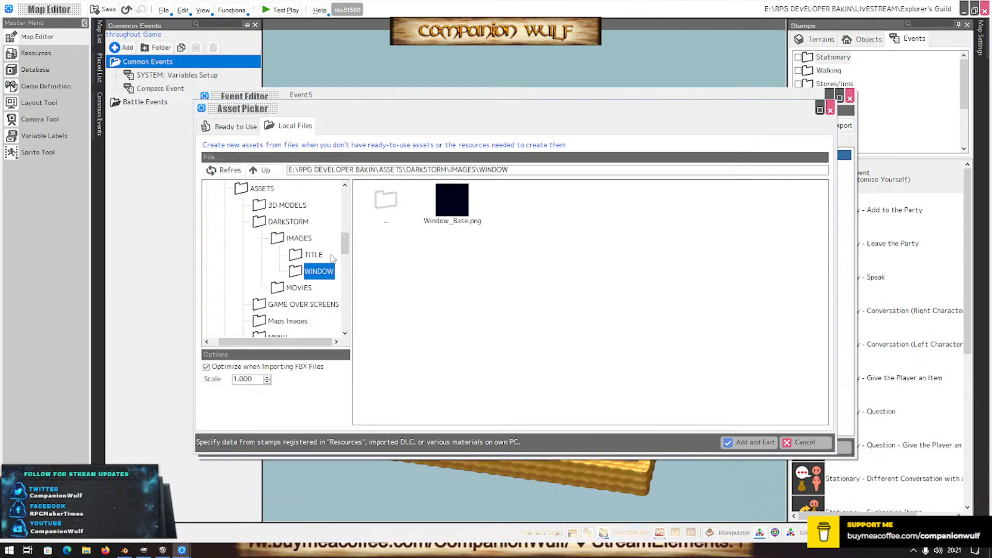
{"action": "scroll", "coordinate": [282, 305], "scroll_direction": "down", "scroll_amount": 2}
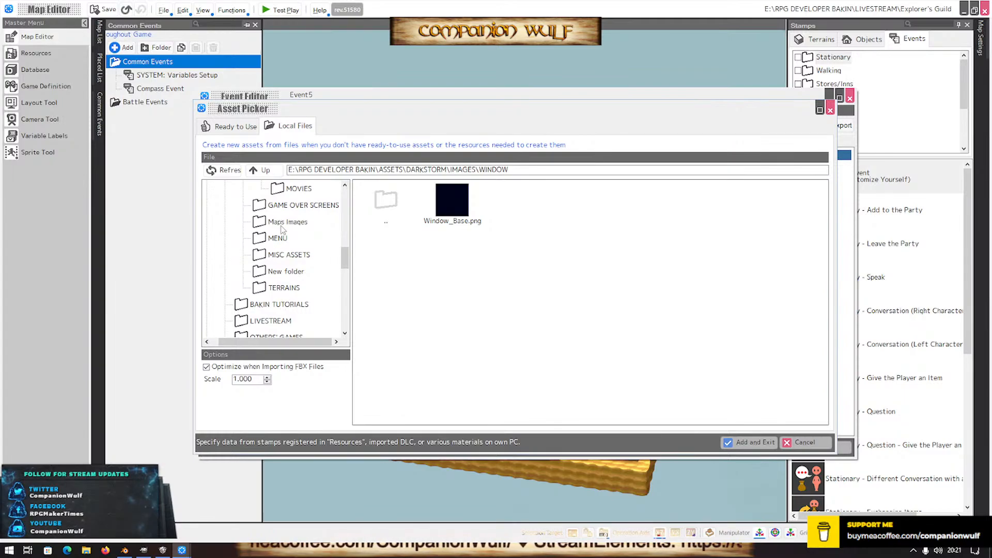
{"action": "left_click", "coordinate": [285, 223]}
{"action": "scroll", "coordinate": [283, 247], "scroll_direction": "down", "scroll_amount": 2}
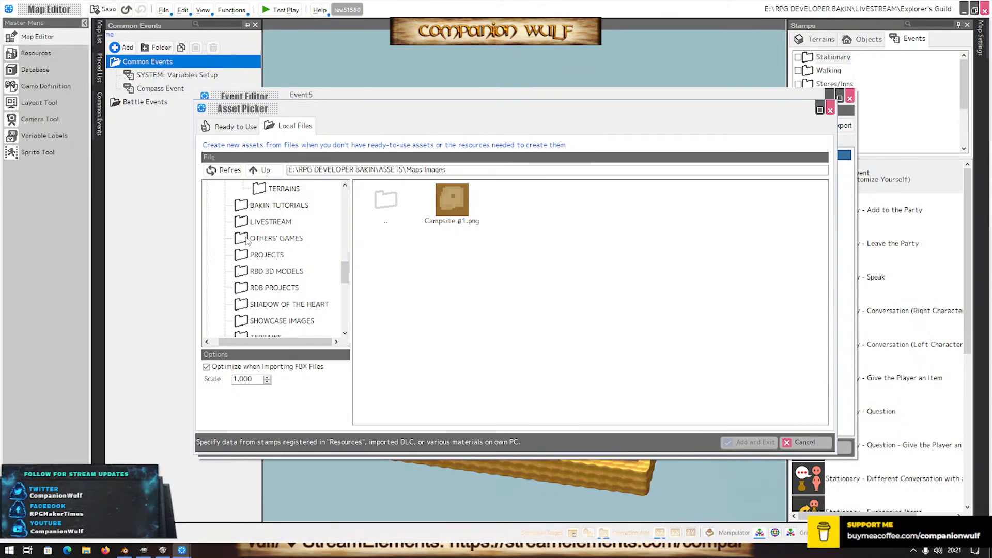
{"action": "double_click", "coordinate": [246, 276]}
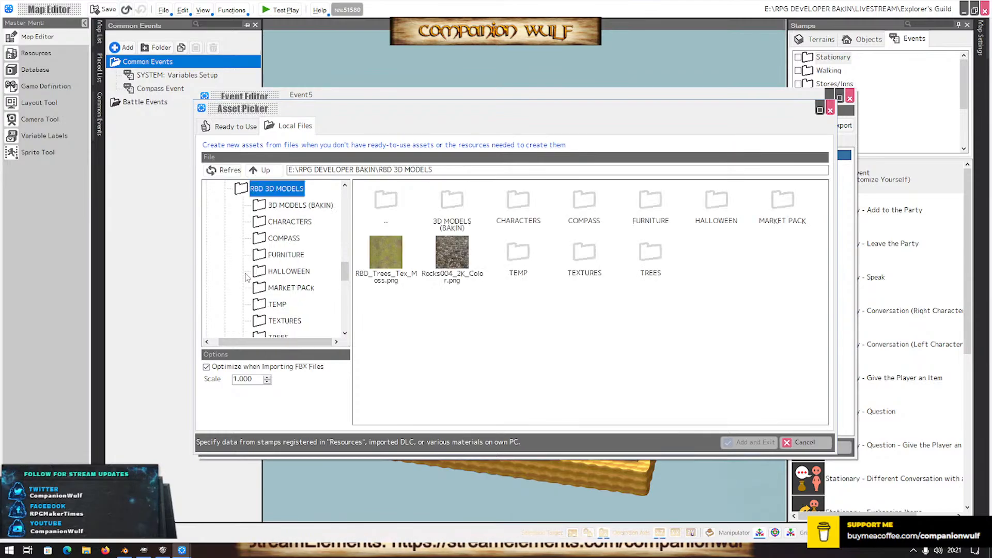
{"action": "scroll", "coordinate": [301, 275], "scroll_direction": "down", "scroll_amount": 6}
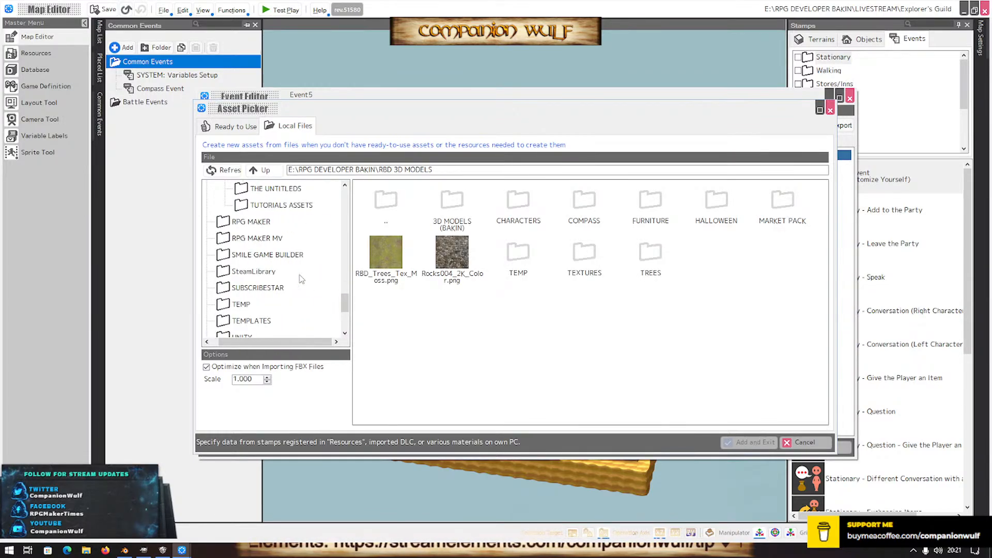
{"action": "scroll", "coordinate": [265, 269], "scroll_direction": "up", "scroll_amount": 8}
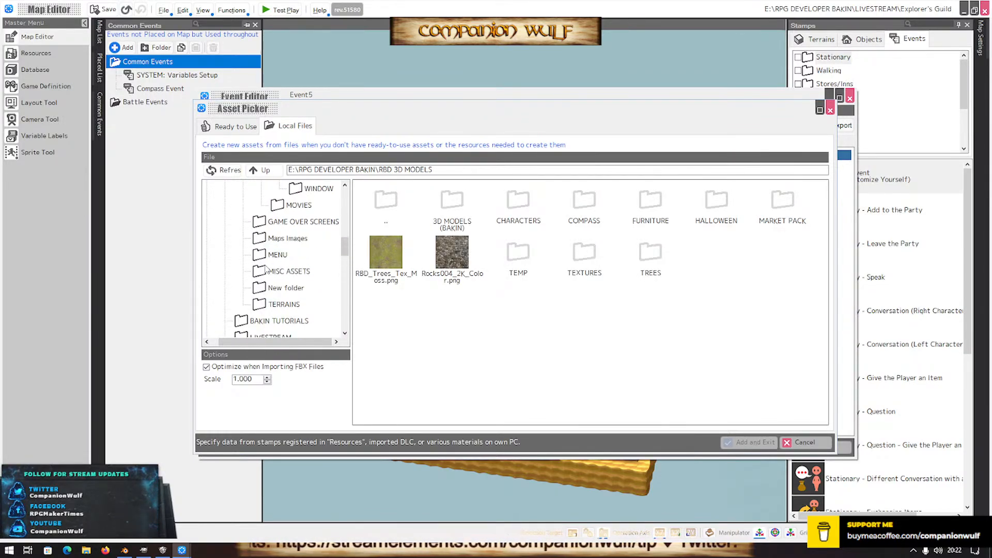
{"action": "scroll", "coordinate": [265, 269], "scroll_direction": "up", "scroll_amount": 3}
{"action": "scroll", "coordinate": [265, 269], "scroll_direction": "down", "scroll_amount": 6}
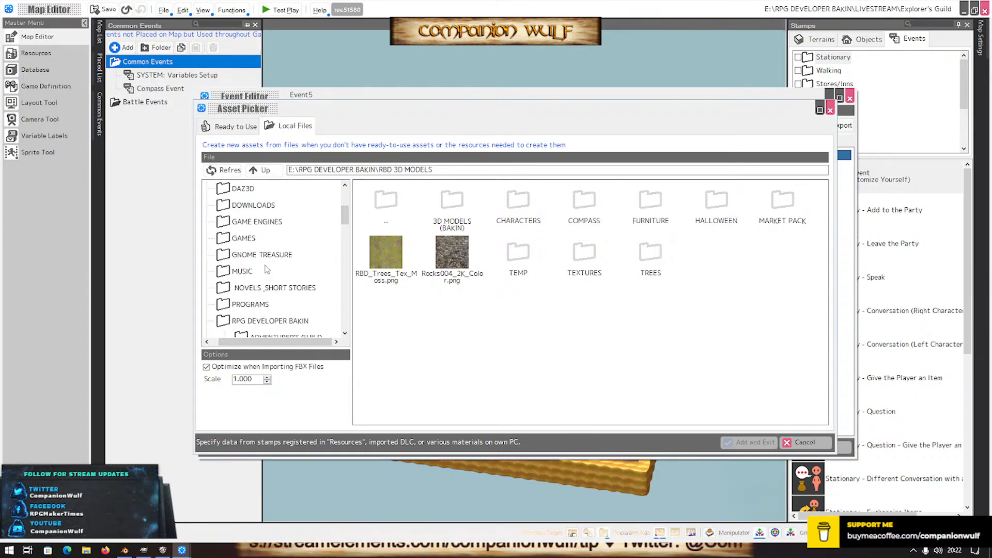
Search the ADVENTURER'S GUILD folder with its MAPS, TEMP and TERRAINS subfolders, and the DARKSTORM assets folder, for a background image
{"action": "left_click", "coordinate": [251, 288]}
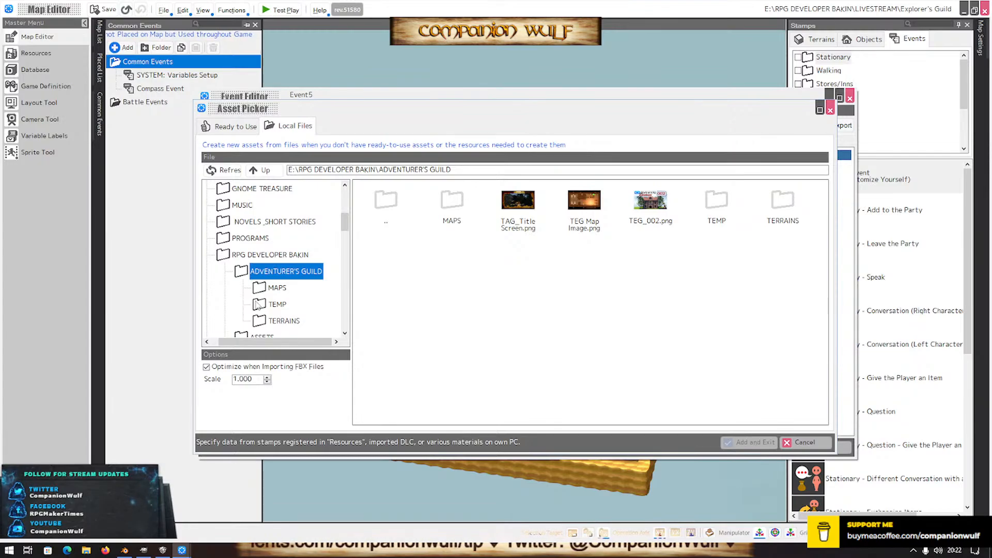
{"action": "left_click", "coordinate": [277, 290]}
{"action": "left_click", "coordinate": [279, 305]}
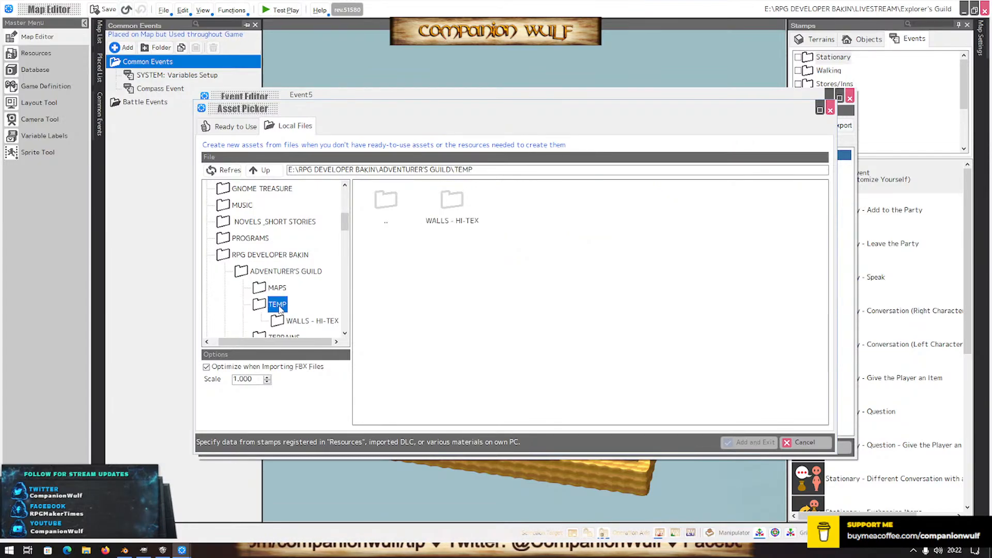
{"action": "left_click", "coordinate": [290, 322]}
{"action": "scroll", "coordinate": [288, 321], "scroll_direction": "down", "scroll_amount": 1}
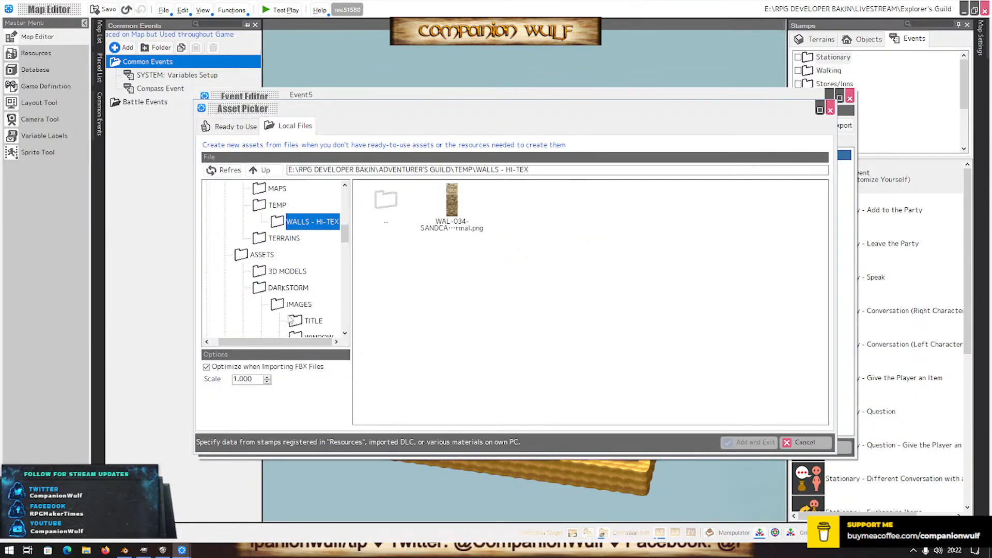
{"action": "left_click", "coordinate": [277, 241]}
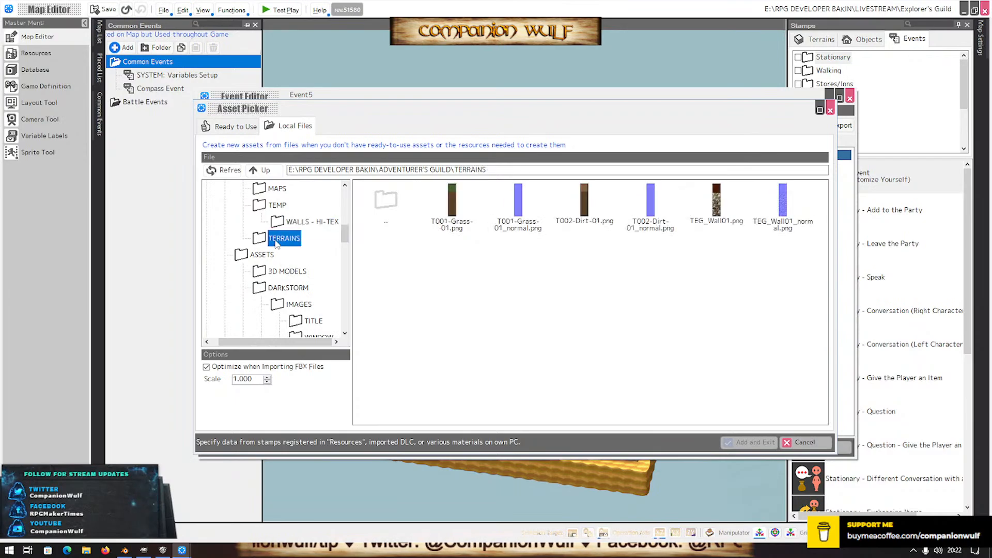
{"action": "left_click", "coordinate": [266, 289]}
{"action": "scroll", "coordinate": [266, 292], "scroll_direction": "down", "scroll_amount": 3}
{"action": "scroll", "coordinate": [266, 293], "scroll_direction": "down", "scroll_amount": 6}
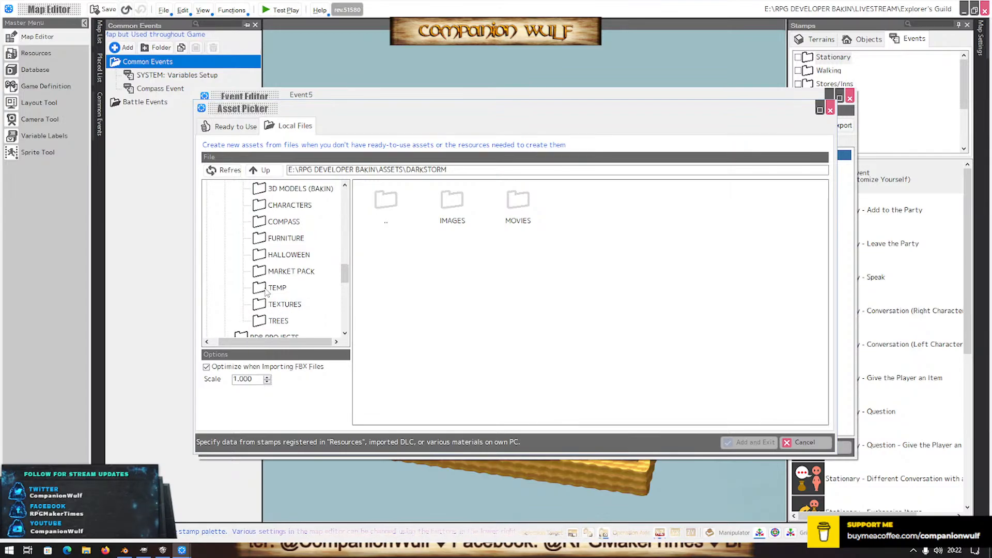
{"action": "scroll", "coordinate": [267, 293], "scroll_direction": "down", "scroll_amount": 2}
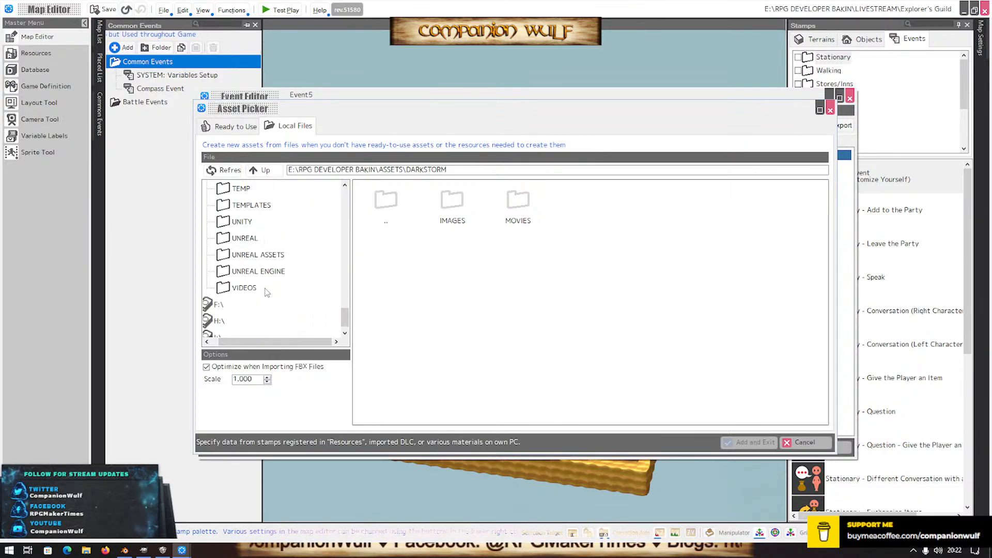
{"action": "scroll", "coordinate": [267, 293], "scroll_direction": "up", "scroll_amount": 3}
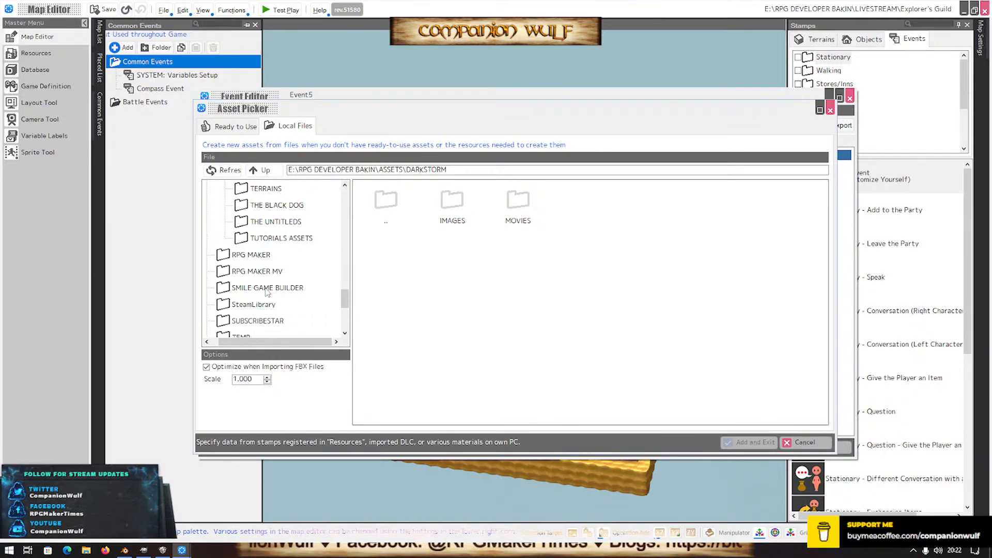
Search the SMILE GAME BUILDER folder's EVENT EXPORTS and ASSETS subfolders, including the tutorial pictures, for the image to display
{"action": "left_click", "coordinate": [227, 291]}
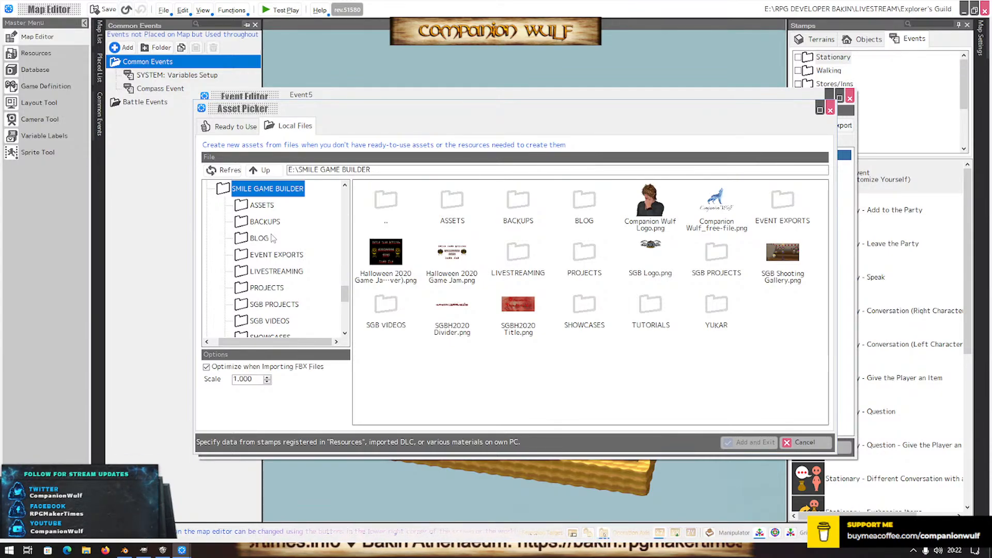
{"action": "left_click", "coordinate": [240, 256]}
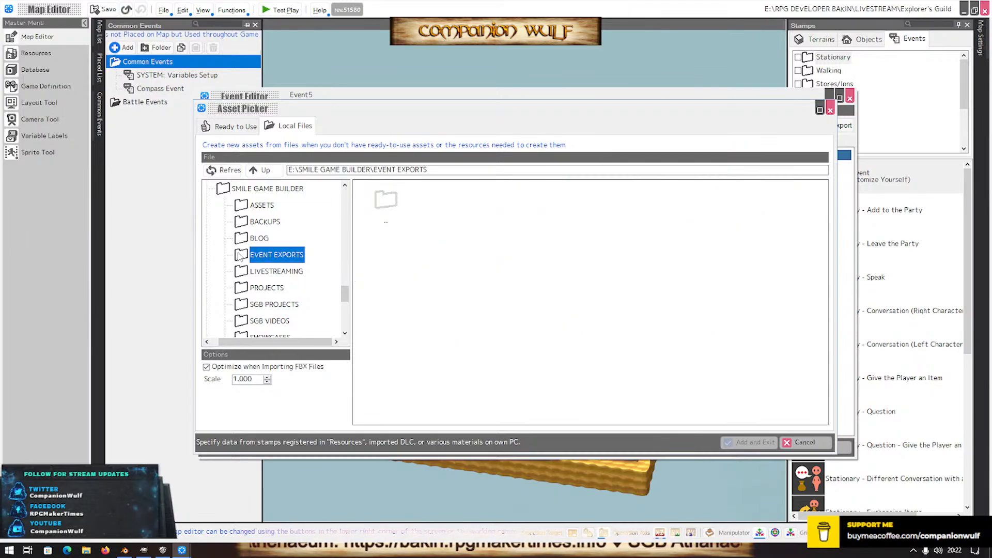
{"action": "left_click", "coordinate": [258, 205]}
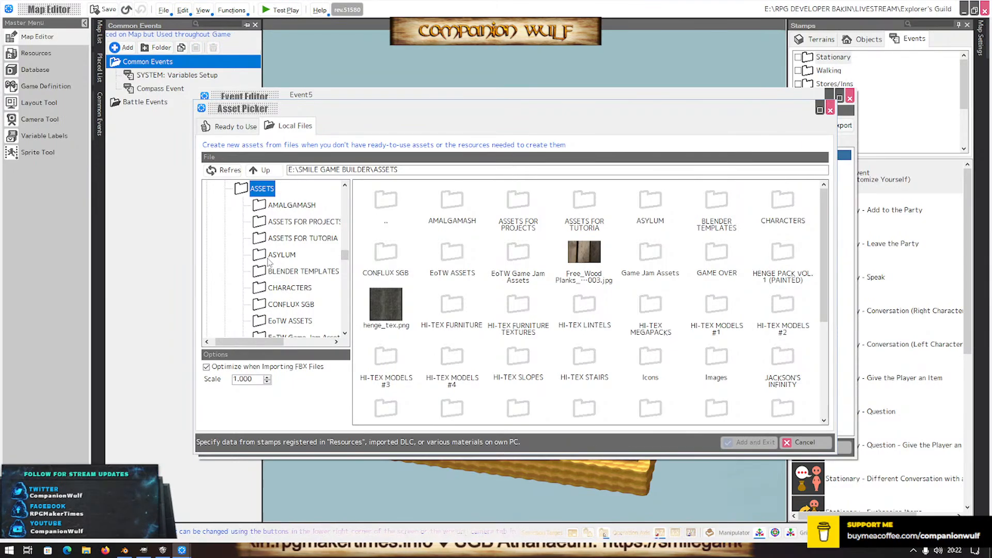
{"action": "scroll", "coordinate": [268, 262], "scroll_direction": "down", "scroll_amount": 1}
{"action": "left_click", "coordinate": [263, 191]}
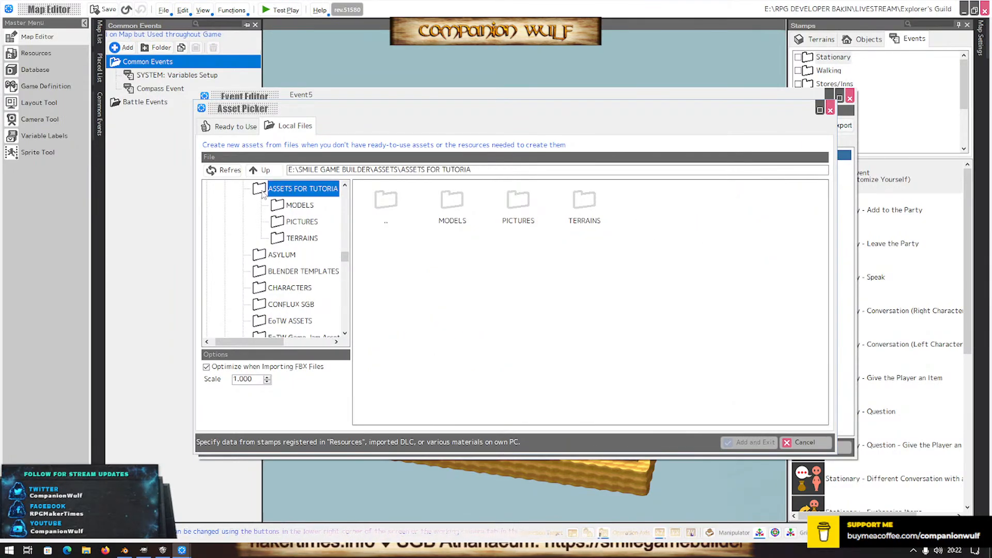
{"action": "left_click", "coordinate": [279, 223]}
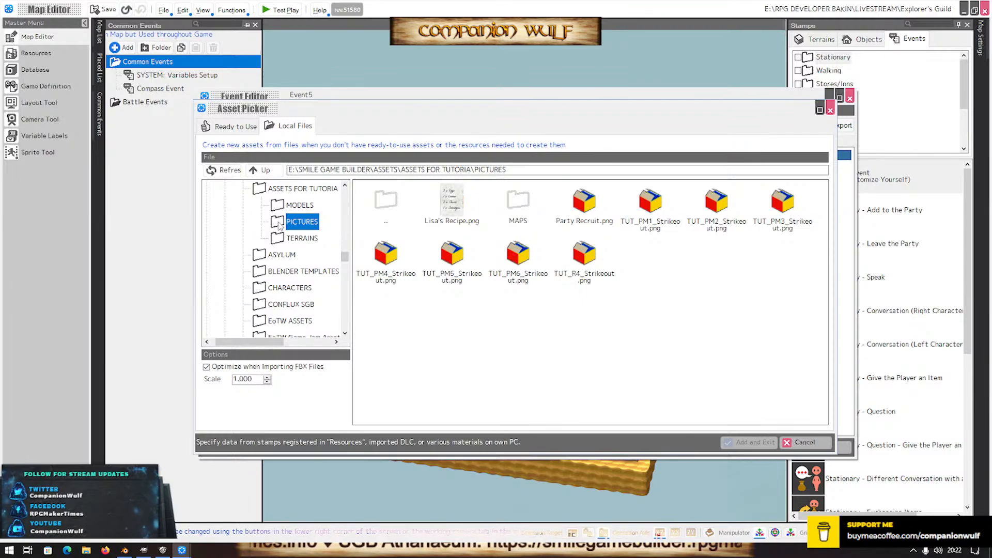
{"action": "scroll", "coordinate": [279, 278], "scroll_direction": "down", "scroll_amount": 2}
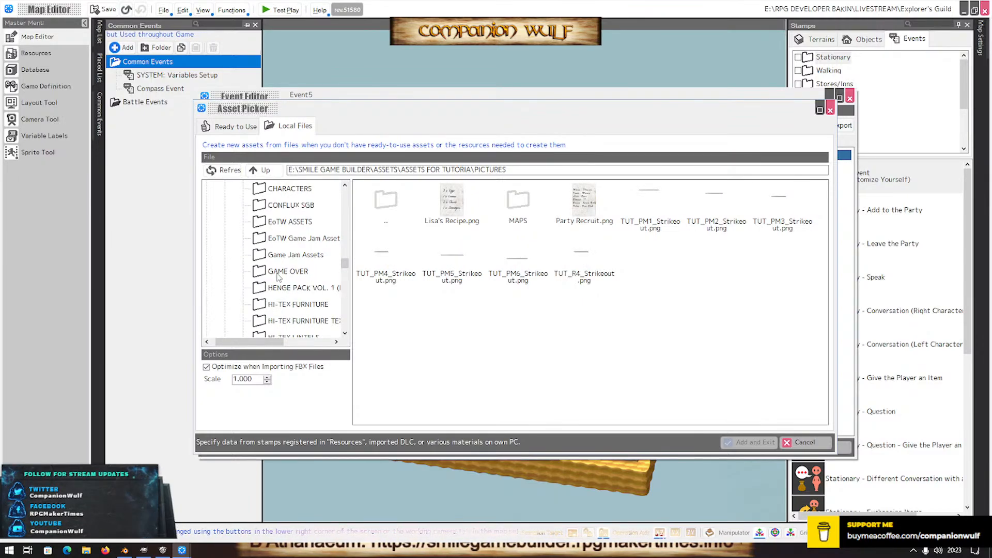
{"action": "scroll", "coordinate": [279, 278], "scroll_direction": "down", "scroll_amount": 5}
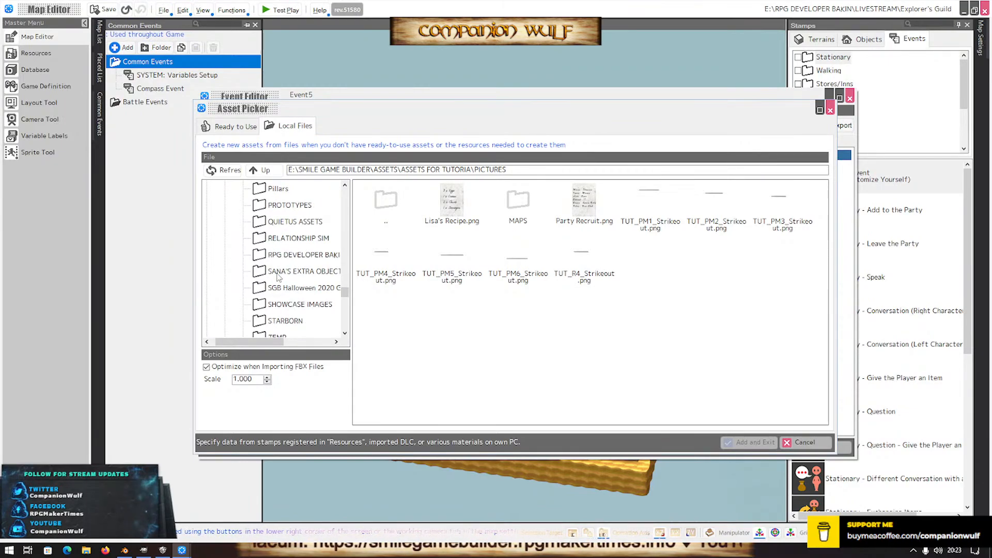
{"action": "left_click", "coordinate": [265, 255]}
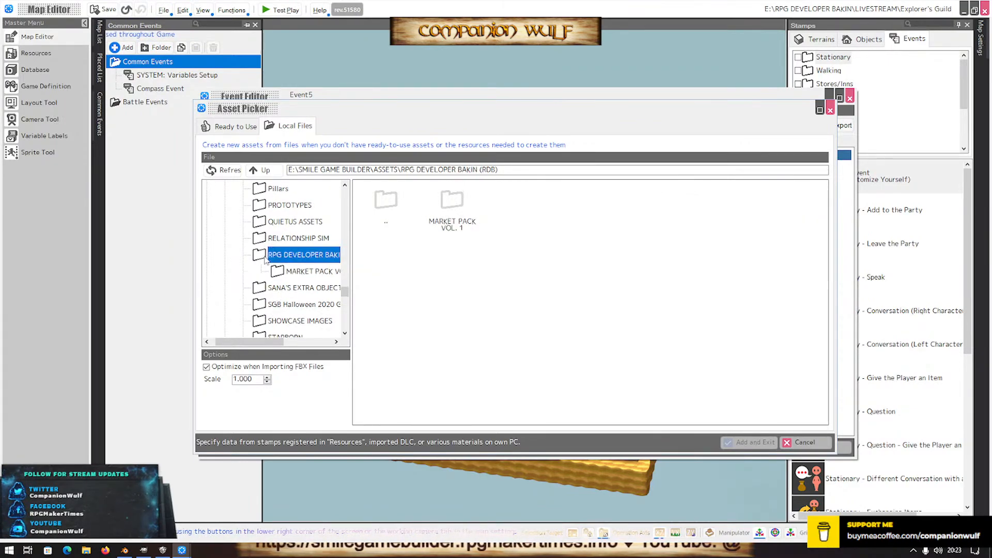
{"action": "scroll", "coordinate": [265, 260], "scroll_direction": "down", "scroll_amount": 4}
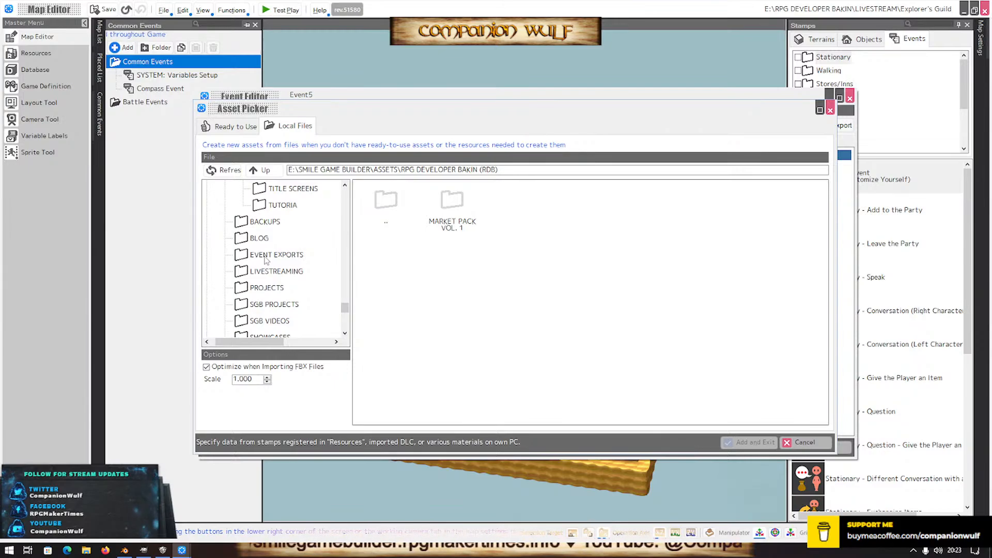
Search the SMILE GAME BUILDER PROJECTS folder for the image, checking the numbered Explorer's Guild projects and THE EXPLORER'S GUILD folder
{"action": "left_click", "coordinate": [250, 288]}
{"action": "left_click", "coordinate": [265, 210]}
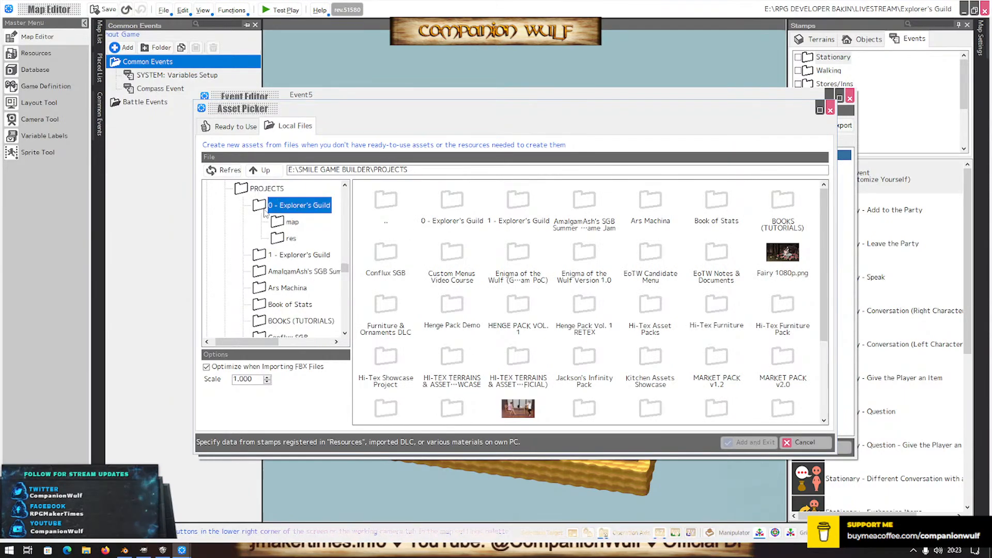
{"action": "left_click", "coordinate": [284, 239]}
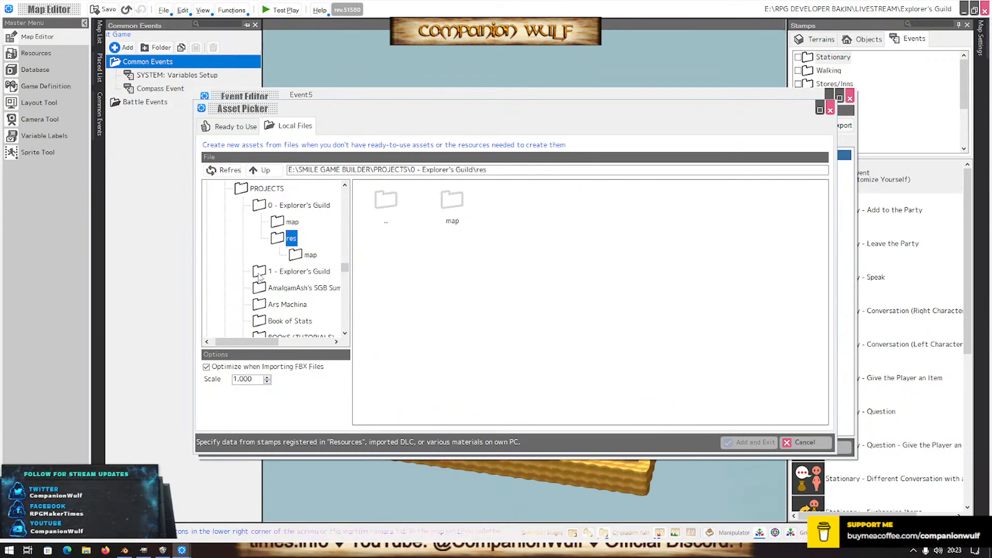
{"action": "left_click", "coordinate": [260, 274]}
{"action": "left_click", "coordinate": [291, 304]}
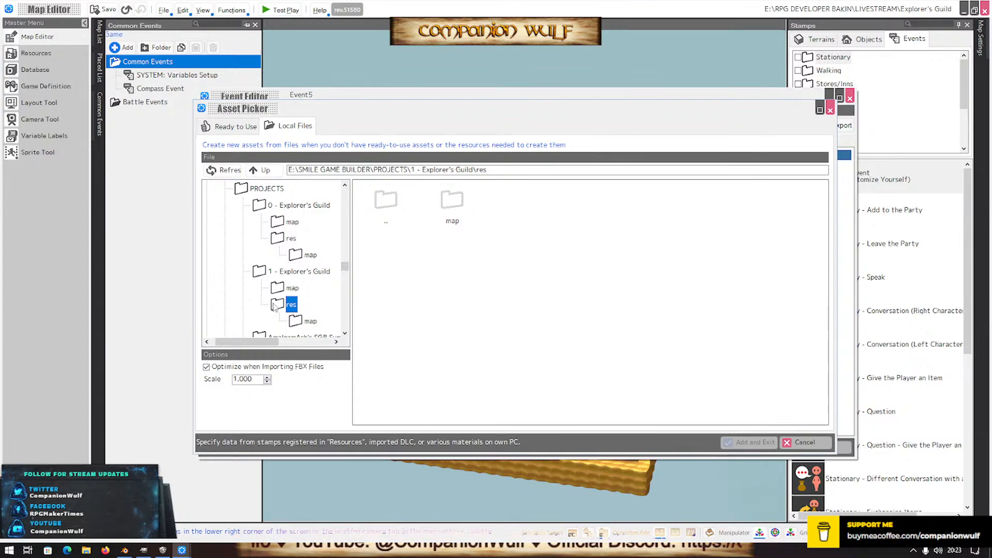
{"action": "scroll", "coordinate": [289, 307], "scroll_direction": "down", "scroll_amount": 8}
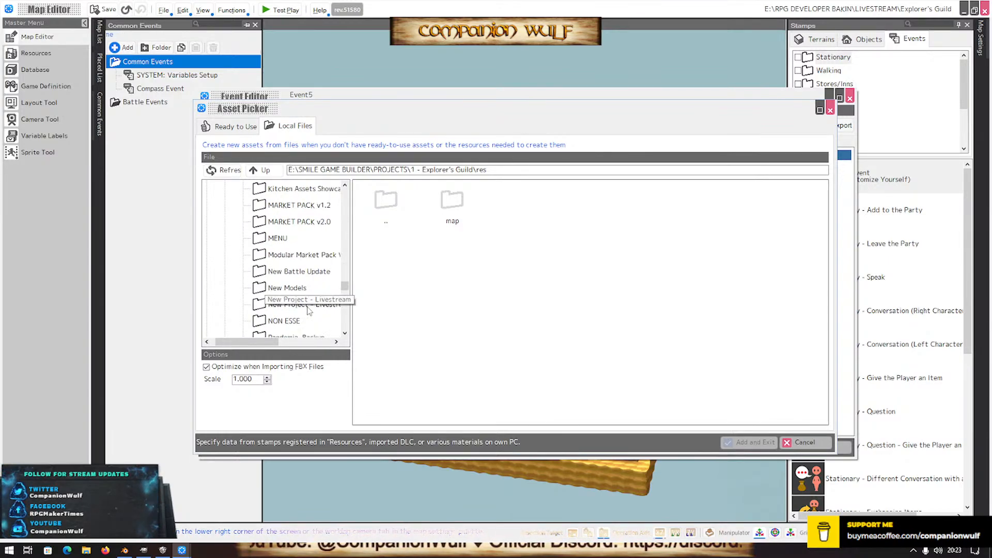
{"action": "scroll", "coordinate": [305, 310], "scroll_direction": "down", "scroll_amount": 8}
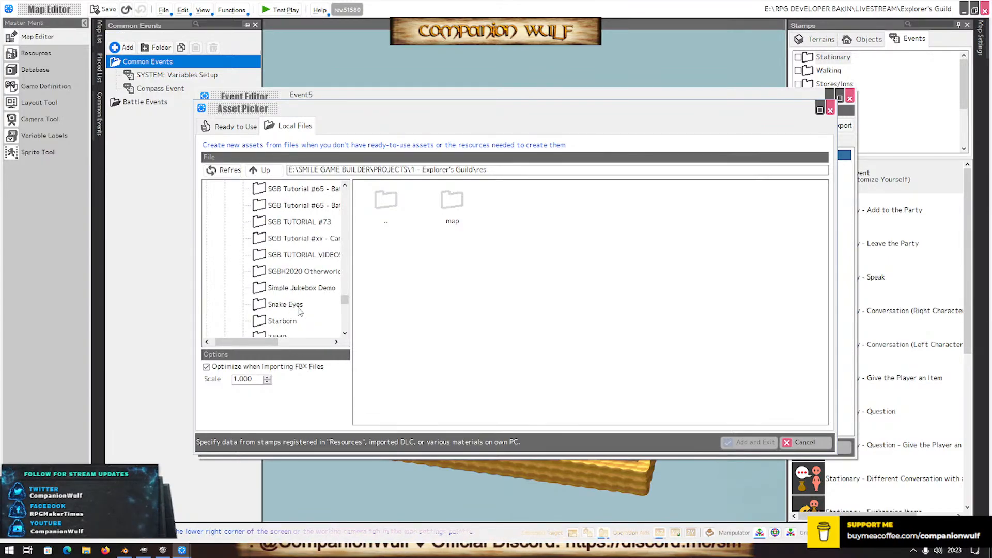
{"action": "scroll", "coordinate": [298, 309], "scroll_direction": "down", "scroll_amount": 2}
{"action": "left_click", "coordinate": [274, 256]}
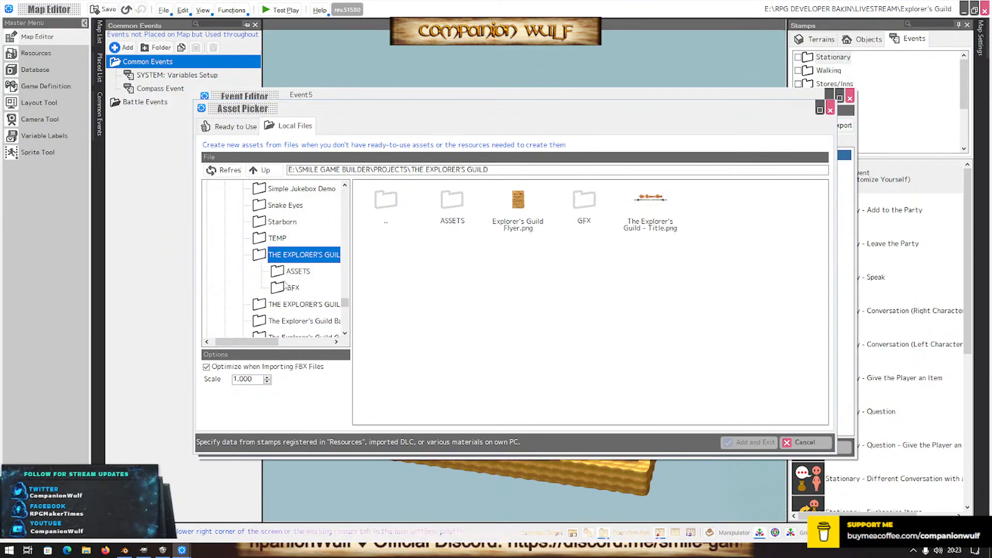
{"action": "left_click", "coordinate": [283, 274]}
{"action": "left_click", "coordinate": [289, 287]}
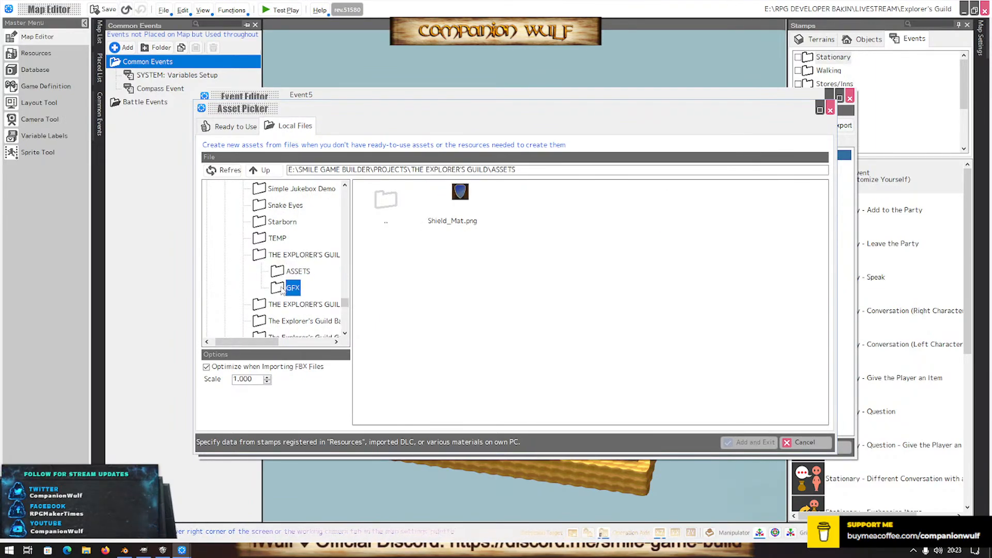
Add a Display Image command using TEG_Menu Background.png from the res\image folder of THE EXPLORER'S GUILD - Livestream
{"action": "scroll", "coordinate": [243, 217], "scroll_direction": "down", "scroll_amount": 2}
{"action": "left_click", "coordinate": [281, 205]}
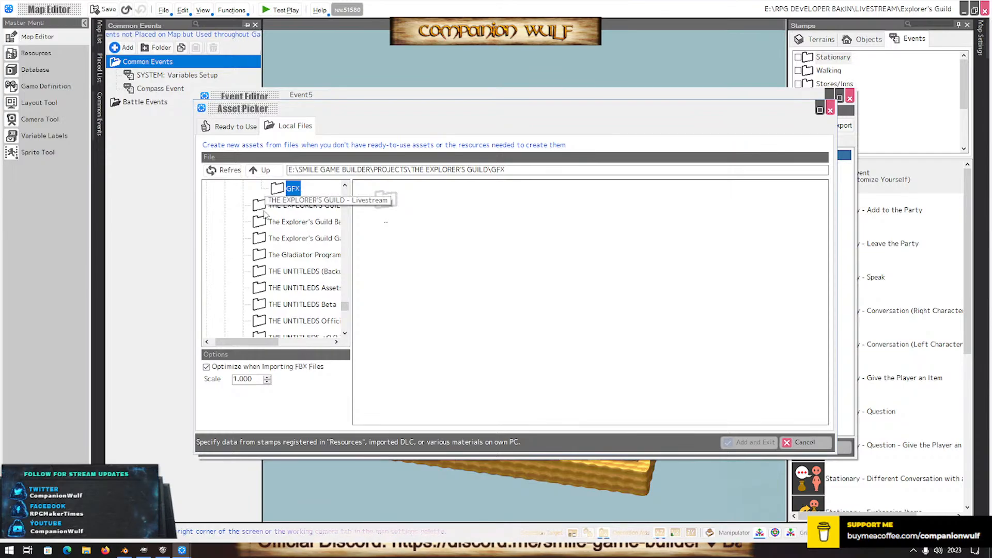
{"action": "left_click", "coordinate": [290, 239]}
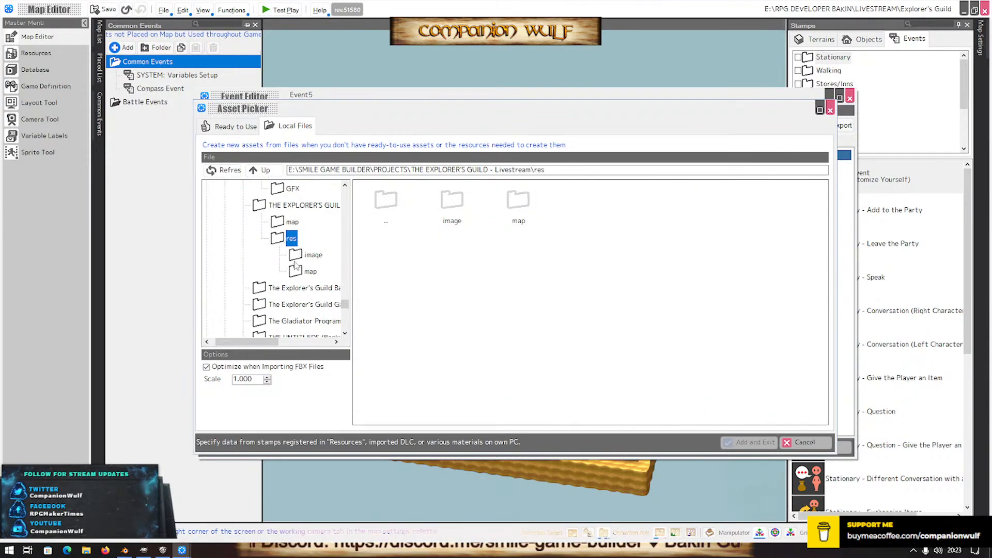
{"action": "left_click", "coordinate": [312, 255]}
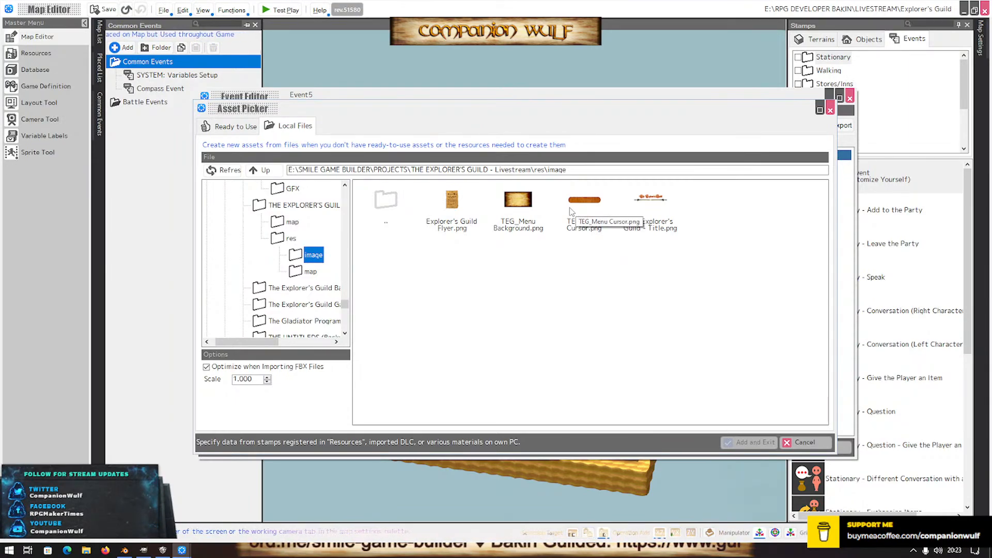
{"action": "double_click", "coordinate": [524, 206]}
{"action": "left_click", "coordinate": [496, 343]}
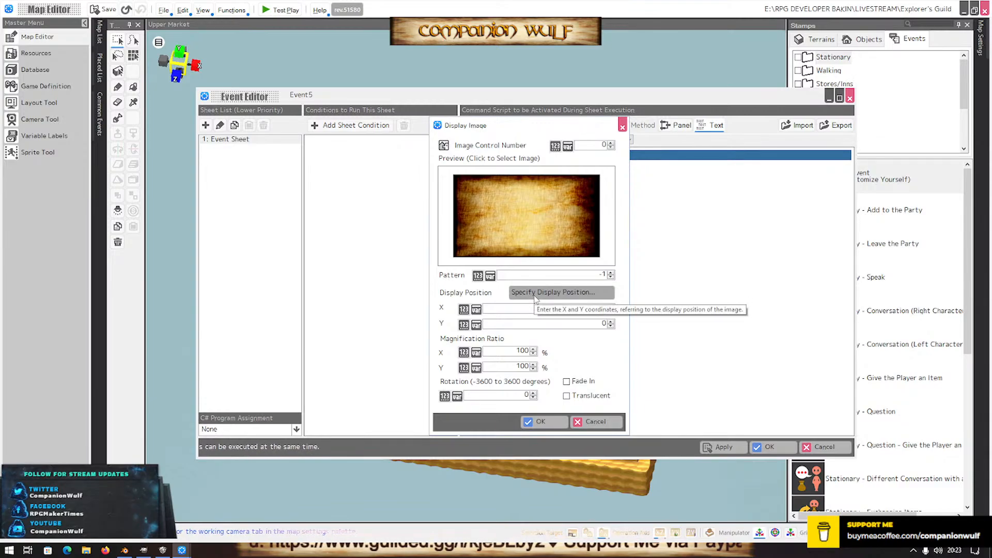
{"action": "left_click", "coordinate": [553, 422]}
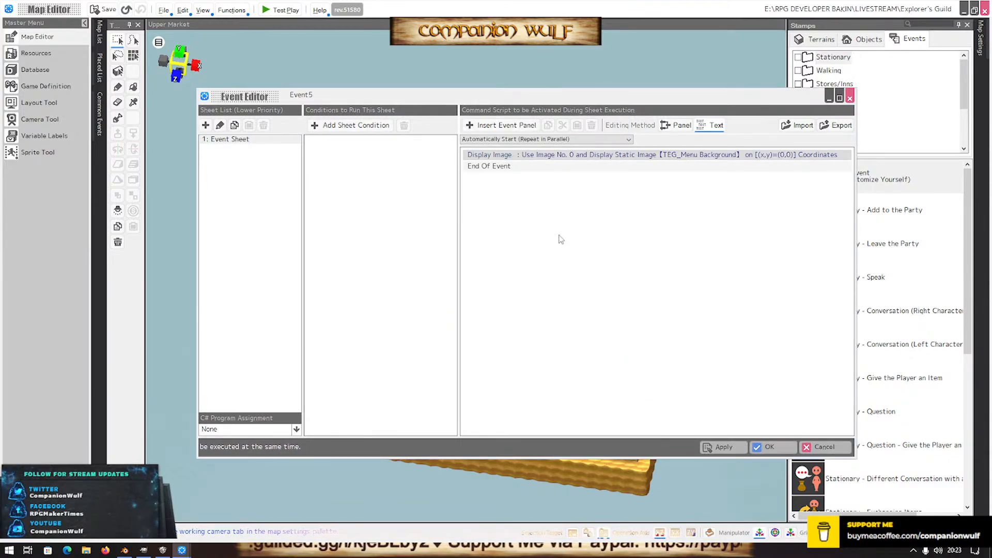
{"action": "double_click", "coordinate": [563, 206]}
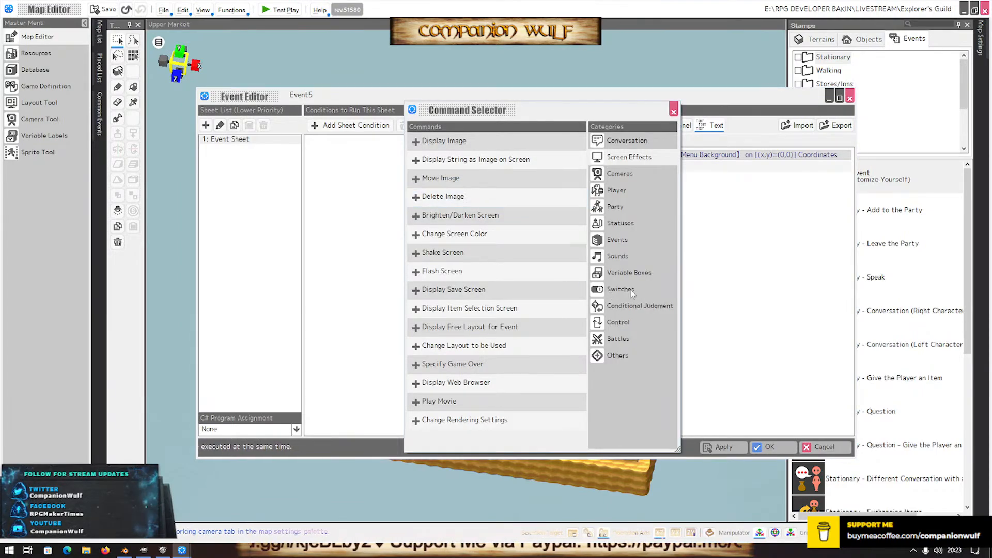
{"action": "left_click", "coordinate": [616, 195]}
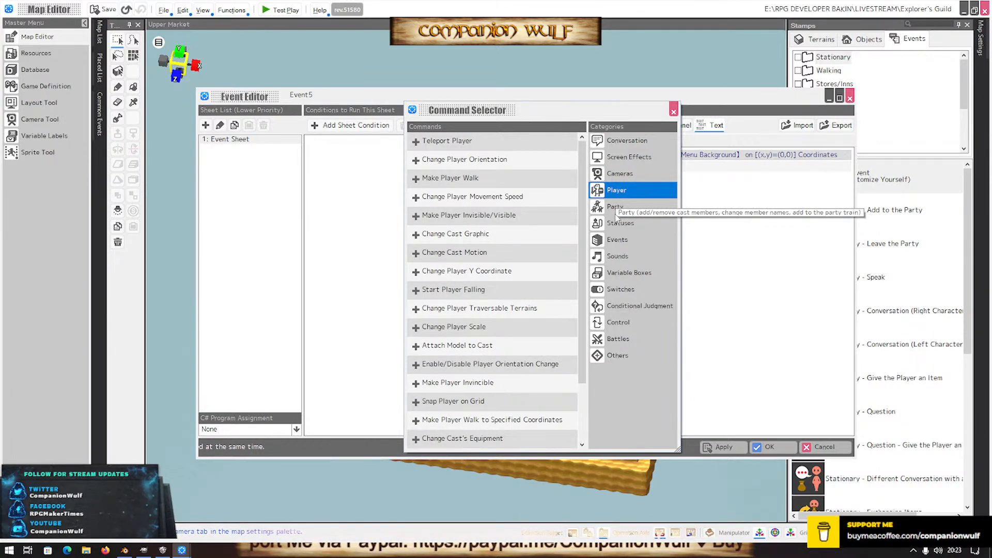
{"action": "left_click", "coordinate": [617, 209]}
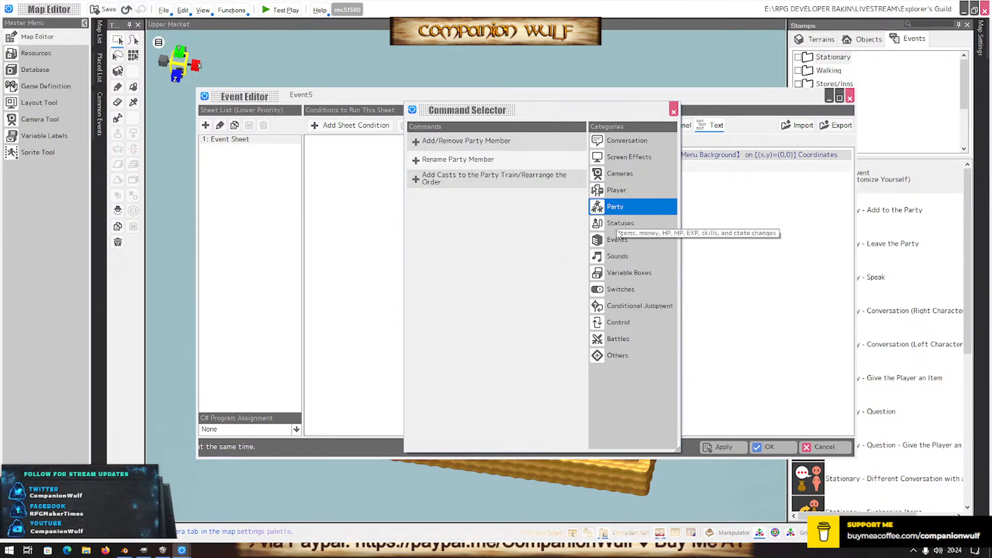
{"action": "left_click", "coordinate": [618, 227]}
{"action": "left_click", "coordinate": [620, 240]}
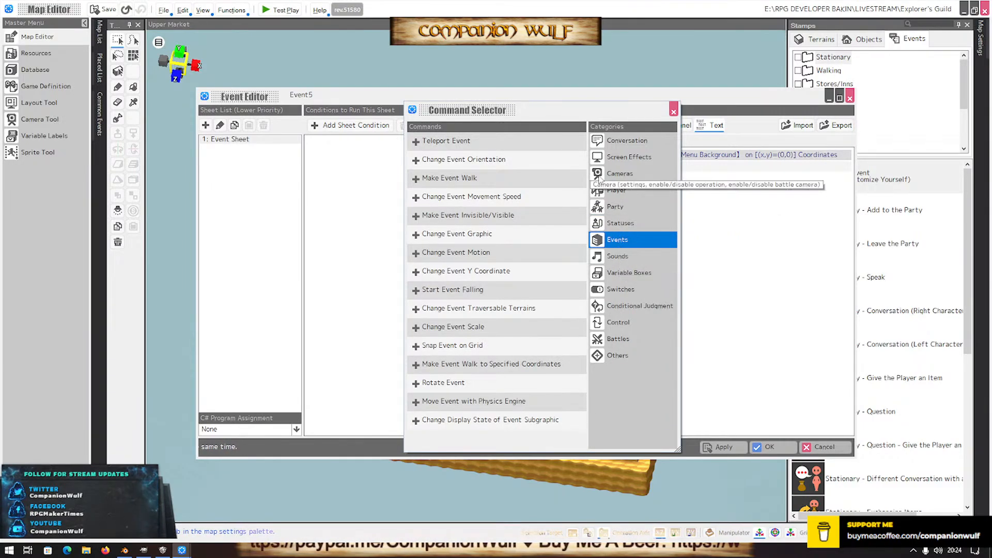
{"action": "left_click", "coordinate": [623, 157]}
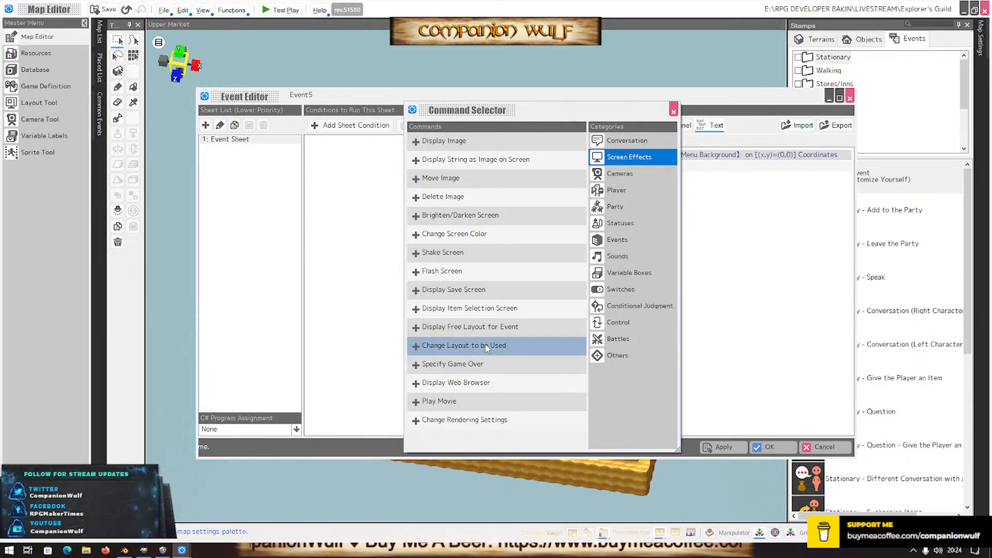
{"action": "left_click", "coordinate": [486, 347]}
{"action": "left_click", "coordinate": [544, 274]}
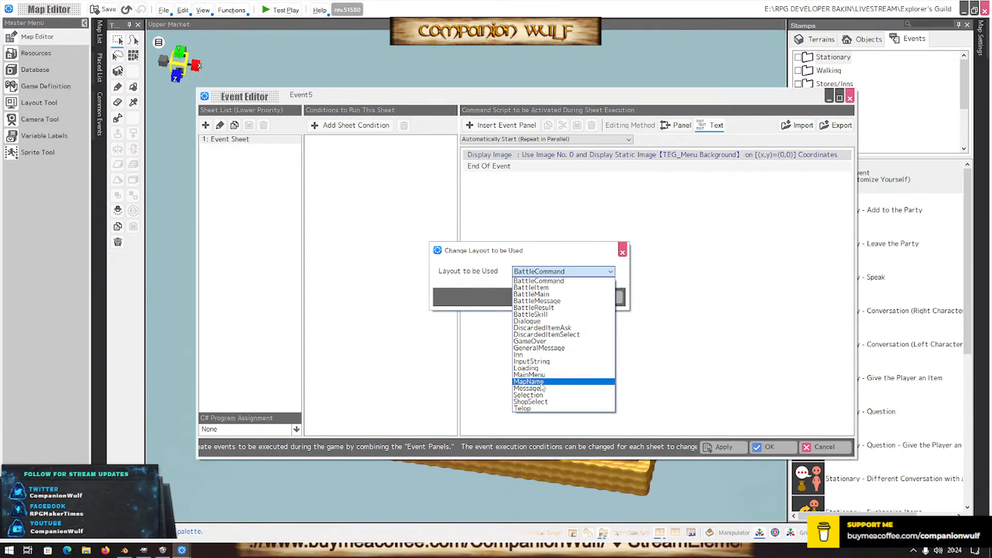
{"action": "left_click", "coordinate": [479, 263]}
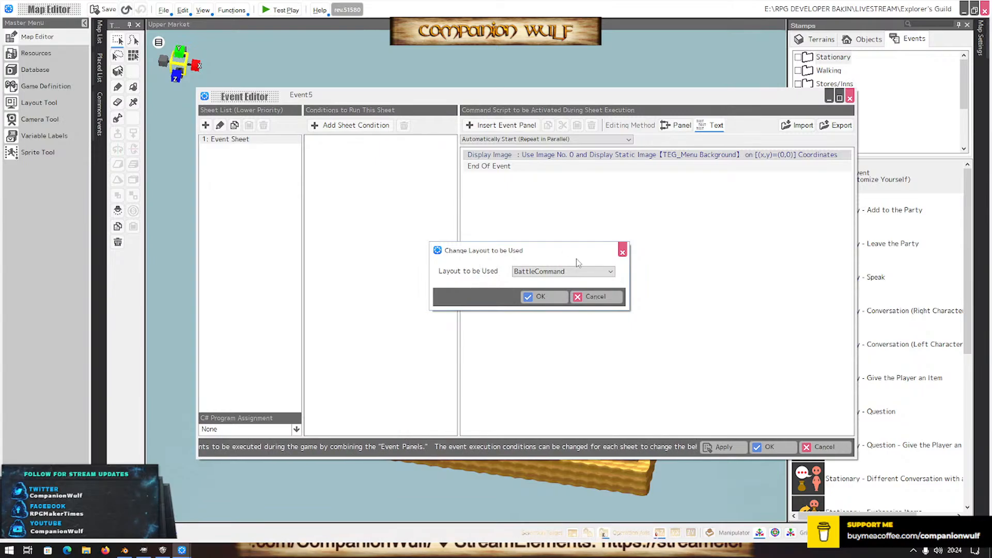
{"action": "left_click", "coordinate": [571, 273]}
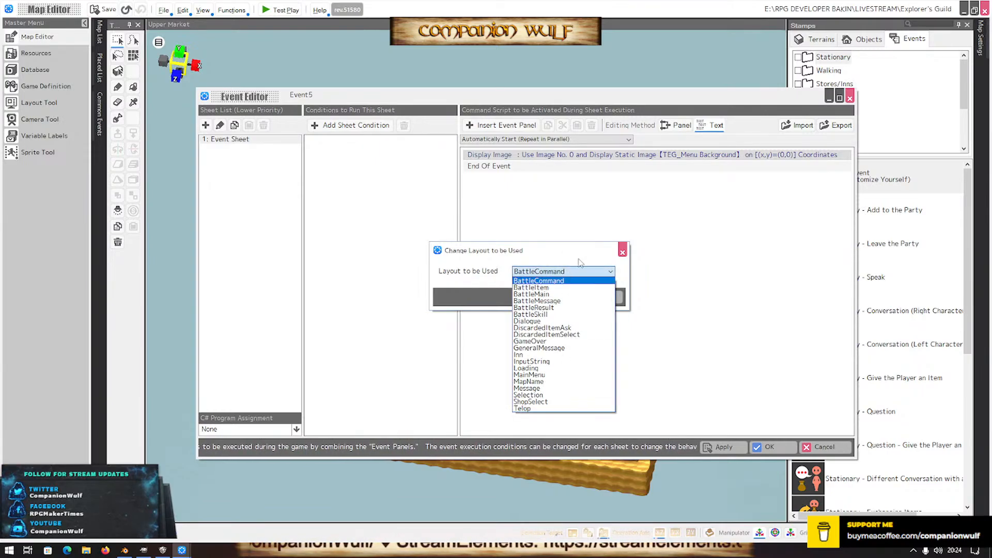
{"action": "left_click", "coordinate": [622, 253]}
{"action": "left_click", "coordinate": [623, 253]}
Add a Display Free Layout for Event command that shows Map HUD after the image command, and accept the event
{"action": "double_click", "coordinate": [532, 167]}
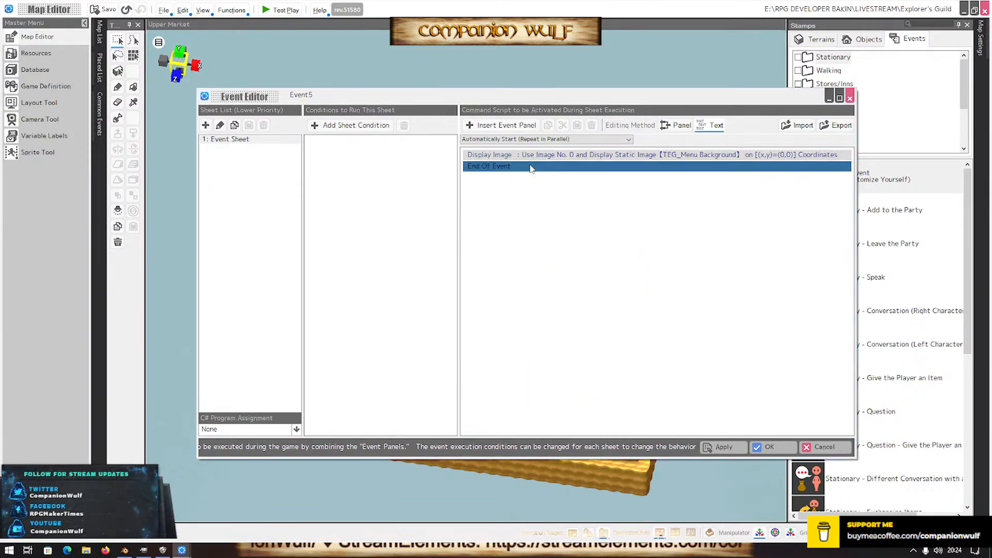
{"action": "left_click", "coordinate": [493, 328]}
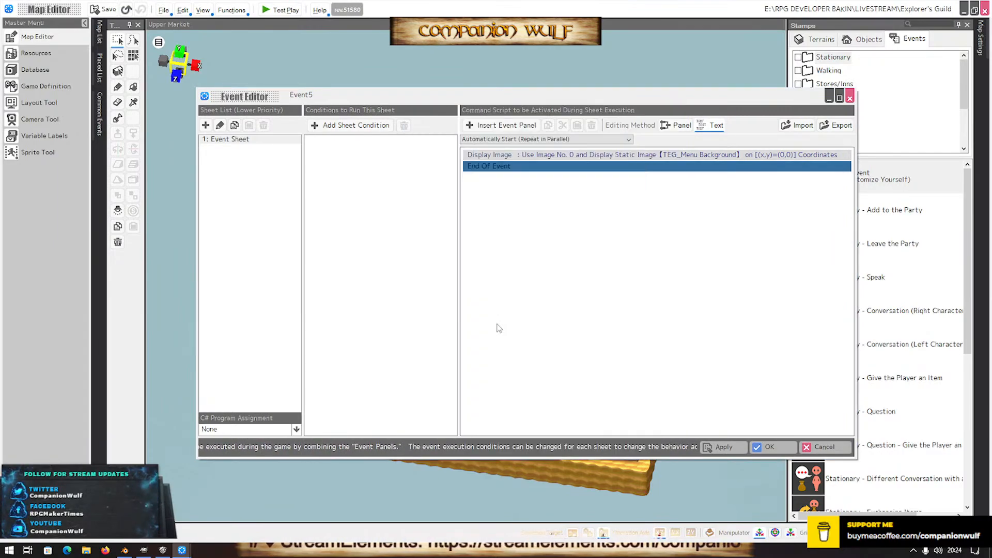
{"action": "left_click", "coordinate": [568, 263]}
{"action": "left_click", "coordinate": [568, 272]}
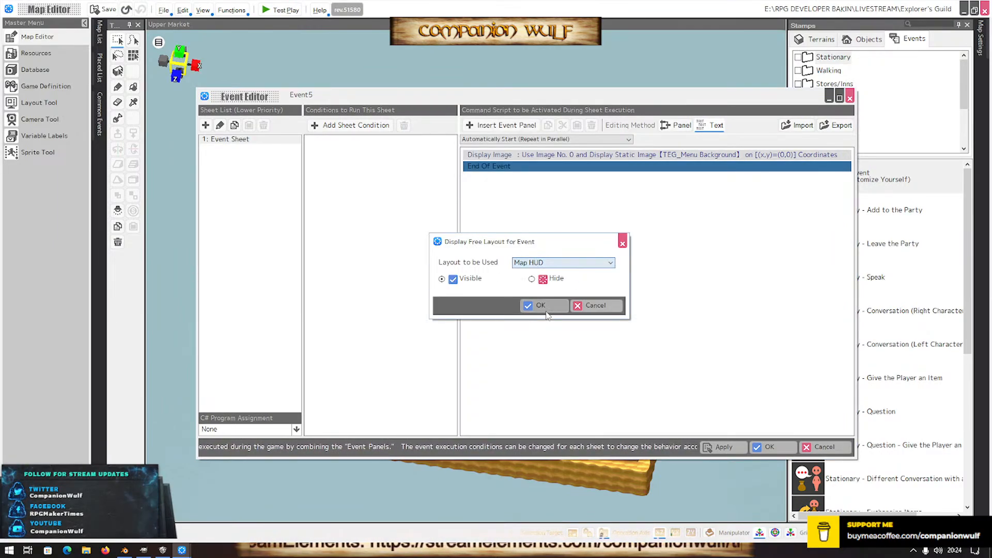
{"action": "left_click", "coordinate": [540, 305]}
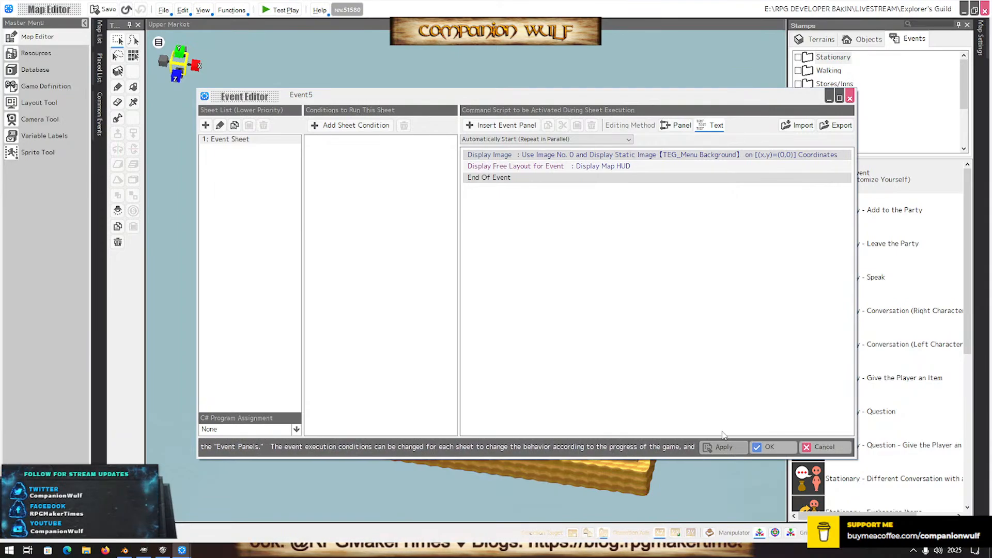
{"action": "left_click", "coordinate": [764, 446]}
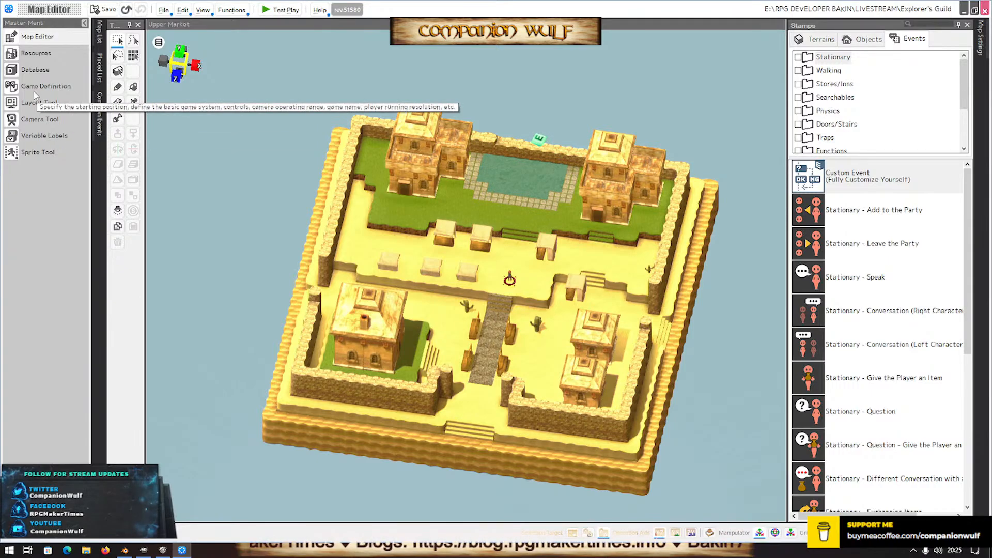
Set the fill type of the TEG_Menu Background image resource to Fill Streatch and check the HUD in a test play
{"action": "left_click", "coordinate": [35, 54]}
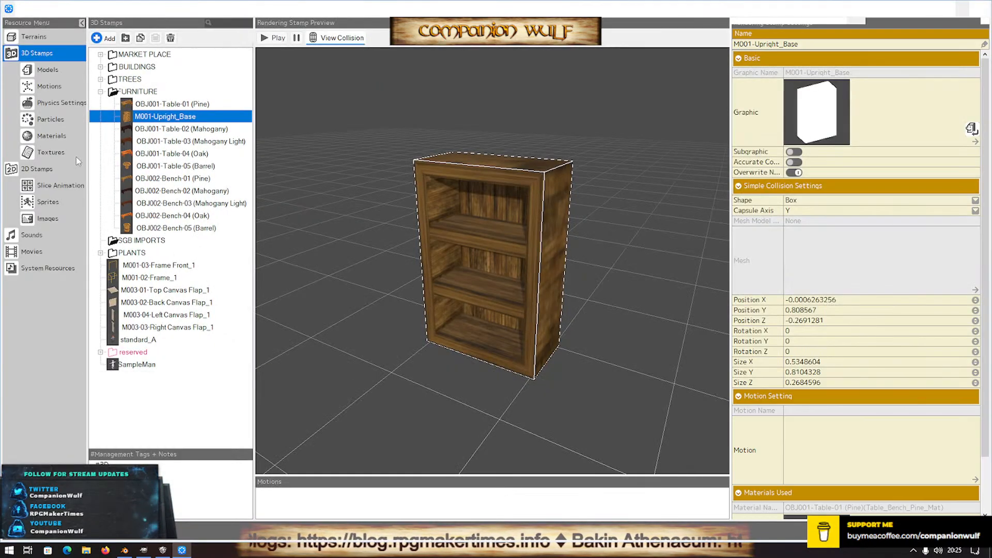
{"action": "left_click", "coordinate": [47, 218]}
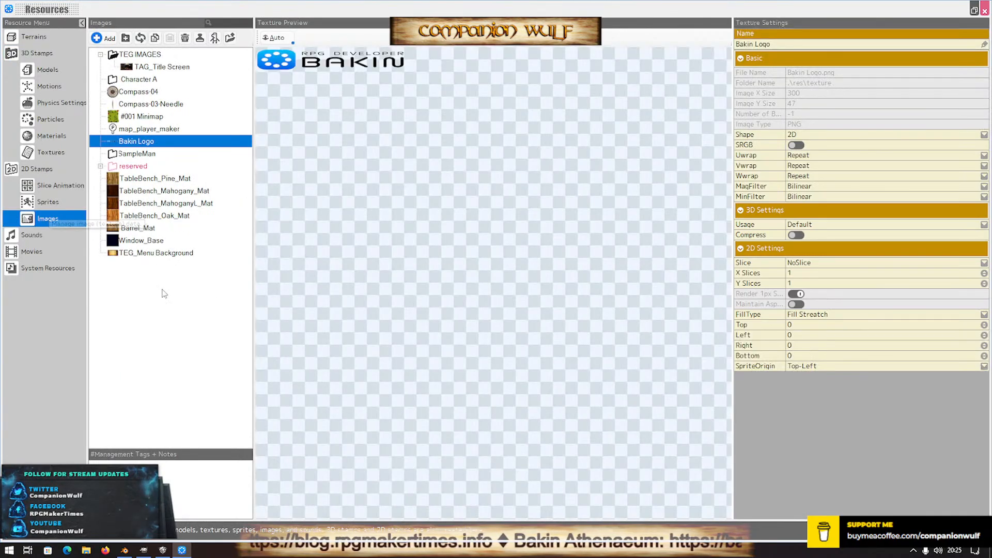
{"action": "left_click", "coordinate": [180, 254]}
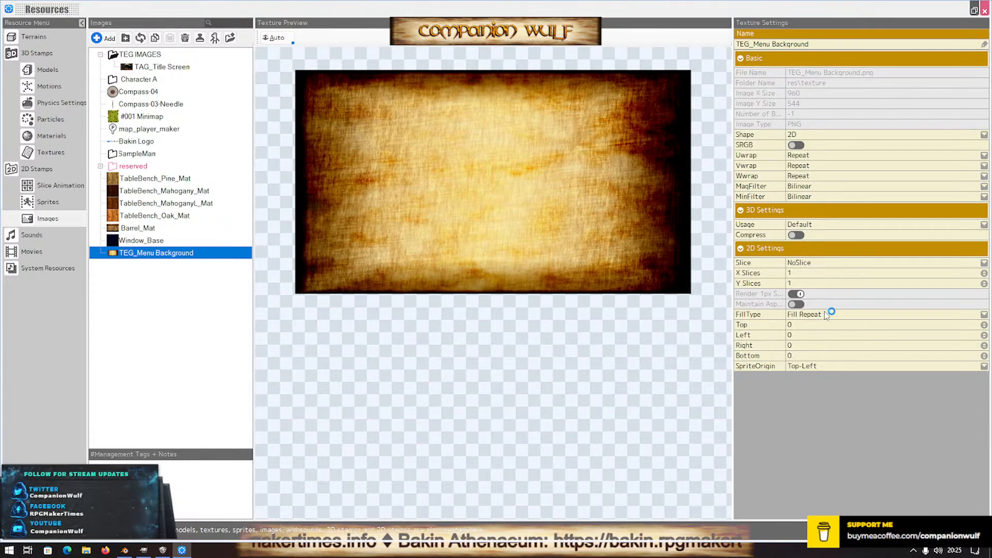
{"action": "left_click", "coordinate": [826, 315]}
{"action": "left_click", "coordinate": [822, 329]}
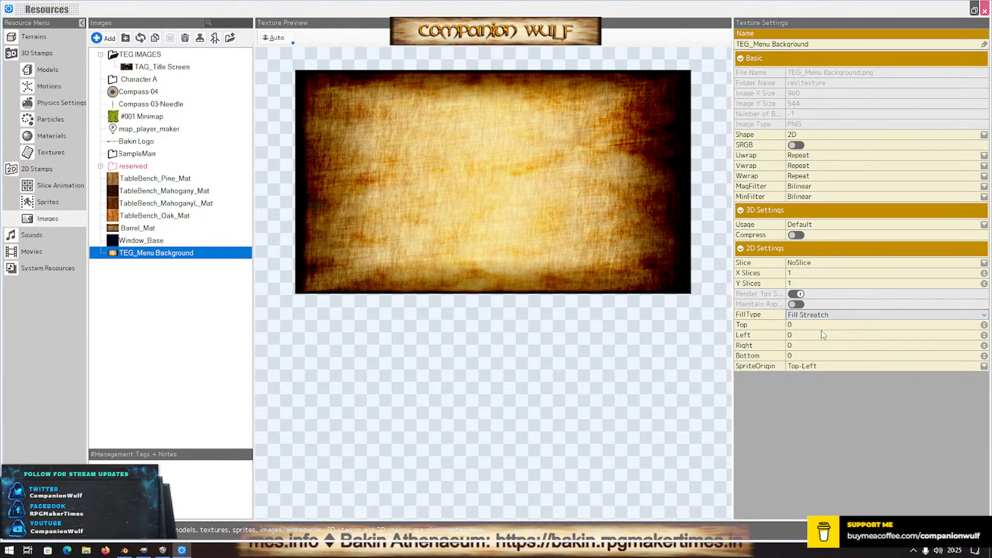
{"action": "left_click", "coordinate": [985, 11]}
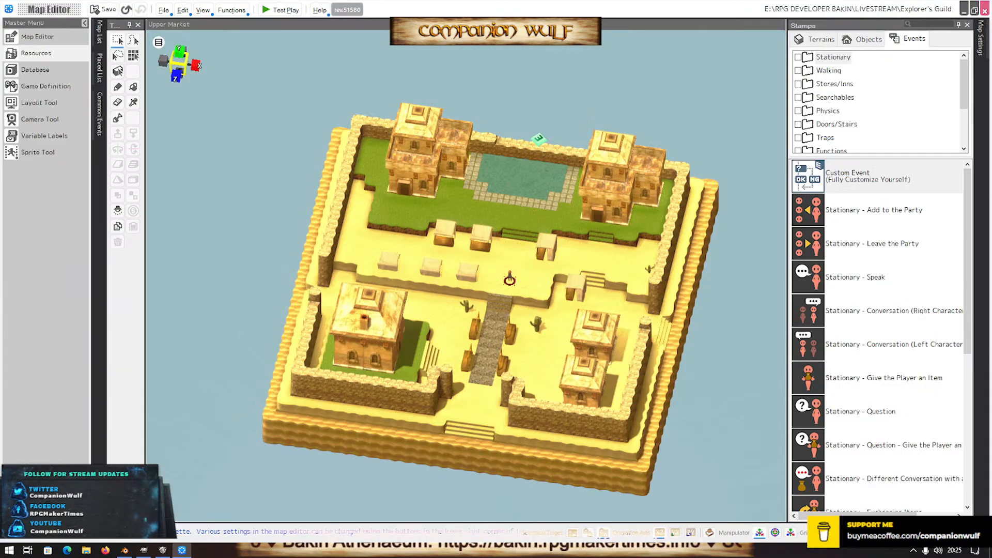
{"action": "left_click", "coordinate": [271, 11]}
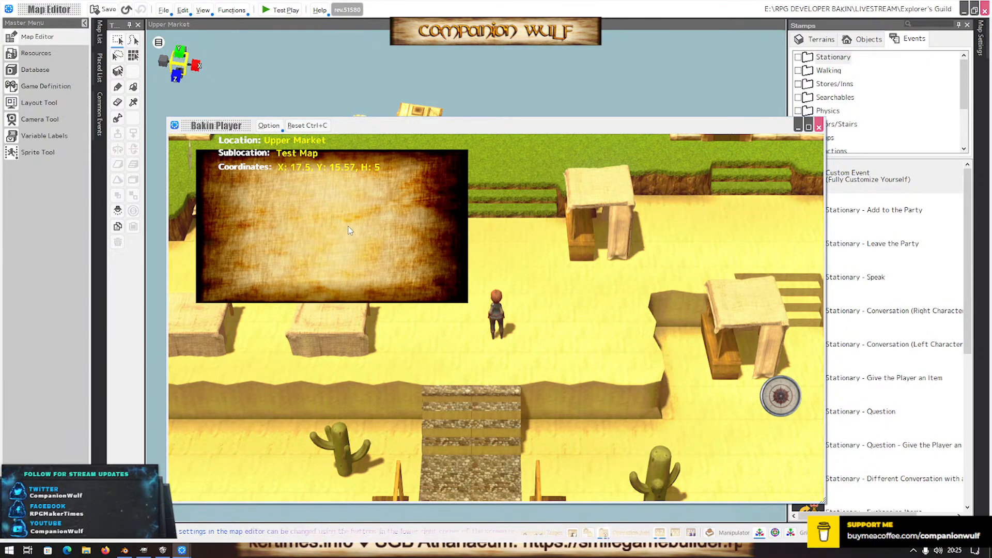
{"action": "left_click", "coordinate": [819, 127]}
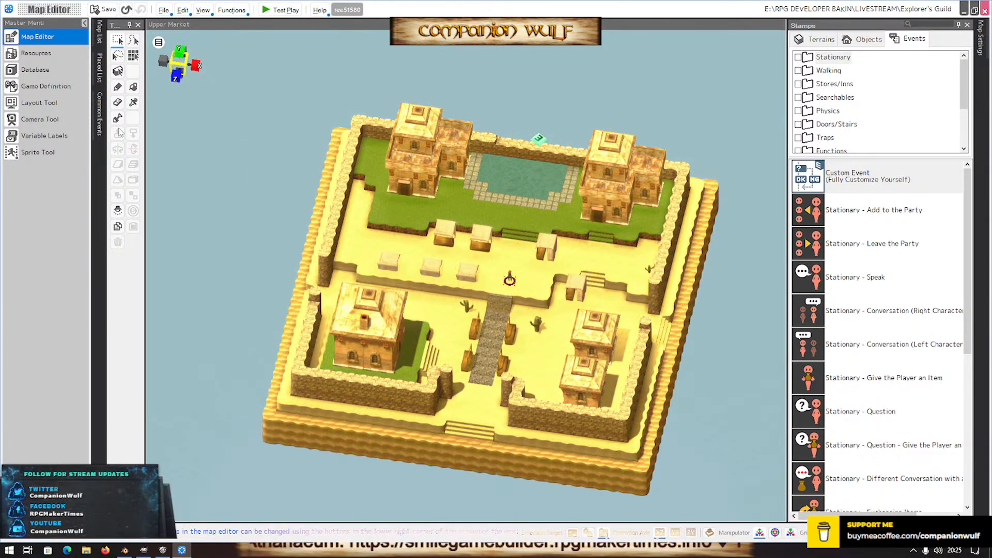
Rename the common event Event5 as Map HUD
{"action": "left_click", "coordinate": [99, 106]}
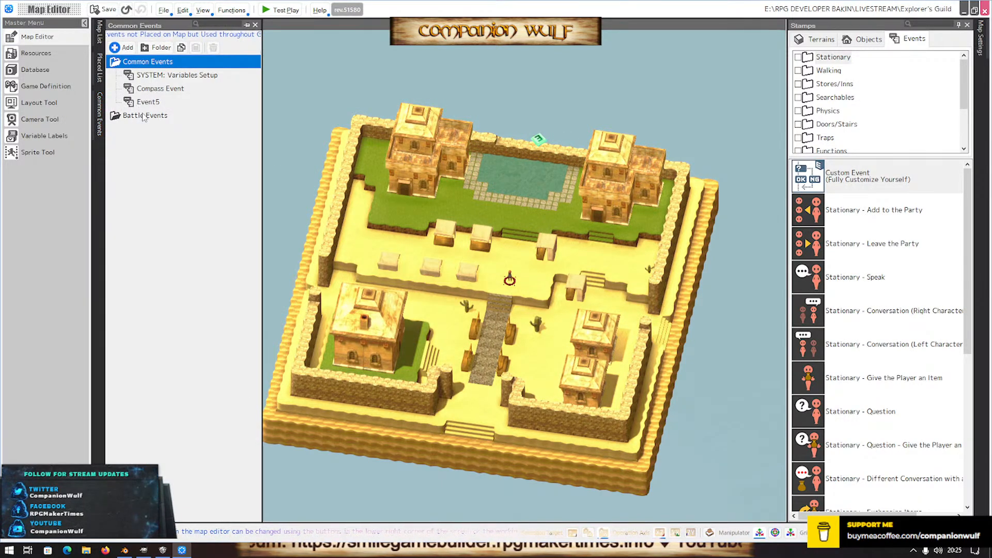
{"action": "left_click", "coordinate": [145, 104]}
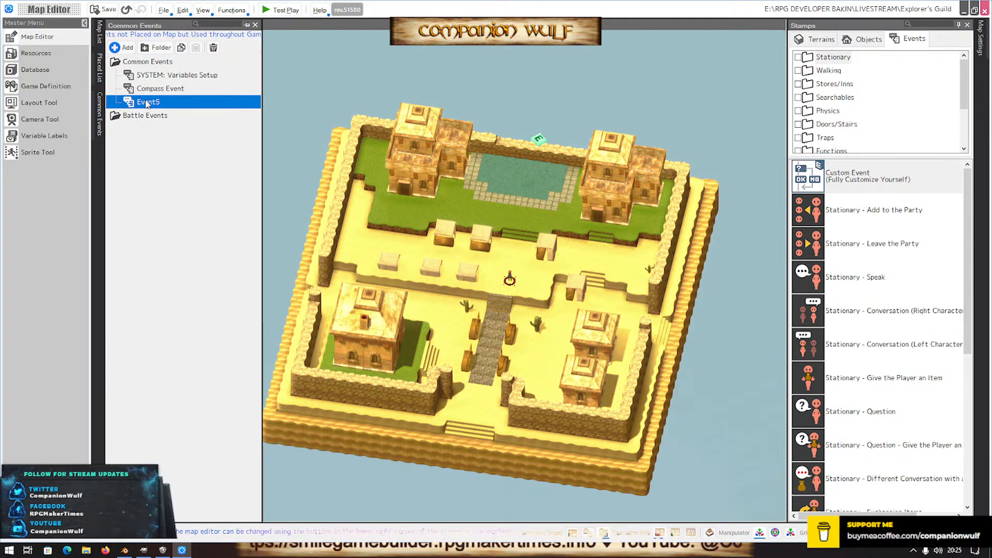
{"action": "left_click", "coordinate": [146, 102]}
{"action": "type", "text": "M"}
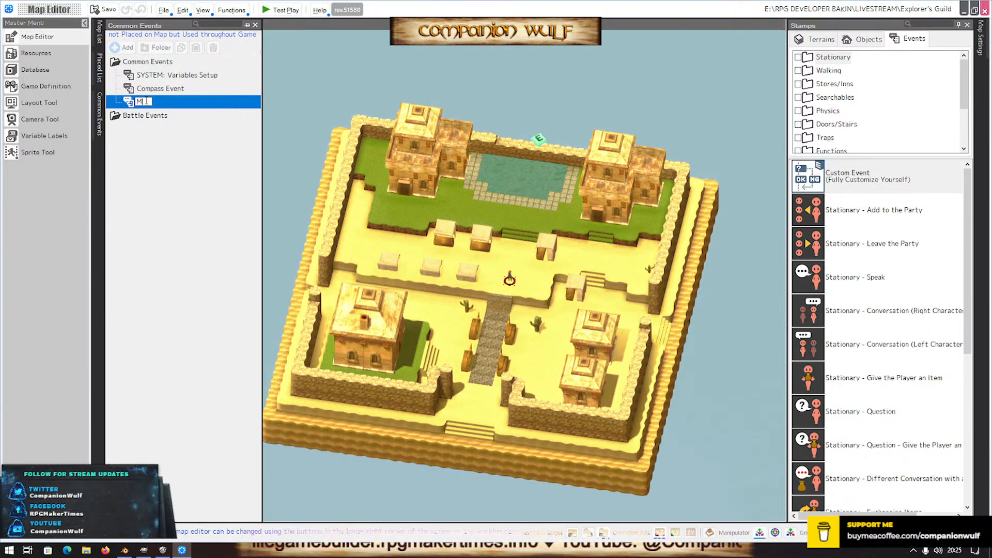
{"action": "type", "text": "ap HUD"}
{"action": "key", "text": "Return"}
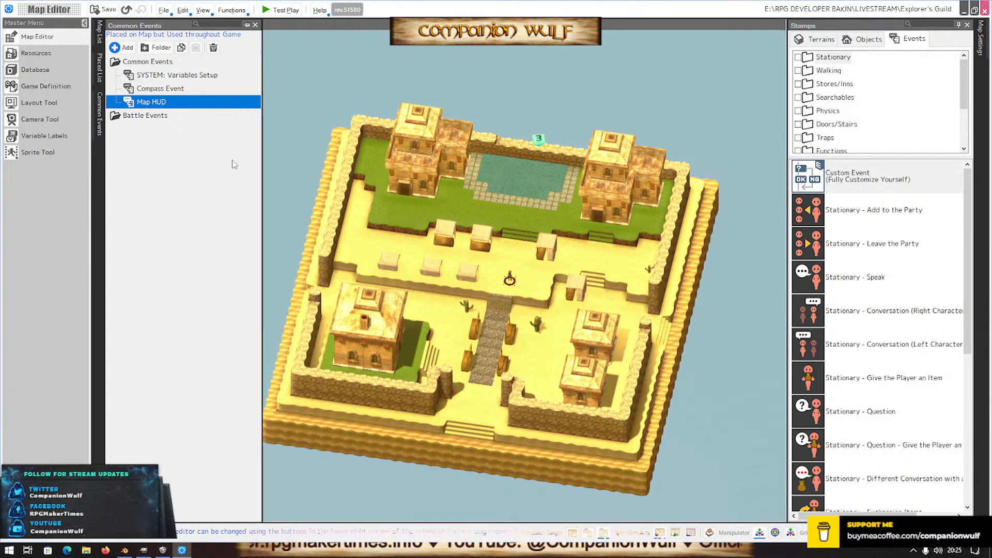
Reposition the menu background in the Map HUD event's Display Image command to X -84, Y -46
{"action": "key", "text": "Return"}
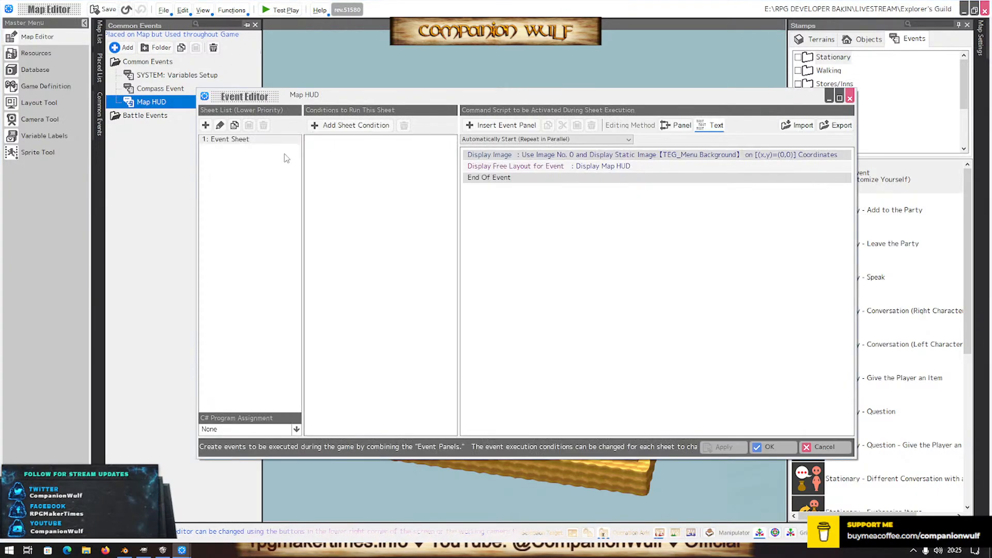
{"action": "double_click", "coordinate": [542, 155]}
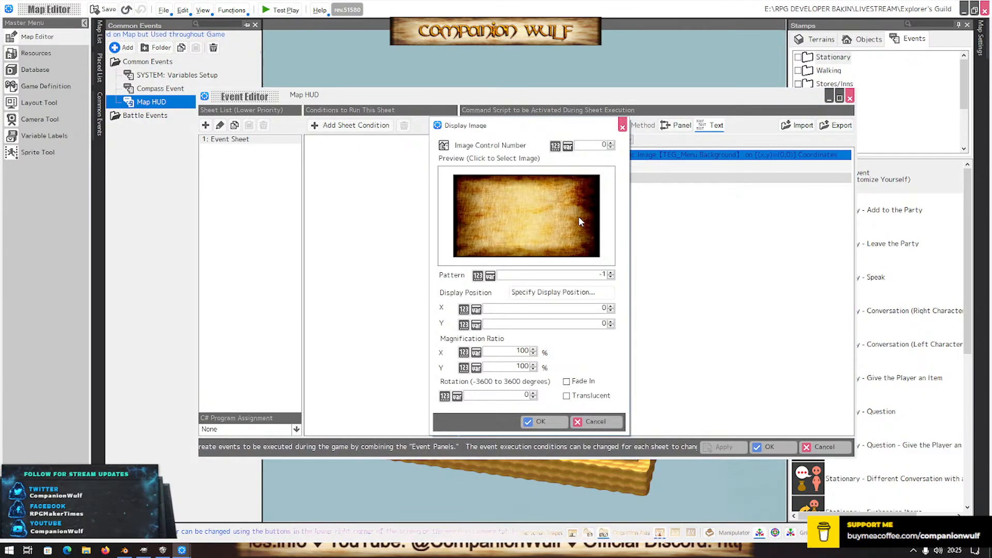
{"action": "left_click", "coordinate": [571, 289]}
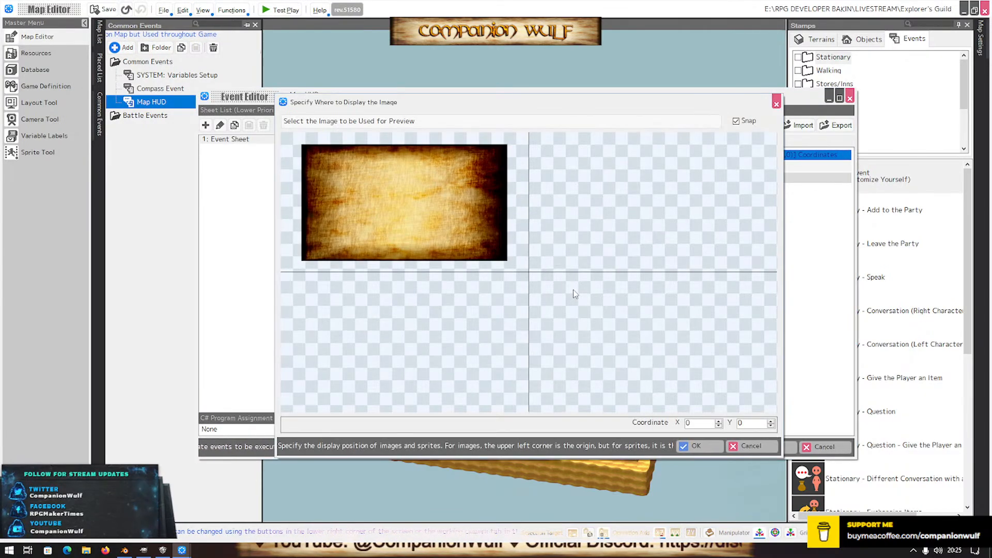
{"action": "left_click_drag", "start_coordinate": [408, 221], "coordinate": [384, 208]}
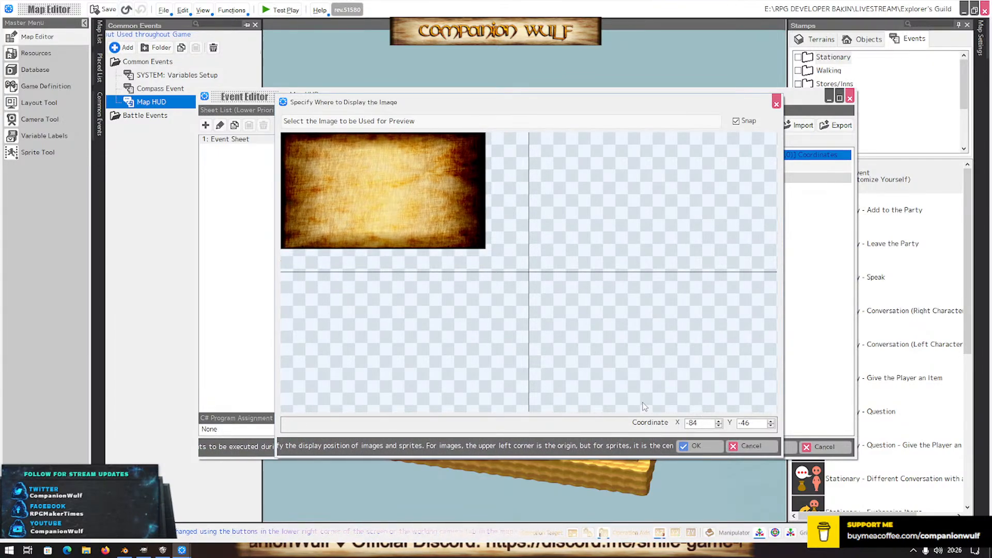
{"action": "left_click", "coordinate": [697, 446]}
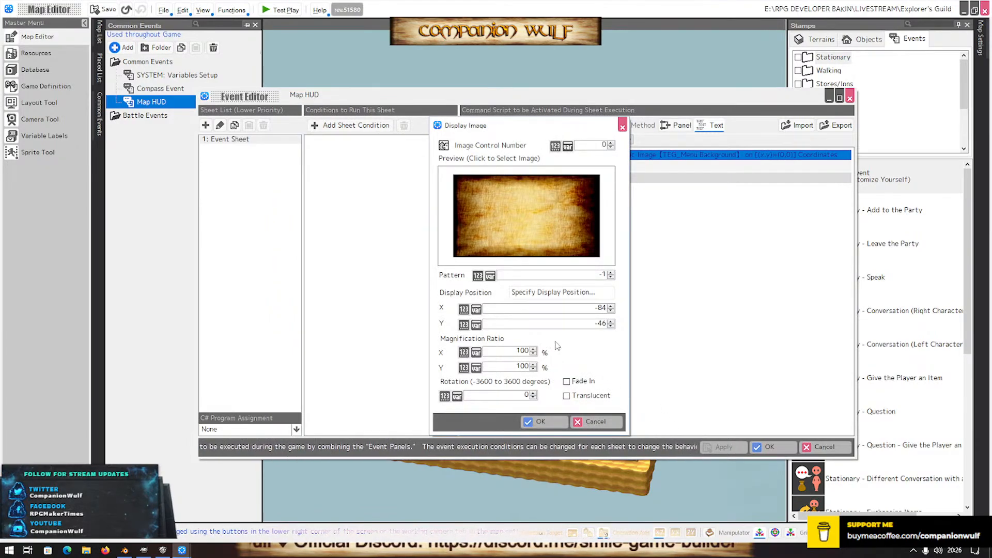
Set the menu background's magnification to 200% in X and 30% in Y, and check the accepted event in a test play
{"action": "left_click", "coordinate": [518, 351]}
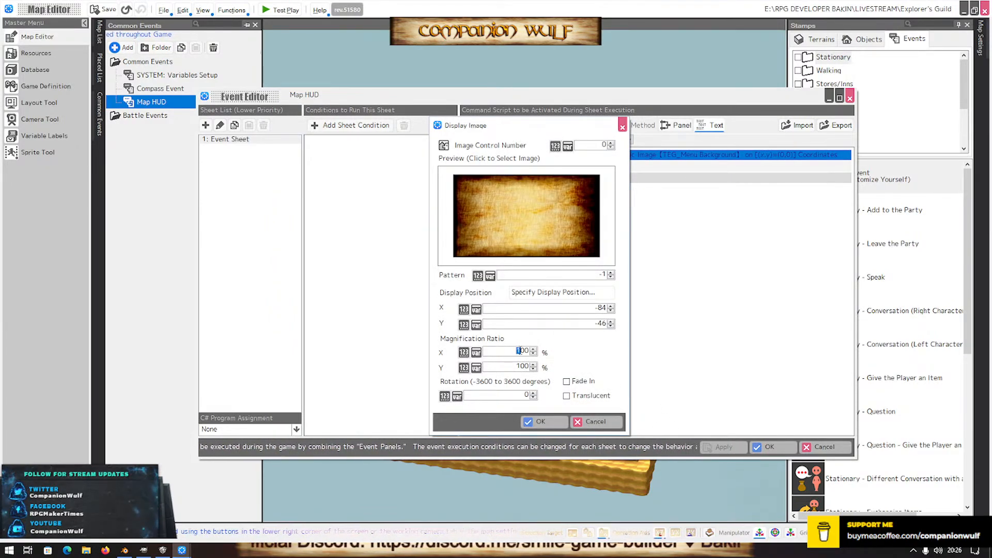
{"action": "type", "text": "2"}
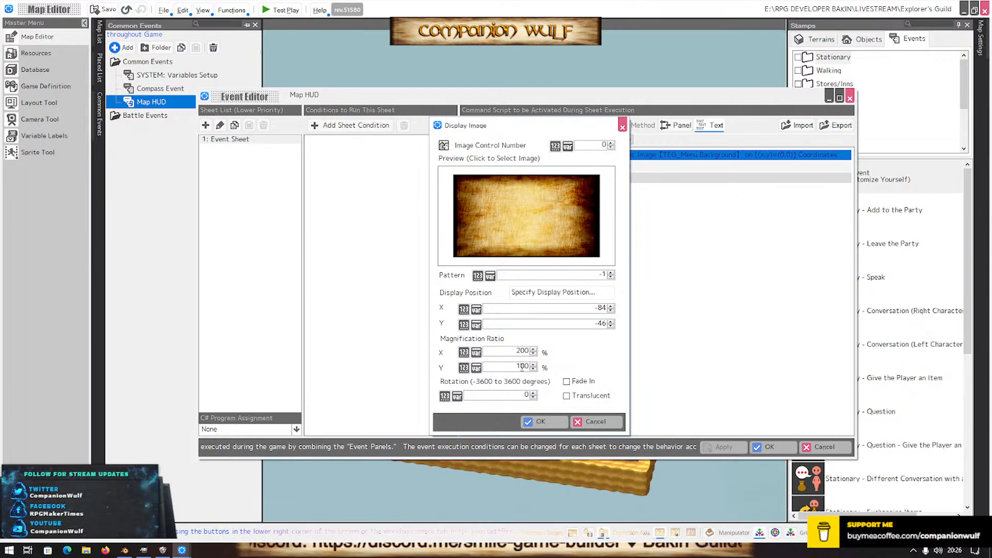
{"action": "left_click_drag", "start_coordinate": [518, 367], "coordinate": [524, 367]}
{"action": "type", "text": "30"}
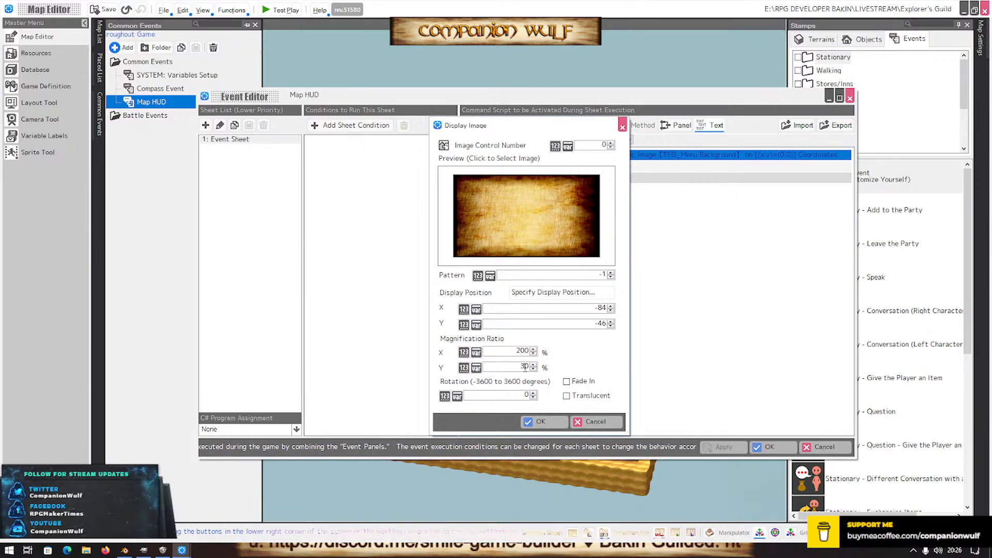
{"action": "left_click", "coordinate": [547, 418]}
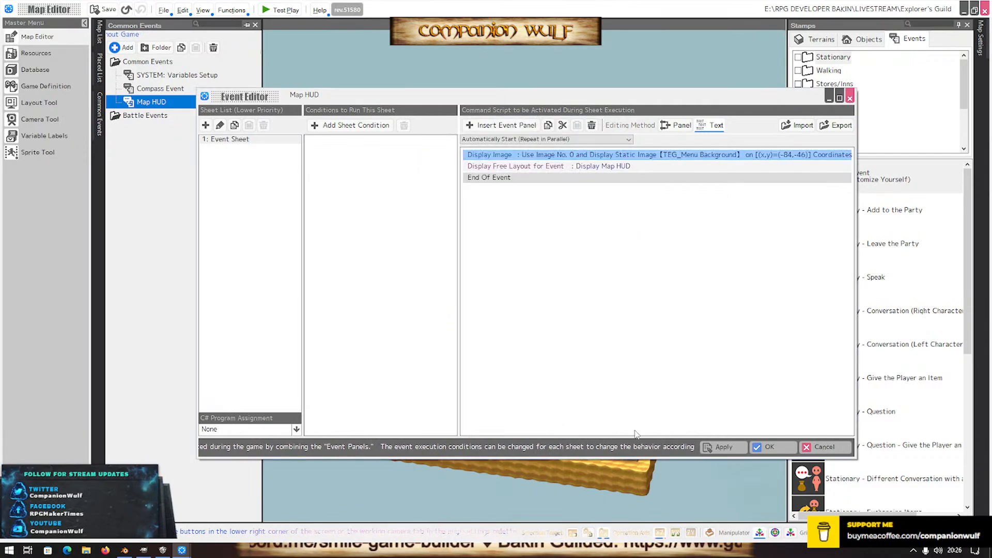
{"action": "left_click", "coordinate": [764, 448]}
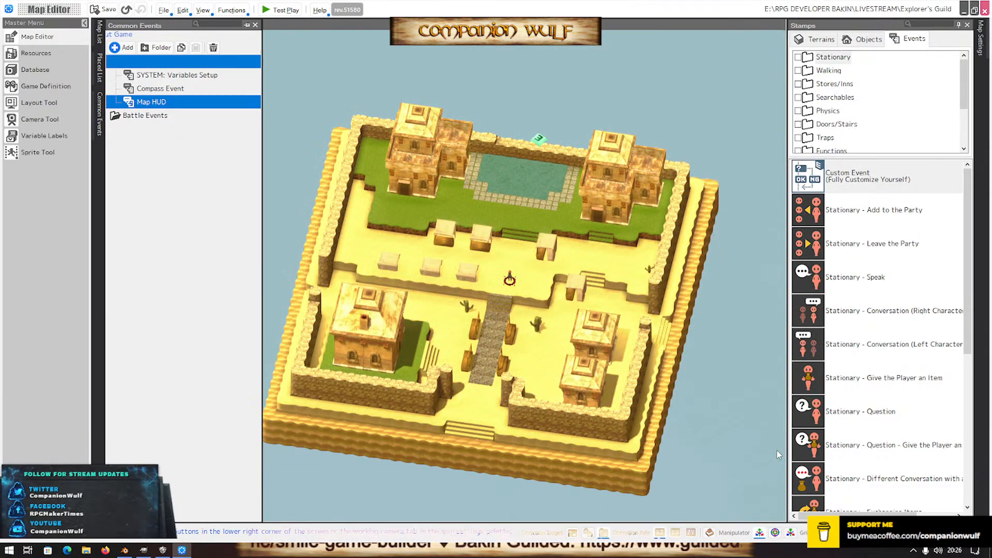
{"action": "left_click", "coordinate": [279, 10]}
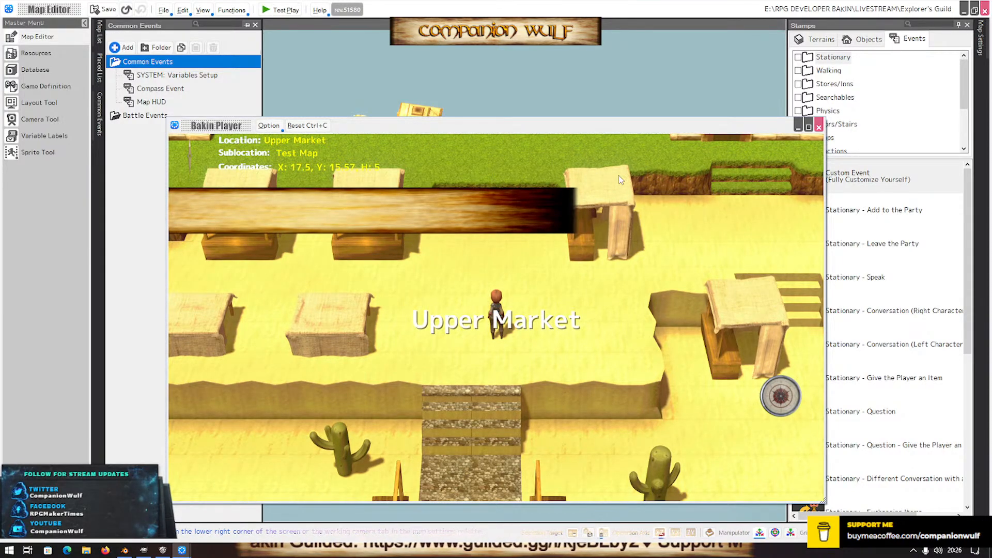
{"action": "left_click", "coordinate": [819, 127]}
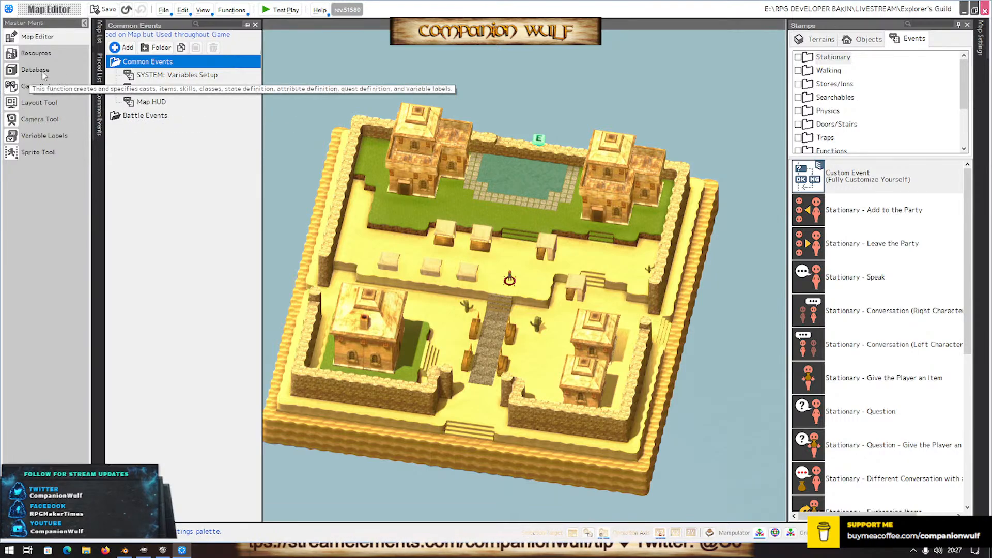
Delete the Window_Base image resource and send its files to the recycle bin
{"action": "left_click", "coordinate": [38, 52]}
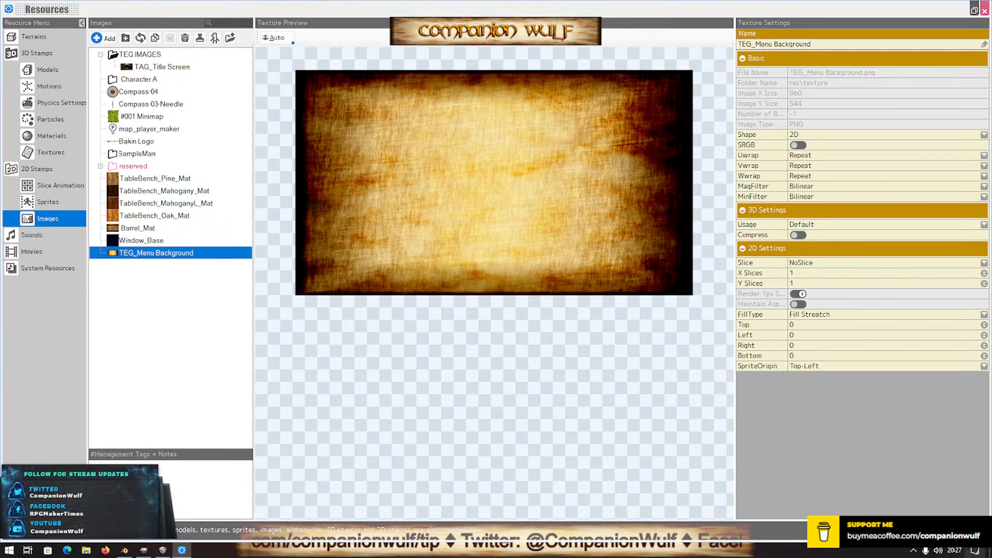
{"action": "left_click", "coordinate": [154, 240]}
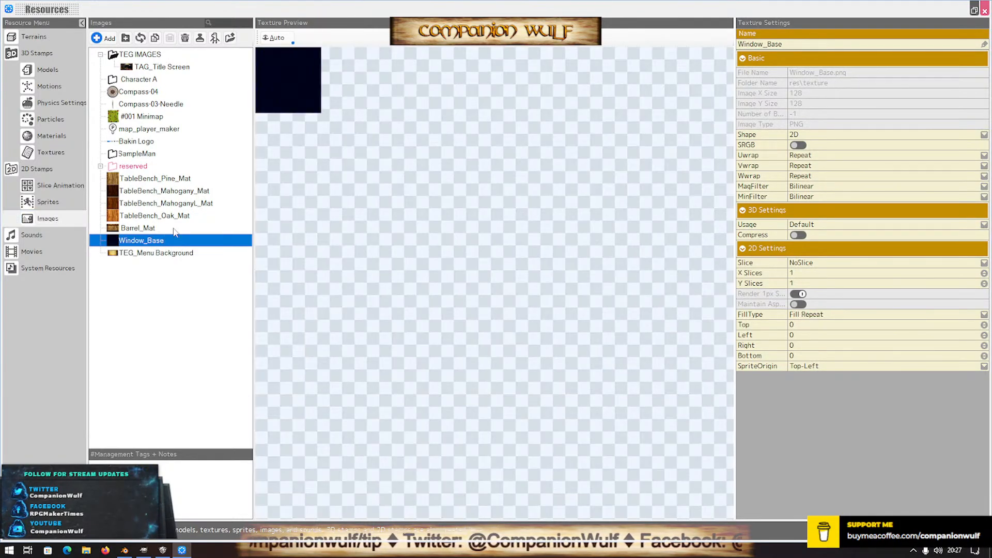
{"action": "left_click", "coordinate": [185, 38]}
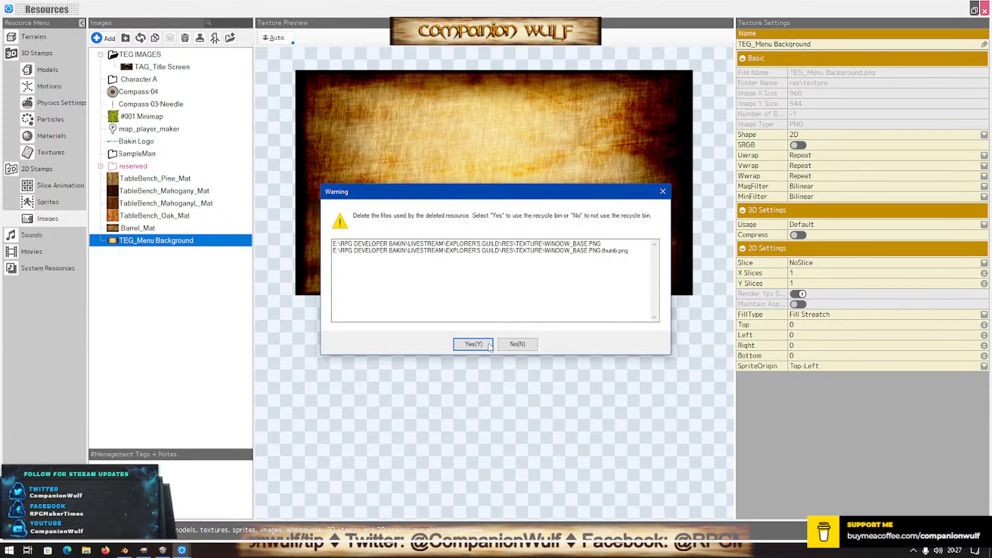
{"action": "left_click", "coordinate": [473, 343]}
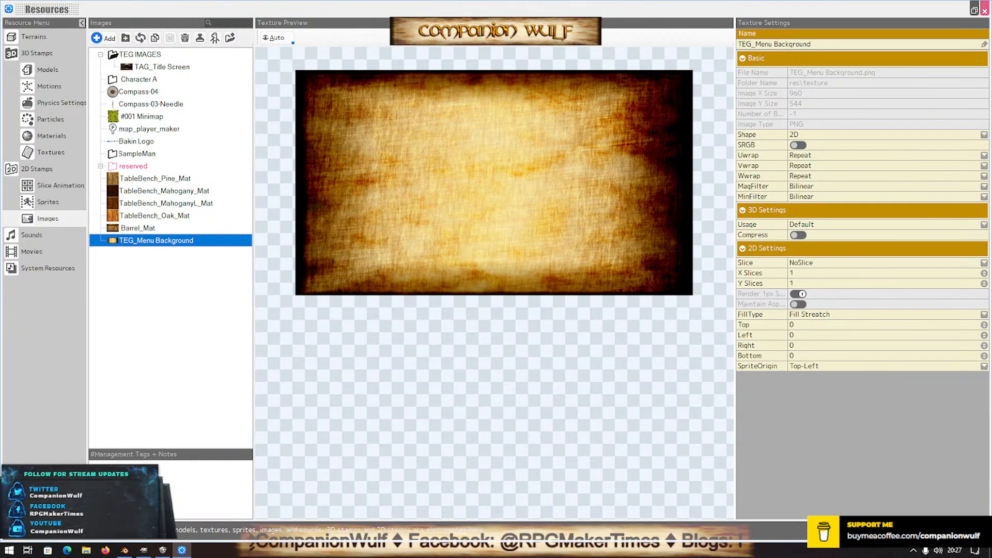
{"action": "key", "text": "F1"}
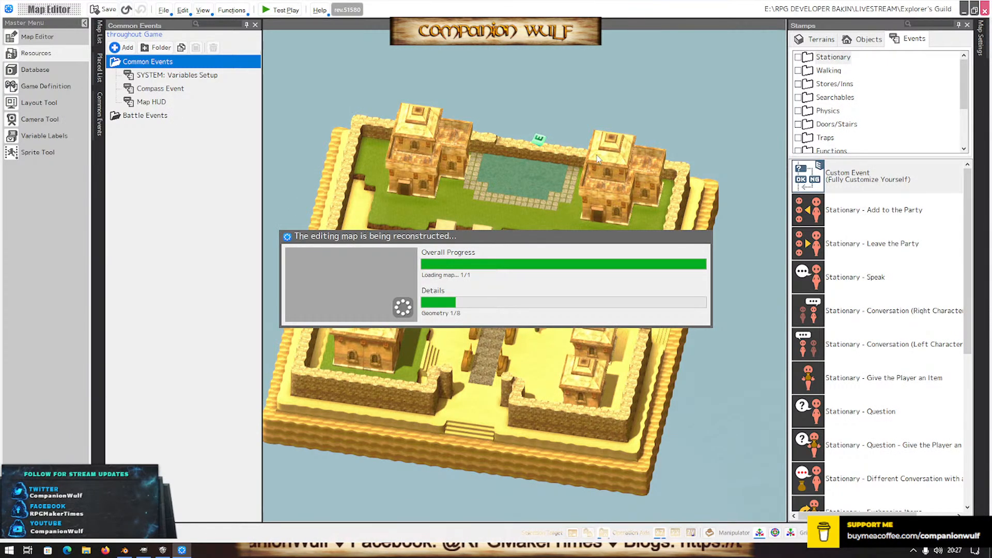
Examine the event placed on the Upper Market map and its string assignment for Sublocation, leaving the event unchanged
{"action": "double_click", "coordinate": [540, 140]}
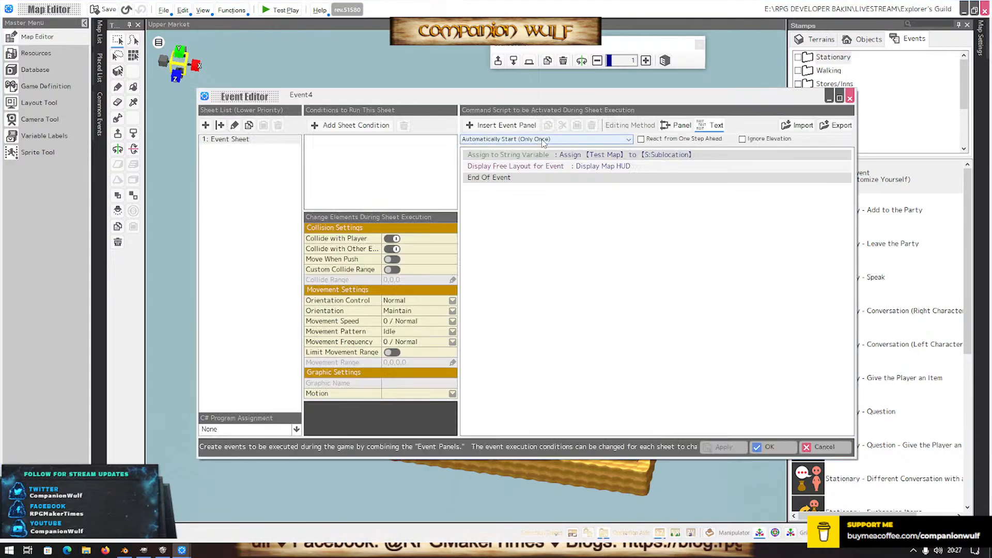
{"action": "double_click", "coordinate": [543, 155]}
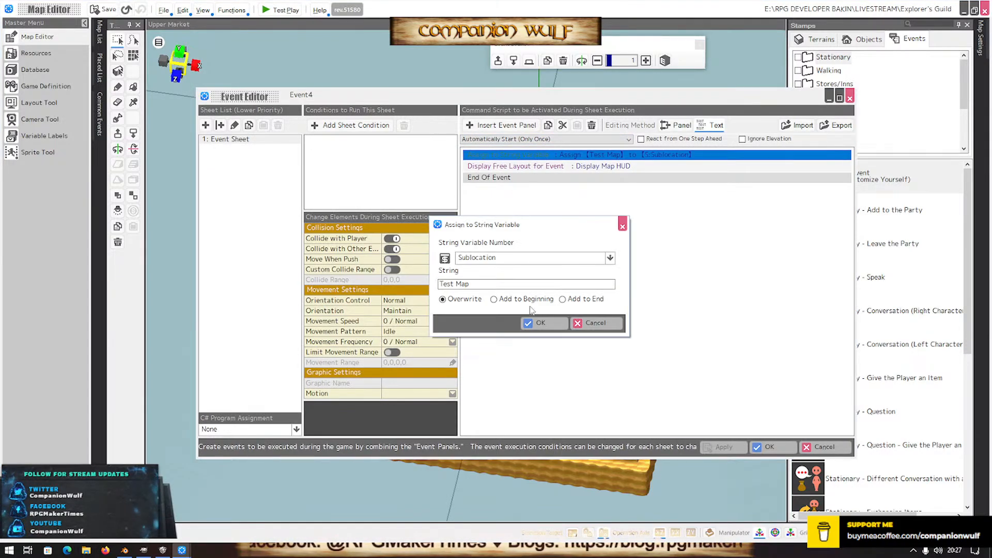
{"action": "left_click", "coordinate": [563, 326]}
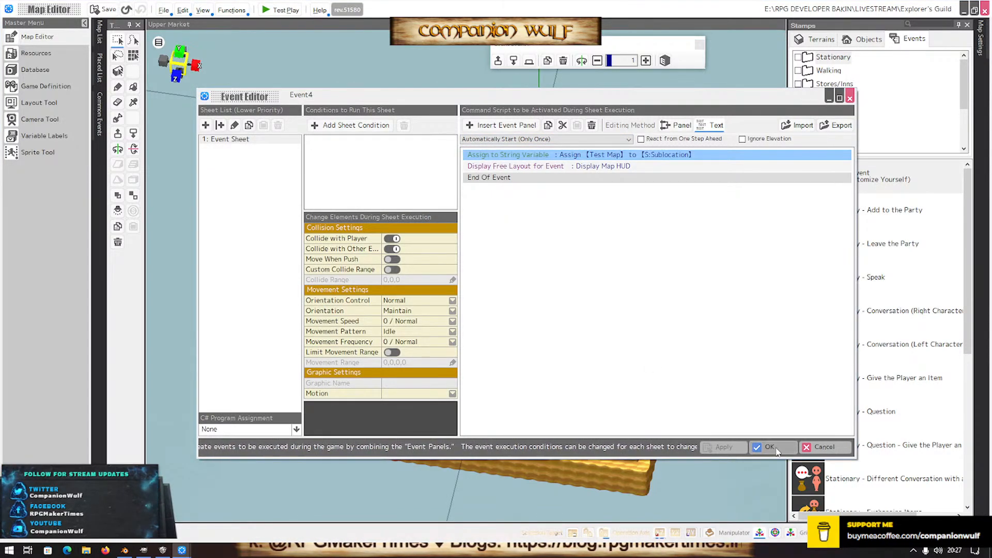
{"action": "left_click", "coordinate": [825, 447]}
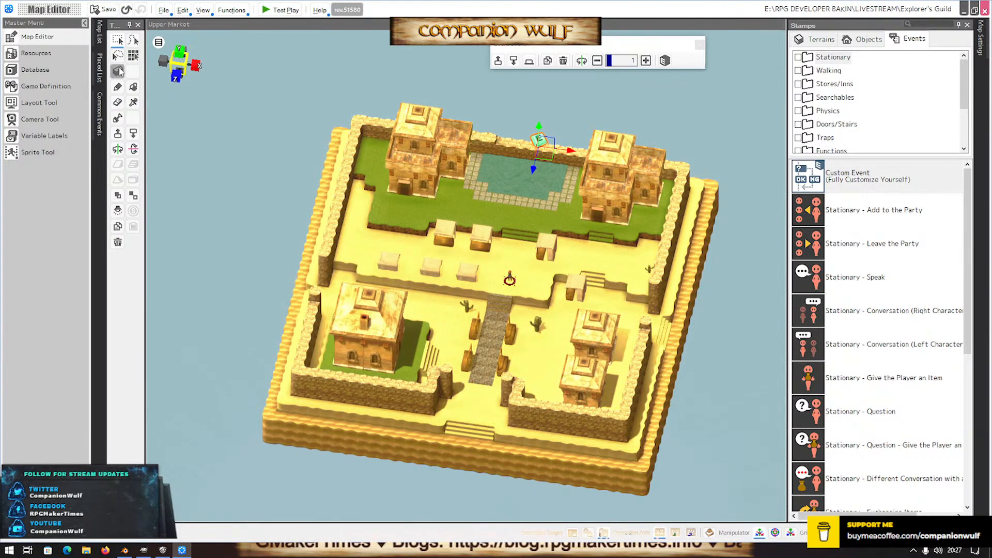
Set the image control number to 104 in the Map HUD event's Display Image command, with the pattern at -1
{"action": "left_click", "coordinate": [99, 112]}
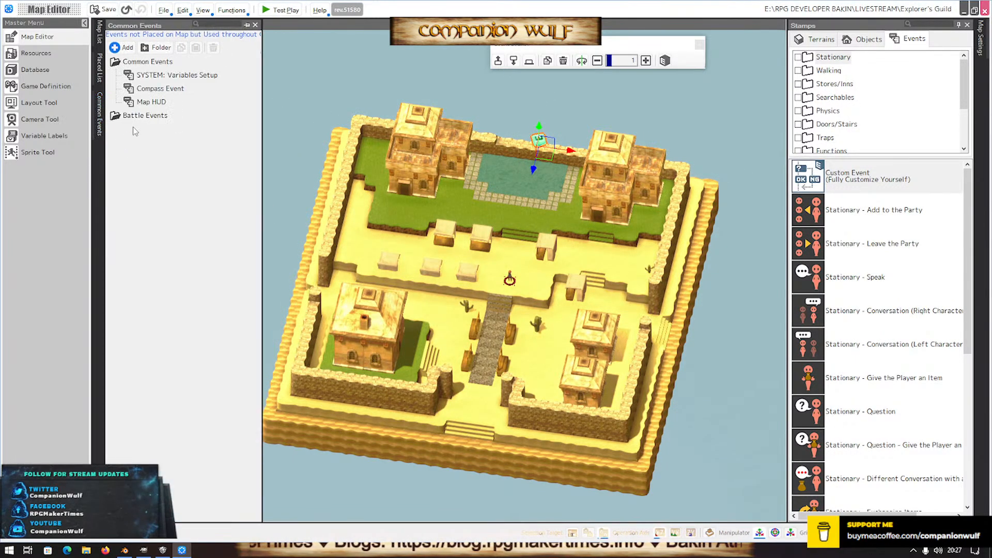
{"action": "left_click", "coordinate": [148, 103]}
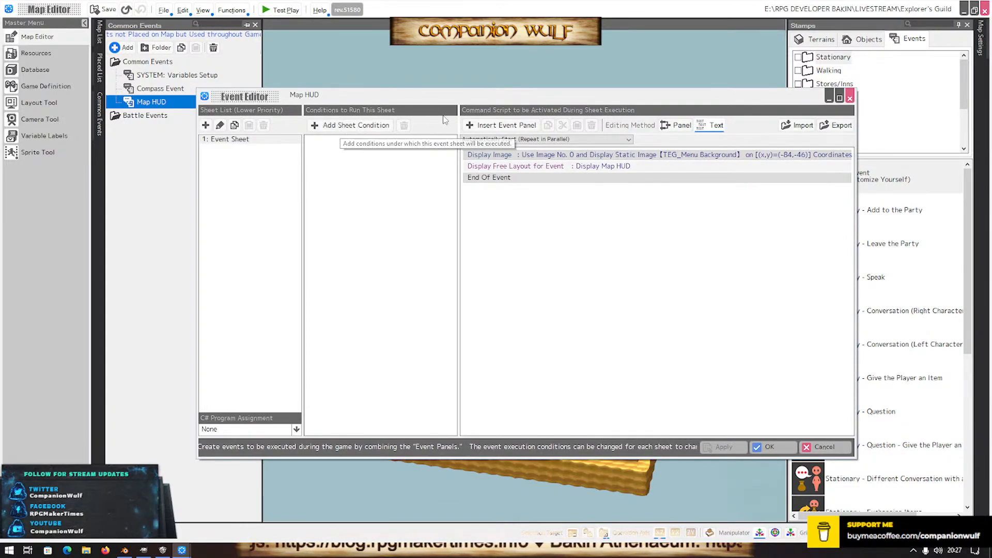
{"action": "double_click", "coordinate": [614, 155]}
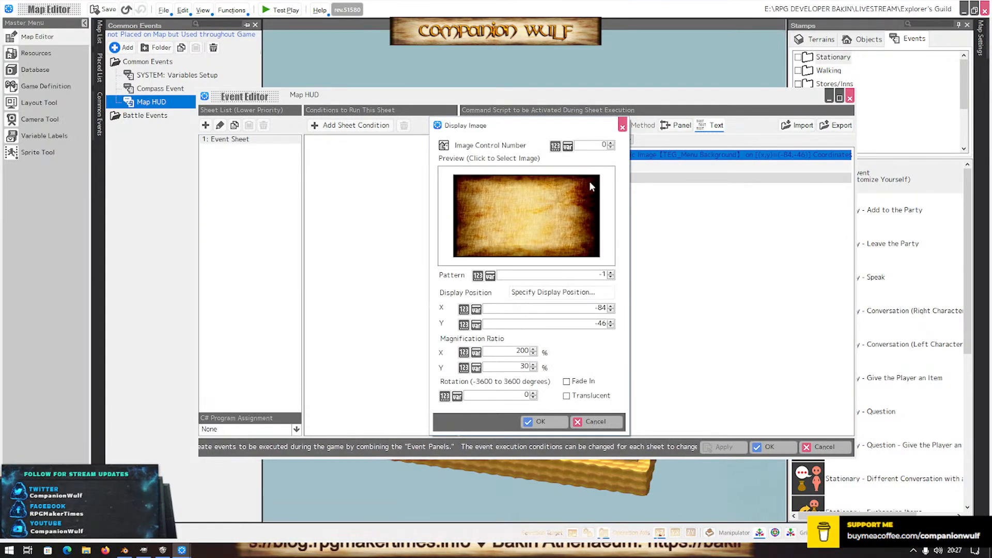
{"action": "type", "text": "104"}
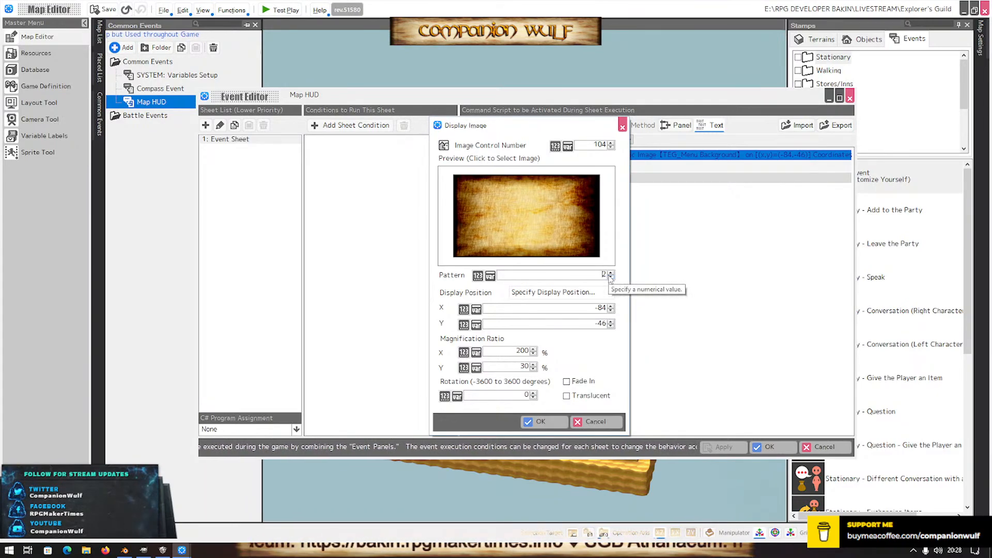
{"action": "left_click", "coordinate": [611, 278]}
{"action": "left_click", "coordinate": [611, 278]}
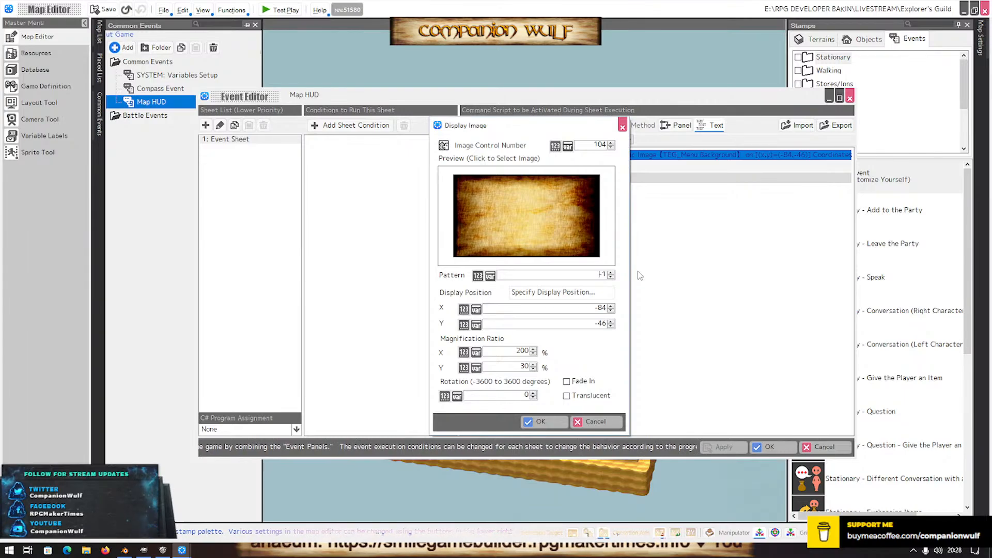
Reposition the menu background to X 0, Y 0 and accept the Map HUD event
{"action": "left_click", "coordinate": [543, 293]}
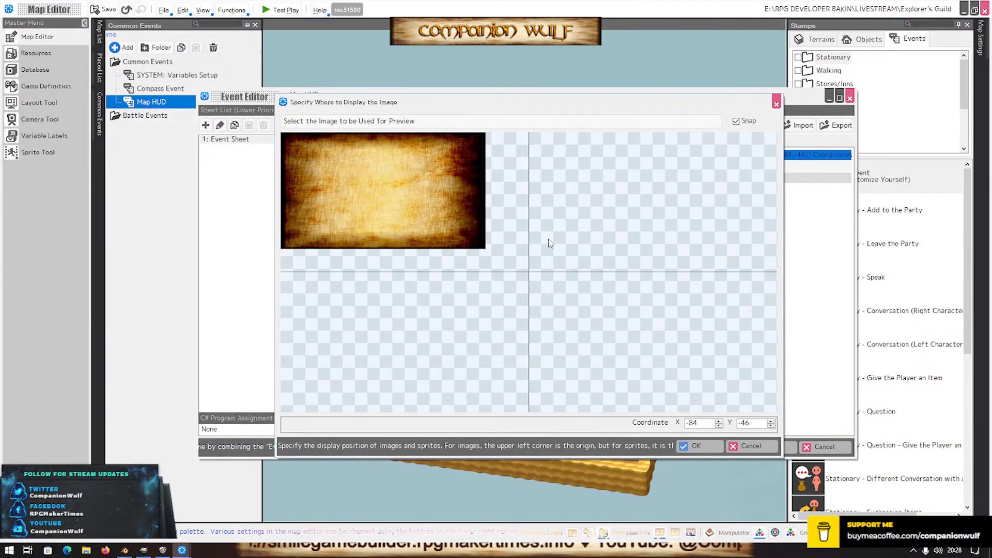
{"action": "double_click", "coordinate": [700, 425]}
{"action": "type", "text": "0"}
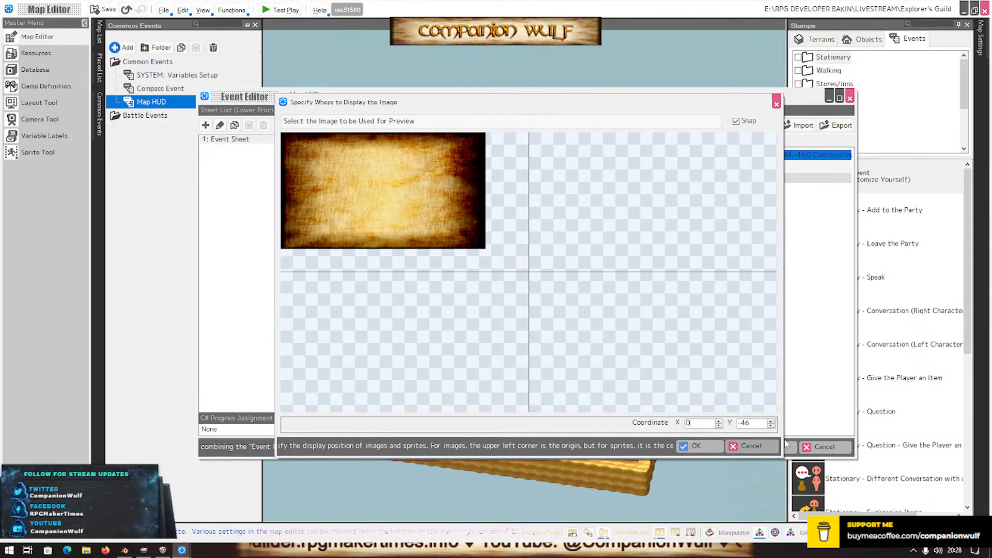
{"action": "double_click", "coordinate": [752, 423]}
{"action": "type", "text": "0"}
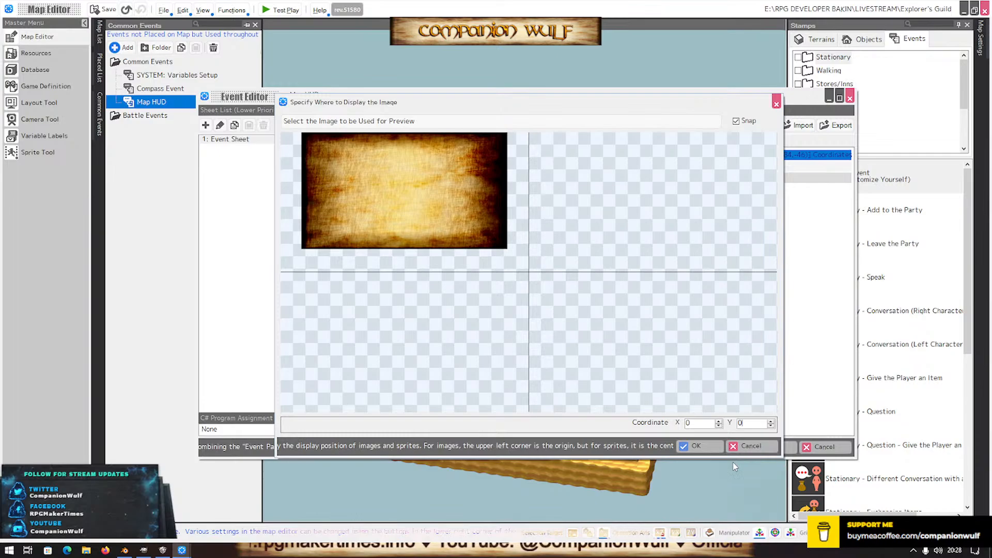
{"action": "left_click", "coordinate": [698, 446]}
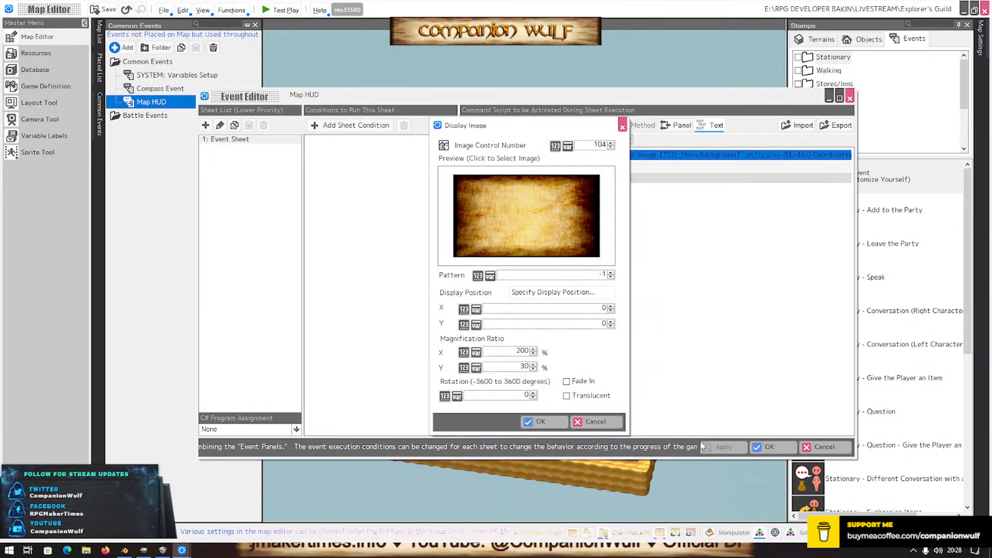
{"action": "left_click", "coordinate": [540, 422]}
{"action": "left_click", "coordinate": [766, 447]}
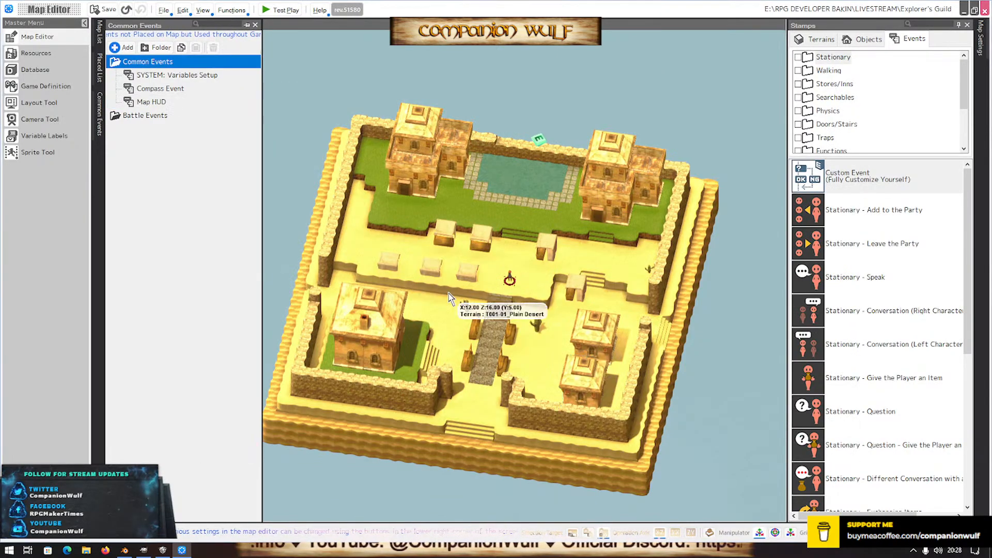
Run a test play and rotate the camera to check the menu background's placement against the HUD text
{"action": "left_click", "coordinate": [272, 14]}
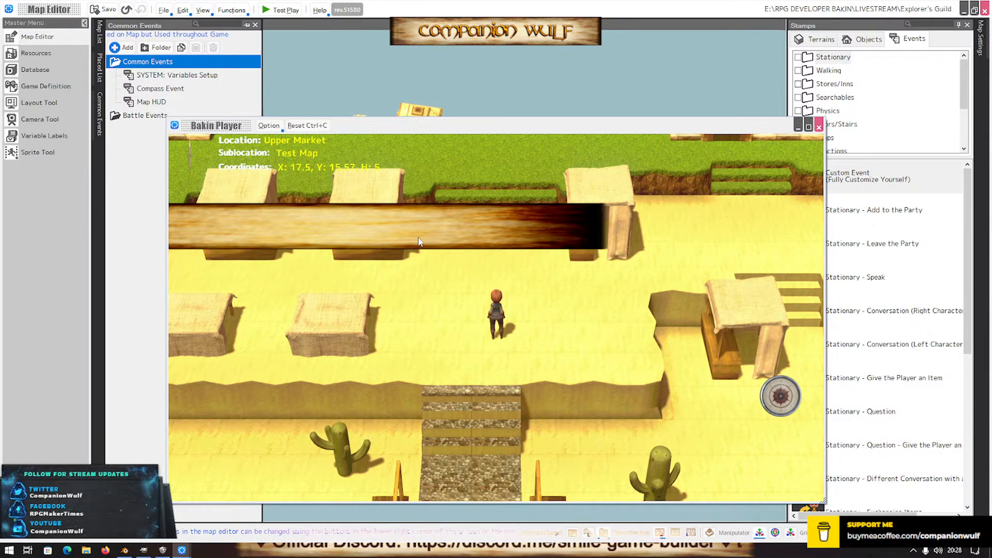
{"action": "left_click_drag", "start_coordinate": [423, 268], "coordinate": [718, 104]}
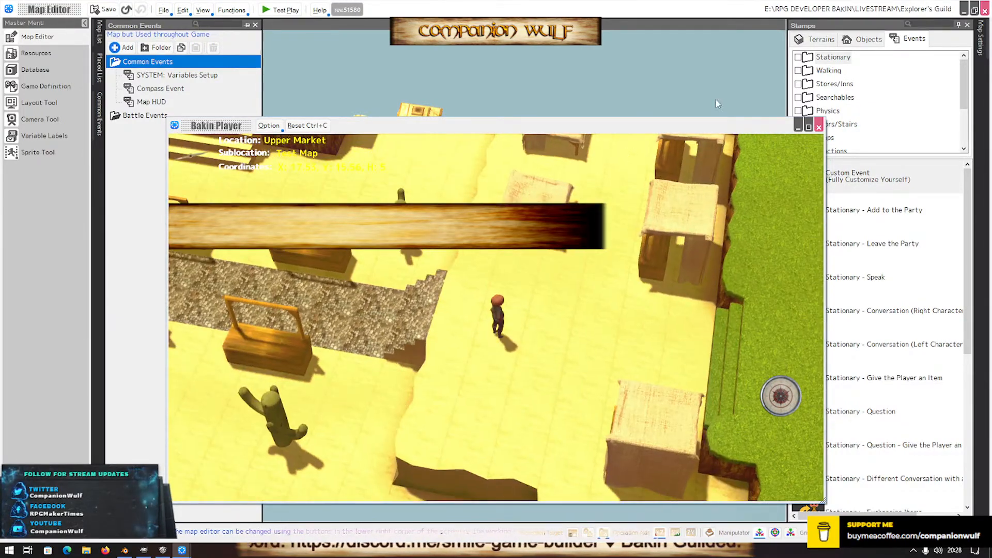
{"action": "left_click", "coordinate": [819, 127]}
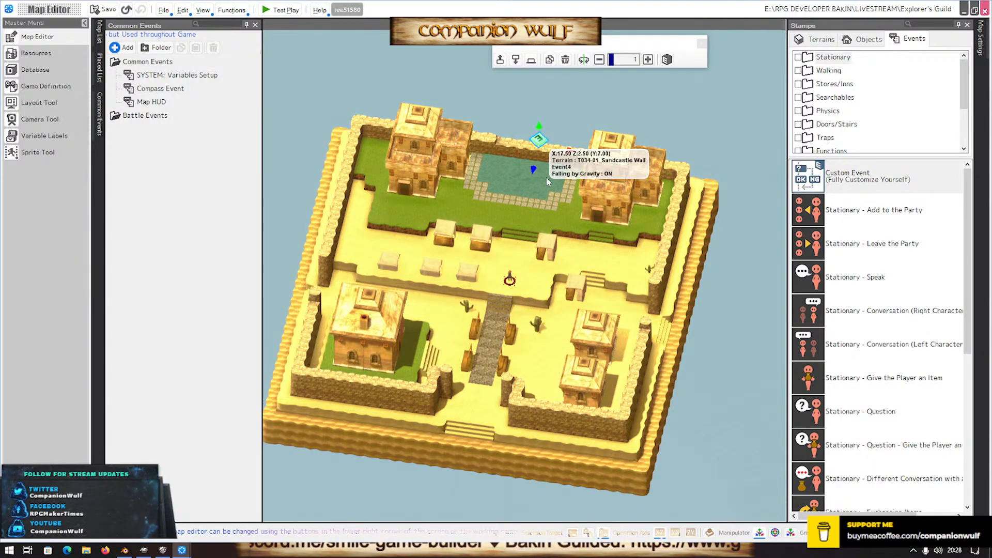
Compare the commands in the Upper Market map's placed event with those in the Map HUD common event
{"action": "double_click", "coordinate": [539, 138]}
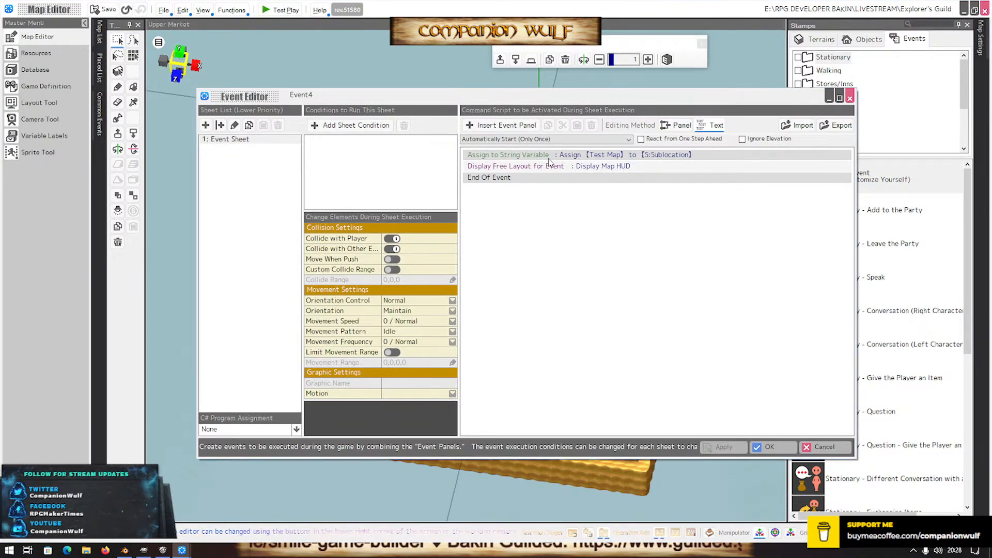
{"action": "left_click", "coordinate": [548, 168]}
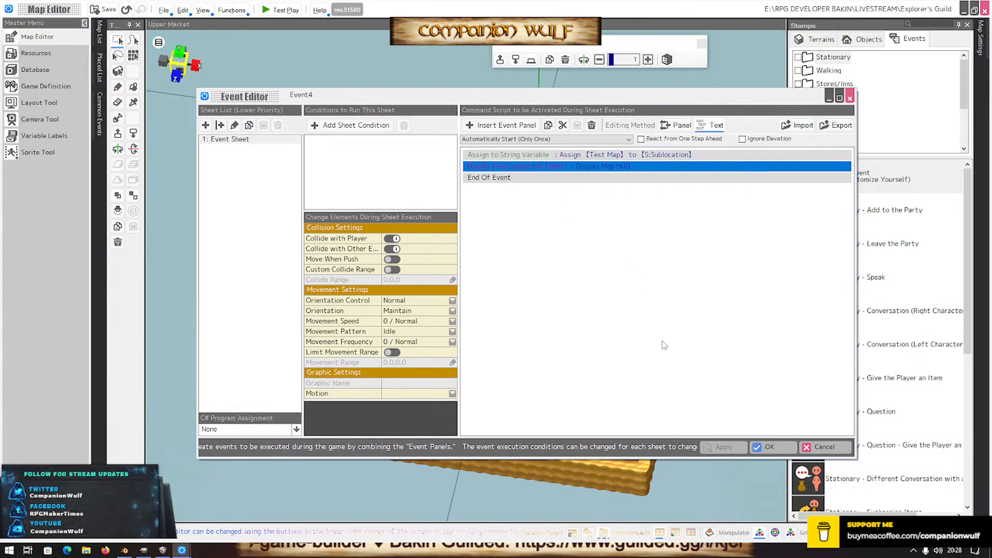
{"action": "key", "text": "Return"}
{"action": "left_click", "coordinate": [99, 112]}
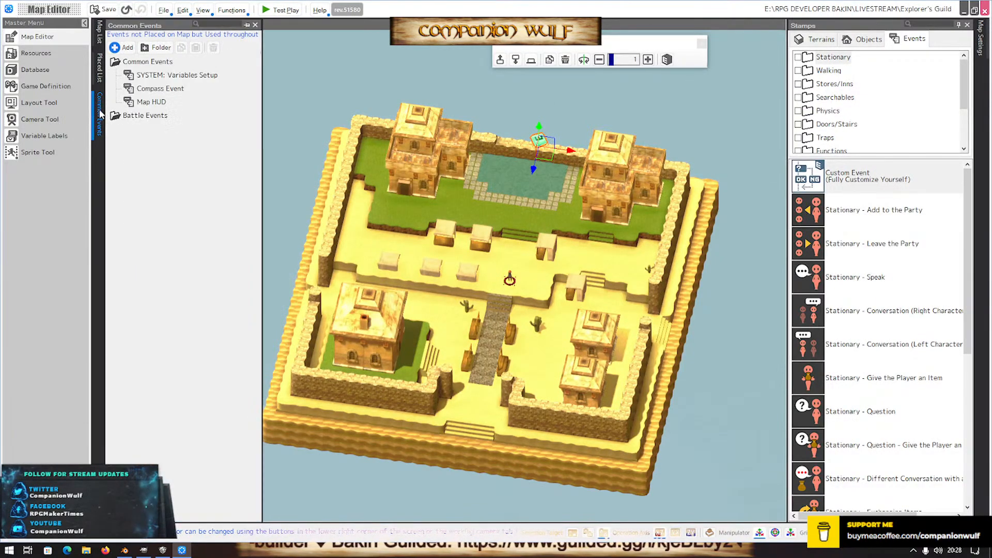
{"action": "left_click", "coordinate": [138, 104]}
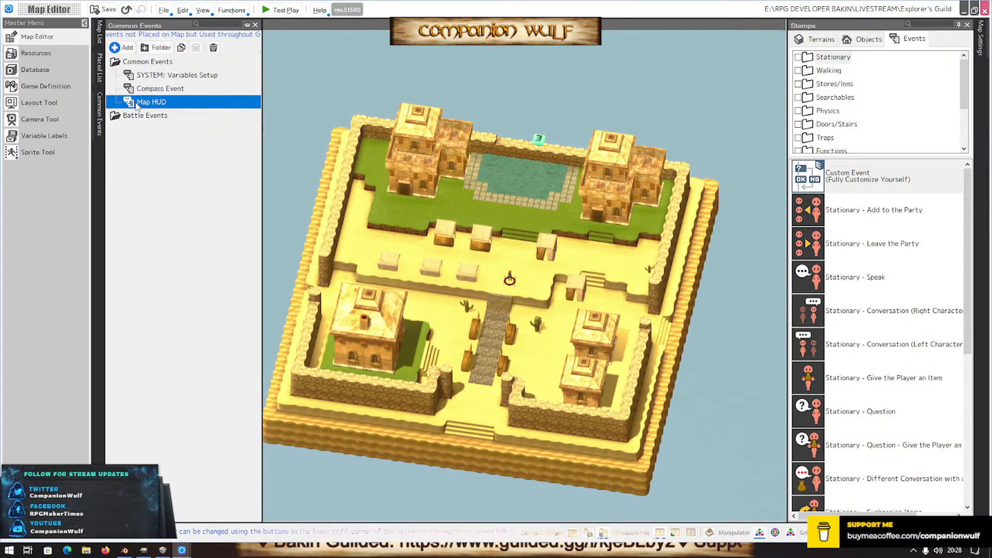
{"action": "double_click", "coordinate": [137, 103]}
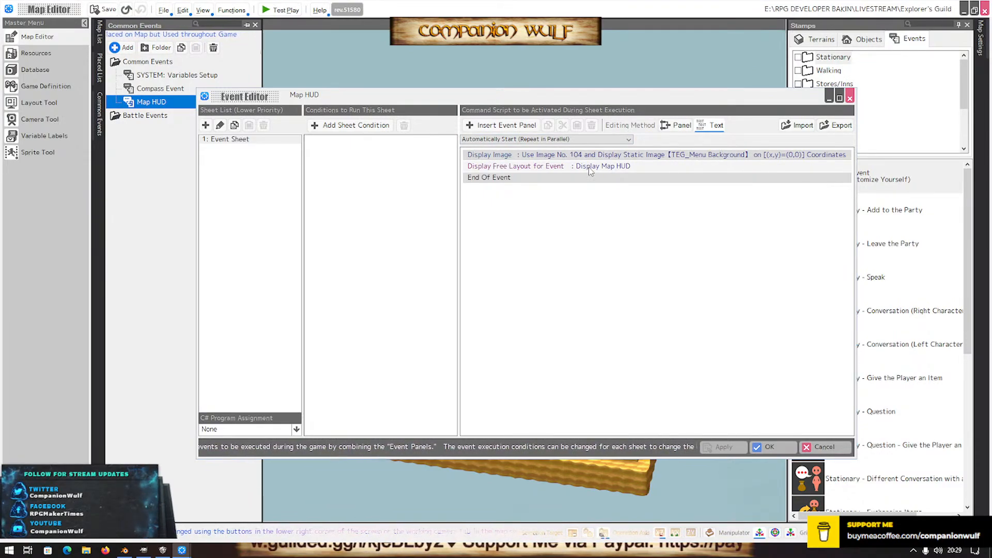
{"action": "left_click", "coordinate": [786, 452]}
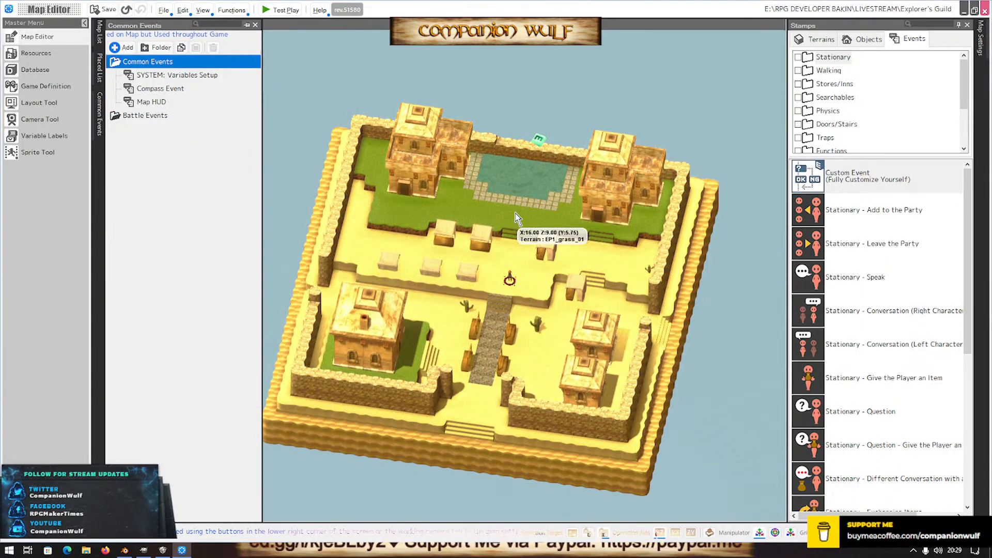
Delete the Display Free Layout for Event command from the Upper Market map's placed event and check the HUD in a test play
{"action": "double_click", "coordinate": [557, 164]}
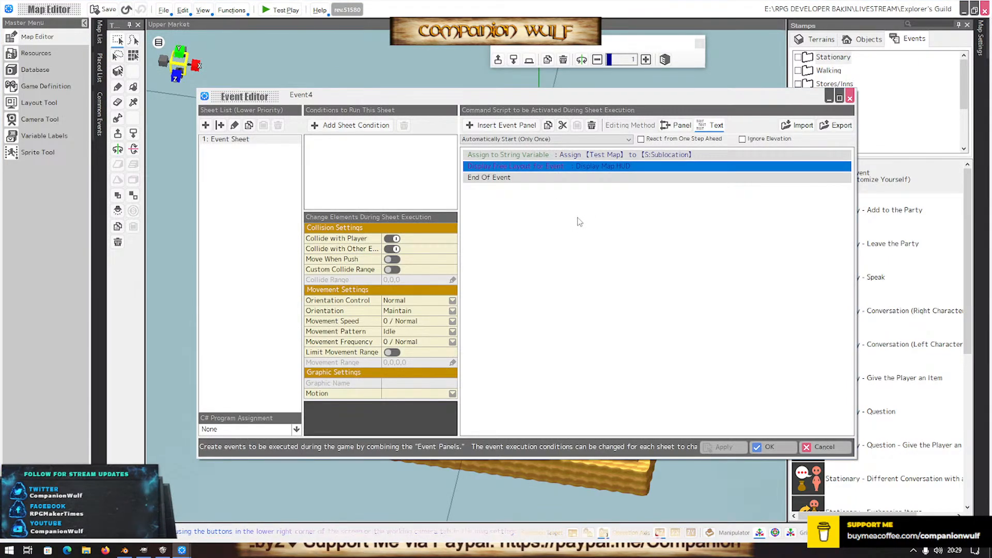
{"action": "left_click", "coordinate": [592, 125]}
{"action": "left_click", "coordinate": [769, 447]}
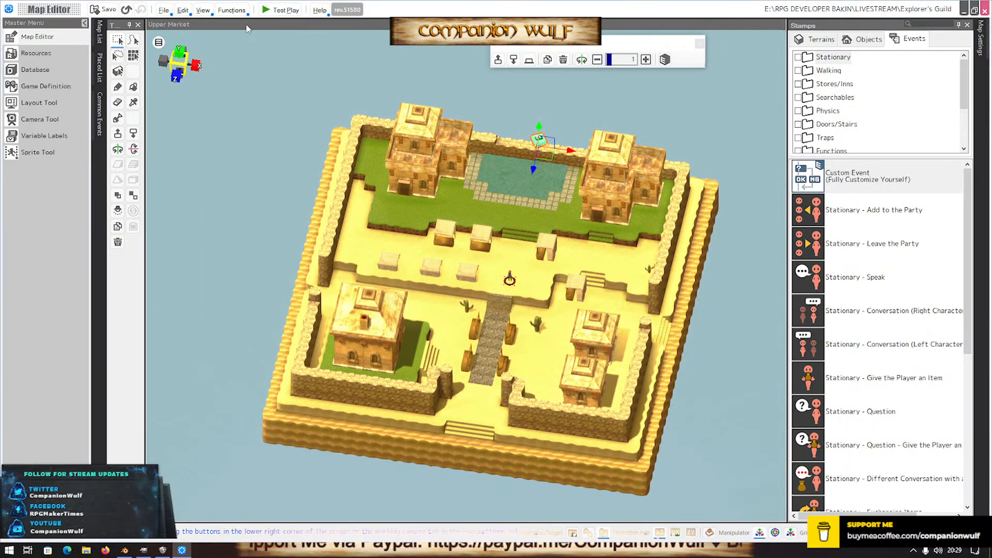
{"action": "left_click", "coordinate": [280, 9]}
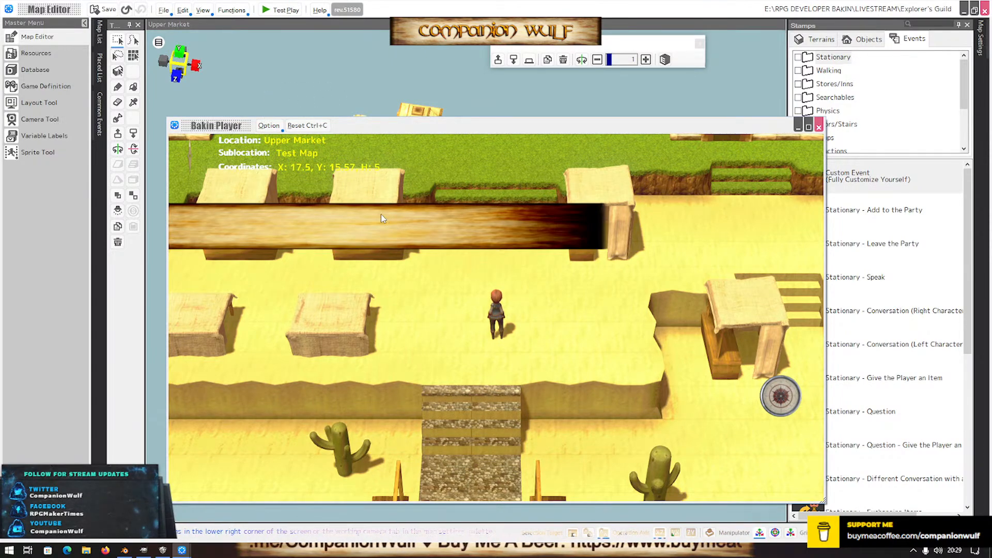
{"action": "left_click", "coordinate": [819, 126]}
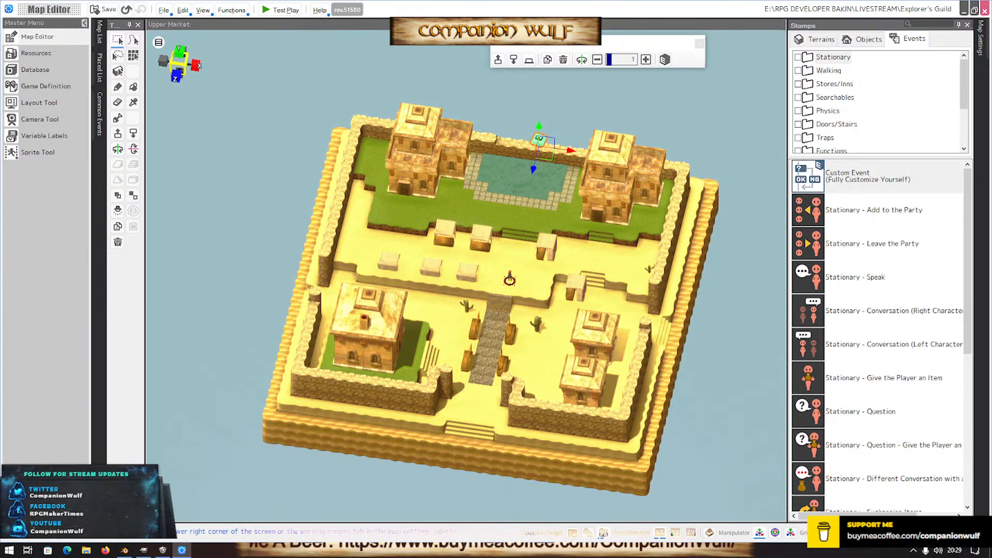
Launch LibreOffice from the desktop, answer its security alert, and return to the RPG Developer Bakin map editor
{"action": "left_click", "coordinate": [964, 11]}
{"action": "left_click", "coordinate": [933, 9]}
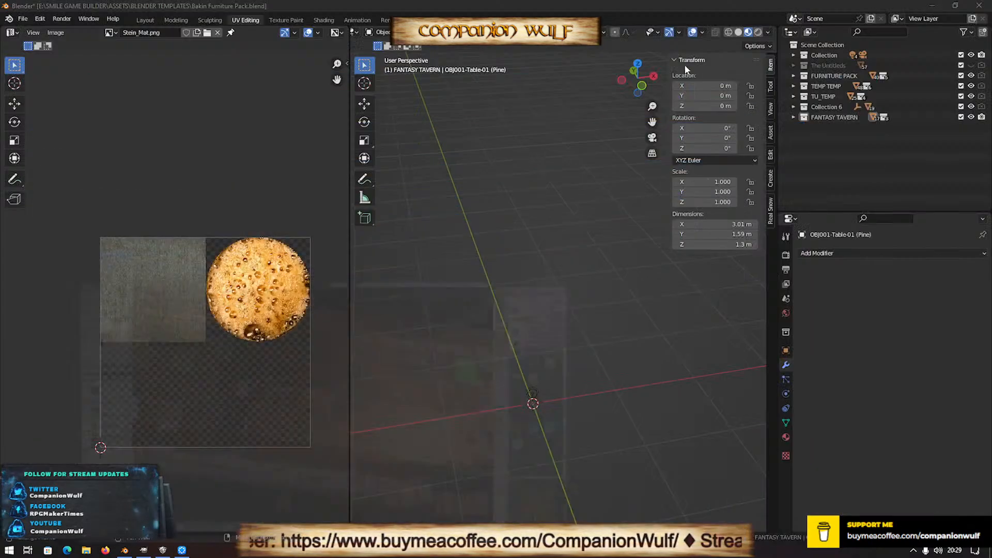
{"action": "left_click", "coordinate": [933, 4]}
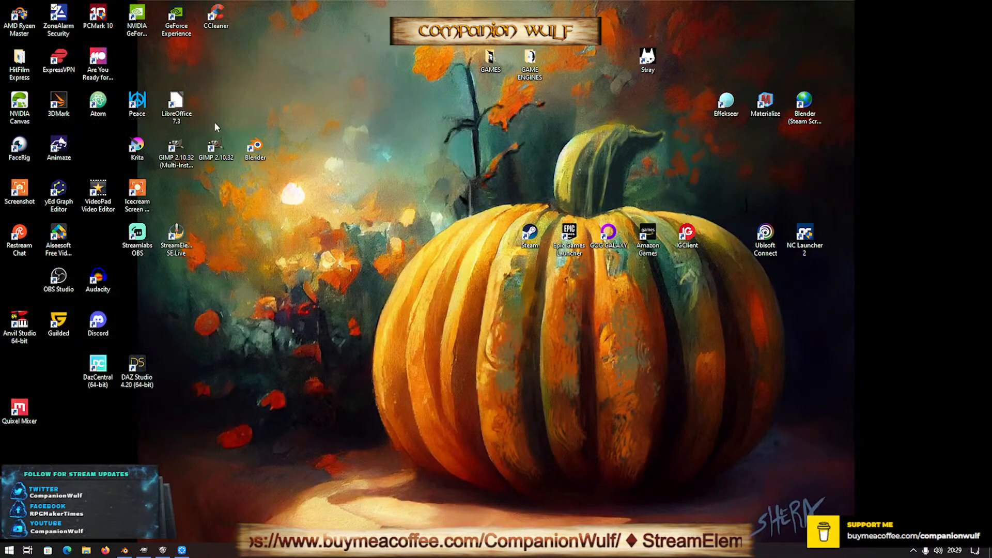
{"action": "double_click", "coordinate": [176, 103]}
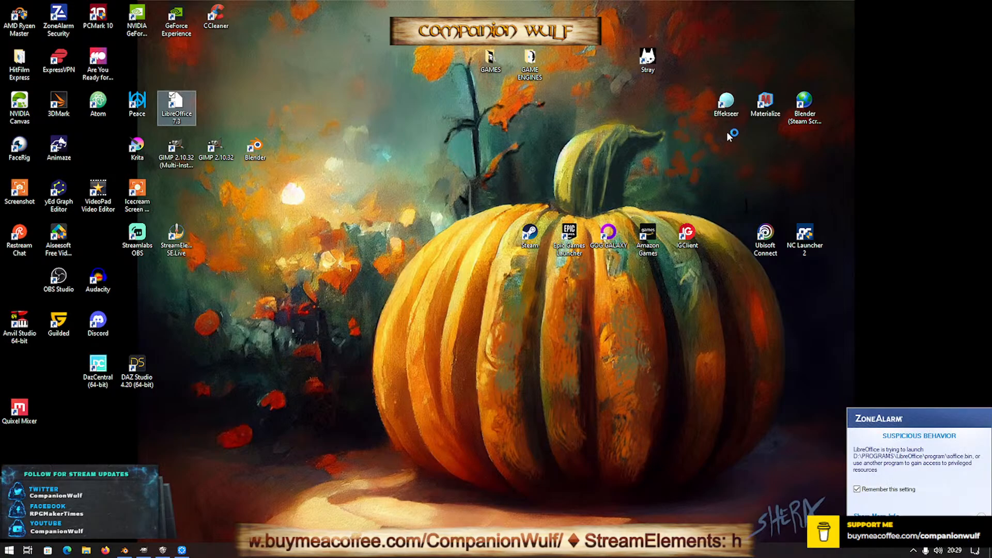
{"action": "left_click", "coordinate": [907, 533]}
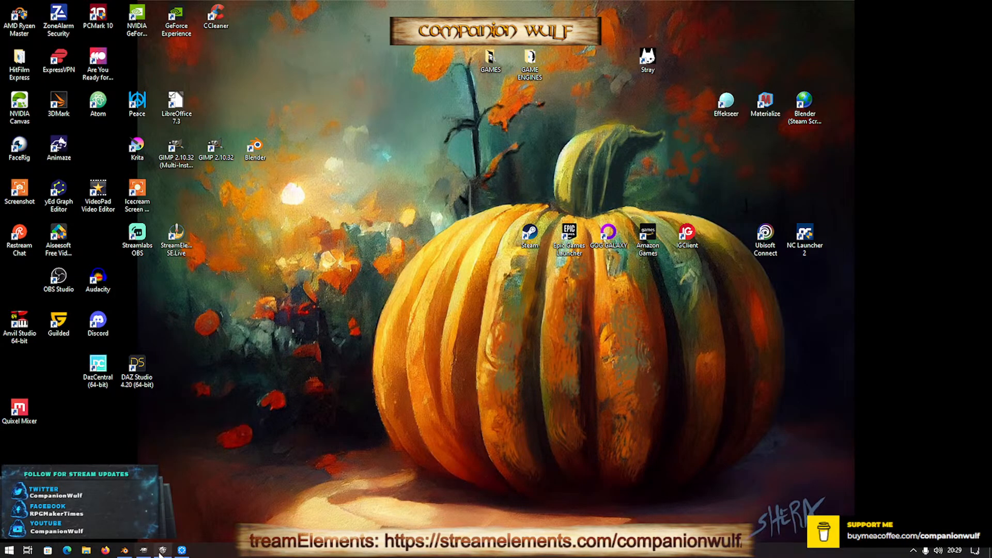
{"action": "left_click", "coordinate": [182, 550]}
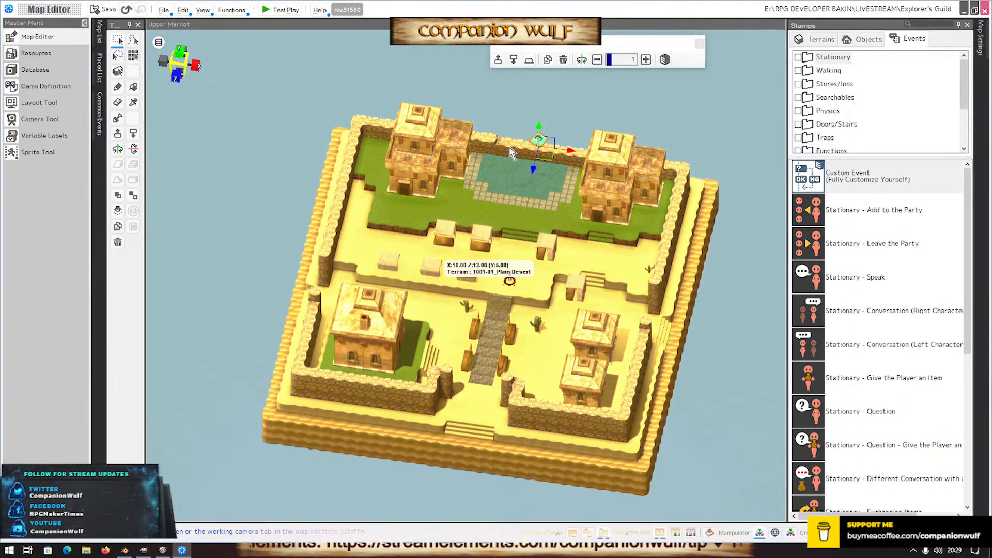
Set the menu background's X magnification to 150% in the Map HUD event's Display Image command and accept the event
{"action": "left_click", "coordinate": [100, 114]}
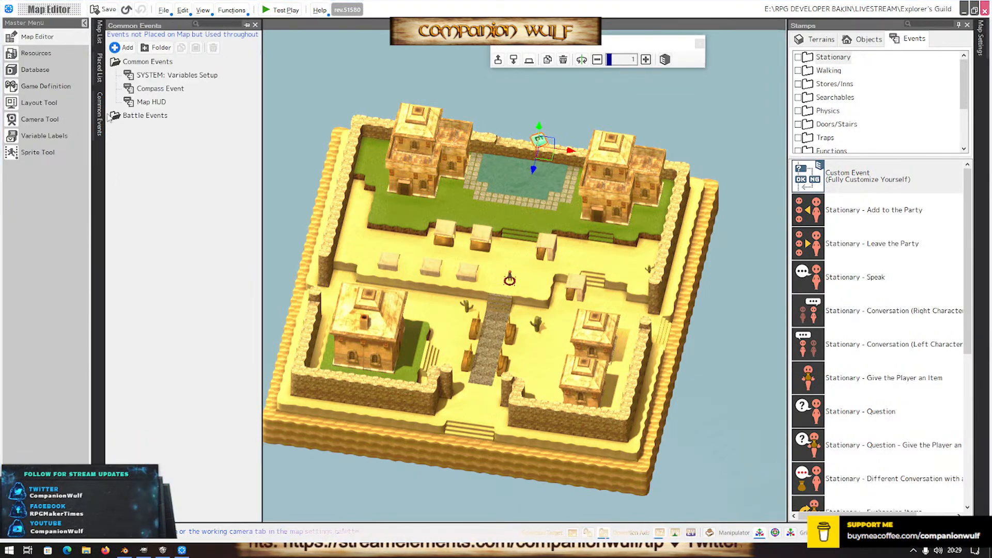
{"action": "left_click", "coordinate": [147, 103]}
{"action": "double_click", "coordinate": [148, 102]}
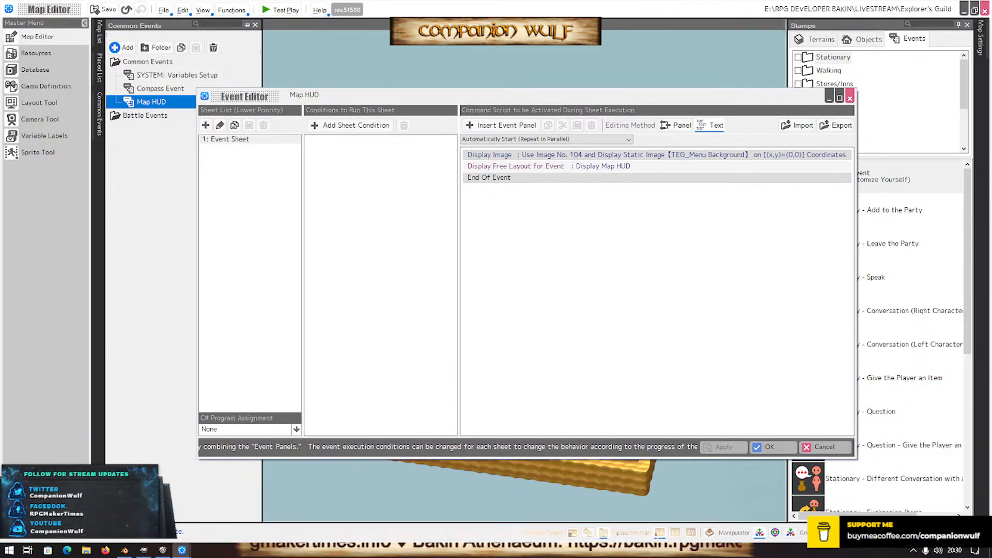
{"action": "double_click", "coordinate": [581, 155]}
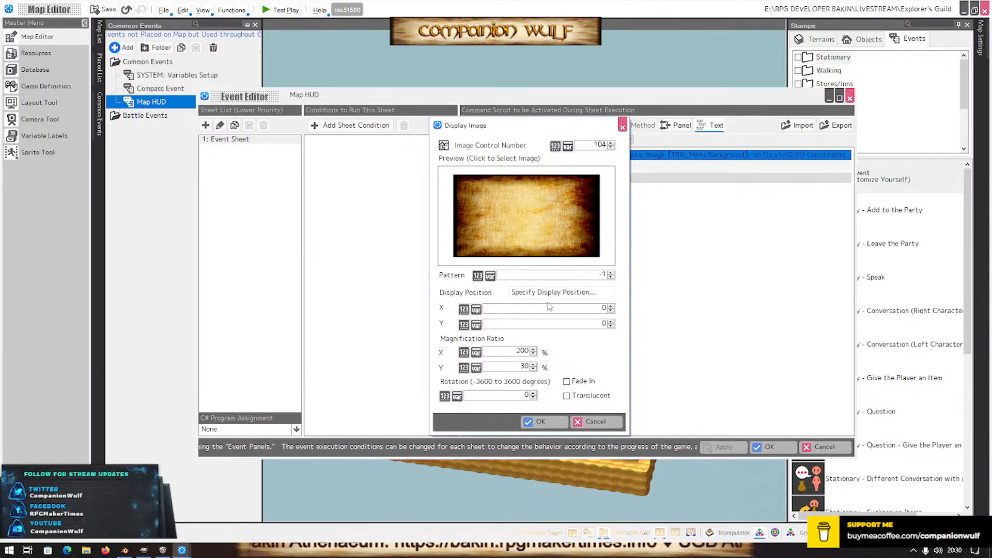
{"action": "left_click_drag", "start_coordinate": [516, 352], "coordinate": [525, 353]}
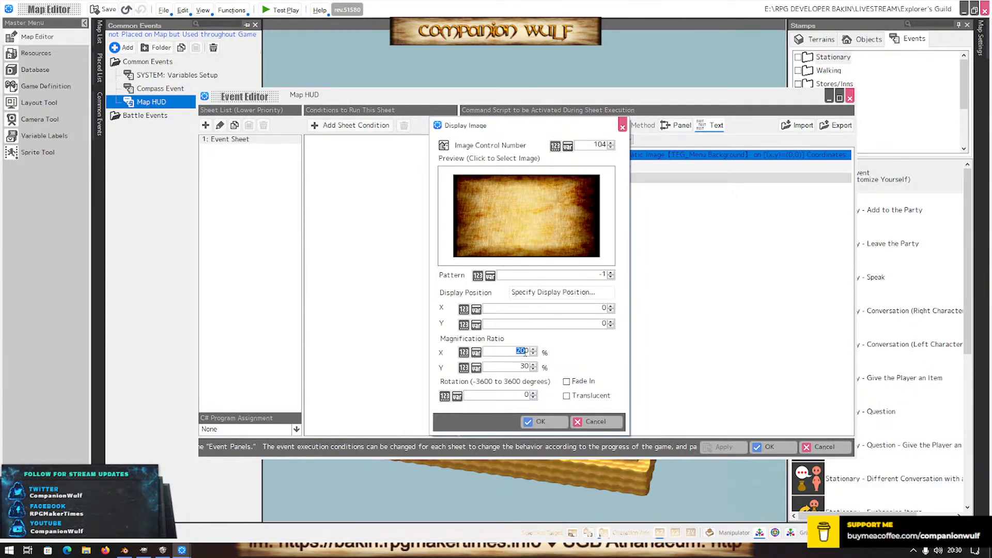
{"action": "type", "text": "150"}
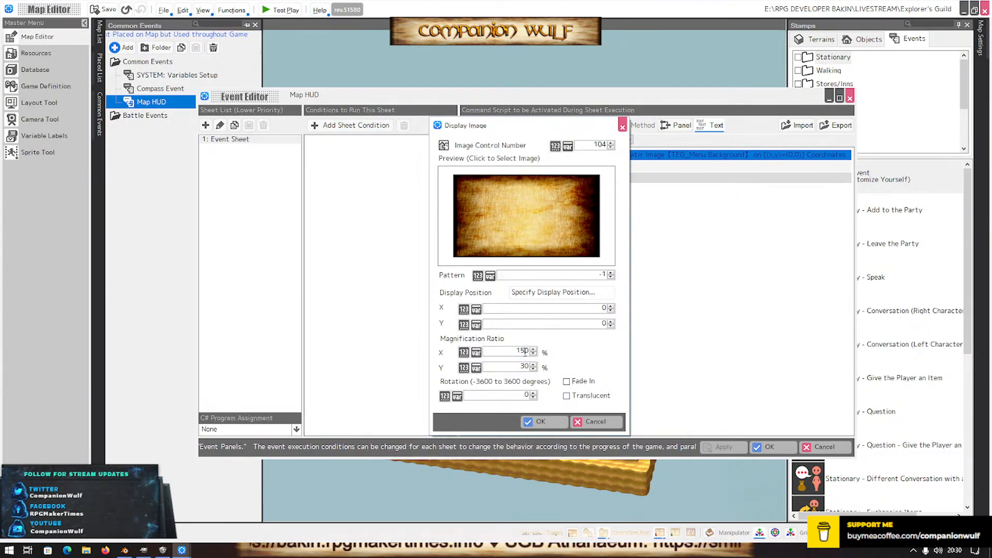
{"action": "key", "text": "Return"}
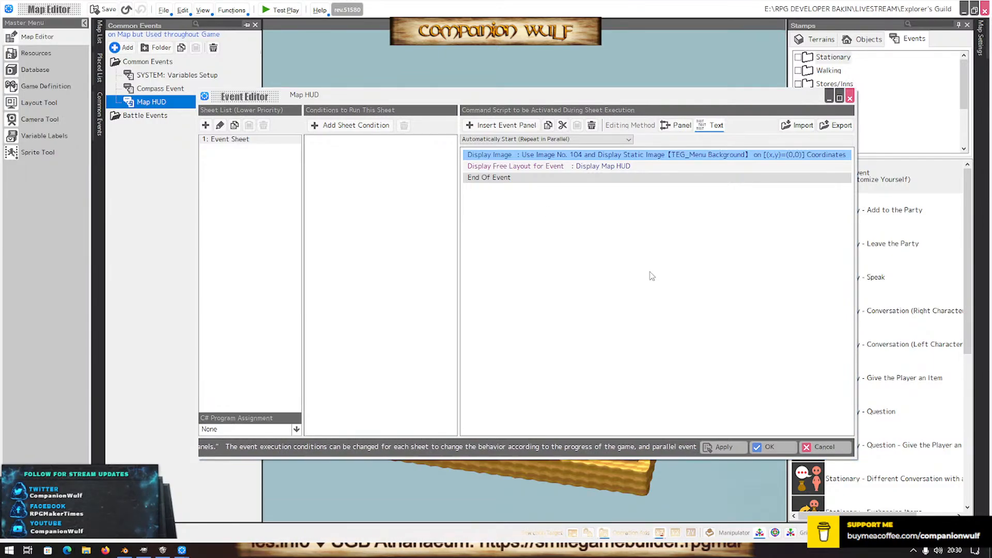
{"action": "left_click", "coordinate": [757, 446]}
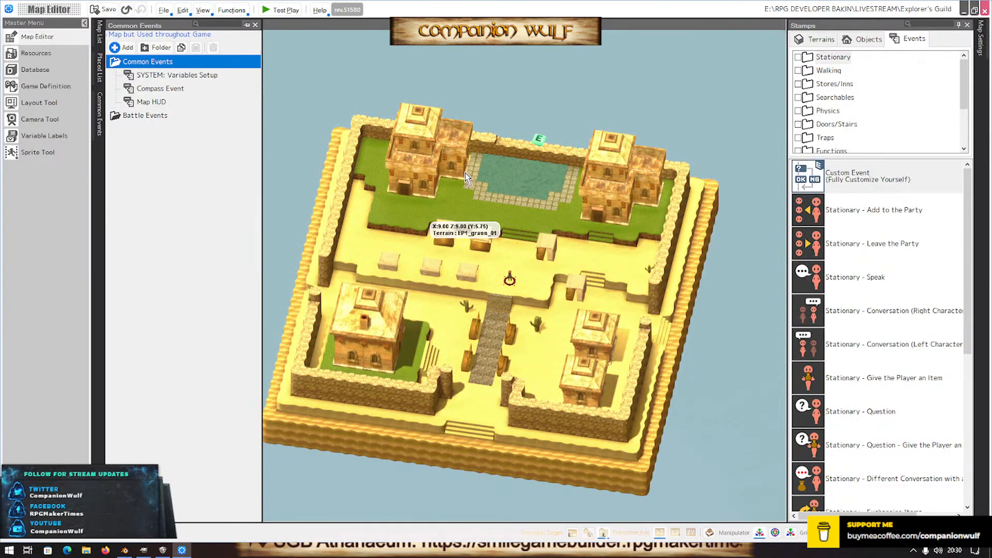
Check the menu background's scale in a test play and review the Upper Market map's placed event without editing it
{"action": "left_click", "coordinate": [279, 10]}
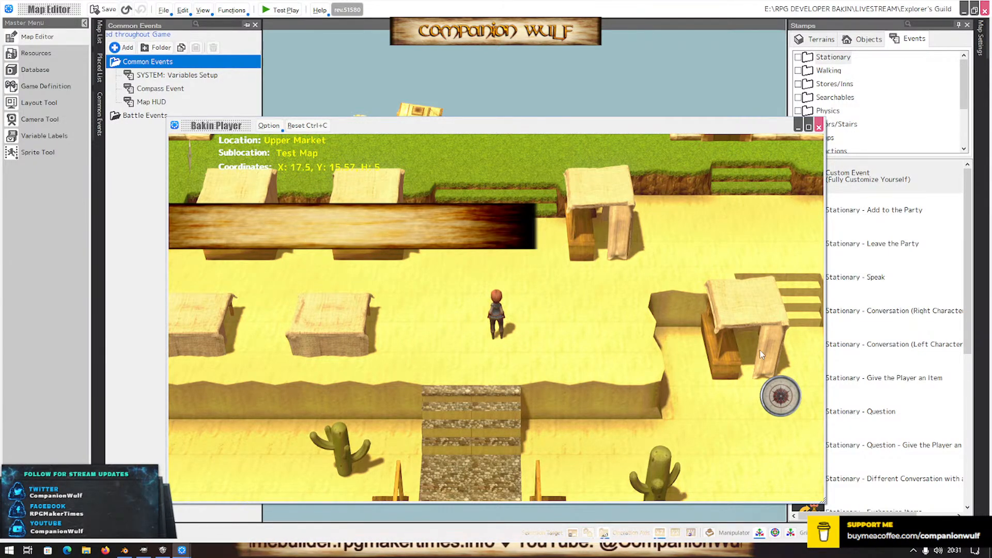
{"action": "left_click", "coordinate": [818, 126]}
{"action": "left_click", "coordinate": [539, 138]}
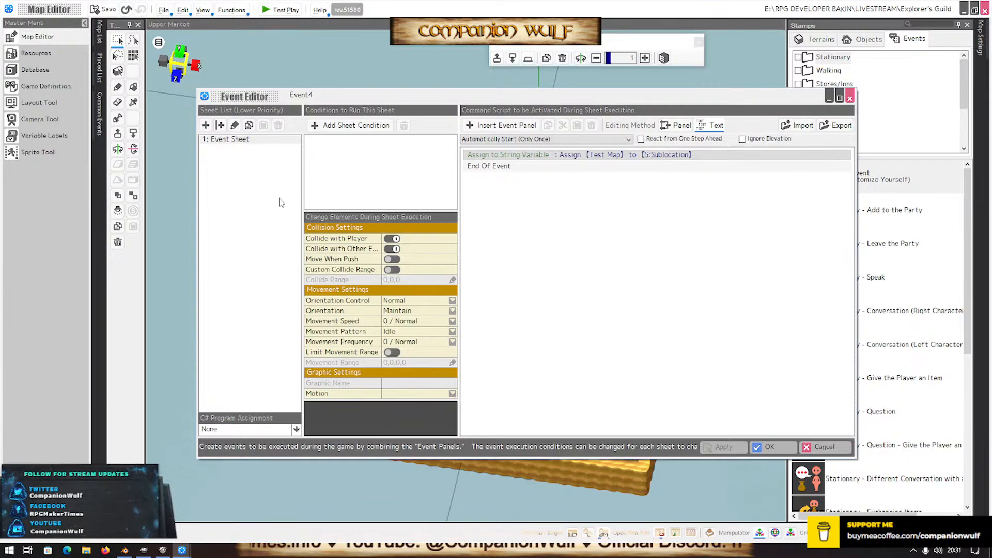
{"action": "left_click", "coordinate": [825, 448]}
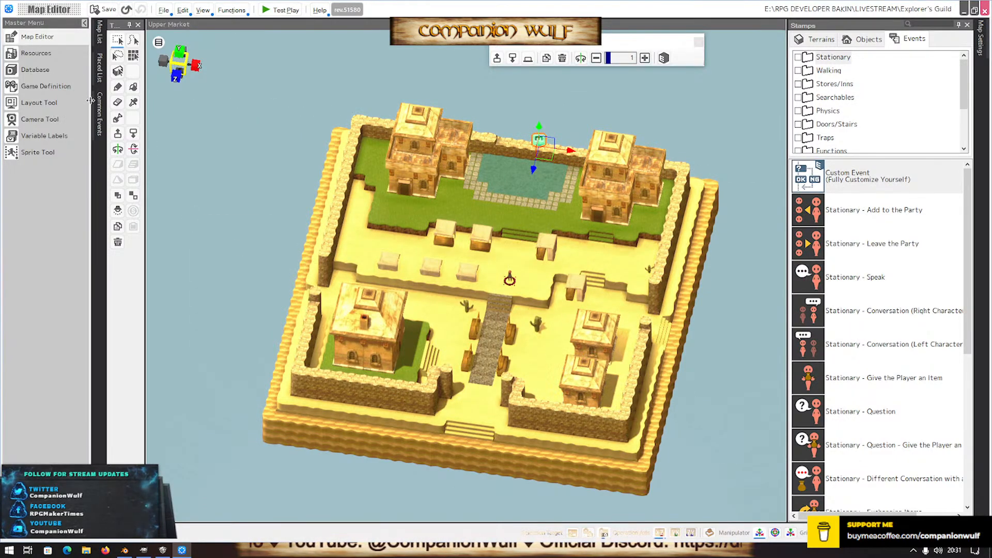
Pin the Common Events list open beside the map and open the Map HUD event for editing
{"action": "mouse_move", "coordinate": [100, 113]}
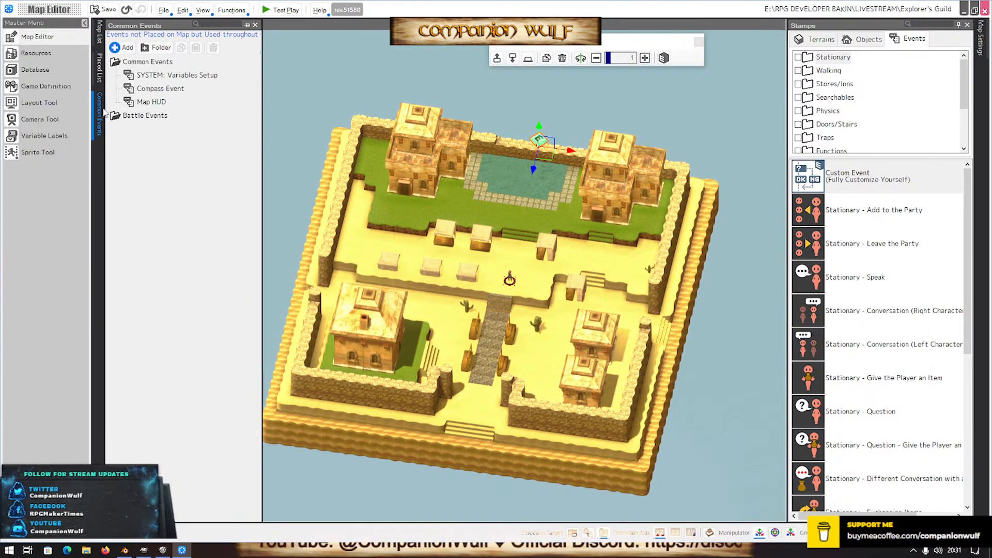
{"action": "left_click", "coordinate": [247, 25]}
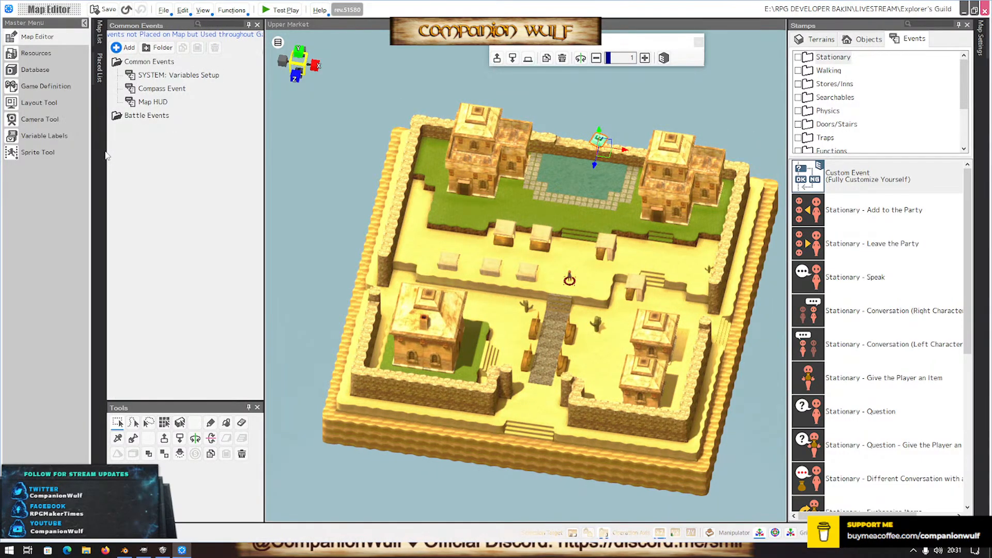
{"action": "left_click", "coordinate": [150, 103]}
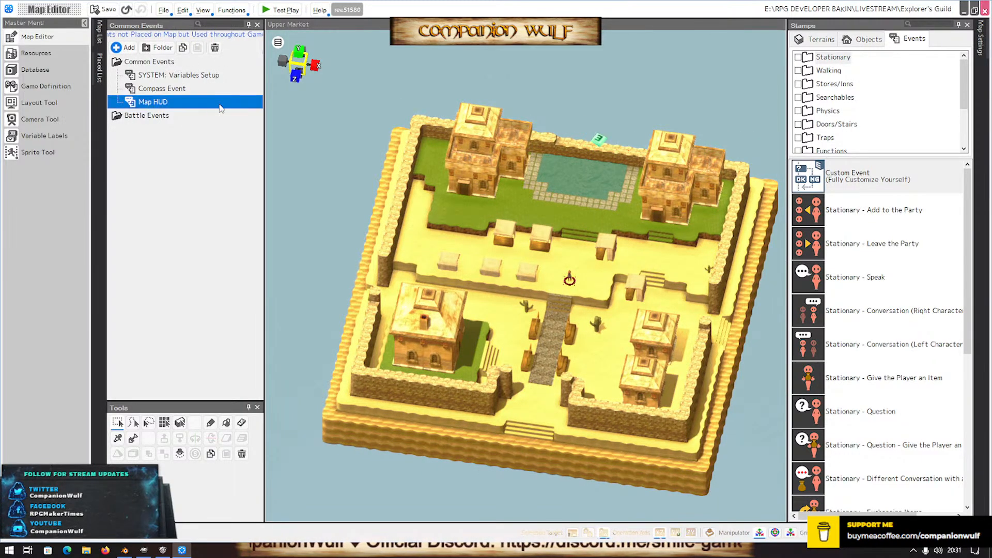
{"action": "double_click", "coordinate": [226, 106]}
Reposition the menu background to about X 272, Y 148 with 90% X magnification, accept the event, and check it in a test play
{"action": "left_click", "coordinate": [529, 155]}
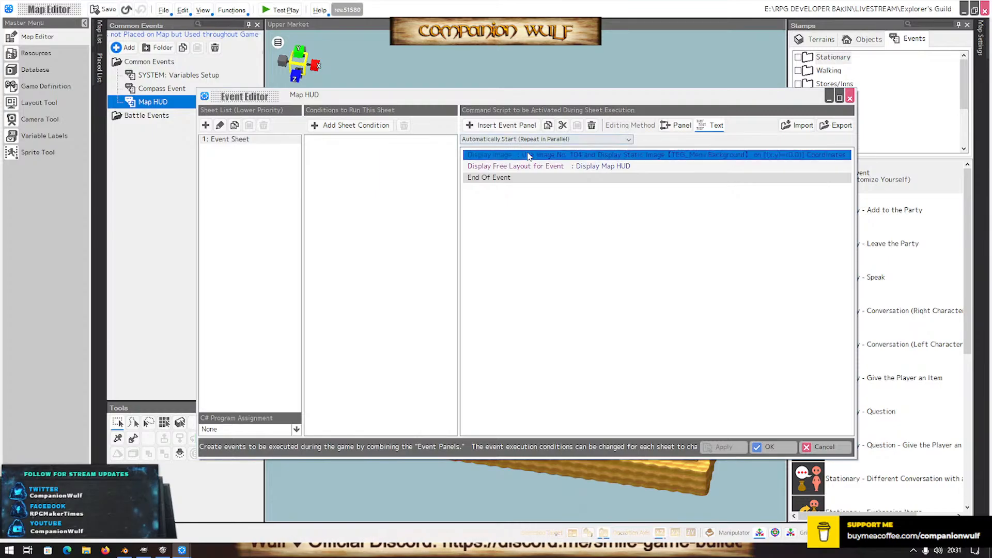
{"action": "double_click", "coordinate": [549, 157]}
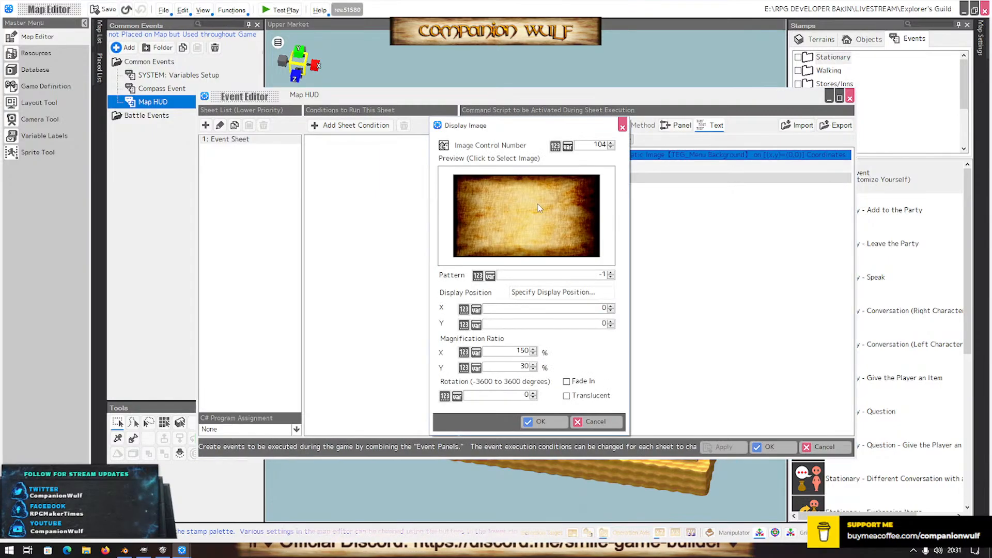
{"action": "left_click", "coordinate": [552, 299]}
{"action": "left_click_drag", "start_coordinate": [387, 225], "coordinate": [458, 264]}
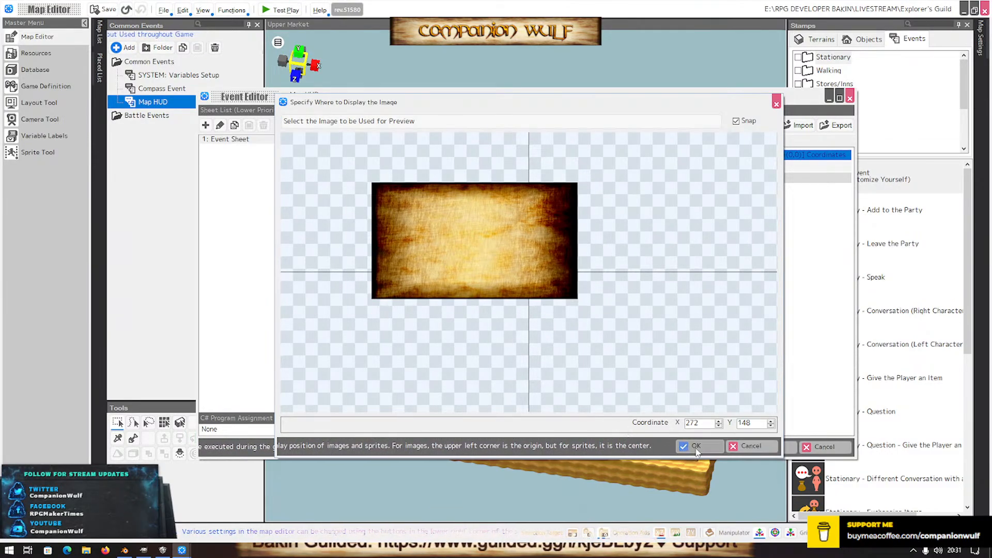
{"action": "left_click", "coordinate": [695, 447]}
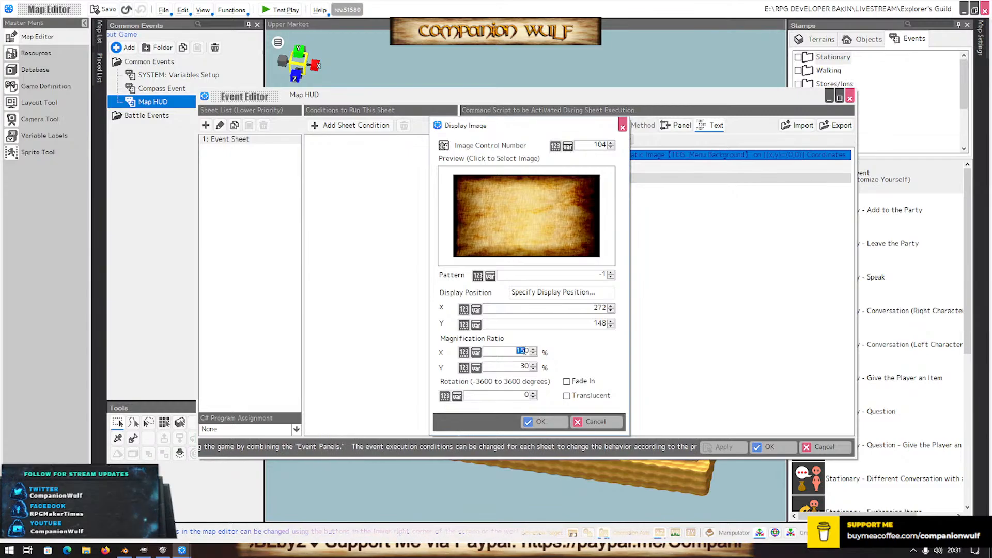
{"action": "left_click", "coordinate": [540, 421]}
{"action": "left_click", "coordinate": [770, 447]}
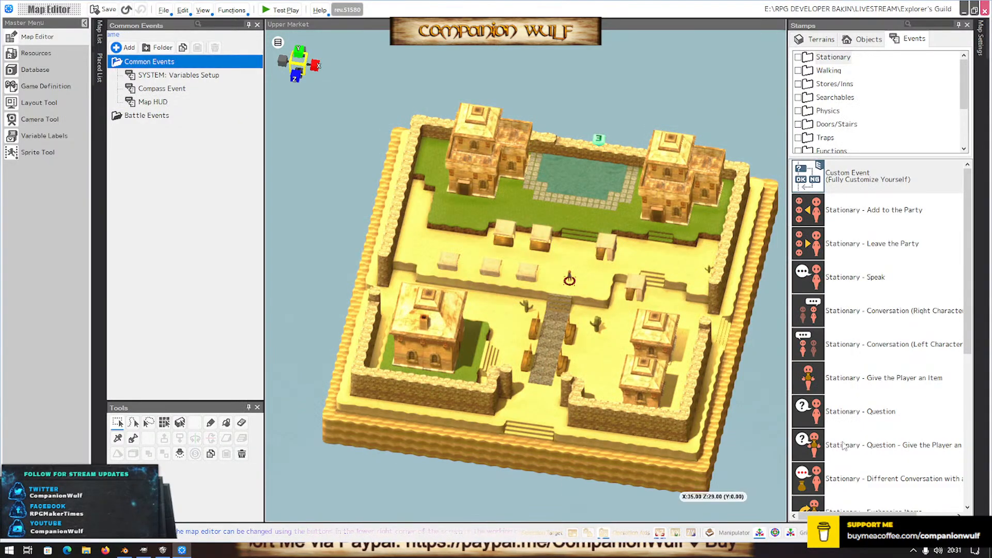
{"action": "left_click", "coordinate": [269, 7]}
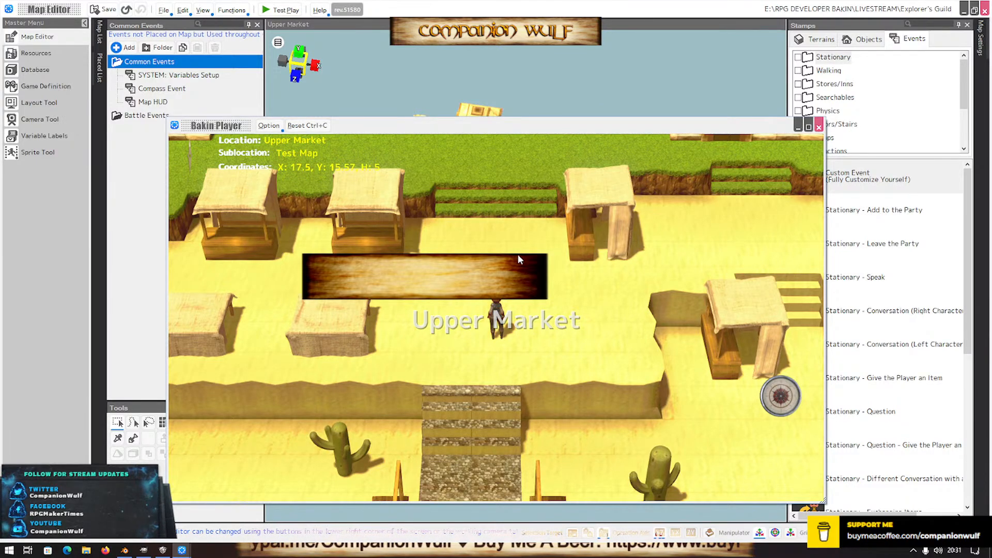
{"action": "left_click", "coordinate": [820, 126]}
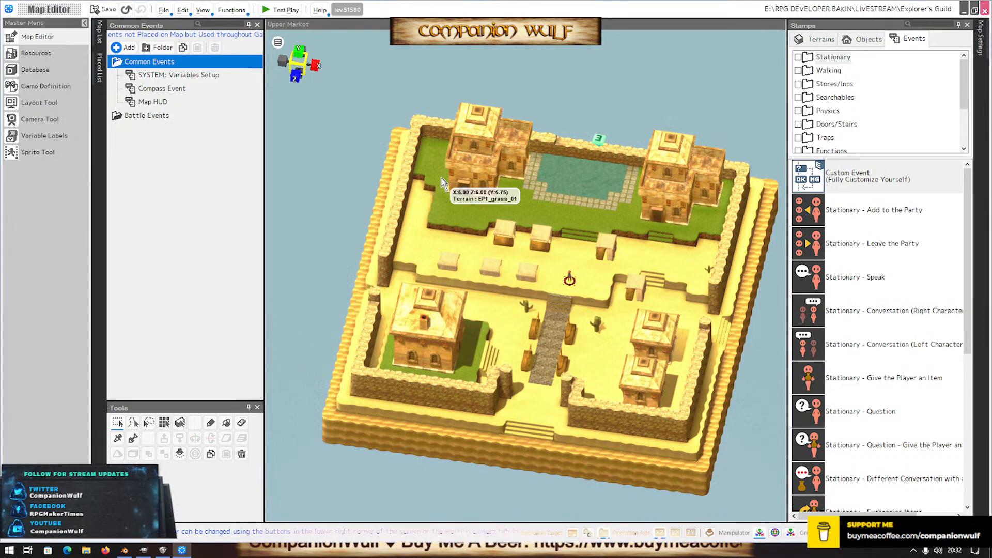
Move the Map HUD event's menu background to about X -48, Y -30, accept the event, and check it in a test play
{"action": "left_click", "coordinate": [148, 102]}
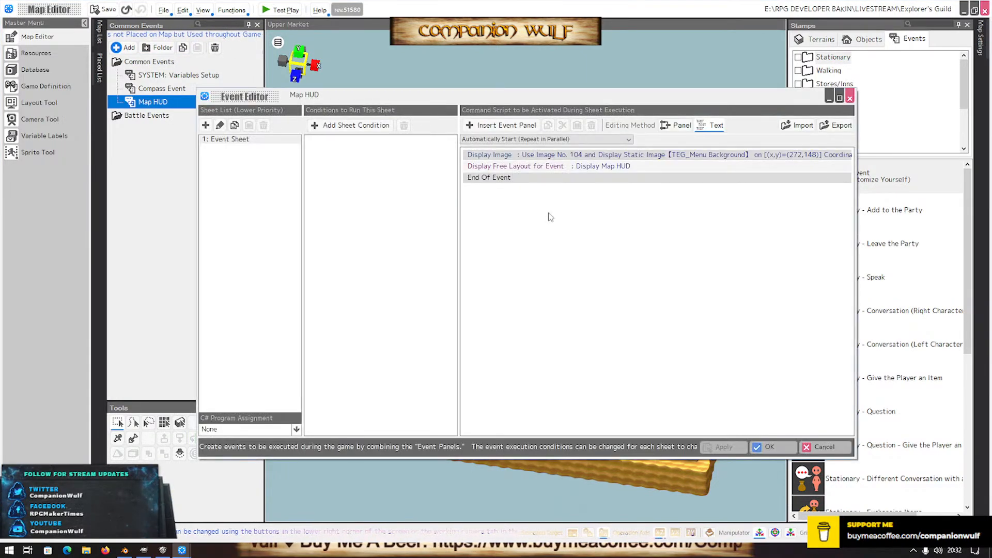
{"action": "double_click", "coordinate": [563, 156]}
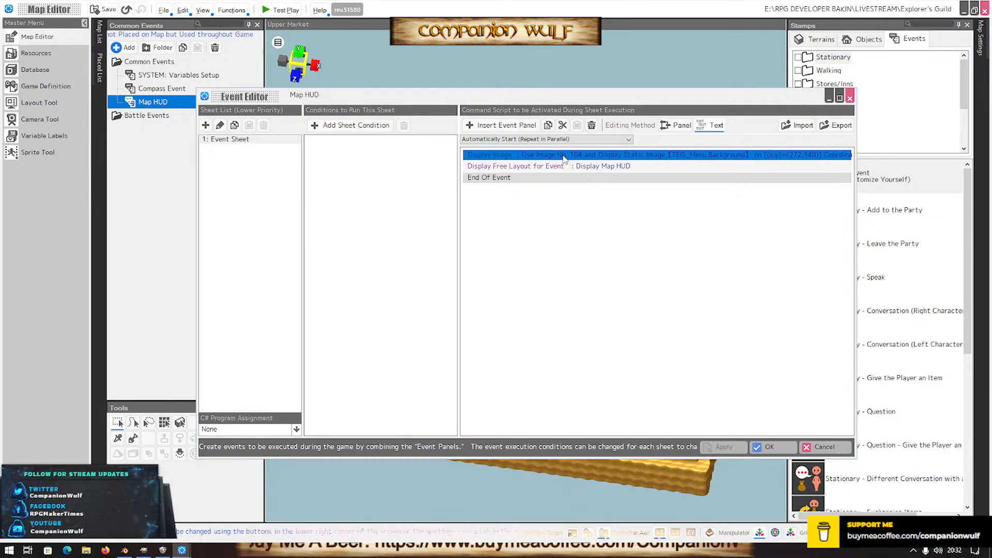
{"action": "left_click", "coordinate": [554, 292]}
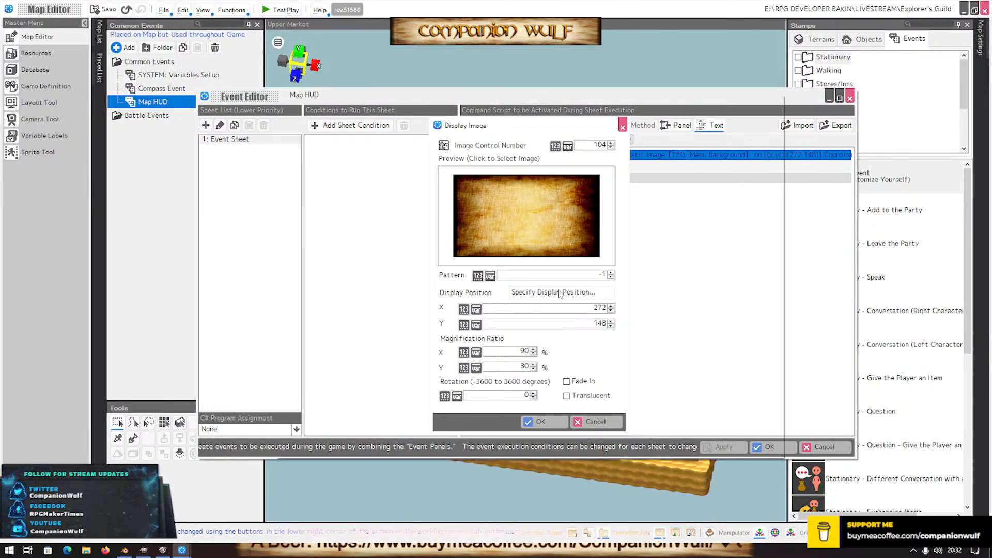
{"action": "left_click_drag", "start_coordinate": [439, 235], "coordinate": [380, 203]}
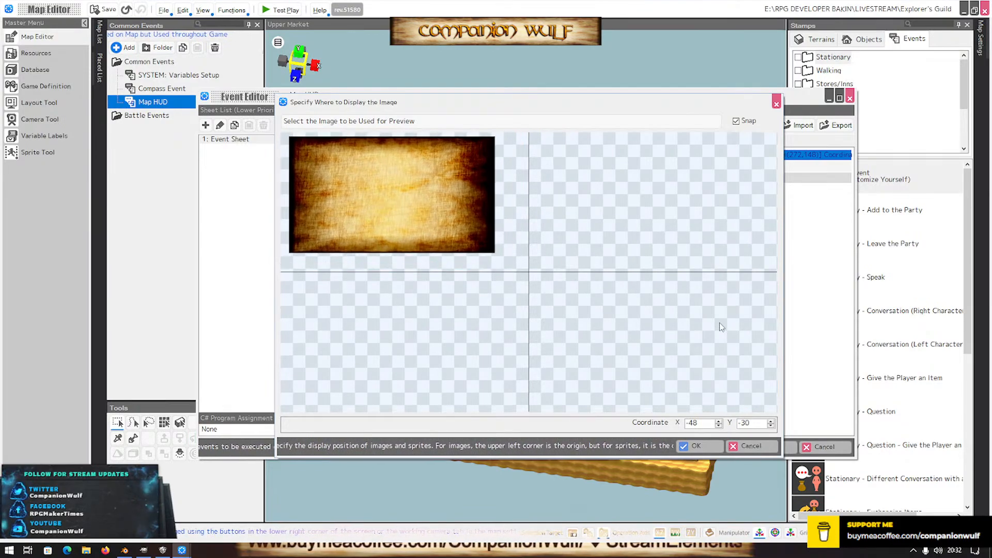
{"action": "left_click", "coordinate": [696, 446]}
{"action": "left_click", "coordinate": [540, 422]}
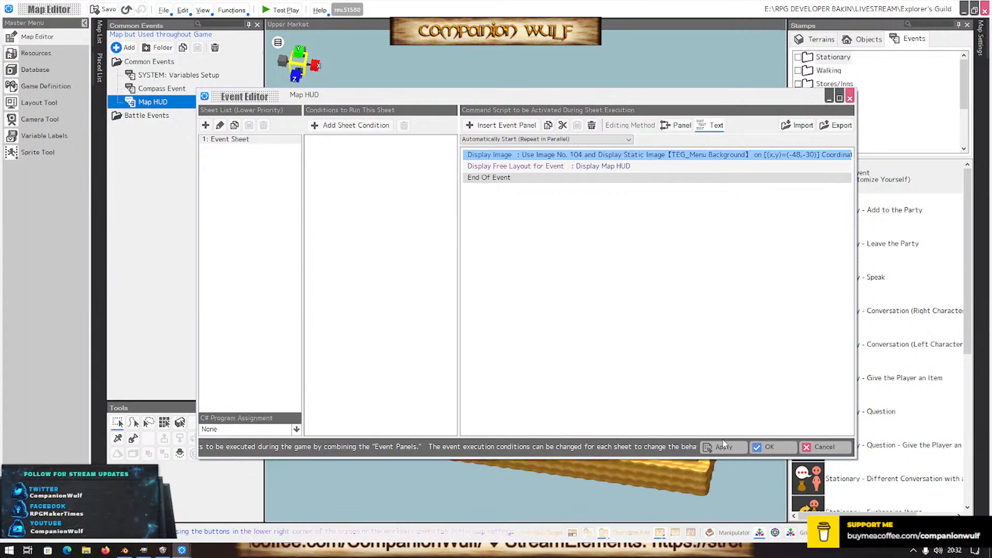
{"action": "left_click", "coordinate": [756, 448]}
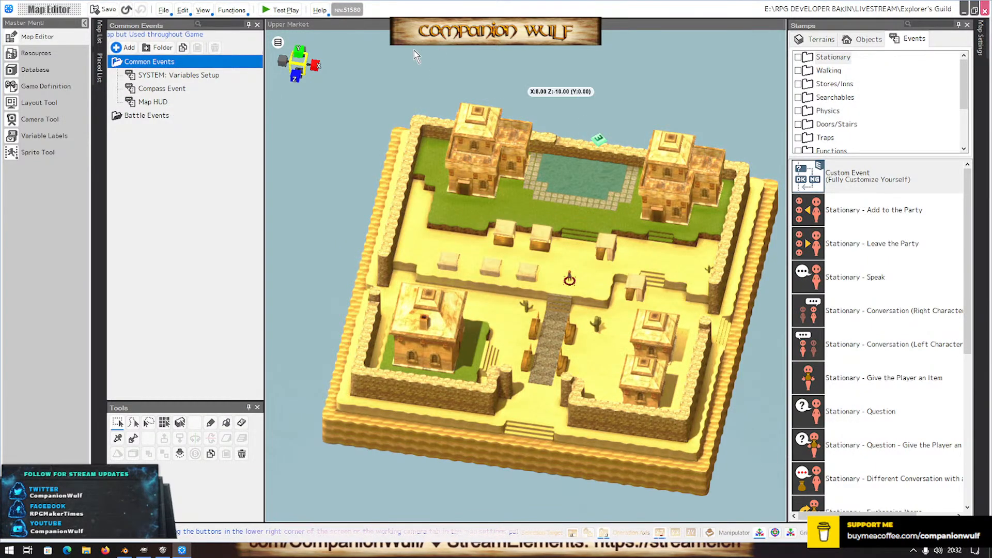
{"action": "left_click", "coordinate": [280, 11]}
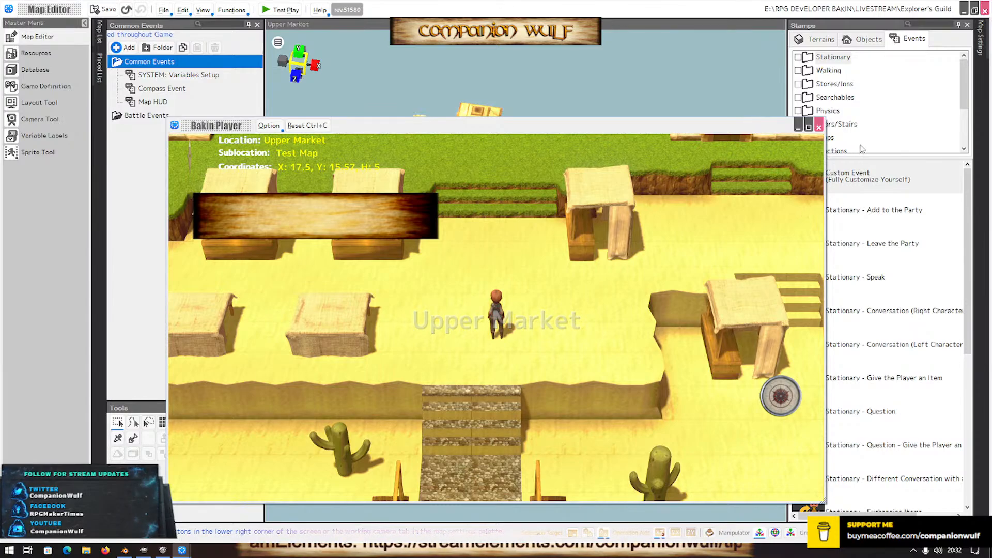
{"action": "left_click", "coordinate": [819, 127]}
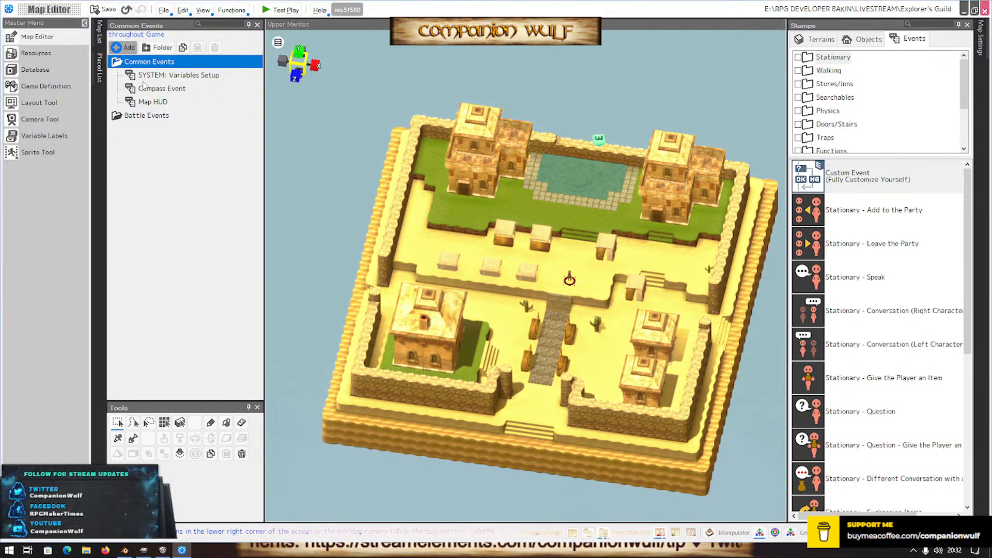
Delete the Compass Event from the common events
{"action": "left_click", "coordinate": [158, 89]}
{"action": "left_click", "coordinate": [215, 48]}
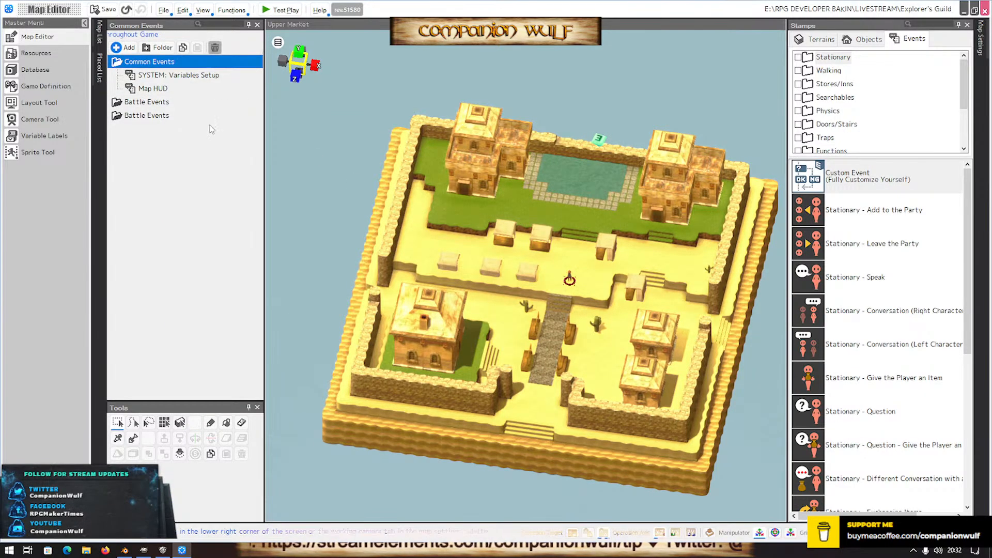
Move the Map HUD event's menu background to about X -102, Y -232, accept the event, and check it in a test play
{"action": "left_click", "coordinate": [148, 90]}
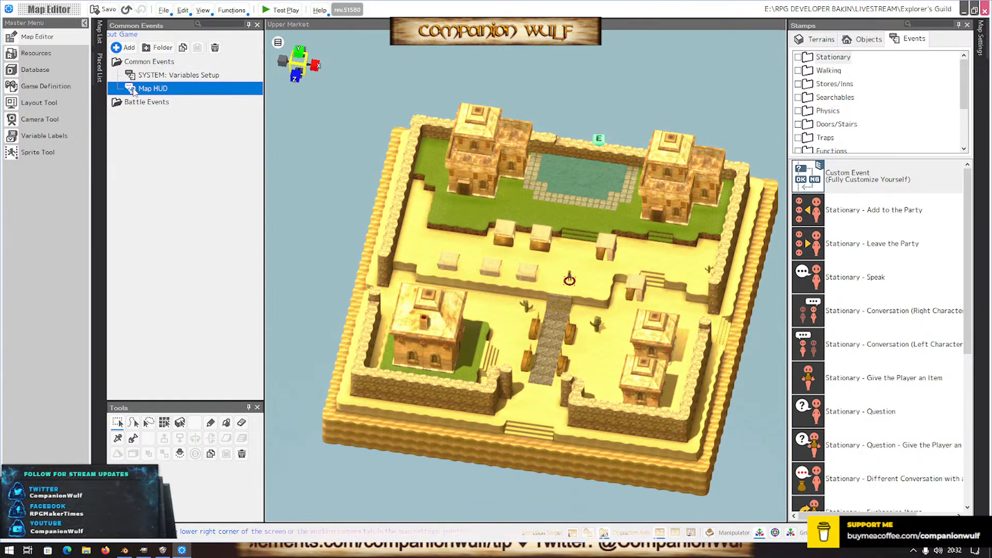
{"action": "double_click", "coordinate": [134, 91]}
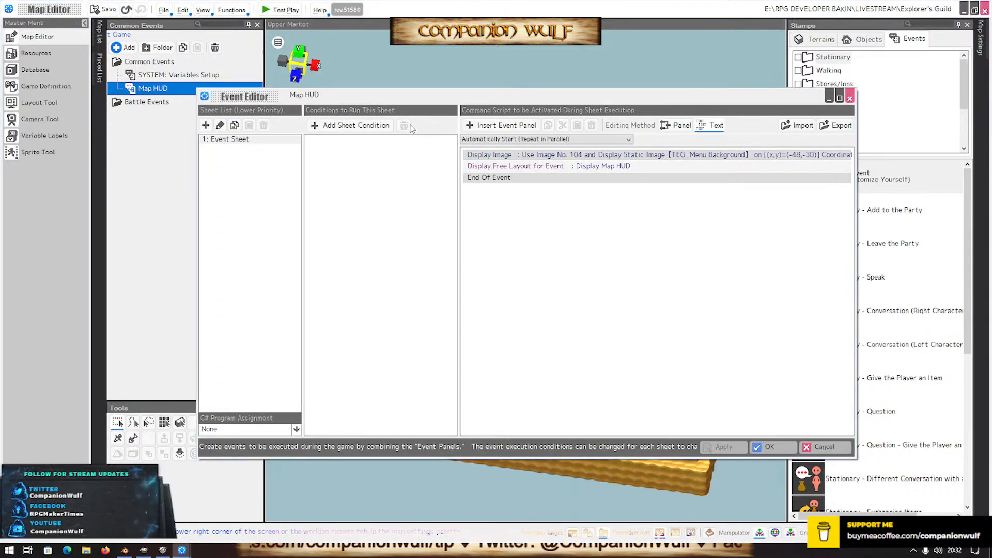
{"action": "left_click", "coordinate": [575, 156]}
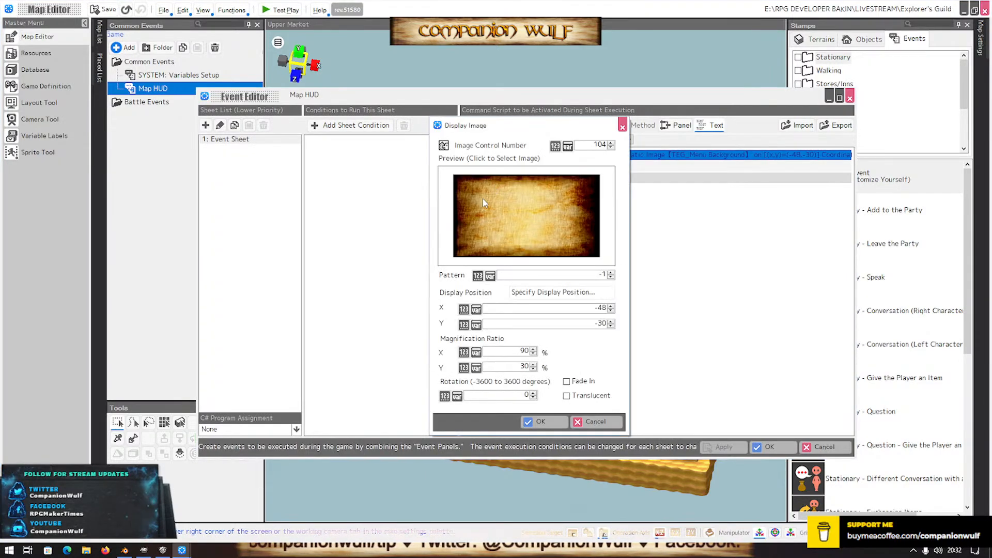
{"action": "left_click", "coordinate": [563, 293]}
{"action": "left_click_drag", "start_coordinate": [424, 268], "coordinate": [360, 180]}
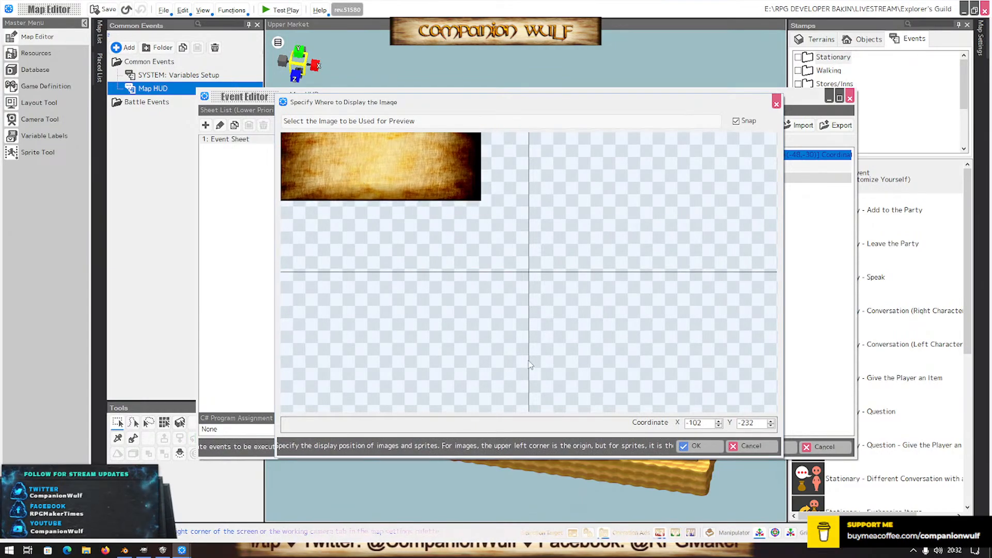
{"action": "left_click", "coordinate": [697, 445]}
{"action": "left_click", "coordinate": [541, 422]}
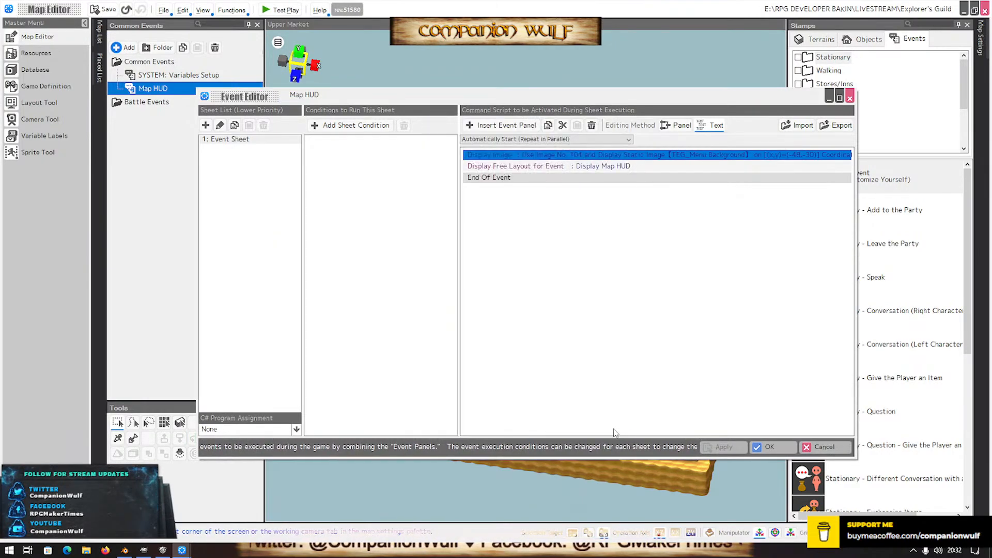
{"action": "left_click", "coordinate": [770, 447]}
{"action": "left_click", "coordinate": [279, 9]}
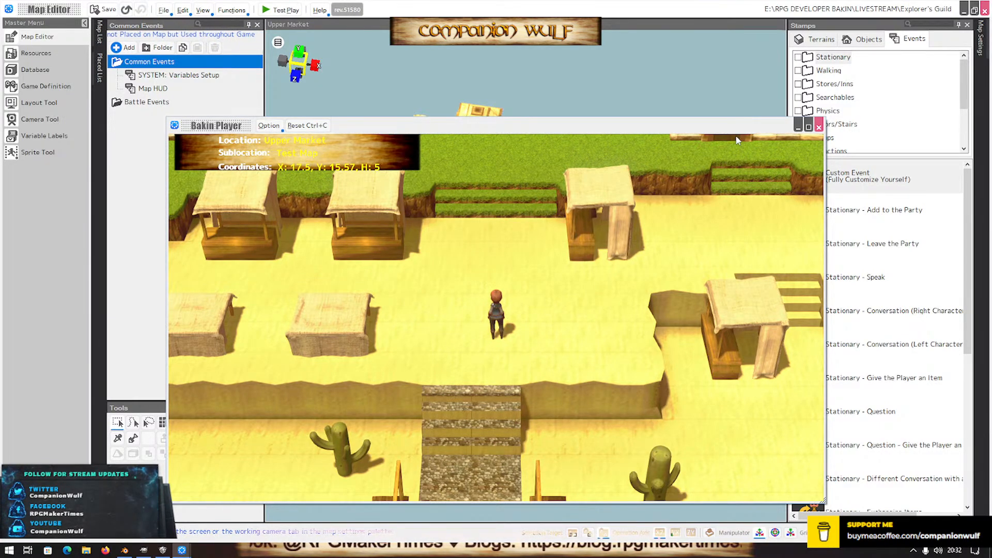
{"action": "left_click", "coordinate": [819, 126]}
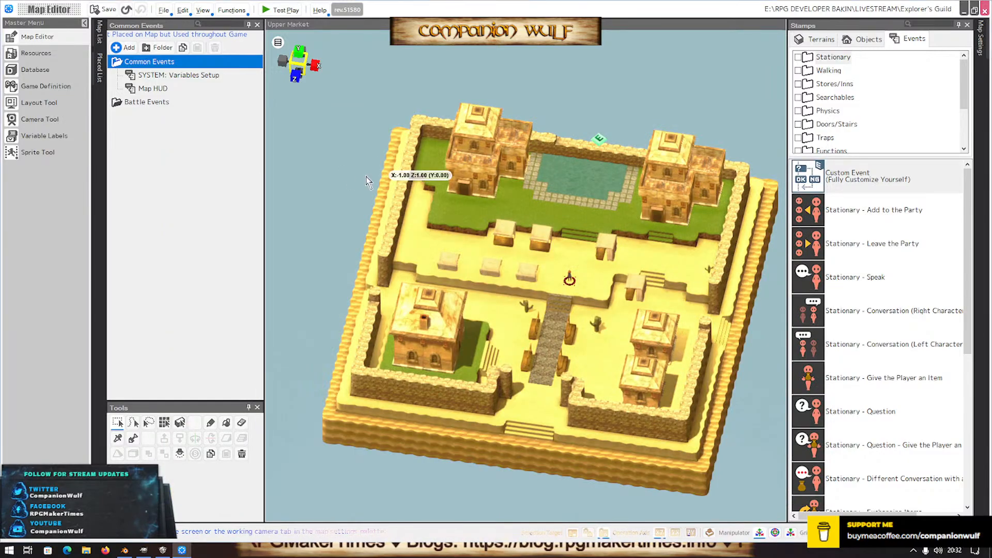
Reposition the menu background to about X -120, Y -198 in the Map HUD event's Display Image command and accept the event
{"action": "left_click", "coordinate": [154, 88]}
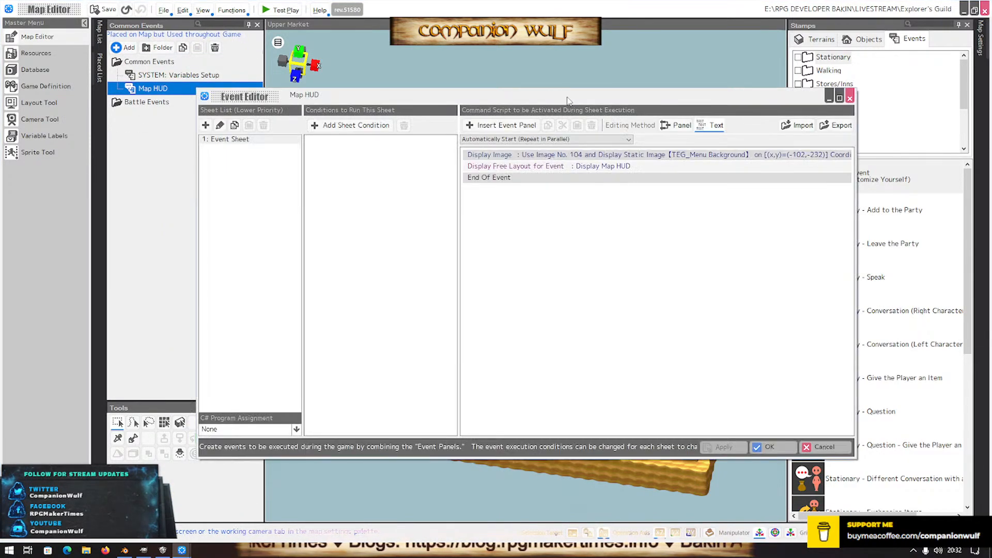
{"action": "left_click", "coordinate": [583, 156]}
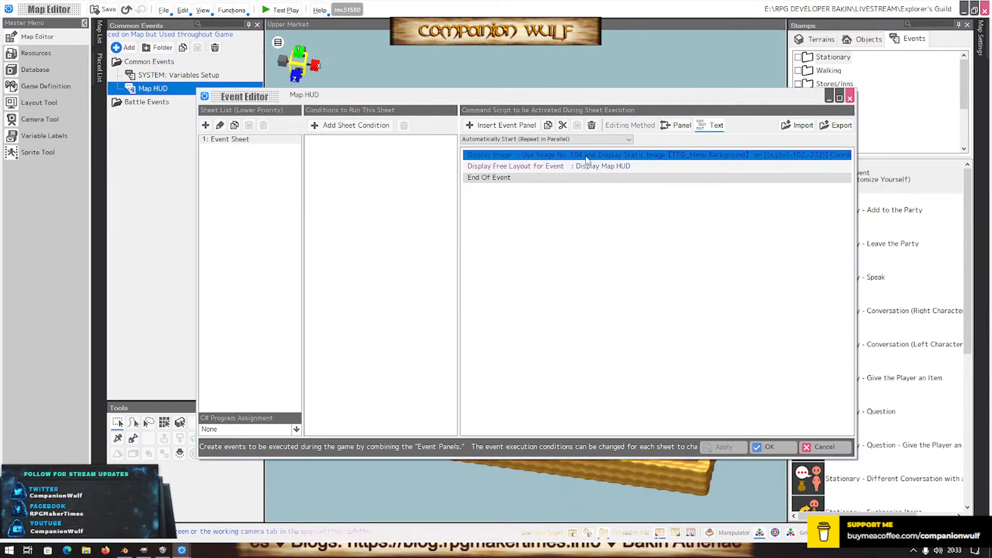
{"action": "double_click", "coordinate": [587, 156]}
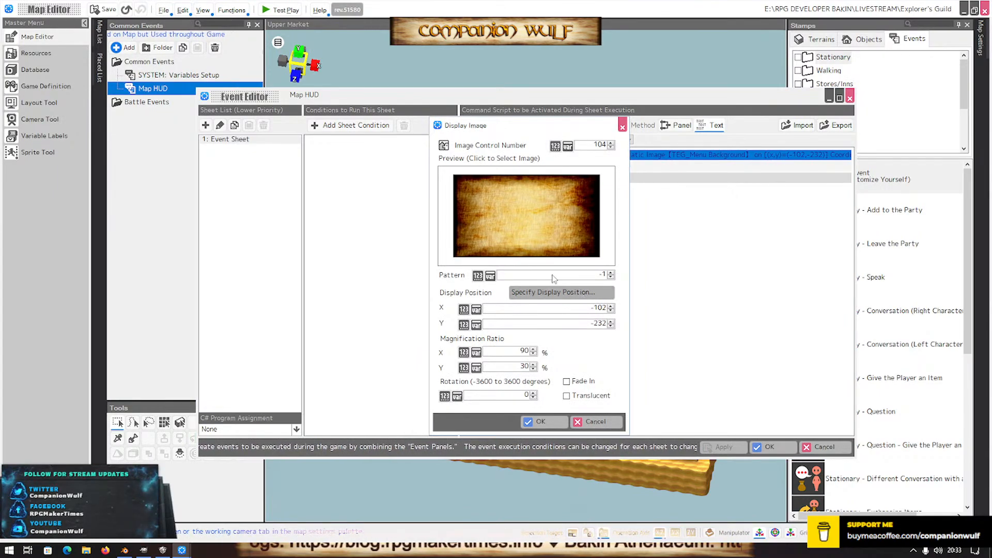
{"action": "left_click", "coordinate": [555, 292]}
{"action": "left_click_drag", "start_coordinate": [417, 188], "coordinate": [414, 201]}
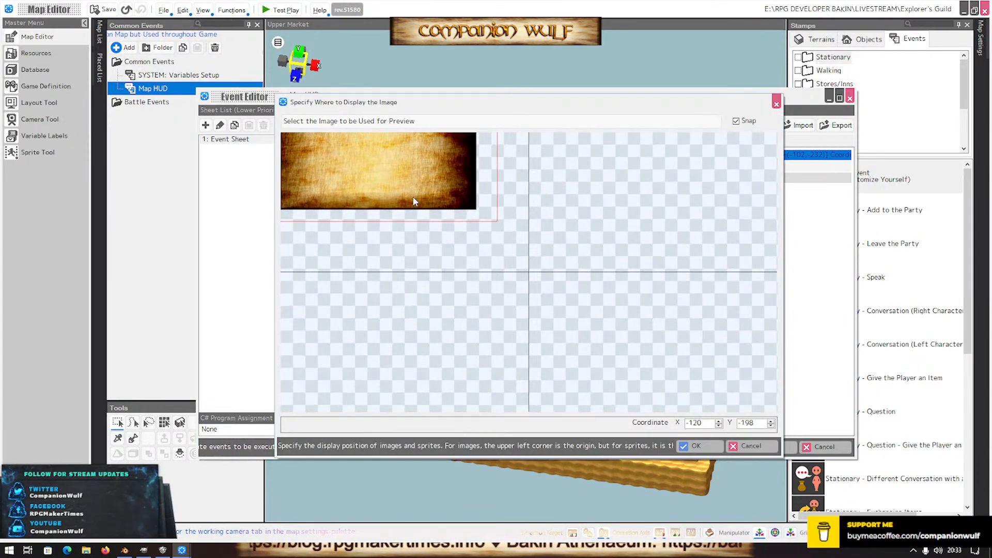
{"action": "left_click", "coordinate": [696, 445]}
{"action": "left_click", "coordinate": [566, 420]}
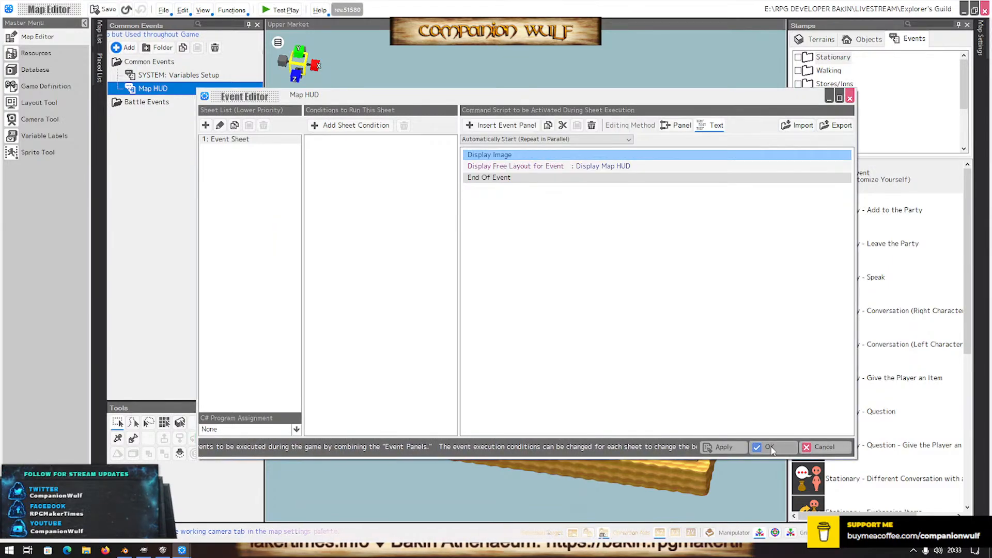
{"action": "left_click", "coordinate": [770, 447]}
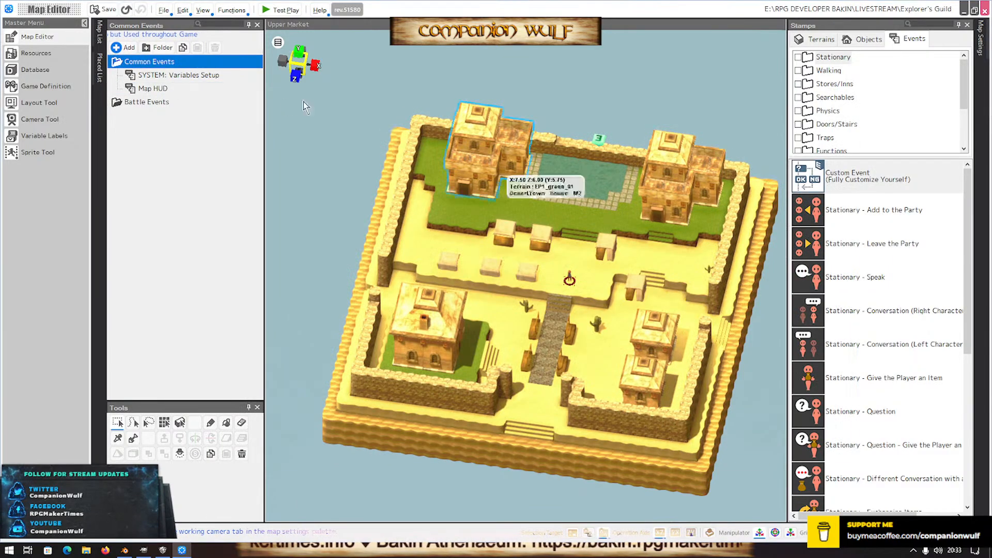
Add a new common event based on the Compass Event template
{"action": "left_click", "coordinate": [118, 48]}
{"action": "left_click", "coordinate": [431, 241]}
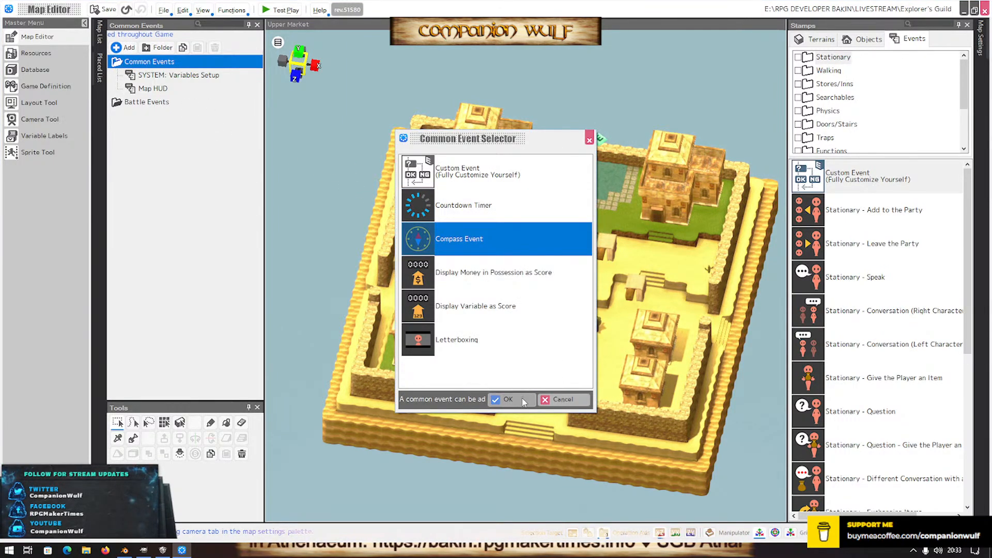
{"action": "left_click", "coordinate": [508, 399]}
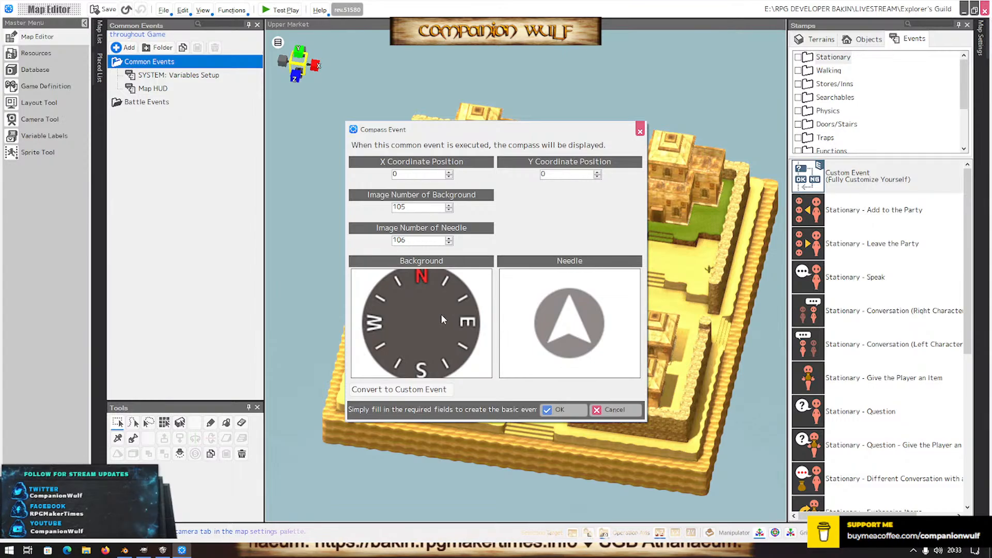
Replace the Compass Event's background image with the Compass-04 image from the project resources
{"action": "left_click", "coordinate": [438, 313]}
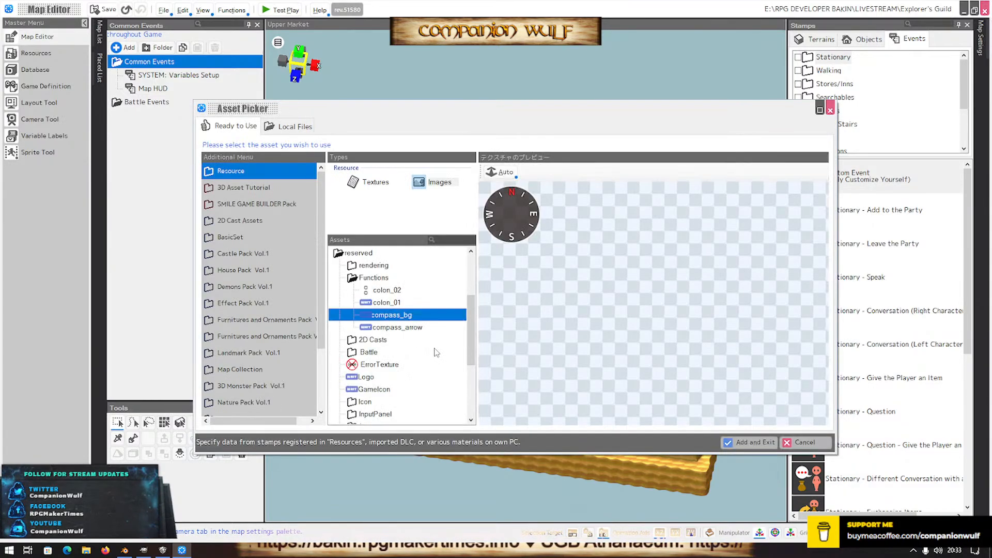
{"action": "scroll", "coordinate": [383, 352], "scroll_direction": "down", "scroll_amount": 3}
{"action": "scroll", "coordinate": [383, 352], "scroll_direction": "up", "scroll_amount": 3}
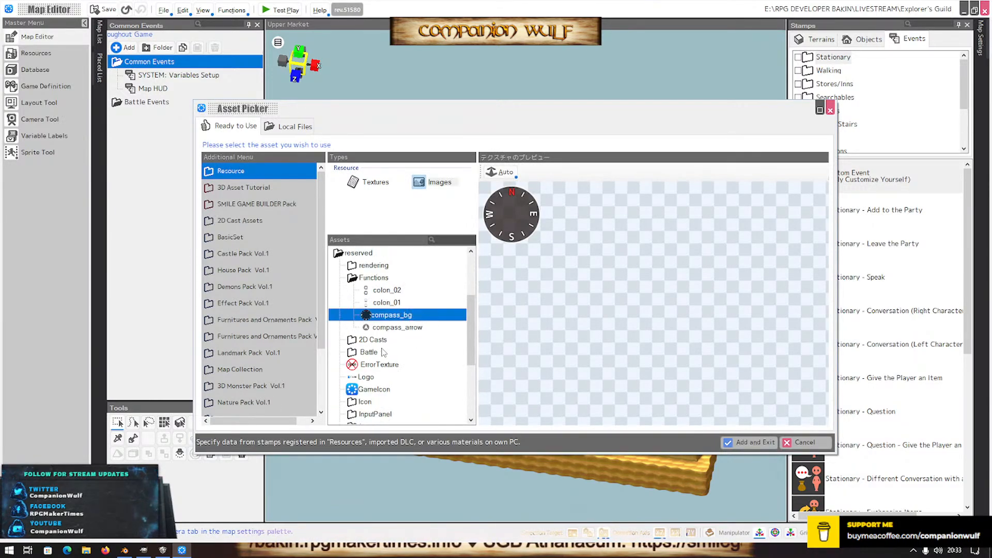
{"action": "scroll", "coordinate": [376, 331], "scroll_direction": "down", "scroll_amount": 3}
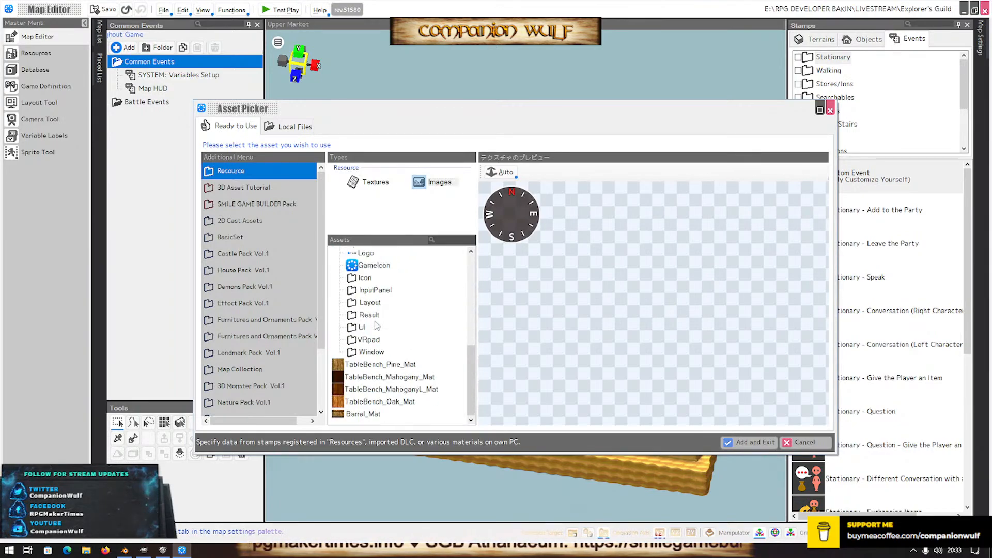
{"action": "scroll", "coordinate": [376, 325], "scroll_direction": "up", "scroll_amount": 5}
{"action": "scroll", "coordinate": [375, 326], "scroll_direction": "up", "scroll_amount": 1}
{"action": "scroll", "coordinate": [376, 325], "scroll_direction": "down", "scroll_amount": 3}
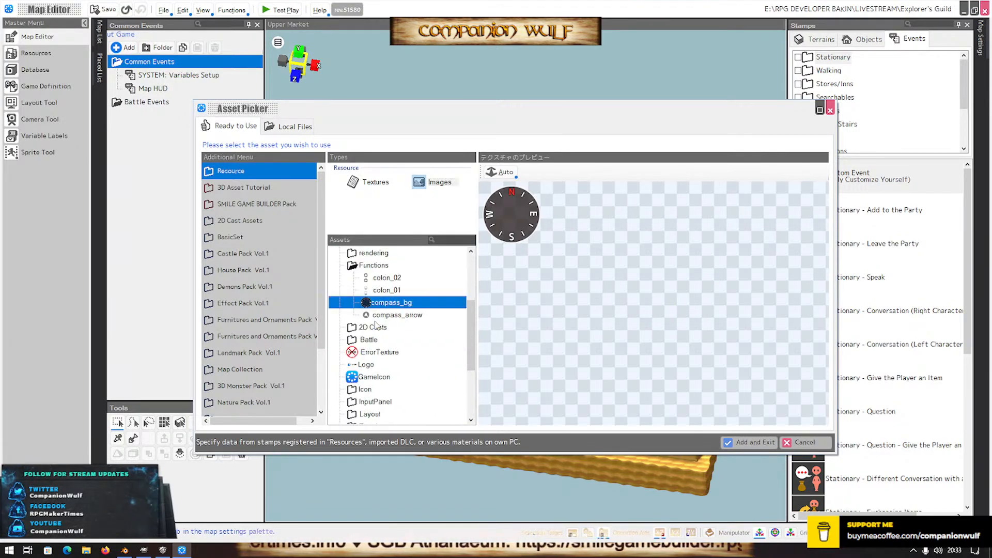
{"action": "scroll", "coordinate": [375, 325], "scroll_direction": "up", "scroll_amount": 3}
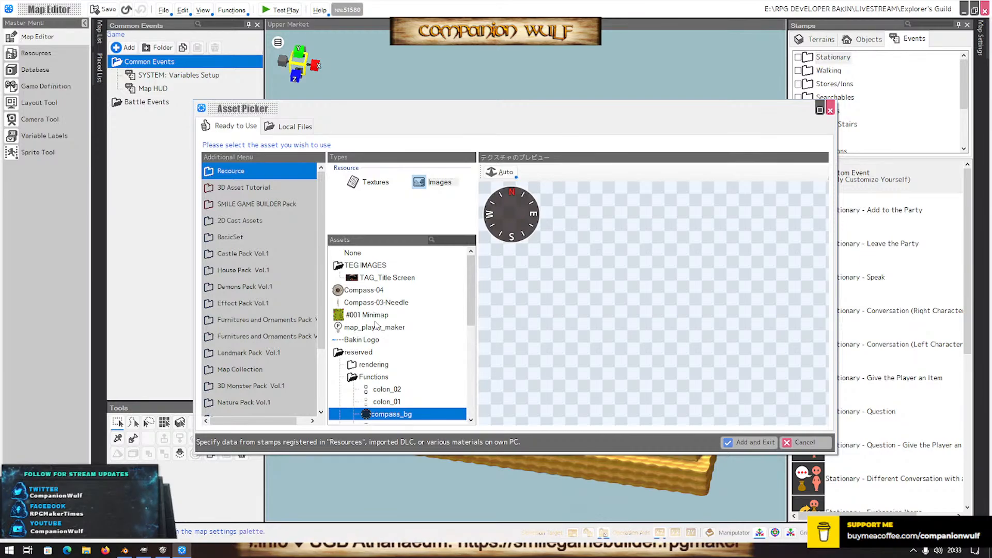
{"action": "left_click", "coordinate": [366, 291]}
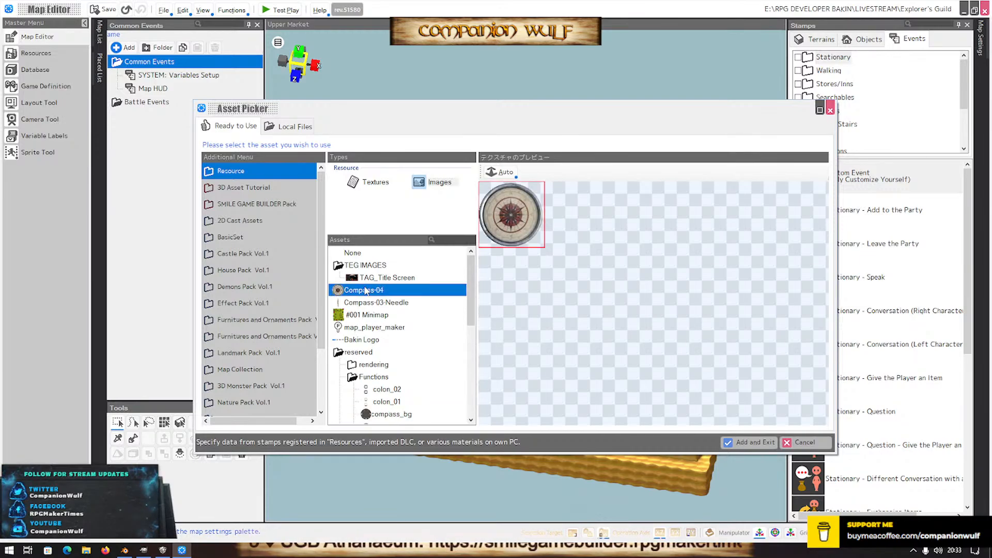
{"action": "left_click", "coordinate": [750, 444]}
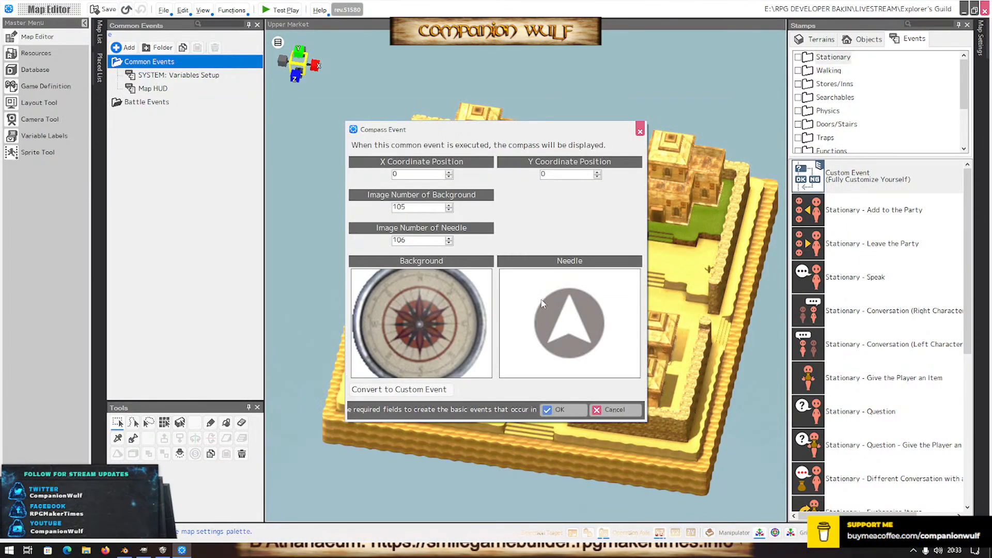
Replace the Compass Event's needle image with Compass-03-Needle and accept the event
{"action": "left_click", "coordinate": [603, 318]}
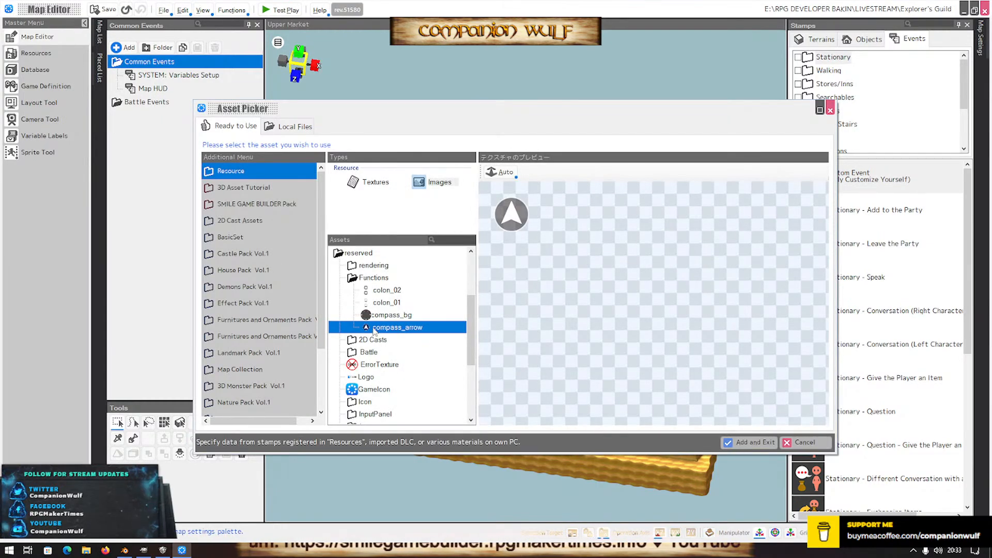
{"action": "scroll", "coordinate": [372, 318], "scroll_direction": "down", "scroll_amount": 2}
{"action": "scroll", "coordinate": [373, 317], "scroll_direction": "up", "scroll_amount": 3}
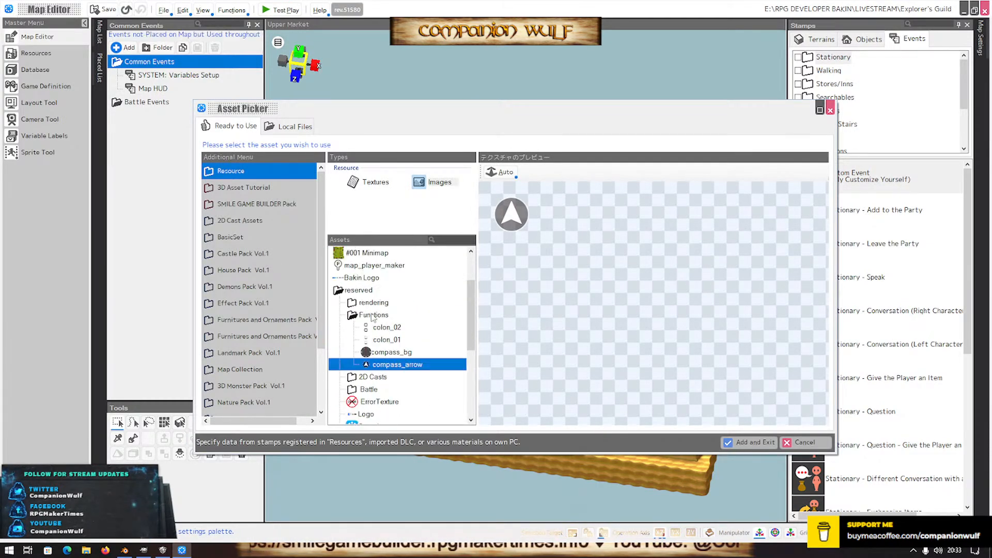
{"action": "scroll", "coordinate": [364, 302], "scroll_direction": "up", "scroll_amount": 2}
{"action": "left_click", "coordinate": [372, 304]}
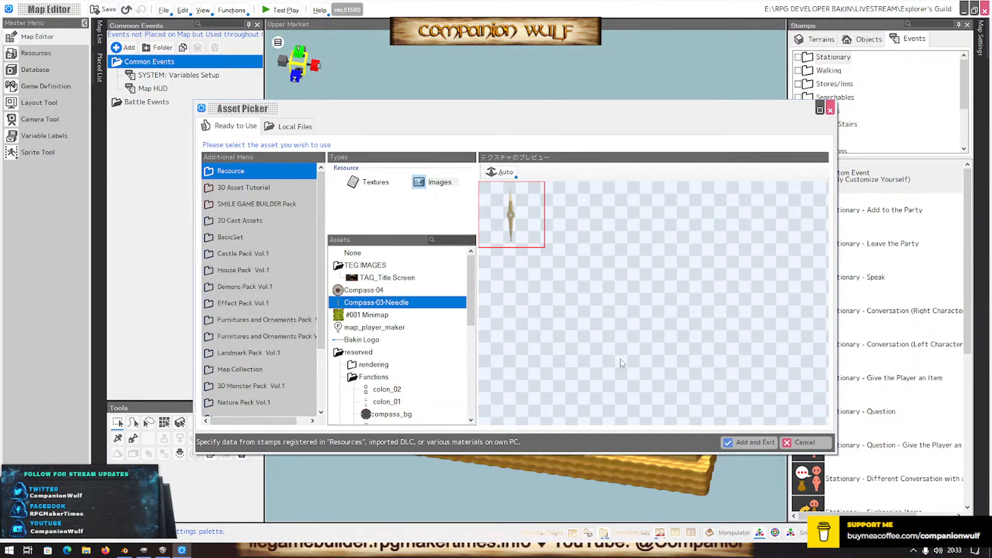
{"action": "left_click", "coordinate": [754, 440]}
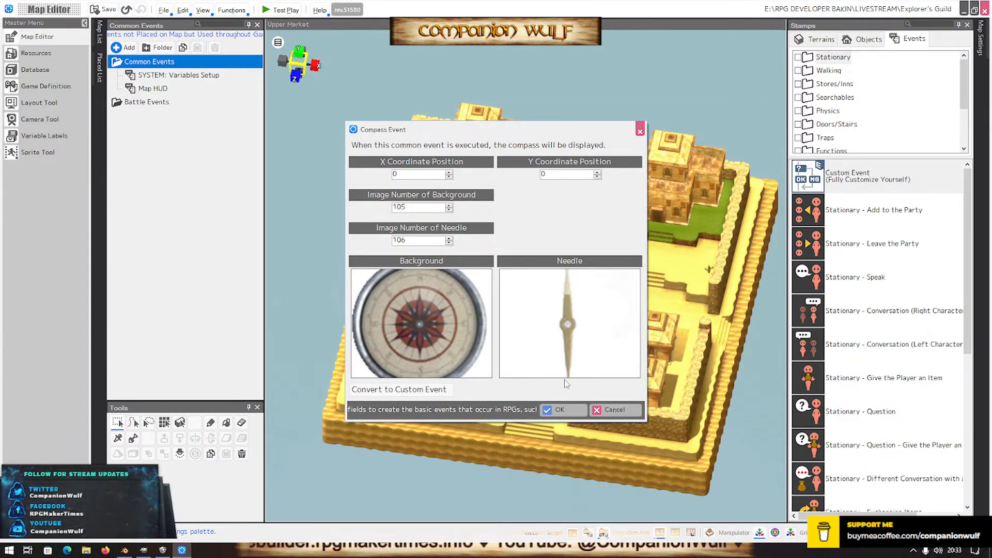
{"action": "left_click", "coordinate": [567, 410]}
Run a test play and walk the character around the map to check the compass and Map HUD, then close the player
{"action": "left_click", "coordinate": [279, 10]}
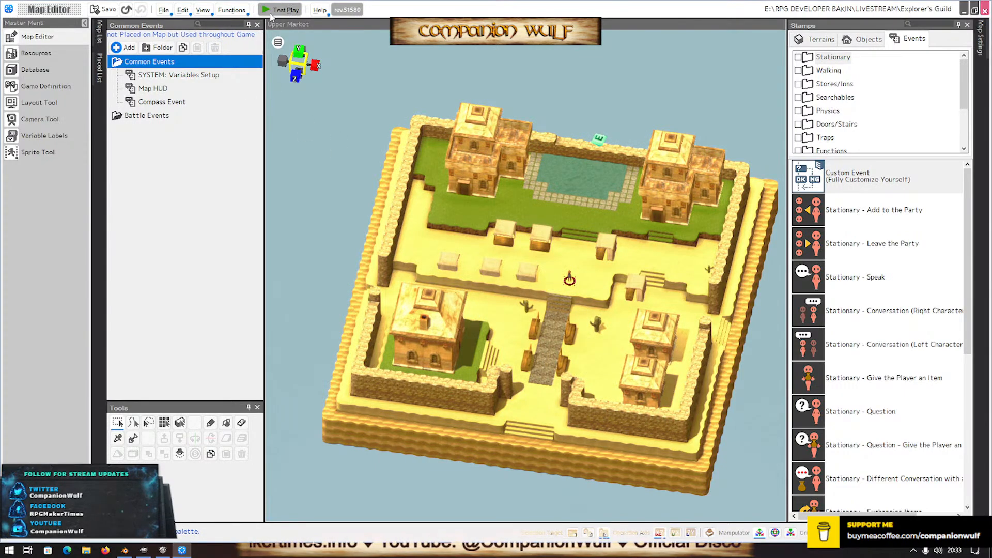
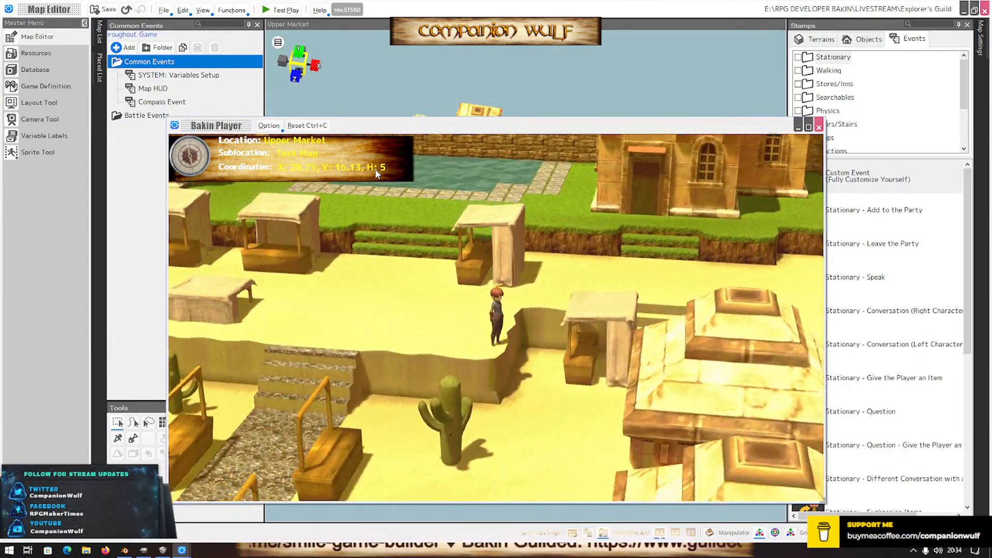
{"action": "key", "text": "Up"}
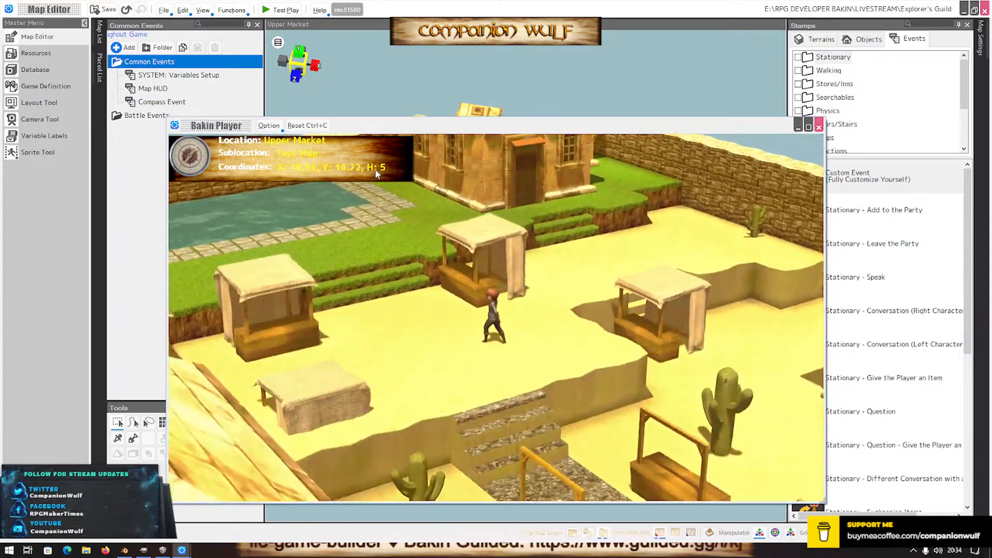
{"action": "key", "text": "Up"}
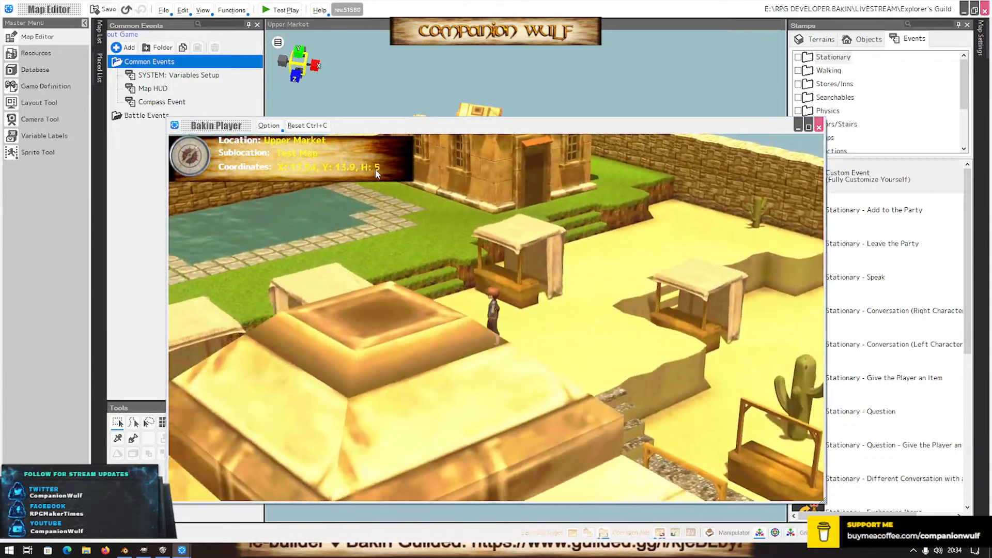
{"action": "key", "text": "Up"}
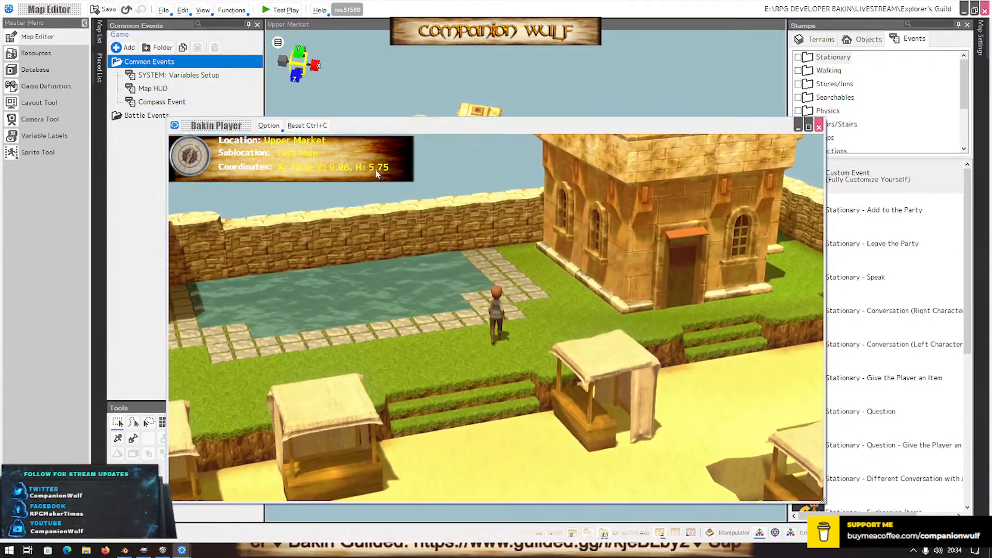
{"action": "left_click", "coordinate": [819, 125]}
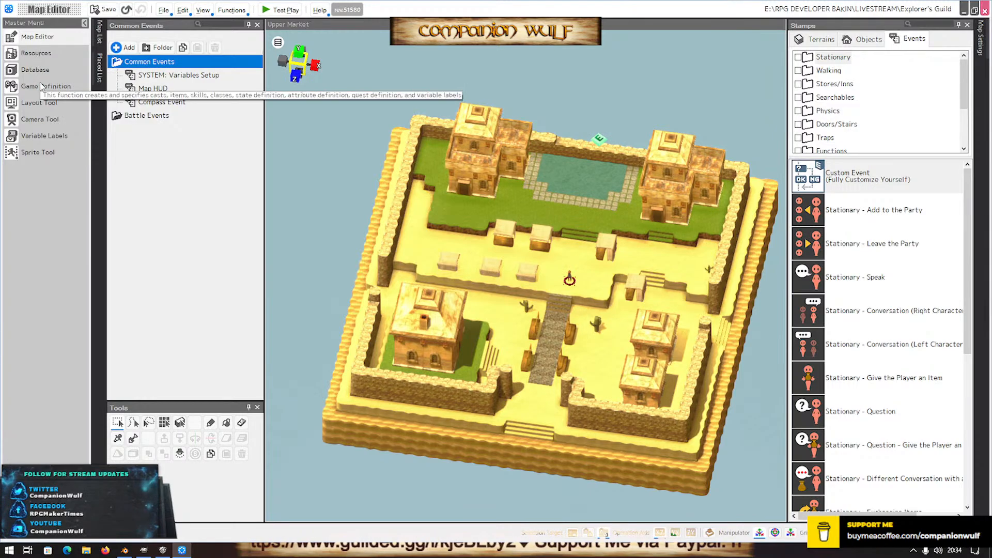
On the Check Vars sheet of SYSTEM: Variables Setup, change the Player X operation to Assign with Decimals Rounded Down
{"action": "left_click", "coordinate": [174, 77]}
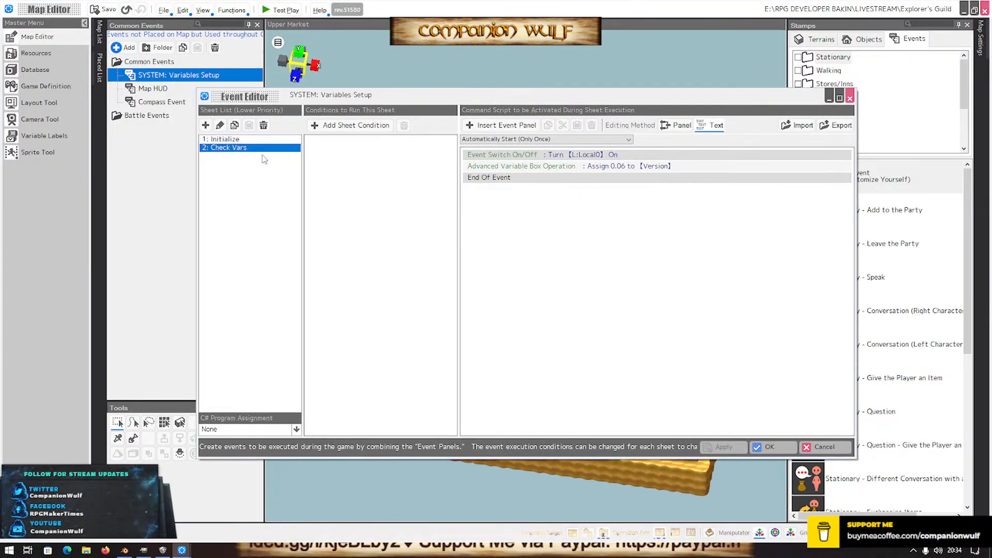
{"action": "left_click", "coordinate": [227, 148]}
{"action": "left_click", "coordinate": [573, 155]}
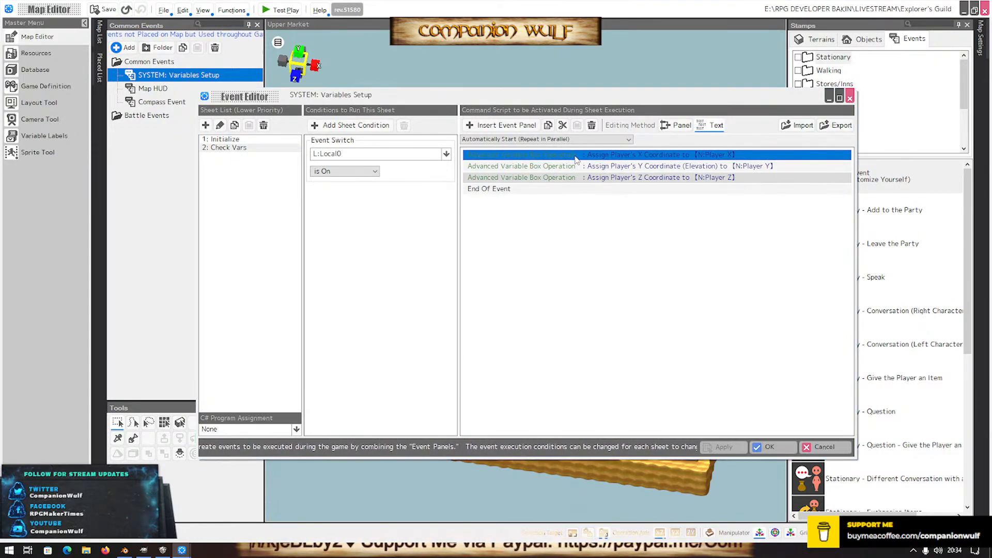
{"action": "double_click", "coordinate": [572, 155]}
{"action": "left_click", "coordinate": [516, 320]}
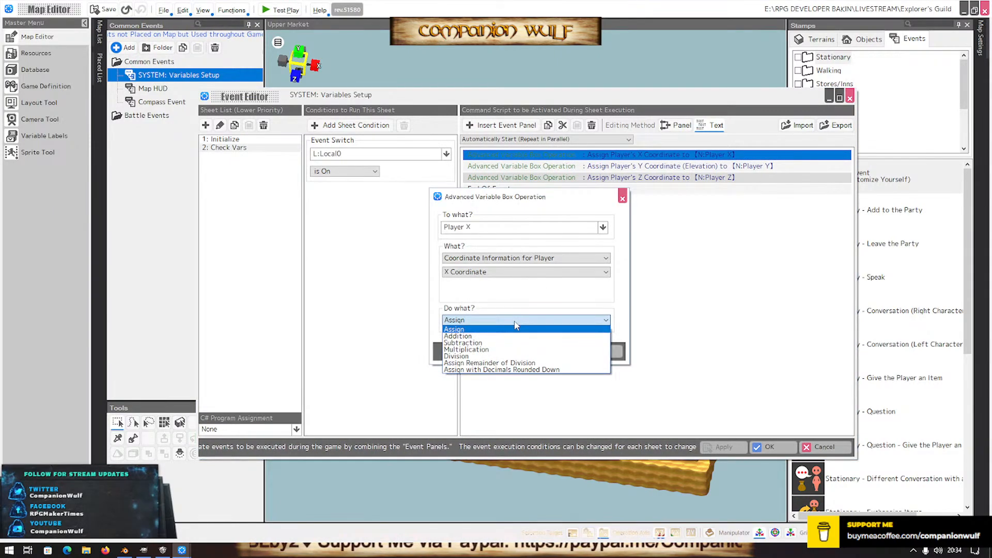
{"action": "left_click", "coordinate": [525, 370]}
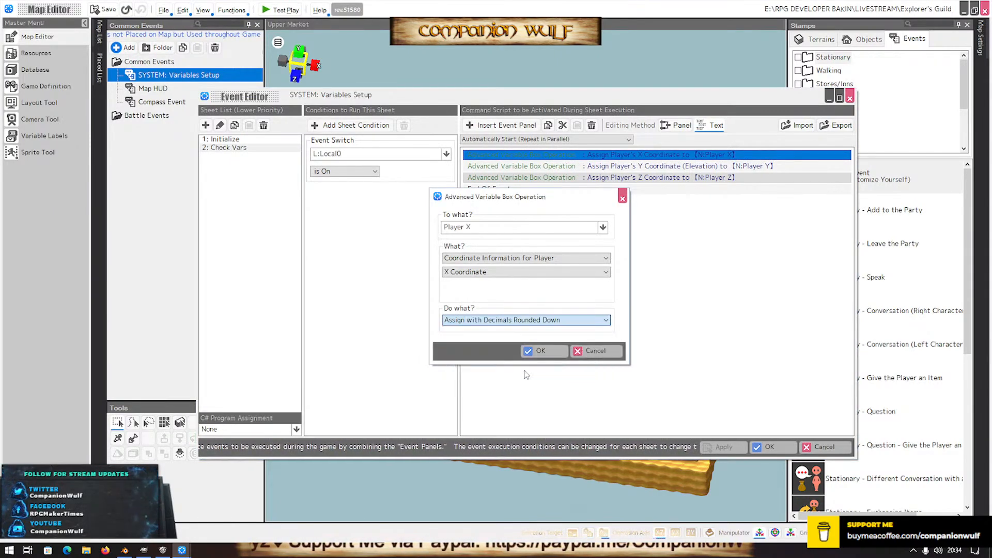
{"action": "left_click", "coordinate": [556, 351]}
Change the Player Y elevation operation to Assign with Decimals Rounded Down
{"action": "left_click", "coordinate": [573, 171]}
{"action": "double_click", "coordinate": [573, 175]}
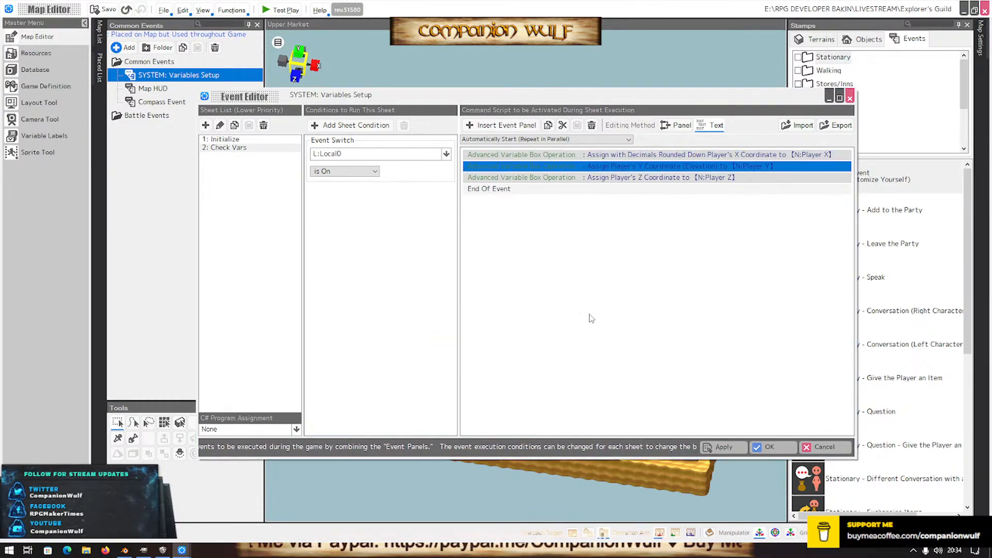
{"action": "left_click", "coordinate": [514, 321]}
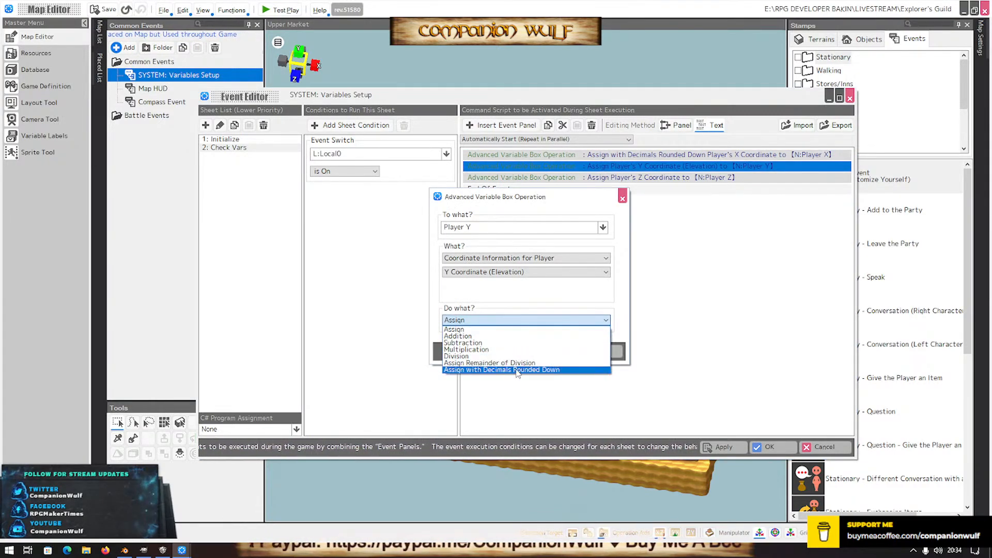
{"action": "left_click", "coordinate": [506, 370]}
{"action": "left_click", "coordinate": [556, 351]}
Change the Player Z operation to Assign with Decimals Rounded Down, accept the event, and save the project
{"action": "left_click", "coordinate": [622, 178]}
{"action": "double_click", "coordinate": [623, 181]}
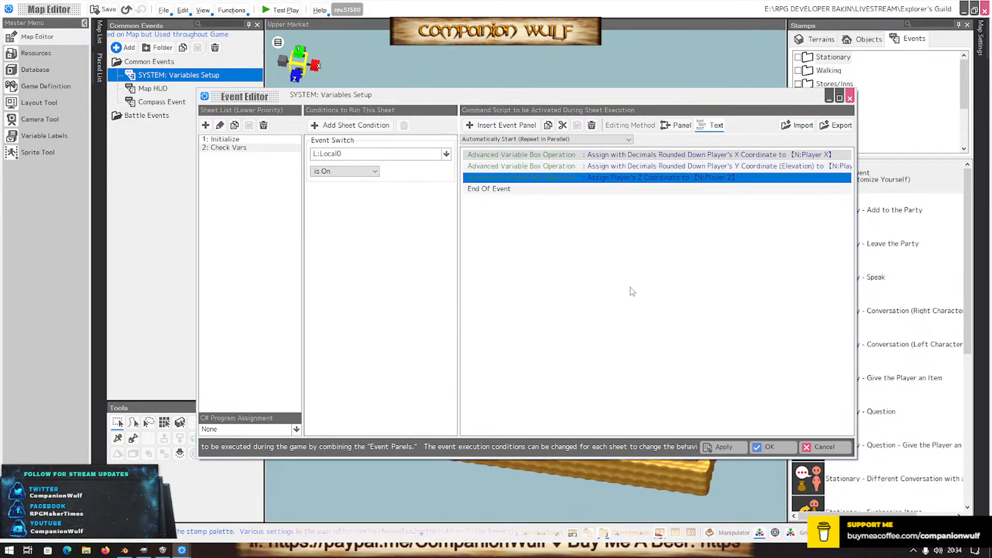
{"action": "left_click", "coordinate": [529, 321]}
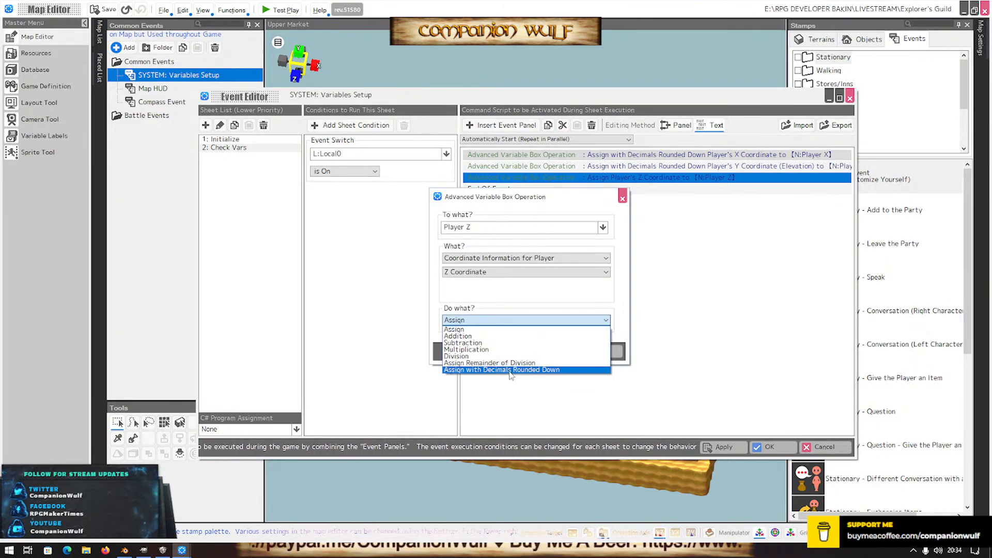
{"action": "left_click", "coordinate": [509, 369]}
{"action": "left_click", "coordinate": [551, 351]}
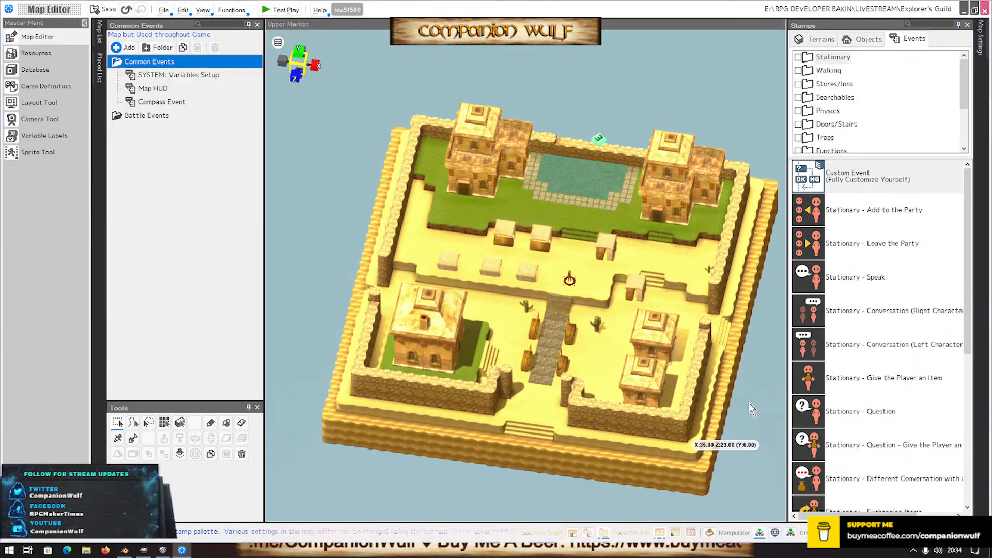
{"action": "left_click", "coordinate": [769, 448]}
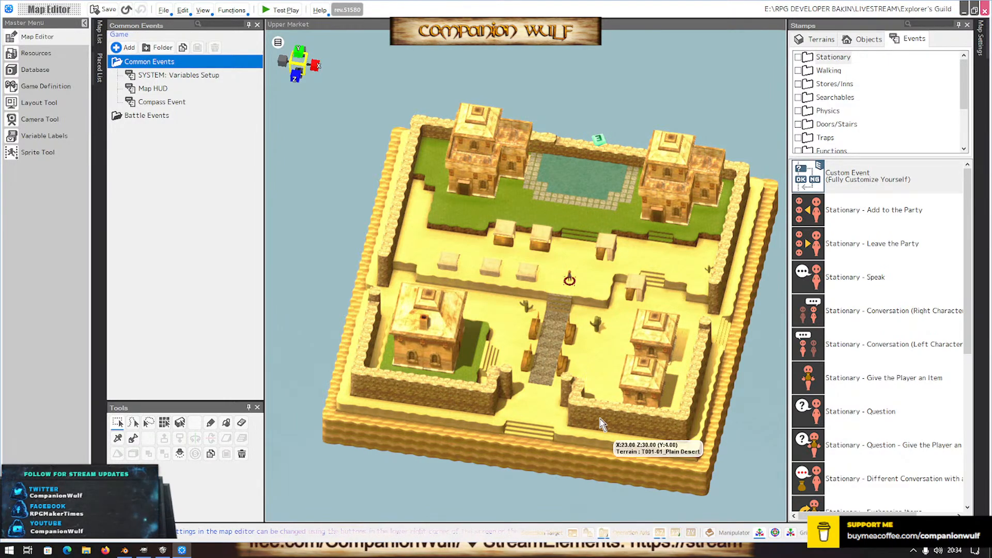
{"action": "scroll", "coordinate": [442, 307], "scroll_direction": "down", "scroll_amount": 2}
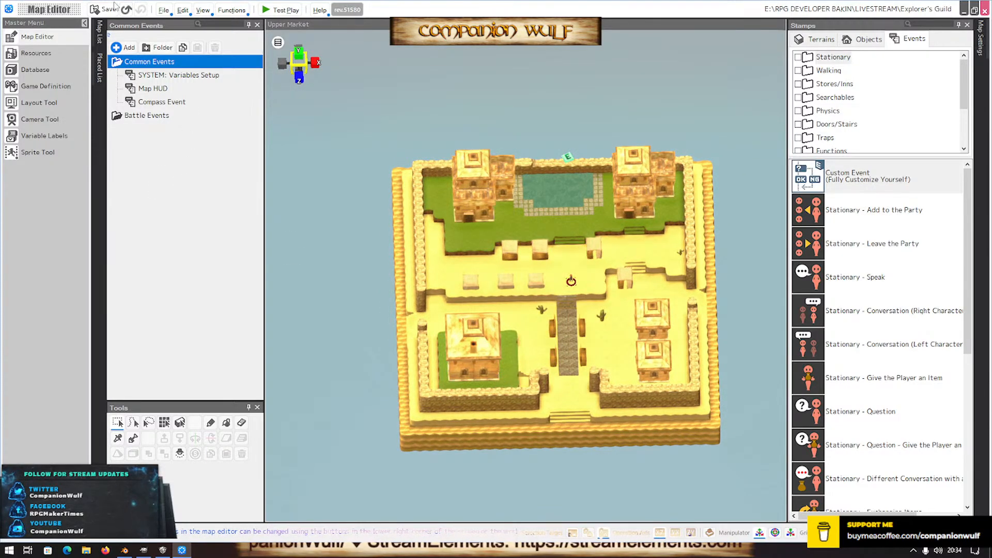
{"action": "left_click", "coordinate": [104, 9]}
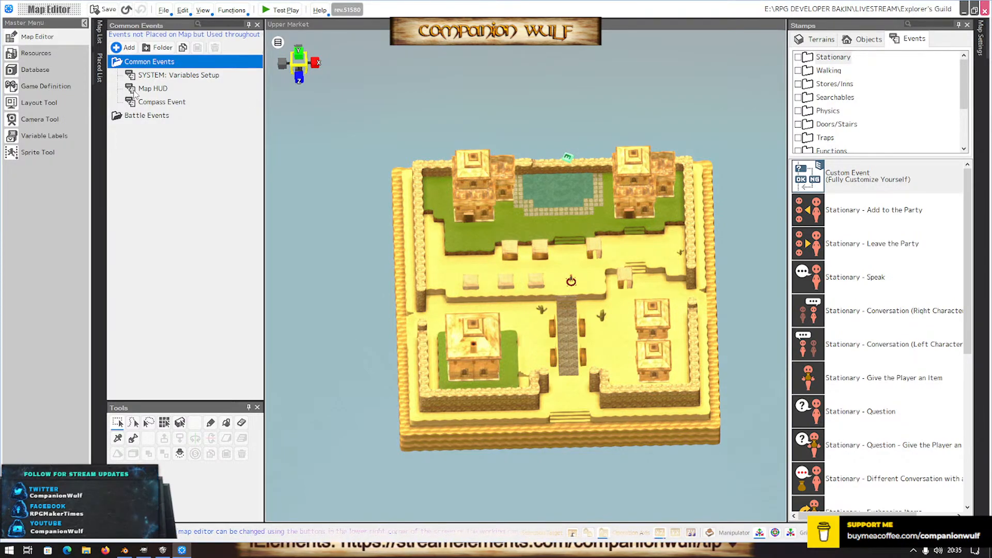
Switch to the Layout Tool and add a free event layout named Mini Map
{"action": "left_click", "coordinate": [32, 105]}
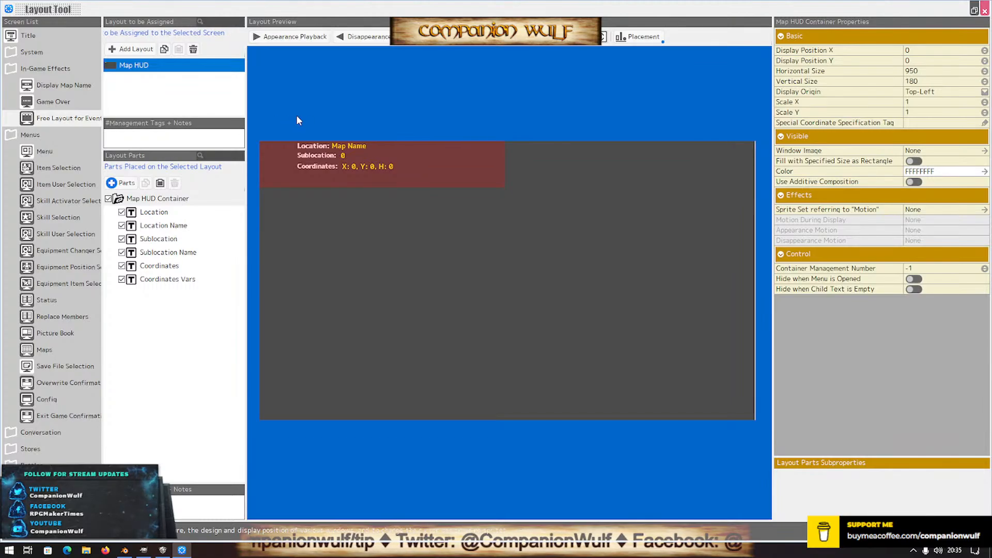
{"action": "left_click", "coordinate": [126, 48]}
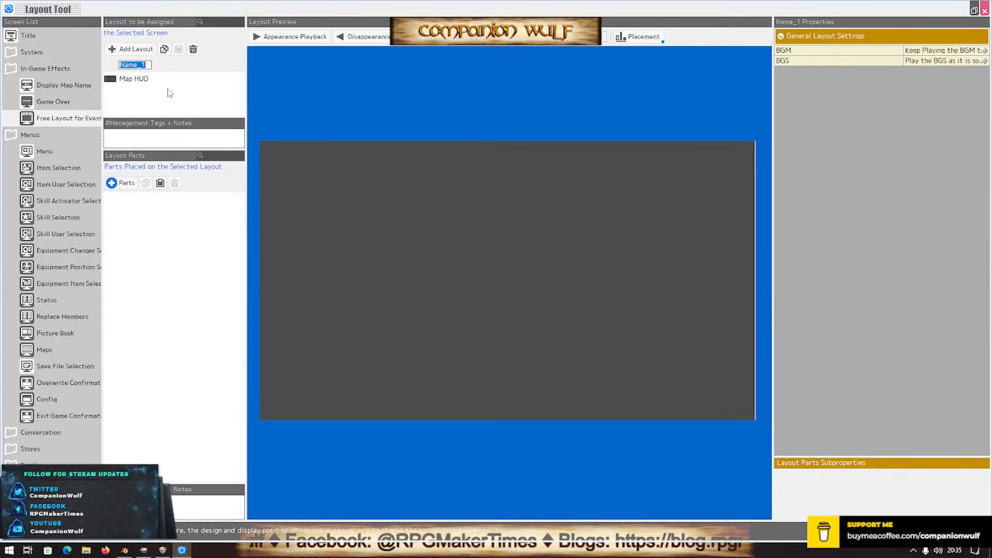
{"action": "type", "text": "Mini Map"}
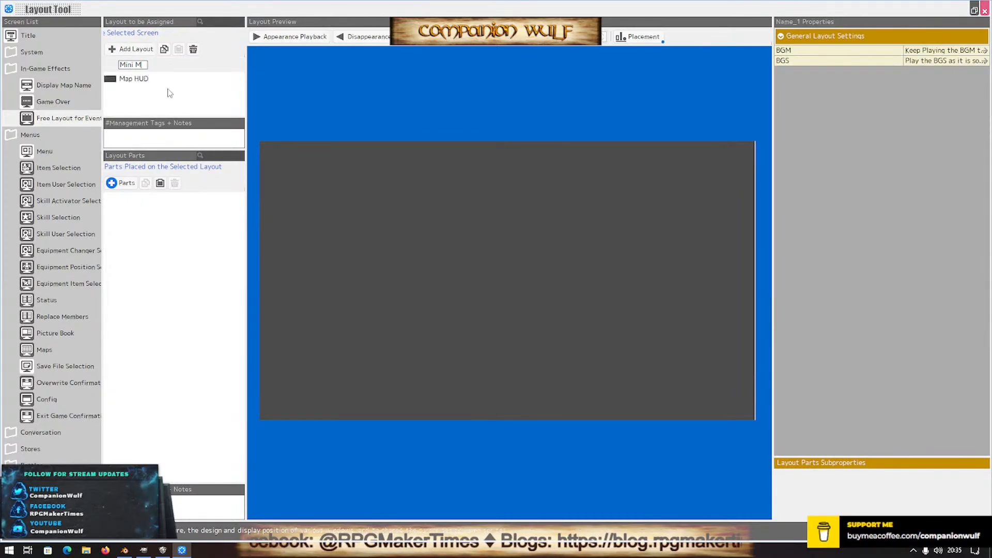
{"action": "key", "text": "Delete"}
{"action": "key", "text": "Delete"}
{"action": "key", "text": "Return"}
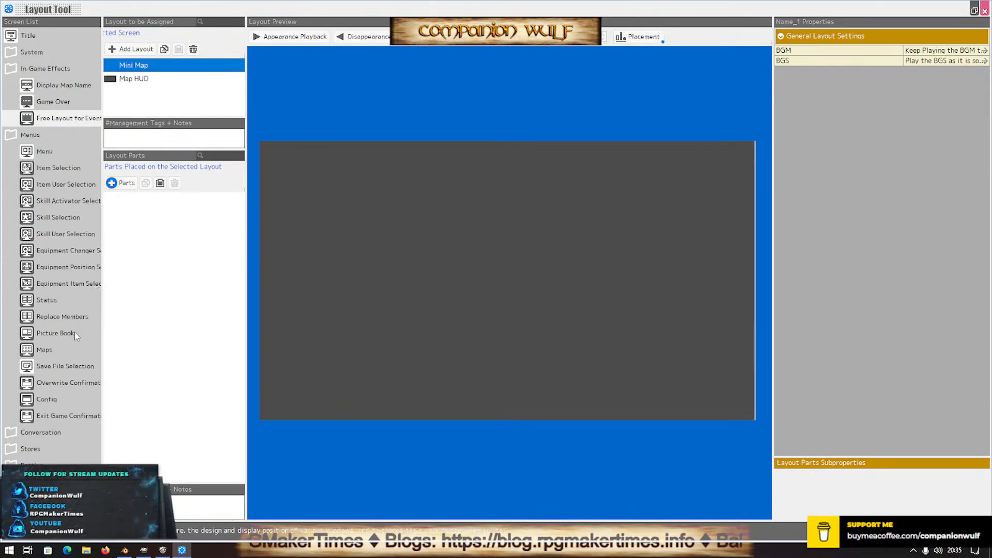
Copy the Map Window part with its children from the Maps menu layout and paste it into the Mini Map free event layout
{"action": "left_click", "coordinate": [46, 350]}
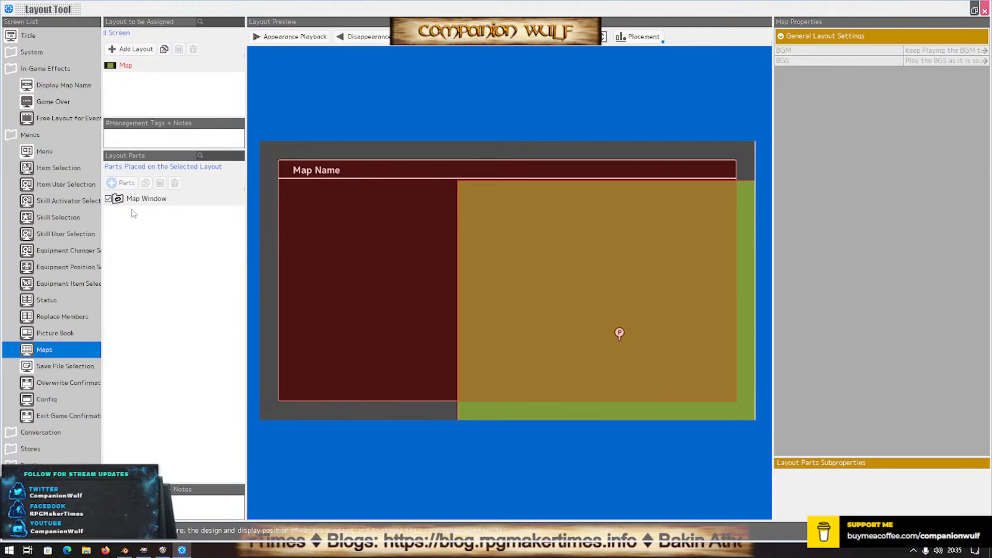
{"action": "double_click", "coordinate": [118, 198]}
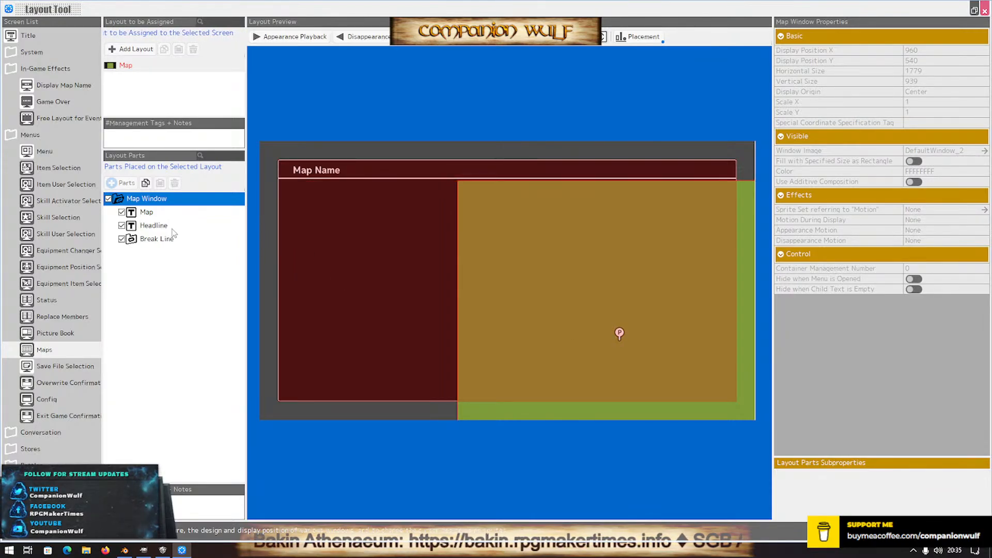
{"action": "left_click", "coordinate": [133, 212]}
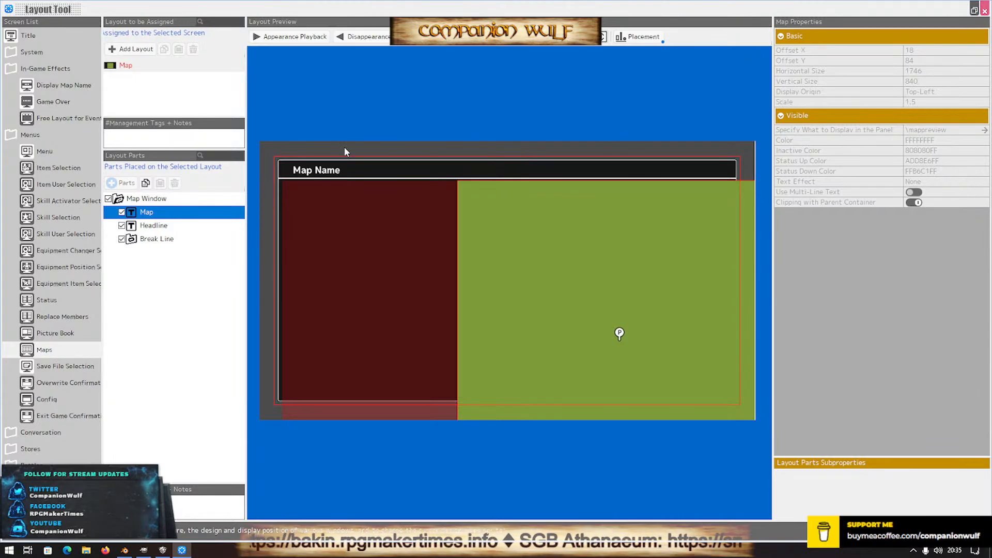
{"action": "double_click", "coordinate": [158, 202]}
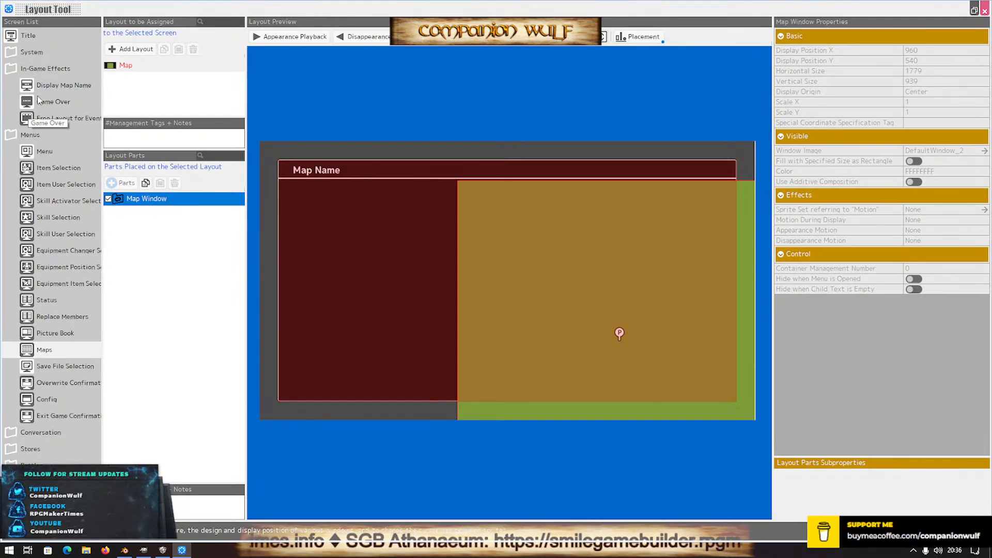
{"action": "left_click", "coordinate": [52, 118]}
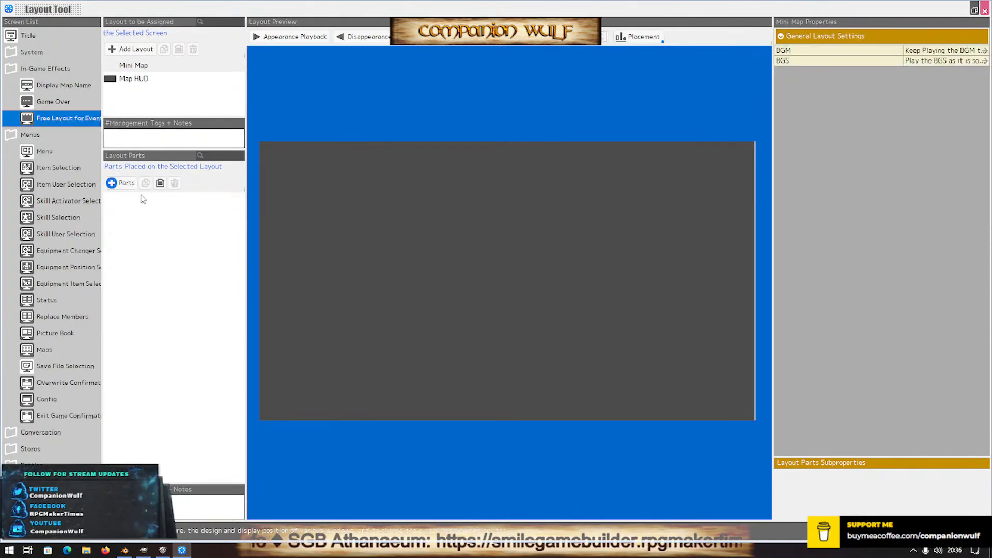
{"action": "left_click", "coordinate": [161, 183]}
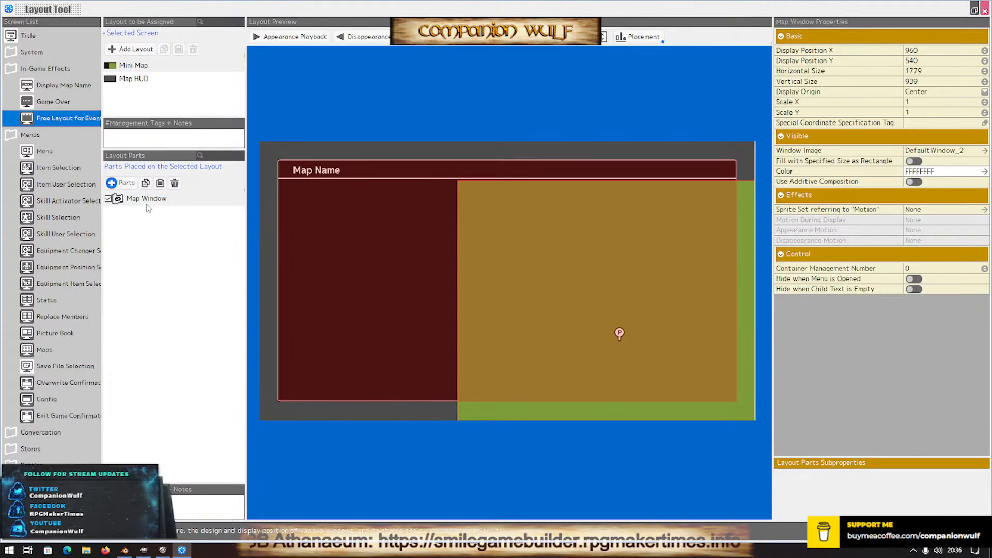
Expand the pasted Map Window and hide its Headline and Break Line parts
{"action": "left_click", "coordinate": [120, 203]}
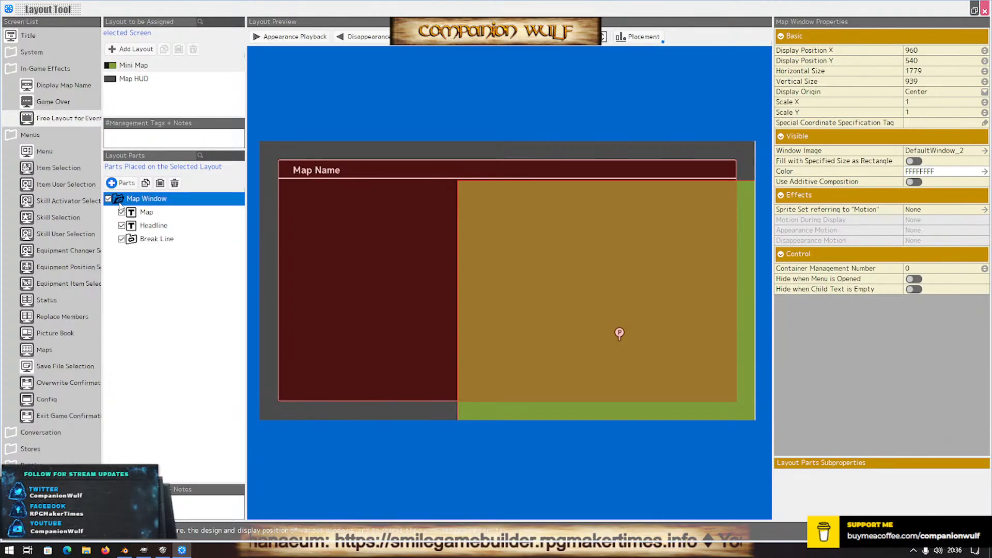
{"action": "left_click", "coordinate": [122, 226]}
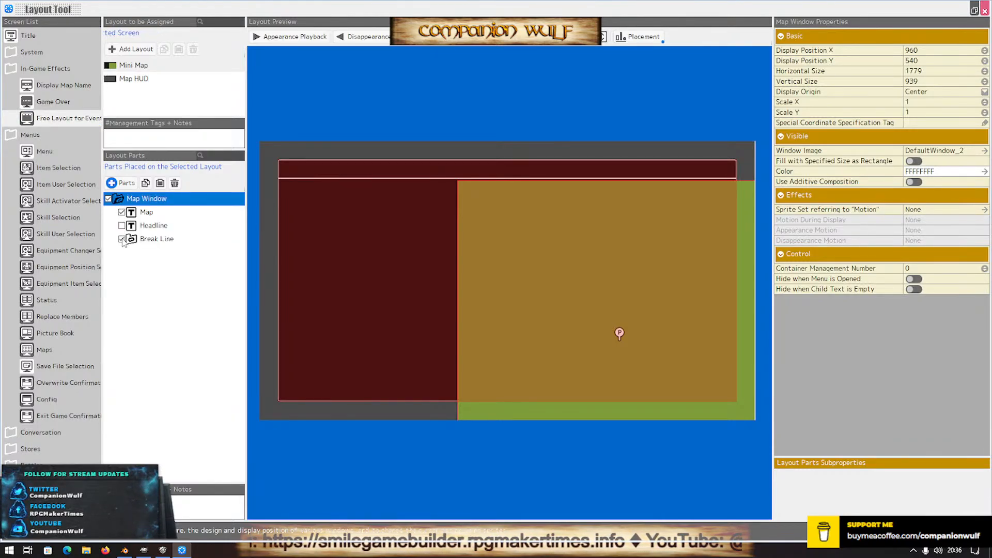
{"action": "left_click", "coordinate": [122, 240]}
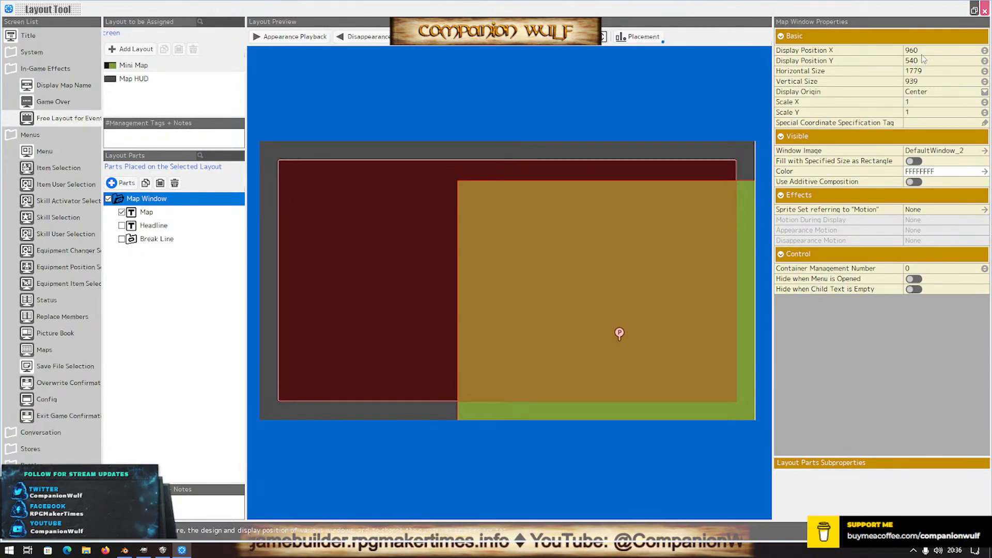
Set the Map Window's horizontal and vertical size to 250
{"action": "left_click", "coordinate": [919, 71]}
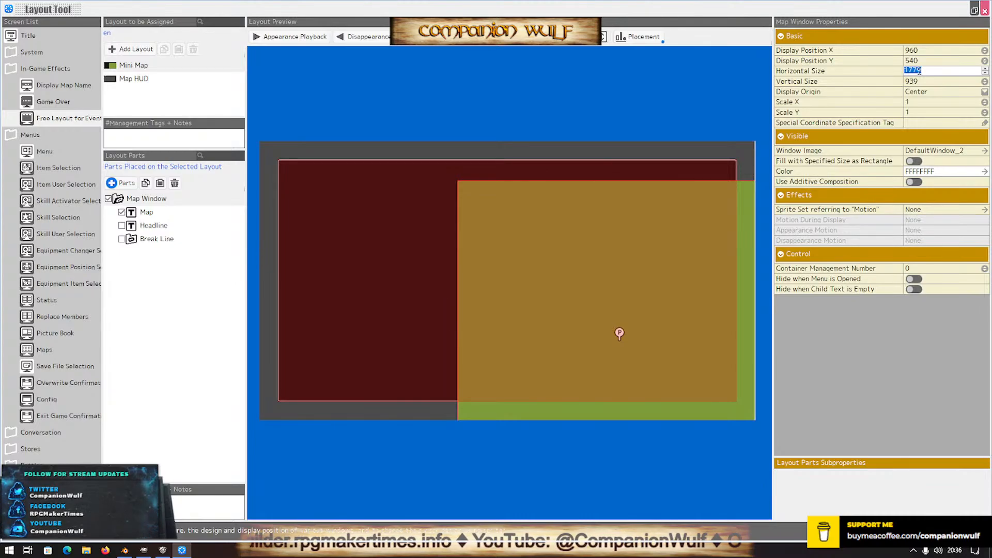
{"action": "type", "text": "250"}
{"action": "key", "text": "Return"}
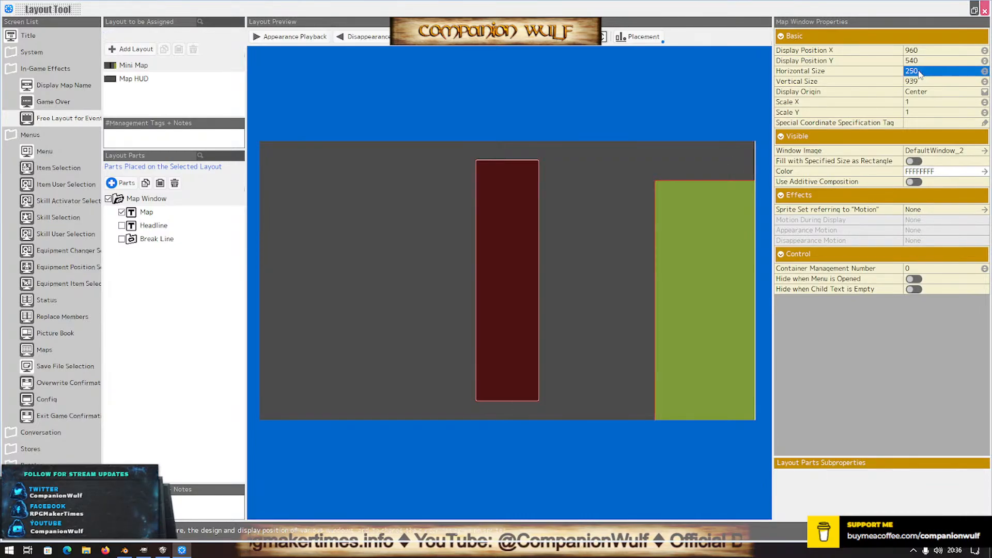
{"action": "left_click", "coordinate": [919, 80]}
{"action": "type", "text": "250"}
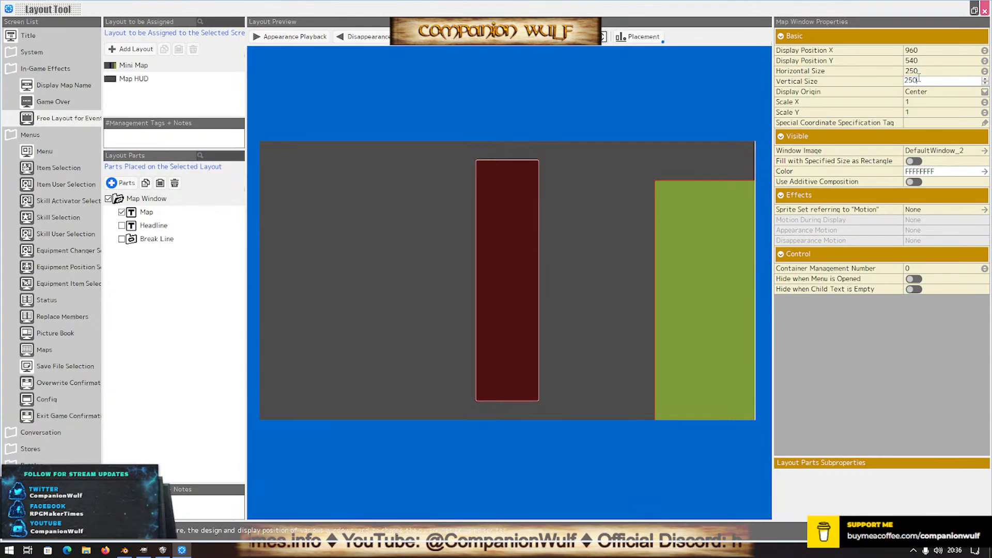
{"action": "key", "text": "Return"}
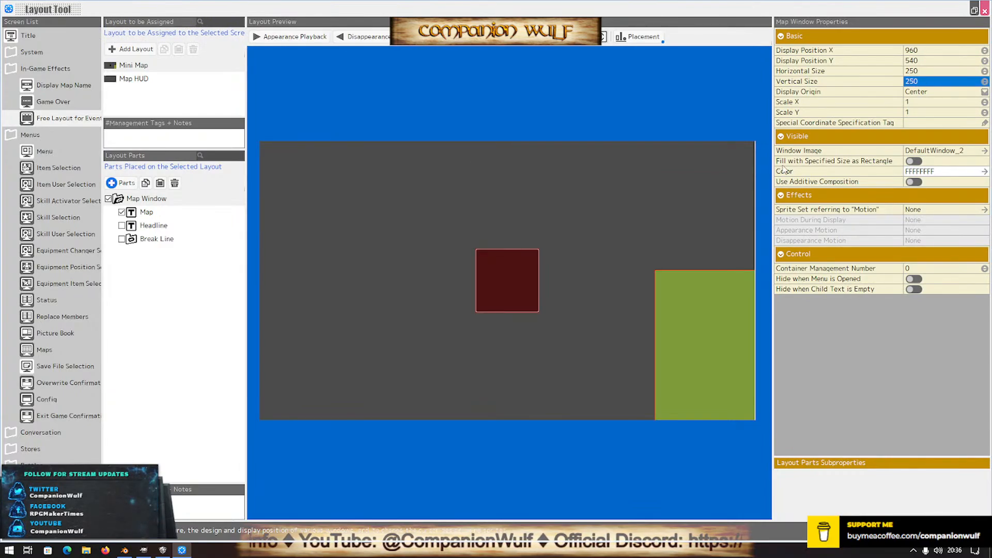
Enlarge the Map Window to a horizontal and vertical size of 300
{"action": "left_click", "coordinate": [156, 213]}
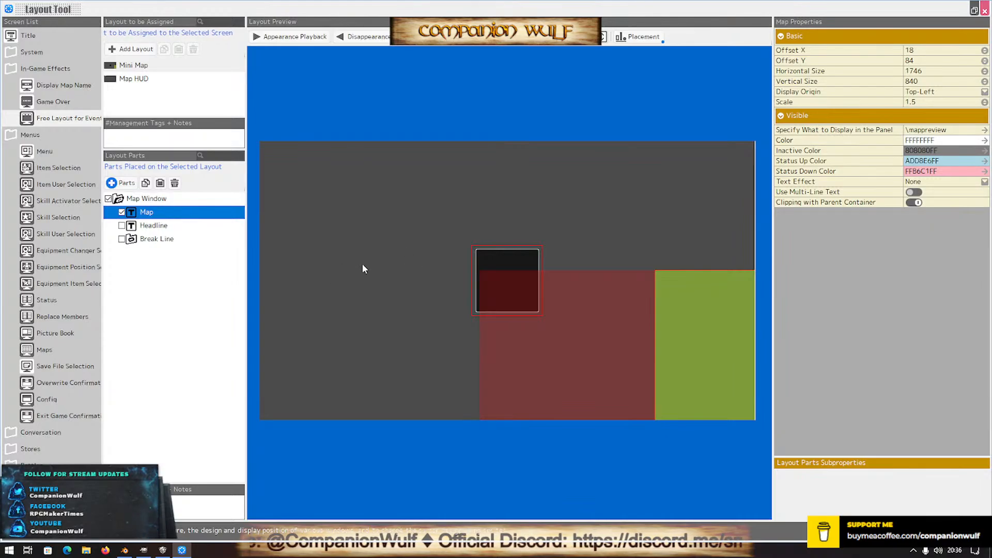
{"action": "left_click", "coordinate": [483, 253]}
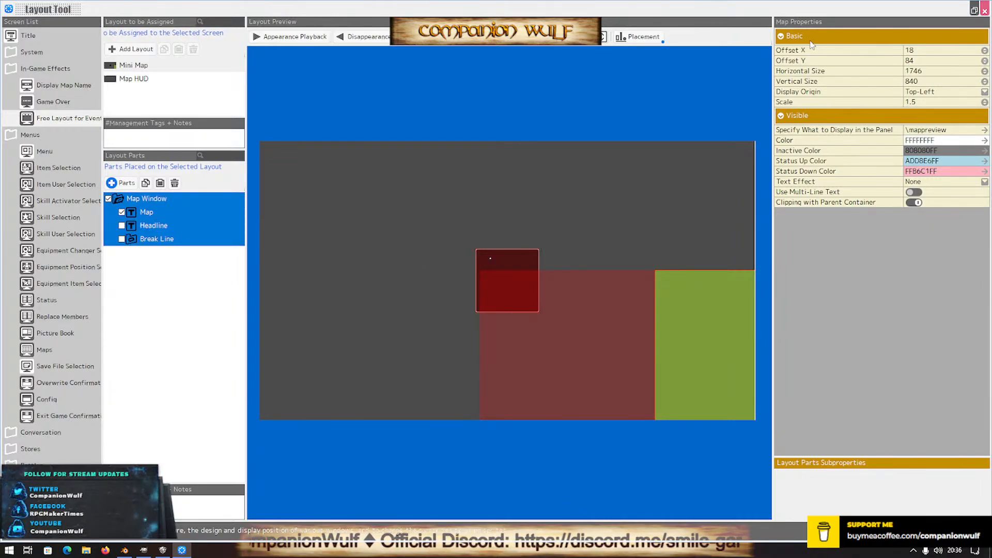
{"action": "left_click", "coordinate": [145, 200]}
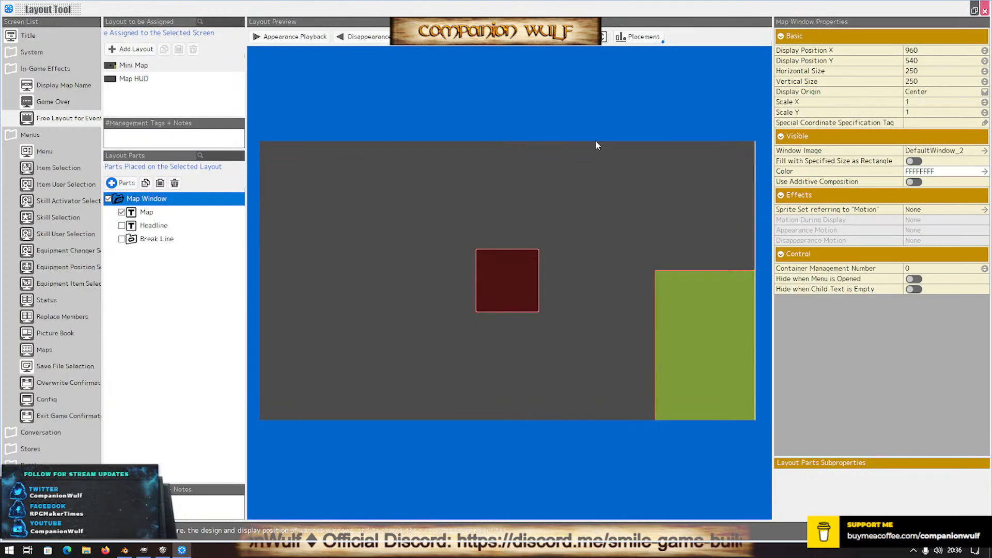
{"action": "left_click", "coordinate": [925, 70]}
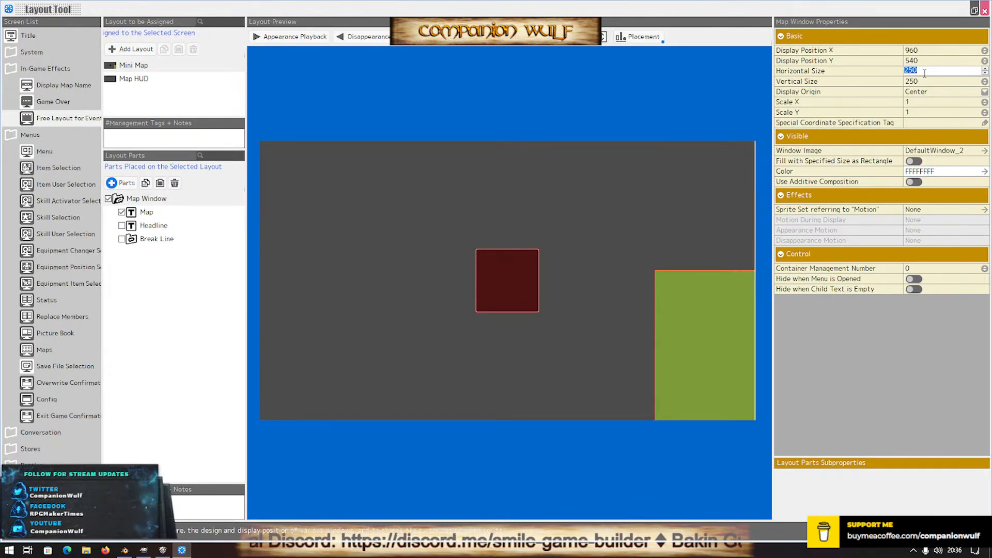
{"action": "type", "text": "300"}
{"action": "left_click", "coordinate": [915, 81]}
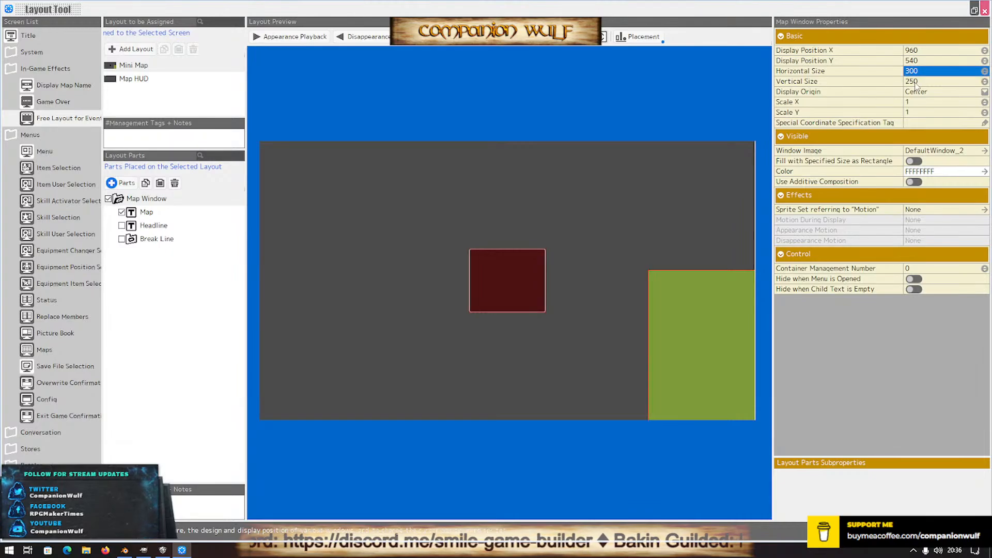
{"action": "type", "text": "300"}
{"action": "key", "text": "Return"}
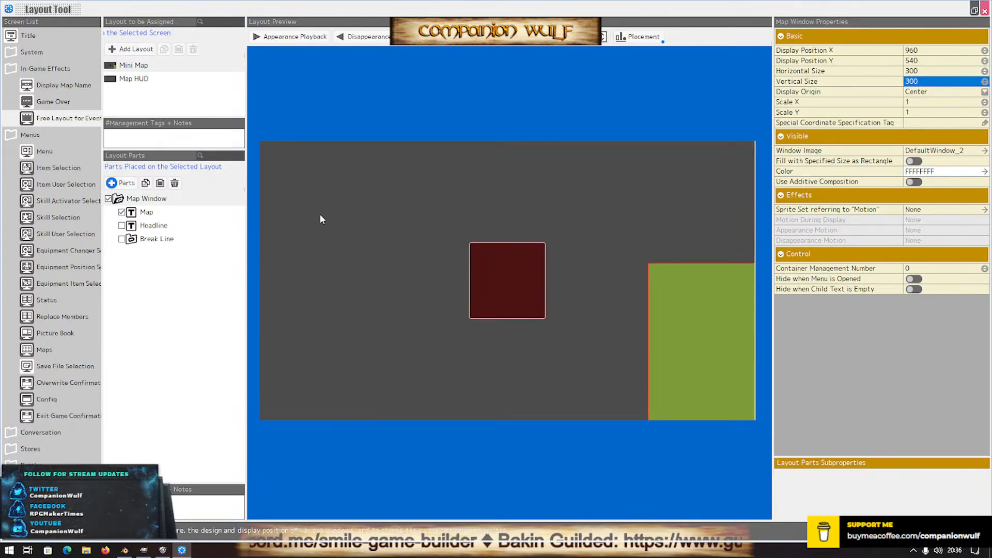
Set the Map Window's horizontal and vertical size to 350
{"action": "left_click", "coordinate": [923, 71]}
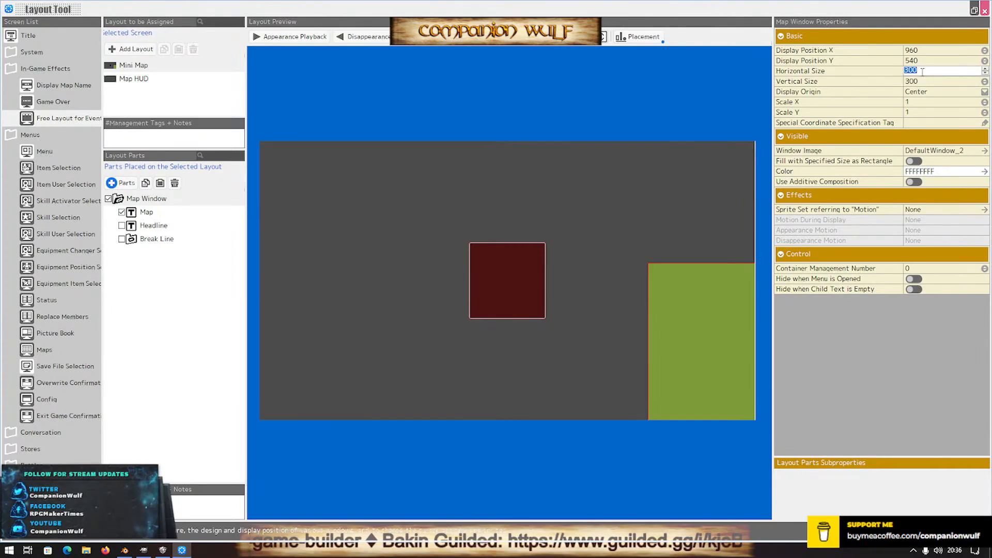
{"action": "type", "text": "350"}
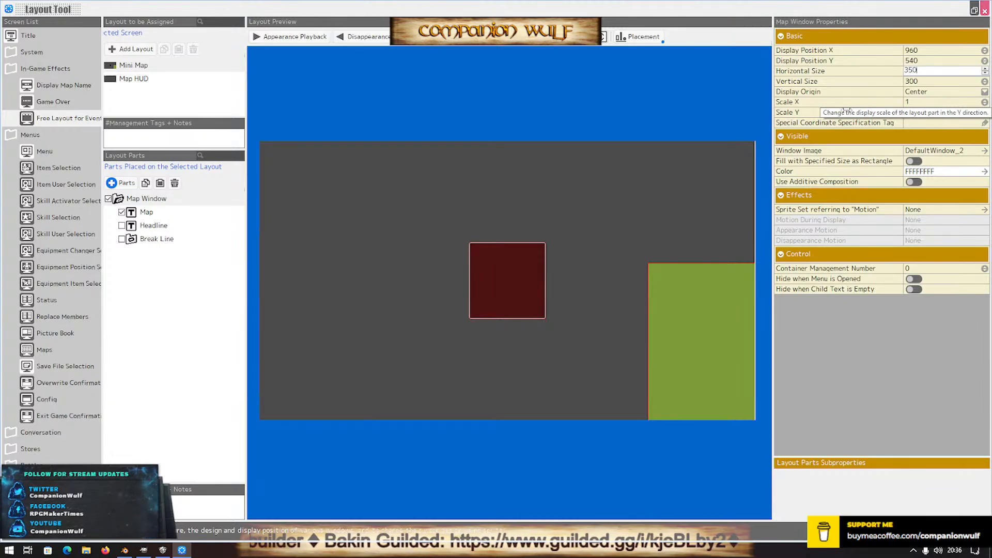
{"action": "key", "text": "Return"}
{"action": "left_click", "coordinate": [924, 81]}
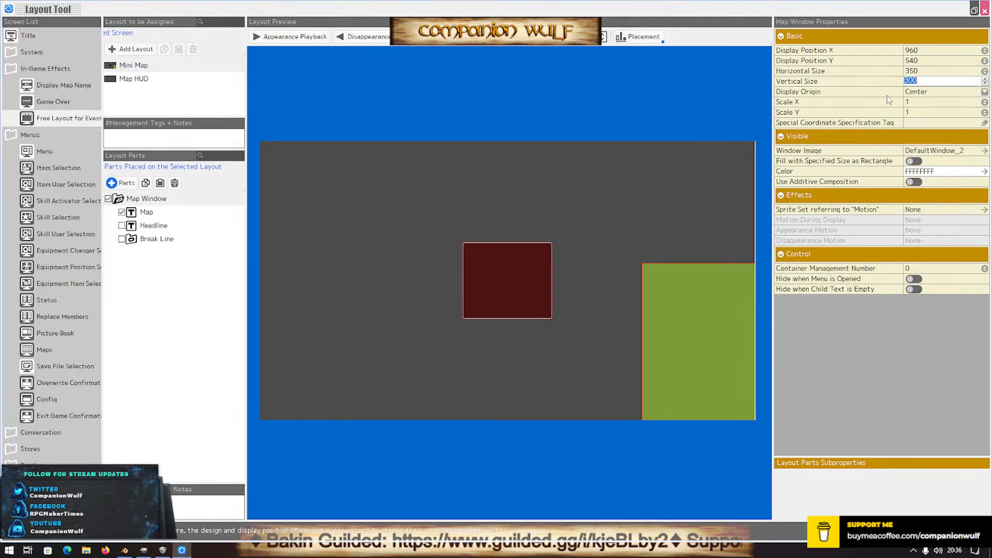
{"action": "type", "text": "3"}
{"action": "key", "text": "Return"}
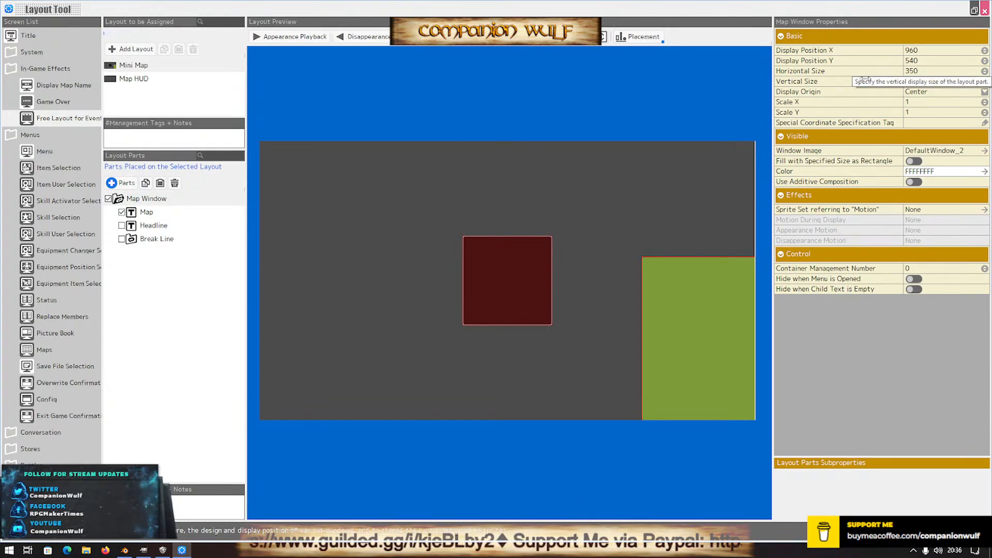
{"action": "left_click", "coordinate": [867, 80]}
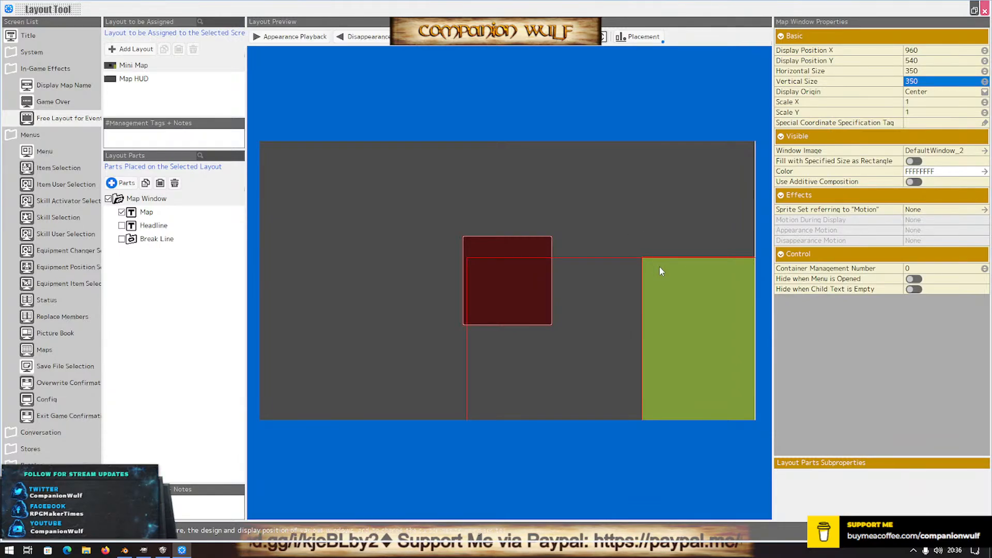
Resize the Map part to 350 by 350 and move it over the Map Window, to about offset X -22, Y 6
{"action": "left_click_drag", "start_coordinate": [660, 271], "coordinate": [583, 237]}
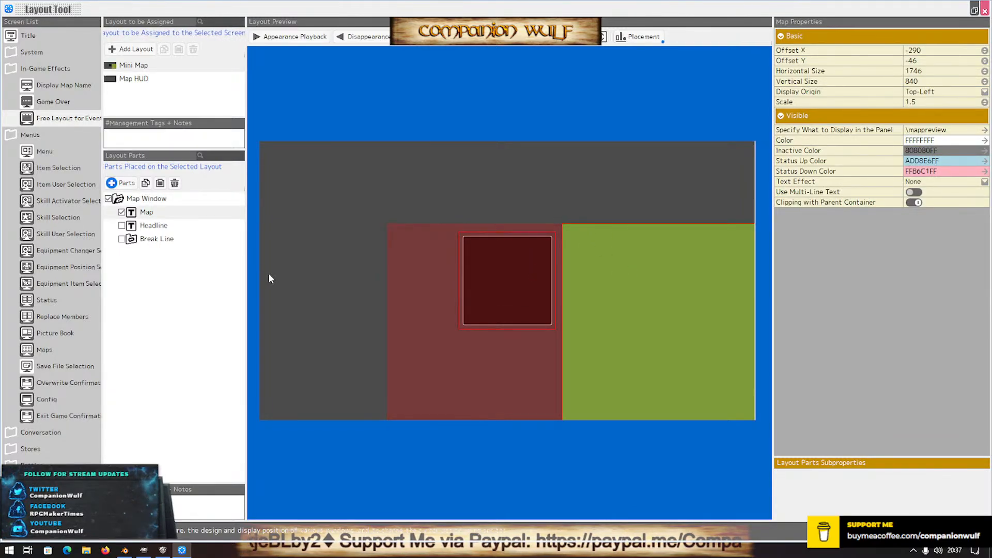
{"action": "left_click", "coordinate": [144, 213]}
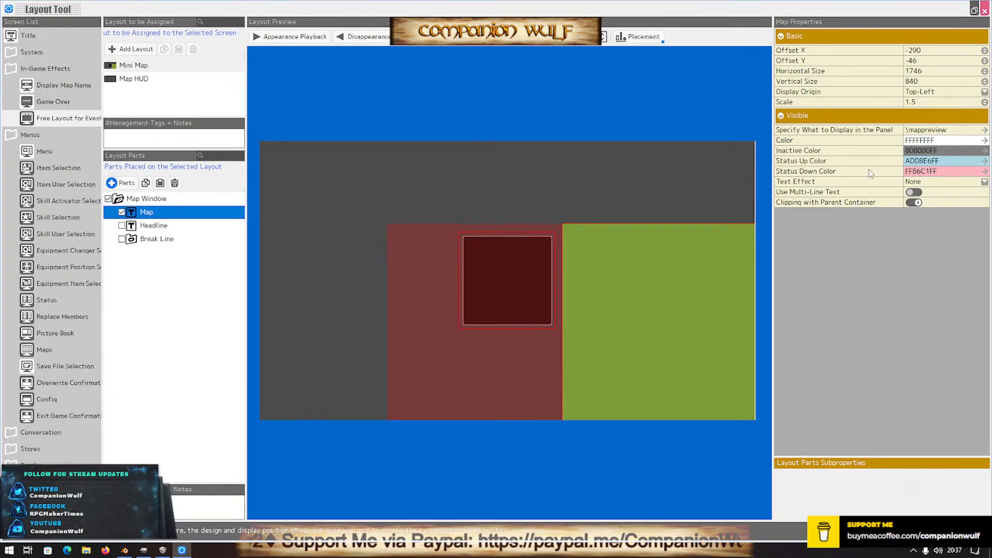
{"action": "left_click", "coordinate": [929, 70]}
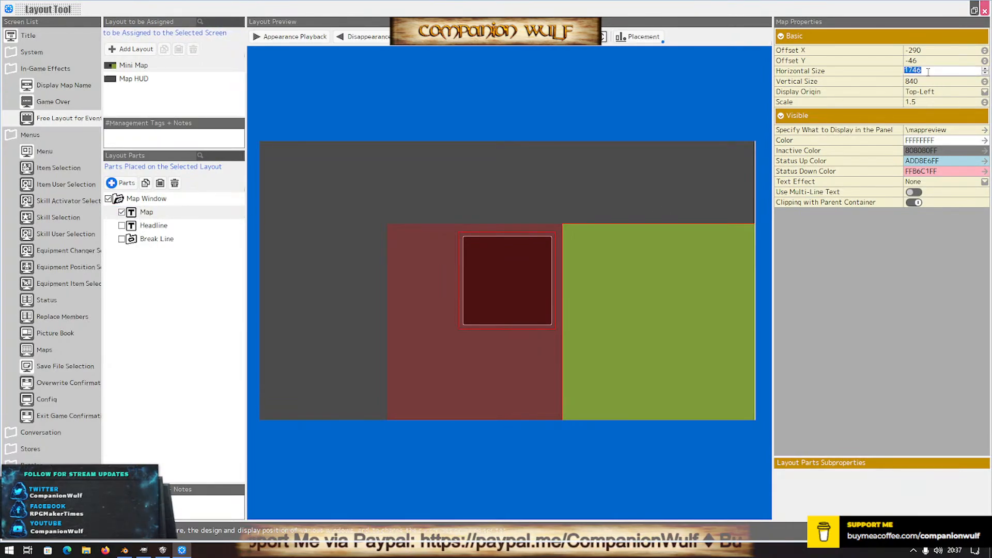
{"action": "type", "text": "350"}
{"action": "key", "text": "Return"}
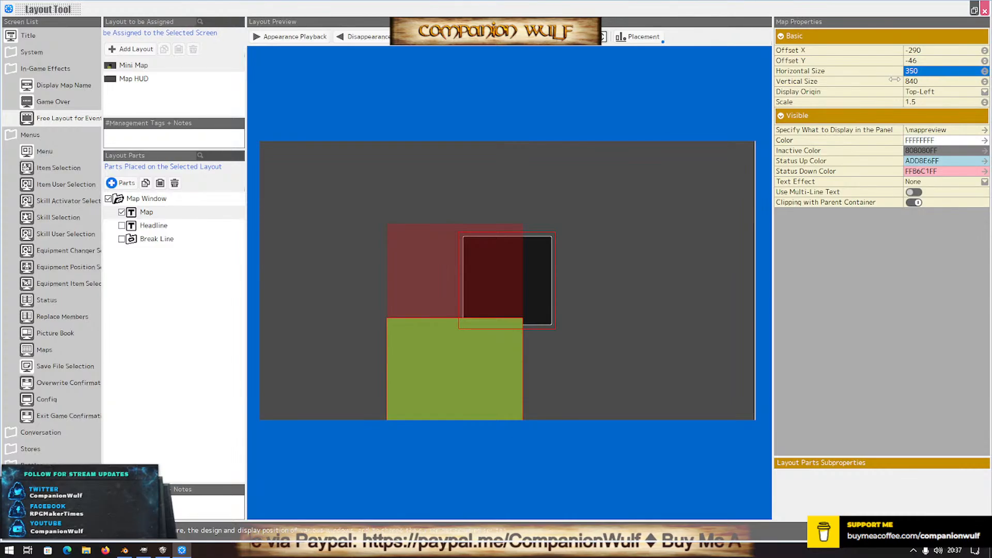
{"action": "left_click", "coordinate": [921, 80]}
{"action": "type", "text": "350"}
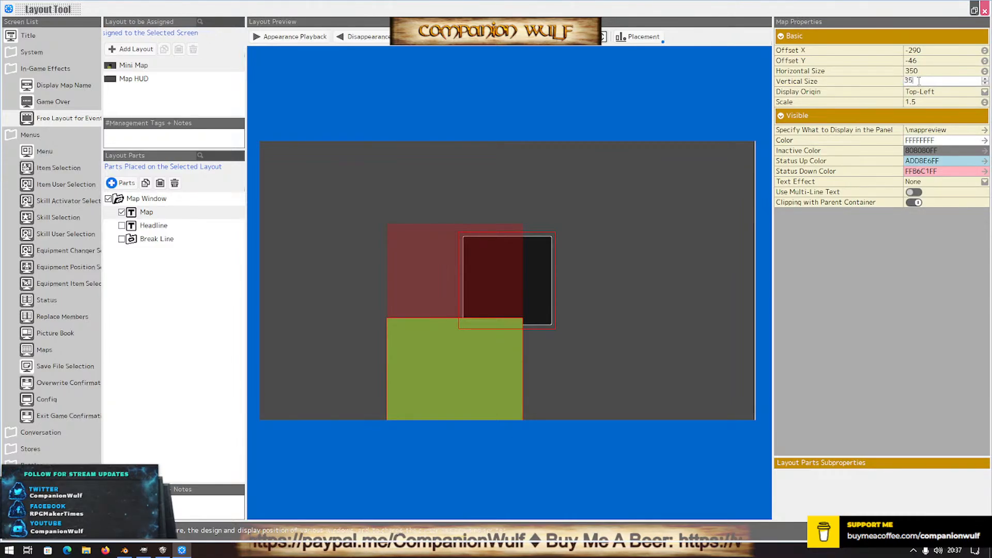
{"action": "key", "text": "Return"}
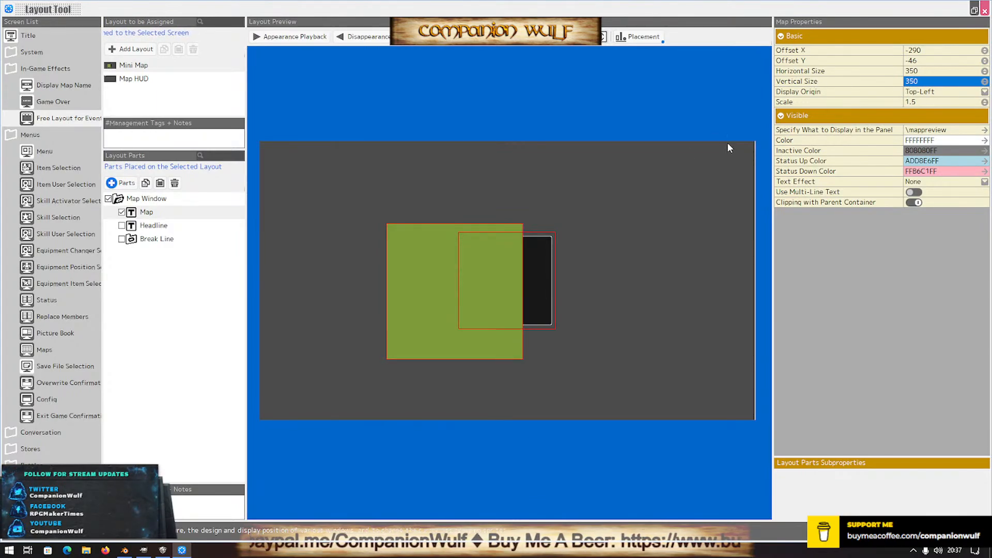
{"action": "left_click_drag", "start_coordinate": [407, 233], "coordinate": [488, 244]}
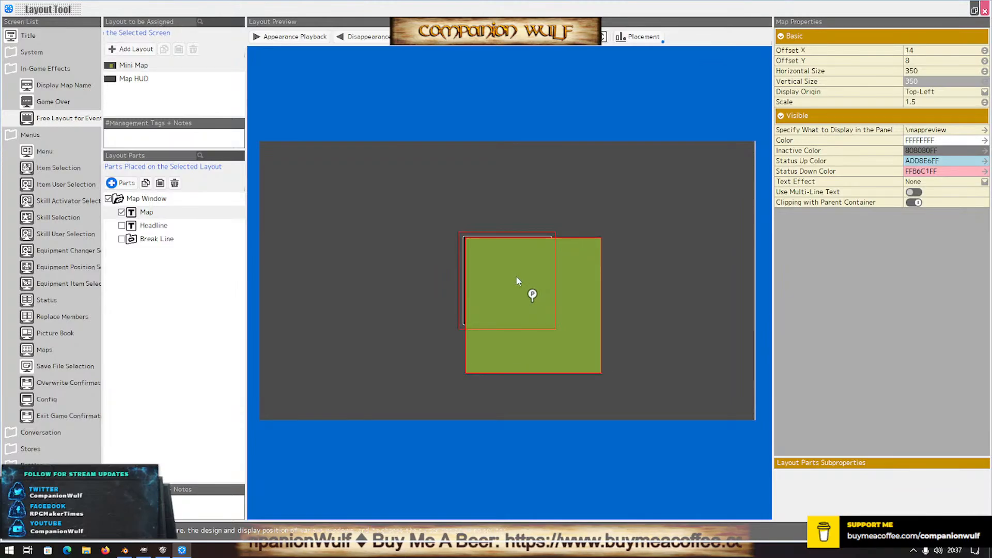
{"action": "left_click_drag", "start_coordinate": [517, 278], "coordinate": [496, 268]}
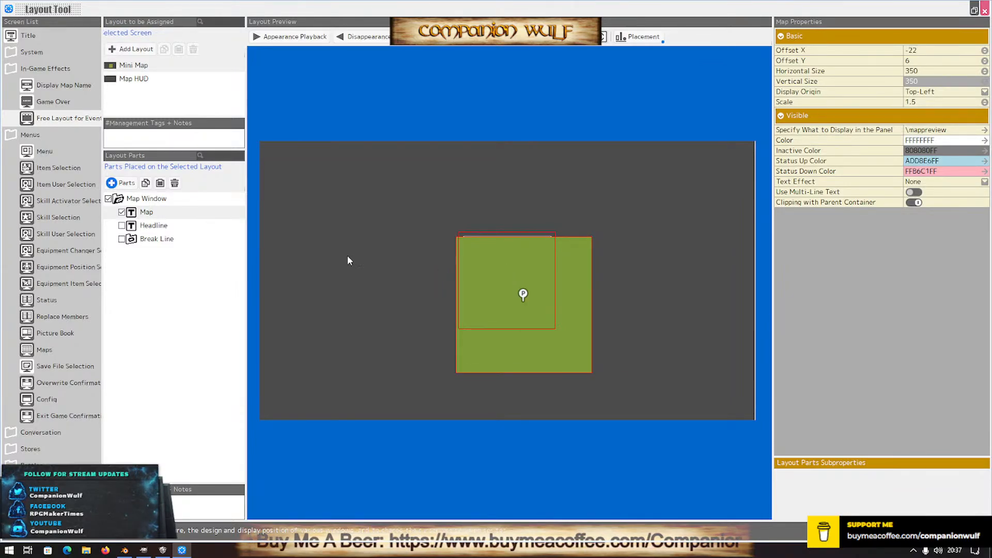
Resize the Map part to 300 by 300 and move it over the Map Window, to about offset X 4, Y -4
{"action": "left_click", "coordinate": [927, 71]}
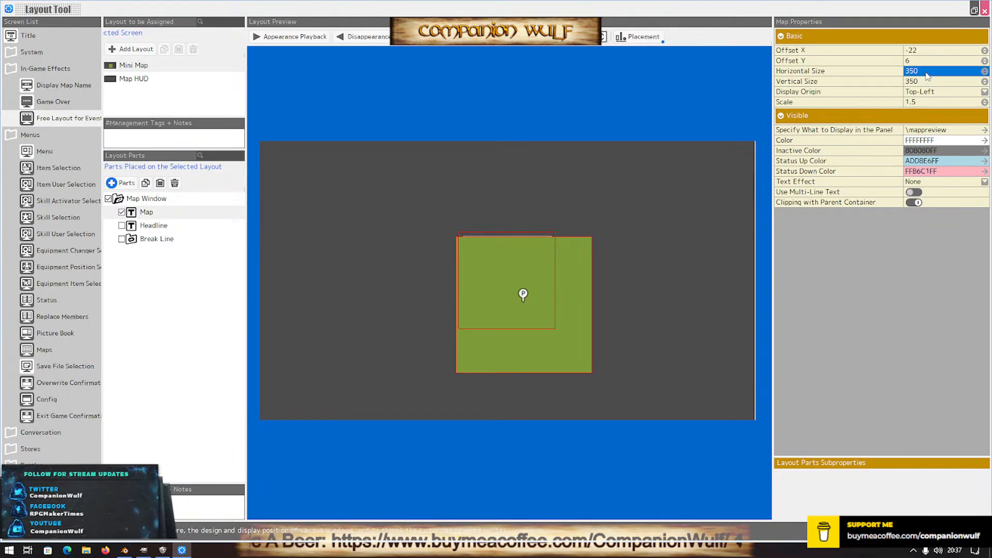
{"action": "type", "text": "300"}
{"action": "key", "text": "Return"}
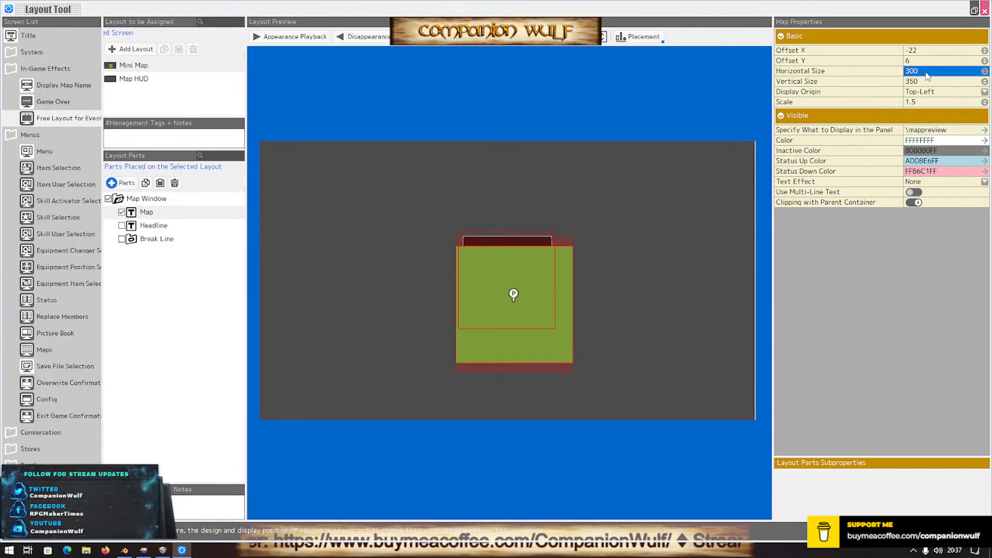
{"action": "left_click", "coordinate": [926, 81]}
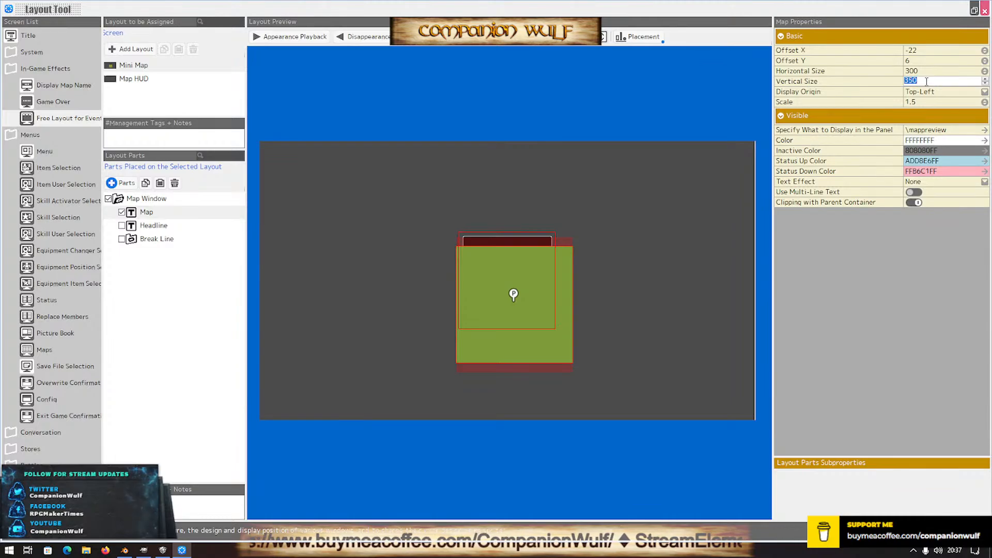
{"action": "type", "text": "300"}
{"action": "key", "text": "Return"}
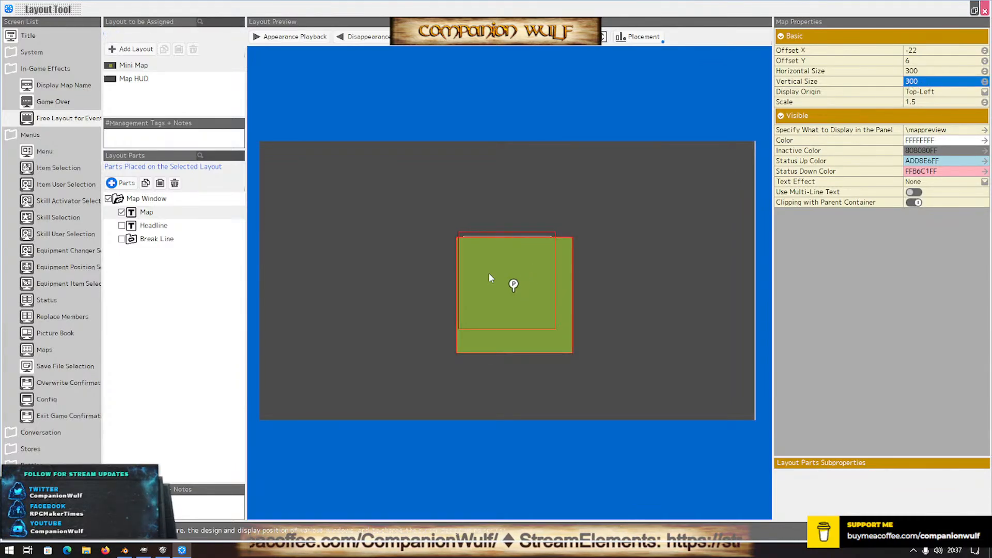
{"action": "left_click", "coordinate": [502, 277]}
{"action": "left_click_drag", "start_coordinate": [510, 278], "coordinate": [509, 267]}
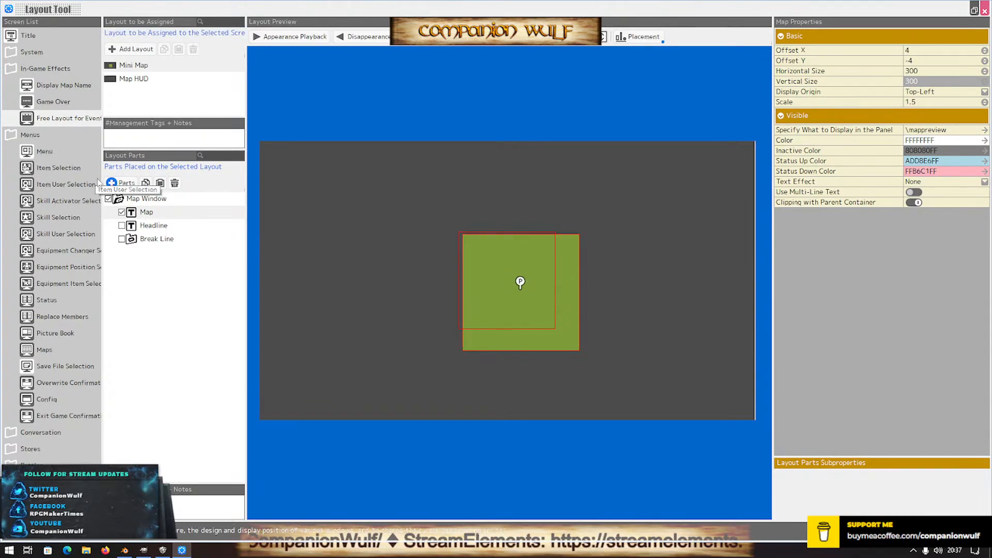
{"action": "left_click", "coordinate": [152, 200]}
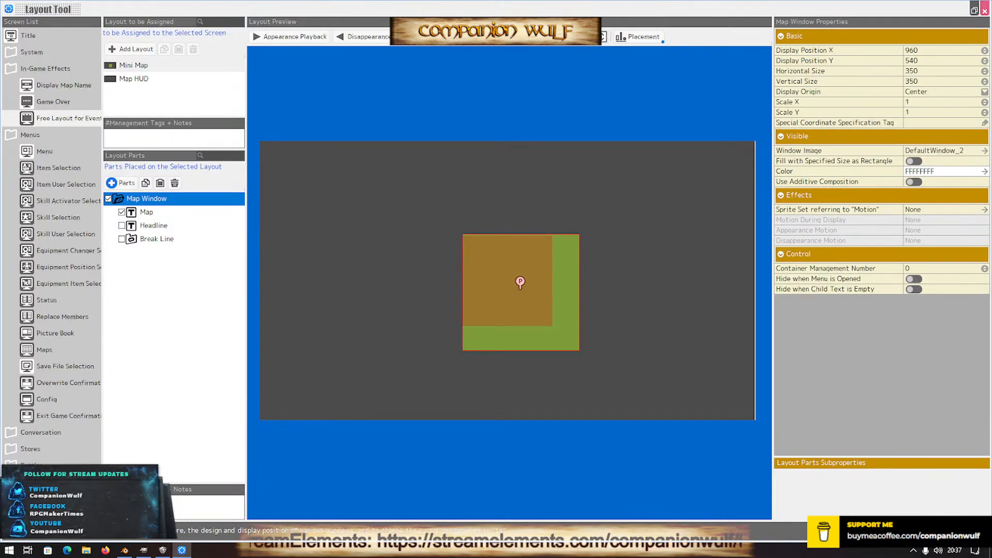
Add a Display Free Layout for Event command showing Mini Map to Event4 on the Upper Market map, and test-play the game
{"action": "key", "text": "alt+Tab"}
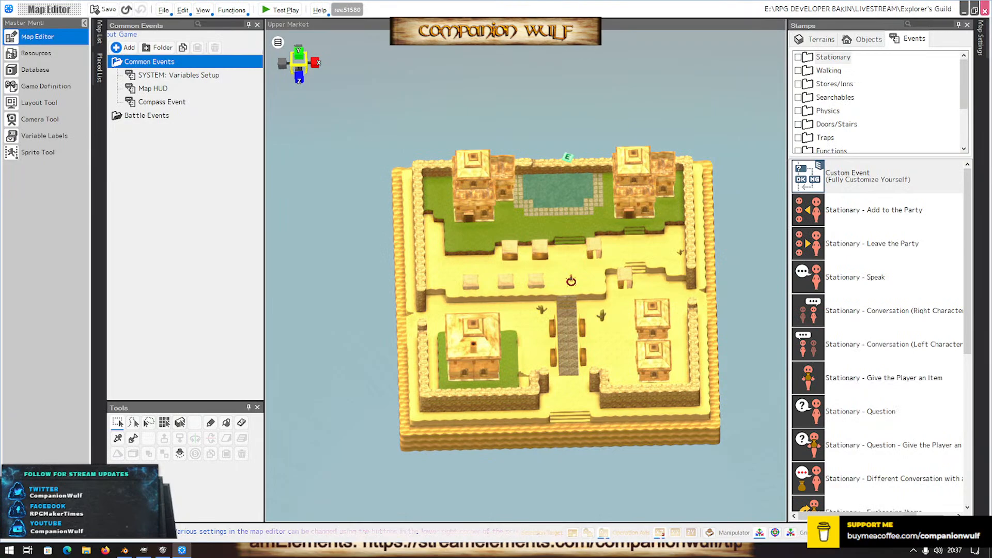
{"action": "left_click", "coordinate": [567, 155]}
{"action": "double_click", "coordinate": [567, 155]}
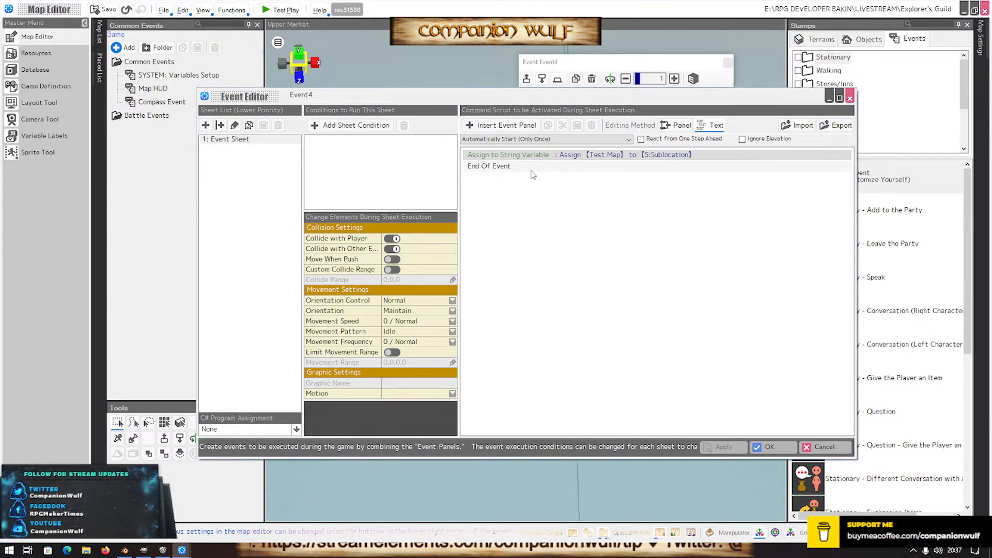
{"action": "double_click", "coordinate": [548, 177]}
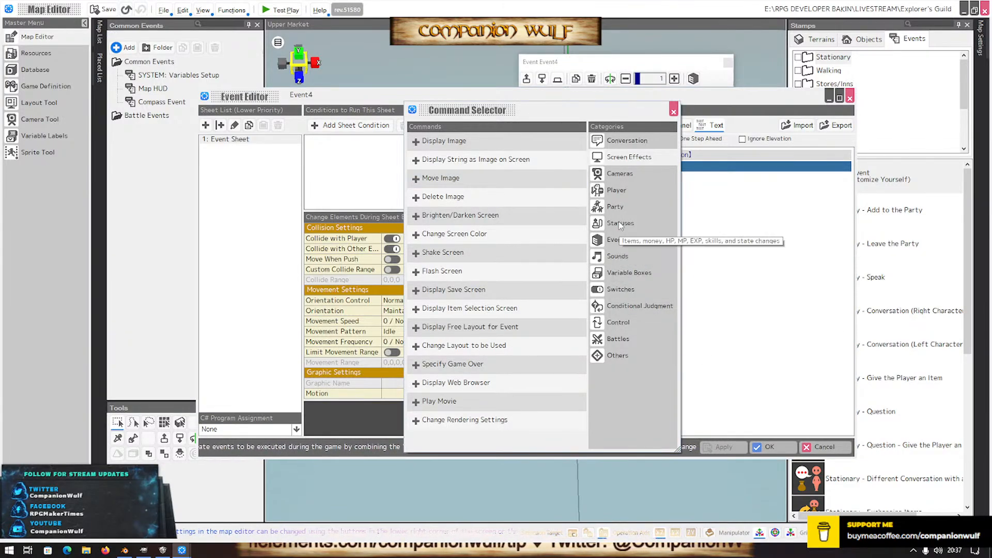
{"action": "double_click", "coordinate": [495, 327]}
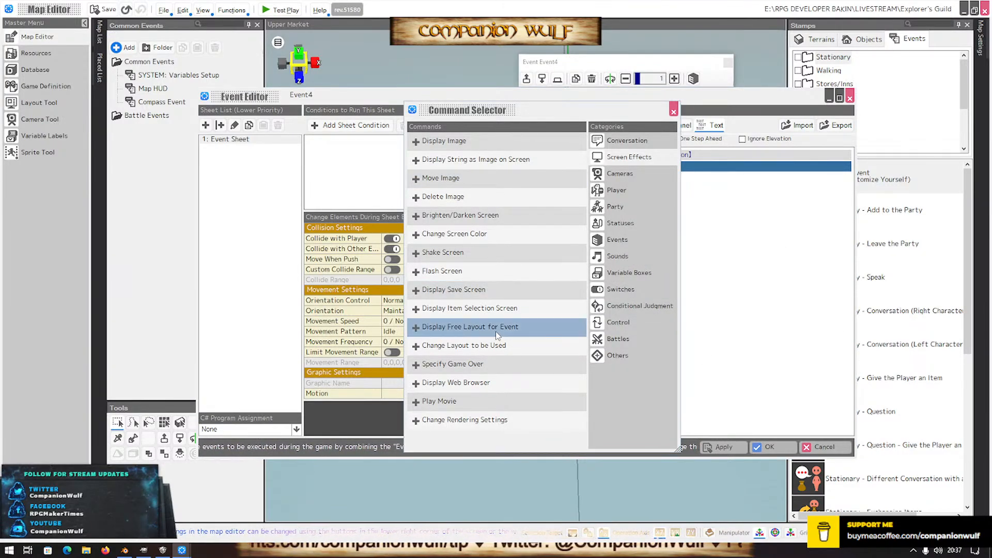
{"action": "left_click", "coordinate": [569, 263]}
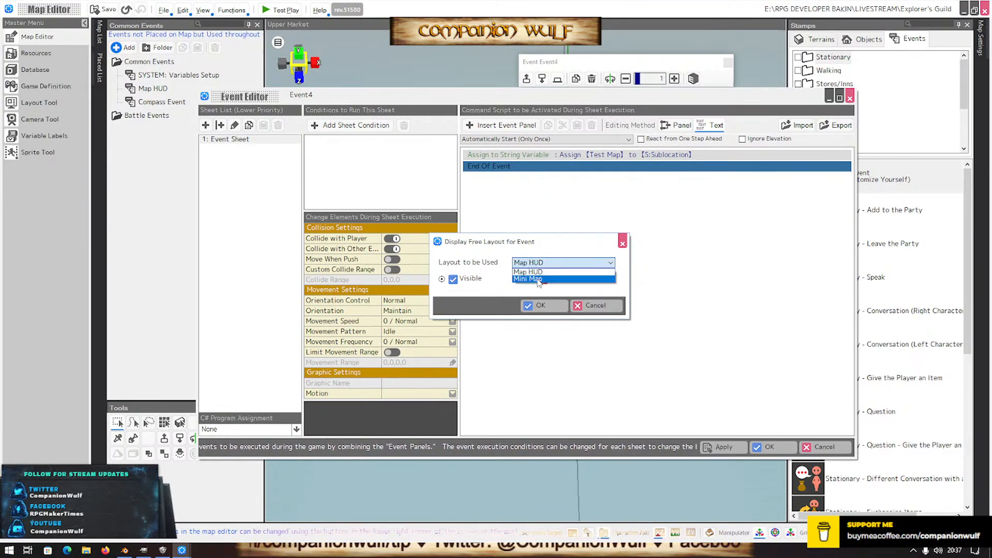
{"action": "left_click", "coordinate": [538, 273]}
{"action": "left_click", "coordinate": [546, 308]}
{"action": "left_click", "coordinate": [768, 448]}
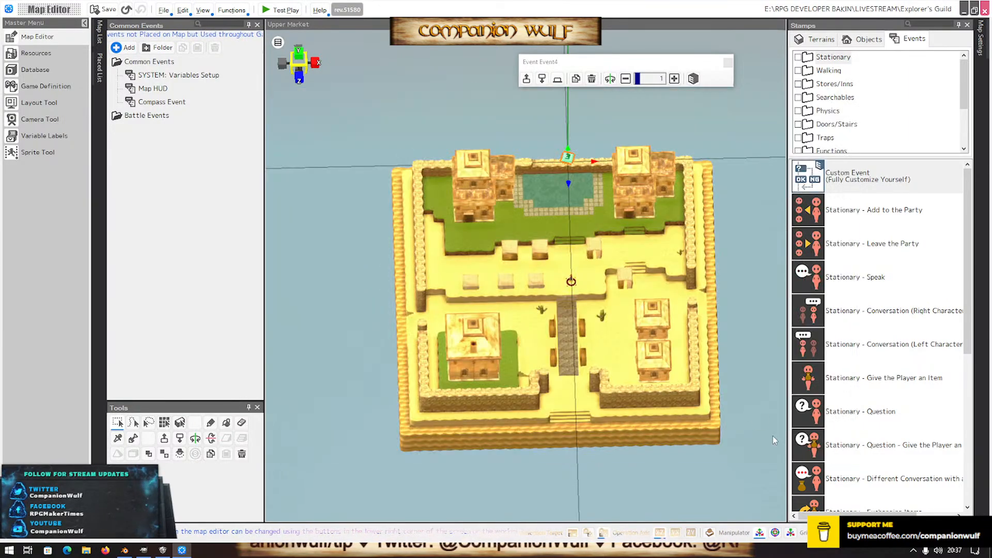
{"action": "left_click", "coordinate": [279, 10]}
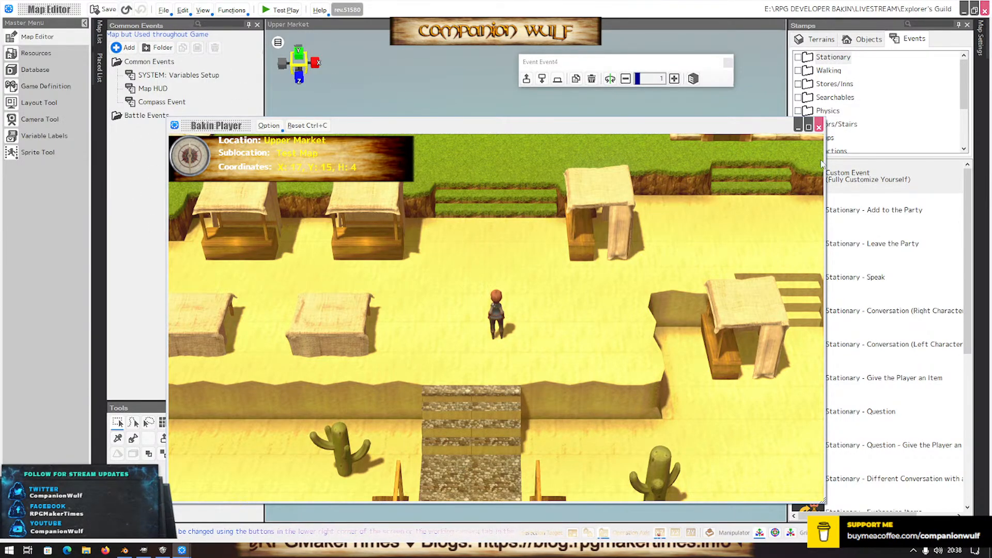
{"action": "left_click", "coordinate": [819, 126]}
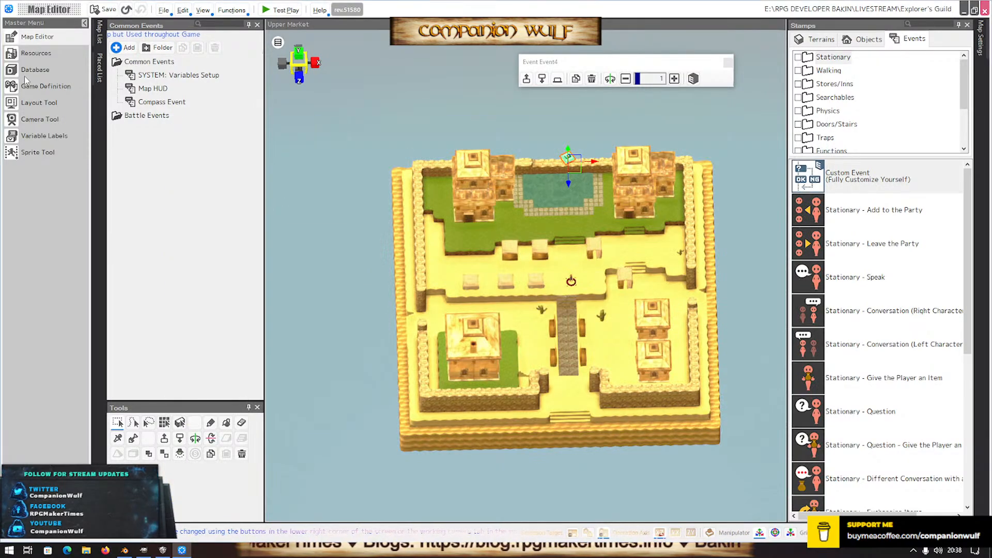
Set the Map HUD common event's start condition to No Trigger (Execute from Another Event)
{"action": "double_click", "coordinate": [152, 88]}
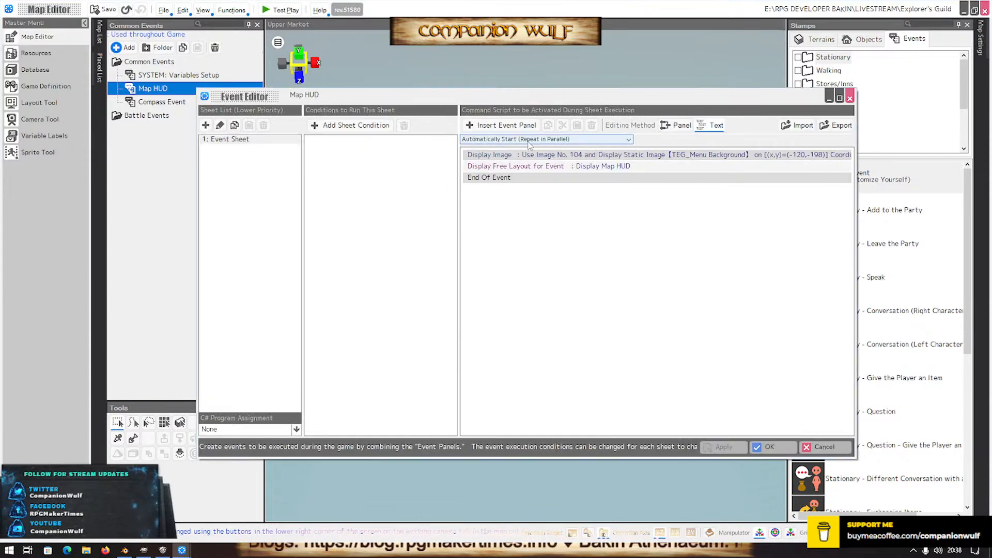
{"action": "left_click", "coordinate": [530, 140]}
{"action": "left_click", "coordinate": [517, 146]}
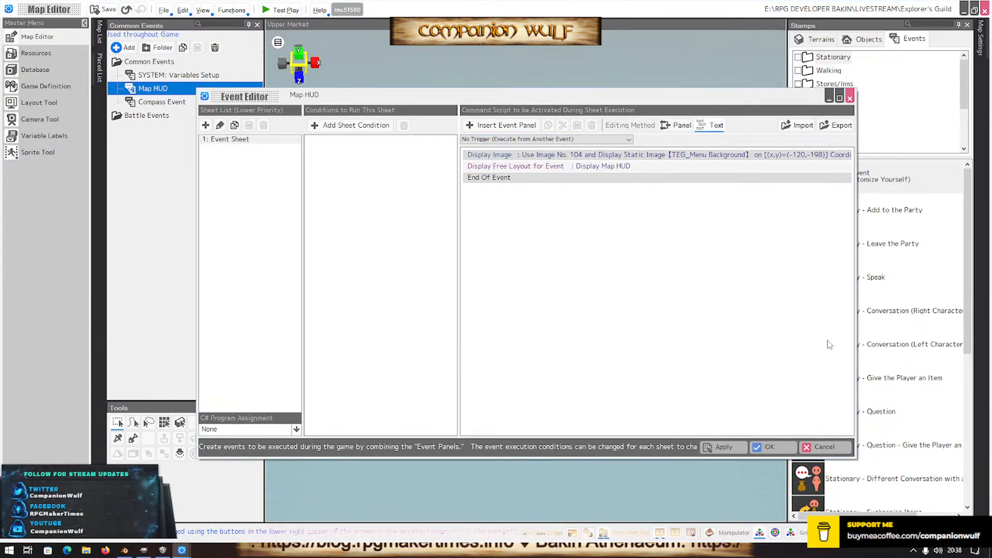
{"action": "left_click", "coordinate": [784, 450]}
Check Event4's command script and test-play the game, walking the character up and down to check the mini map's player marker
{"action": "left_click", "coordinate": [567, 156]}
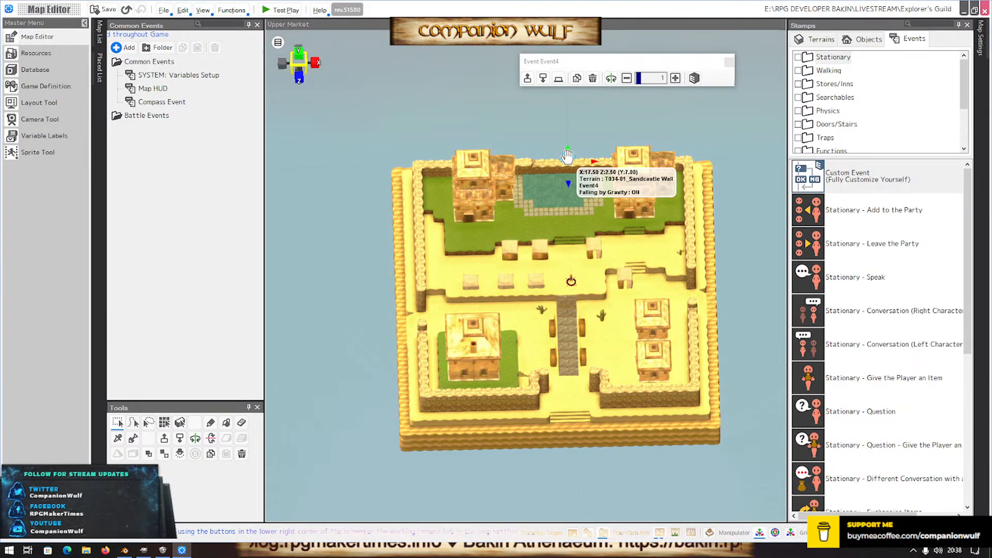
{"action": "double_click", "coordinate": [568, 156]}
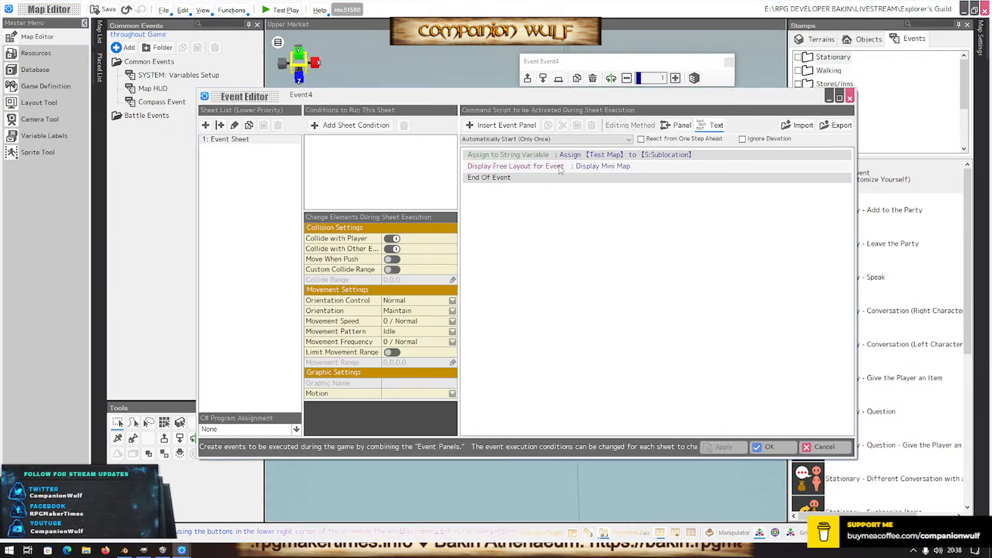
{"action": "left_click", "coordinate": [772, 449]}
{"action": "left_click", "coordinate": [281, 10]}
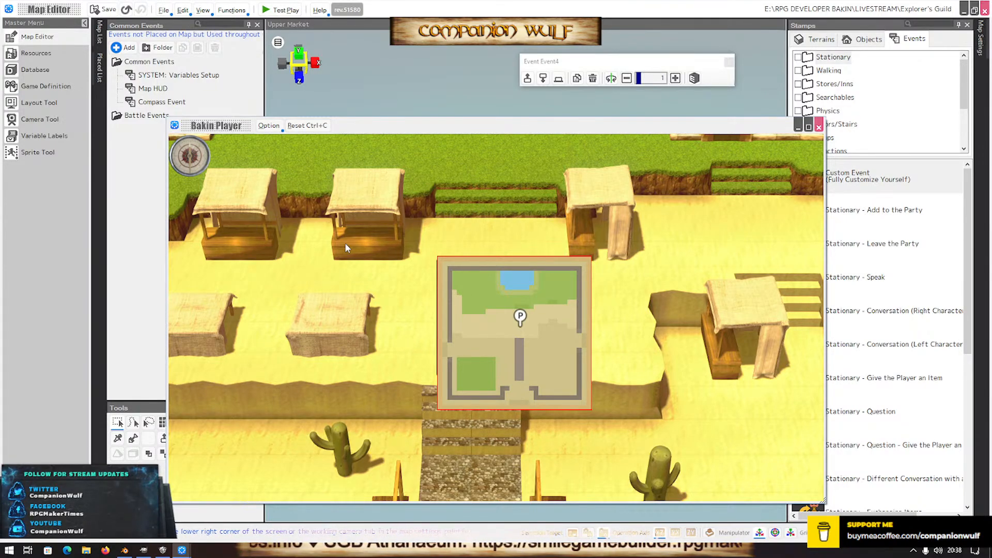
{"action": "key", "text": "Up"}
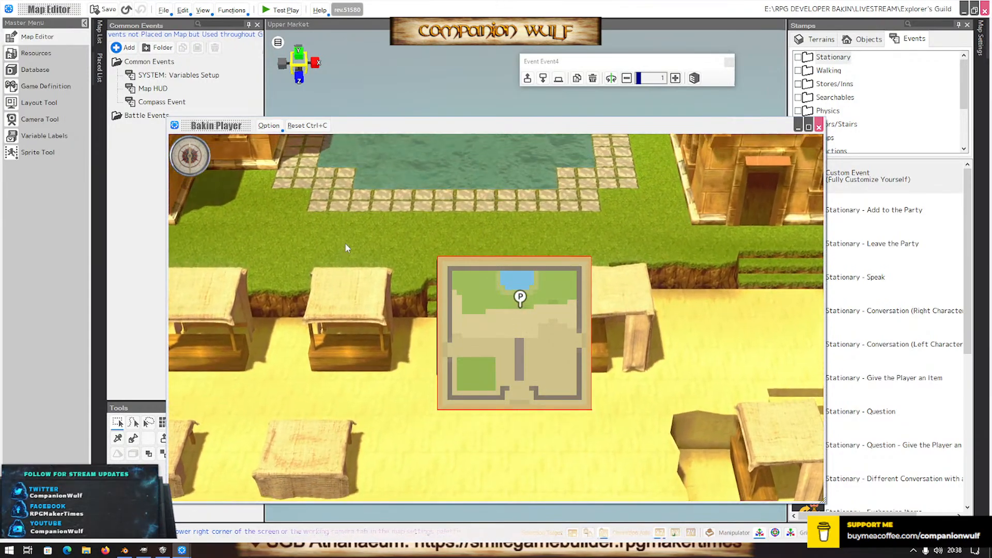
{"action": "key", "text": "Up"}
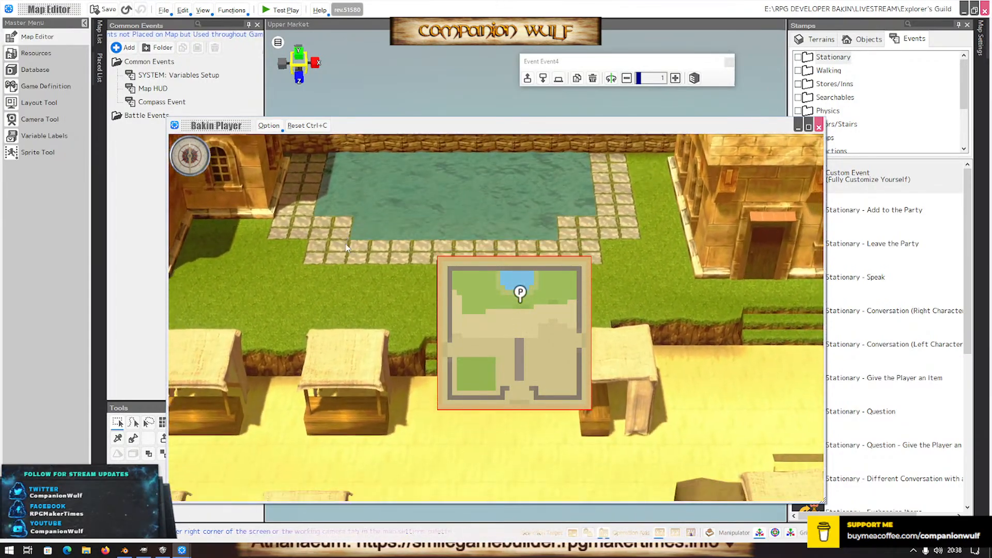
{"action": "key", "text": "Down"}
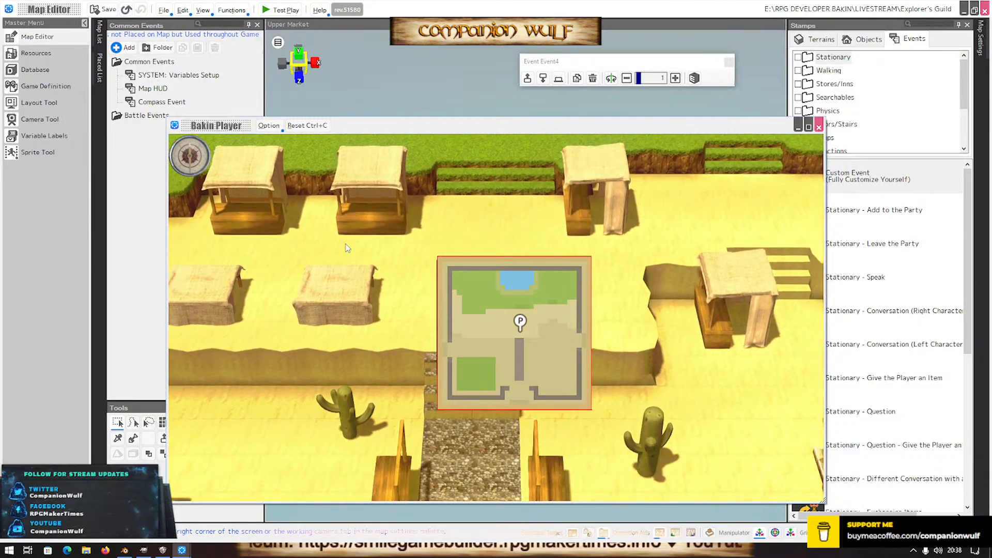
{"action": "key", "text": "Down"}
{"action": "left_click", "coordinate": [819, 127]}
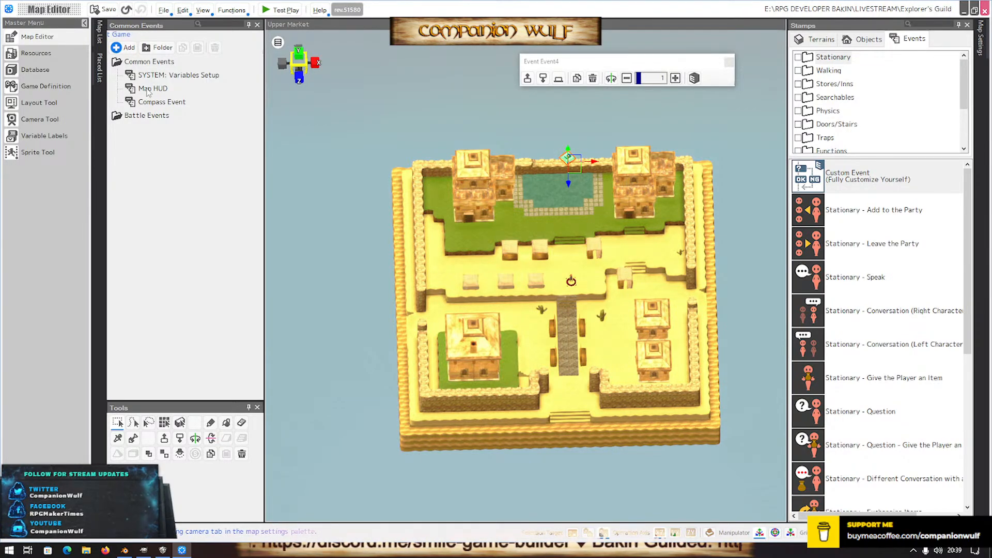
Move the Map part out of the Map Window container in the Mini Map layout and hide the Map Window
{"action": "left_click", "coordinate": [40, 103]}
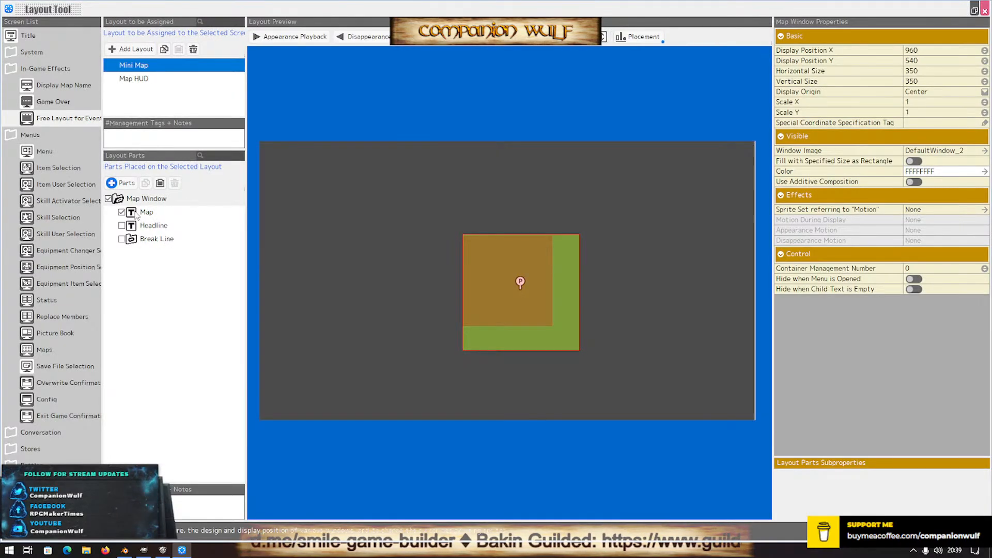
{"action": "left_click", "coordinate": [135, 216]}
{"action": "left_click_drag", "start_coordinate": [135, 215], "coordinate": [136, 199]}
{"action": "left_click", "coordinate": [112, 215]}
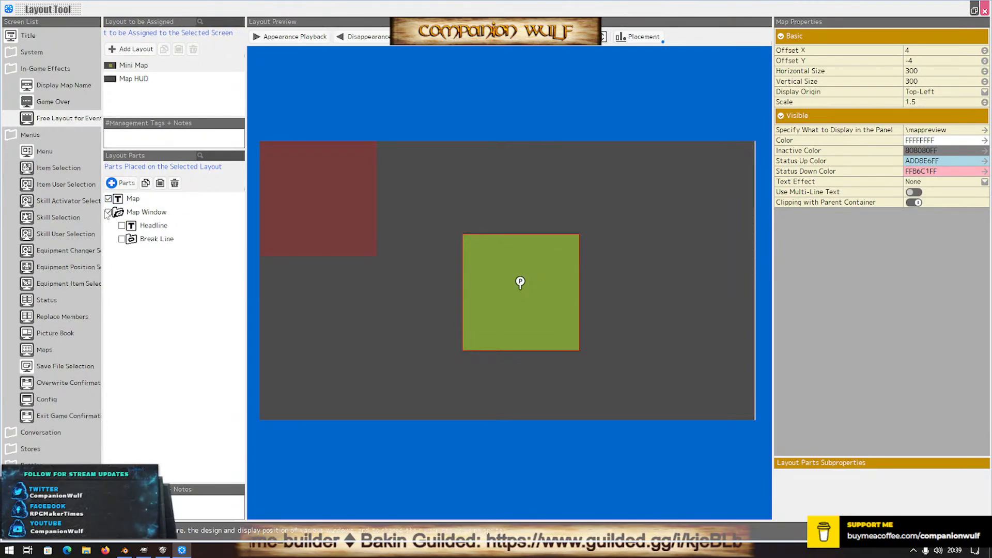
{"action": "left_click", "coordinate": [108, 213]}
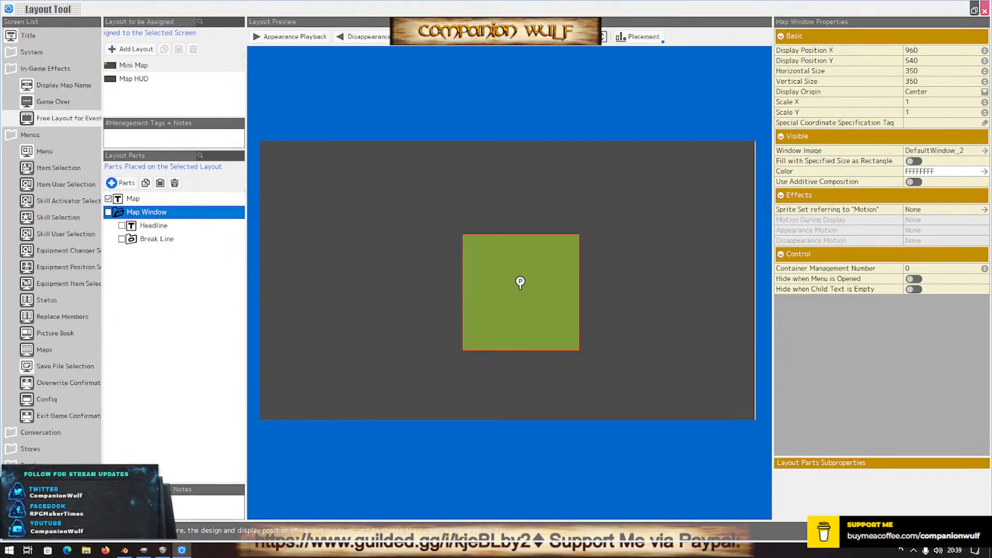
Leave the Layout Tool and test-play the game to check the mini map without its window
{"action": "left_click", "coordinate": [986, 10]}
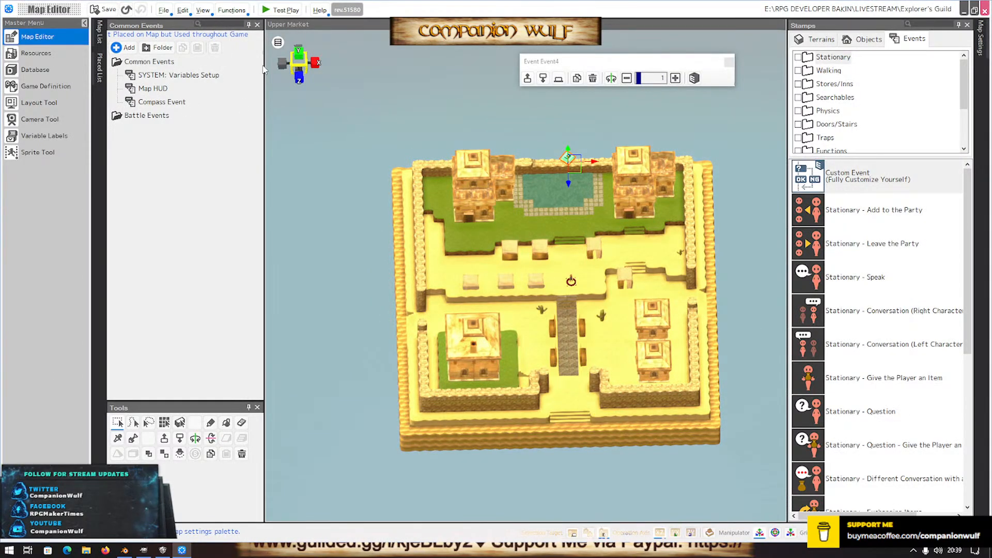
{"action": "left_click", "coordinate": [275, 11]}
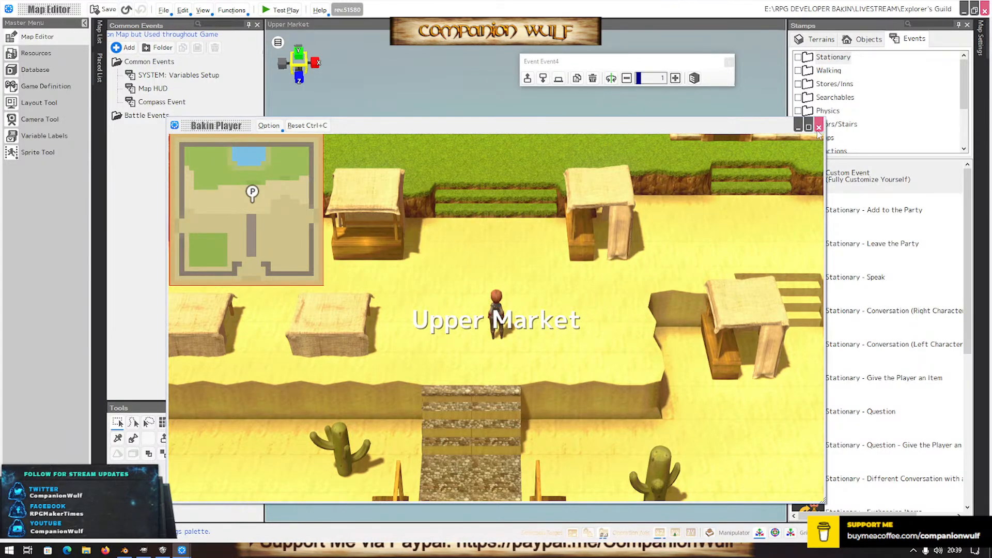
{"action": "left_click", "coordinate": [818, 127]}
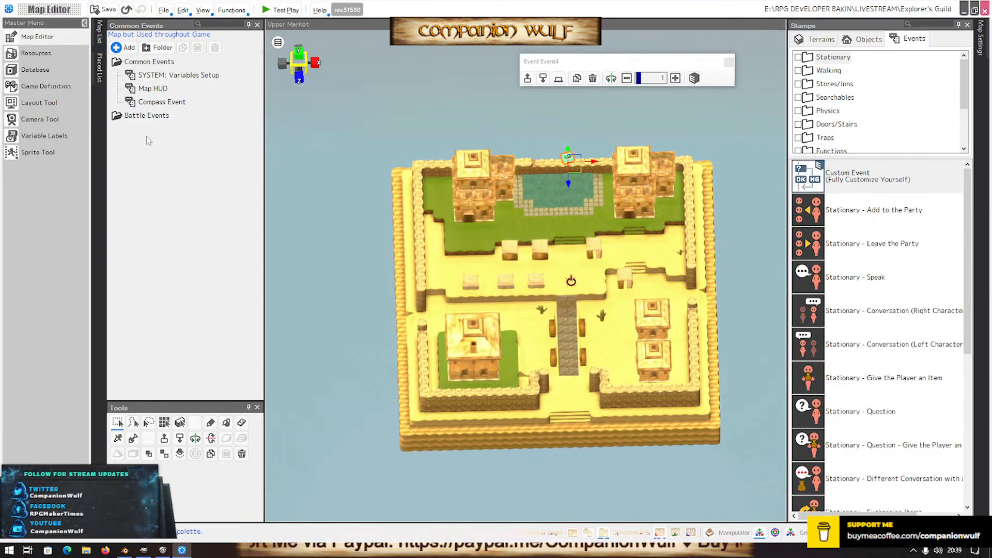
Set the Map HUD common event to start automatically and test-play the game to check the HUD alongside the mini map
{"action": "double_click", "coordinate": [154, 90]}
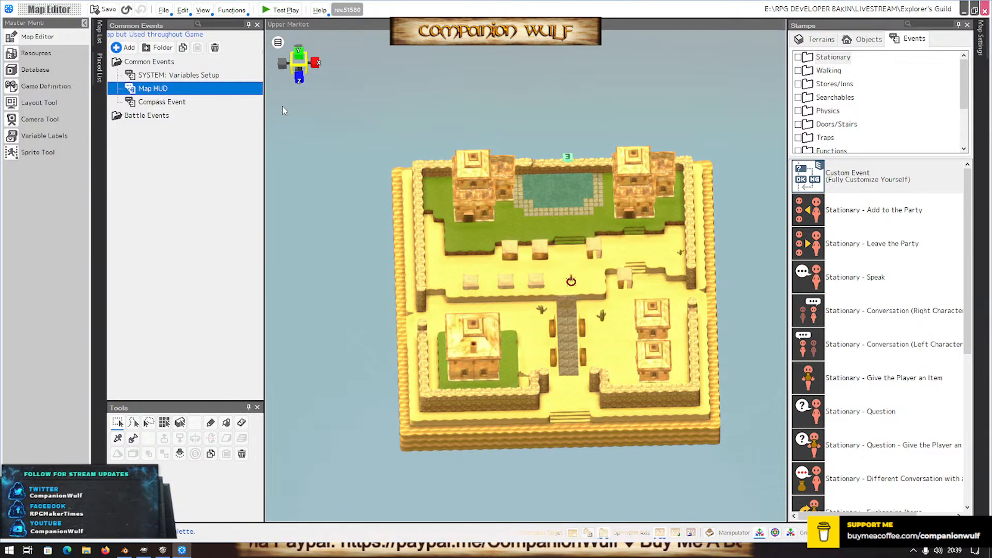
{"action": "left_click", "coordinate": [538, 139]}
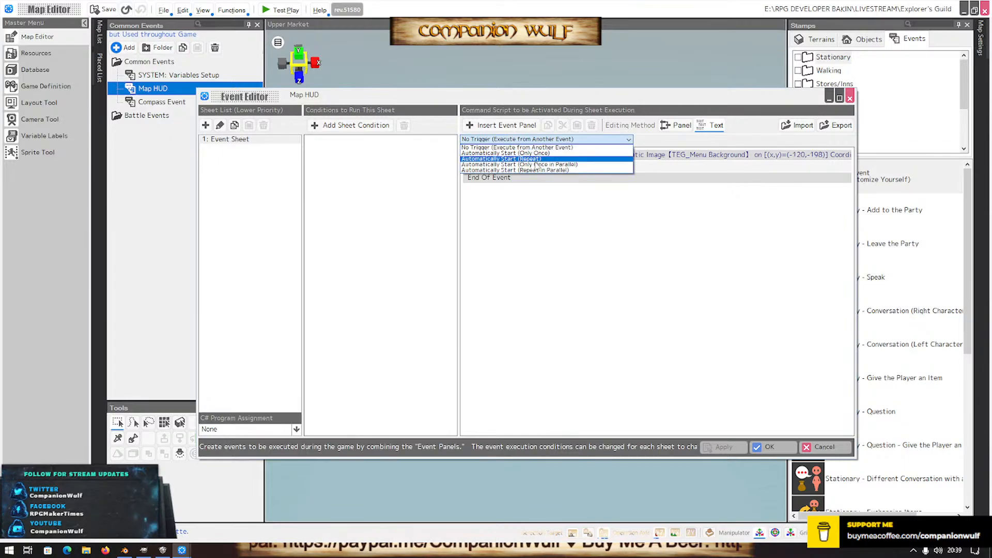
{"action": "left_click", "coordinate": [517, 162]}
{"action": "left_click", "coordinate": [770, 446]}
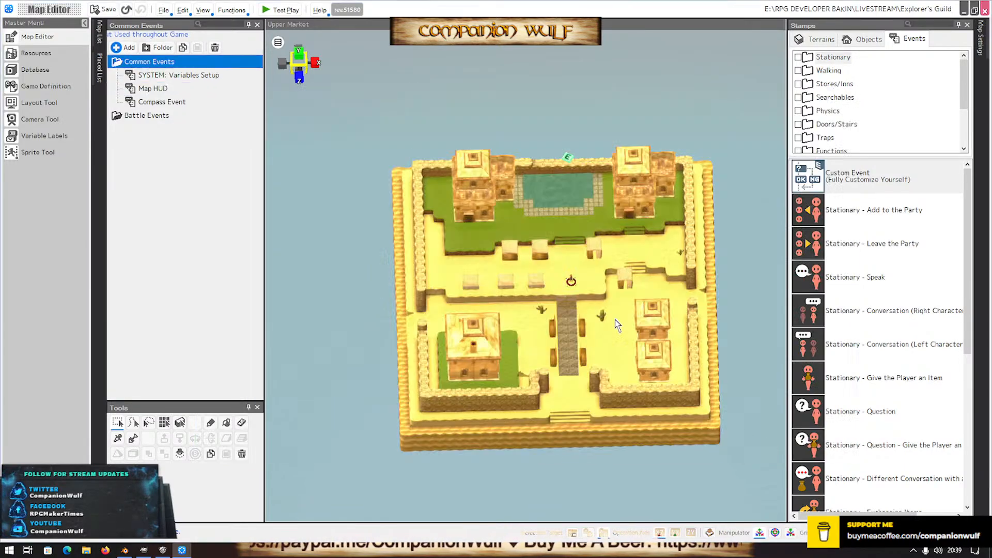
{"action": "left_click", "coordinate": [270, 15]}
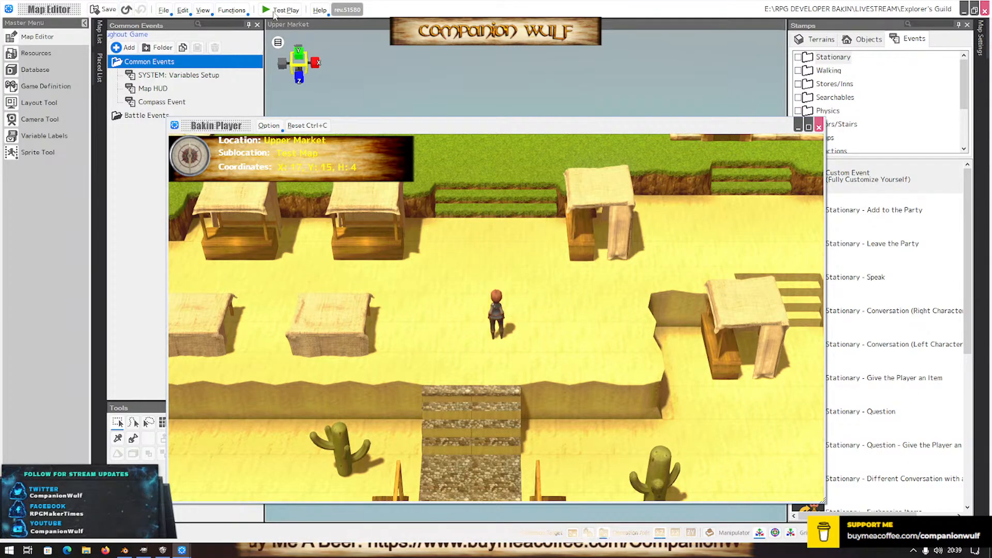
{"action": "left_click", "coordinate": [819, 128]}
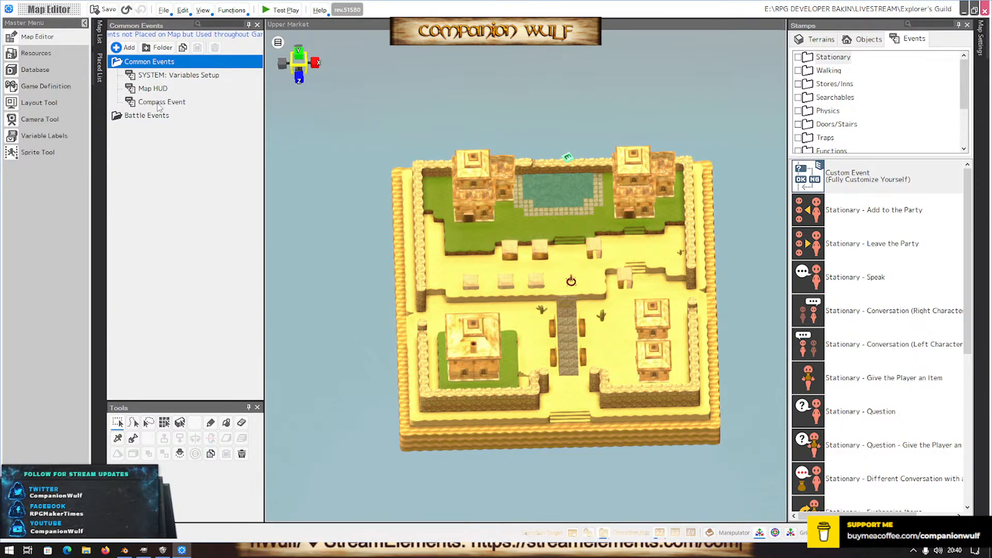
Copy the Map part from the Mini Map layout and paste it into the Map HUD Container of the Map HUD layout
{"action": "left_click", "coordinate": [32, 103]}
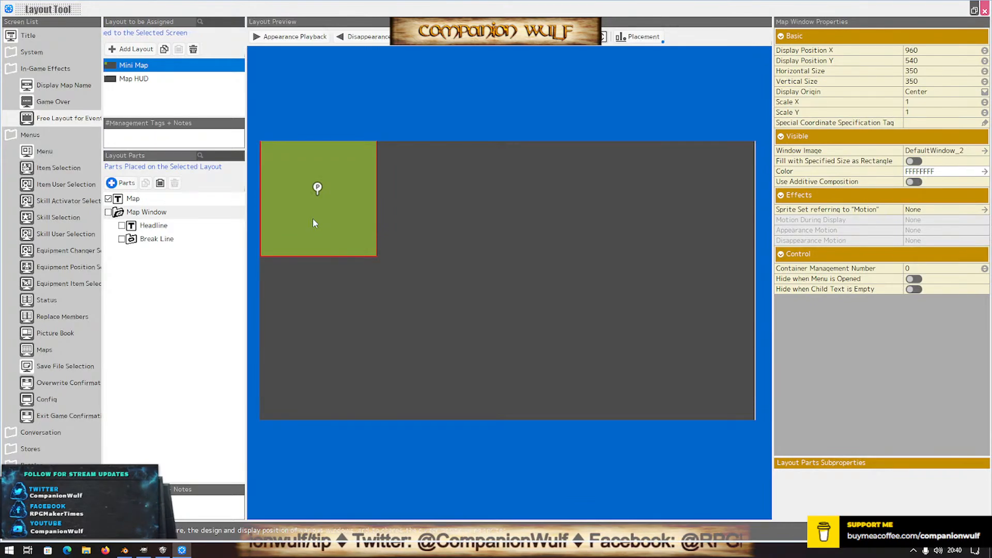
{"action": "left_click", "coordinate": [128, 201]}
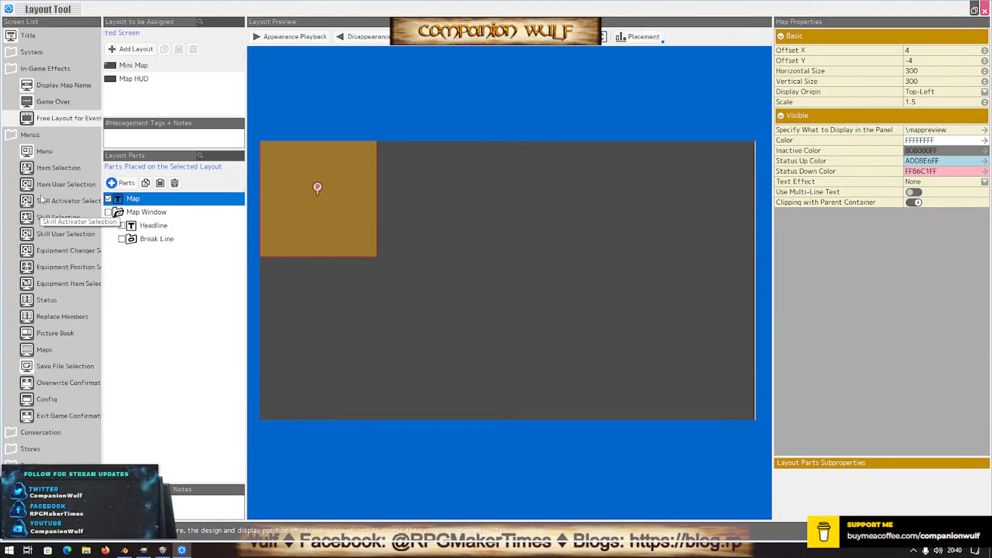
{"action": "left_click", "coordinate": [137, 79]}
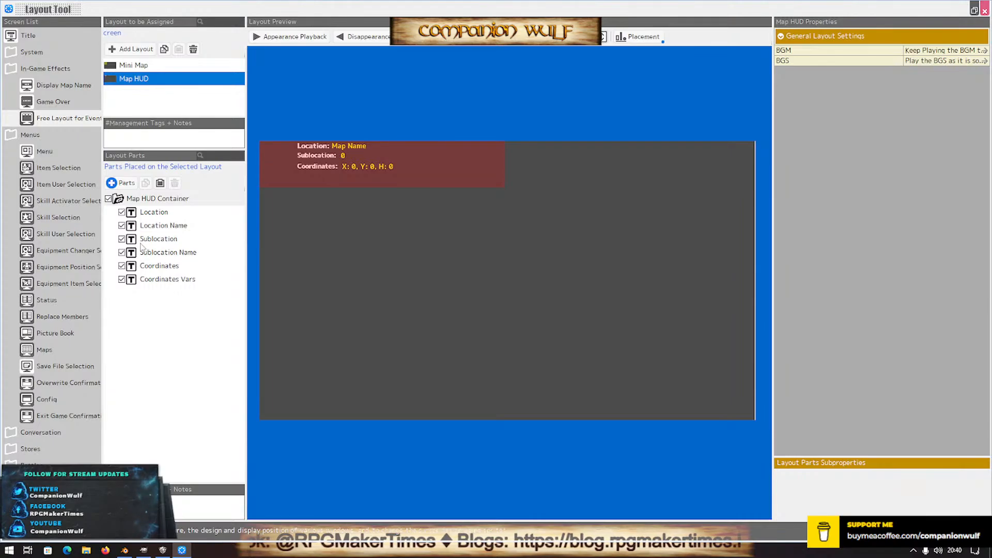
{"action": "left_click", "coordinate": [151, 202]}
{"action": "left_click", "coordinate": [151, 202]}
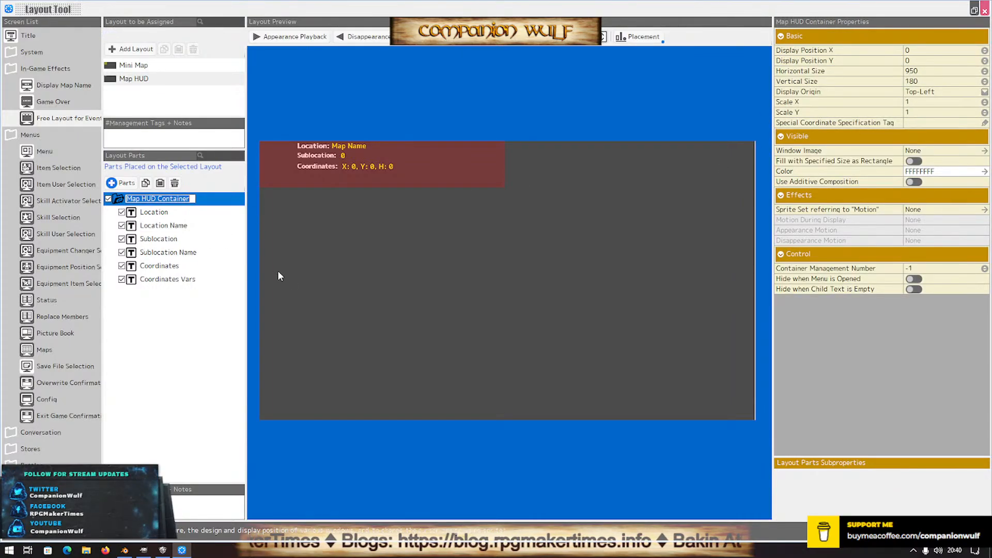
{"action": "left_click", "coordinate": [161, 183]}
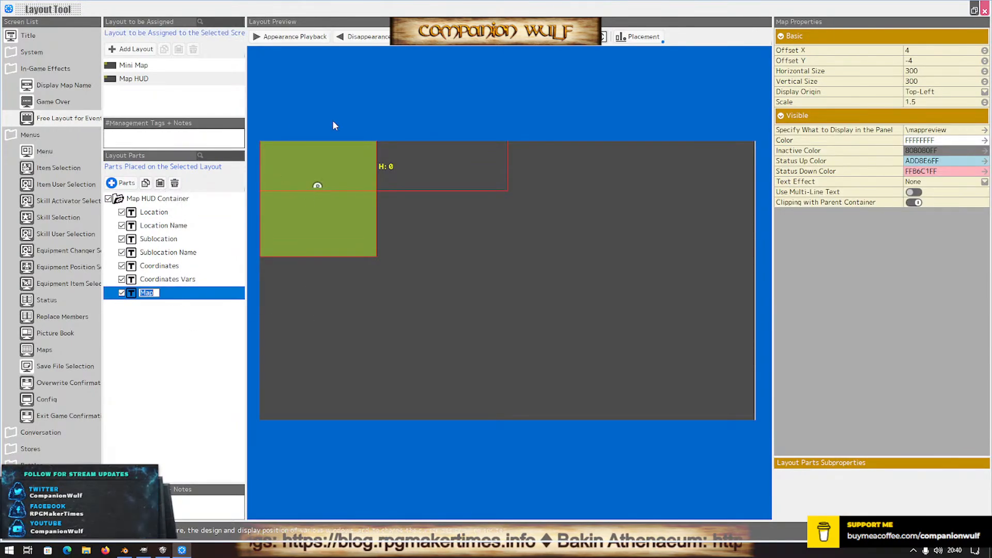
Resize the pasted Map part to 100 by 100 and move it inside the HUD container's far end, at about offset 808, 20
{"action": "left_click", "coordinate": [334, 221]}
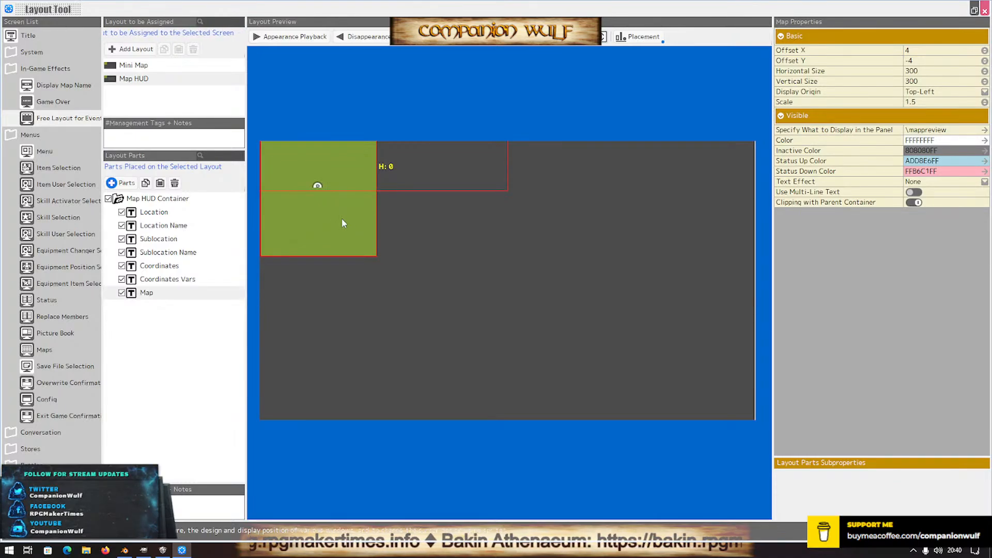
{"action": "left_click_drag", "start_coordinate": [472, 222], "coordinate": [472, 217]}
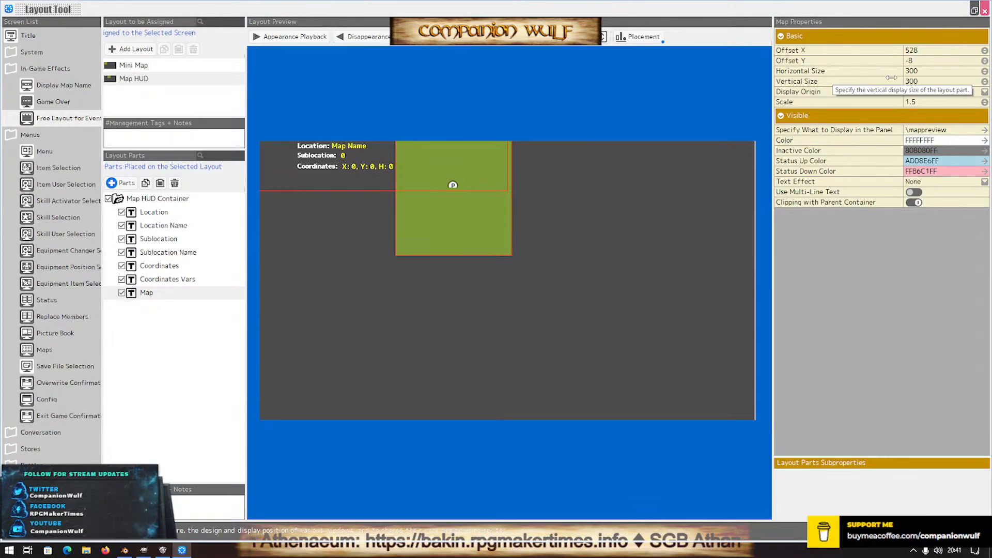
{"action": "left_click", "coordinate": [924, 72]}
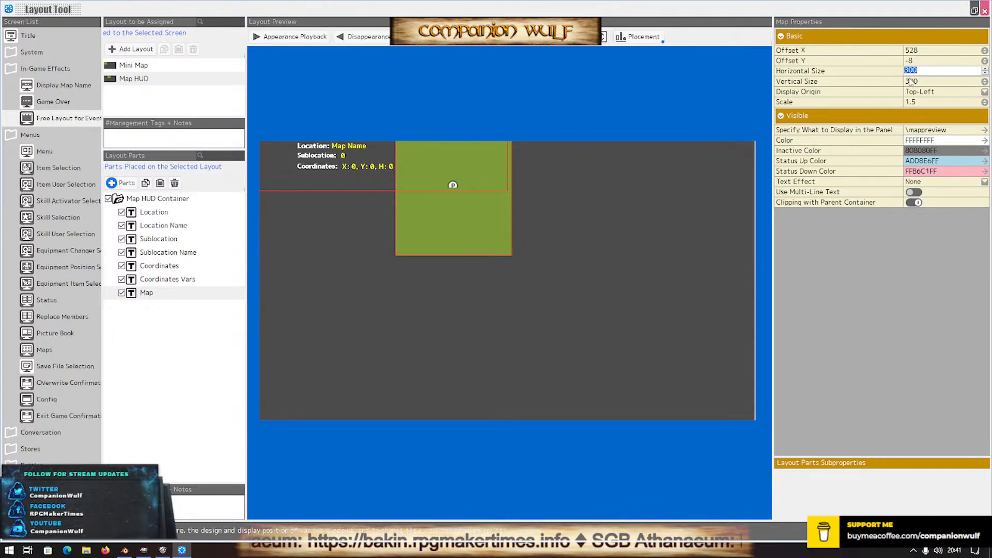
{"action": "type", "text": "1"}
{"action": "left_click", "coordinate": [911, 81]}
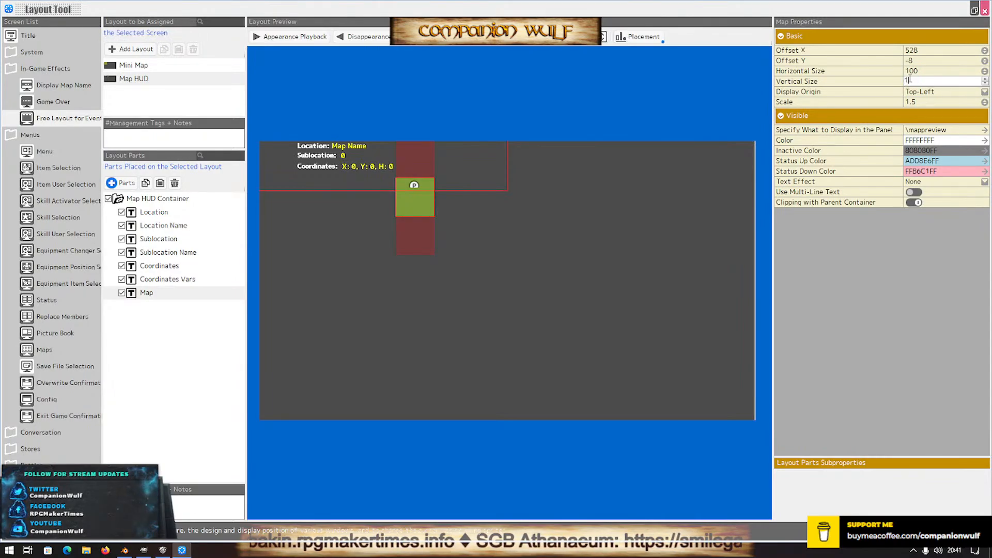
{"action": "key", "text": "Return"}
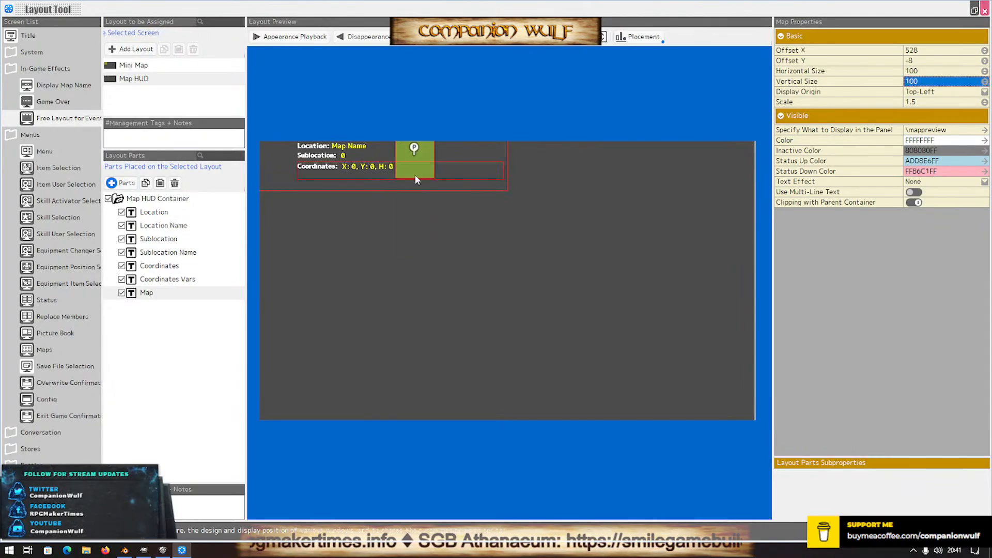
{"action": "left_click_drag", "start_coordinate": [413, 149], "coordinate": [484, 166]}
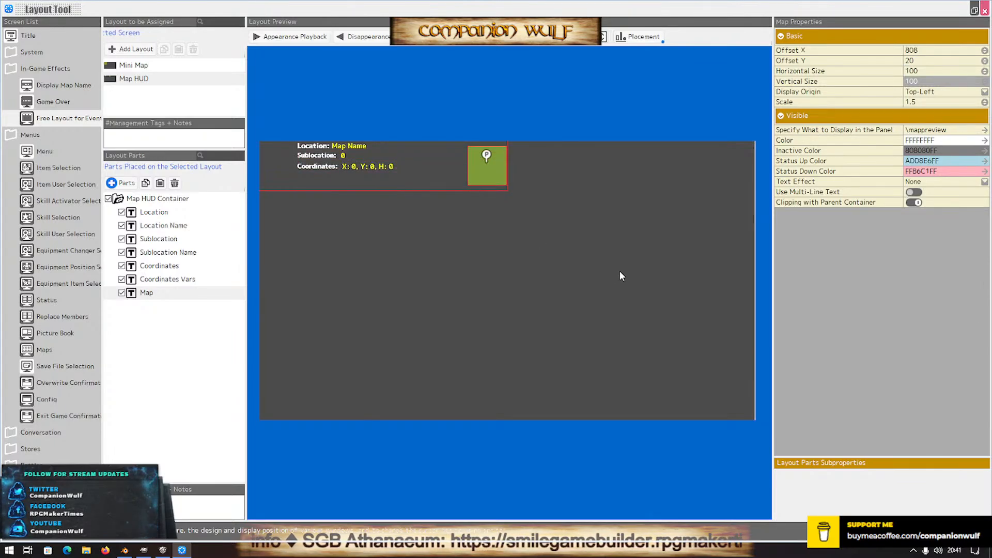
Leave the Layout Tool and test-play the game, walking the character around the market to check the map preview in the HUD, and close the player
{"action": "left_click", "coordinate": [985, 11]}
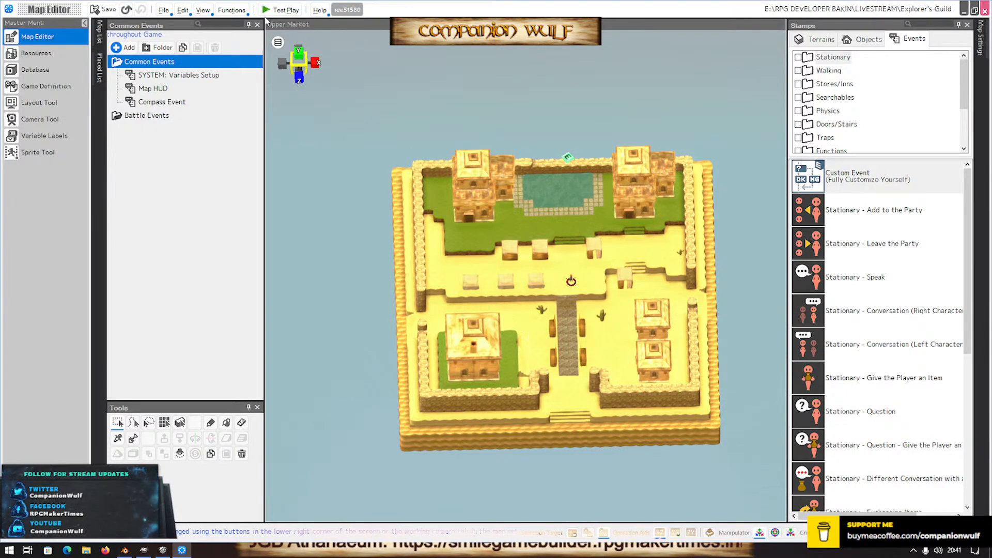
{"action": "left_click", "coordinate": [281, 10]}
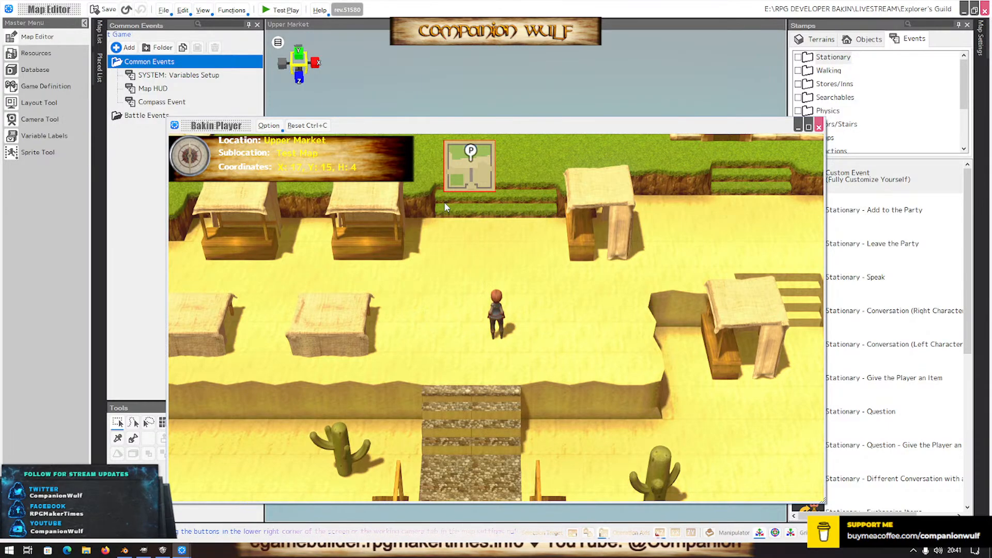
{"action": "key", "text": "Up"}
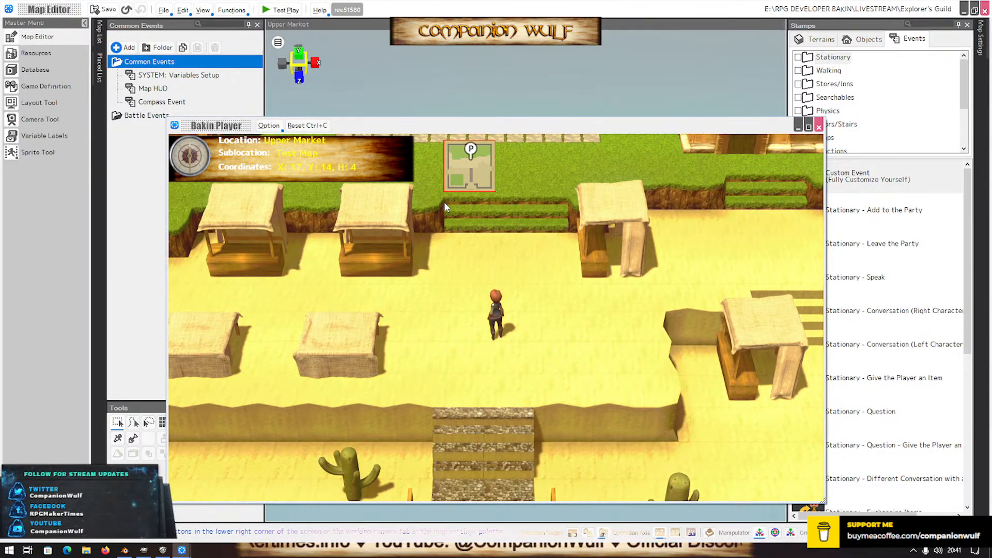
{"action": "key", "text": "Left"}
{"action": "key", "text": "Down"}
{"action": "key", "text": "Left"}
{"action": "key", "text": "Down"}
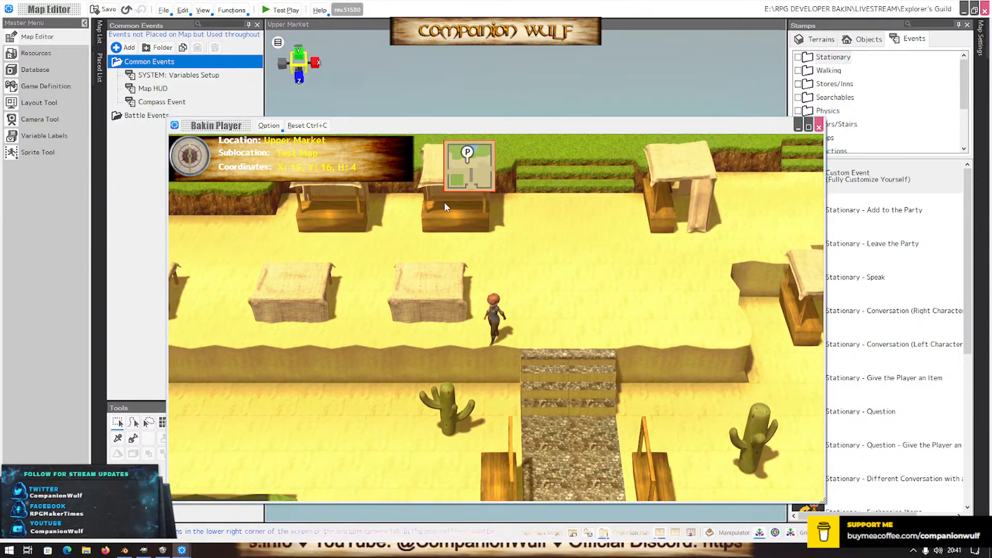
{"action": "key", "text": "Right"}
{"action": "key", "text": "Right"}
{"action": "key", "text": "Down"}
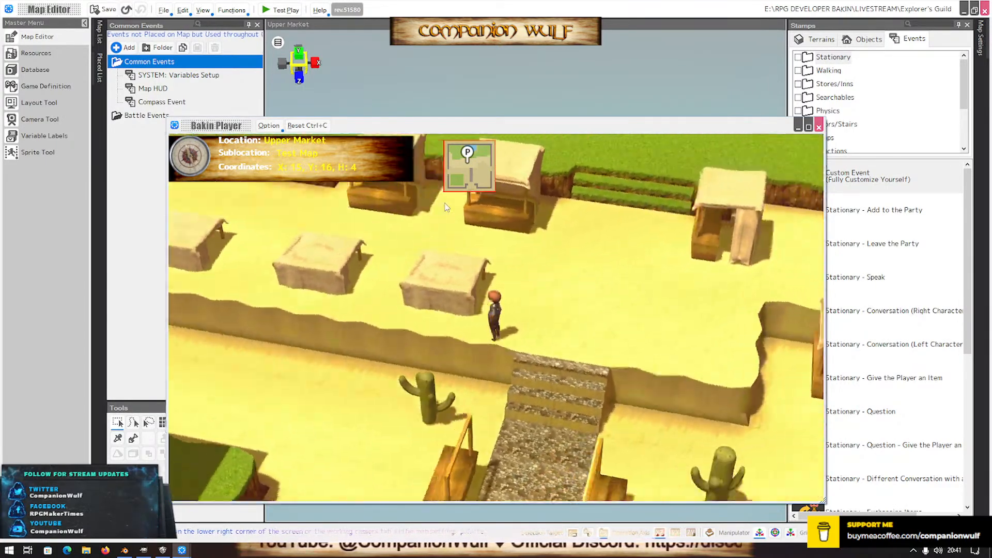
{"action": "key", "text": "Left"}
{"action": "key", "text": "Left"}
{"action": "key", "text": "Left"}
{"action": "key", "text": "Down"}
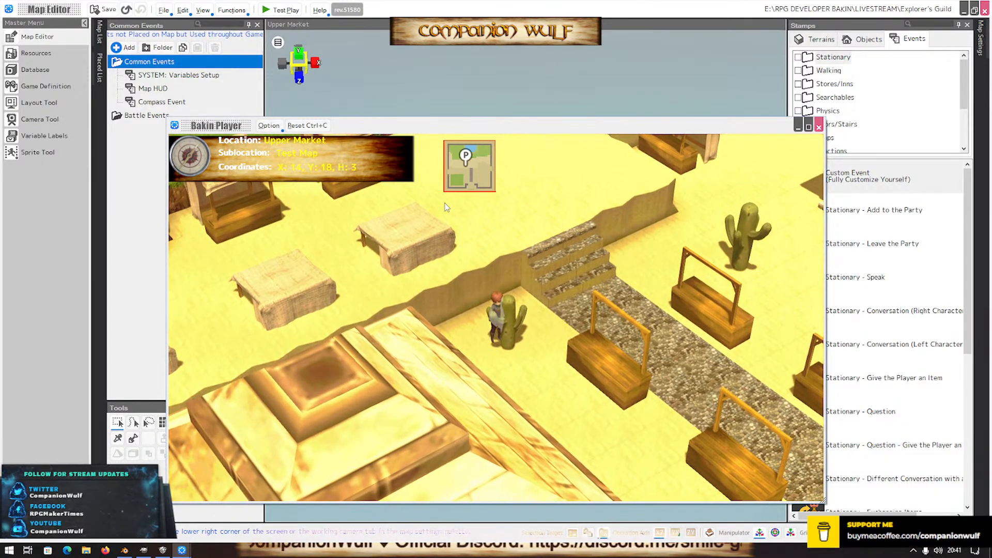
{"action": "key", "text": "Left"}
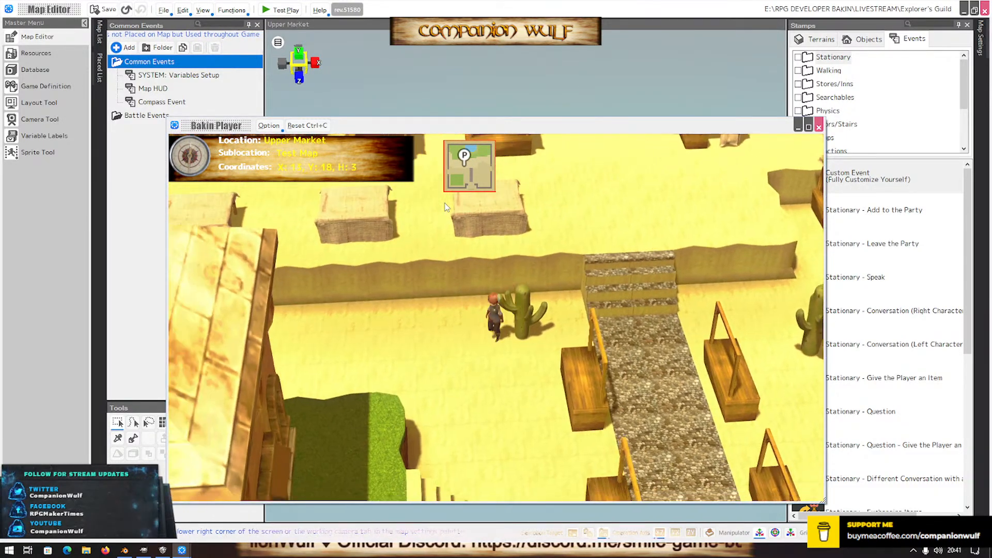
{"action": "key", "text": "Down"}
{"action": "key", "text": "Down"}
{"action": "key", "text": "Down"}
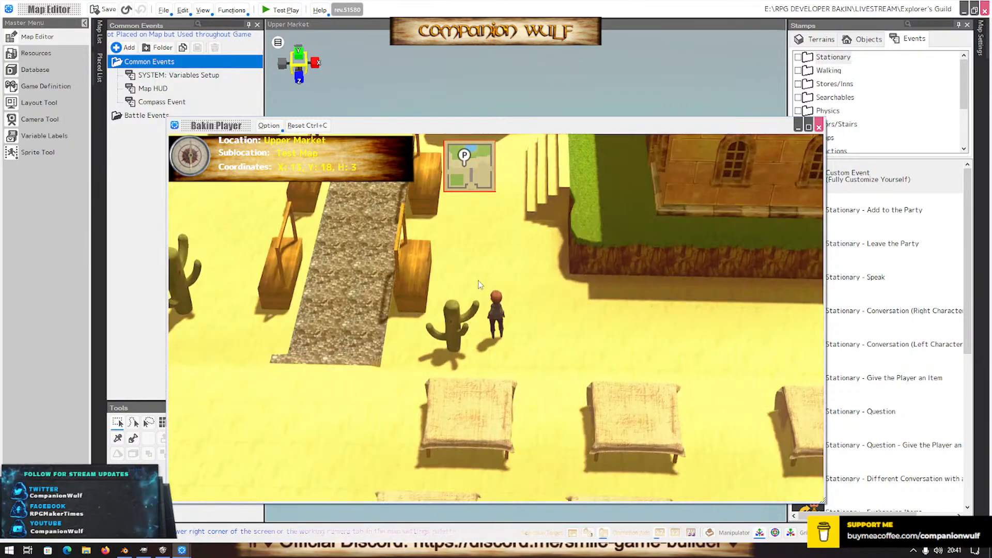
{"action": "key", "text": "Down"}
{"action": "key", "text": "Down"}
{"action": "key", "text": "Down"}
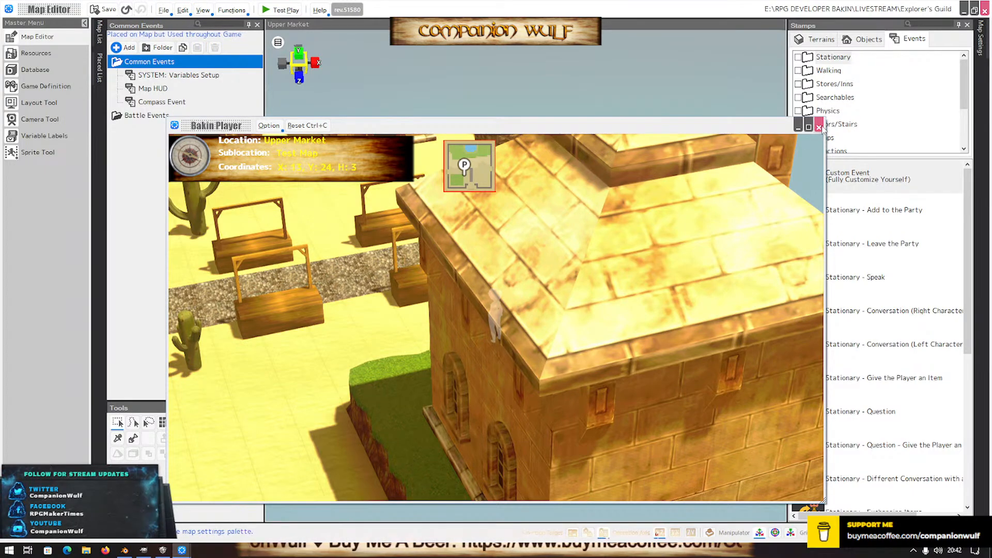
{"action": "left_click", "coordinate": [819, 127]}
Reopen the Layout Tool and compare the parts and previews of the Mini Map and Map HUD layouts
{"action": "left_click", "coordinate": [165, 78]}
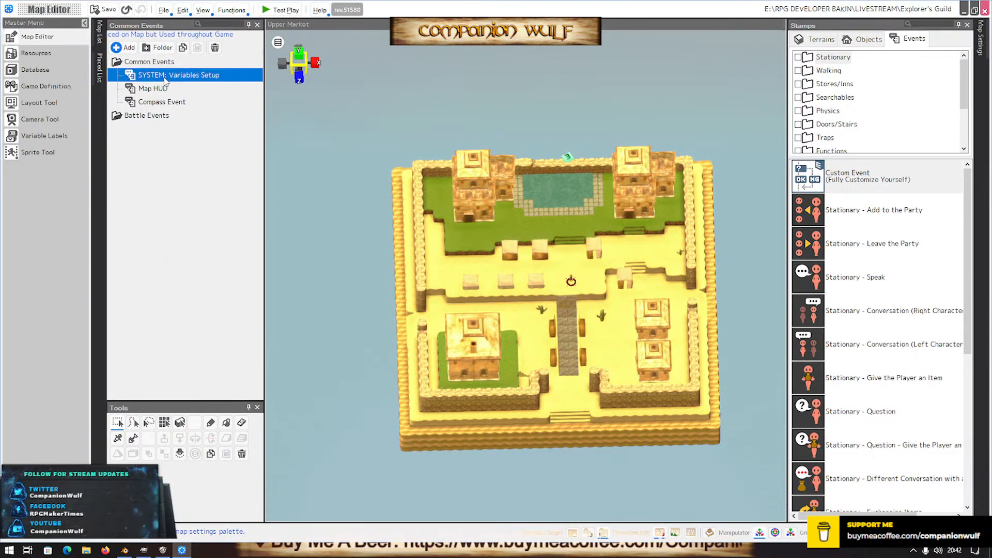
{"action": "left_click", "coordinate": [162, 102]}
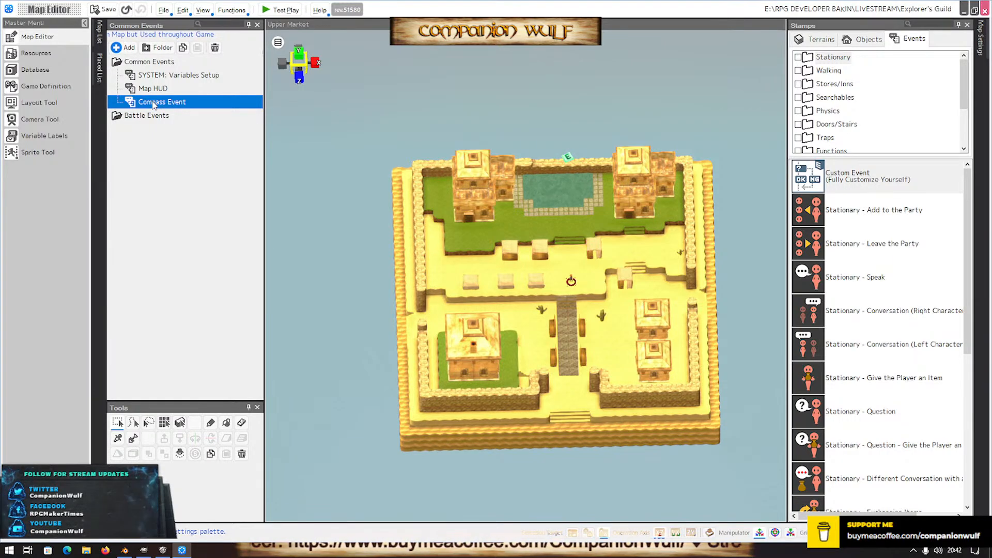
{"action": "left_click", "coordinate": [47, 106]}
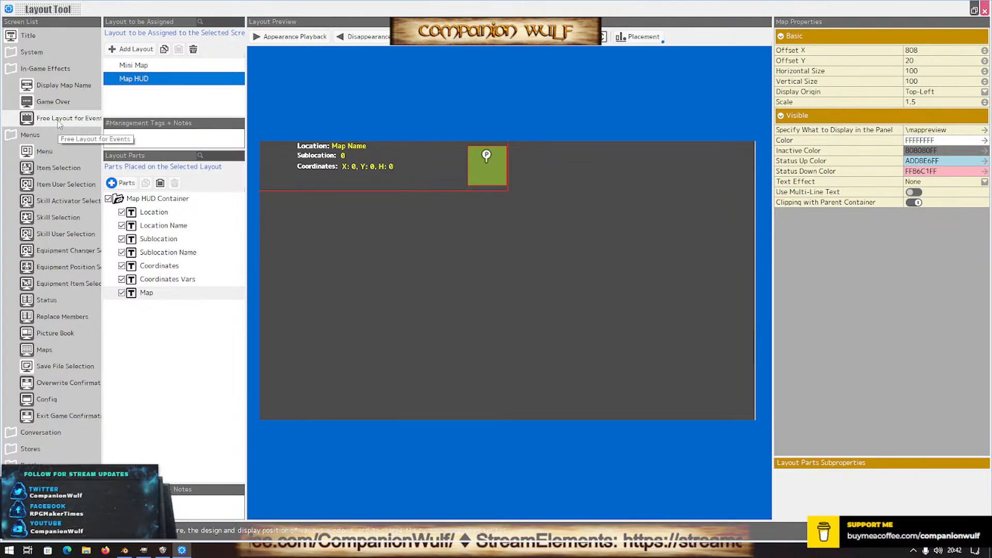
{"action": "left_click", "coordinate": [145, 66]}
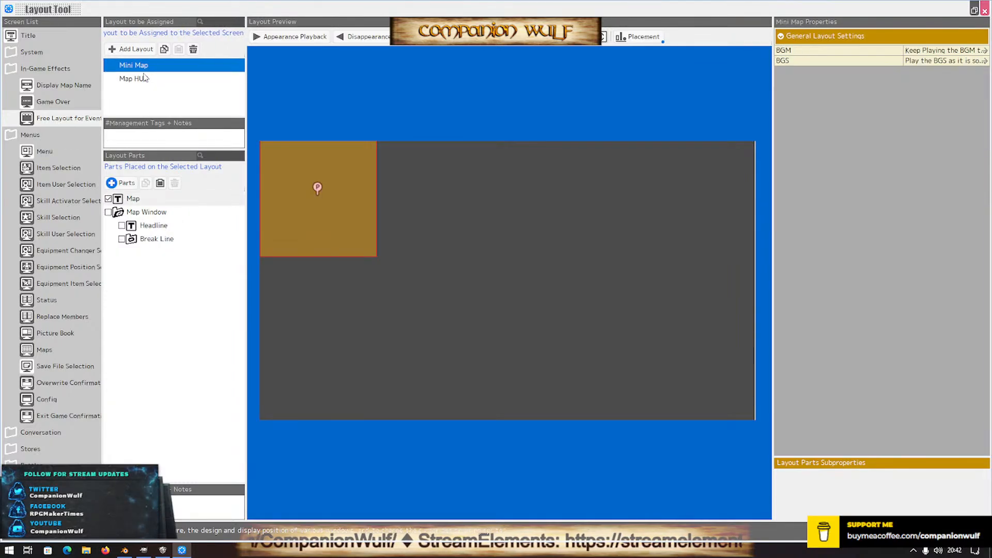
{"action": "left_click", "coordinate": [146, 78]}
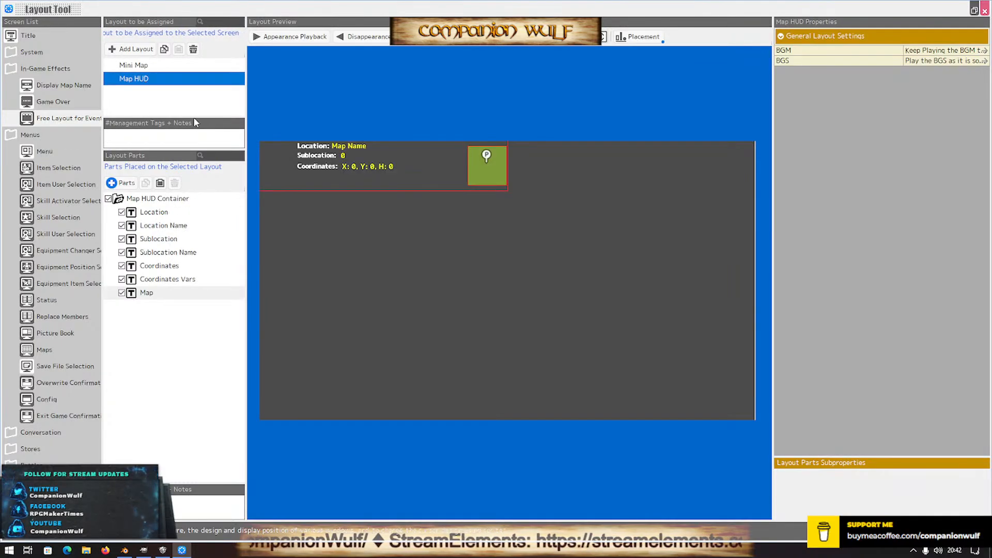
{"action": "left_click", "coordinate": [142, 66]}
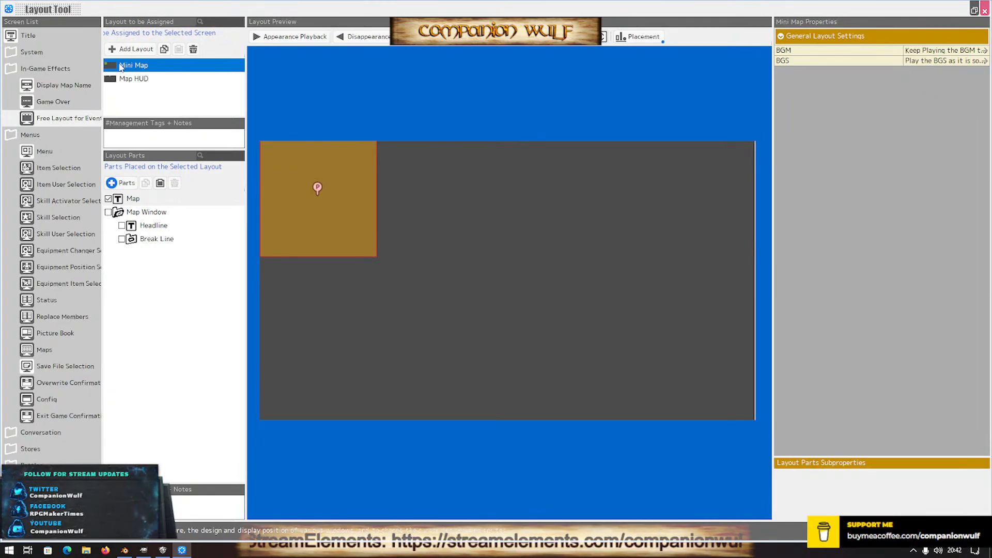
{"action": "left_click", "coordinate": [145, 79]}
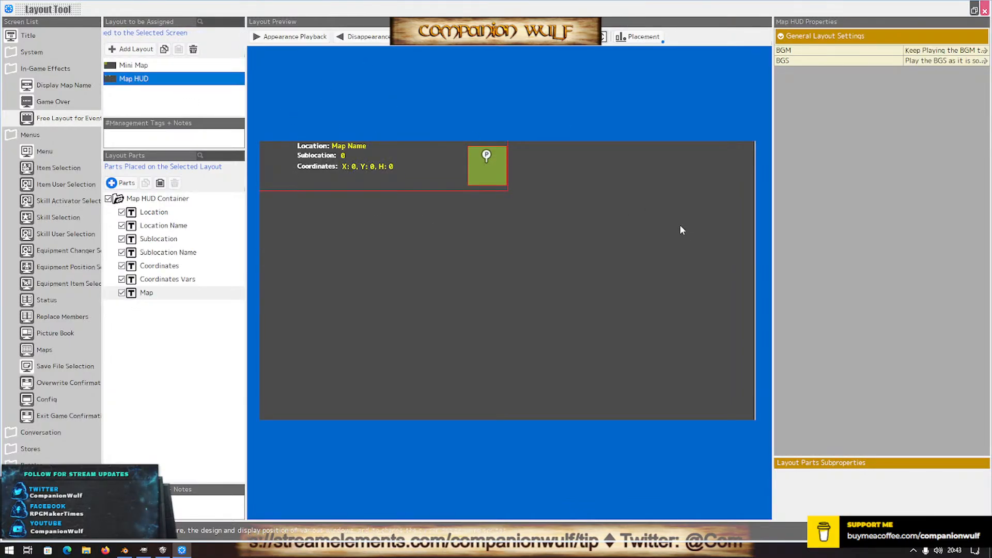
{"action": "left_click", "coordinate": [110, 67]}
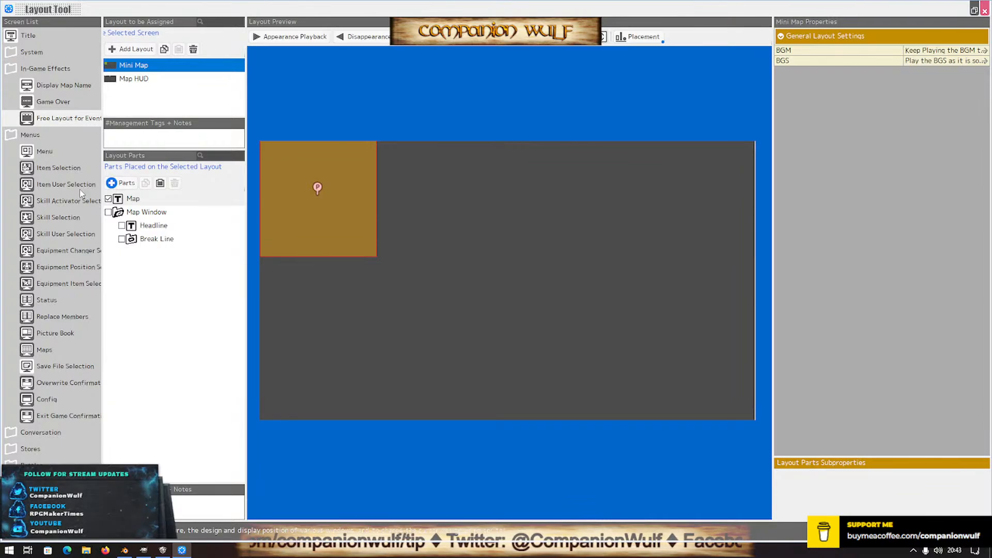
{"action": "left_click", "coordinate": [138, 80]}
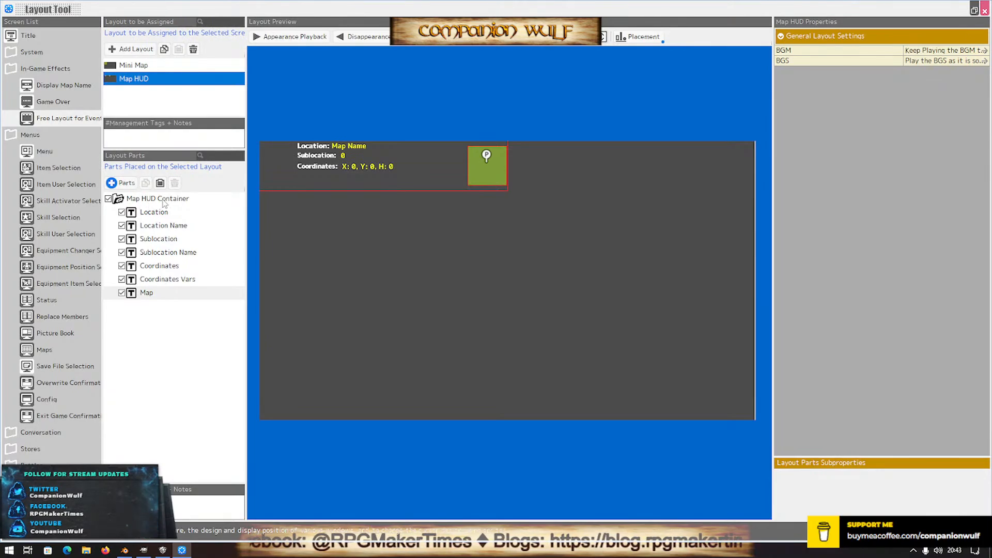
{"action": "left_click", "coordinate": [130, 66]}
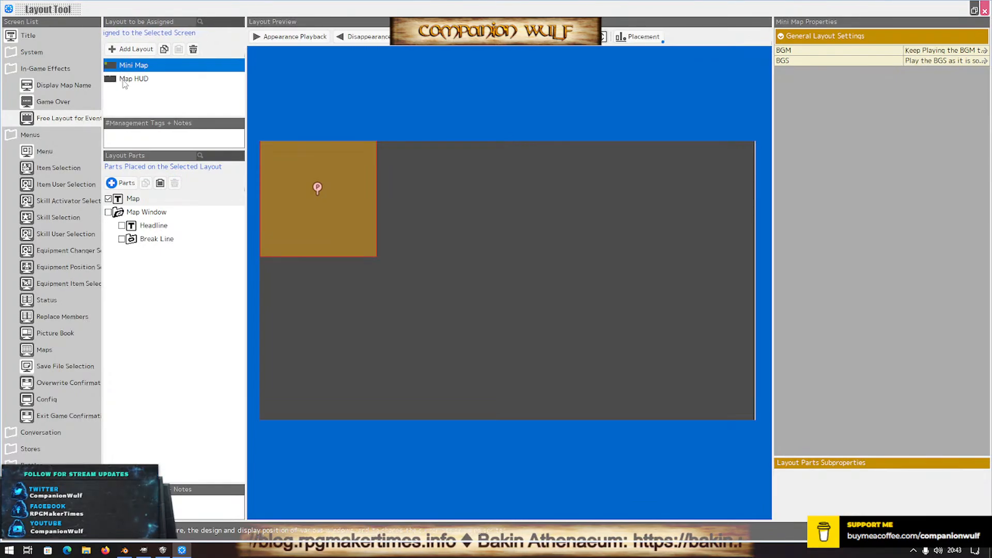
Set the size of the Map part in the Map HUD layout to 150 by 150
{"action": "left_click", "coordinate": [125, 80]}
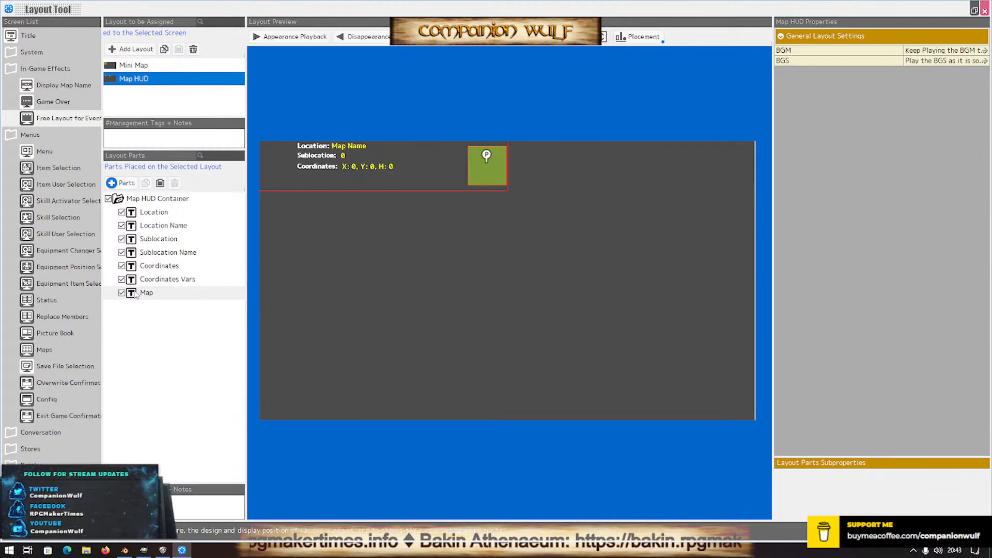
{"action": "left_click", "coordinate": [136, 293]}
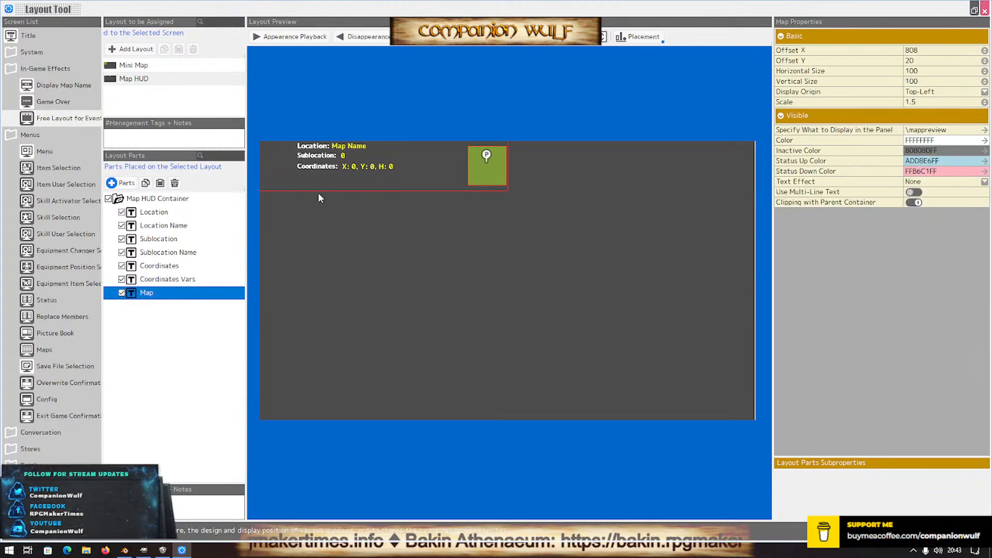
{"action": "left_click", "coordinate": [928, 72]}
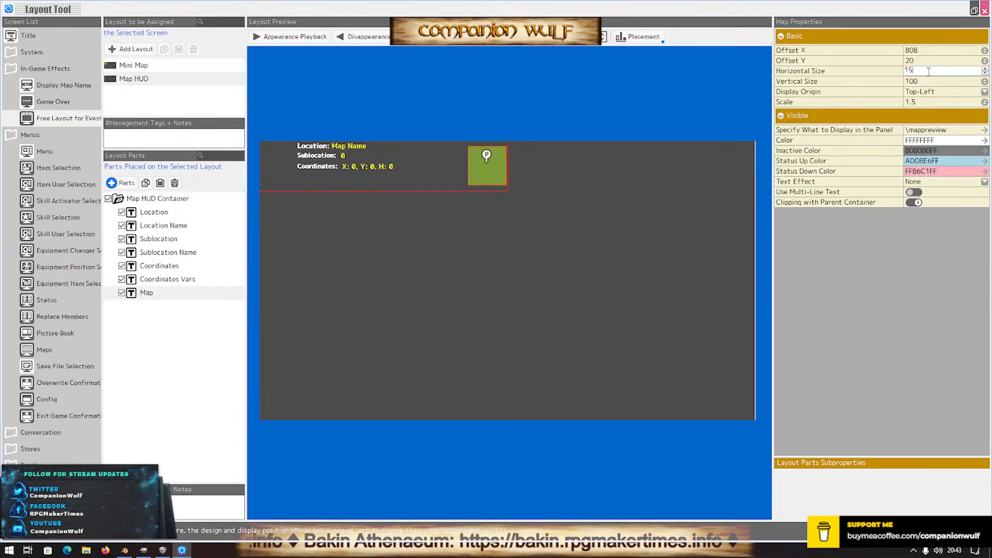
{"action": "key", "text": "Return"}
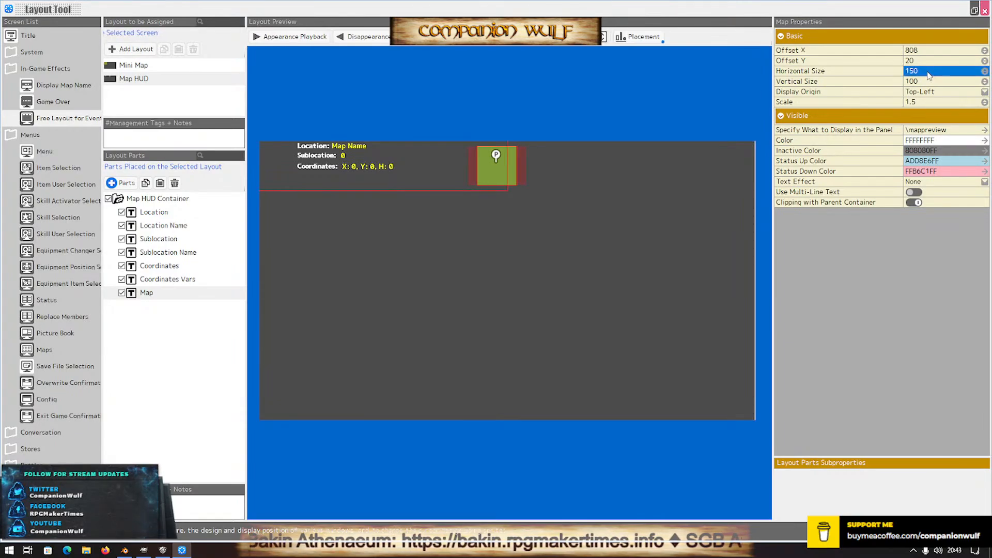
{"action": "left_click", "coordinate": [921, 81]}
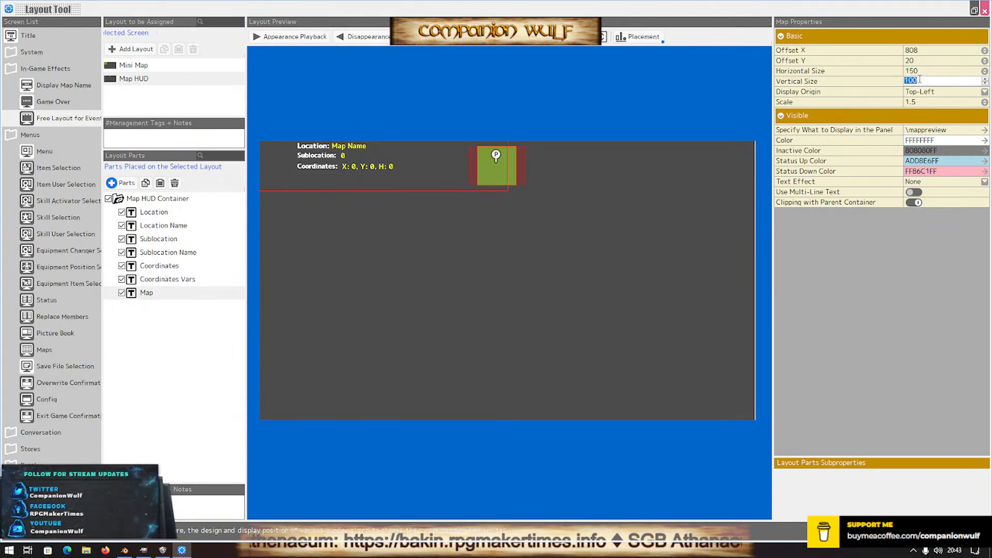
{"action": "type", "text": "150"}
{"action": "key", "text": "Return"}
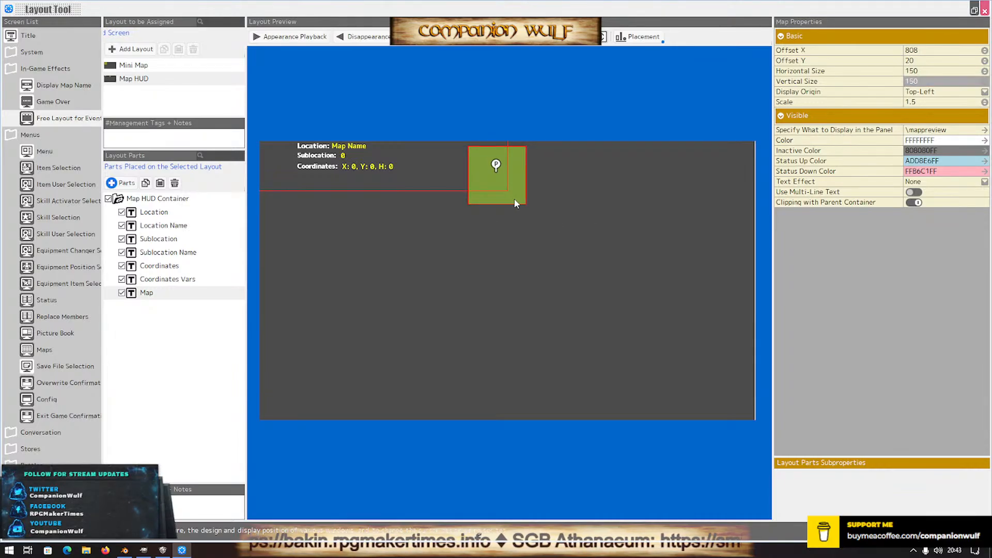
{"action": "left_click_drag", "start_coordinate": [514, 198], "coordinate": [533, 197]}
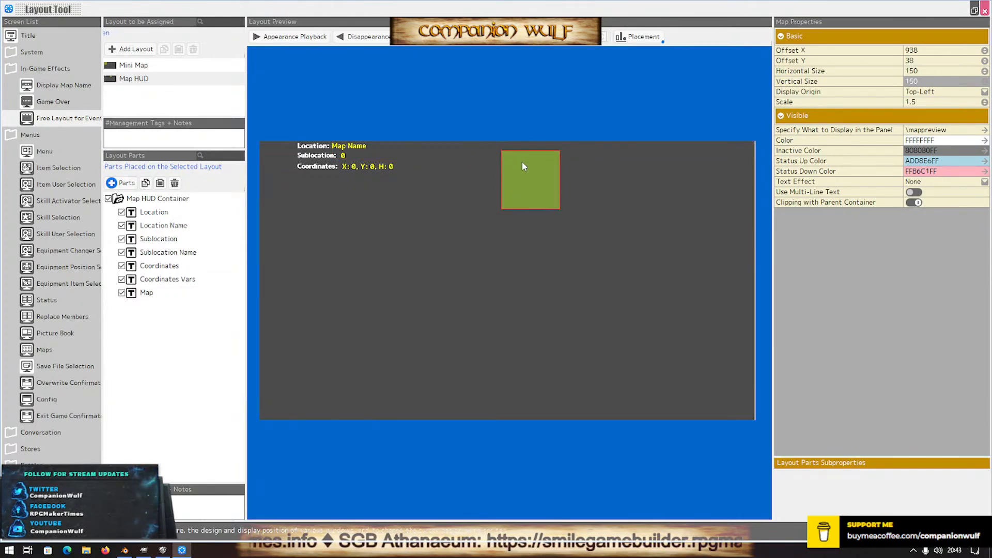
{"action": "left_click_drag", "start_coordinate": [522, 167], "coordinate": [524, 205]}
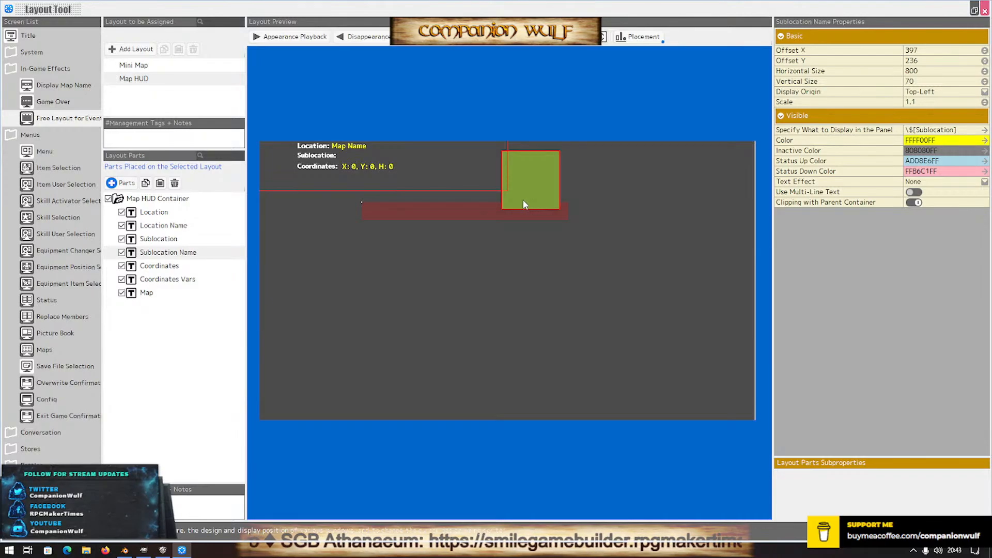
{"action": "key", "text": "ctrl+z"}
{"action": "key", "text": "ctrl+z"}
{"action": "key", "text": "ctrl+z"}
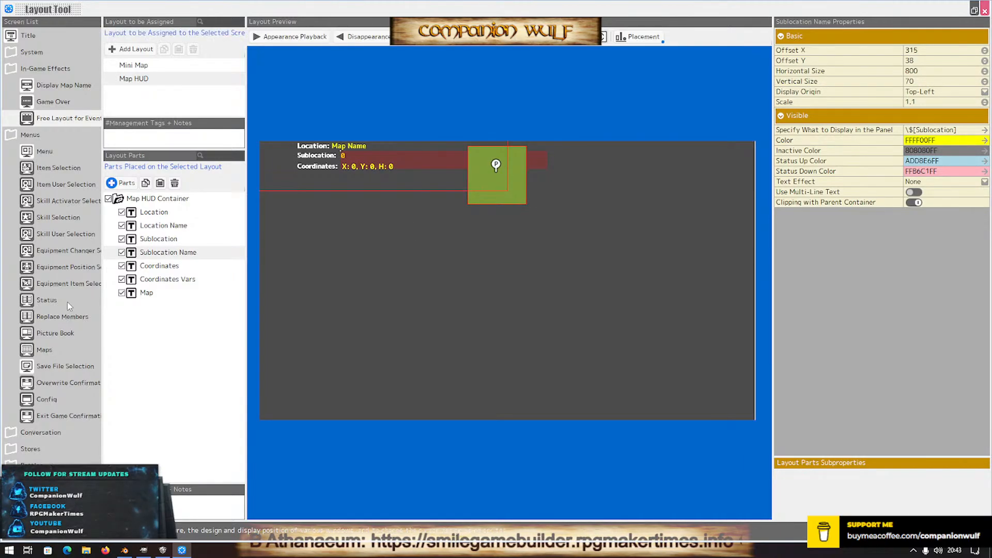
Move the Map part of the HUD into the lower-right corner of the game screen, at about offset 1660, 830
{"action": "left_click", "coordinate": [150, 292]}
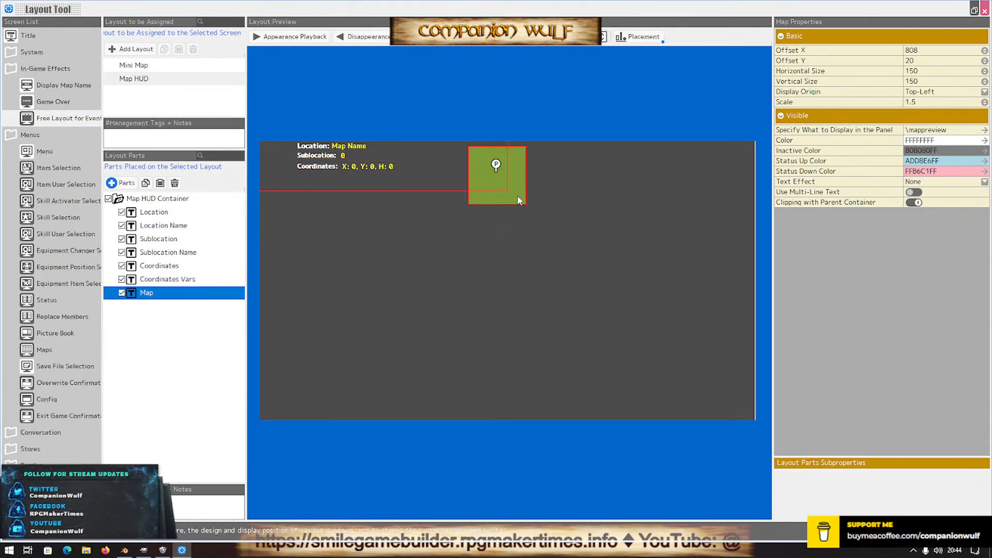
{"action": "left_click_drag", "start_coordinate": [520, 200], "coordinate": [737, 404]}
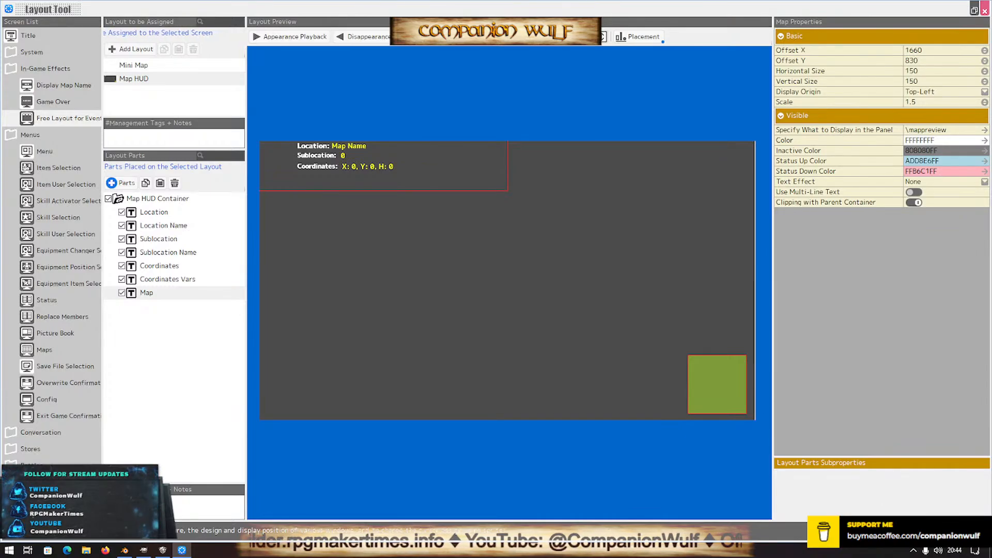
Leave the Layout Tool and test-play the game, walking the character around the market to check the repositioned map preview, and close the player
{"action": "left_click", "coordinate": [985, 10]}
{"action": "left_click", "coordinate": [279, 11]}
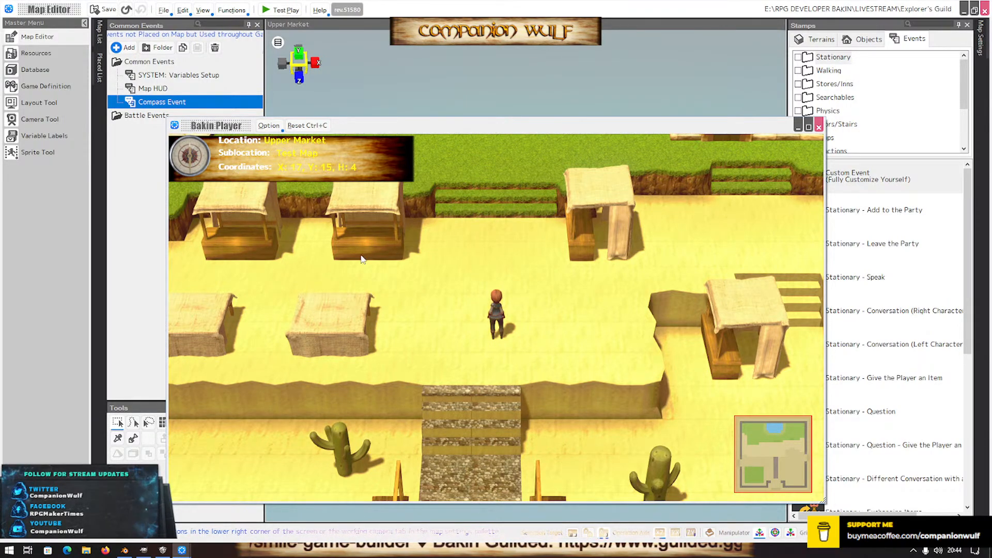
{"action": "key", "text": "Up"}
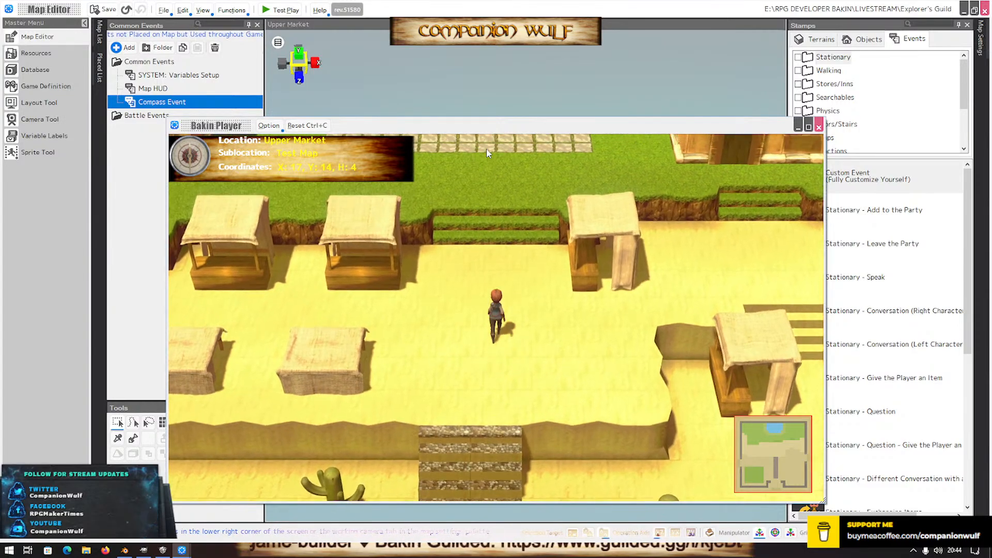
{"action": "key", "text": "Down"}
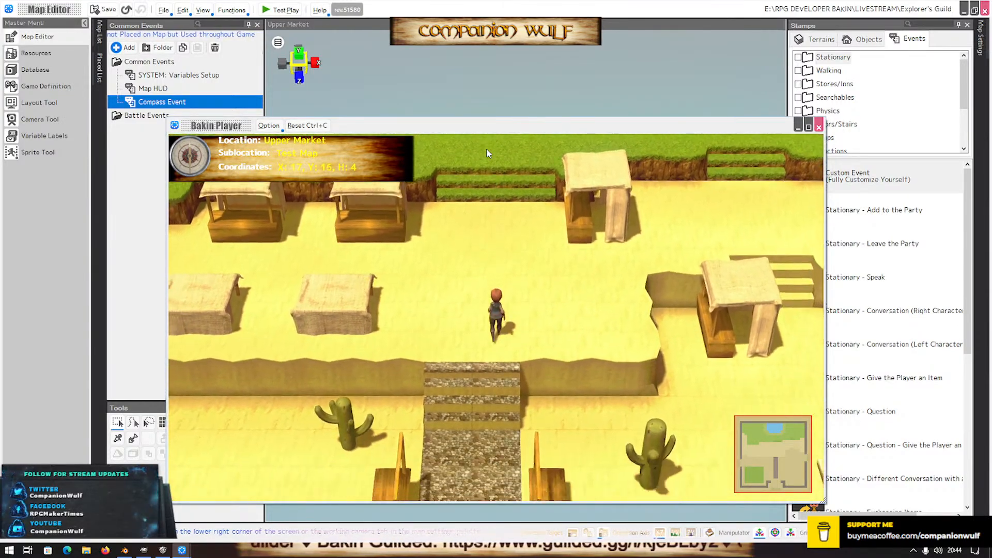
{"action": "key", "text": "Up"}
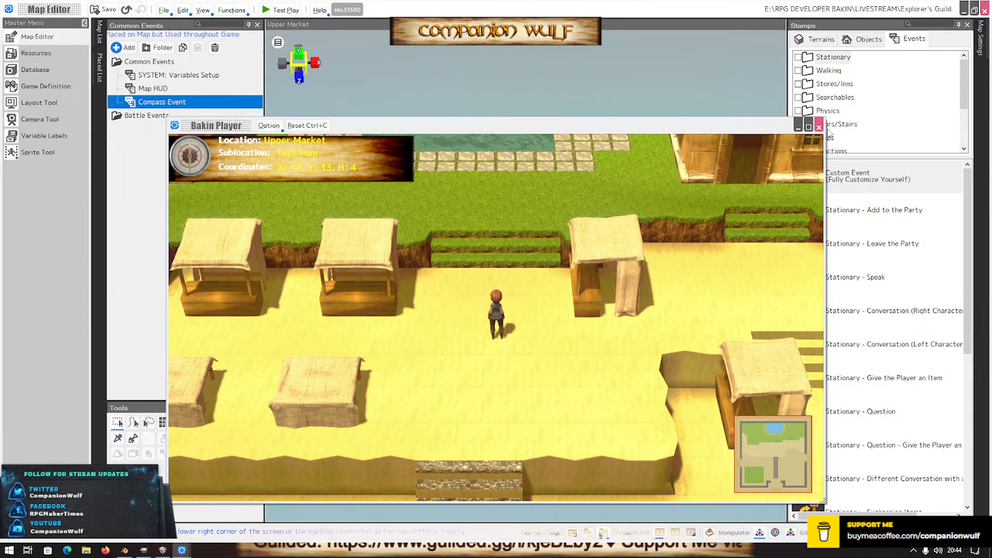
{"action": "key", "text": "Up"}
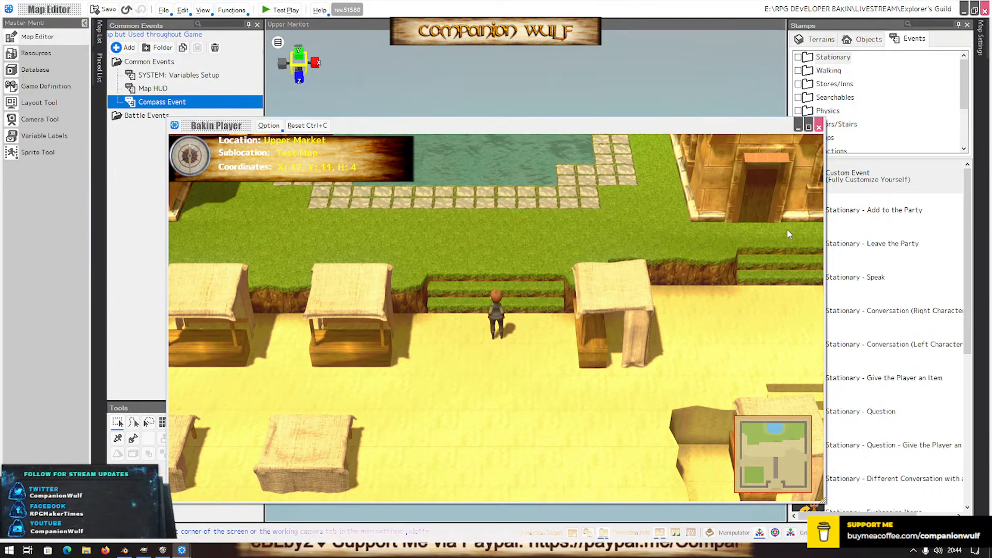
{"action": "left_click", "coordinate": [818, 127]}
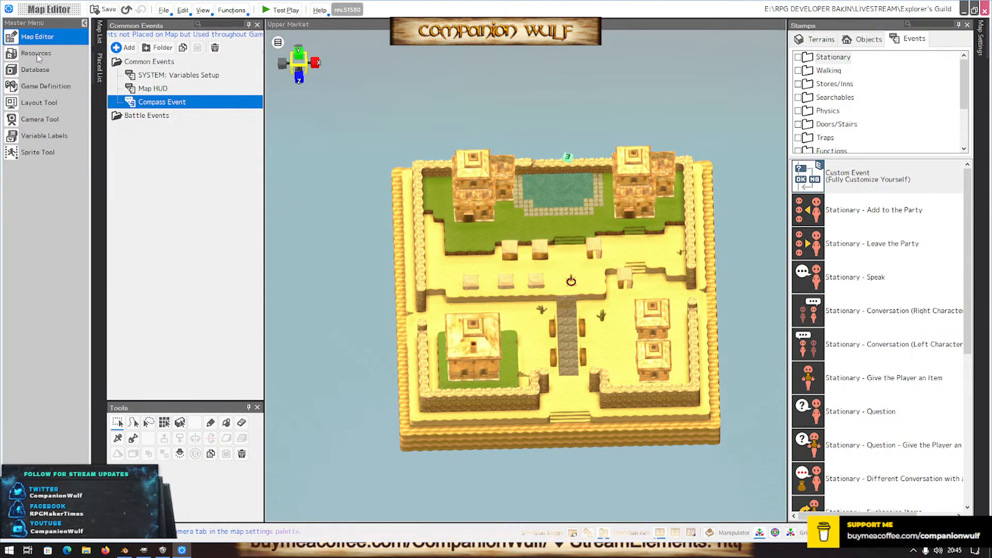
Open the Map HUD common event, review its image and free layout commands, and close it
{"action": "left_click", "coordinate": [145, 92]}
{"action": "double_click", "coordinate": [145, 90]}
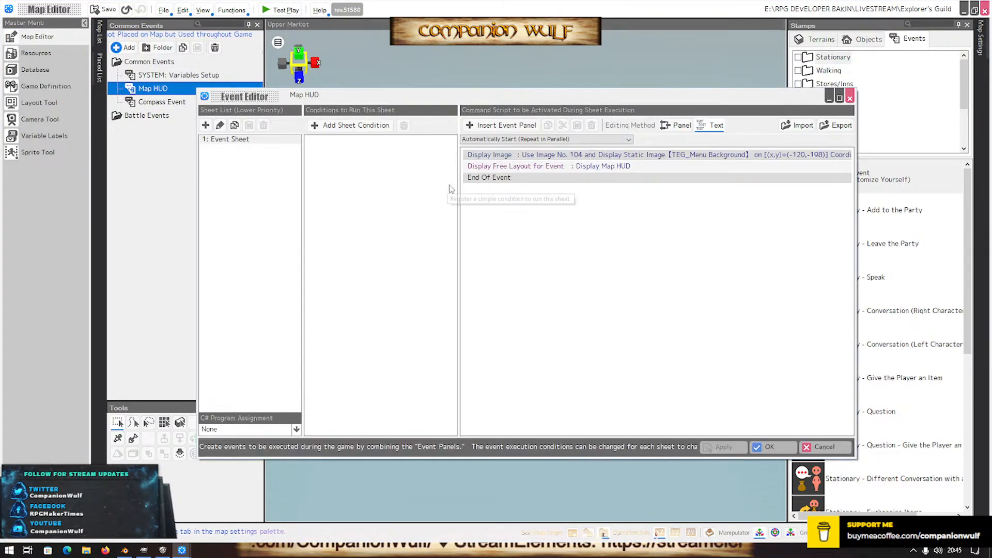
{"action": "left_click", "coordinate": [769, 447]}
Reopen the Layout Tool, duplicate the Map HUD layout and name the copy "Map HUD (Backup)"
{"action": "left_click", "coordinate": [43, 106]}
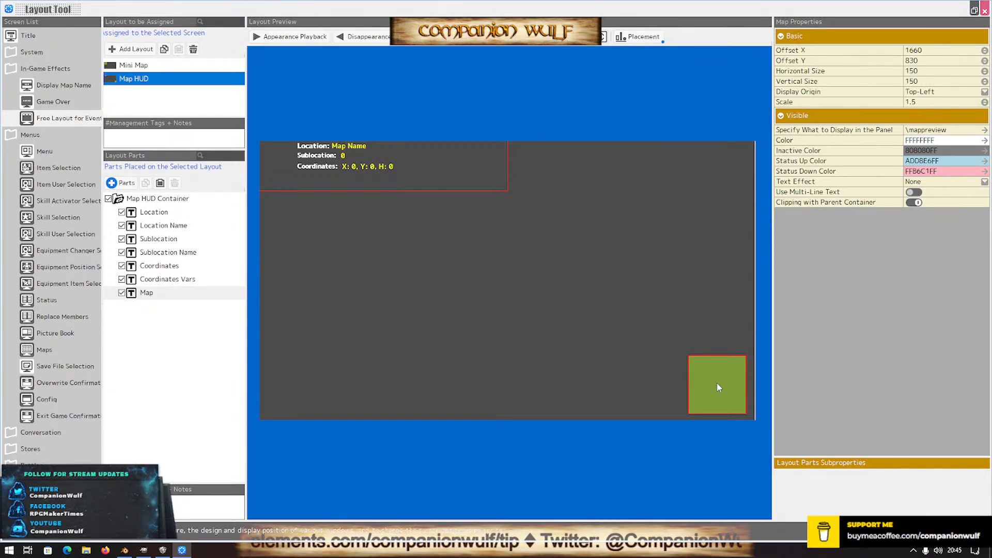
{"action": "left_click", "coordinate": [150, 200]}
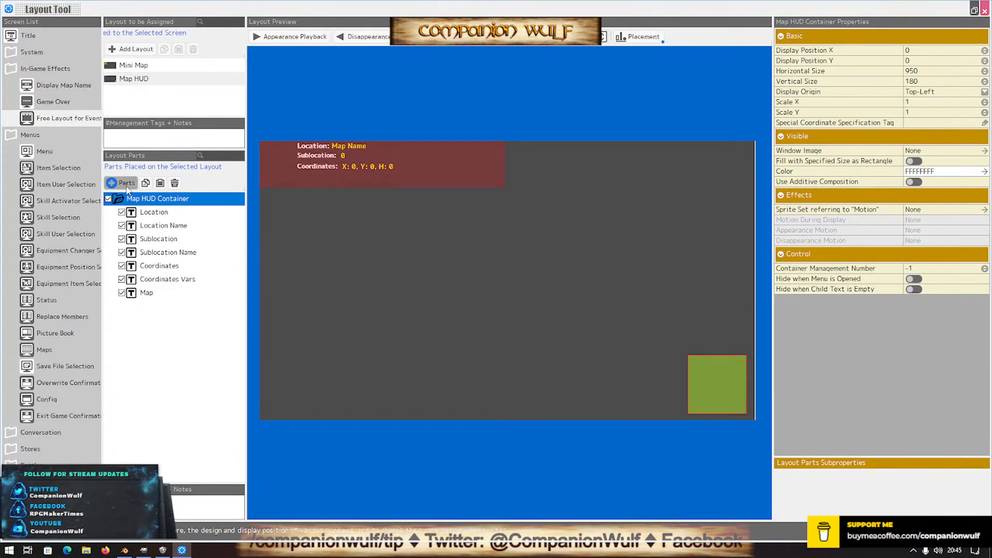
{"action": "double_click", "coordinate": [133, 80]}
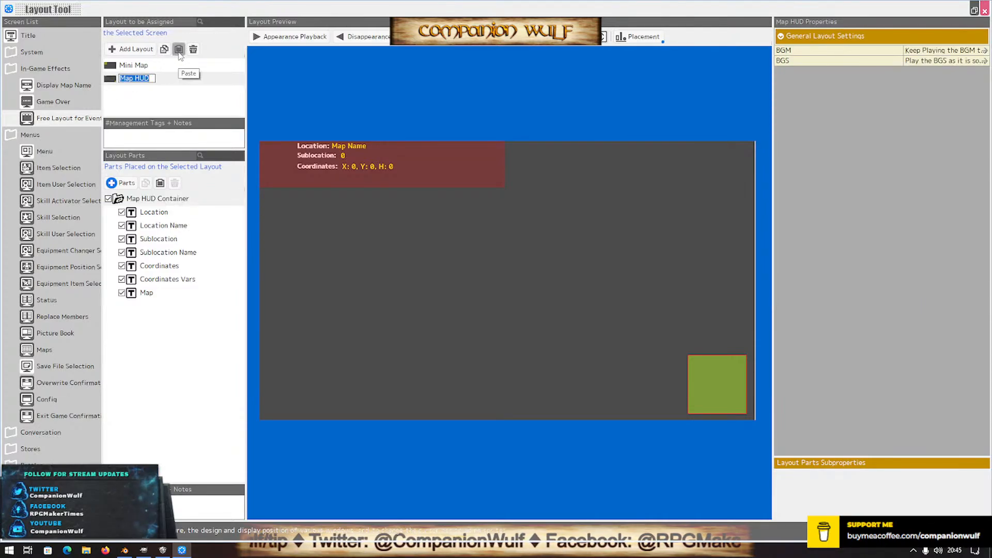
{"action": "left_click", "coordinate": [178, 50]}
{"action": "left_click", "coordinate": [150, 65]}
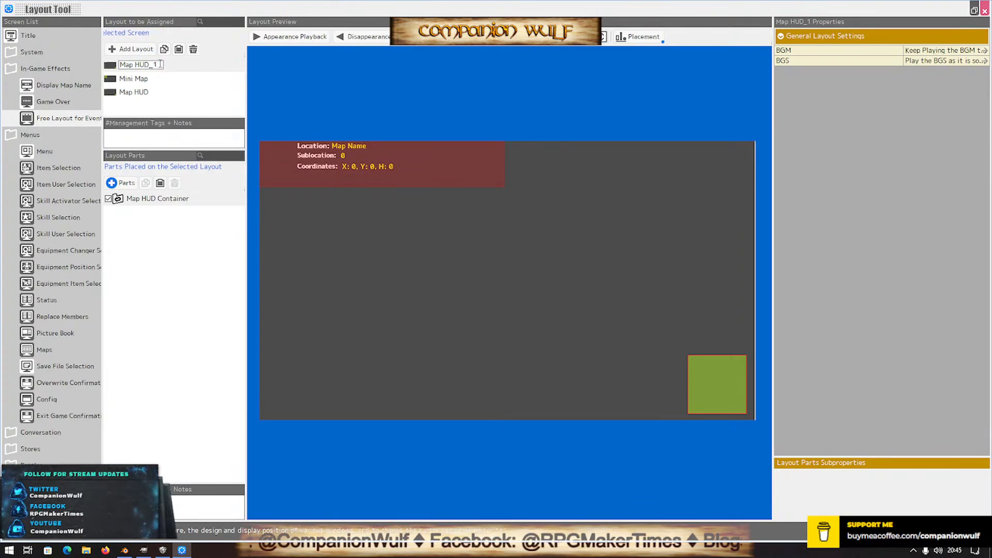
{"action": "key", "text": "BackSpace"}
{"action": "key", "text": "BackSpace"}
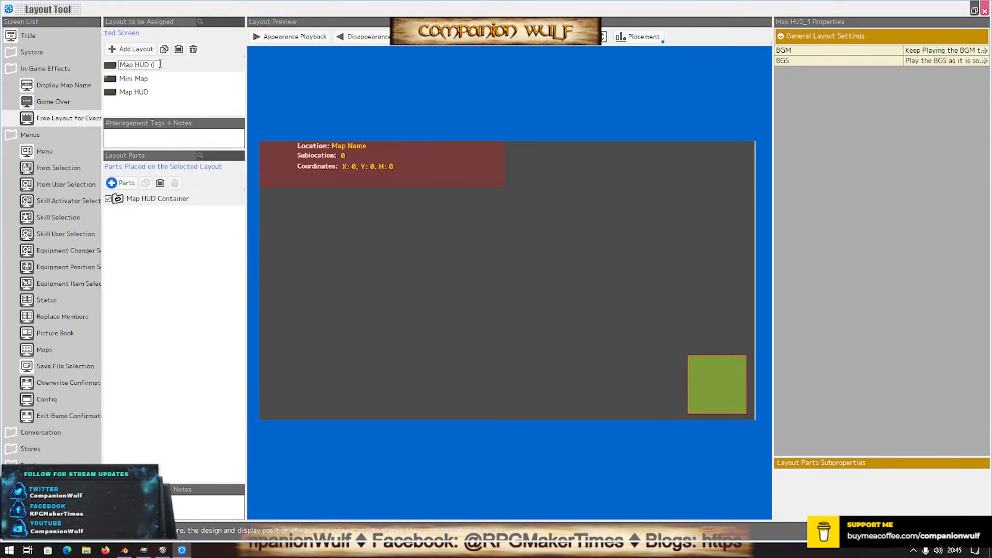
{"action": "type", "text": "(Backup"}
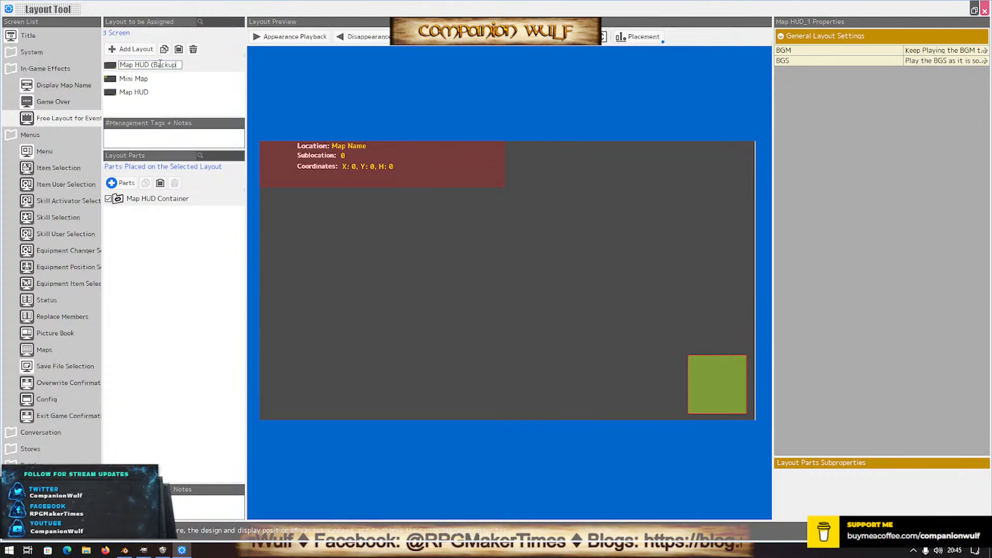
{"action": "type", "text": ")"}
{"action": "key", "text": "Return"}
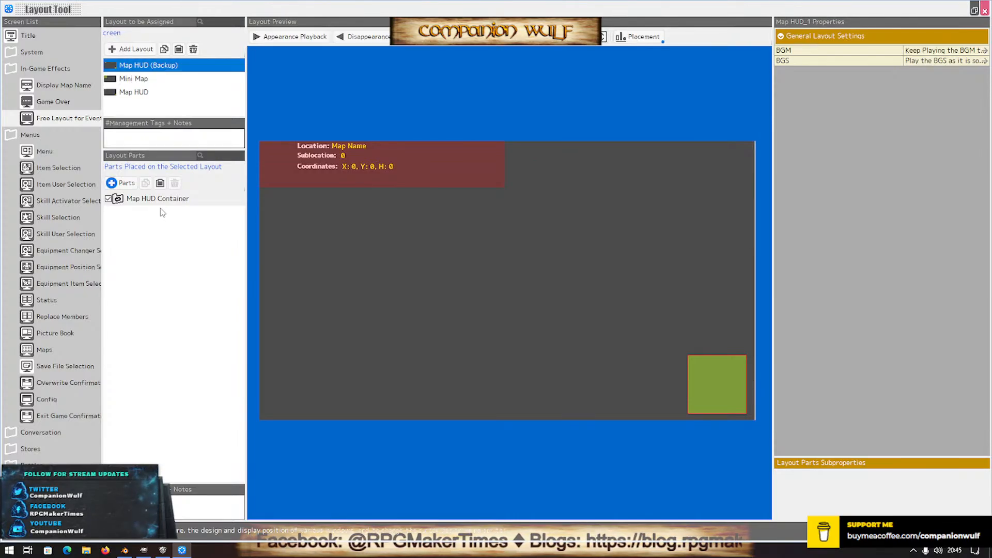
Set the Map HUD Container of the original Map HUD layout to 1920 by 1080
{"action": "left_click", "coordinate": [130, 92]}
{"action": "left_click", "coordinate": [155, 199]}
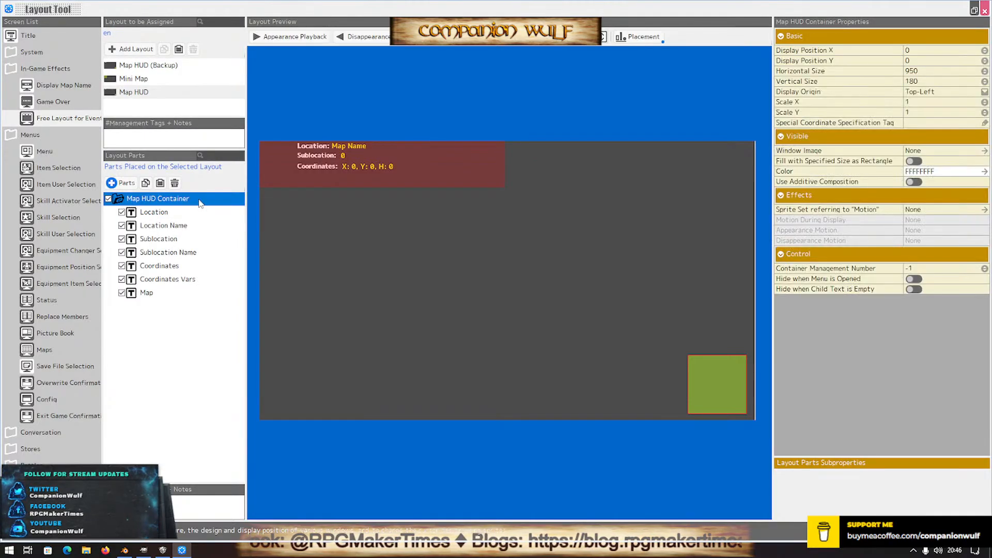
{"action": "left_click", "coordinate": [921, 72]}
{"action": "type", "text": "192"}
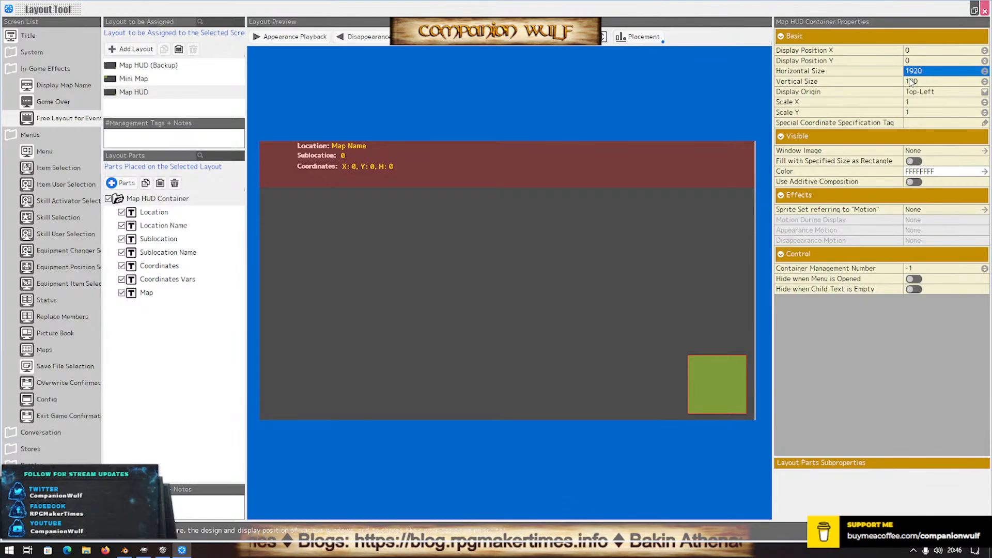
{"action": "left_click", "coordinate": [915, 81]}
{"action": "type", "text": "1080"}
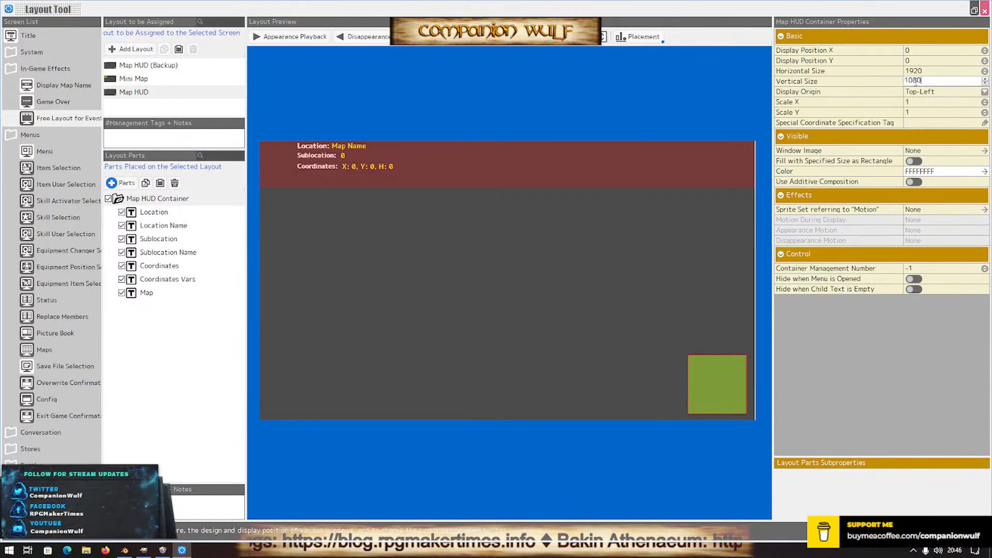
{"action": "key", "text": "Return"}
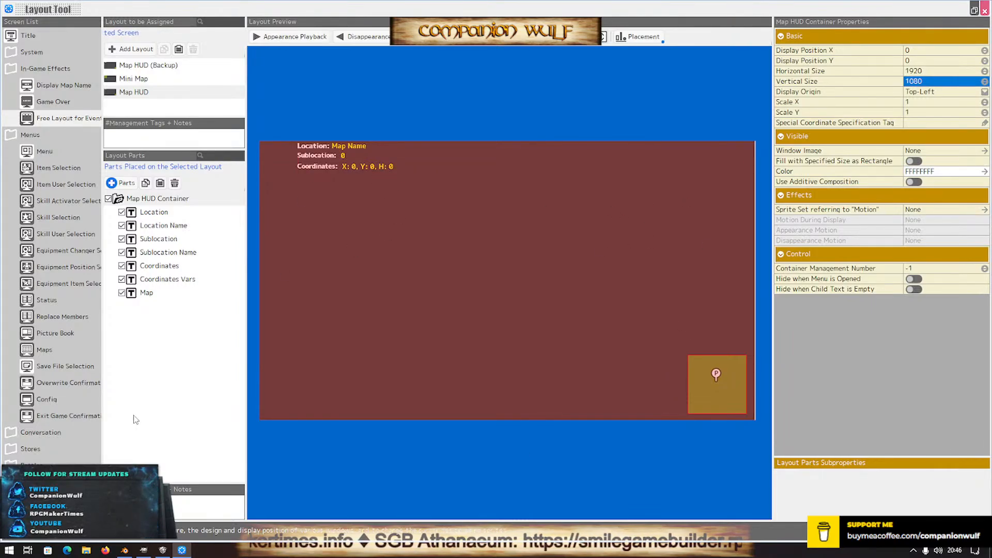
Switch to Smile Game Builder, open the THE UNTITLEDS project and display its TU_Pub-01 map
{"action": "left_click", "coordinate": [162, 551]}
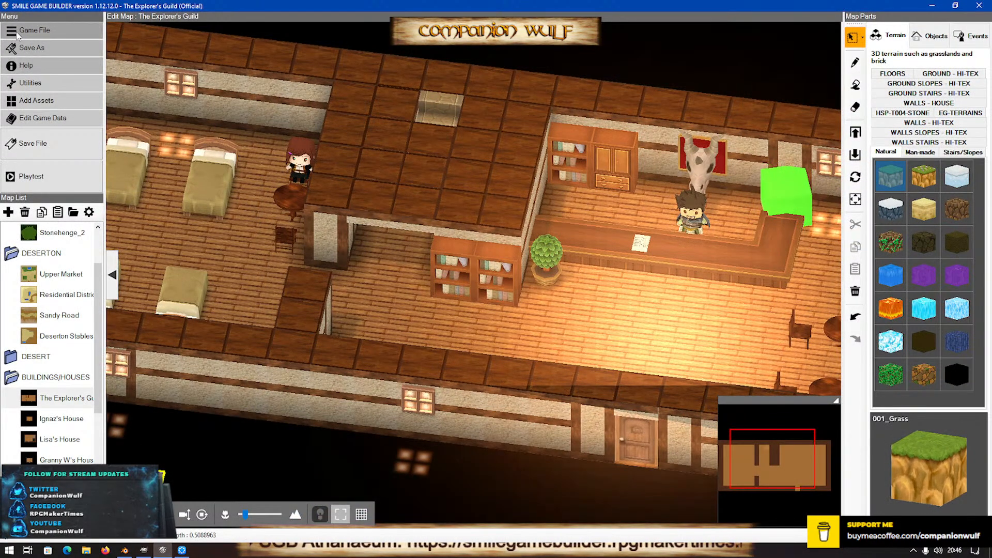
{"action": "left_click", "coordinate": [32, 30]}
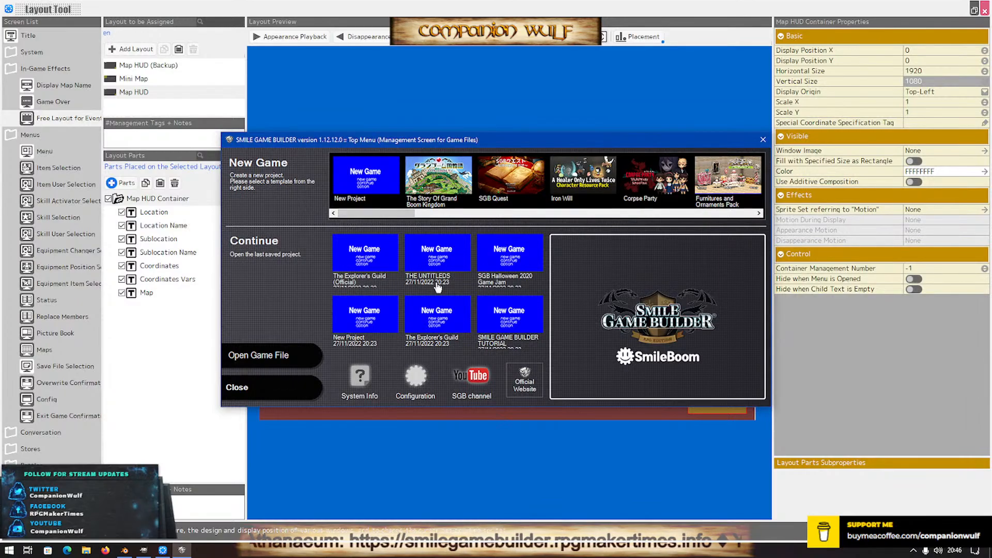
{"action": "left_click", "coordinate": [433, 268]}
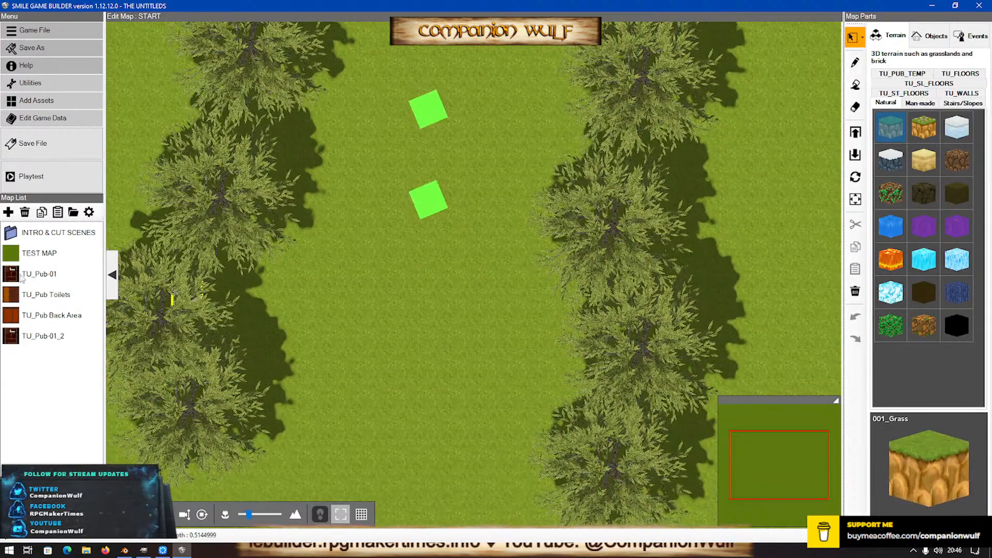
{"action": "double_click", "coordinate": [16, 274]}
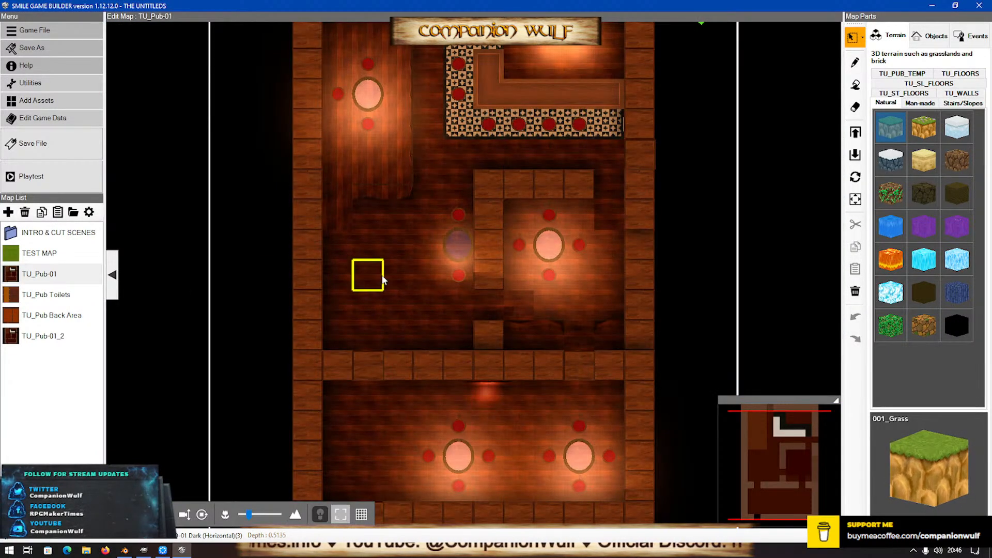
Make an open floor tile in the pub's middle room the start point and save the game file
{"action": "right_click", "coordinate": [383, 279]}
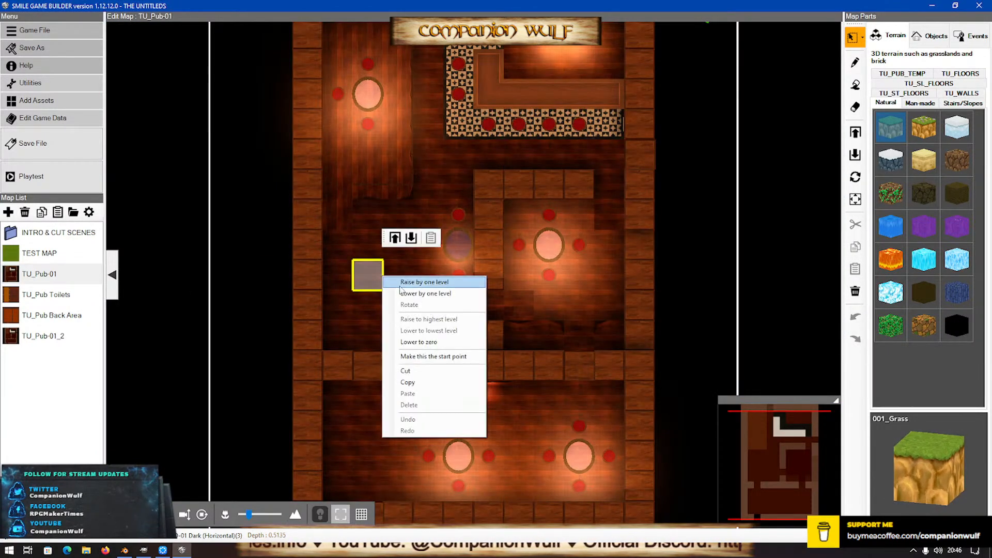
{"action": "left_click", "coordinate": [433, 357]}
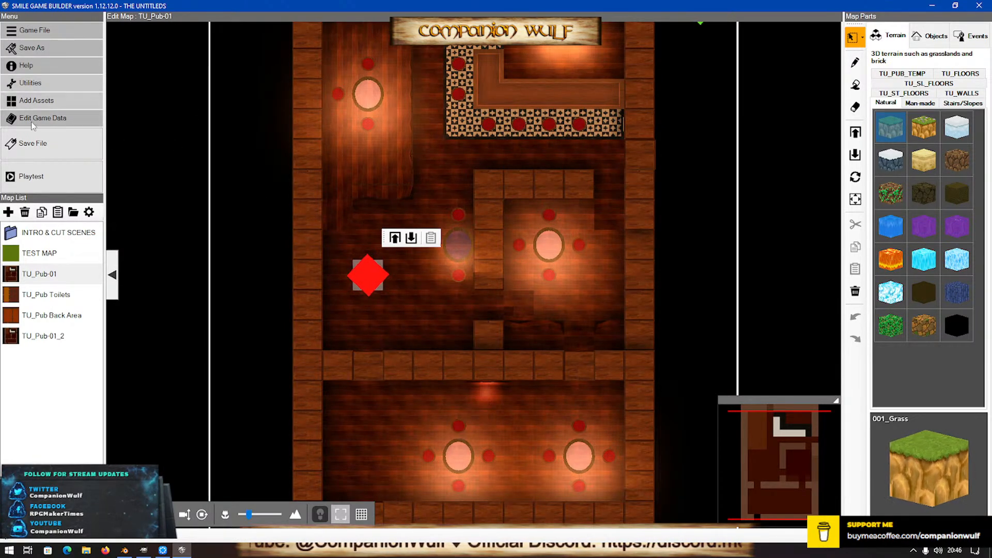
{"action": "left_click", "coordinate": [56, 144]}
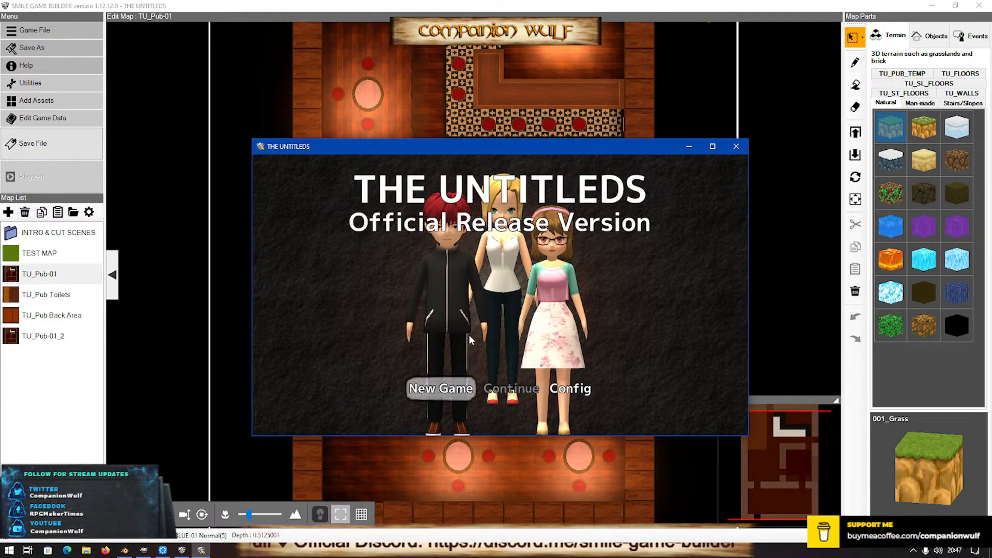
Start a new game in the THE UNTITLEDS playtest and open the in-game tablet menu
{"action": "key", "text": "Return"}
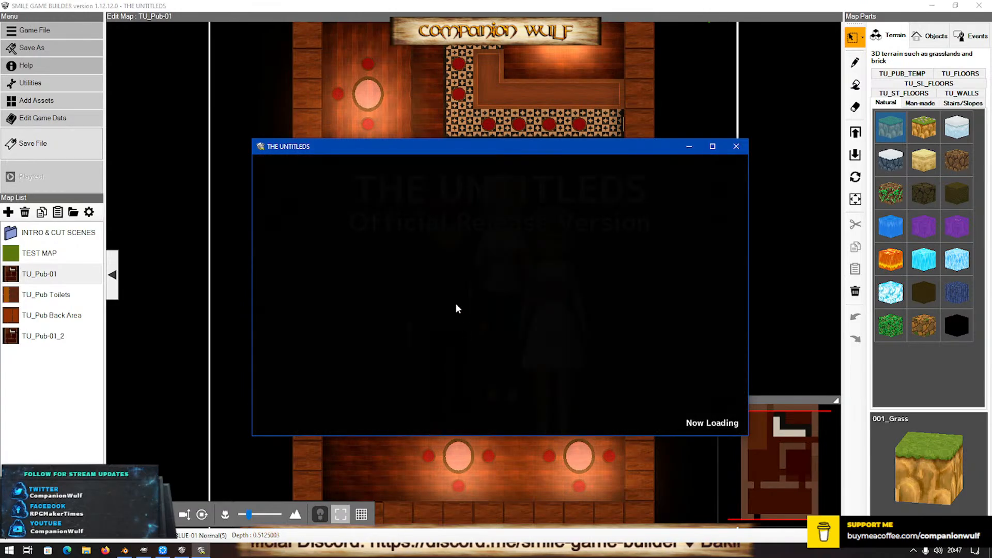
{"action": "key", "text": "Escape"}
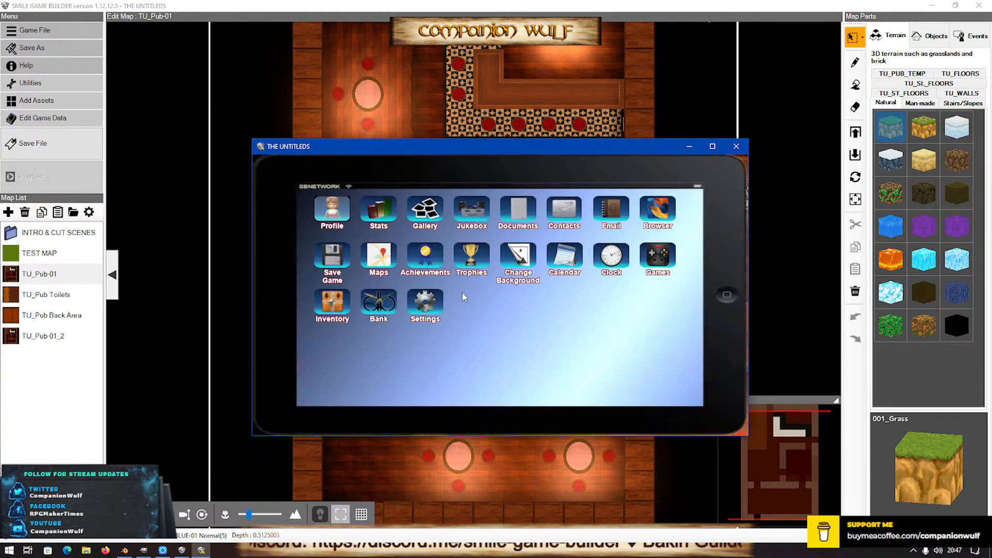
Open the Maps app on the in-game tablet to view the current location map
{"action": "key", "text": "Right"}
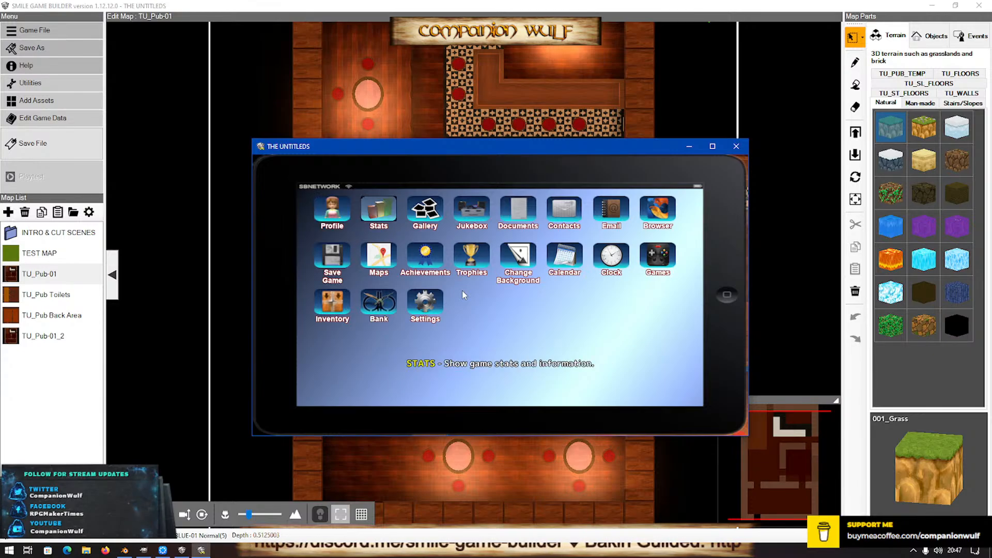
{"action": "key", "text": "Right"}
{"action": "key", "text": "Left"}
{"action": "key", "text": "Down"}
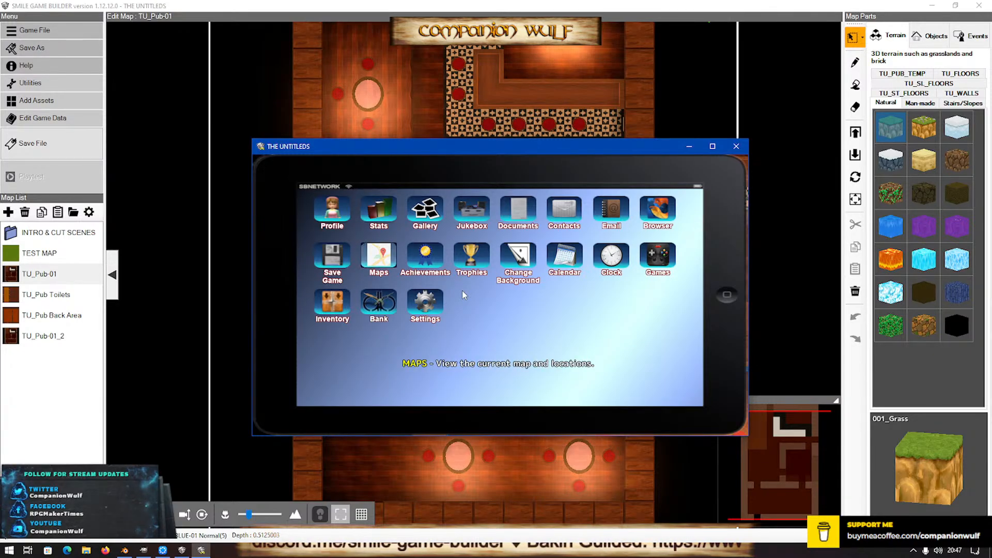
{"action": "key", "text": "Return"}
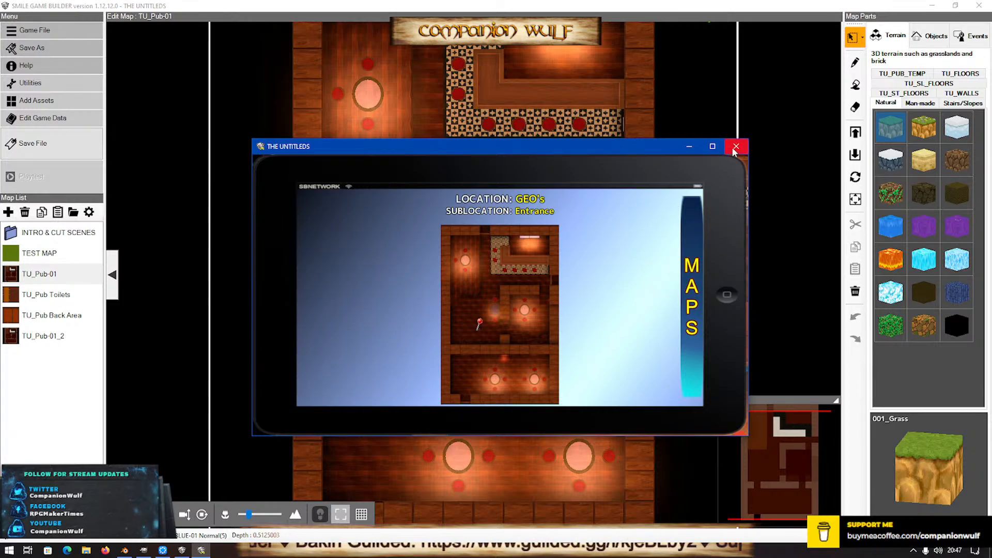
Leave the tablet, walk the character up to the door beside the bar, and reopen the Maps app to check the marker
{"action": "key", "text": "Escape"}
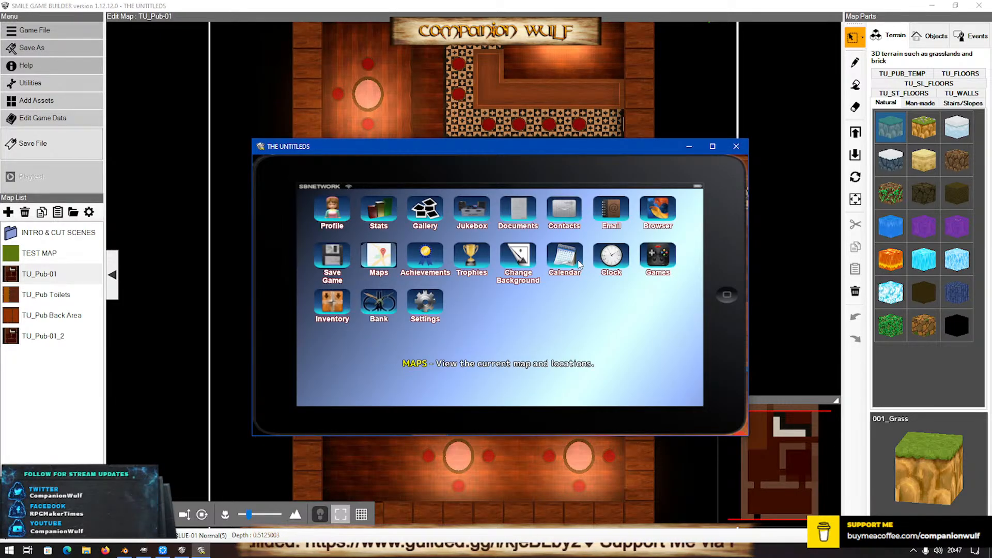
{"action": "key", "text": "Escape"}
{"action": "key", "text": "Up"}
{"action": "key", "text": "Up"}
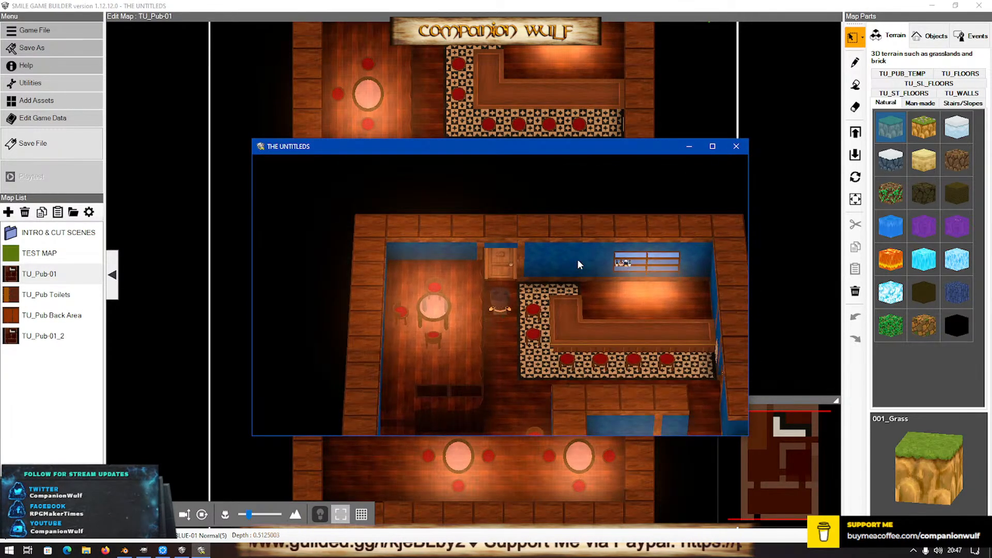
{"action": "key", "text": "Escape"}
{"action": "key", "text": "Down"}
{"action": "key", "text": "Right"}
{"action": "key", "text": "Return"}
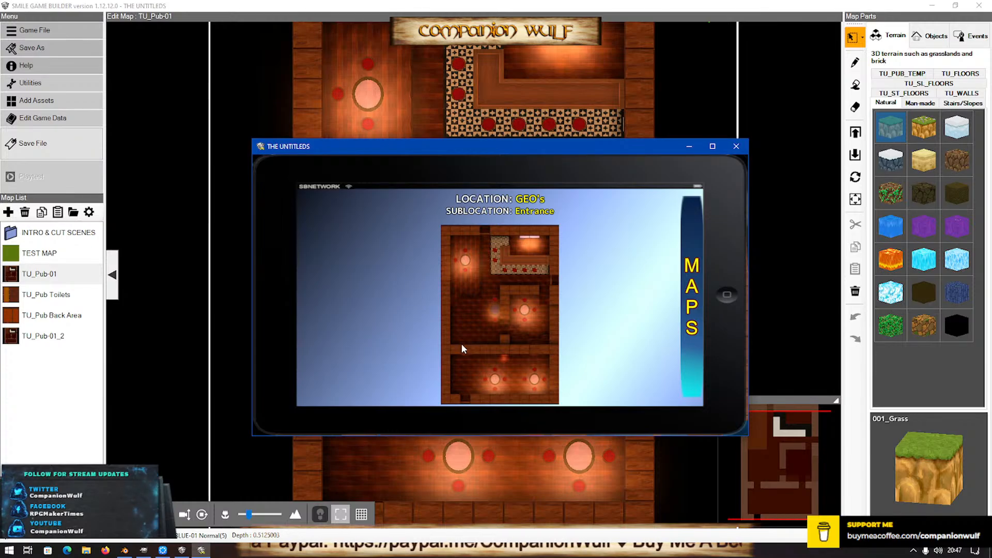
Restart the playtest, walk the character around near the starting point, and check the position marker in the tablet's Maps app
{"action": "left_click", "coordinate": [743, 144]}
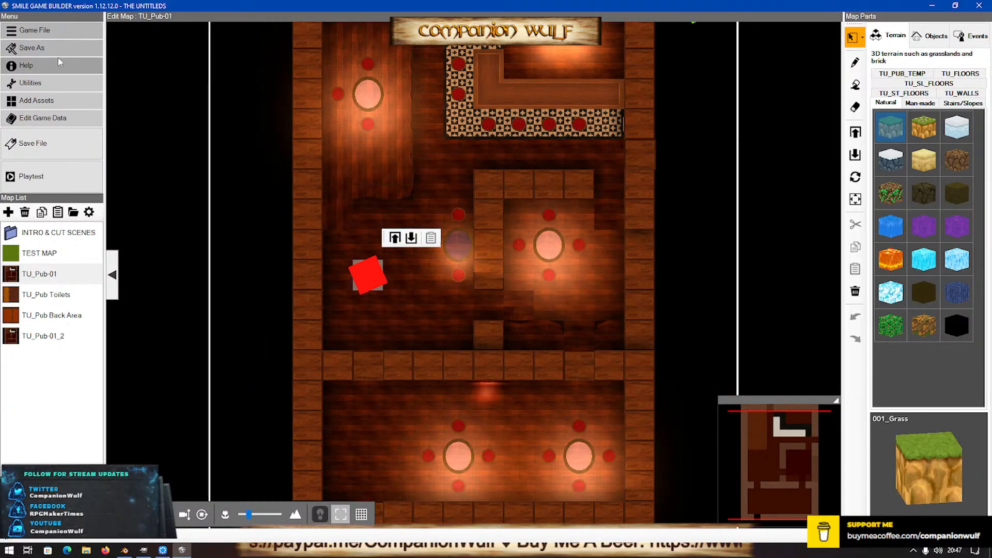
{"action": "left_click", "coordinate": [49, 180]}
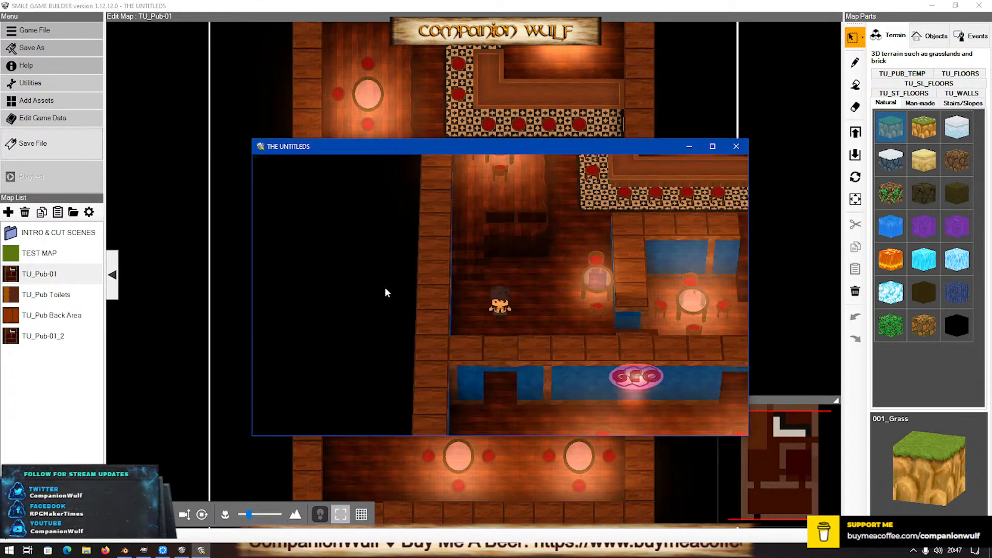
{"action": "key", "text": "Up"}
{"action": "key", "text": "Down"}
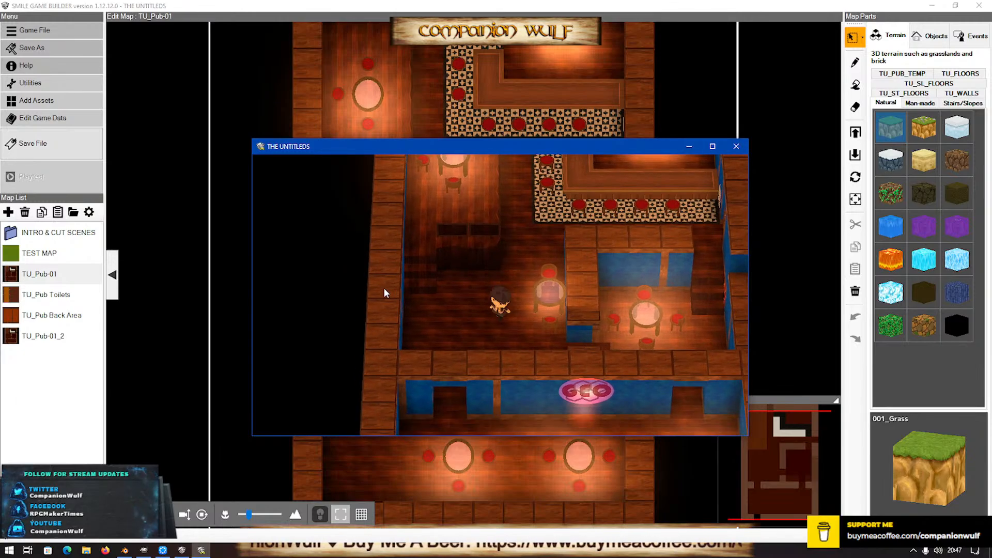
{"action": "key", "text": "Left"}
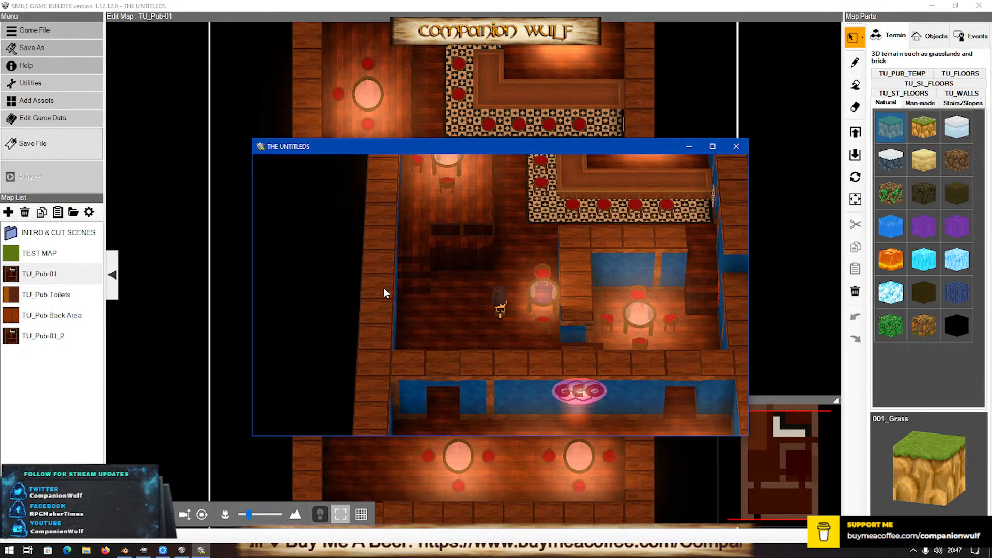
{"action": "key", "text": "Escape"}
{"action": "key", "text": "Down"}
{"action": "key", "text": "Right"}
{"action": "key", "text": "Return"}
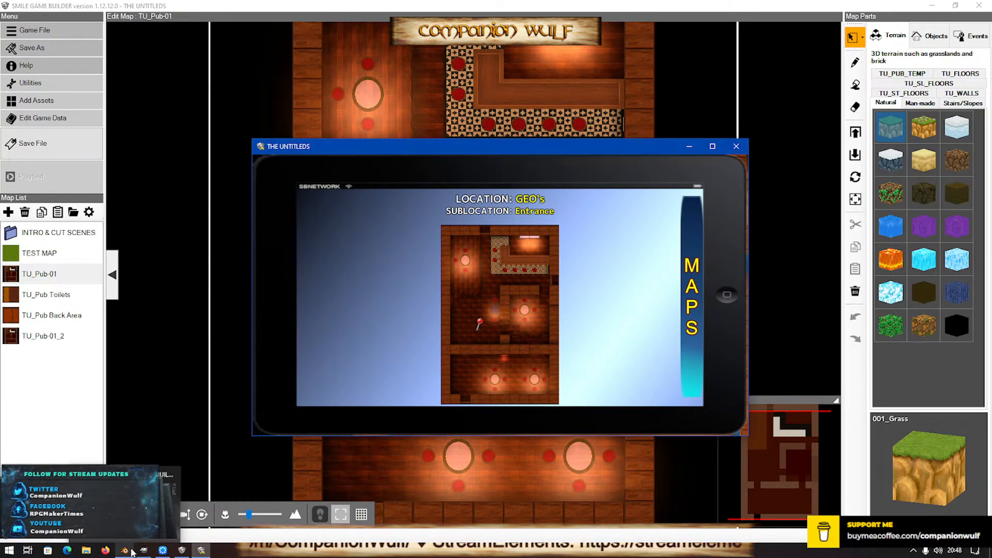
Switch to RPG Developer Bakin, close the Layout Tool, and test play the Upper Market map by walking north to the pool
{"action": "left_click", "coordinate": [186, 504]}
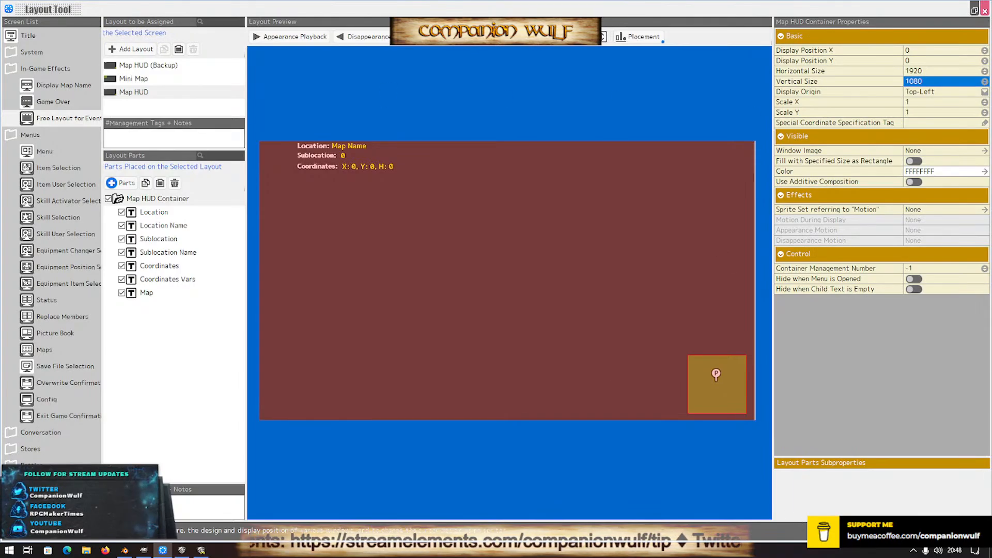
{"action": "key", "text": "alt+F4"}
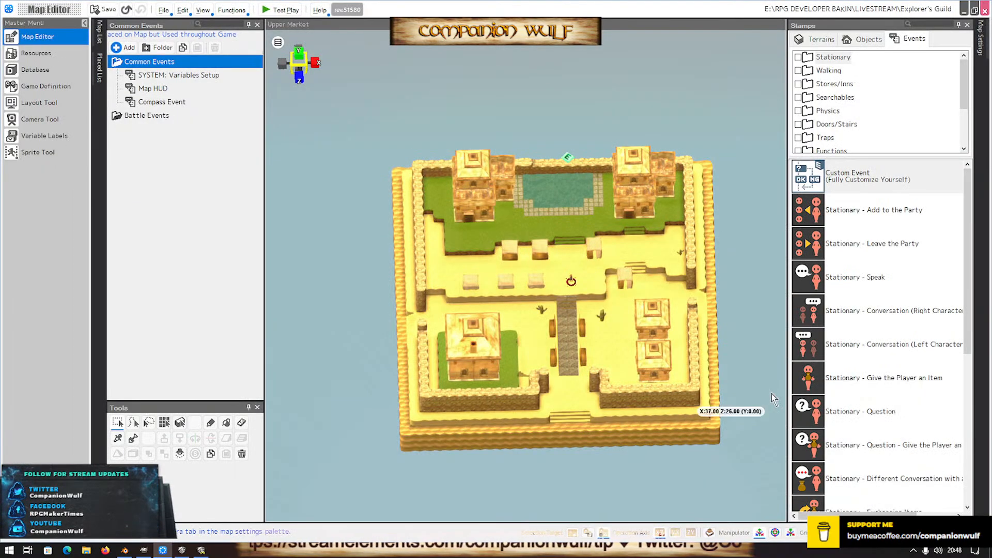
{"action": "left_click", "coordinate": [291, 10]}
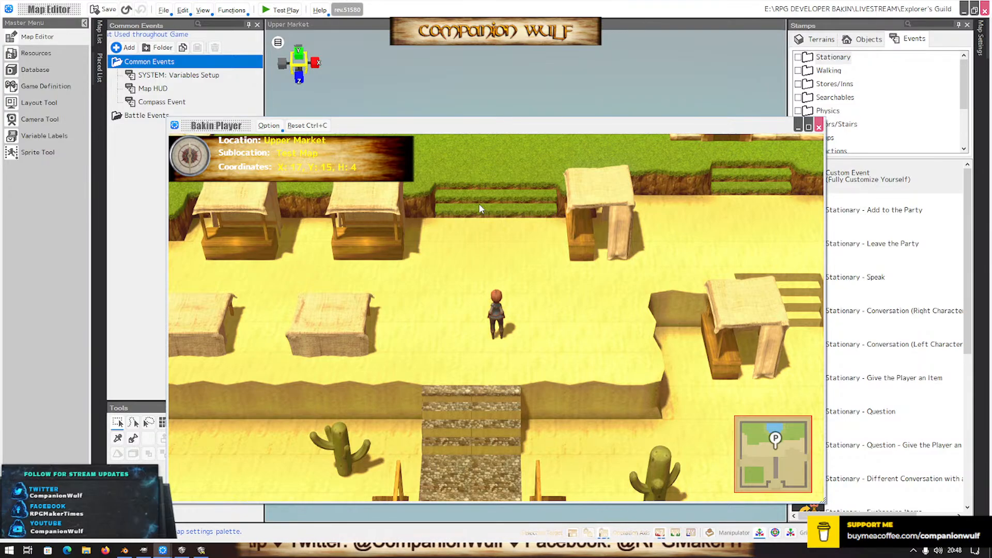
{"action": "key", "text": "Up"}
{"action": "key", "text": "Up"}
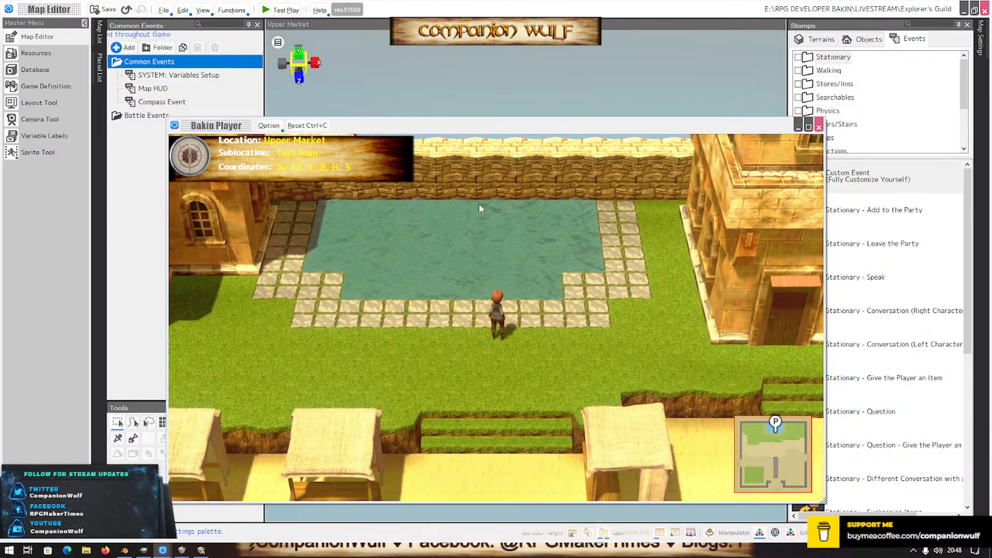
Walk the character back and forth along the pool while rotating the camera to check the compass and mini map marker
{"action": "key", "text": "Right"}
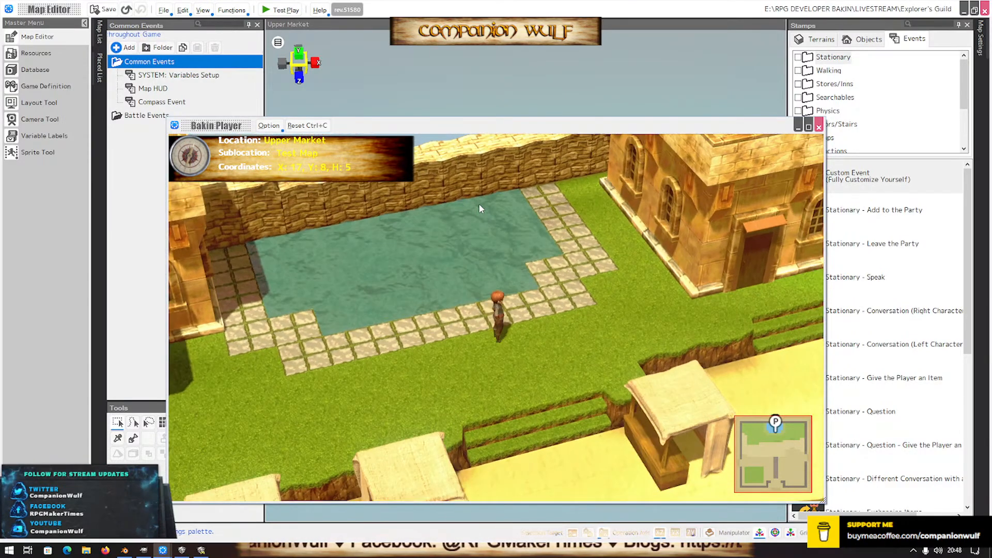
{"action": "key", "text": "Left"}
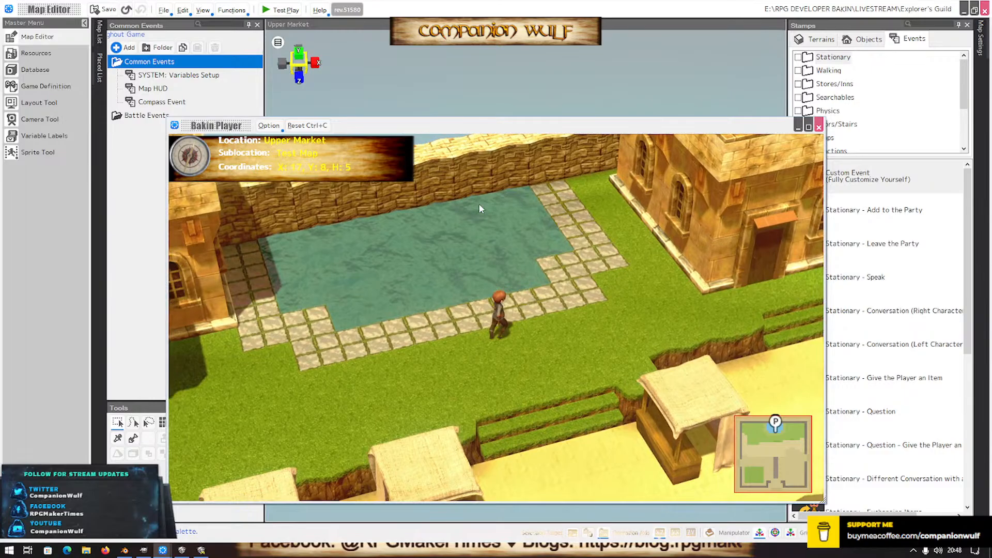
{"action": "key", "text": "Left"}
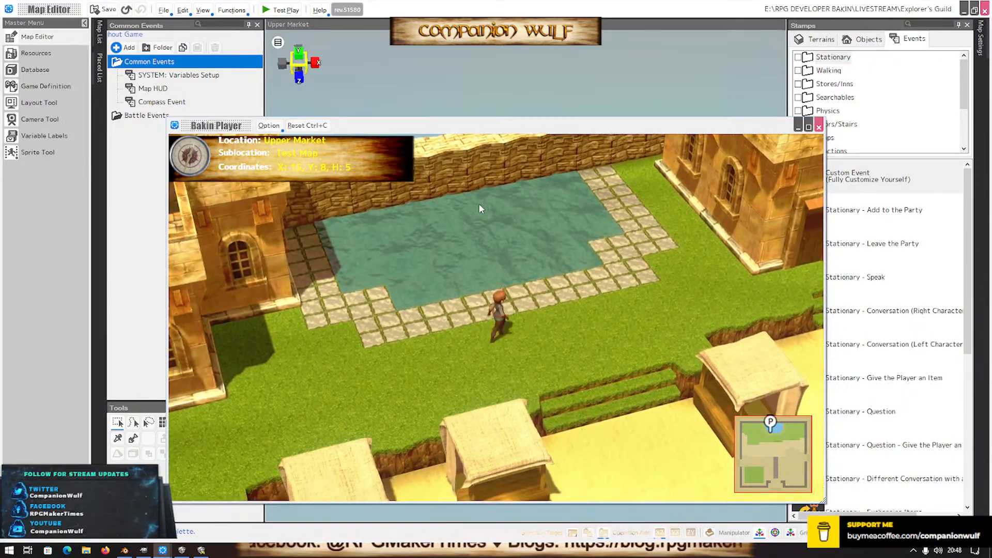
{"action": "key", "text": "Up"}
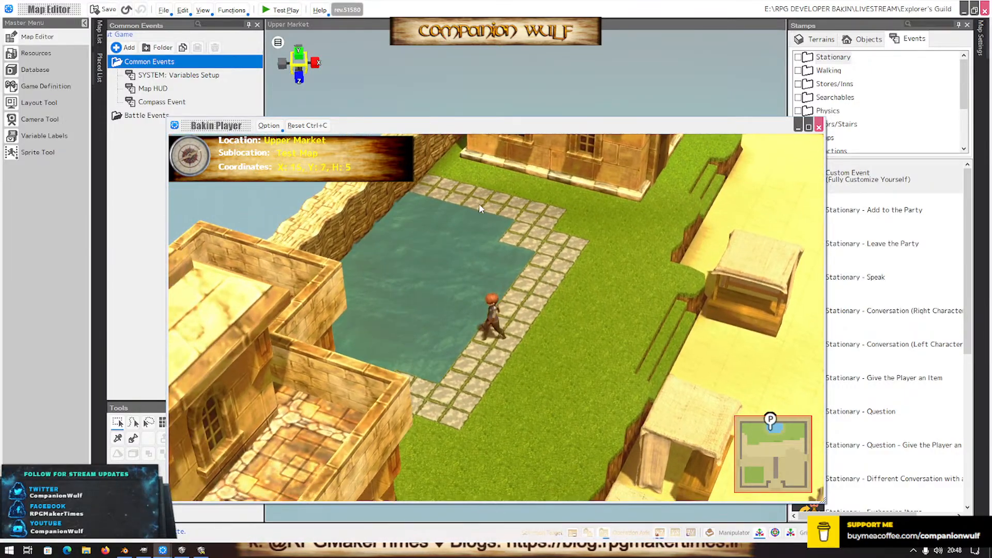
{"action": "key", "text": "Right"}
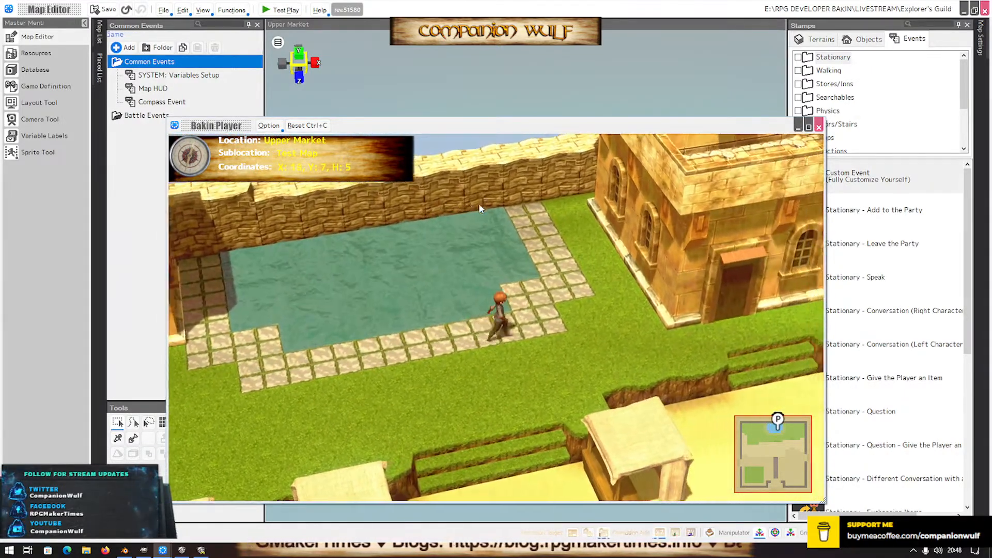
{"action": "key", "text": "Up"}
{"action": "key", "text": "a"}
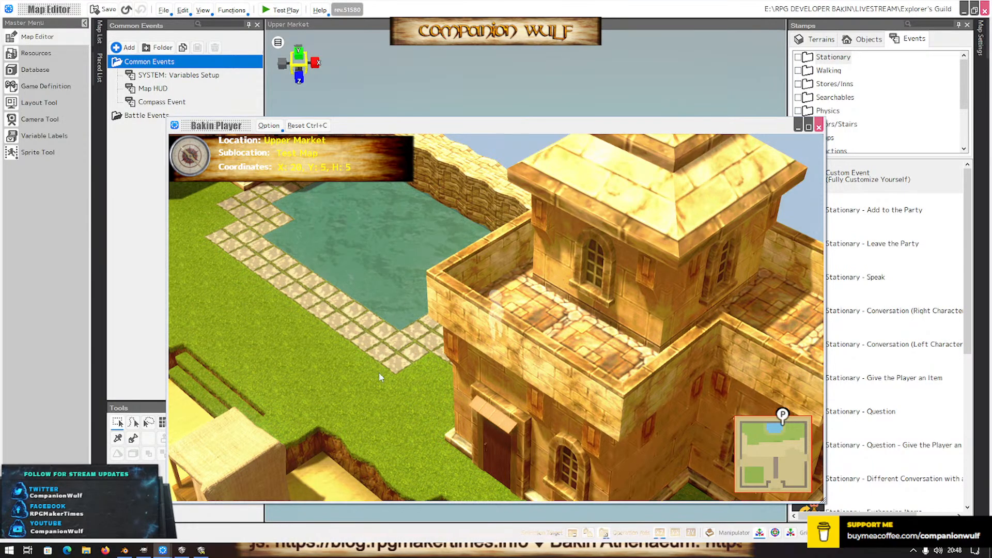
Walk past the building beside the pool and swing the camera down to ground level to check the compass and mini map
{"action": "right_click_drag", "start_coordinate": [164, 255], "coordinate": [304, 274]}
{"action": "key", "text": "w"}
{"action": "key", "text": "d"}
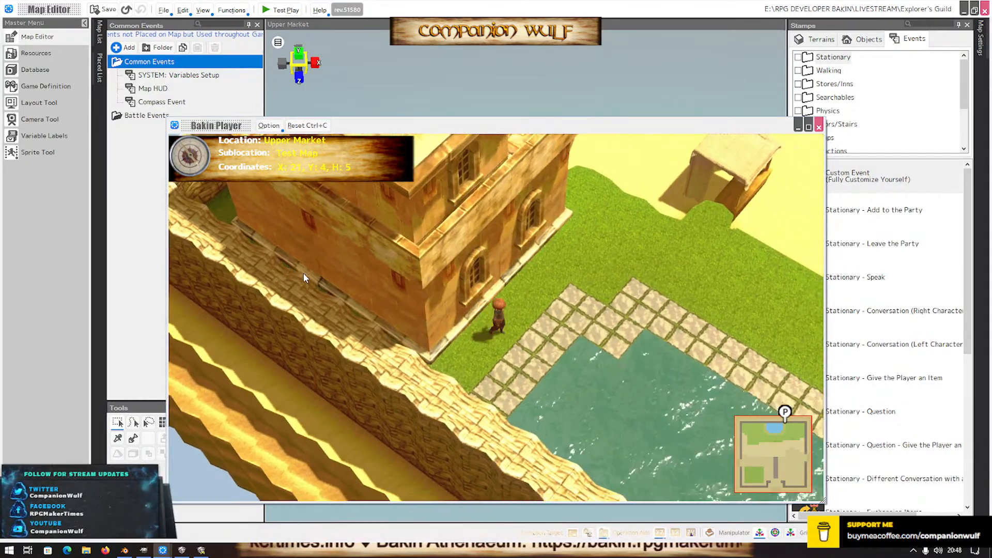
{"action": "key", "text": "w"}
{"action": "key", "text": "s"}
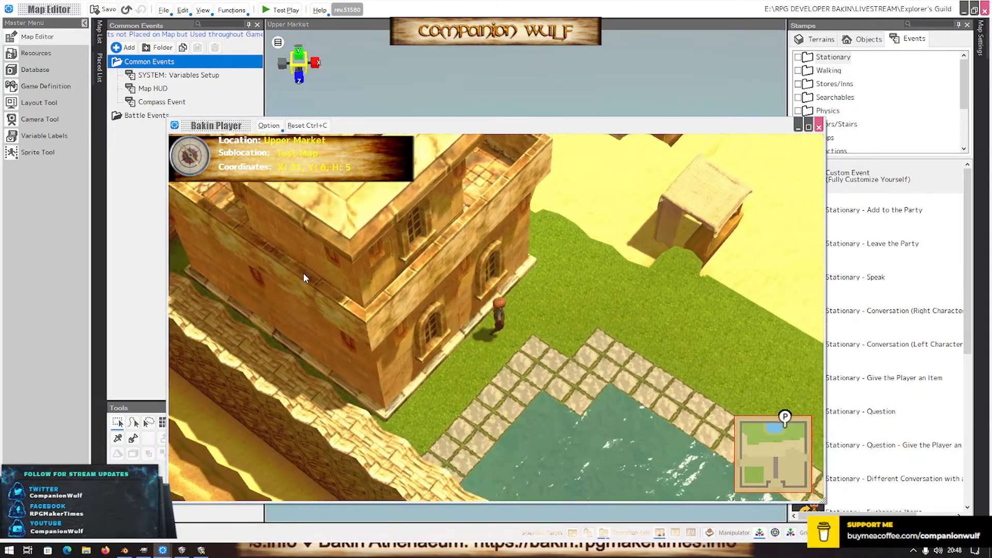
{"action": "key", "text": "w"}
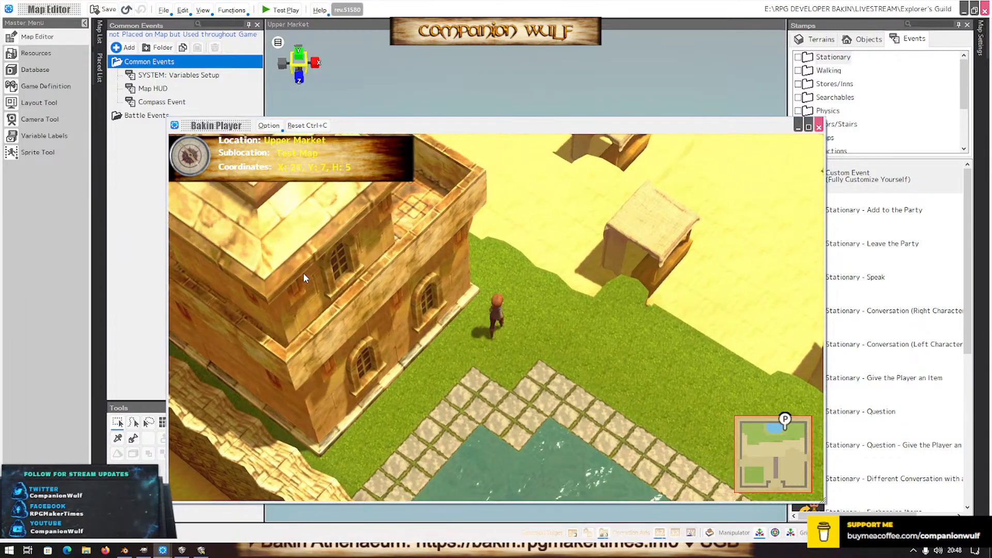
{"action": "key", "text": "w"}
{"action": "right_click_drag", "start_coordinate": [304, 278], "coordinate": [411, 152]}
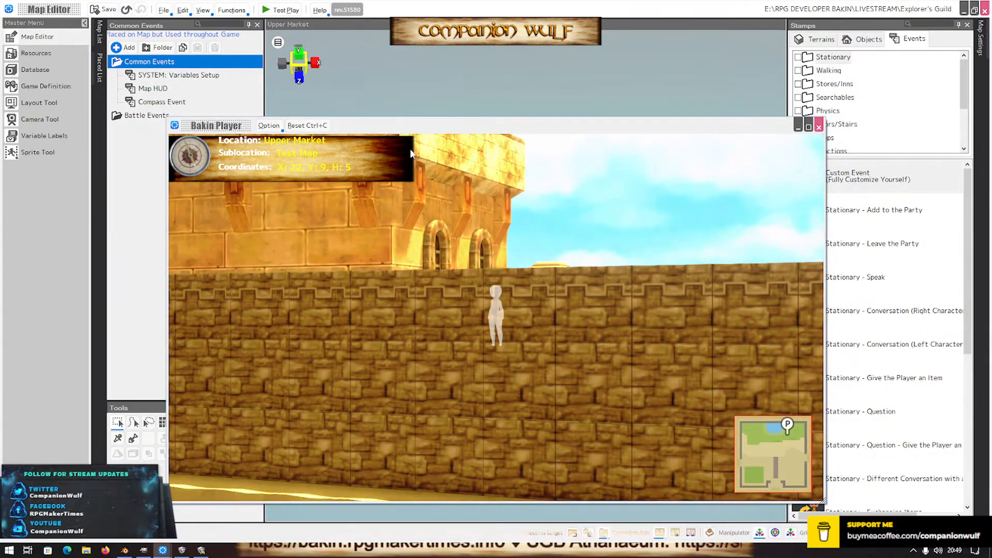
{"action": "right_click_drag", "start_coordinate": [611, 269], "coordinate": [643, 210]}
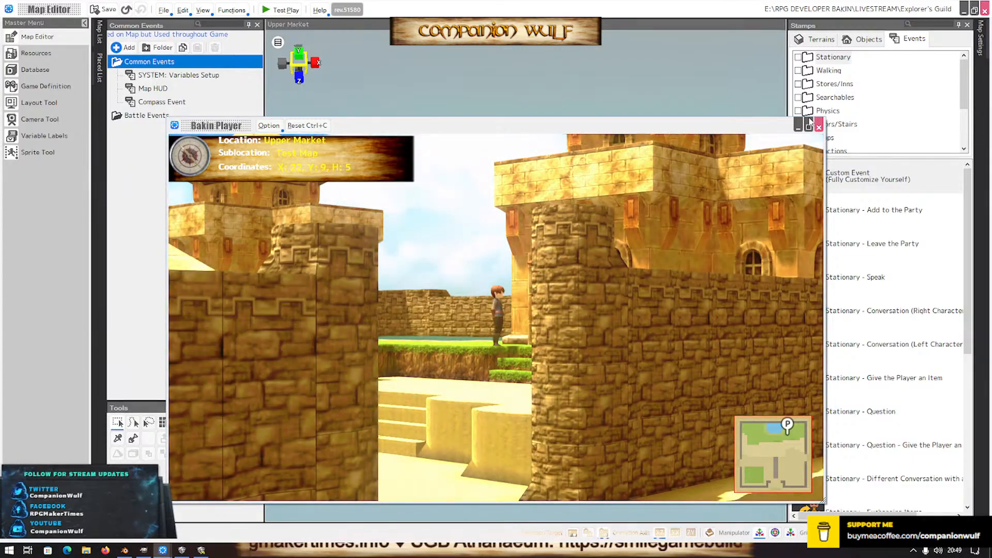
End the test play and review the operation and camera settings under Rules and Operation in the Game Definition
{"action": "left_click", "coordinate": [820, 126]}
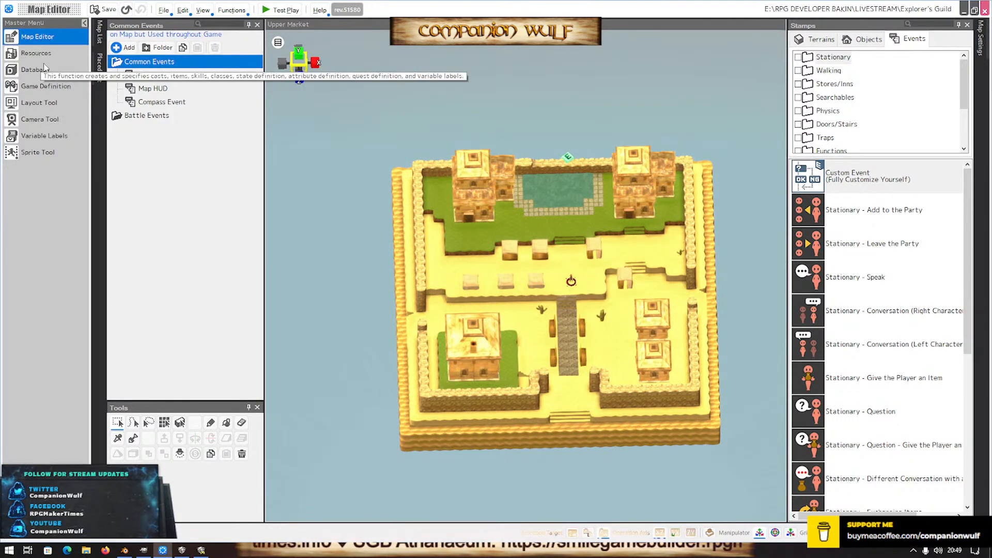
{"action": "left_click", "coordinate": [37, 88]}
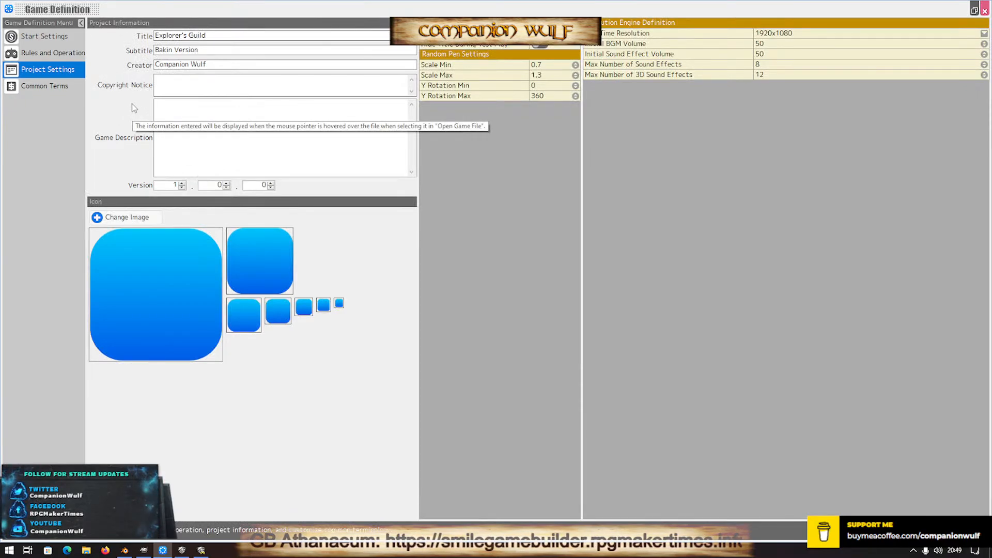
{"action": "left_click", "coordinate": [44, 53]}
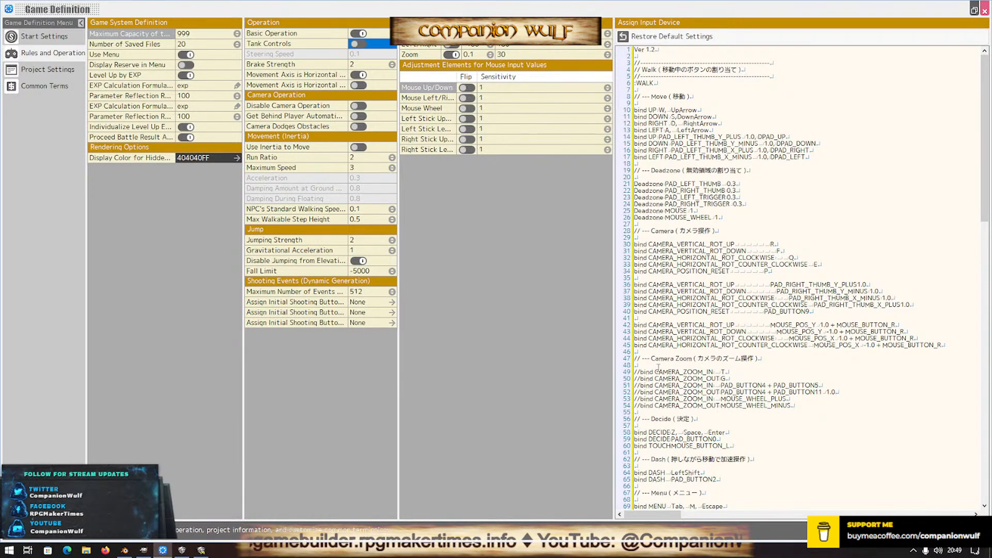
{"action": "left_click", "coordinate": [985, 11]}
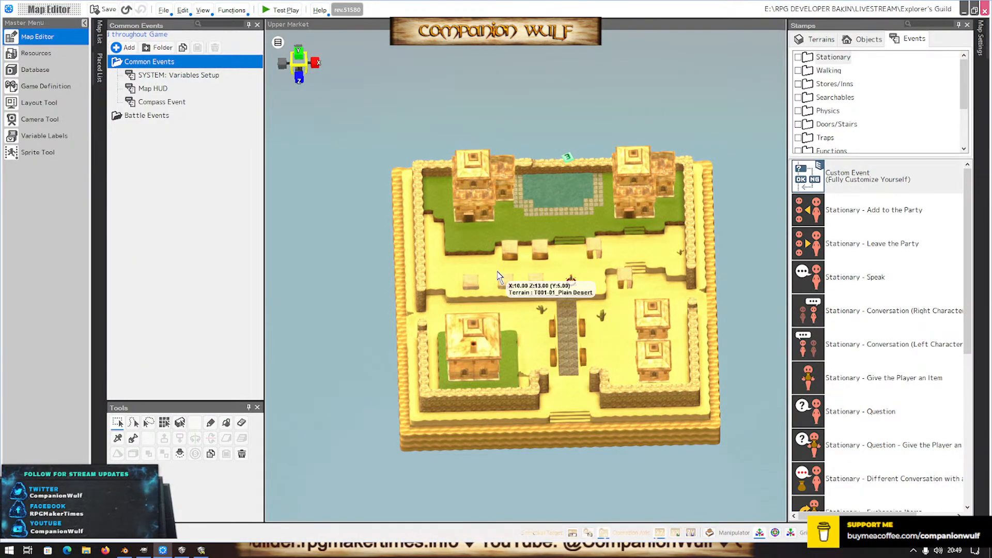
Test play the Upper Market map again, walking among the market stalls from rotated camera angles to check the mini map marker
{"action": "left_click", "coordinate": [282, 10]}
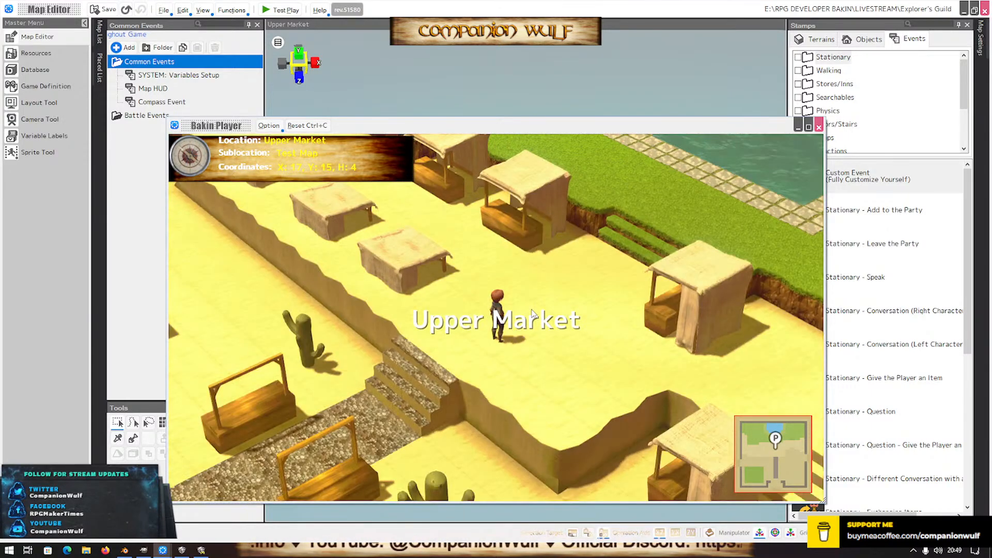
{"action": "key", "text": "Up"}
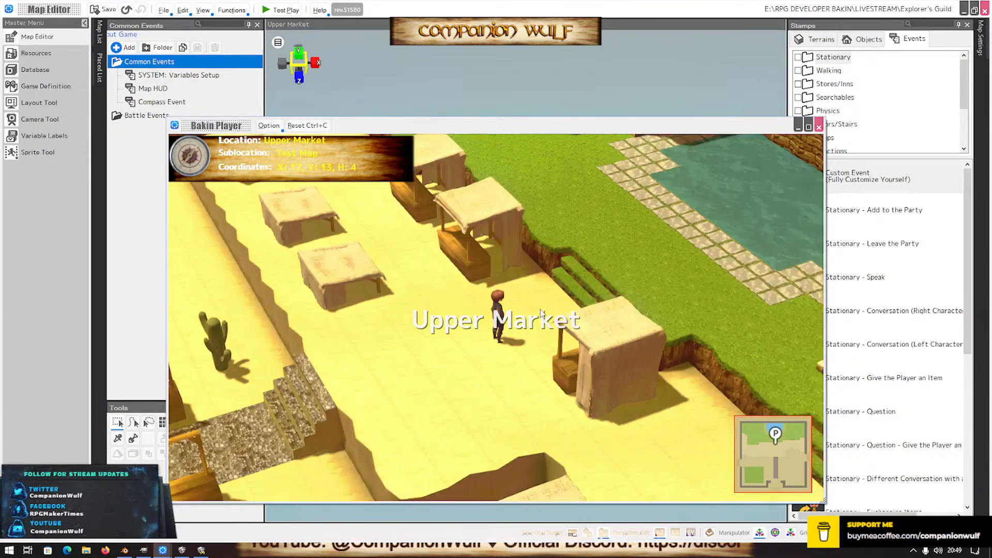
{"action": "key", "text": "Down"}
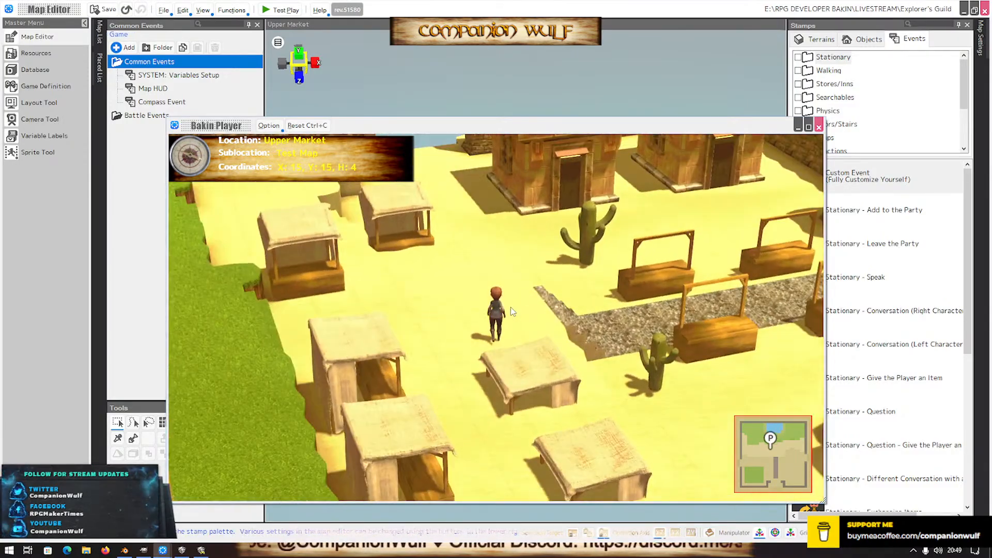
{"action": "key", "text": "Right"}
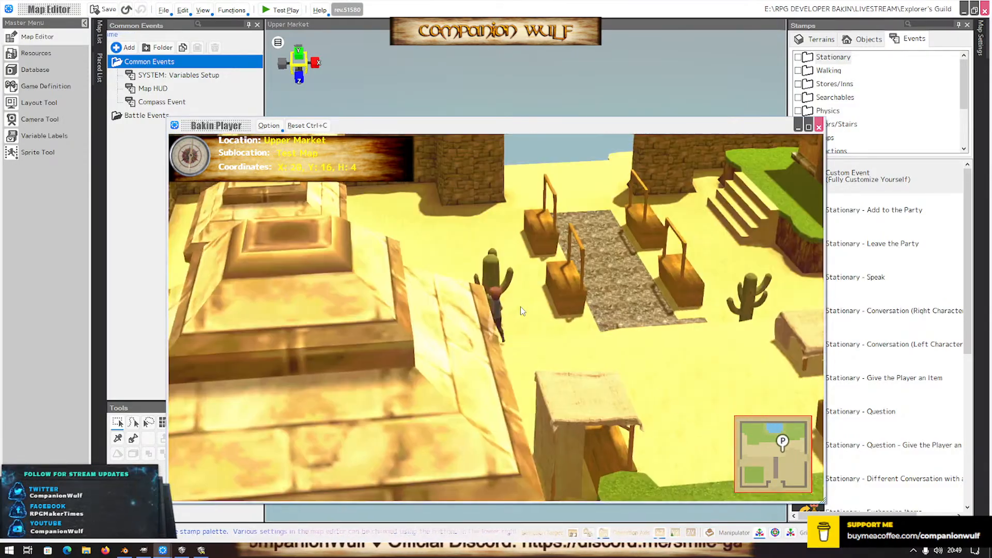
{"action": "key", "text": "Up"}
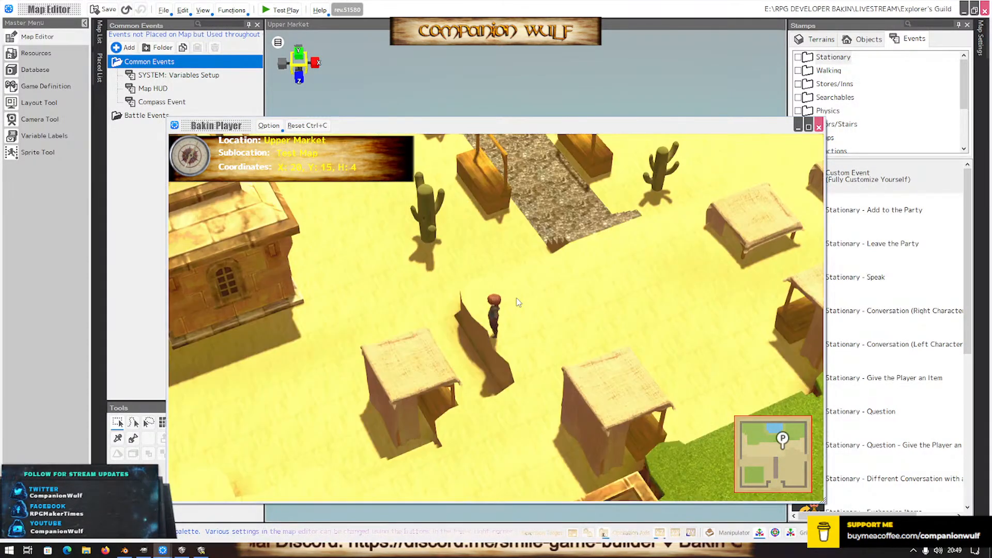
Walk the character past the market stalls and up the grass steps from different camera angles to check the mini map marker
{"action": "key", "text": "Up"}
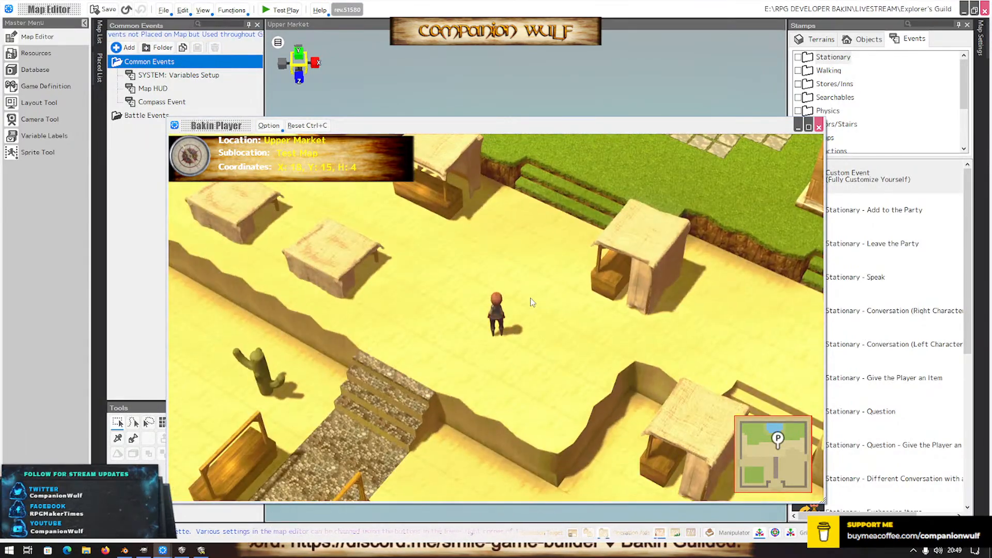
{"action": "key", "text": "Up"}
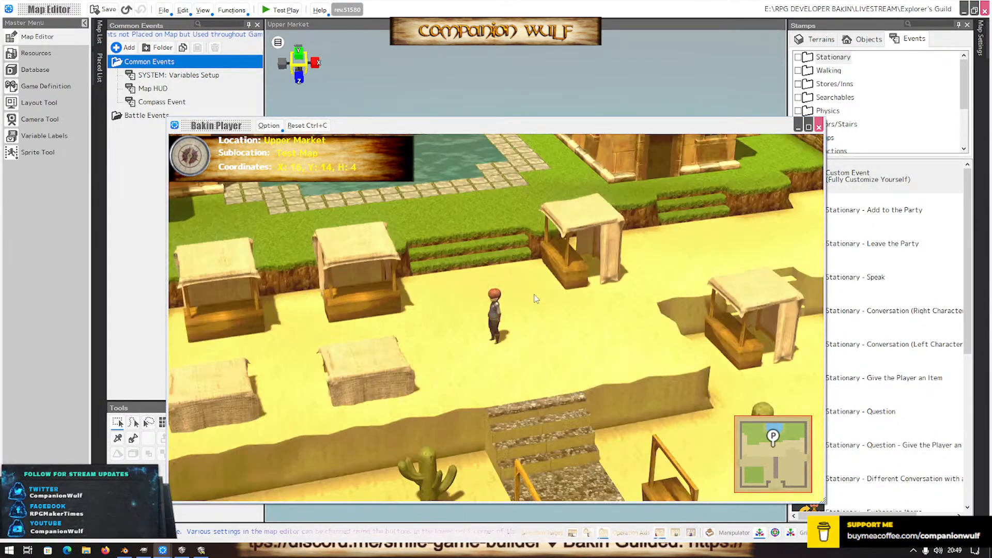
{"action": "key", "text": "Up"}
{"action": "key", "text": "Up"}
{"action": "key", "text": "Up"}
{"action": "key", "text": "Up"}
{"action": "key", "text": "Up"}
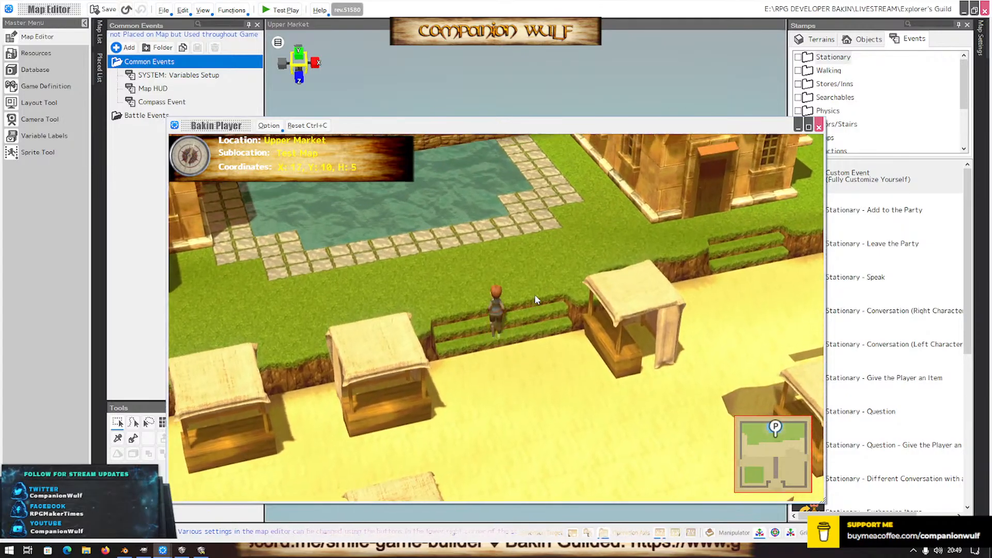
Walk to the pool's edge, rotate the camera to check the compass, and inspect the HUD with the player window maximized
{"action": "key", "text": "Left"}
{"action": "key", "text": "Left"}
{"action": "key", "text": "Up"}
{"action": "key", "text": "Up"}
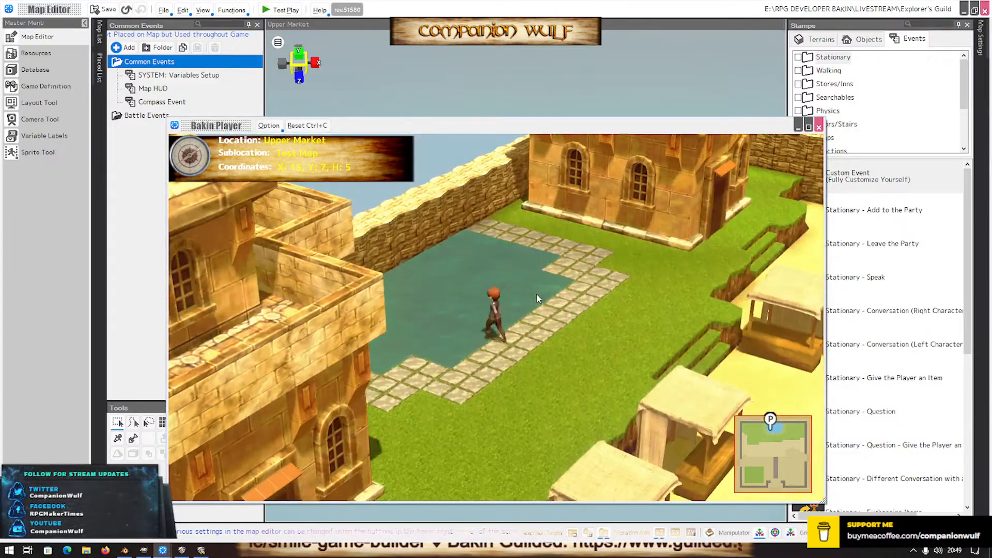
{"action": "middle_click_drag", "start_coordinate": [536, 294], "coordinate": [529, 296]}
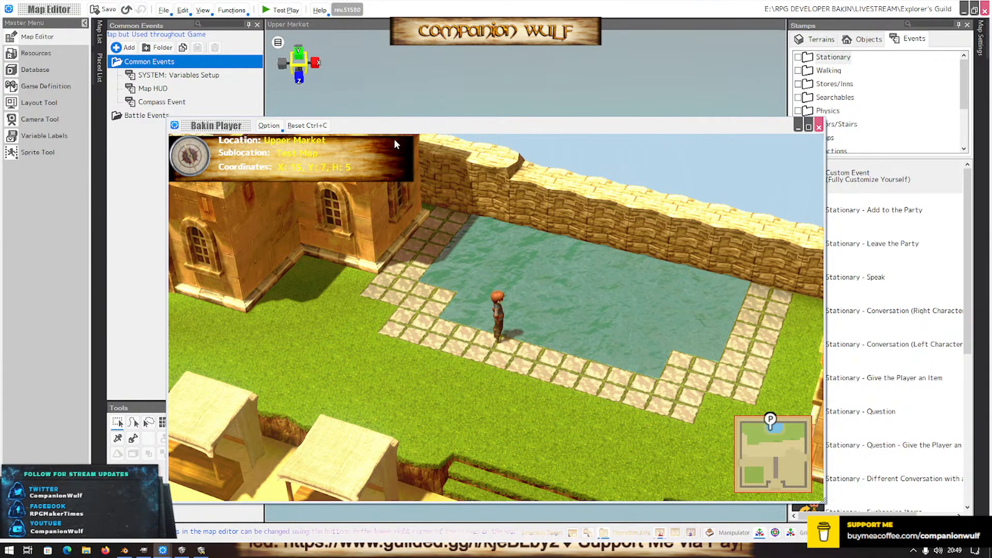
{"action": "left_click", "coordinate": [808, 129]}
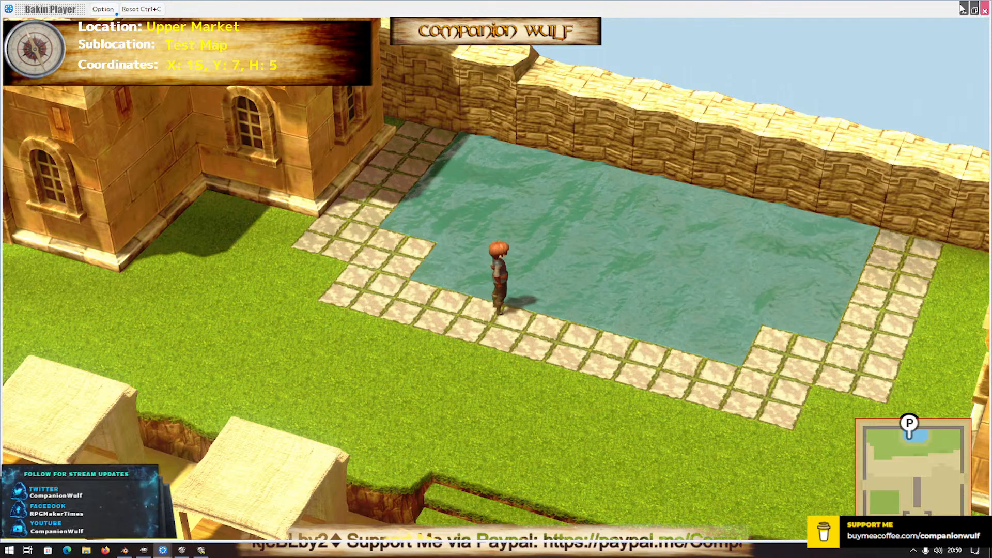
{"action": "left_click", "coordinate": [963, 8]}
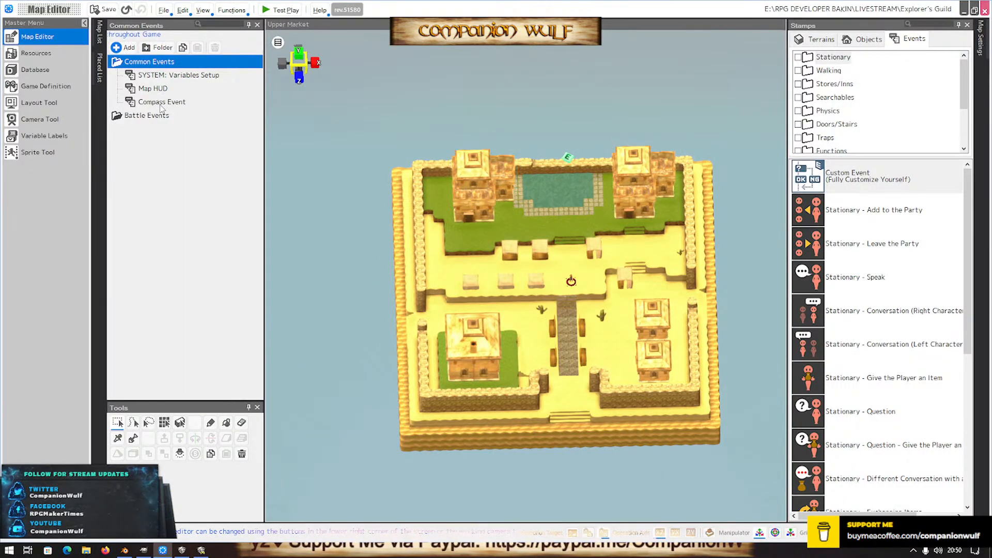
Set the Y display position of the TEG_Menu Background image in the Map HUD common event to -210 and save the event
{"action": "left_click", "coordinate": [152, 90]}
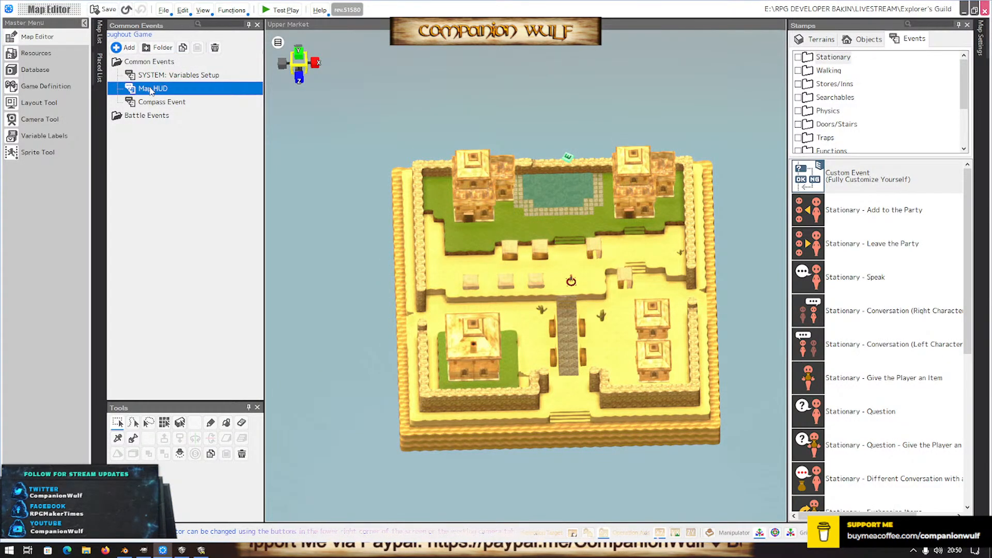
{"action": "double_click", "coordinate": [151, 90]}
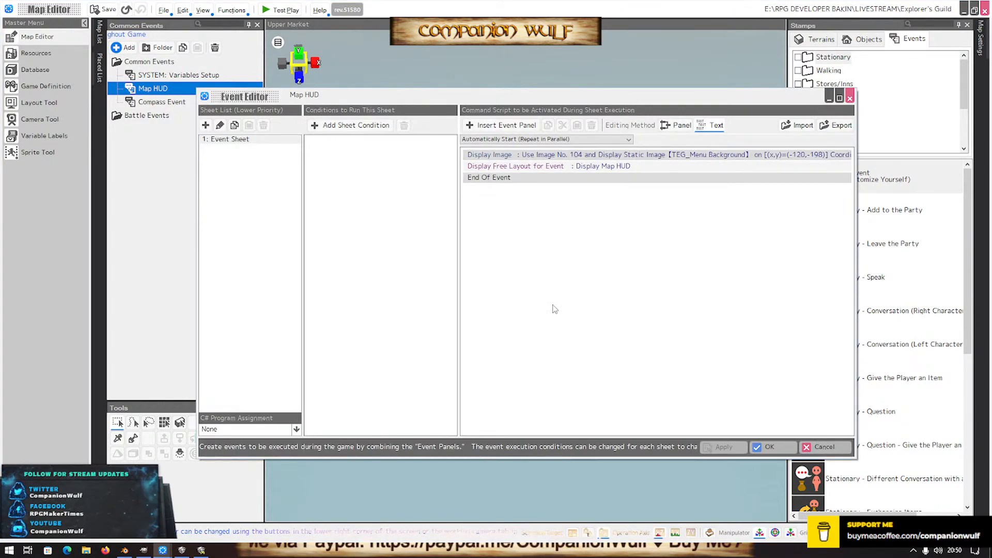
{"action": "left_click", "coordinate": [628, 155]}
{"action": "double_click", "coordinate": [629, 156]}
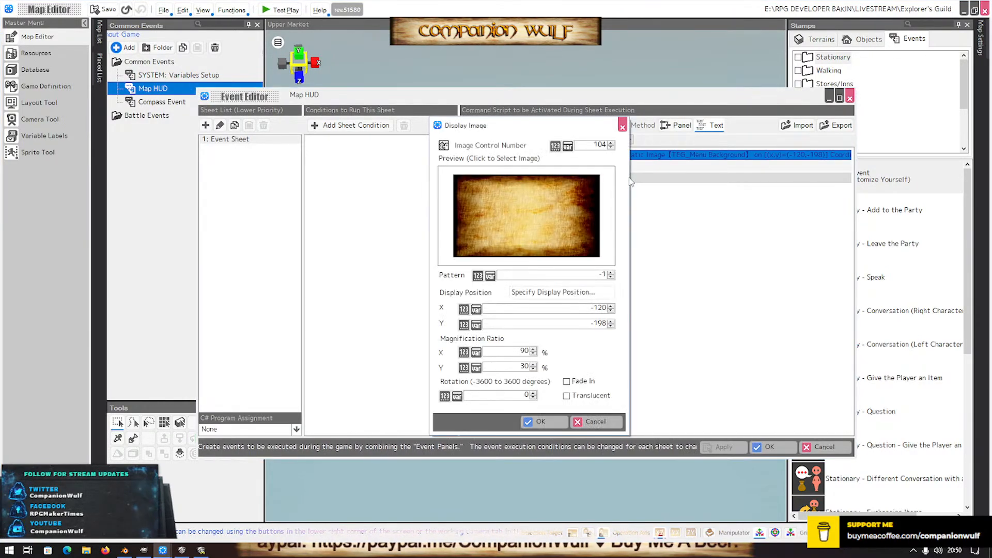
{"action": "left_click", "coordinate": [579, 292]}
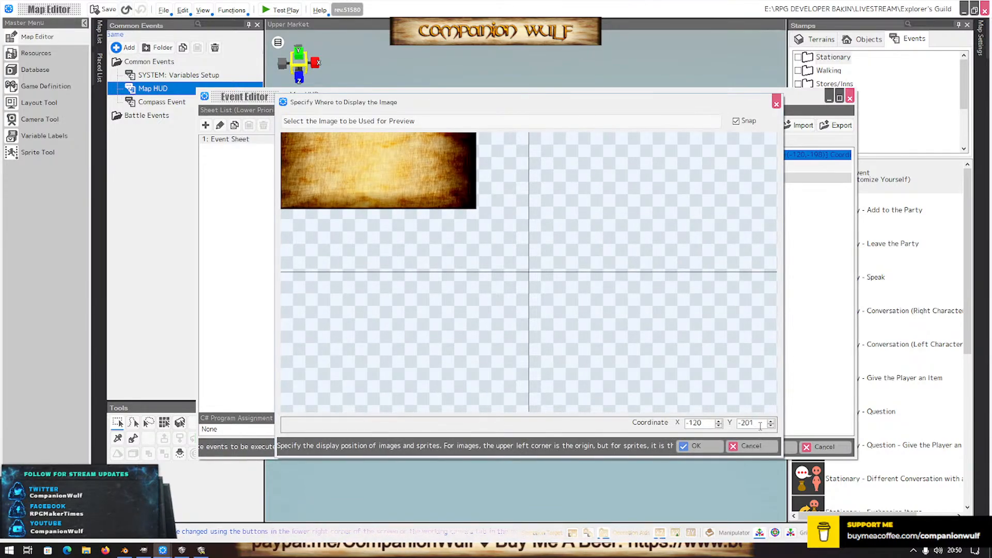
{"action": "scroll", "coordinate": [760, 425], "scroll_direction": "down", "scroll_amount": 3}
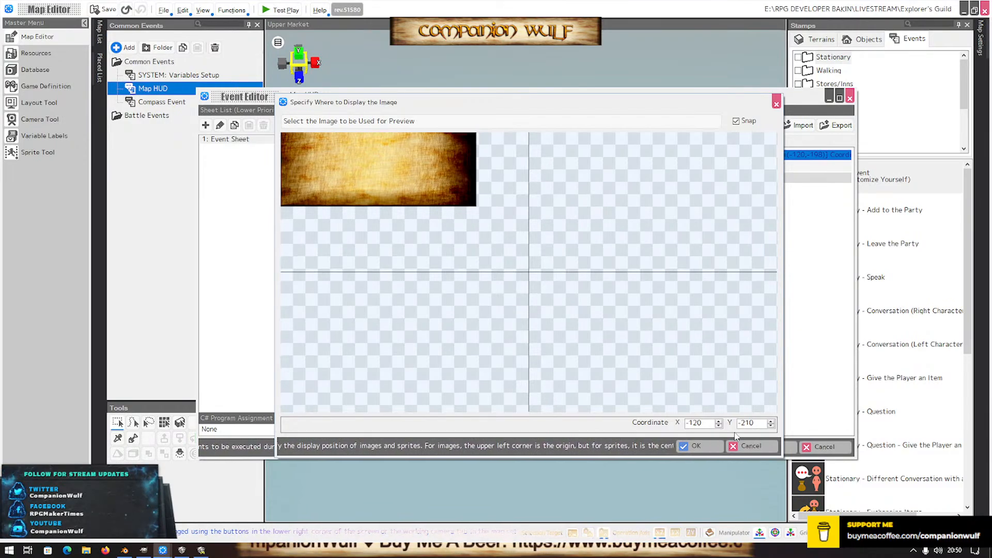
{"action": "left_click", "coordinate": [697, 446]}
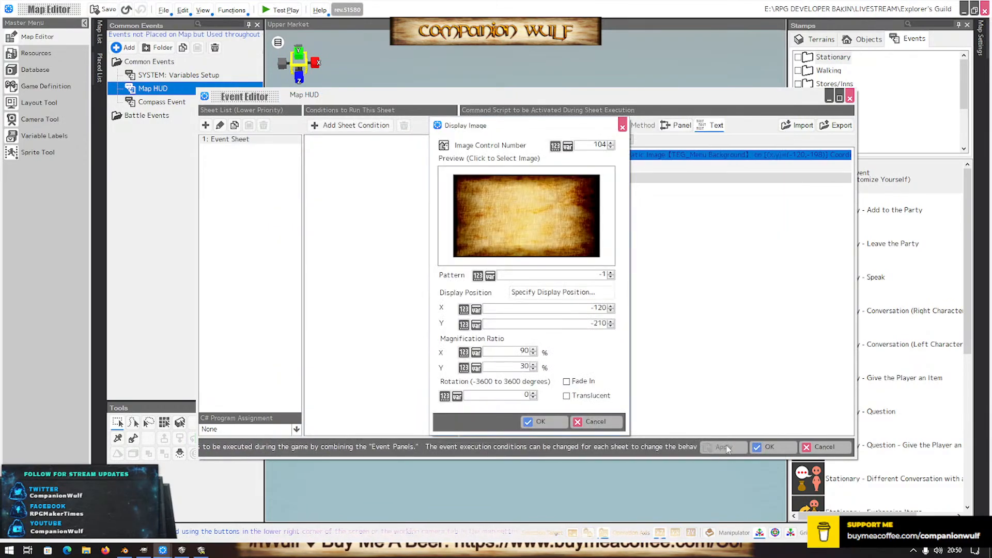
{"action": "left_click", "coordinate": [540, 422]}
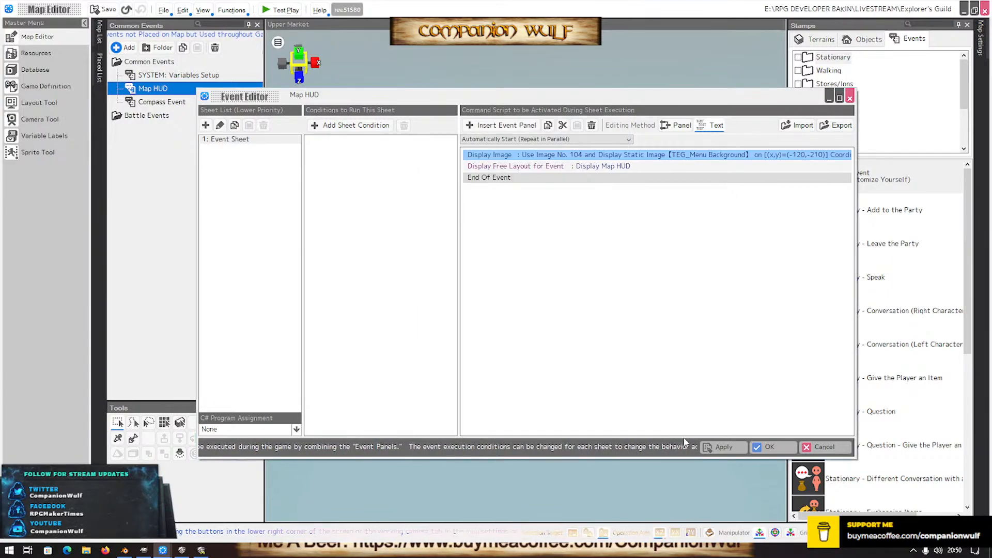
{"action": "left_click", "coordinate": [771, 447]}
Examine the pool's water surface and the surrounding buildings and stalls on the Upper Market map from several distances and angles
{"action": "scroll", "coordinate": [538, 279], "scroll_direction": "up", "scroll_amount": 5}
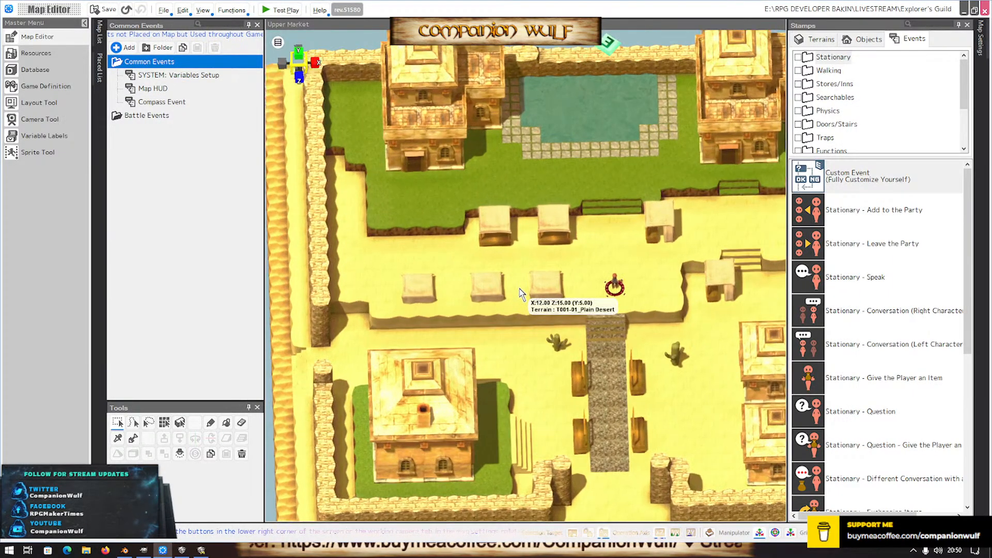
{"action": "right_click_drag", "start_coordinate": [565, 262], "coordinate": [522, 272]}
{"action": "scroll", "coordinate": [620, 283], "scroll_direction": "up", "scroll_amount": 2}
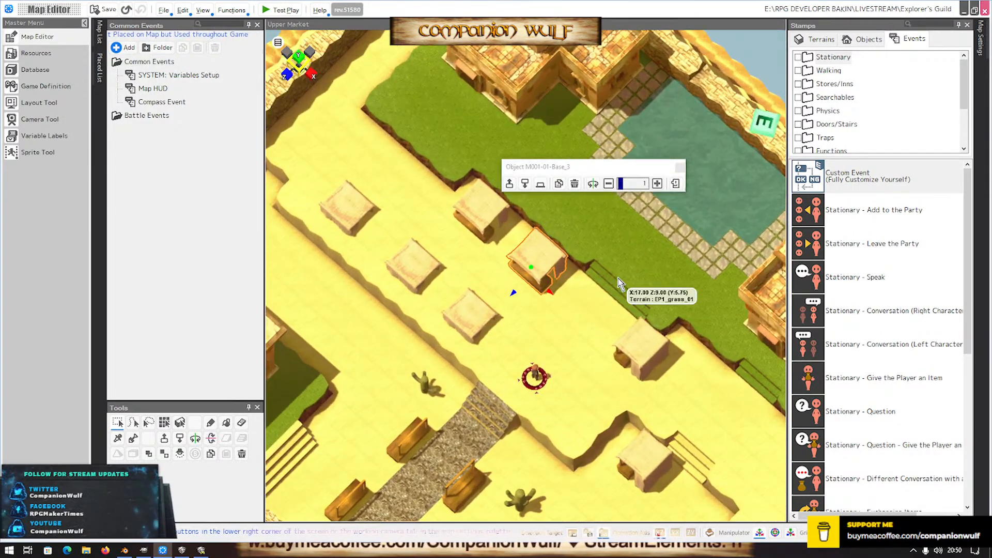
{"action": "scroll", "coordinate": [626, 274], "scroll_direction": "down", "scroll_amount": 3}
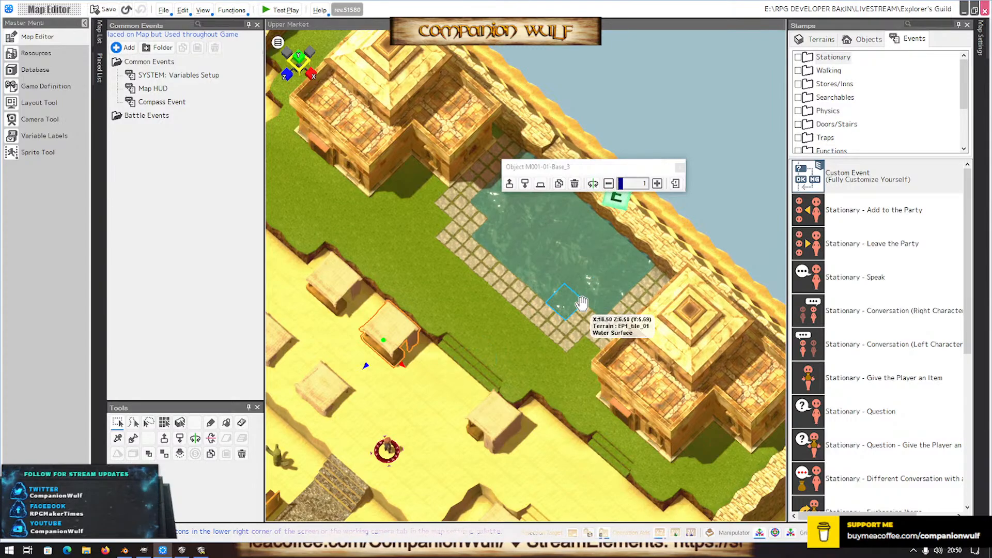
{"action": "right_click_drag", "start_coordinate": [594, 301], "coordinate": [567, 329]}
{"action": "scroll", "coordinate": [568, 329], "scroll_direction": "up", "scroll_amount": 5}
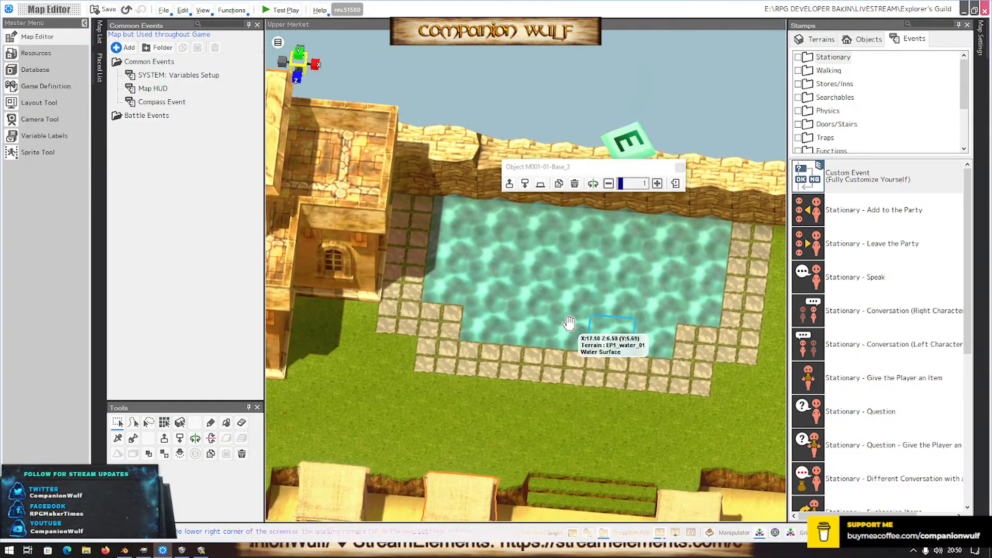
{"action": "scroll", "coordinate": [638, 326], "scroll_direction": "up", "scroll_amount": 5}
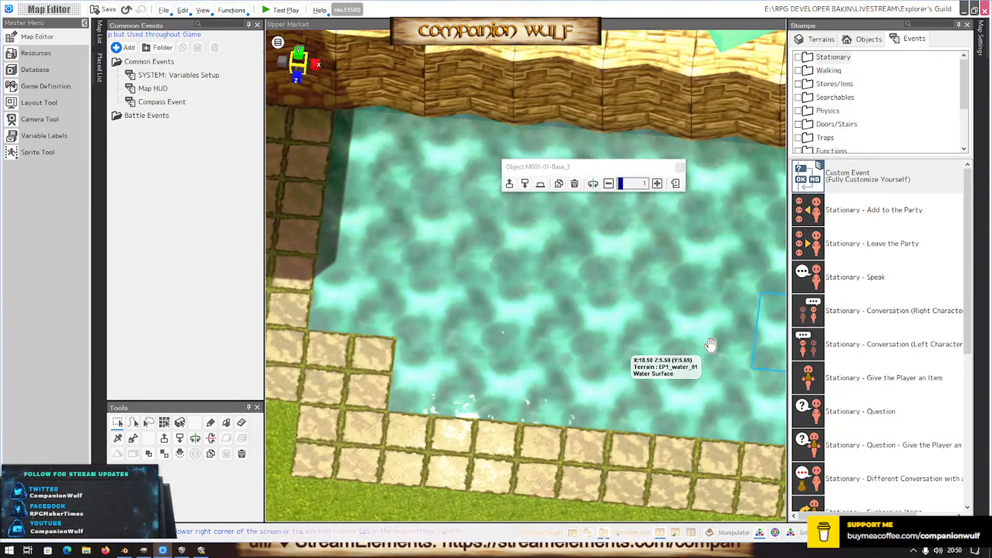
{"action": "scroll", "coordinate": [710, 345], "scroll_direction": "down", "scroll_amount": 5}
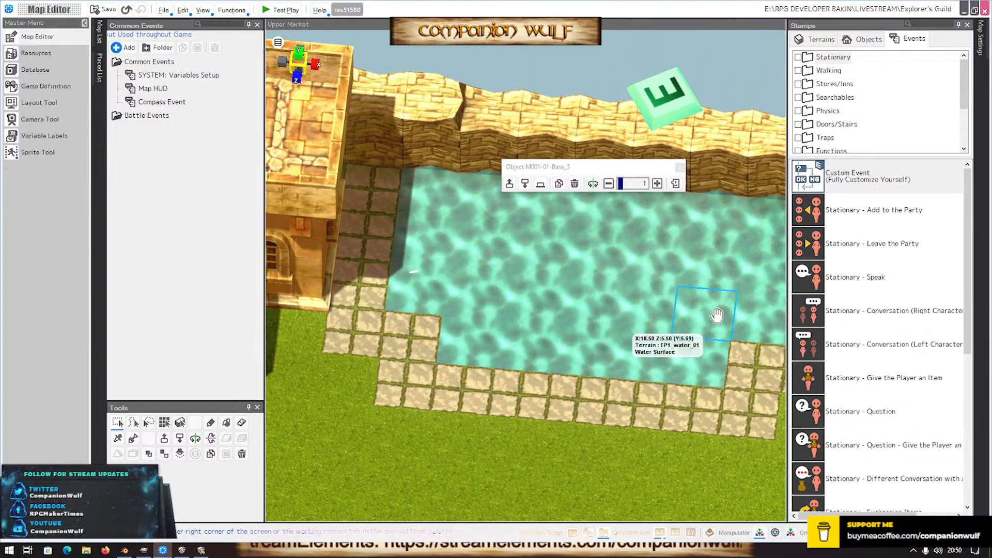
{"action": "scroll", "coordinate": [608, 305], "scroll_direction": "down", "scroll_amount": 2}
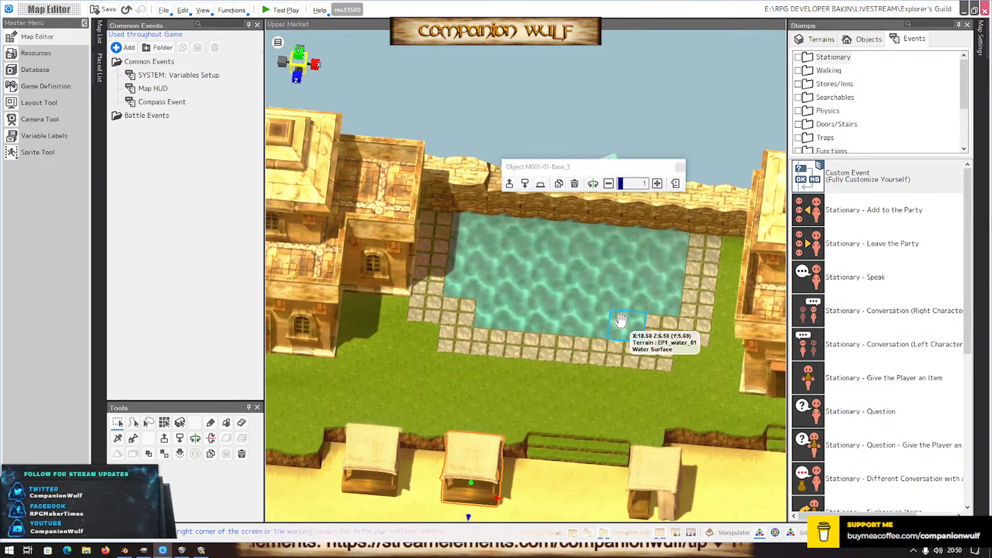
{"action": "scroll", "coordinate": [618, 315], "scroll_direction": "up", "scroll_amount": 2}
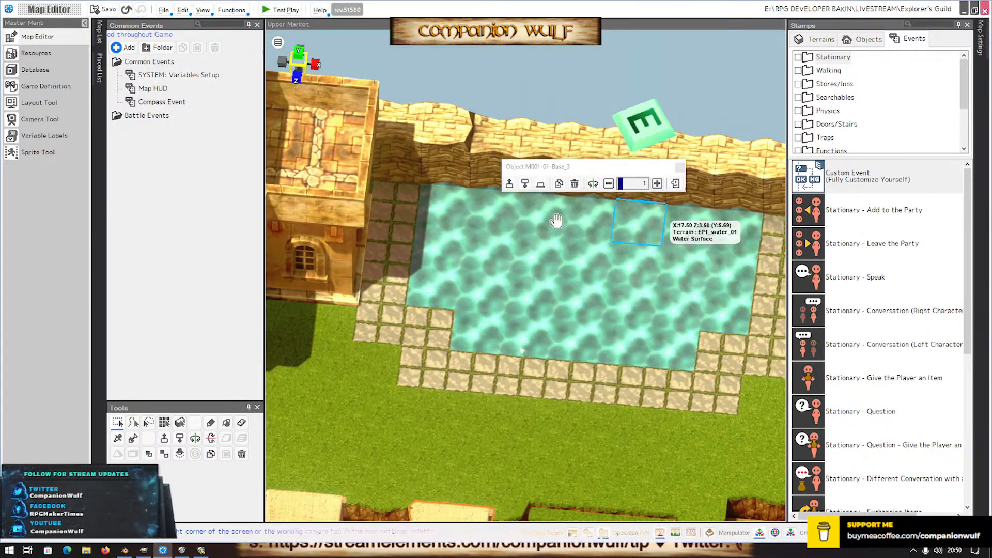
{"action": "scroll", "coordinate": [560, 411], "scroll_direction": "down", "scroll_amount": 5}
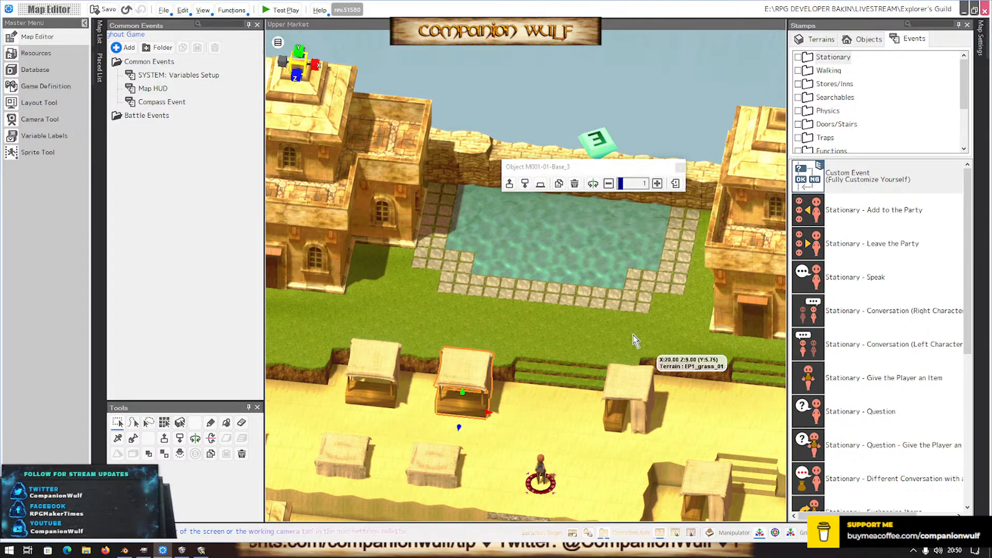
{"action": "right_click_drag", "start_coordinate": [636, 340], "coordinate": [534, 326]}
{"action": "scroll", "coordinate": [489, 341], "scroll_direction": "up", "scroll_amount": 4}
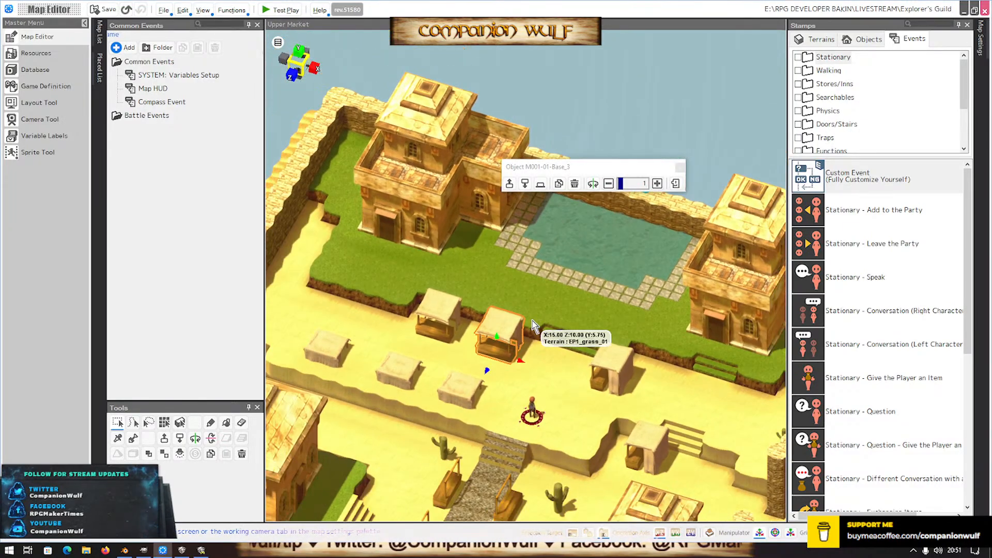
{"action": "scroll", "coordinate": [533, 320], "scroll_direction": "down", "scroll_amount": 2}
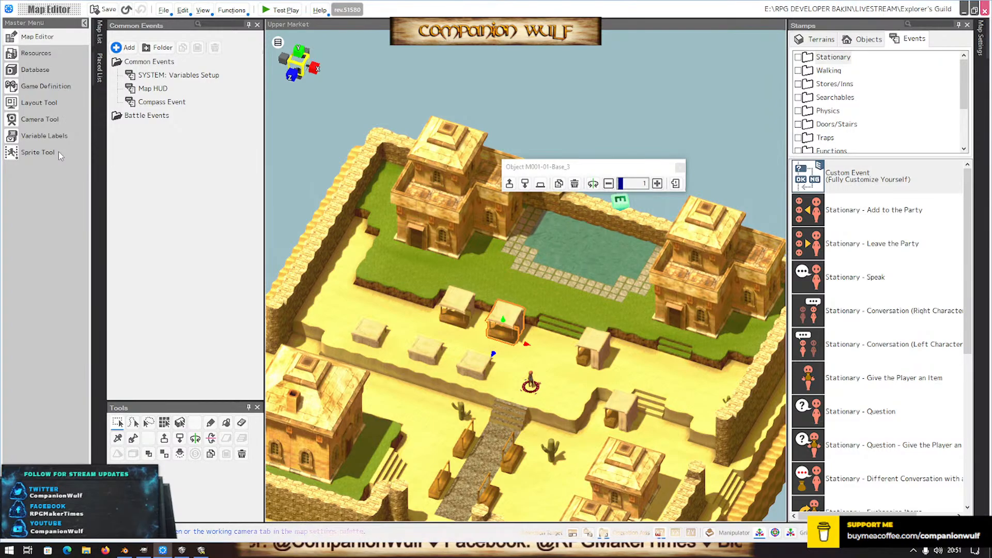
Test play the Upper Market map to check the HUD background's position at maximized and restored window sizes, and close the player
{"action": "left_click", "coordinate": [286, 14]}
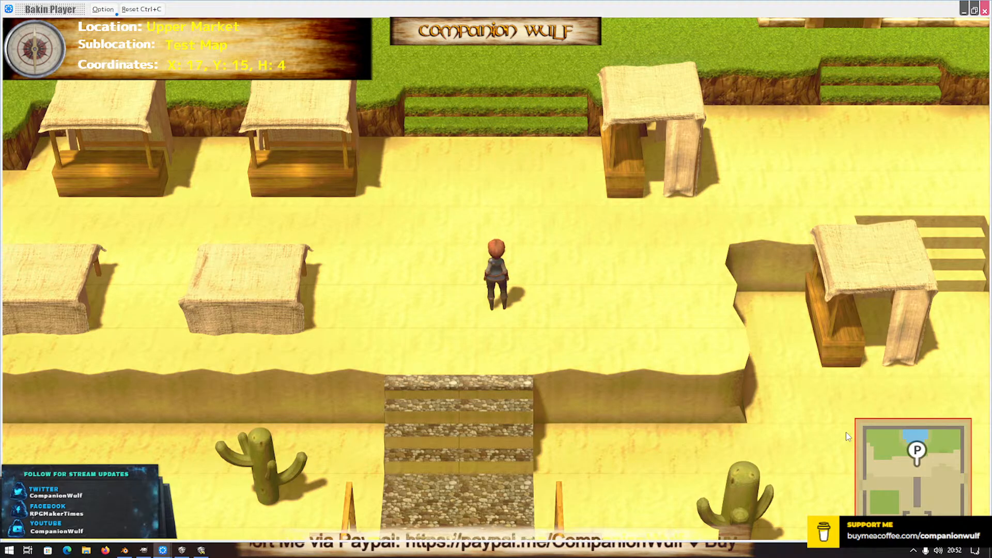
{"action": "left_click", "coordinate": [974, 10]}
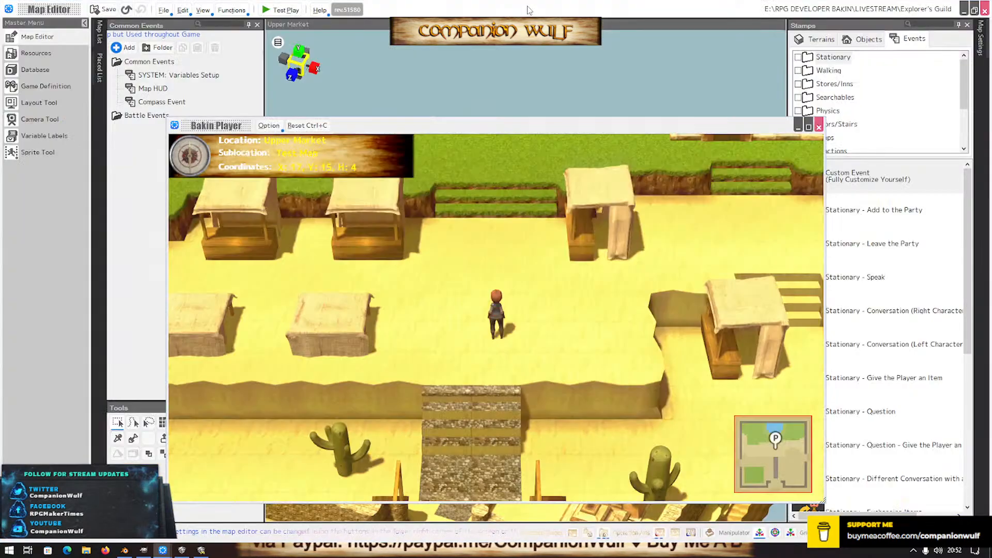
{"action": "left_click", "coordinate": [819, 126]}
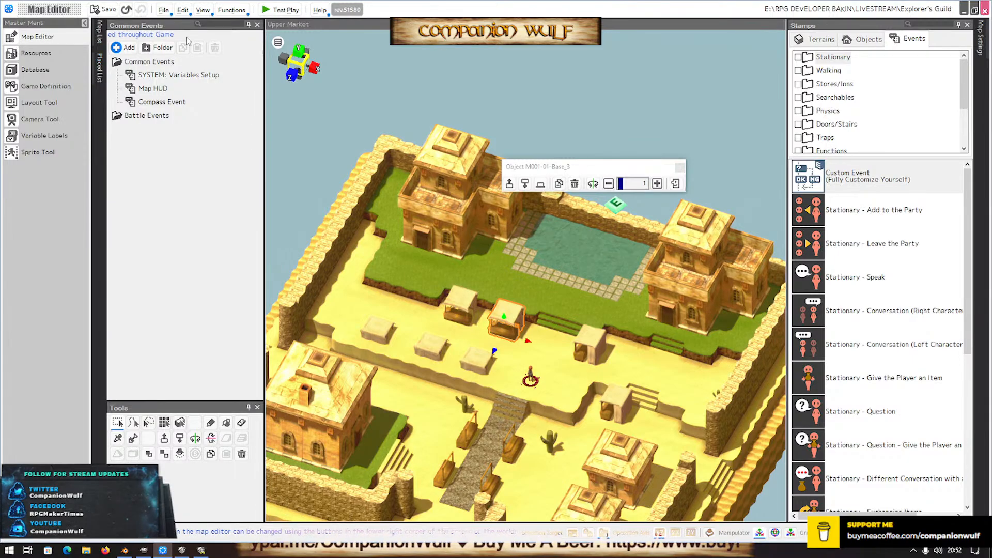
Collapse the common events list and open Map_2 from the INTERIORS folder of the map list
{"action": "left_click", "coordinate": [248, 25]}
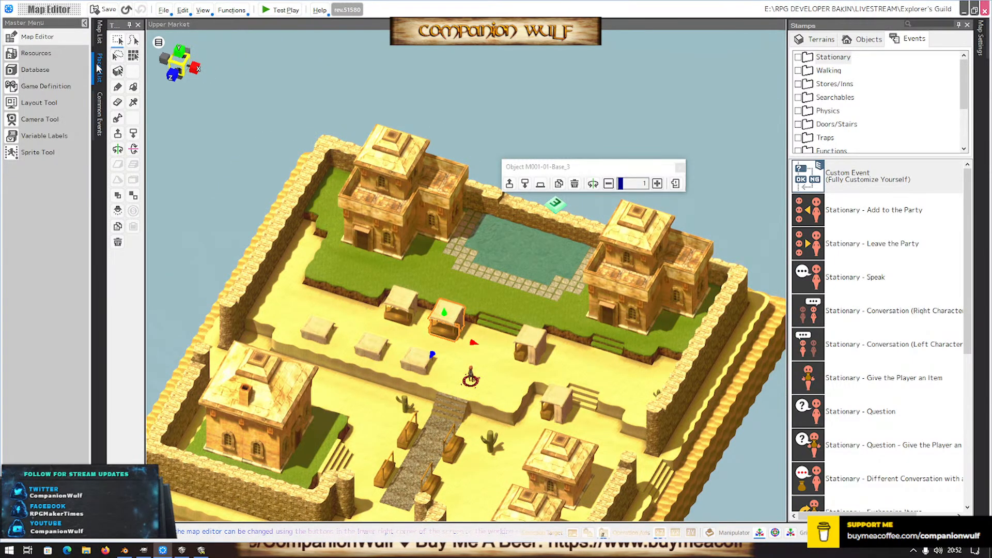
{"action": "left_click", "coordinate": [98, 31]}
{"action": "double_click", "coordinate": [147, 204]}
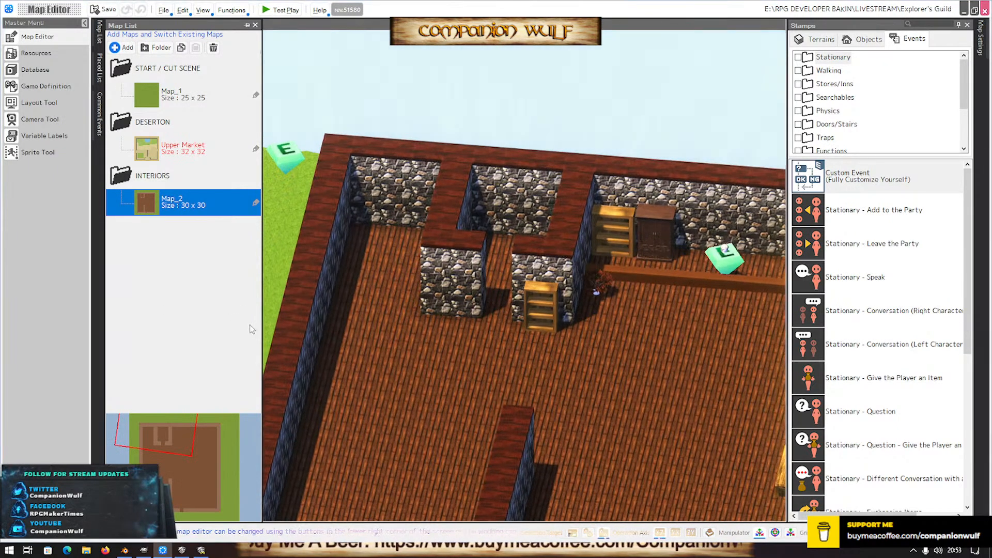
Examine the Map_2 interior's walls, furniture and floor from above and at an angle, and select a floor tile near the inner wall
{"action": "scroll", "coordinate": [496, 376], "scroll_direction": "down", "scroll_amount": 5}
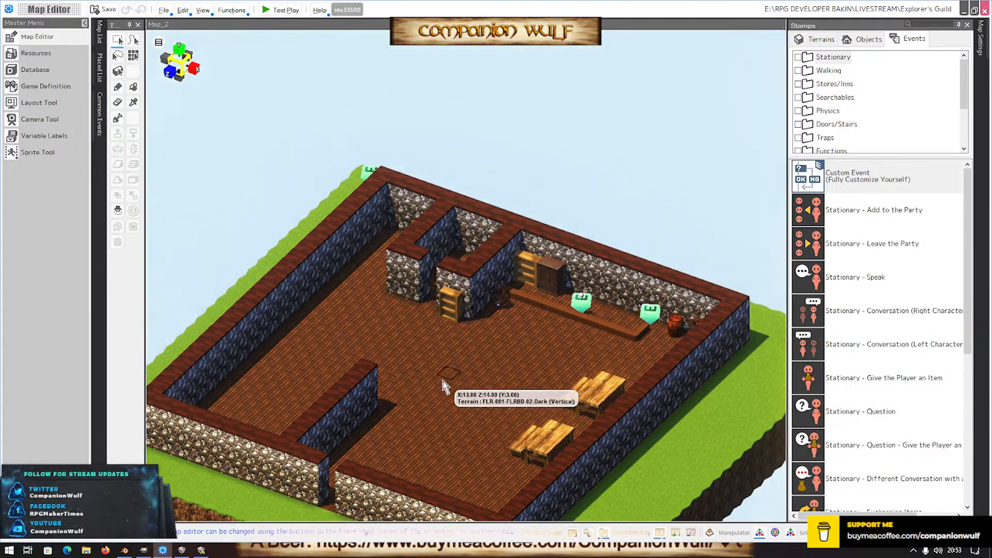
{"action": "middle_click_drag", "start_coordinate": [442, 381], "coordinate": [483, 406]}
{"action": "scroll", "coordinate": [520, 404], "scroll_direction": "down", "scroll_amount": 3}
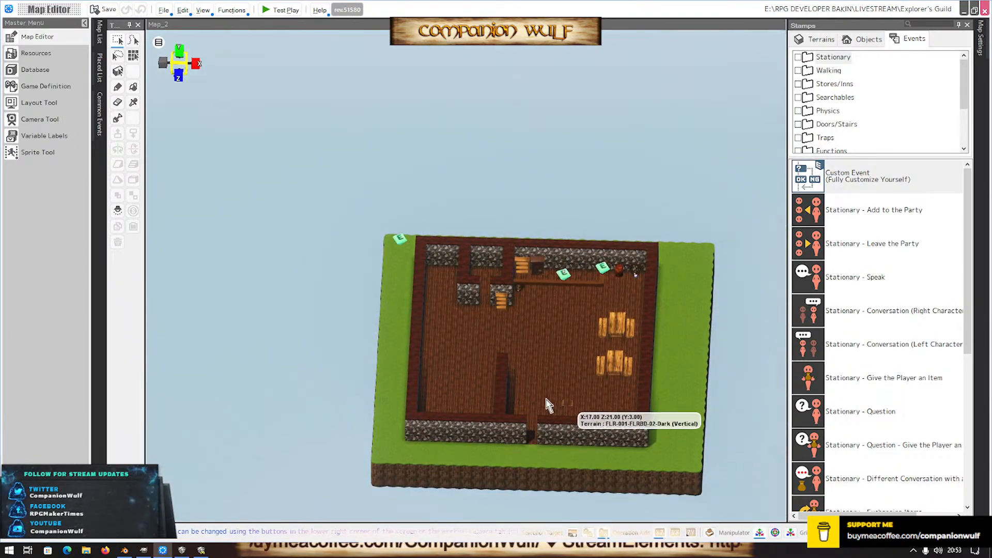
{"action": "middle_click_drag", "start_coordinate": [548, 404], "coordinate": [543, 426]}
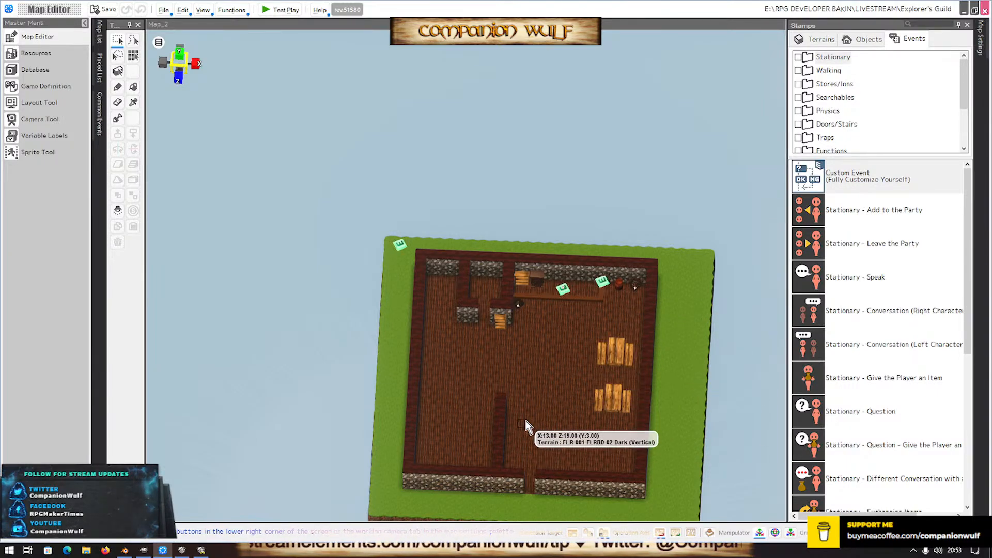
{"action": "middle_click_drag", "start_coordinate": [526, 421], "coordinate": [484, 408]}
{"action": "scroll", "coordinate": [392, 419], "scroll_direction": "up", "scroll_amount": 1}
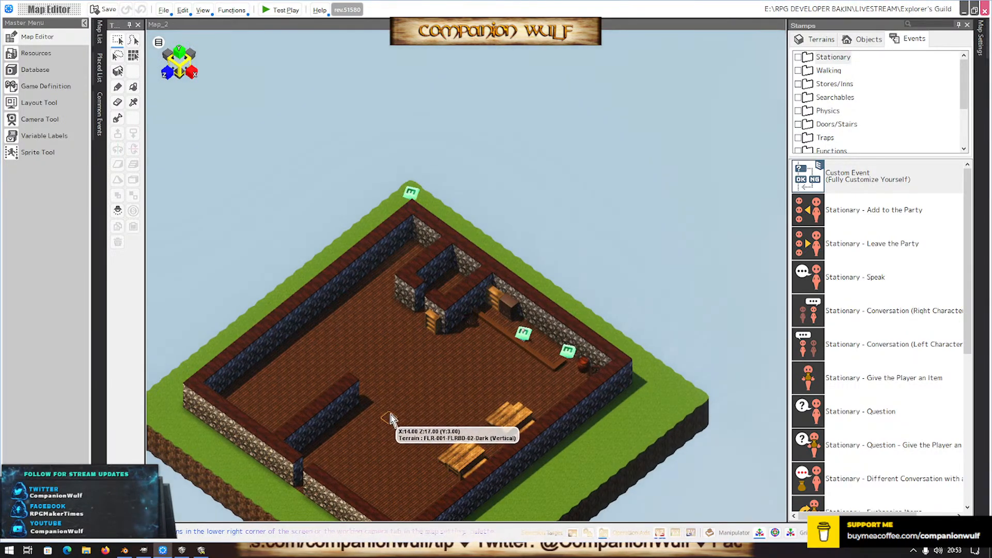
{"action": "left_click", "coordinate": [391, 418]}
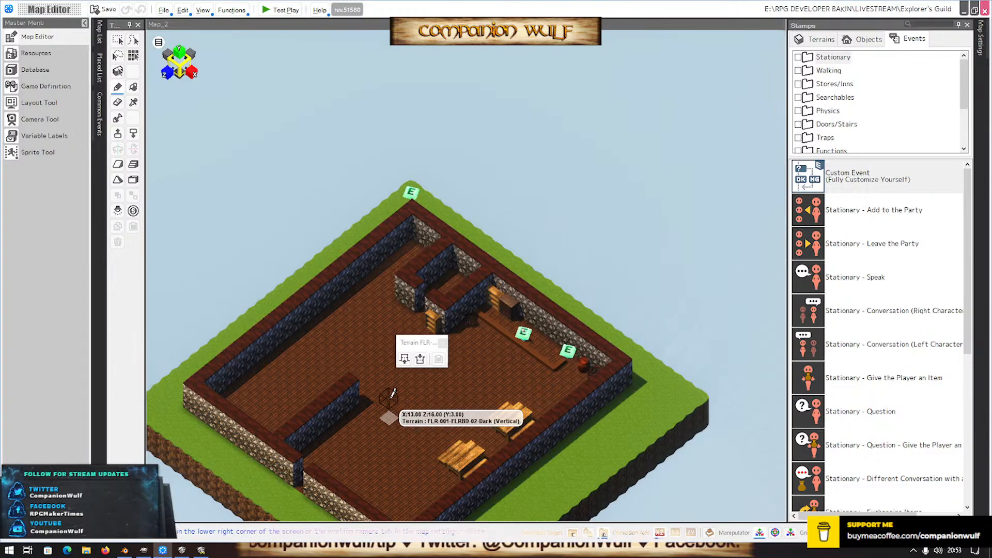
Sample the FLR-001-FLRBD-02-Dark (Vertical) floor terrain, paint it over the short freestanding inner wall, and level that strip with the floor
{"action": "right_click", "coordinate": [393, 395]}
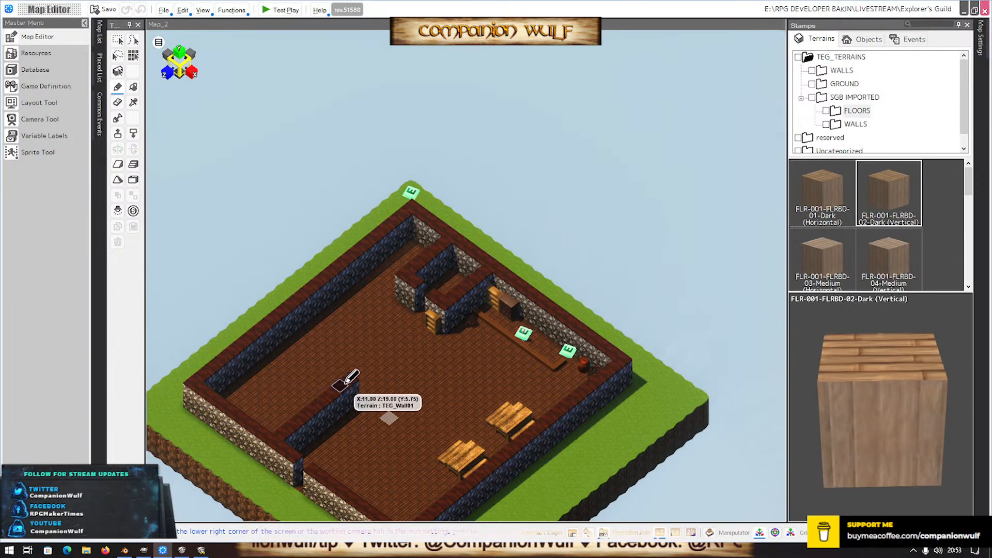
{"action": "left_click_drag", "start_coordinate": [345, 384], "coordinate": [286, 427]}
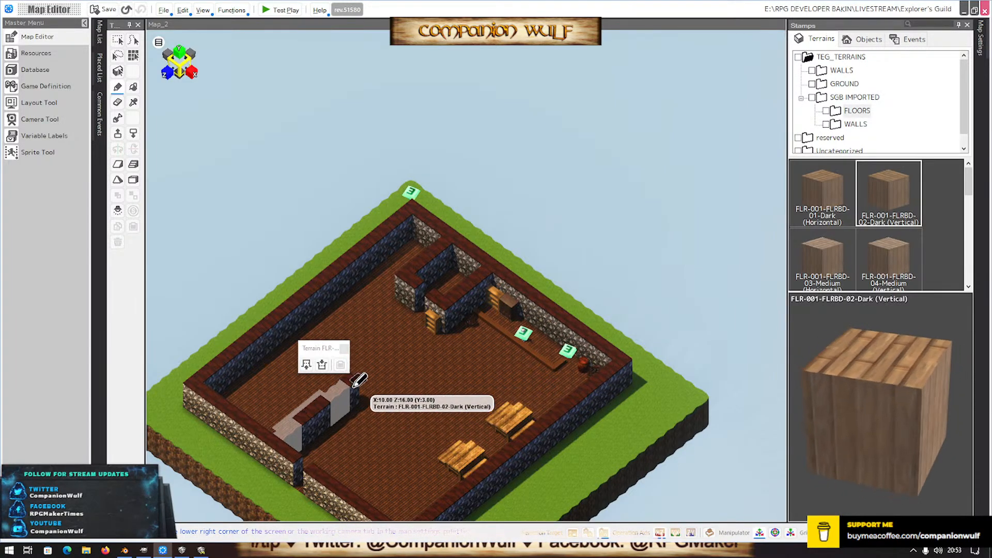
{"action": "left_click_drag", "start_coordinate": [349, 383], "coordinate": [288, 434]}
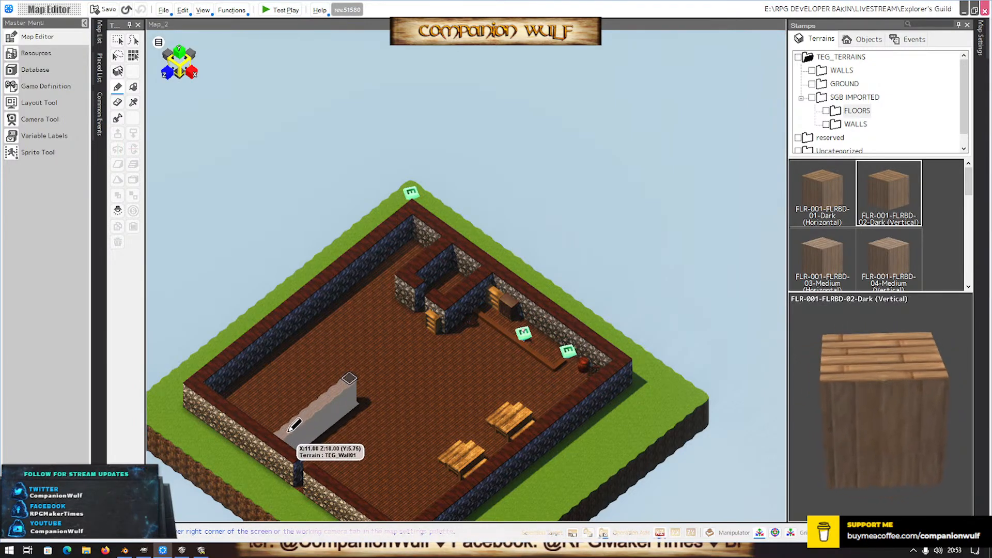
{"action": "left_click", "coordinate": [408, 356]}
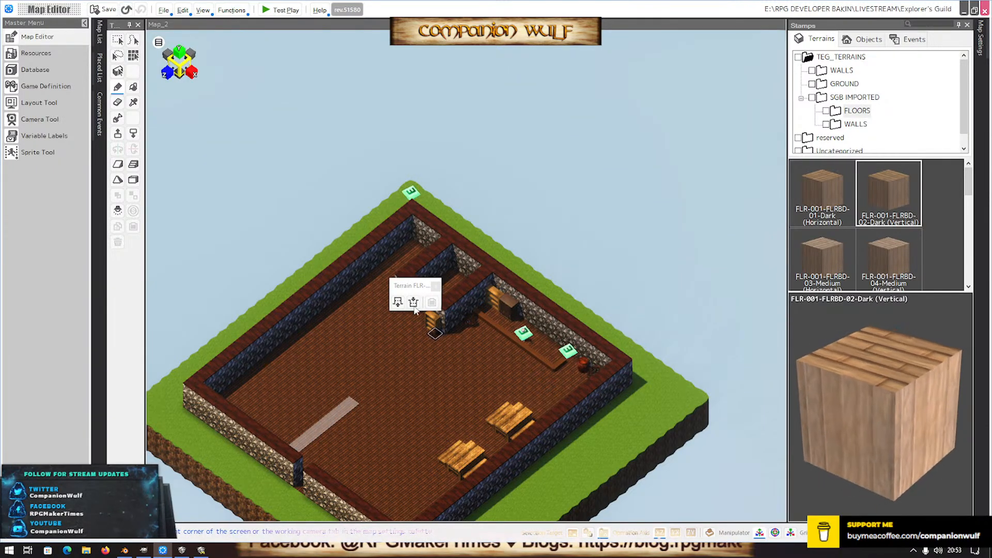
{"action": "right_click", "coordinate": [417, 419]}
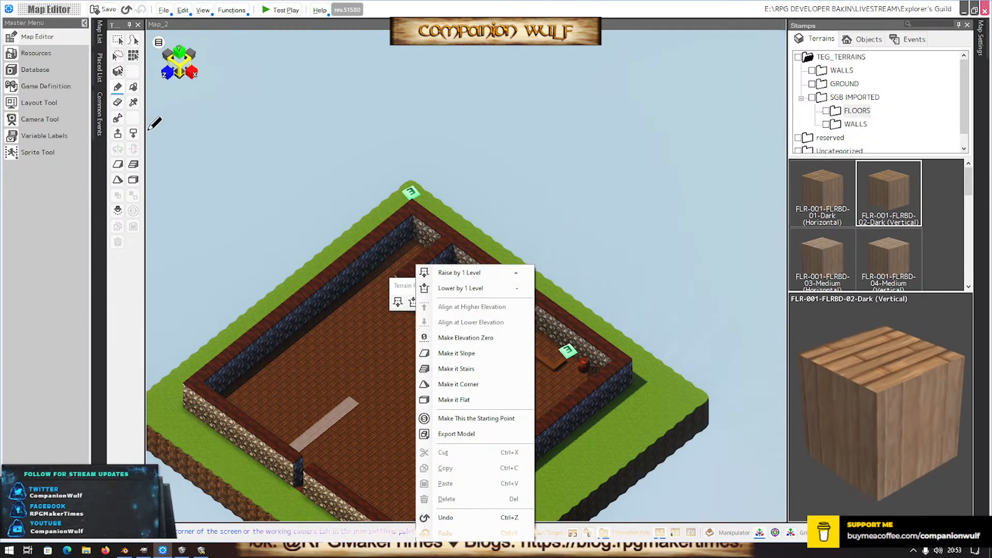
{"action": "left_click", "coordinate": [545, 131]}
{"action": "left_click", "coordinate": [546, 131]}
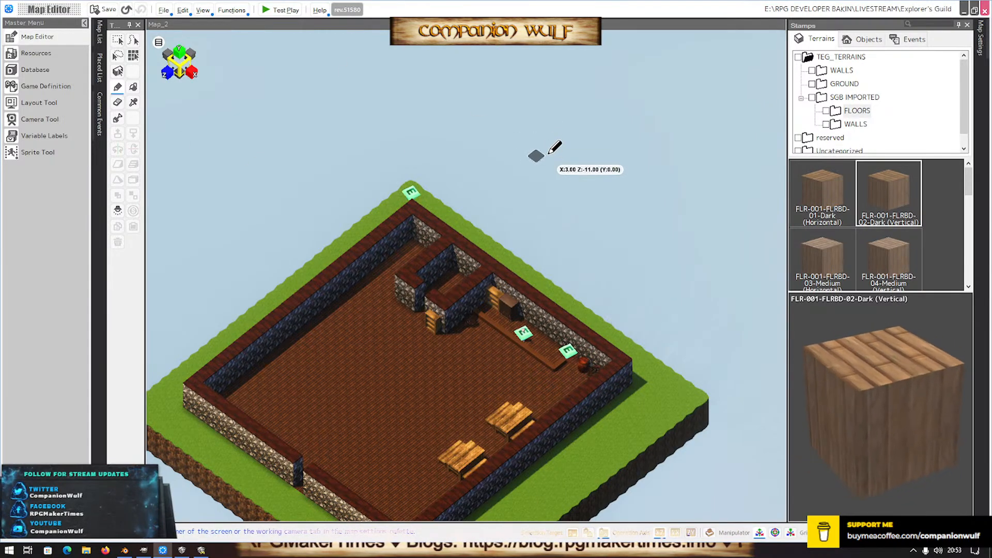
{"action": "key", "text": "Escape"}
Move both pine table-and-bench sets across the room to the opposite long wall and adjust their spacing from it
{"action": "right_click_drag", "start_coordinate": [423, 429], "coordinate": [454, 437]}
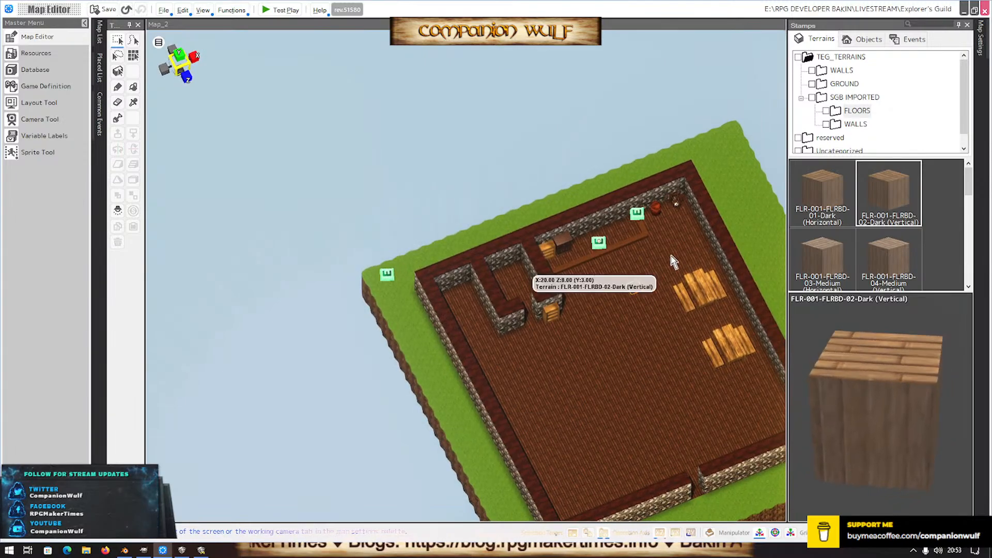
{"action": "left_click_drag", "start_coordinate": [641, 270], "coordinate": [554, 431]}
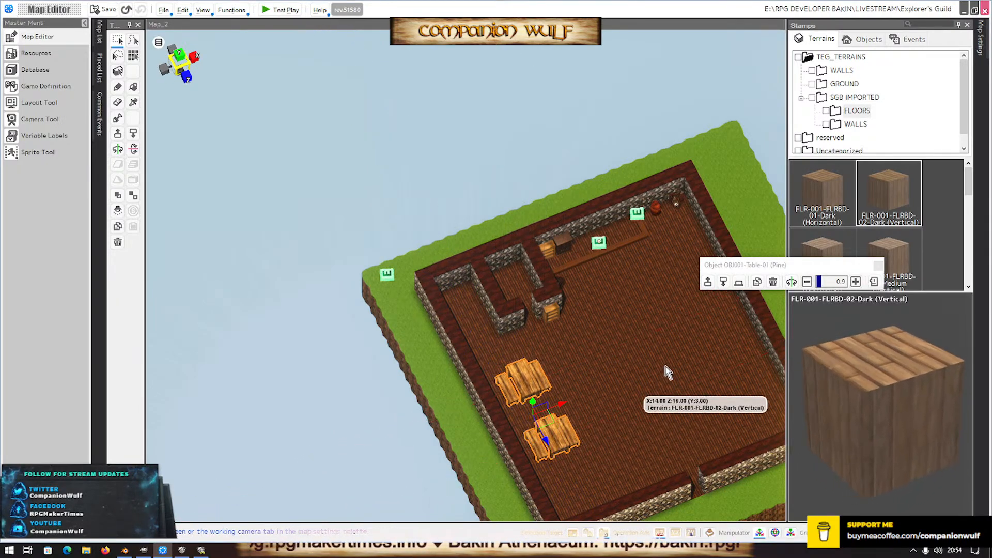
{"action": "right_click_drag", "start_coordinate": [665, 367], "coordinate": [559, 334]}
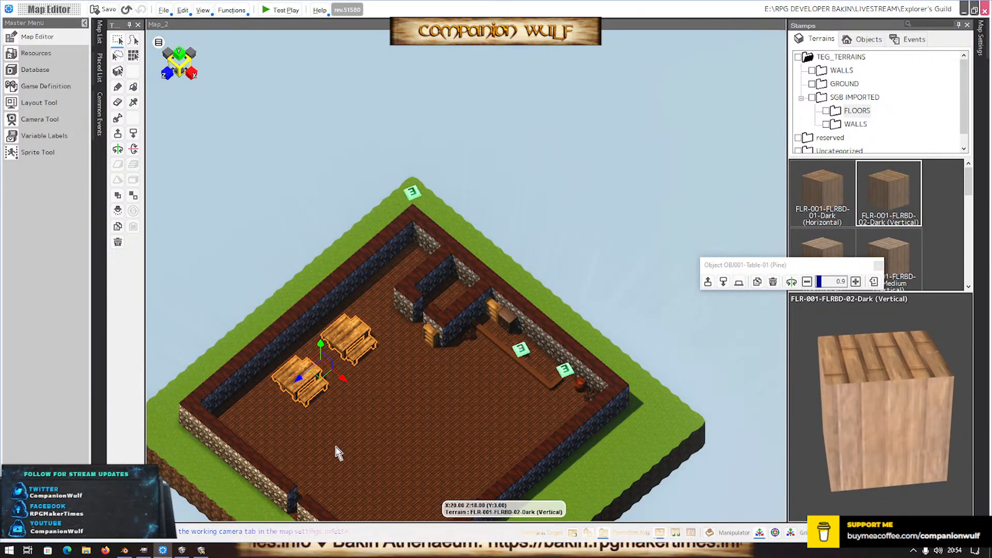
{"action": "left_click_drag", "start_coordinate": [296, 376], "coordinate": [291, 390]}
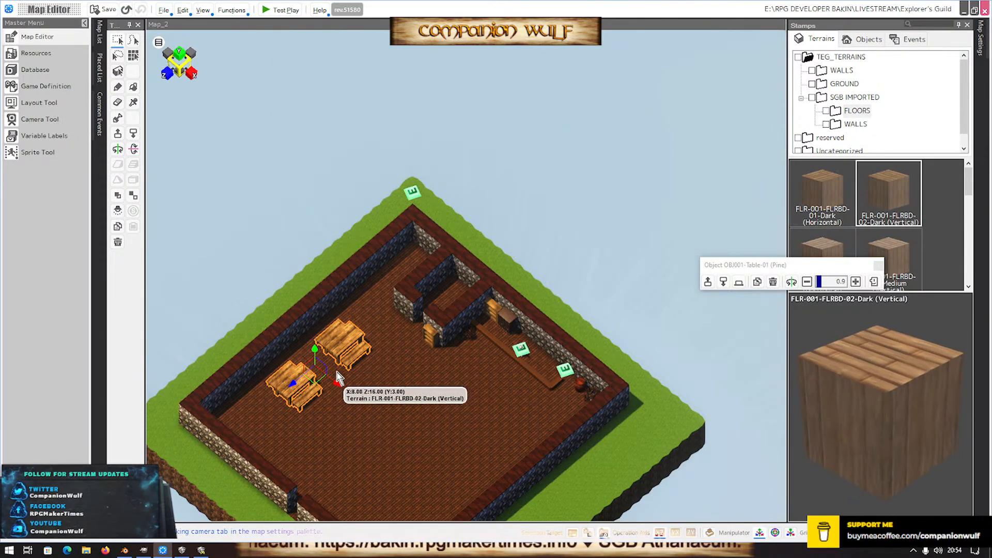
{"action": "left_click_drag", "start_coordinate": [293, 389], "coordinate": [335, 397]}
Open the 3D stamps in the resources, collapse the FURNITURE folder, and select the INTERIORS folder inside BUILDINGS
{"action": "left_click", "coordinate": [20, 57]}
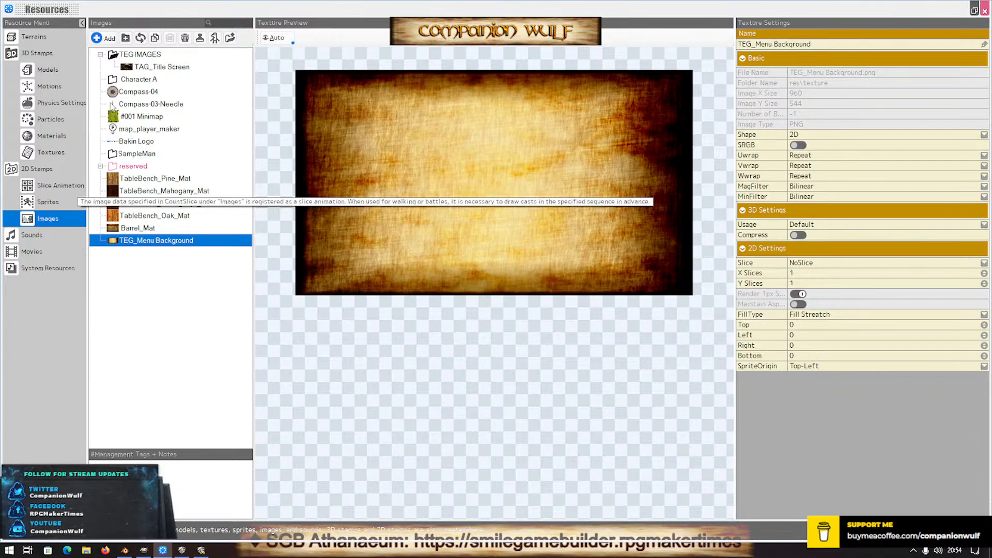
{"action": "left_click", "coordinate": [36, 53]}
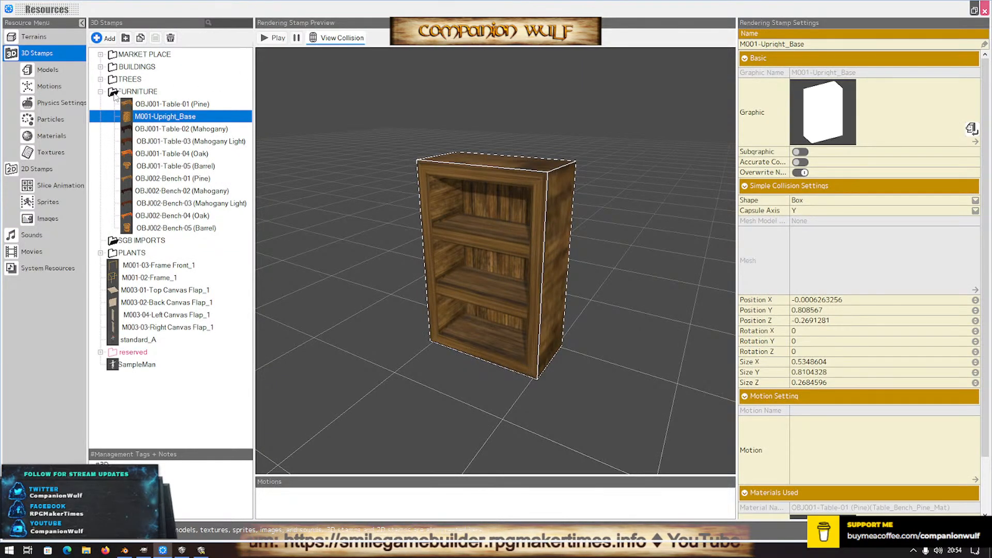
{"action": "left_click", "coordinate": [114, 92]}
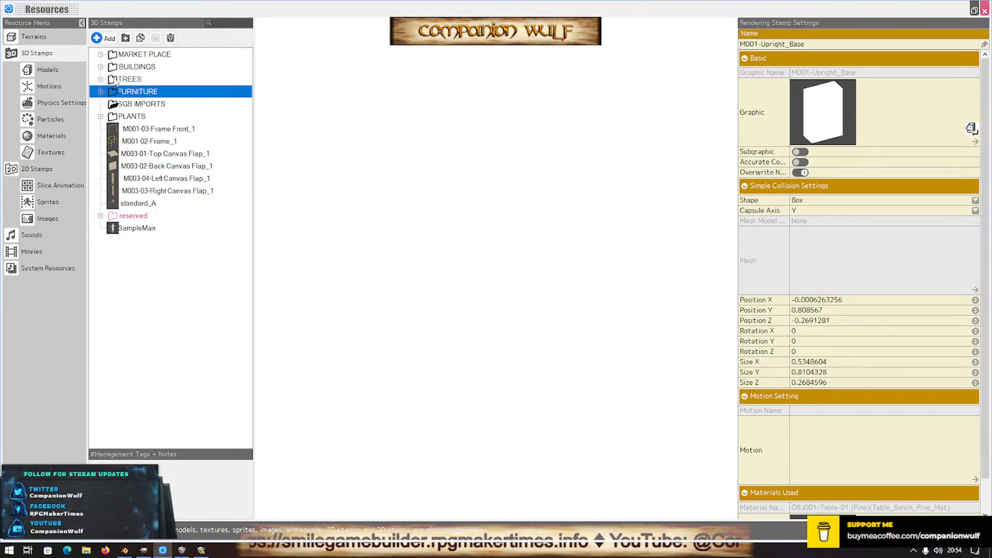
{"action": "left_click", "coordinate": [113, 68]}
{"action": "left_click", "coordinate": [138, 79]}
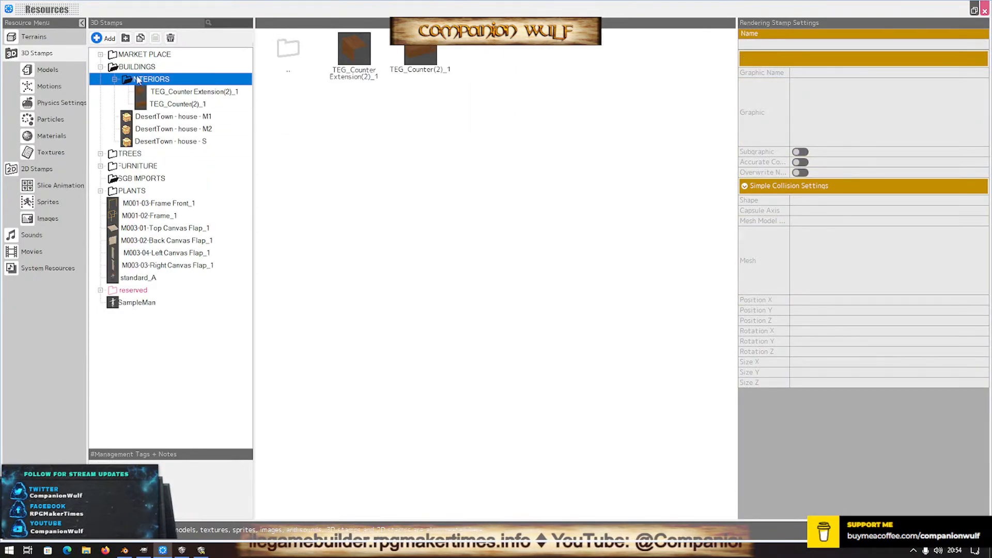
Start adding a stamp to INTERIORS from local files and browse to the E:\RPG DEVELOPER BAKIN folder
{"action": "double_click", "coordinate": [565, 282]}
{"action": "left_click", "coordinate": [344, 126]}
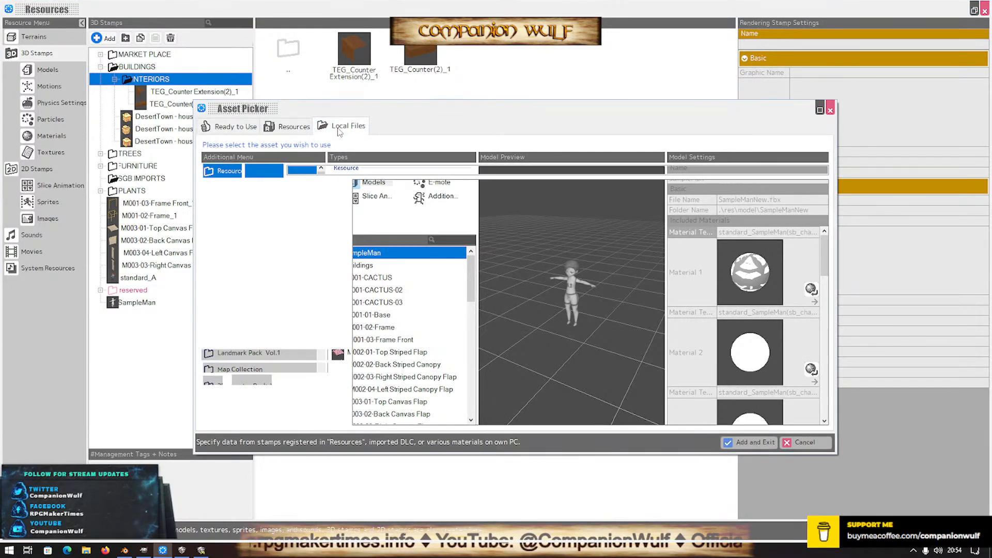
{"action": "left_click", "coordinate": [312, 305]}
{"action": "scroll", "coordinate": [263, 261], "scroll_direction": "up", "scroll_amount": 10}
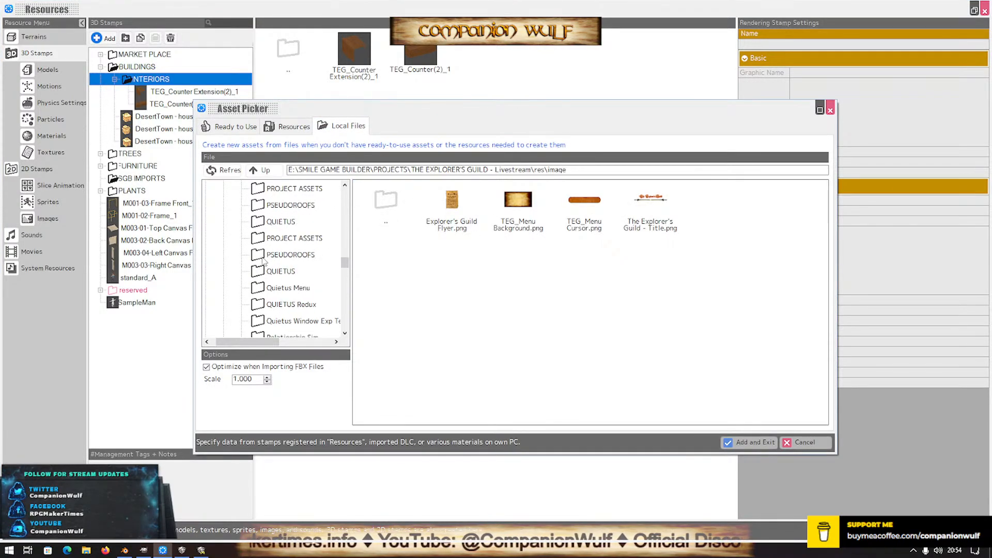
{"action": "scroll", "coordinate": [264, 261], "scroll_direction": "up", "scroll_amount": 3}
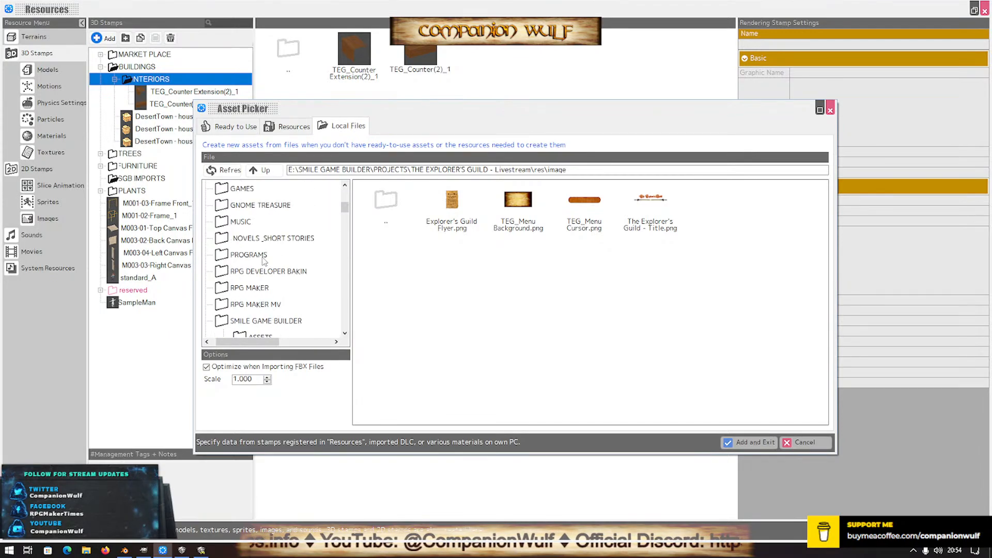
{"action": "left_click", "coordinate": [279, 274]}
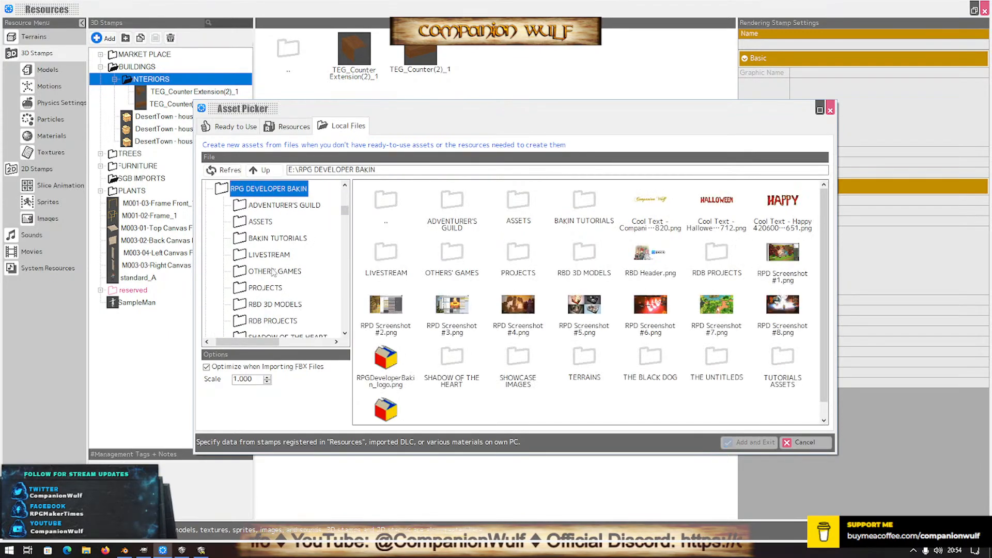
Look through the ASSETS, TERRAINS, RDB PROJECTS and RBD 3D MODELS folders, including the EXPLORER'S GUILD models, for an interior model
{"action": "left_click", "coordinate": [258, 223]}
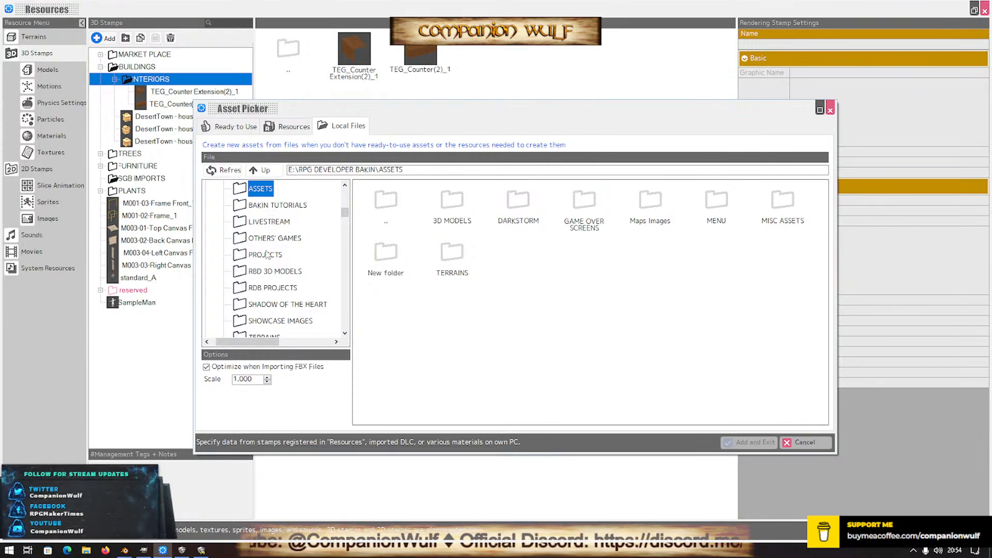
{"action": "left_click", "coordinate": [267, 274]}
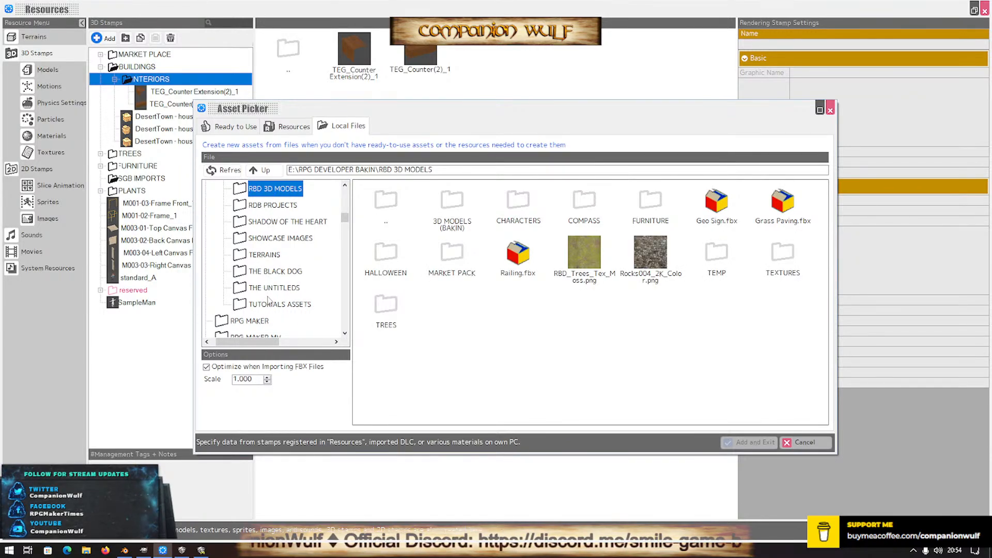
{"action": "left_click", "coordinate": [265, 255]}
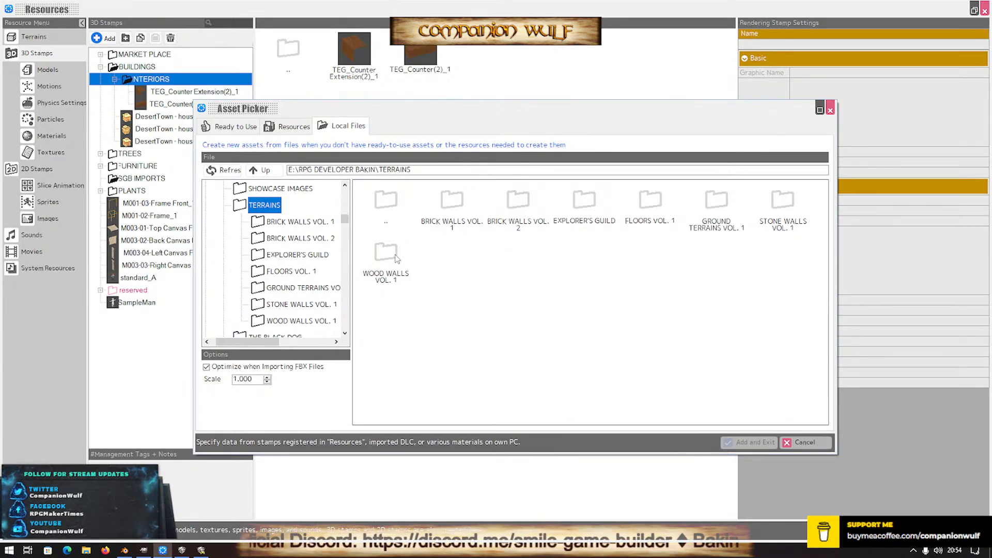
{"action": "left_click", "coordinate": [269, 258]}
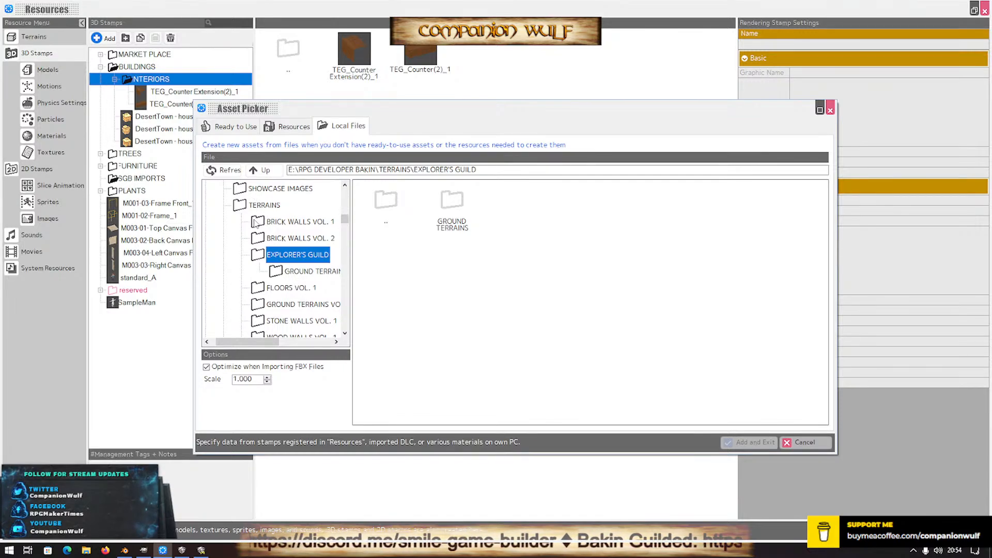
{"action": "scroll", "coordinate": [257, 228], "scroll_direction": "up", "scroll_amount": 1}
{"action": "left_click", "coordinate": [263, 206]}
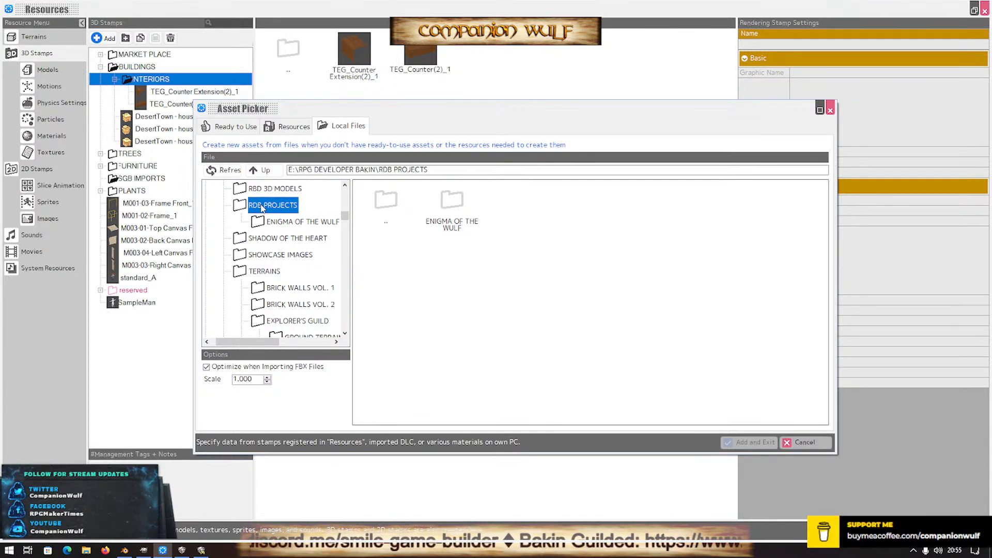
{"action": "scroll", "coordinate": [264, 231], "scroll_direction": "up", "scroll_amount": 1}
{"action": "left_click", "coordinate": [264, 239]}
{"action": "scroll", "coordinate": [264, 243], "scroll_direction": "down", "scroll_amount": 1}
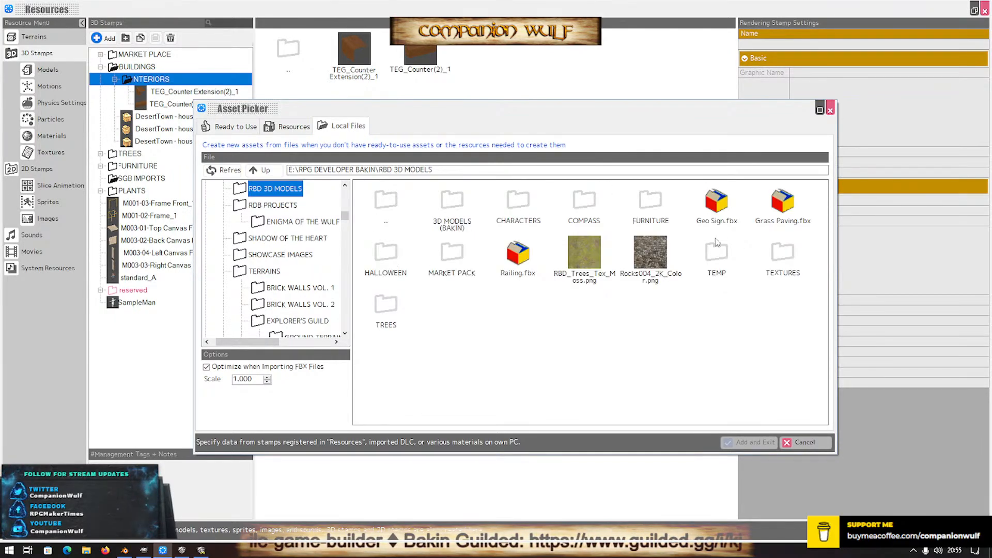
{"action": "double_click", "coordinate": [453, 207]}
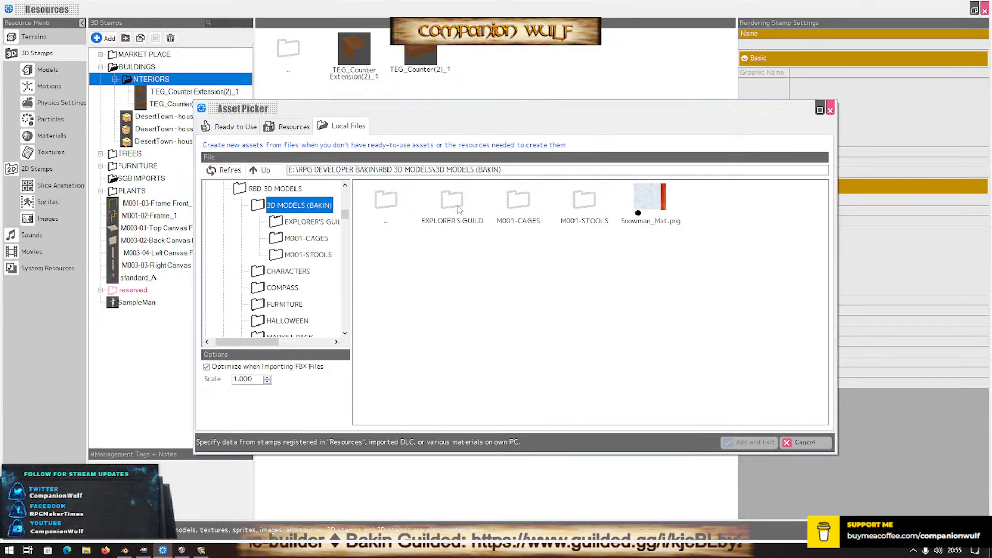
{"action": "left_click", "coordinate": [455, 213]}
{"action": "double_click", "coordinate": [455, 213]}
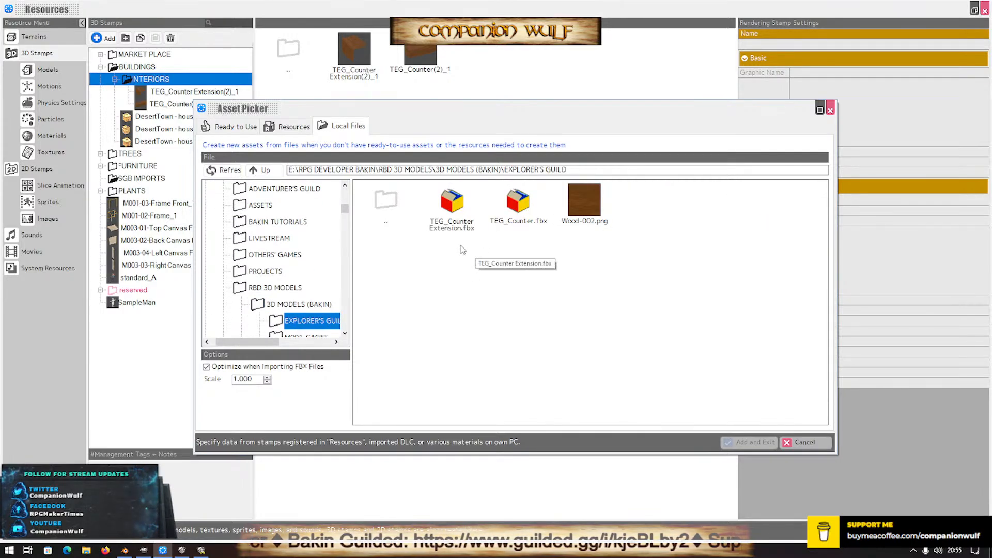
{"action": "double_click", "coordinate": [384, 207]}
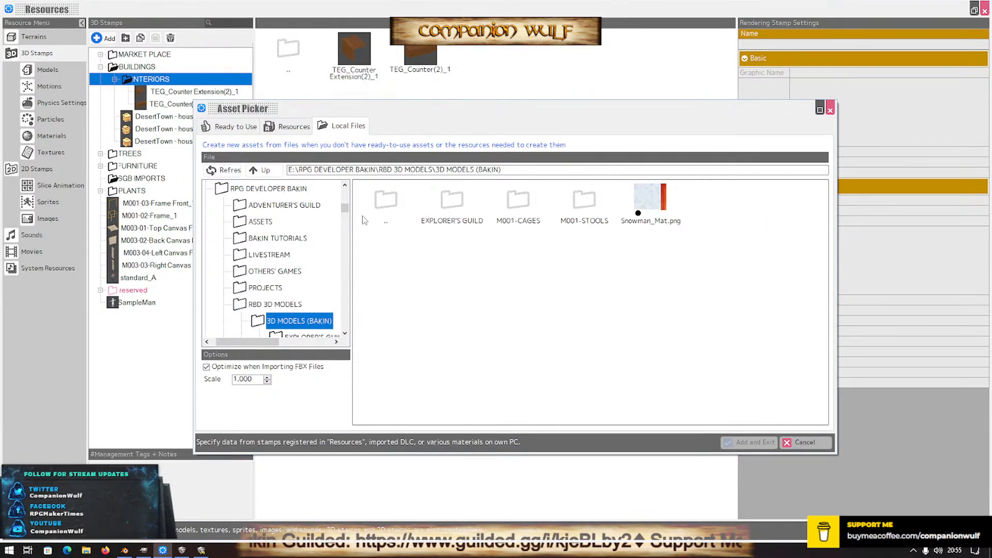
Import Firepit-Brick-Open.fbx from ASSETS\3D MODELS\FANTASY TAVERN\MODELS\TEMP as a stamp in the INTERIORS folder
{"action": "left_click", "coordinate": [262, 222]}
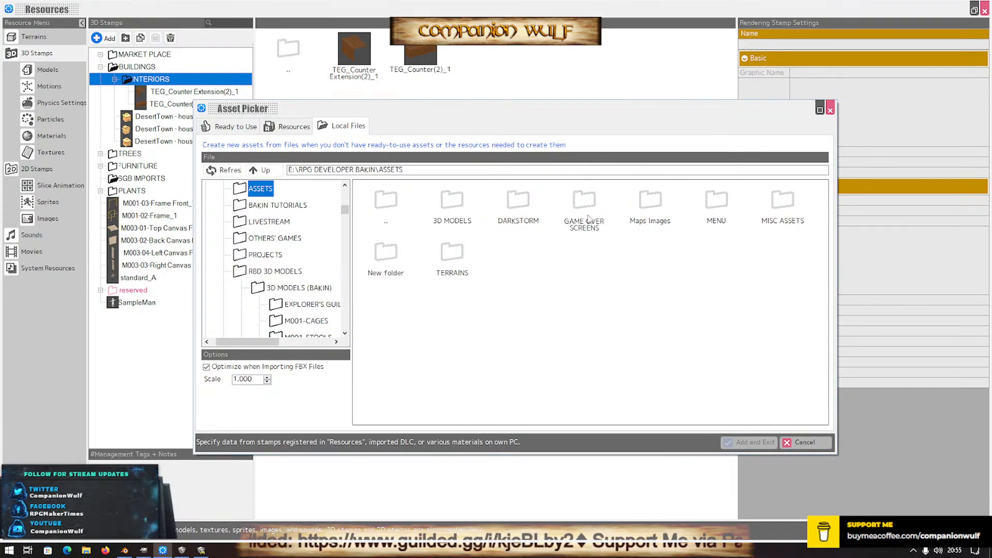
{"action": "double_click", "coordinate": [782, 213]}
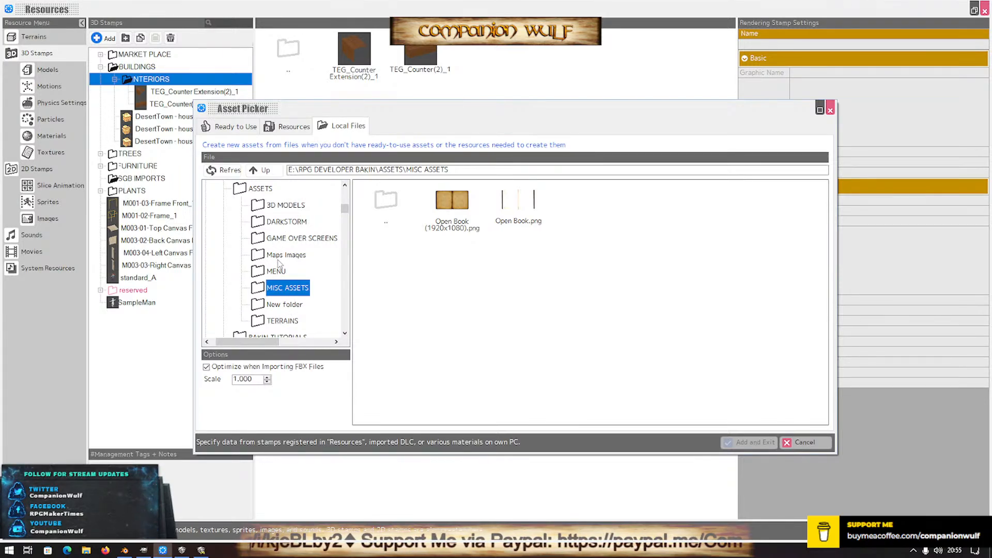
{"action": "double_click", "coordinate": [266, 209]}
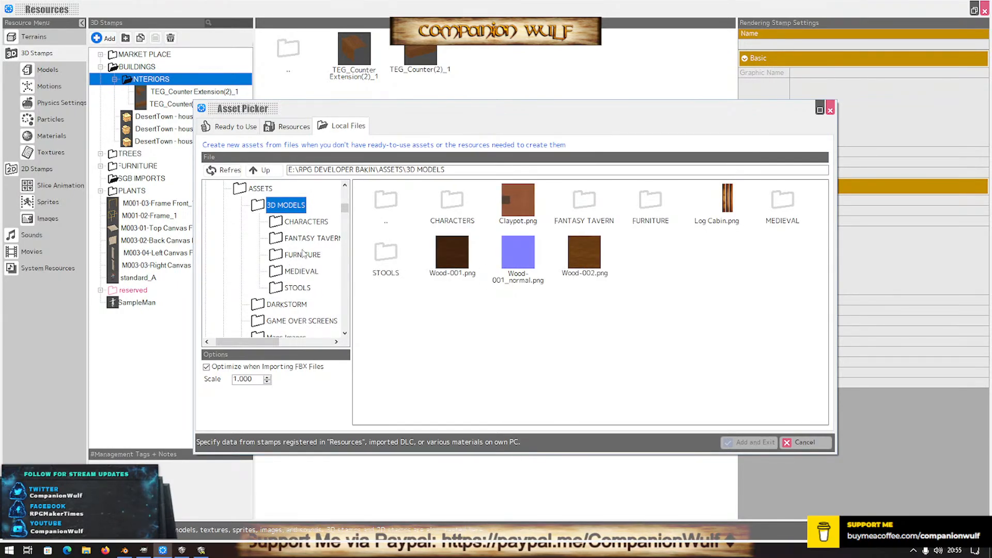
{"action": "double_click", "coordinate": [279, 241]}
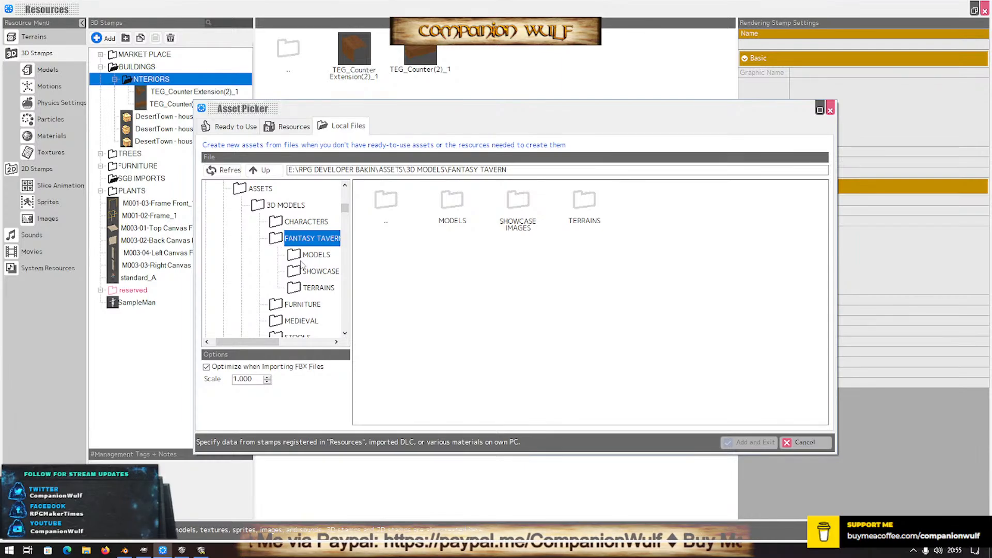
{"action": "double_click", "coordinate": [311, 255]}
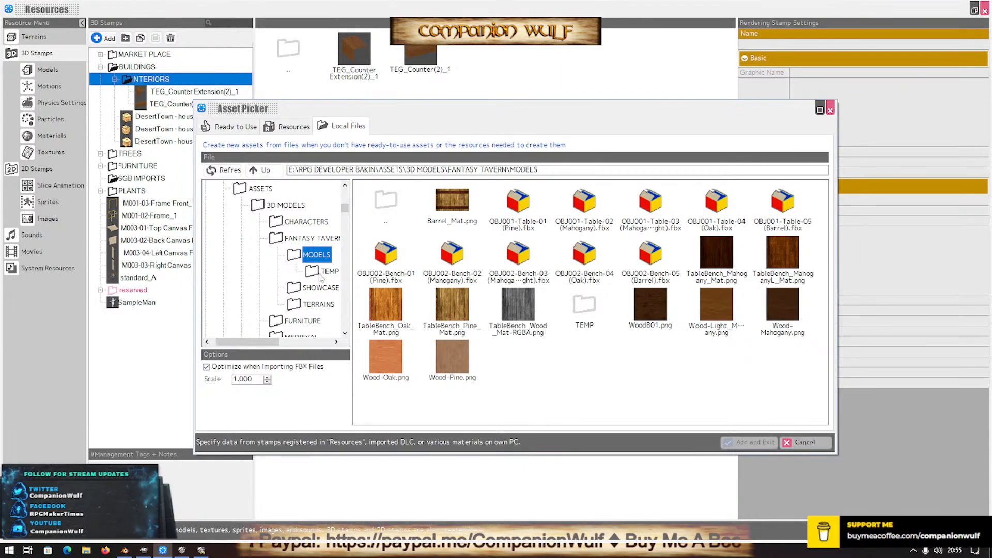
{"action": "left_click", "coordinate": [321, 274]}
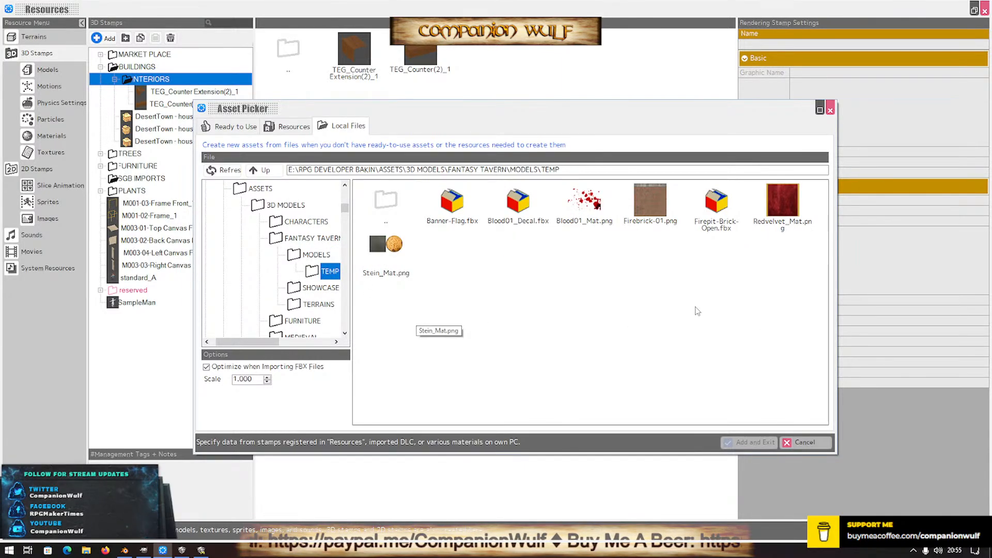
{"action": "double_click", "coordinate": [717, 206]}
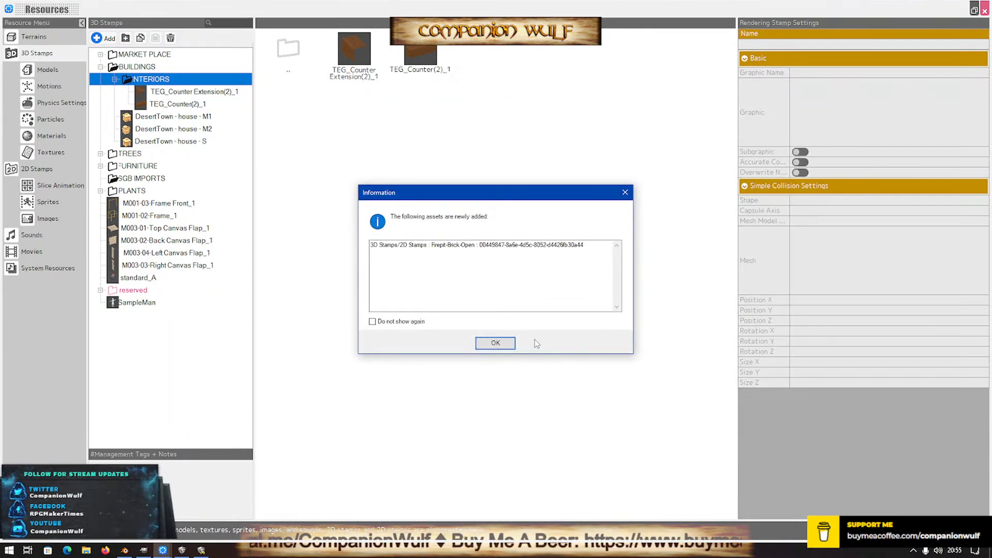
{"action": "left_click", "coordinate": [504, 343]}
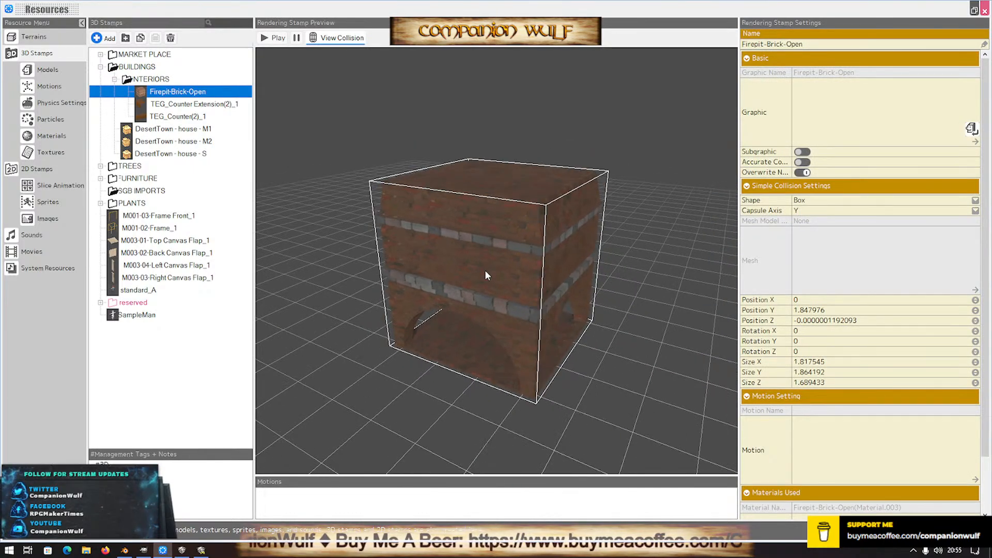
Return from the resources to Map_2 and place the Firepit-Brick-Open object from the INTERIORS folder on the open floor opposite the tables
{"action": "scroll", "coordinate": [484, 271], "scroll_direction": "down", "scroll_amount": 3}
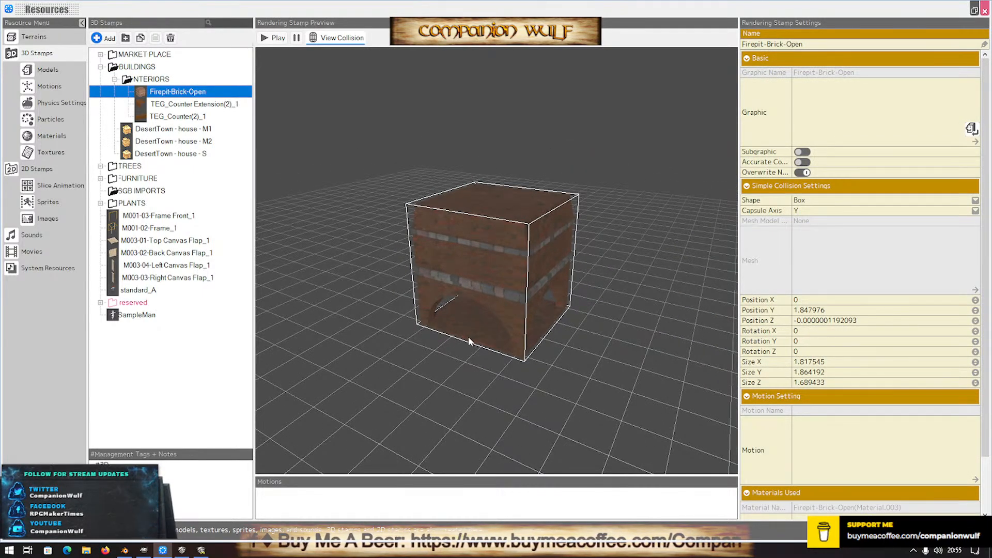
{"action": "middle_click_drag", "start_coordinate": [469, 336], "coordinate": [488, 336]}
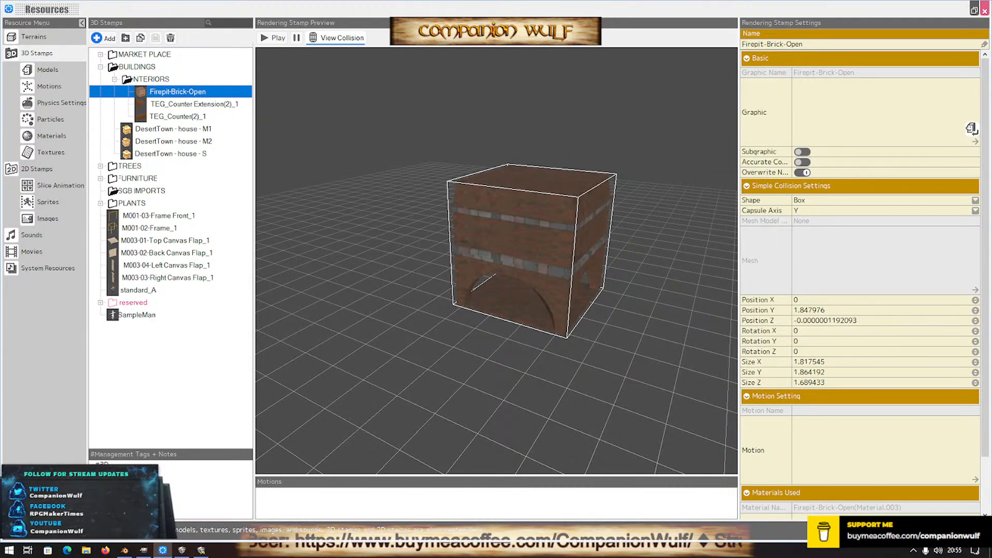
{"action": "left_click", "coordinate": [985, 10]}
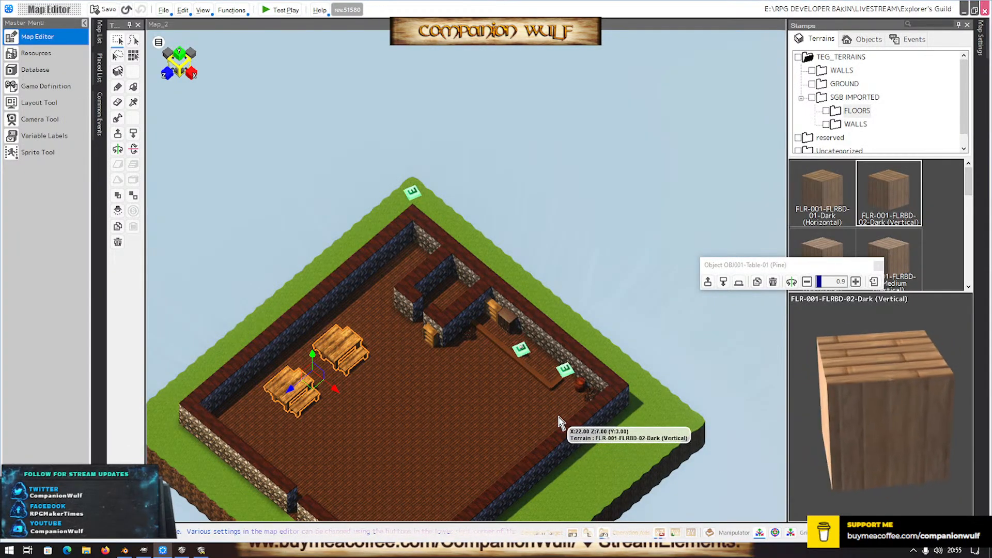
{"action": "scroll", "coordinate": [488, 412], "scroll_direction": "down", "scroll_amount": 2}
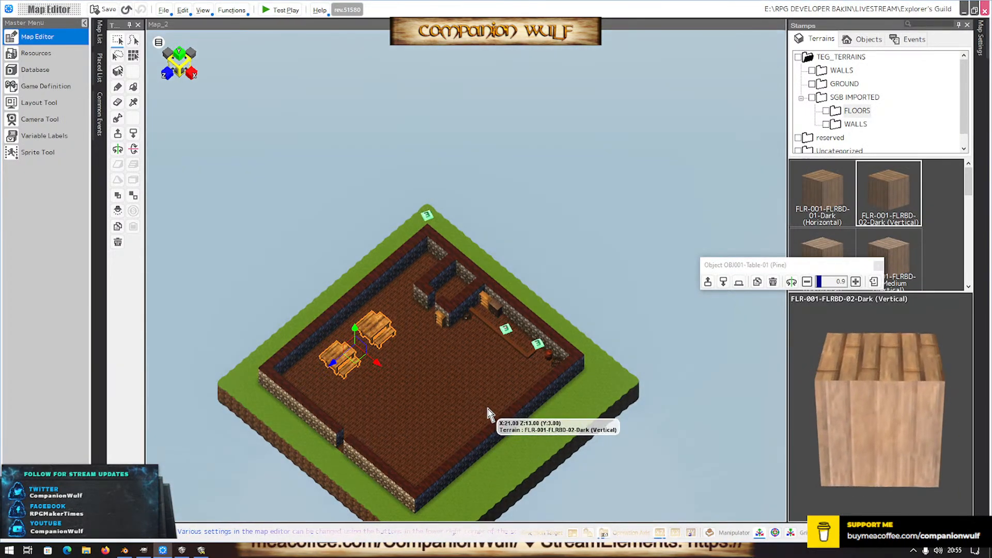
{"action": "right_click_drag", "start_coordinate": [484, 412], "coordinate": [537, 372]}
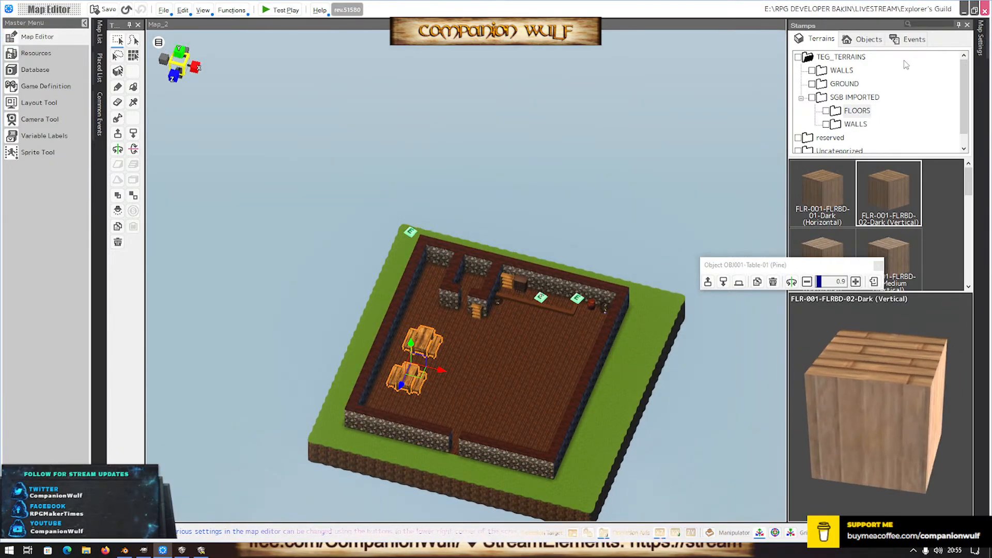
{"action": "left_click", "coordinate": [865, 39]}
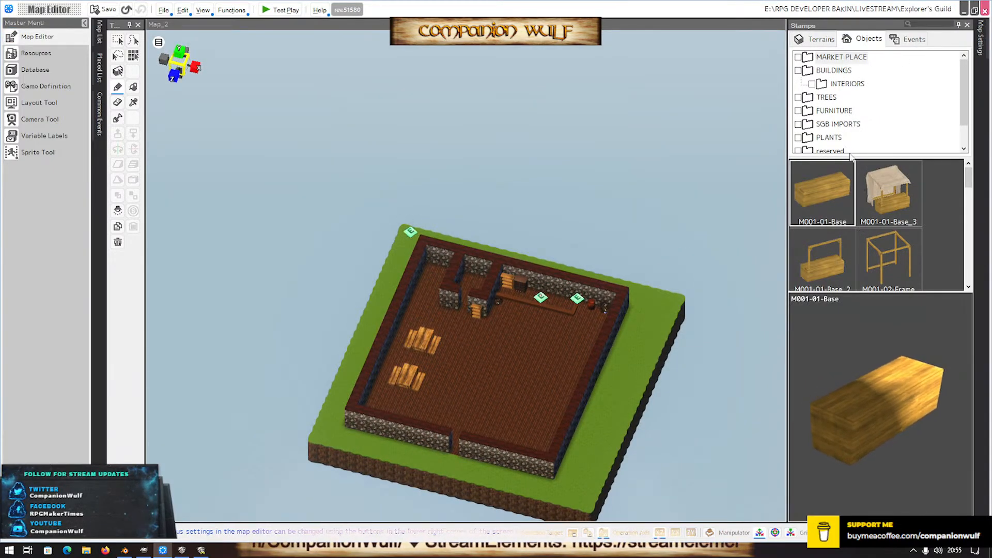
{"action": "left_click", "coordinate": [845, 85]}
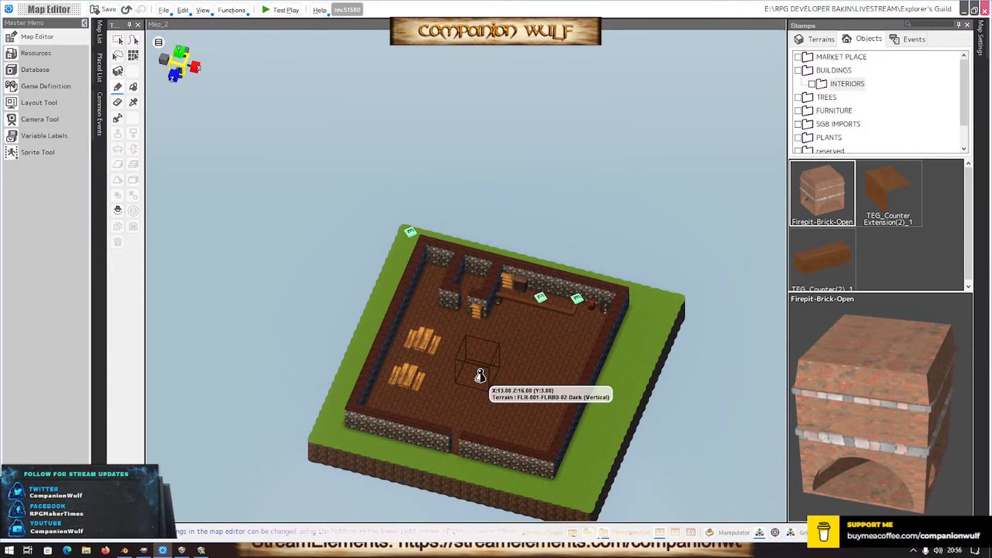
{"action": "left_click", "coordinate": [531, 388]}
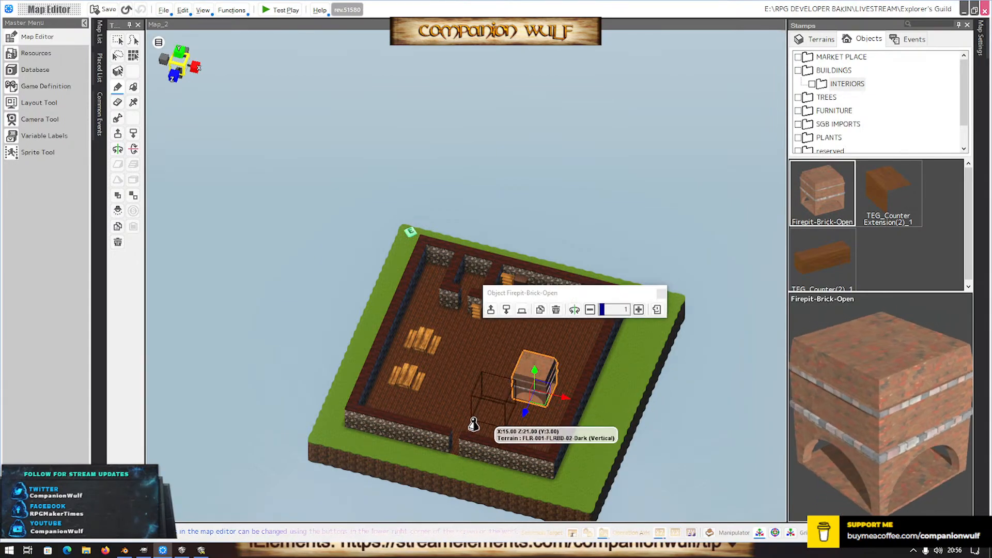
Scale the firepit down to 0.8 and move it along the Z axis to 15.5
{"action": "scroll", "coordinate": [471, 418], "scroll_direction": "up", "scroll_amount": 3}
{"action": "right_click_drag", "start_coordinate": [467, 414], "coordinate": [447, 356]}
{"action": "middle_click_drag", "start_coordinate": [456, 374], "coordinate": [447, 362]}
{"action": "right_click_drag", "start_coordinate": [446, 353], "coordinate": [425, 355]}
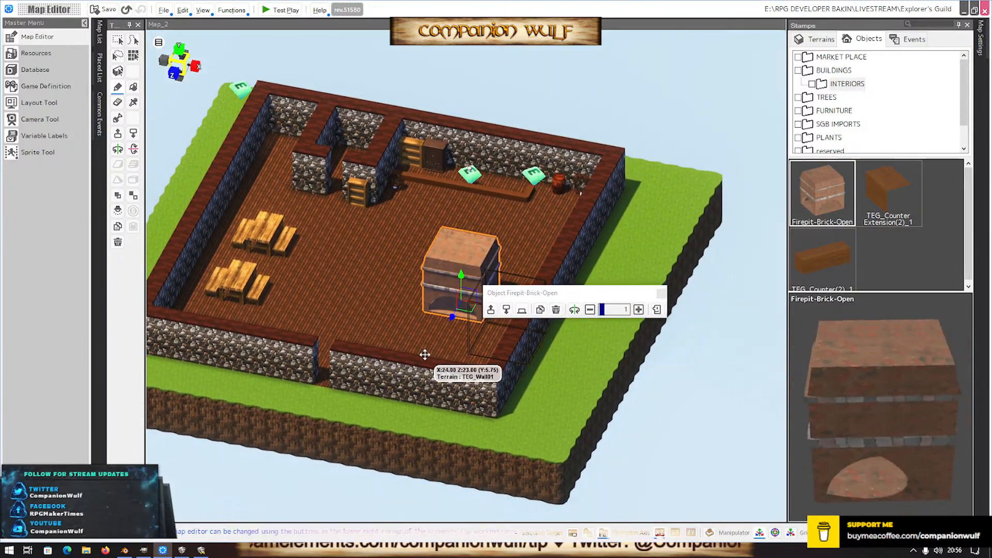
{"action": "left_click", "coordinate": [590, 309]}
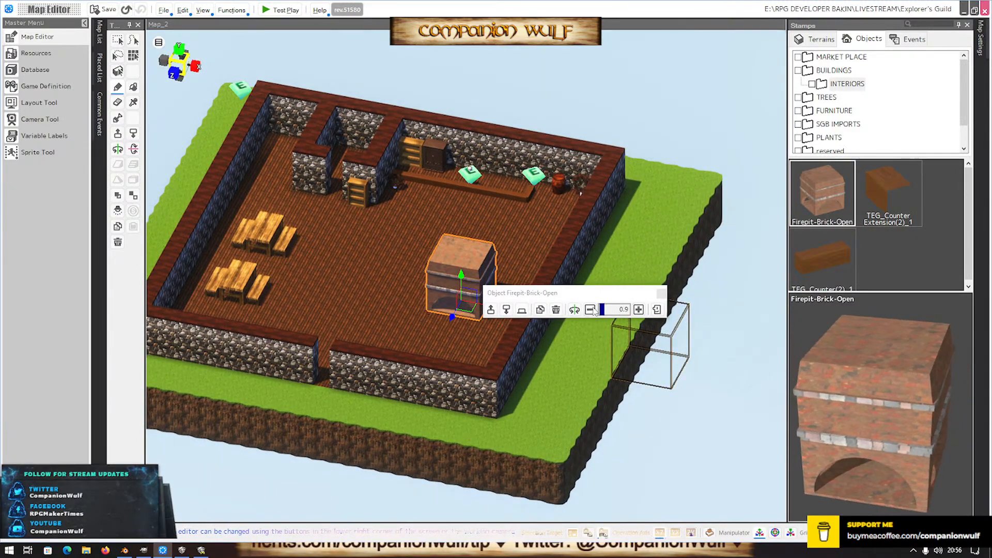
{"action": "left_click", "coordinate": [590, 309]}
{"action": "right_click_drag", "start_coordinate": [447, 372], "coordinate": [428, 377]}
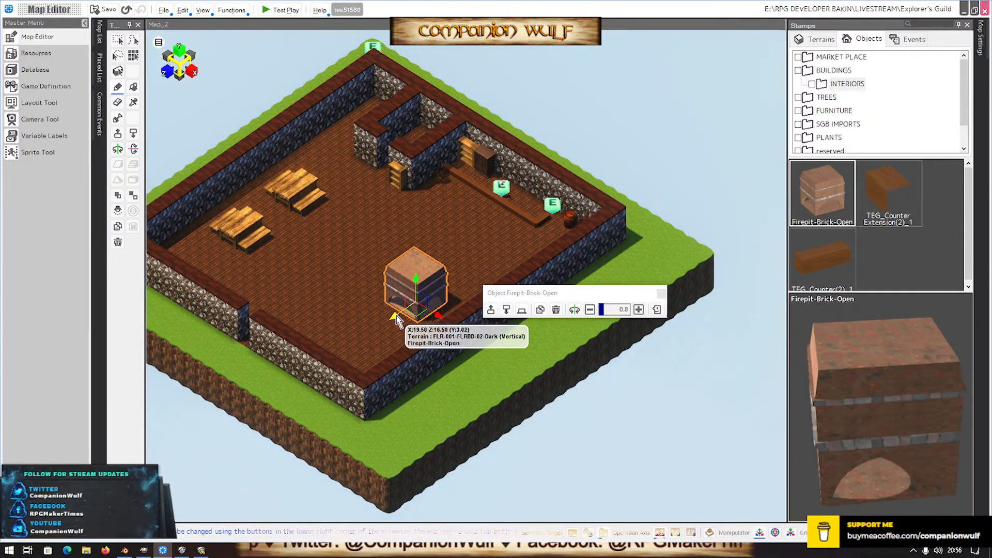
{"action": "left_click_drag", "start_coordinate": [397, 316], "coordinate": [421, 303]}
Examine the firepit's size and placement in the room relative to the counter, tables and walls from several angles
{"action": "right_click_drag", "start_coordinate": [355, 311], "coordinate": [452, 339]}
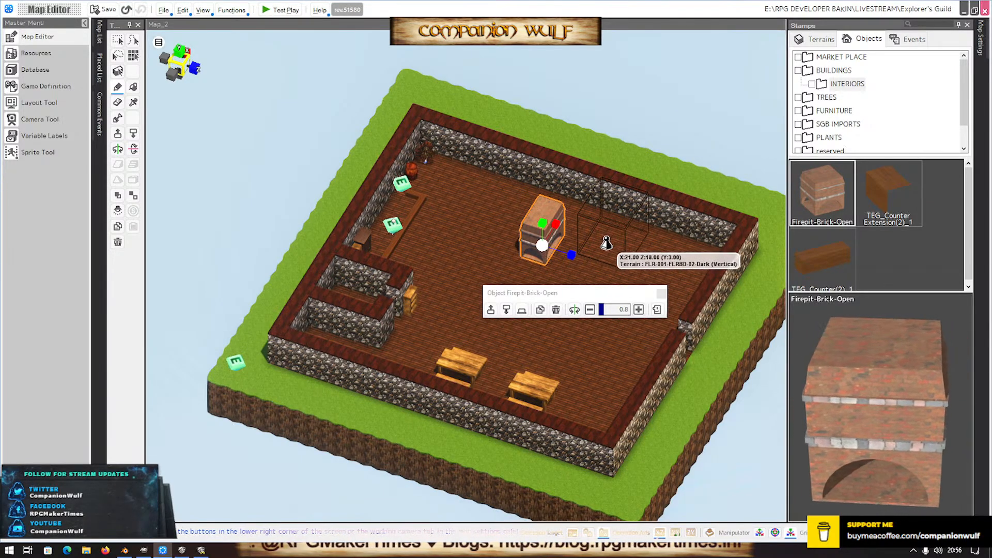
{"action": "middle_click_drag", "start_coordinate": [606, 248], "coordinate": [593, 233]}
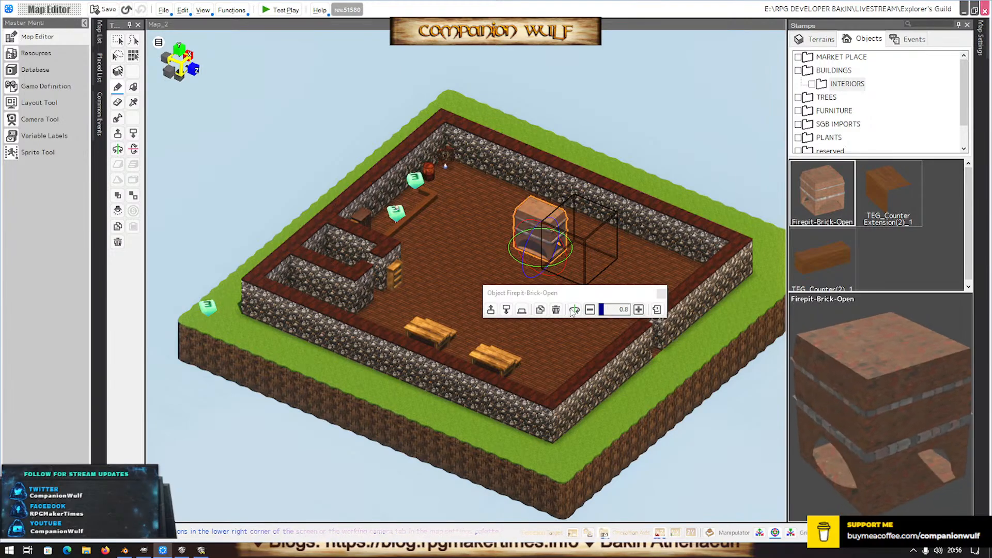
{"action": "middle_click_drag", "start_coordinate": [490, 251], "coordinate": [530, 267]}
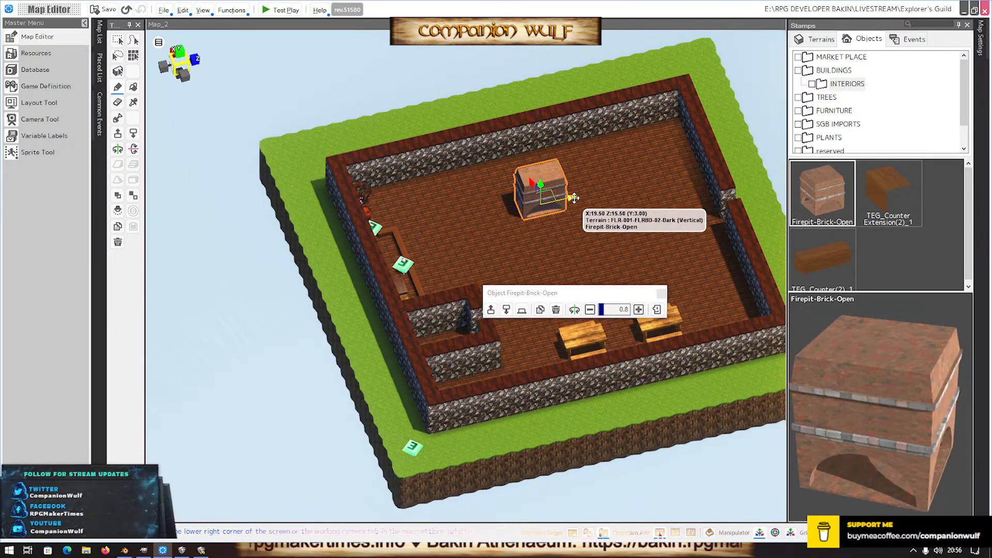
{"action": "scroll", "coordinate": [594, 243], "scroll_direction": "up", "scroll_amount": 3}
{"action": "middle_click_drag", "start_coordinate": [603, 250], "coordinate": [517, 188]}
{"action": "scroll", "coordinate": [310, 330], "scroll_direction": "up", "scroll_amount": 2}
{"action": "middle_click_drag", "start_coordinate": [331, 338], "coordinate": [362, 333]}
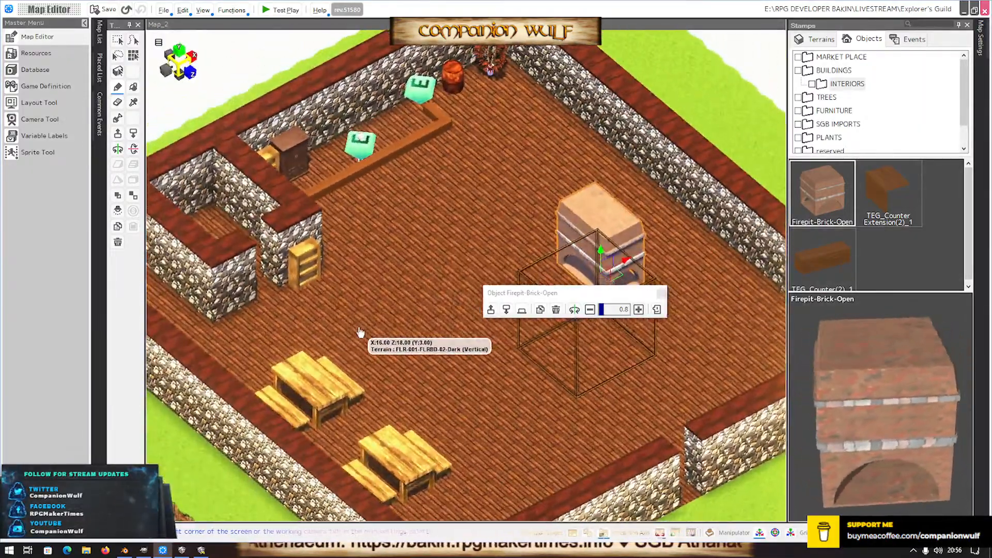
{"action": "scroll", "coordinate": [314, 283], "scroll_direction": "up", "scroll_amount": 3}
{"action": "scroll", "coordinate": [313, 283], "scroll_direction": "down", "scroll_amount": 2}
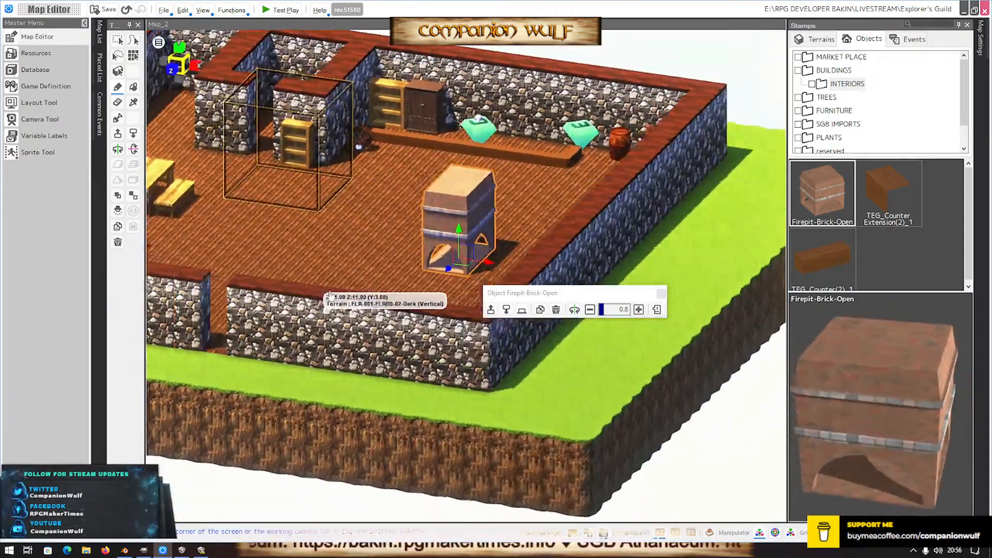
{"action": "middle_click_drag", "start_coordinate": [313, 283], "coordinate": [598, 192]}
{"action": "scroll", "coordinate": [605, 208], "scroll_direction": "up", "scroll_amount": 2}
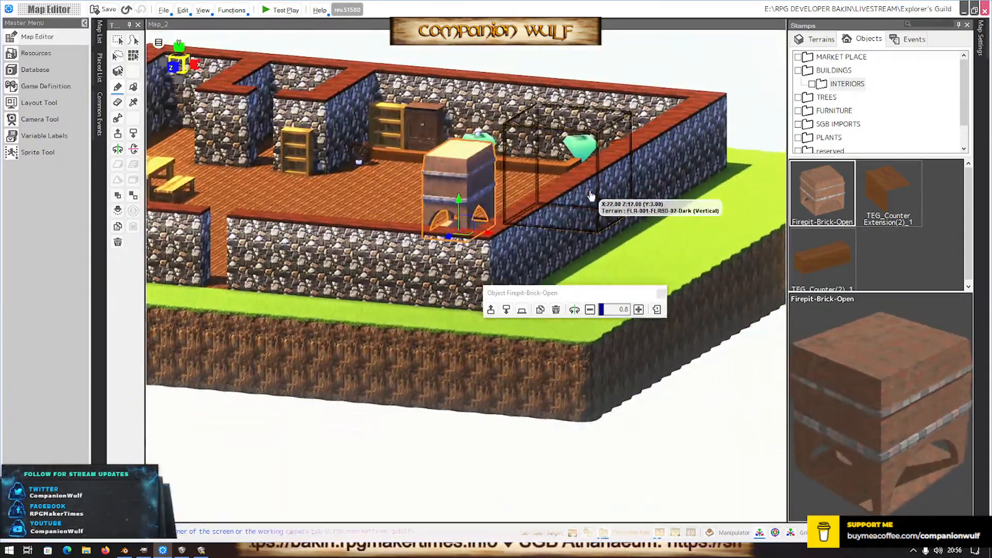
{"action": "scroll", "coordinate": [598, 198], "scroll_direction": "up", "scroll_amount": 1}
Move the firepit along the X axis until it stands against the long wall opposite the tables, leaving no extra firepit on the map
{"action": "left_click_drag", "start_coordinate": [490, 248], "coordinate": [572, 265]}
{"action": "middle_click_drag", "start_coordinate": [440, 215], "coordinate": [566, 245]}
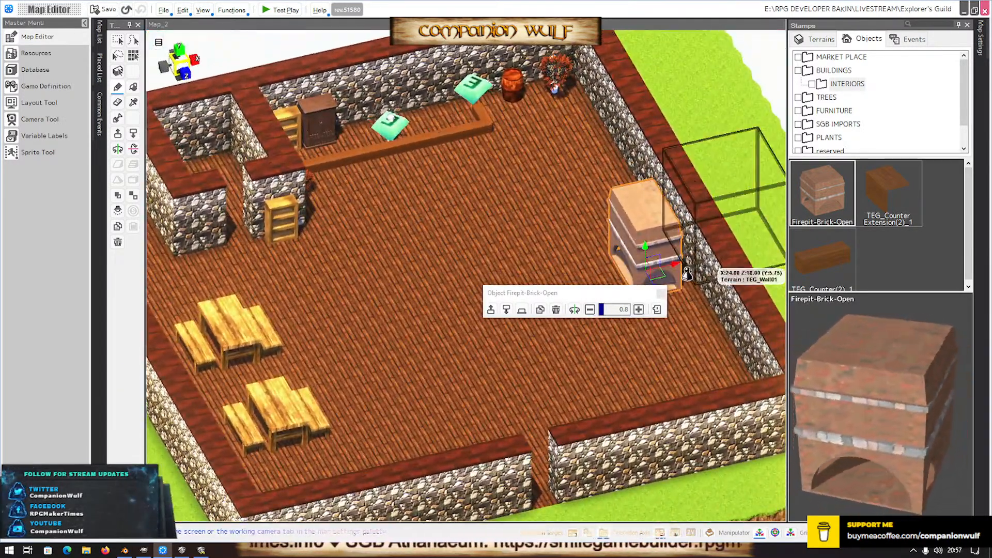
{"action": "mouse_move", "coordinate": [677, 264]}
{"action": "left_mouse_down"}
{"action": "mouse_move", "coordinate": [701, 263]}
{"action": "mouse_move", "coordinate": [693, 263]}
{"action": "left_mouse_up"}
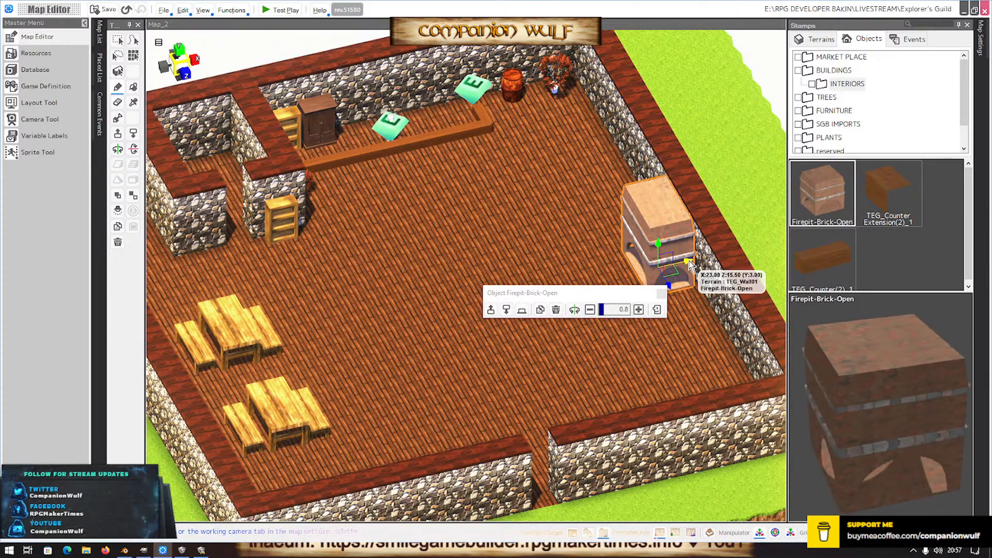
{"action": "left_click_drag", "start_coordinate": [689, 263], "coordinate": [699, 264]}
{"action": "right_click_drag", "start_coordinate": [674, 279], "coordinate": [553, 243]}
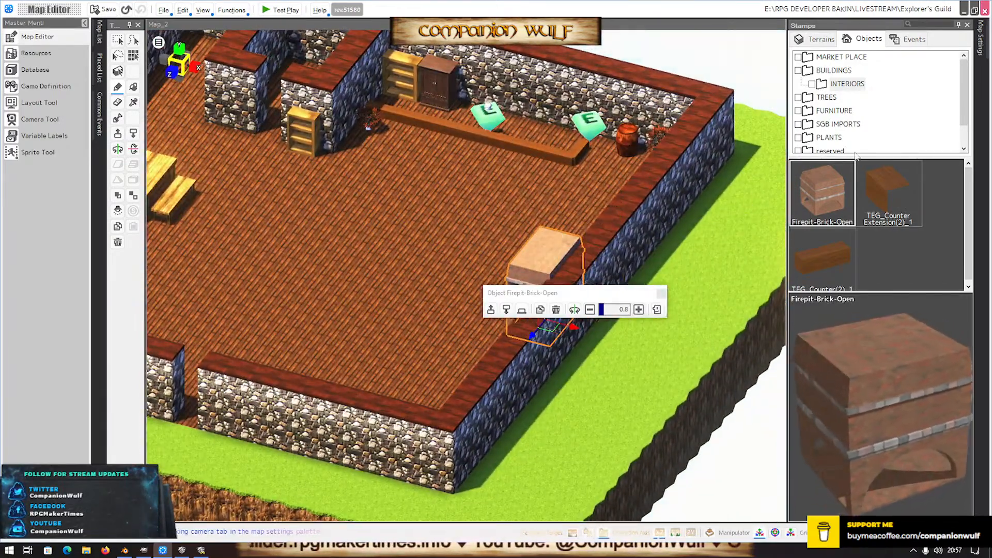
{"action": "left_click", "coordinate": [752, 413]}
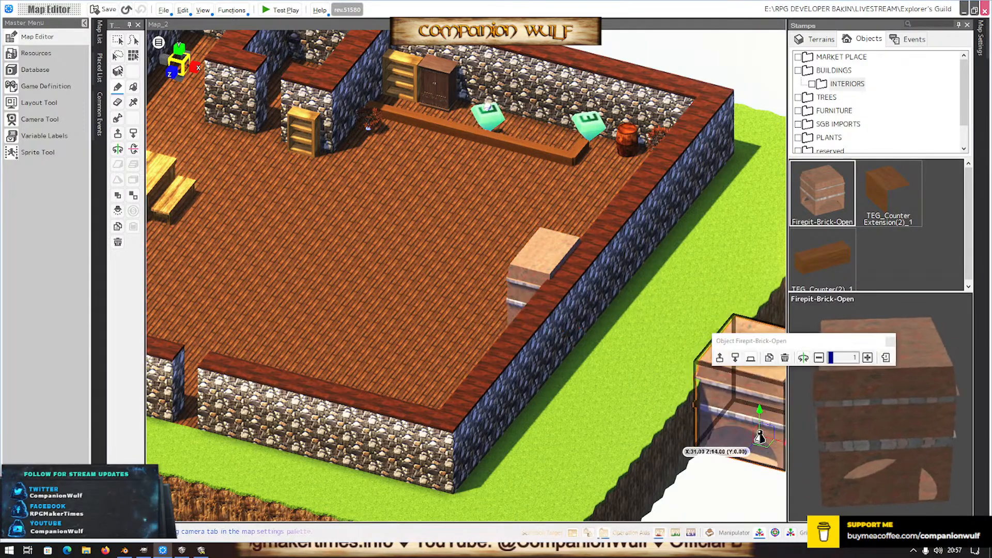
{"action": "key", "text": "ctrl+z"}
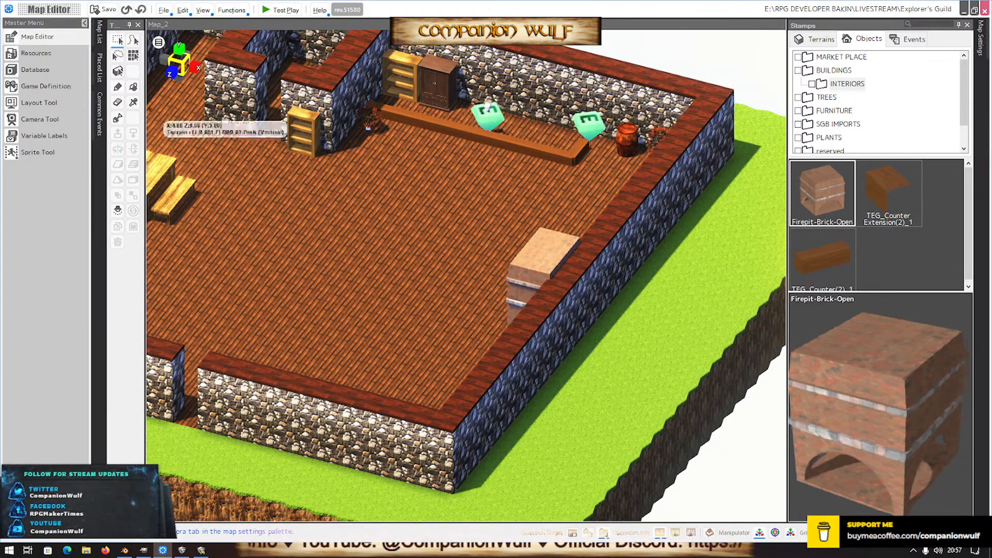
{"action": "right_click_drag", "start_coordinate": [279, 218], "coordinate": [412, 238]}
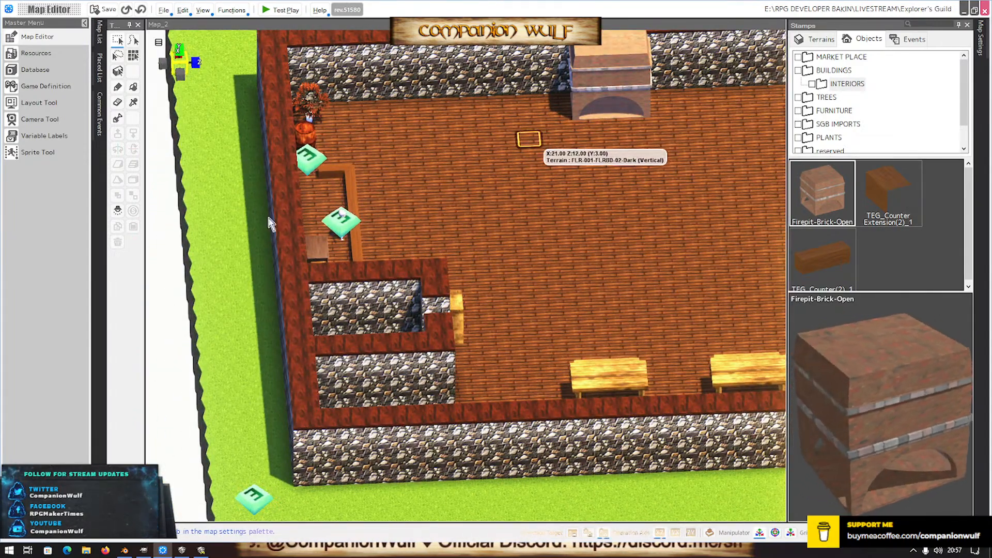
{"action": "right_click_drag", "start_coordinate": [514, 256], "coordinate": [428, 274]}
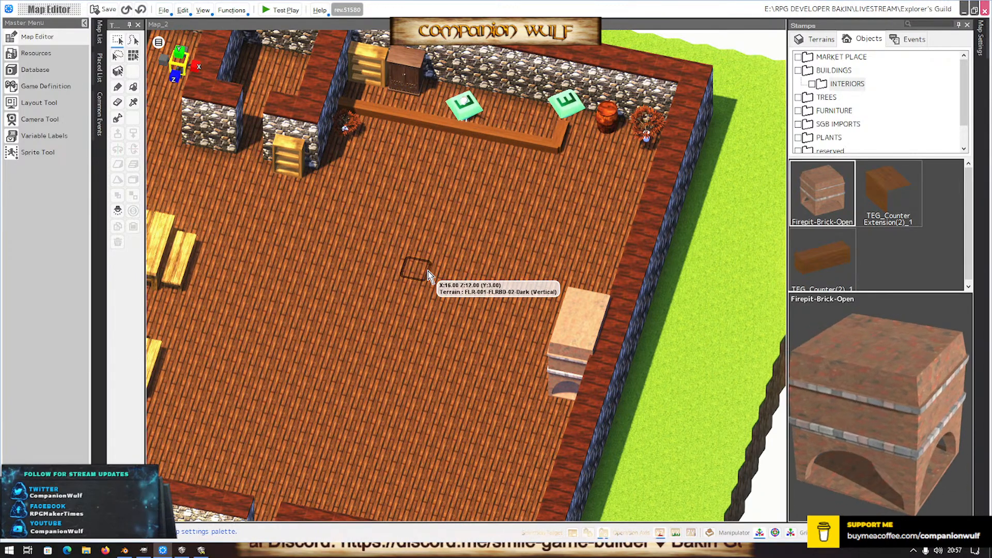
{"action": "scroll", "coordinate": [433, 248], "scroll_direction": "down", "scroll_amount": 3}
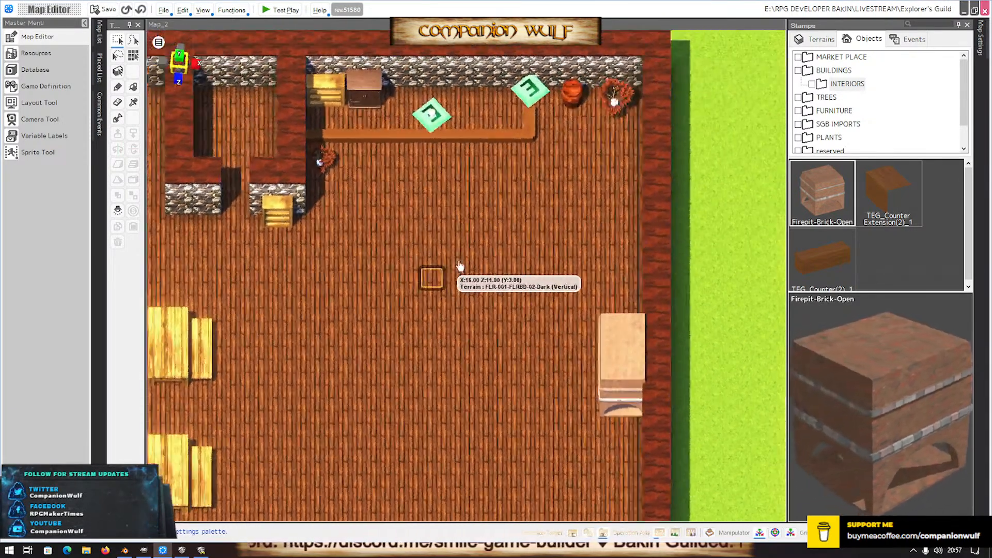
{"action": "right_click_drag", "start_coordinate": [443, 271], "coordinate": [474, 250]}
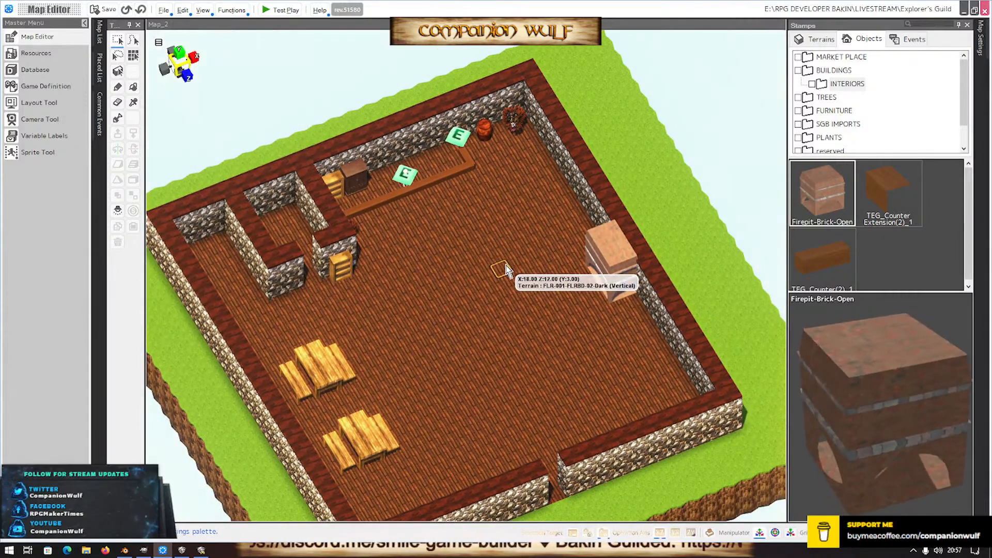
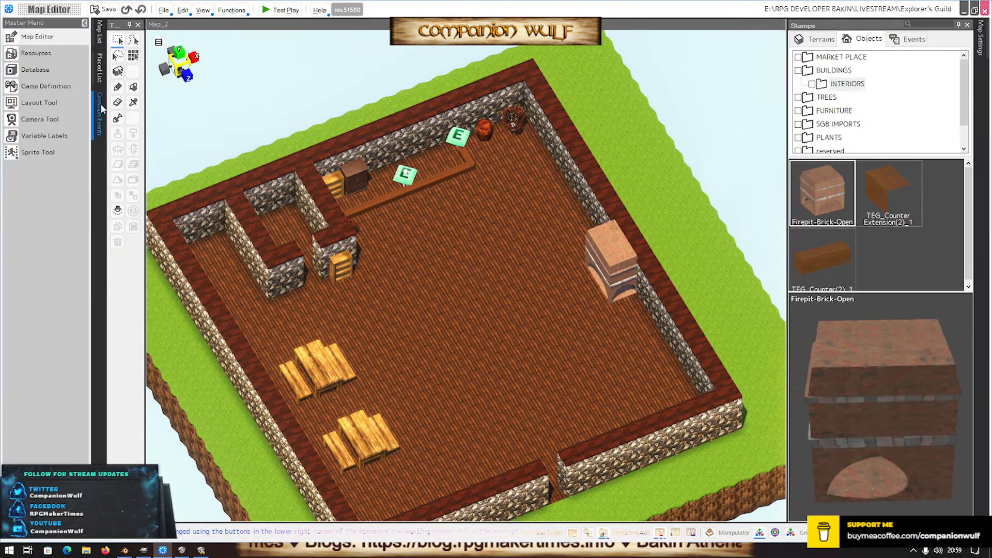
Open the Layout Tool and add a new layout to the Free Layout for Events screen
{"action": "left_click", "coordinate": [38, 102]}
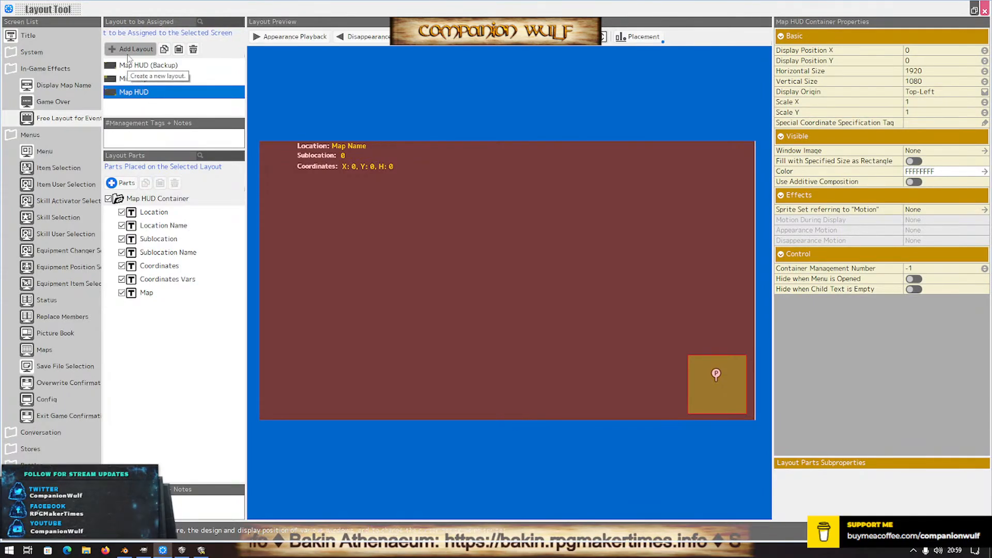
{"action": "left_click", "coordinate": [128, 51]}
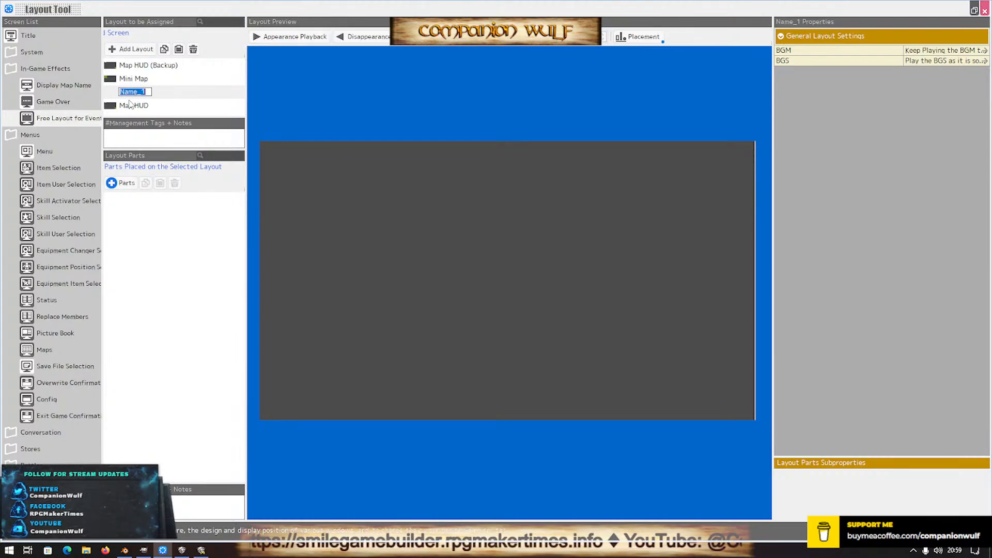
{"action": "type", "text": "Just"}
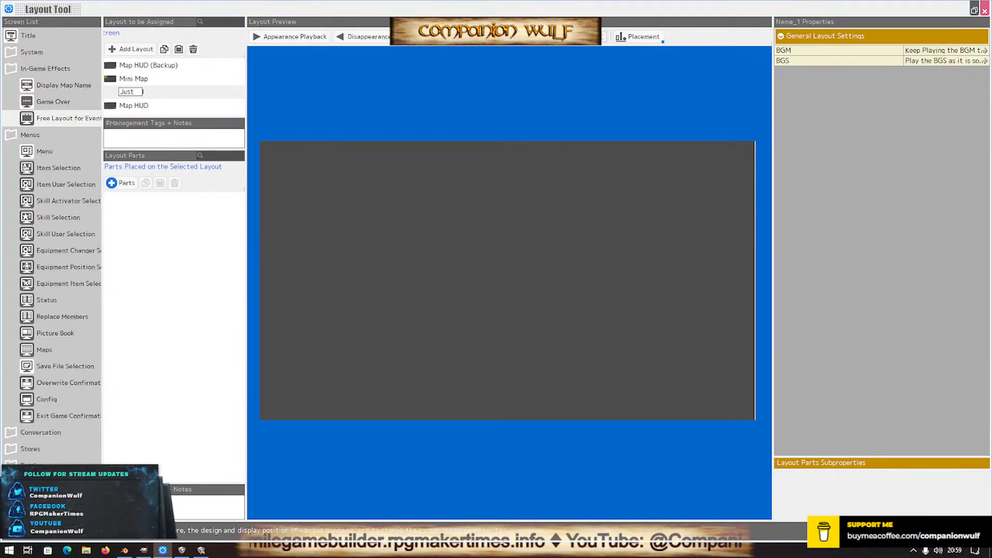
{"action": "type", "text": " Some Random "}
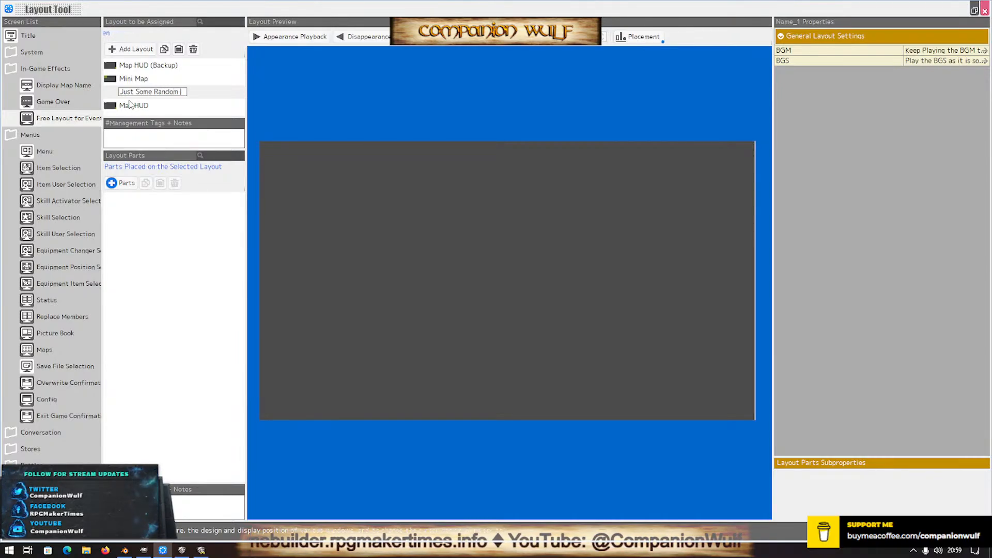
{"action": "type", "text": "Window"}
{"action": "key", "text": "BackSpace"}
{"action": "key", "text": "BackSpace"}
{"action": "key", "text": "BackSpace"}
{"action": "key", "text": "BackSpace"}
{"action": "key", "text": "BackSpace"}
{"action": "key", "text": "BackSpace"}
{"action": "key", "text": "BackSpace"}
{"action": "key", "text": "BackSpace"}
{"action": "key", "text": "BackSpace"}
{"action": "key", "text": "BackSpace"}
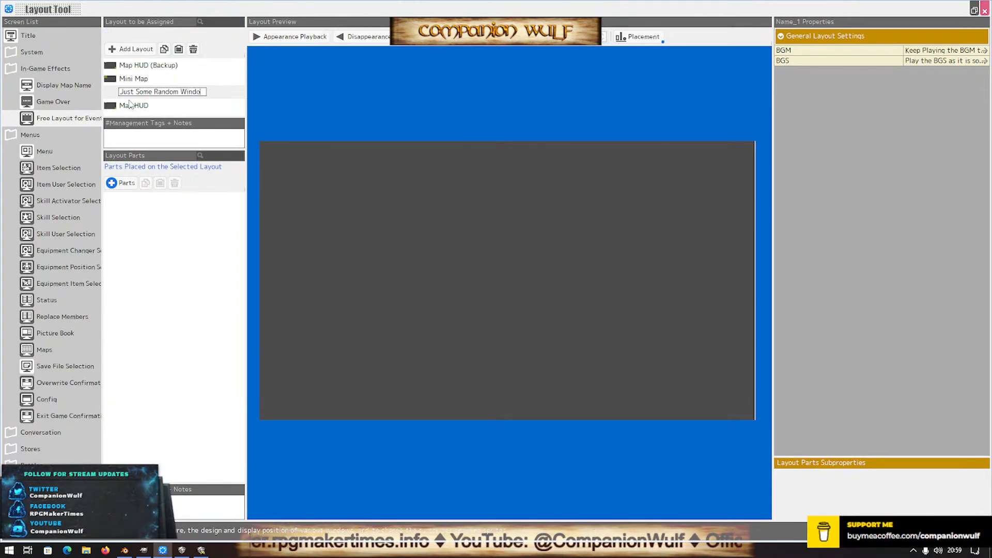
{"action": "key", "text": "Escape"}
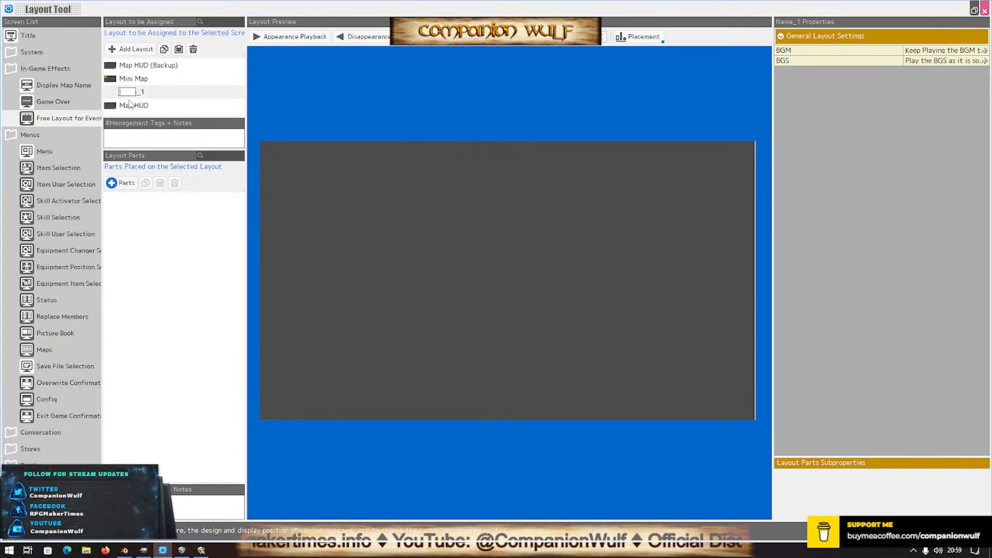
Name the new layout Some Window
{"action": "type", "text": "Some Window"}
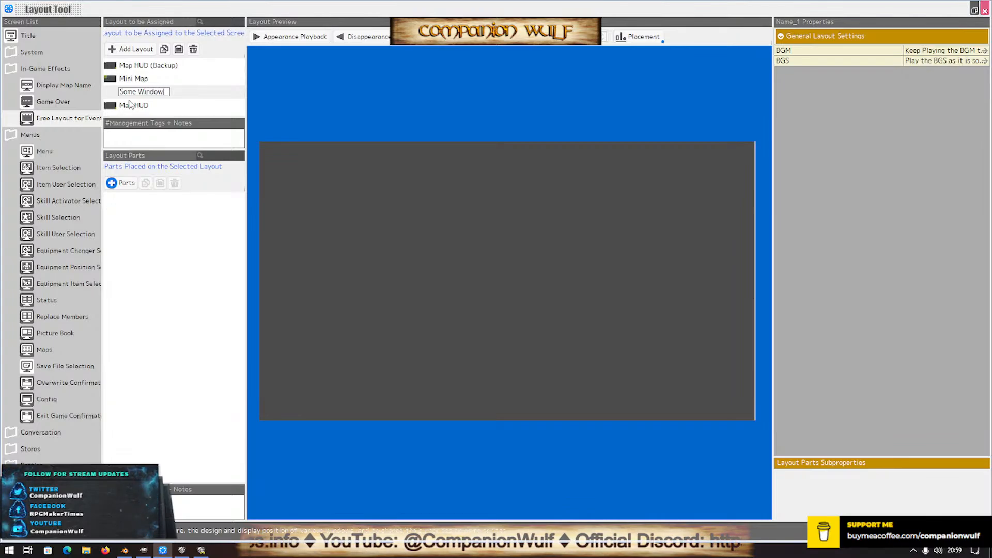
{"action": "key", "text": "Return"}
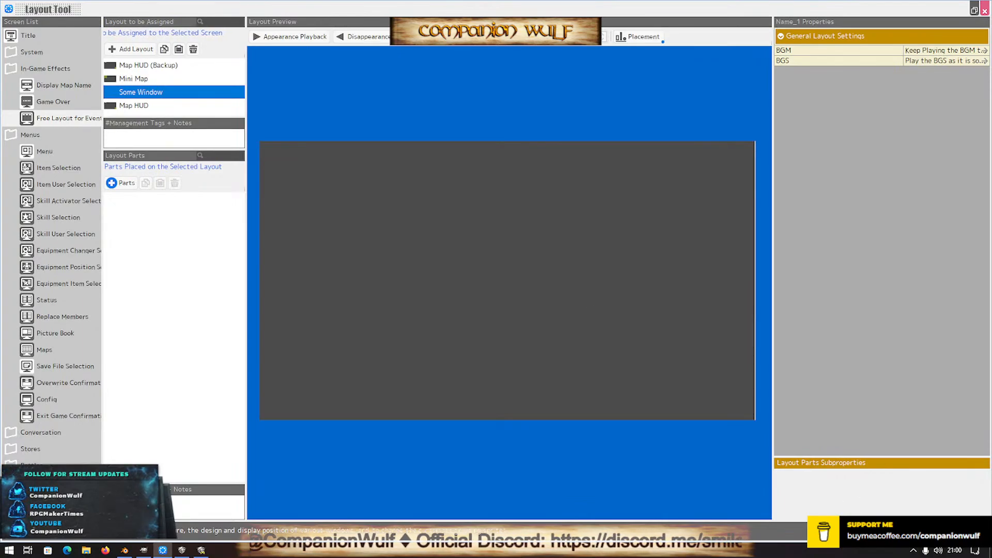
Return to the Map Editor, open Map_1, and collapse every folder in the map list
{"action": "left_click", "coordinate": [869, 530]}
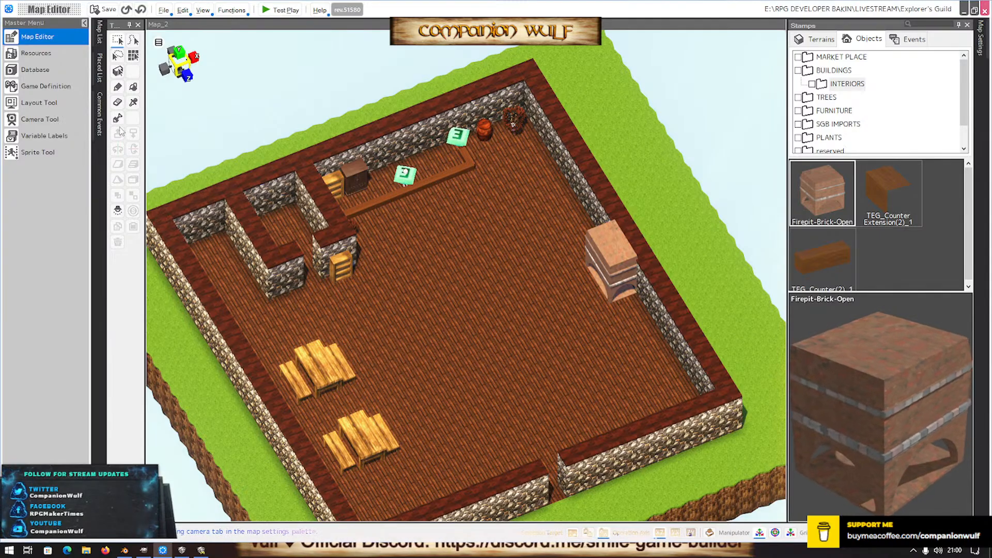
{"action": "left_click", "coordinate": [100, 34]}
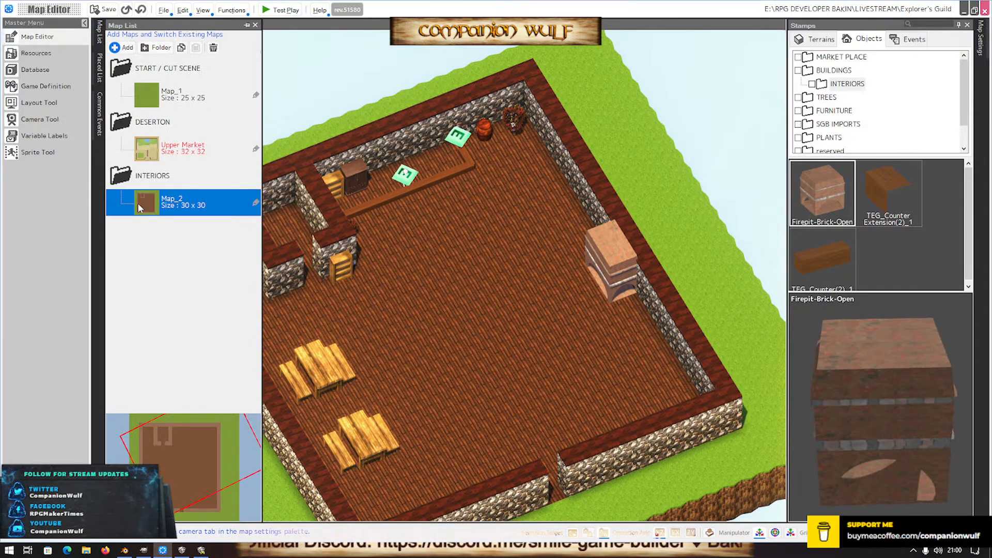
{"action": "double_click", "coordinate": [154, 96]}
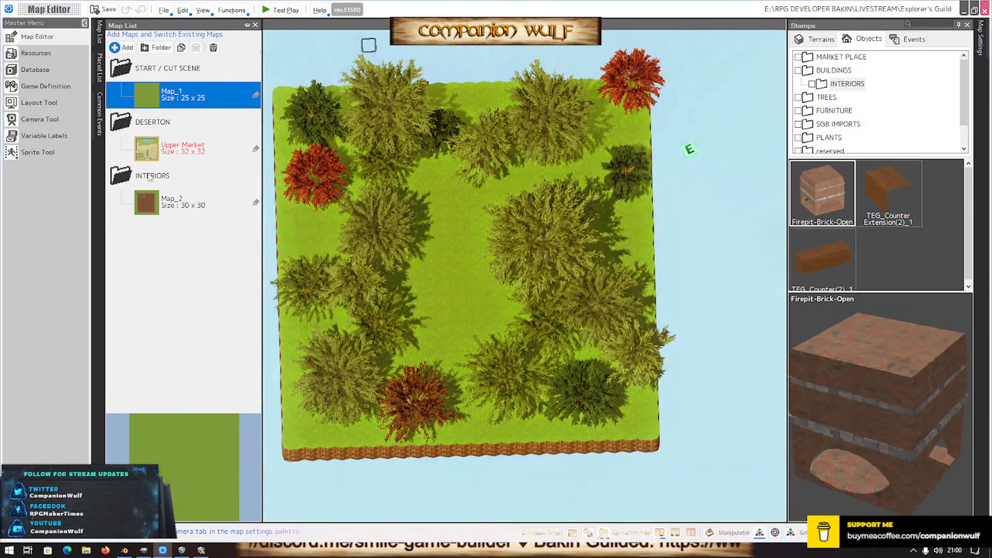
{"action": "left_click", "coordinate": [121, 175]}
{"action": "left_click", "coordinate": [121, 122]}
{"action": "left_click", "coordinate": [121, 69]}
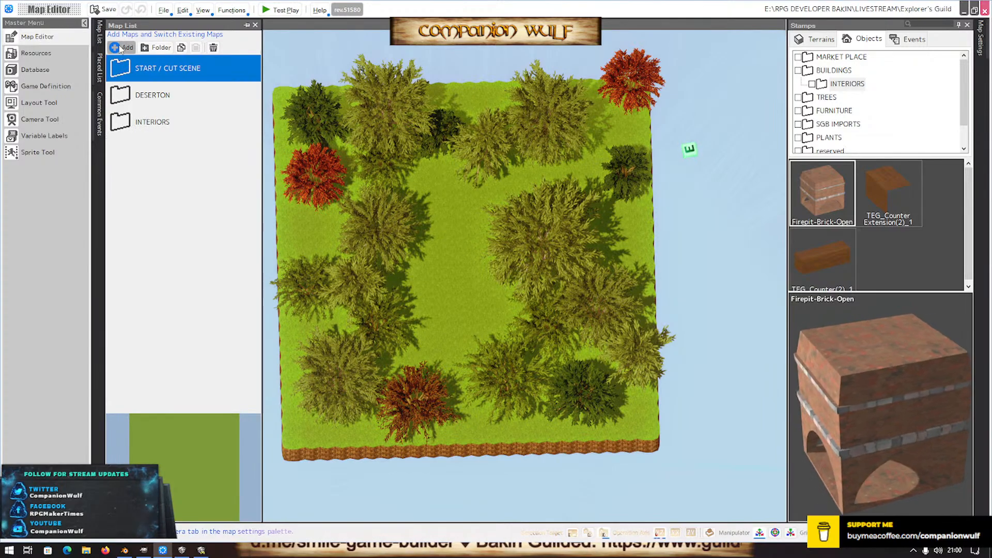
Create a new map named Test Map in the START / CUT SCENE folder, keeping the default size and texture settings
{"action": "left_click", "coordinate": [123, 48]}
{"action": "left_click", "coordinate": [511, 219]}
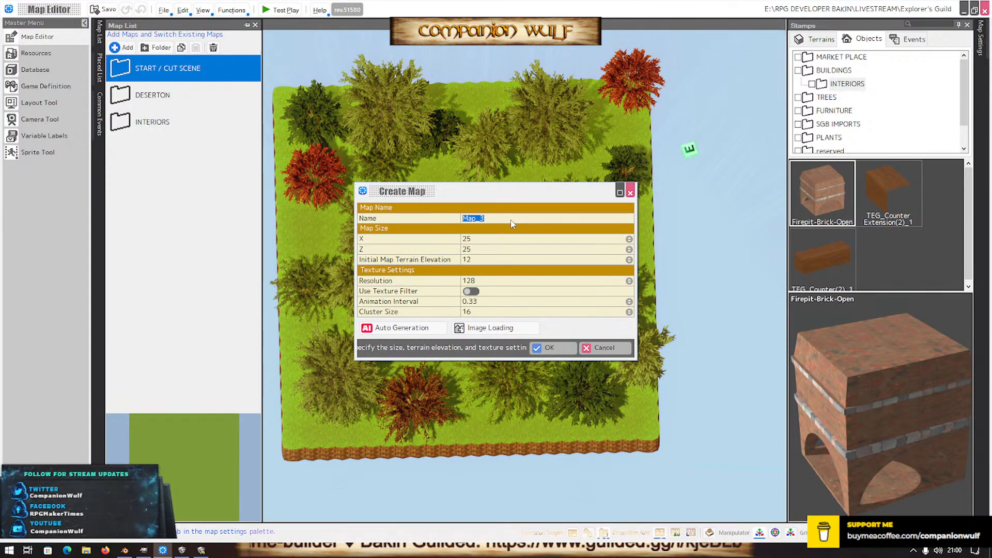
{"action": "type", "text": "Test Map"}
{"action": "key", "text": "Return"}
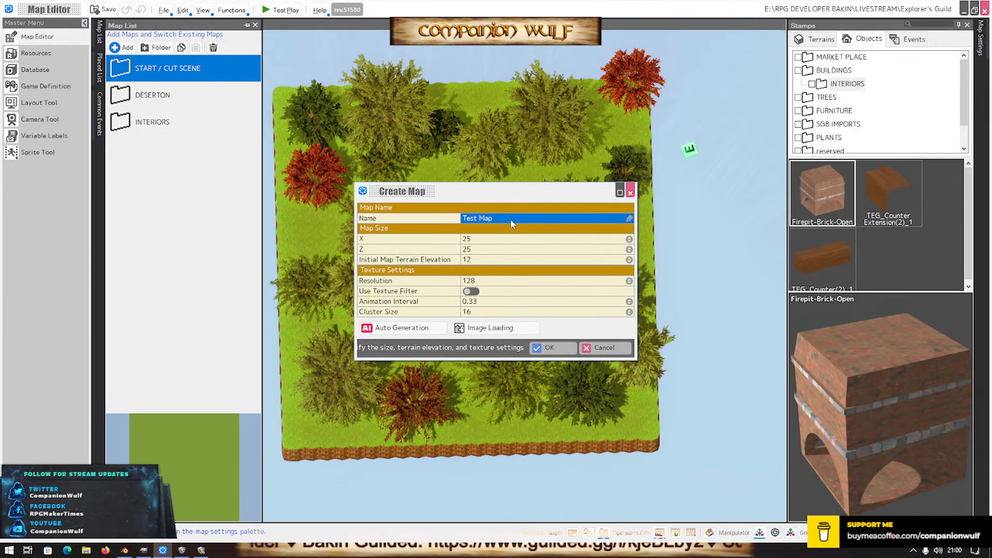
{"action": "left_click", "coordinate": [552, 347]}
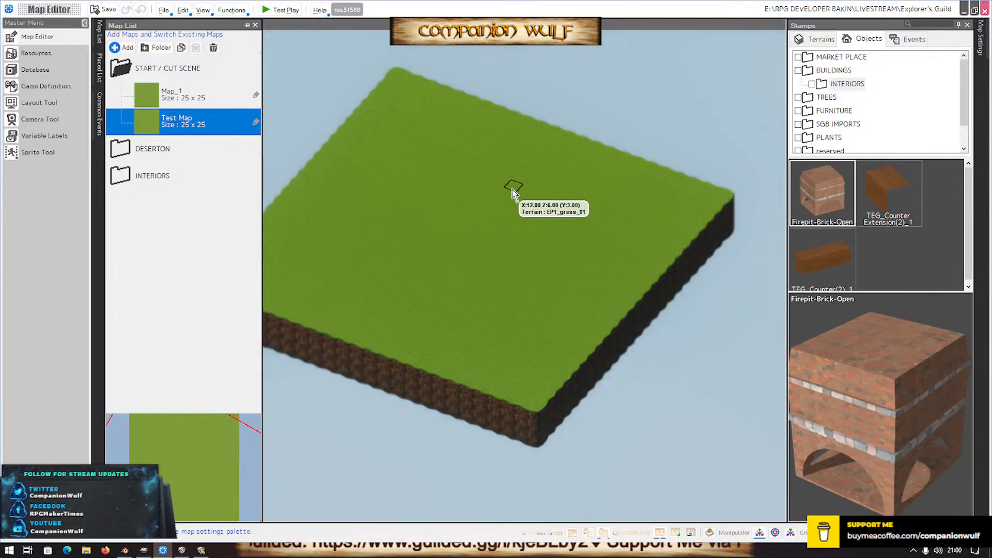
Make a terrain tile near the middle of Test Map the game's starting point
{"action": "left_click", "coordinate": [912, 38]}
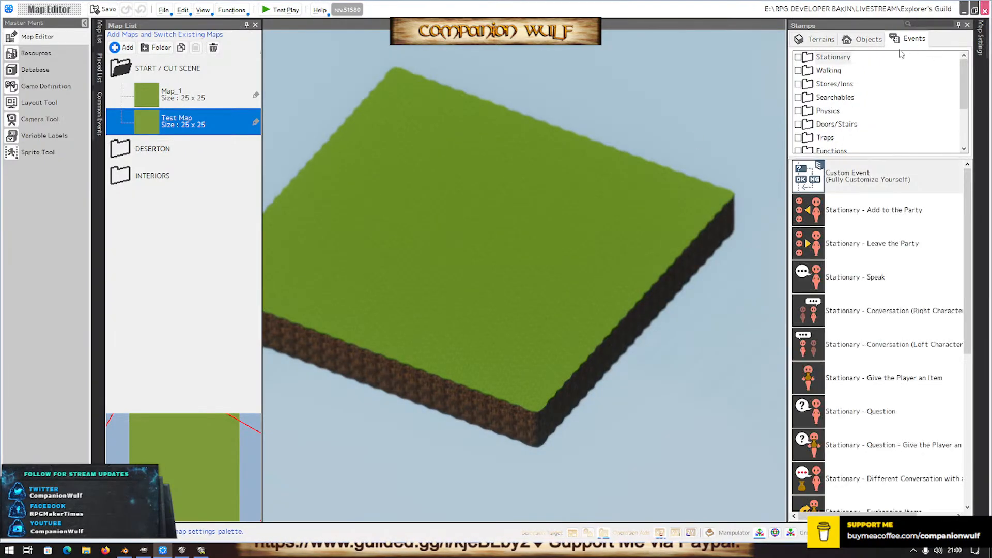
{"action": "right_click", "coordinate": [486, 250]}
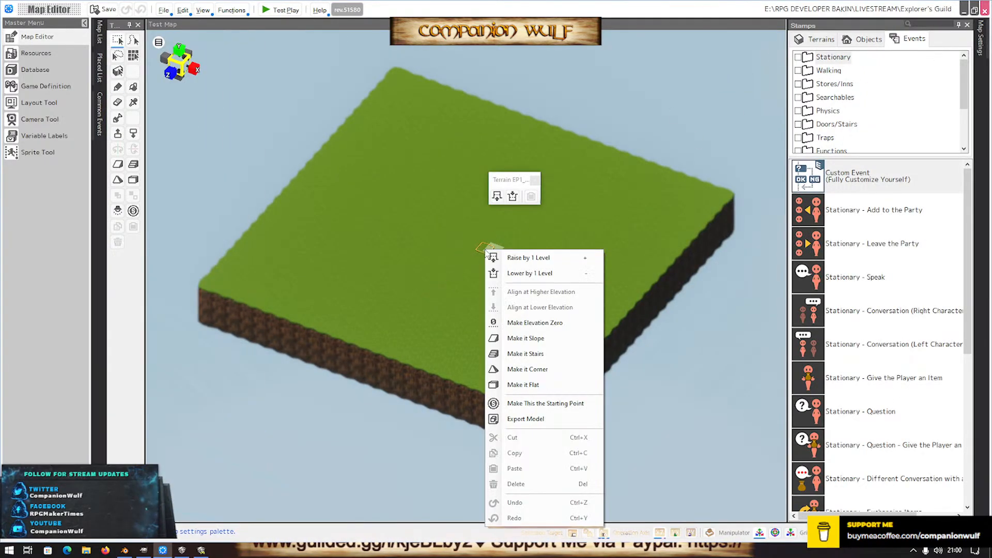
{"action": "left_click", "coordinate": [538, 403]}
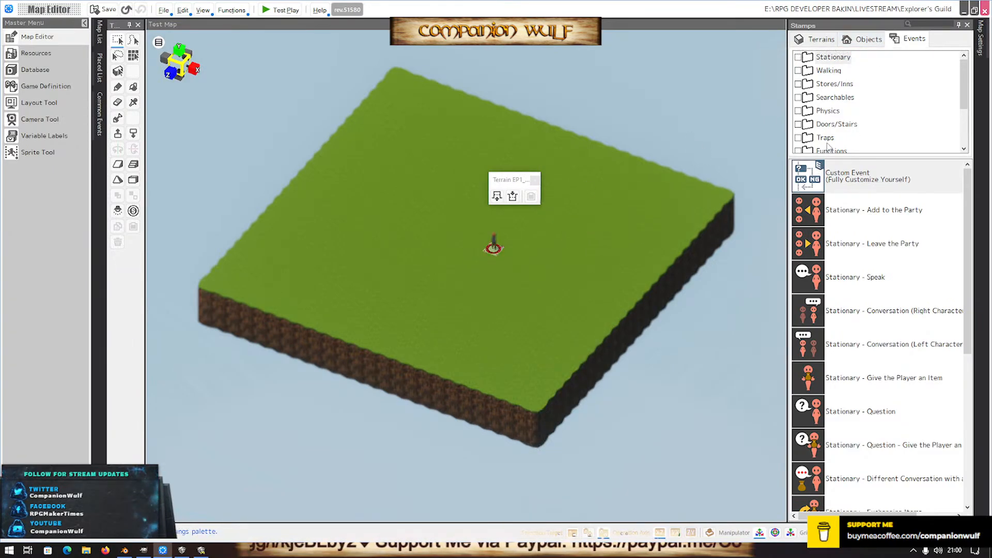
Place a Custom Event on Test Map behind the starting point and set its trigger to Automatically Start (Only Once)
{"action": "left_click", "coordinate": [817, 177]}
{"action": "left_click", "coordinate": [563, 174]}
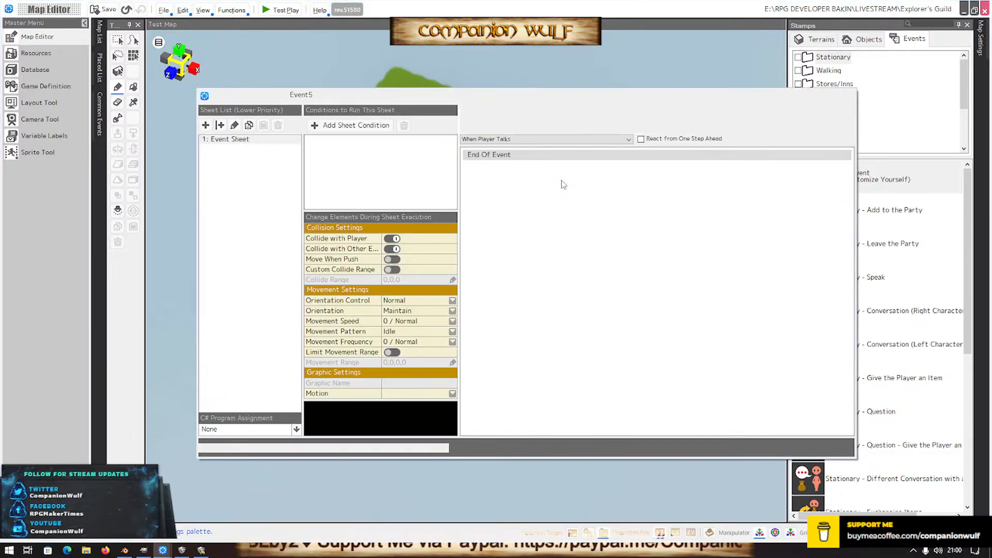
{"action": "left_click", "coordinate": [532, 139]}
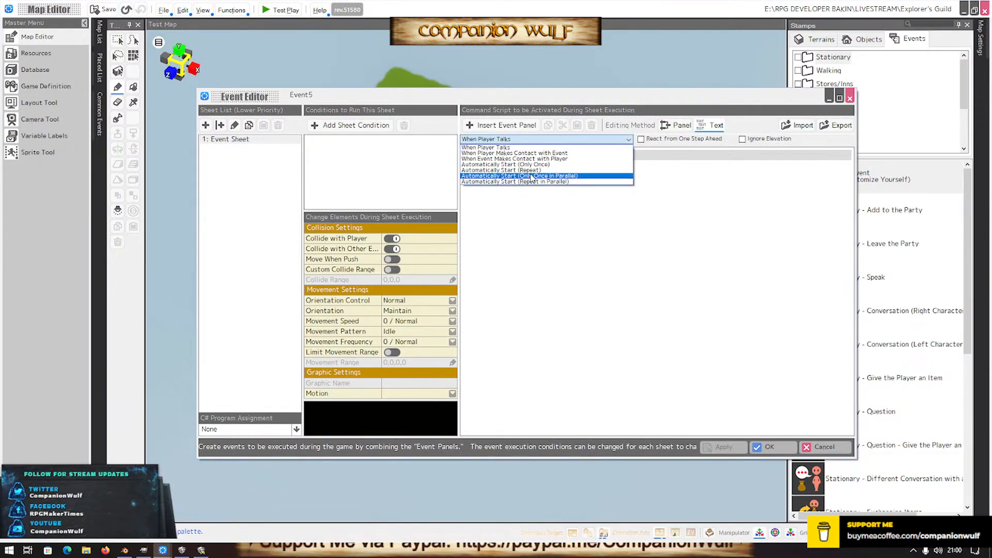
{"action": "left_click", "coordinate": [522, 165]}
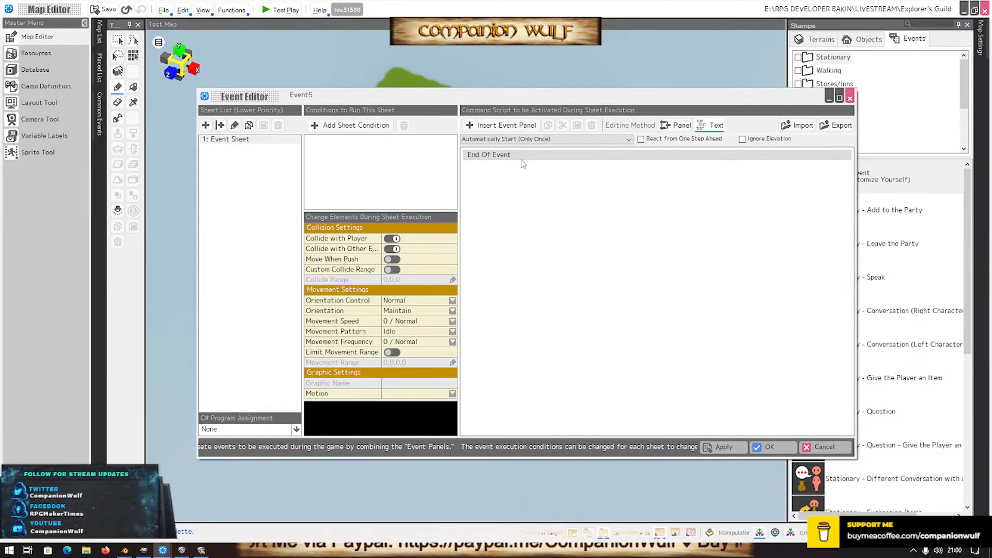
Begin an Assign to String Variable command in the event and add a text variable named First Name
{"action": "left_click", "coordinate": [581, 156]}
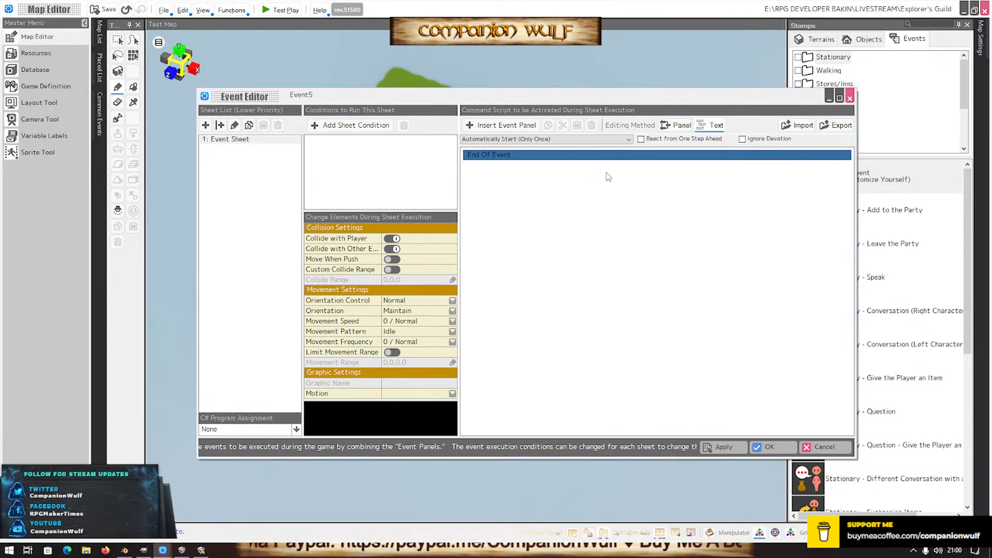
{"action": "double_click", "coordinate": [606, 176]}
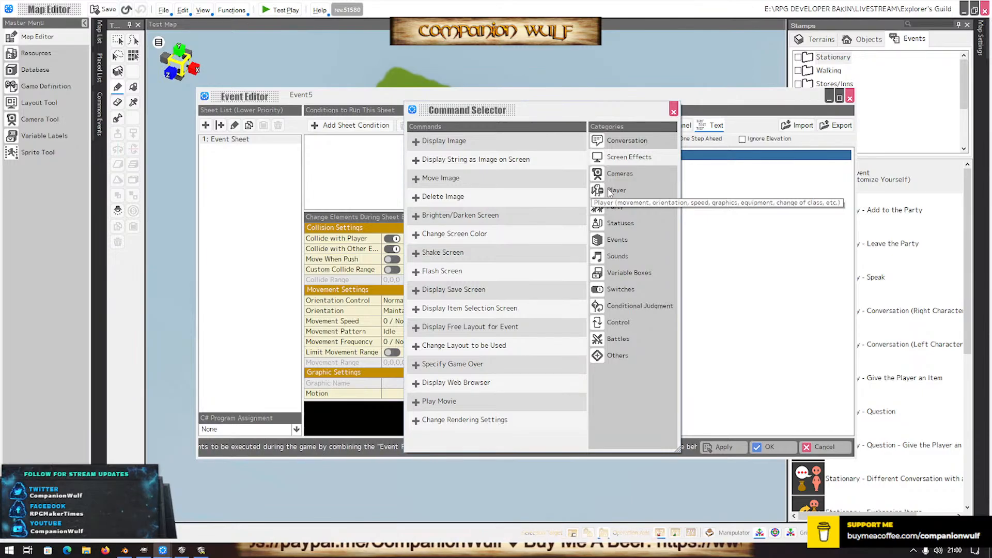
{"action": "left_click", "coordinate": [618, 289]}
{"action": "left_click", "coordinate": [626, 272]}
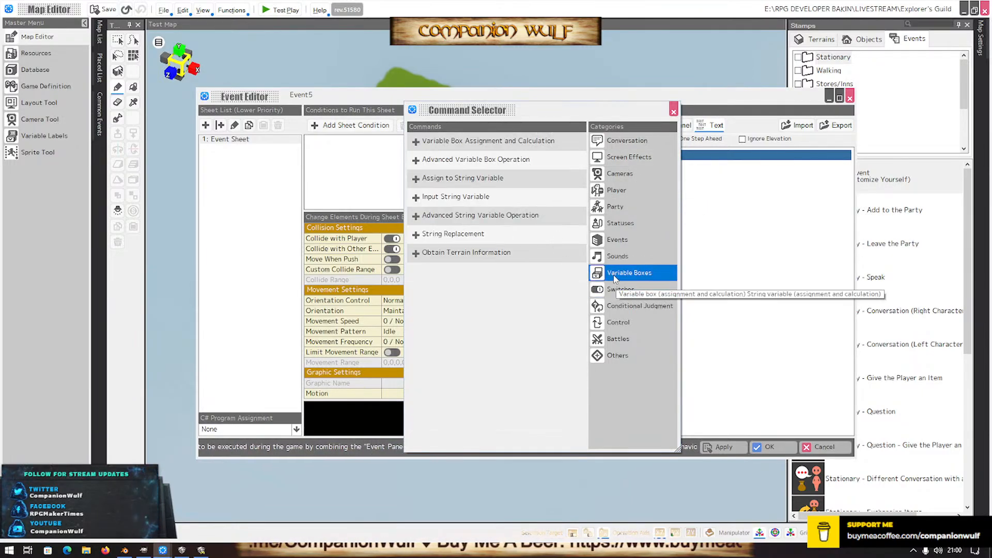
{"action": "double_click", "coordinate": [489, 178]}
{"action": "left_click", "coordinate": [527, 259]}
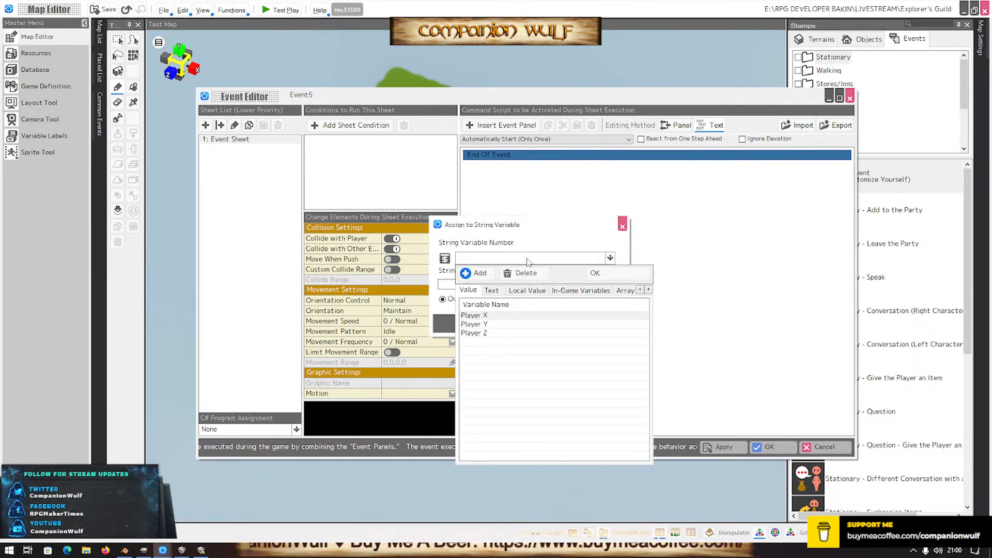
{"action": "left_click", "coordinate": [492, 290]}
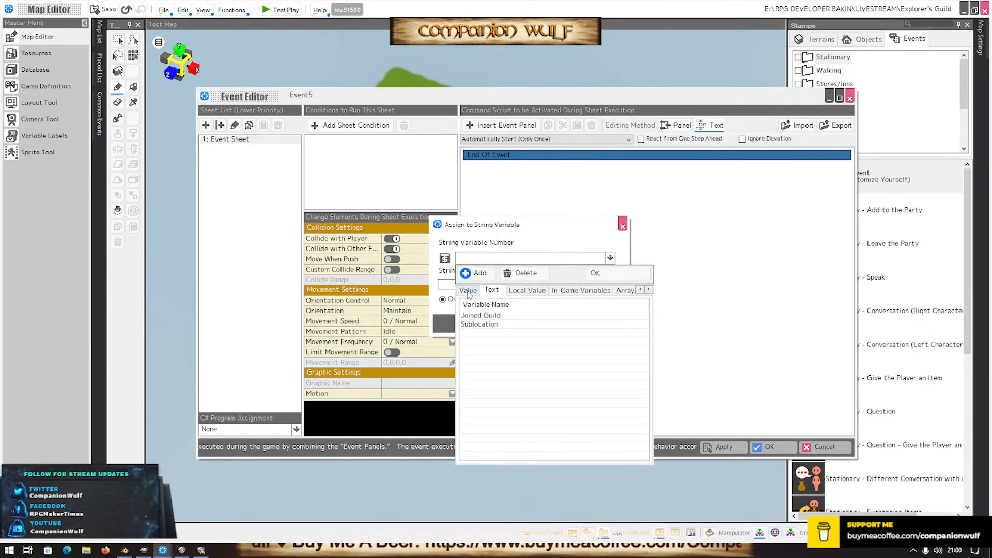
{"action": "left_click", "coordinate": [473, 272]}
{"action": "left_click", "coordinate": [483, 334]}
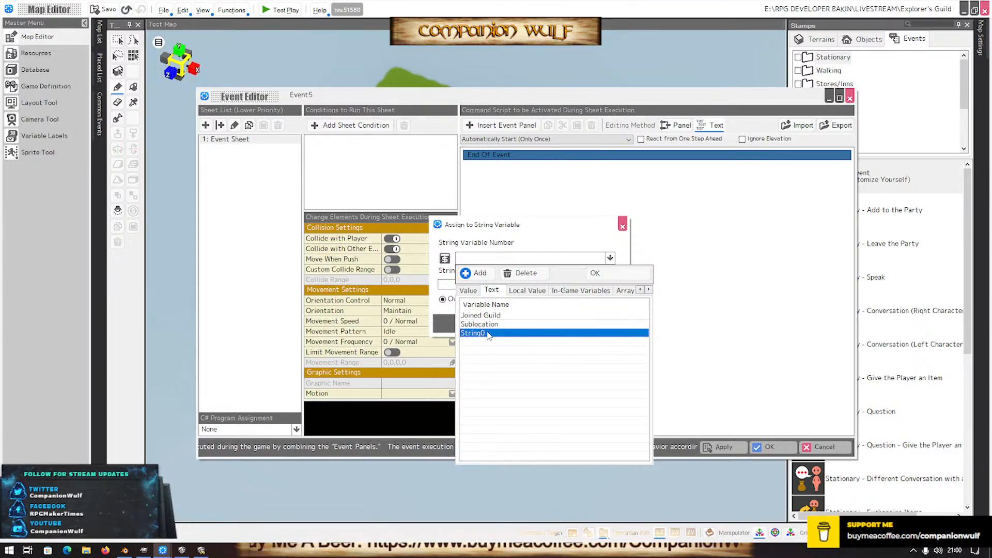
{"action": "left_click", "coordinate": [489, 334]}
{"action": "type", "text": "First Name"}
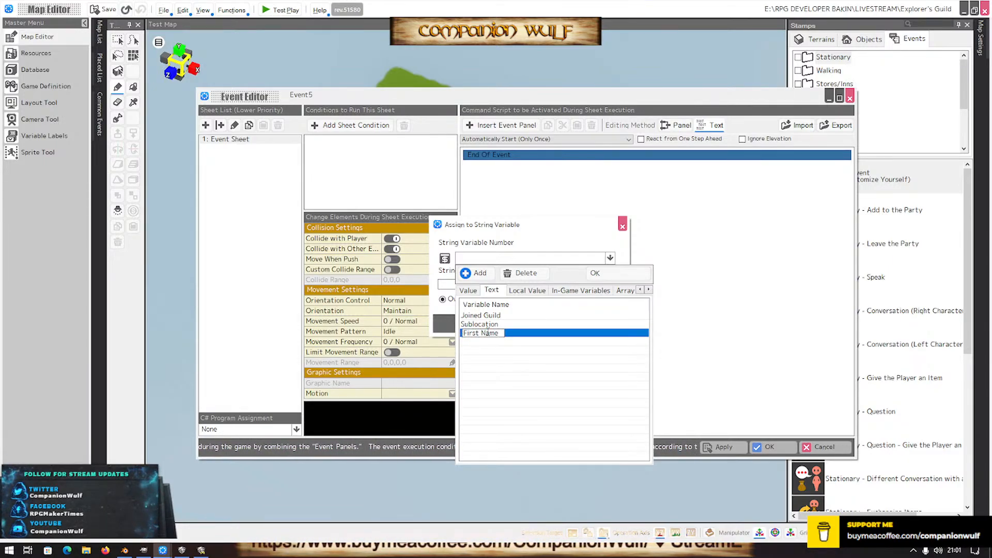
Add a second text variable named Last Name, then close the Assign to String Variable command without inserting it
{"action": "left_click", "coordinate": [473, 273]}
{"action": "left_click", "coordinate": [484, 342]}
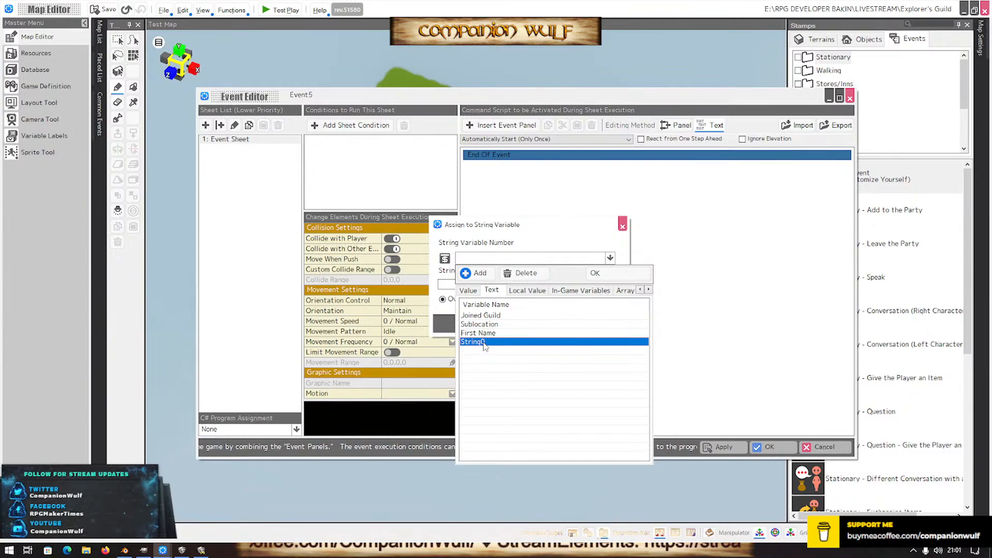
{"action": "left_click", "coordinate": [484, 342]}
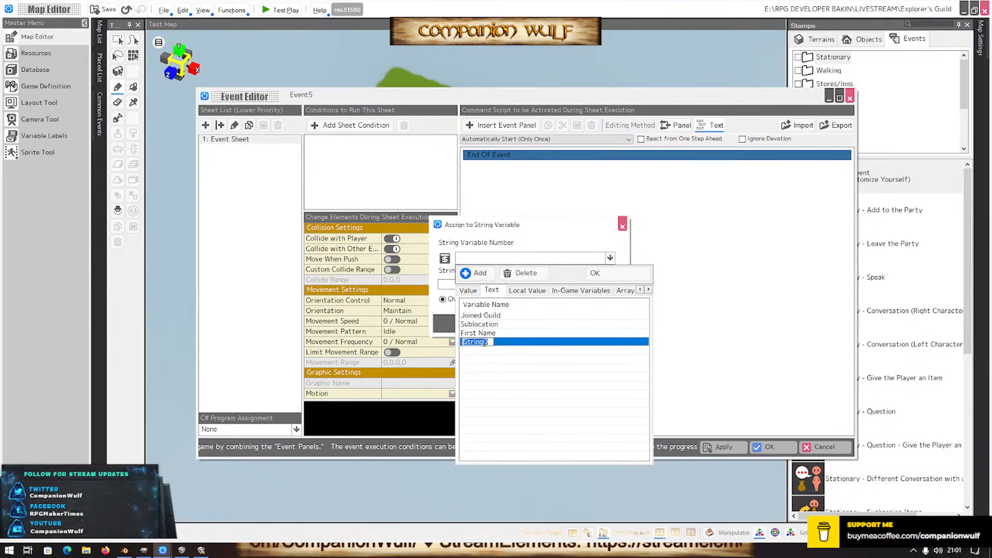
{"action": "type", "text": "Last Nam"}
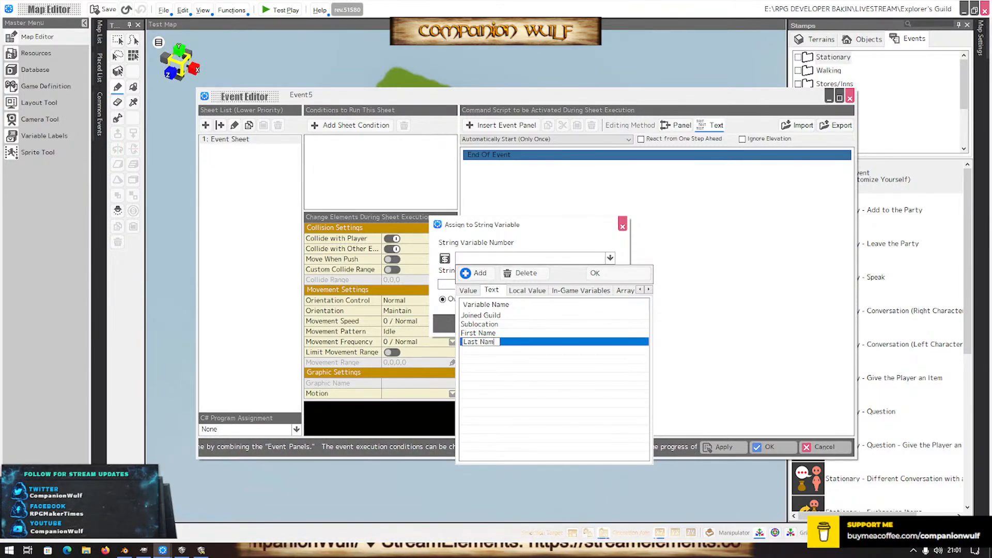
{"action": "type", "text": "e"}
{"action": "key", "text": "Return"}
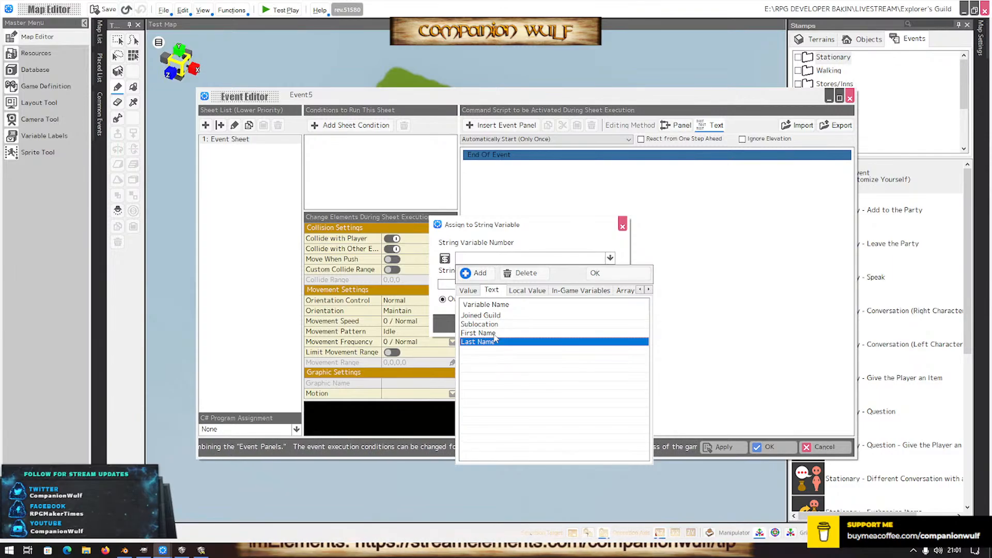
{"action": "double_click", "coordinate": [479, 333]}
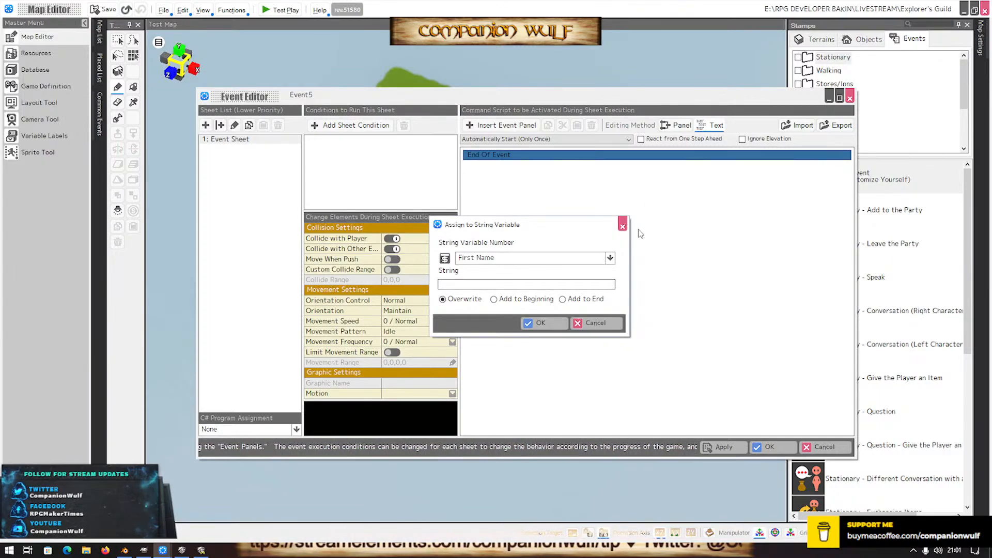
{"action": "left_click", "coordinate": [623, 226]}
Insert an Input String Variable command for the First Name text variable, keeping its default input settings
{"action": "double_click", "coordinate": [525, 161]}
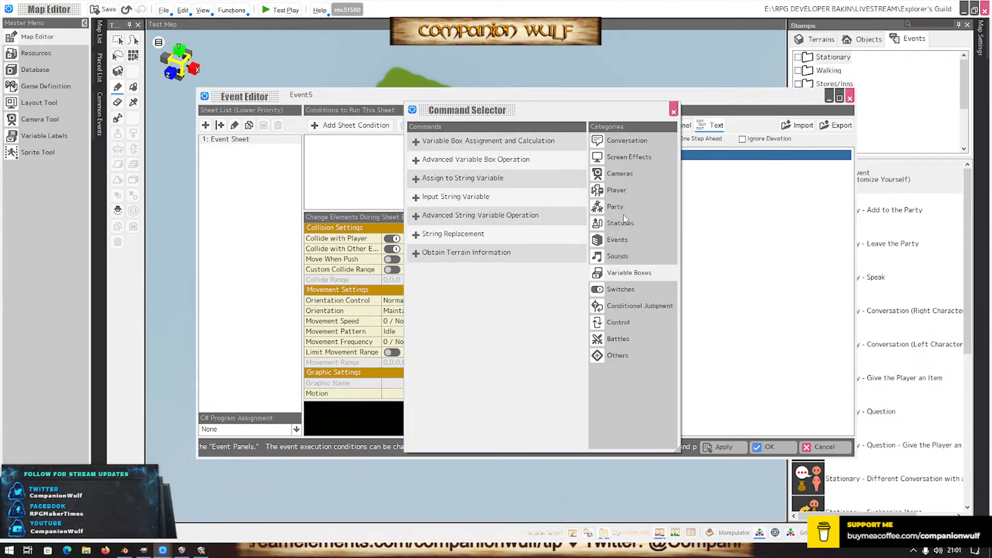
{"action": "double_click", "coordinate": [461, 200]}
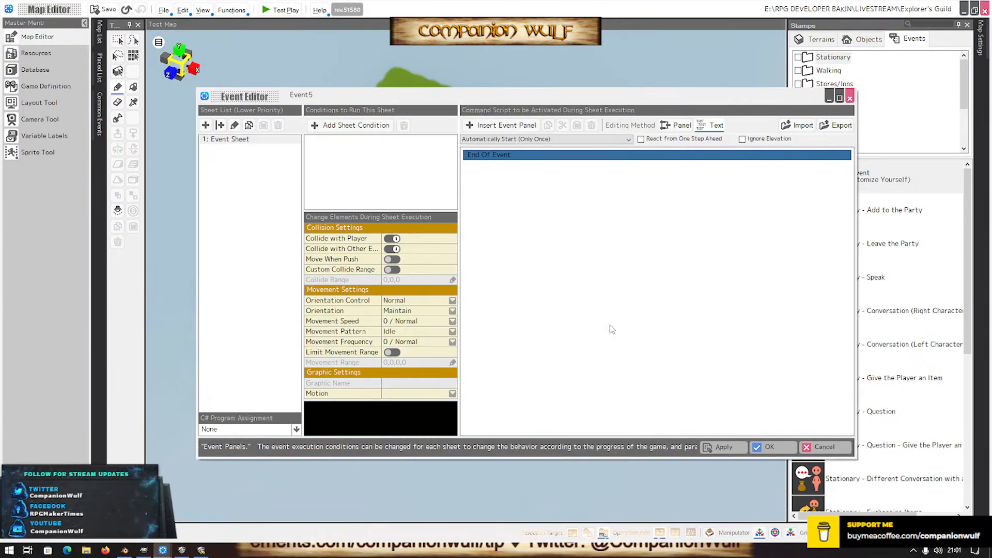
{"action": "left_click", "coordinate": [534, 209]}
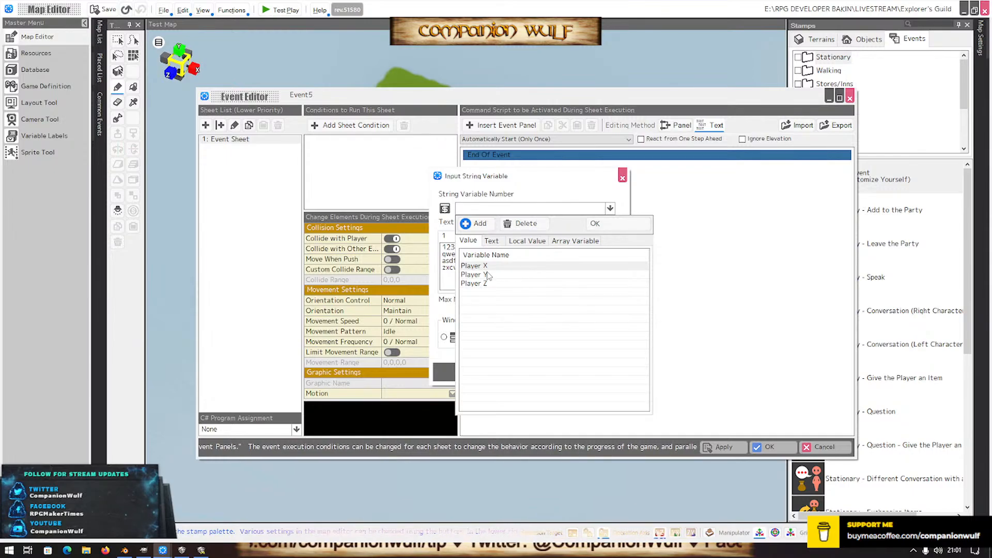
{"action": "left_click", "coordinate": [492, 241]}
{"action": "double_click", "coordinate": [489, 284]}
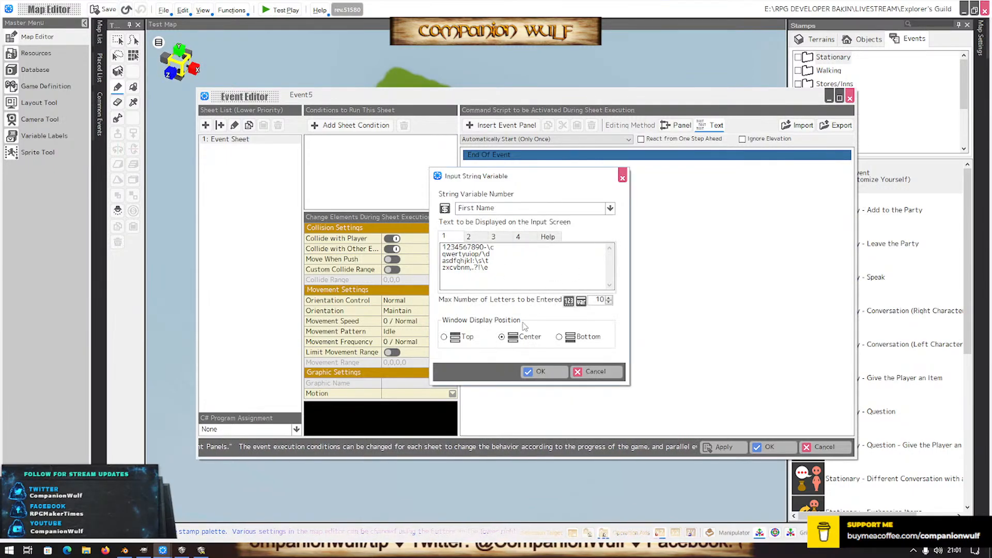
{"action": "left_click", "coordinate": [551, 375]}
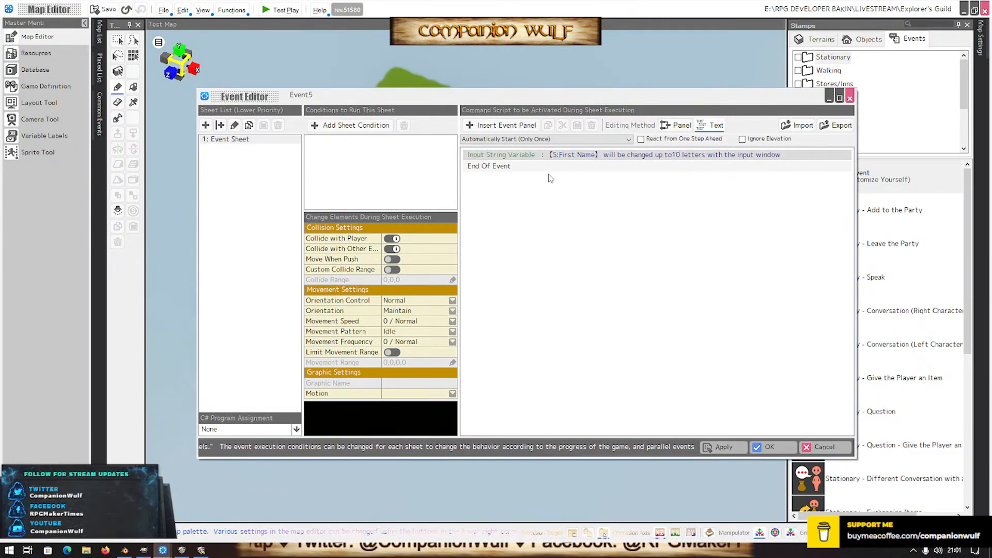
Duplicate the Input String Variable command, assign the copy to the Last Name text variable, and save the event
{"action": "left_click", "coordinate": [548, 125]}
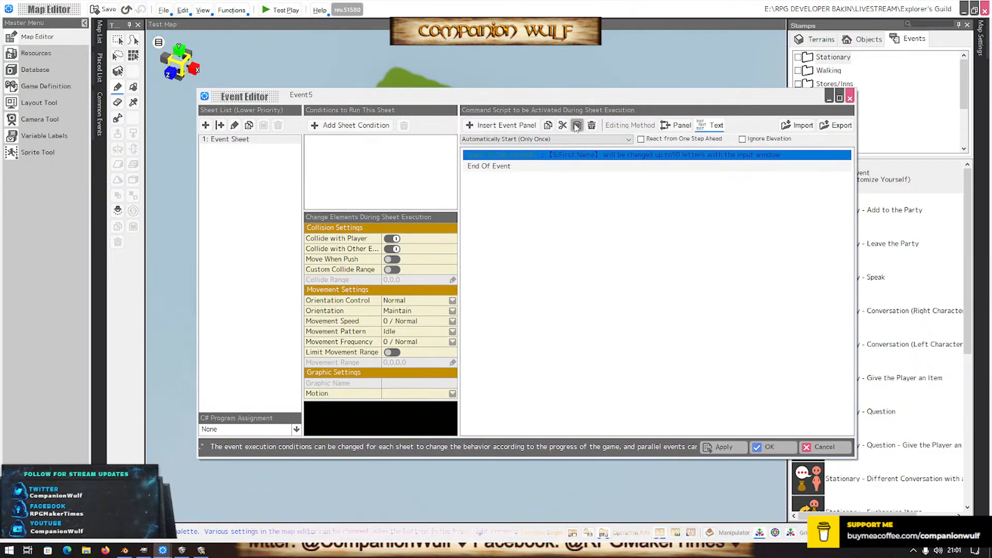
{"action": "left_click", "coordinate": [577, 125]}
{"action": "double_click", "coordinate": [564, 169]}
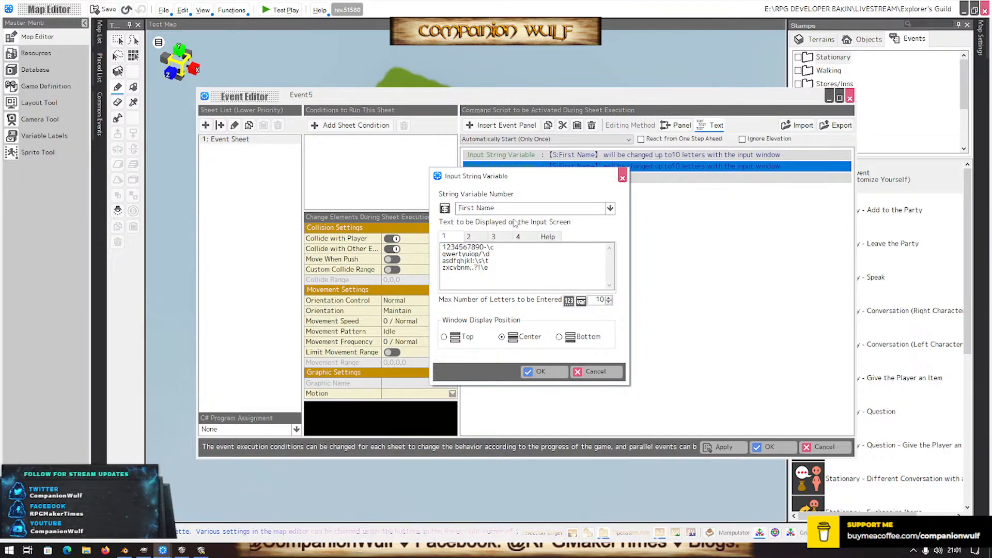
{"action": "left_click", "coordinate": [516, 208]}
{"action": "double_click", "coordinate": [477, 292]}
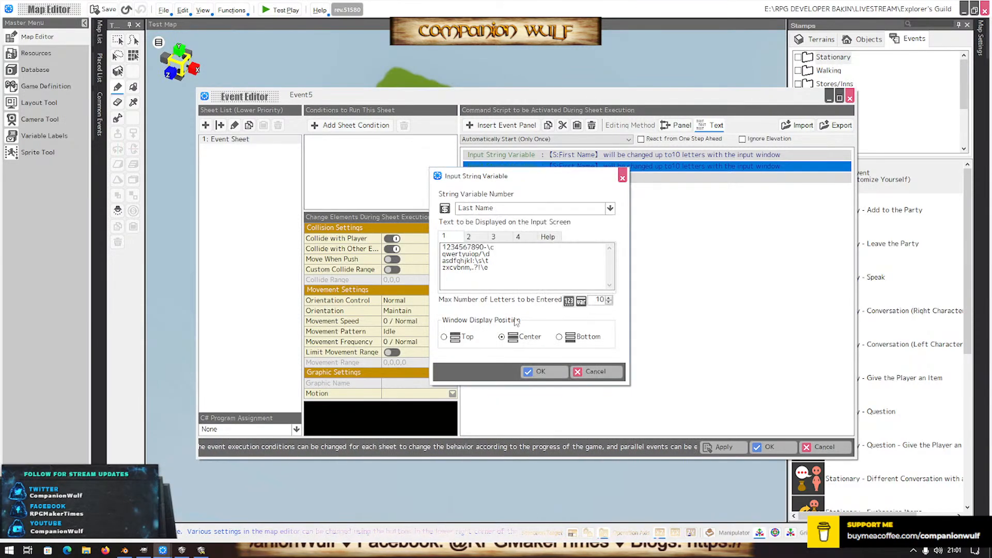
{"action": "left_click", "coordinate": [539, 371]}
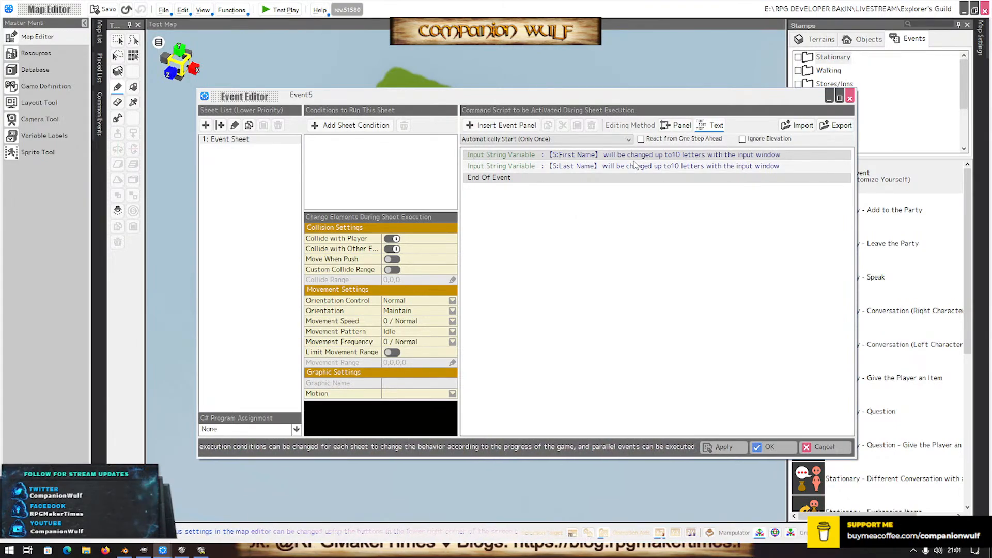
{"action": "left_click", "coordinate": [770, 447]}
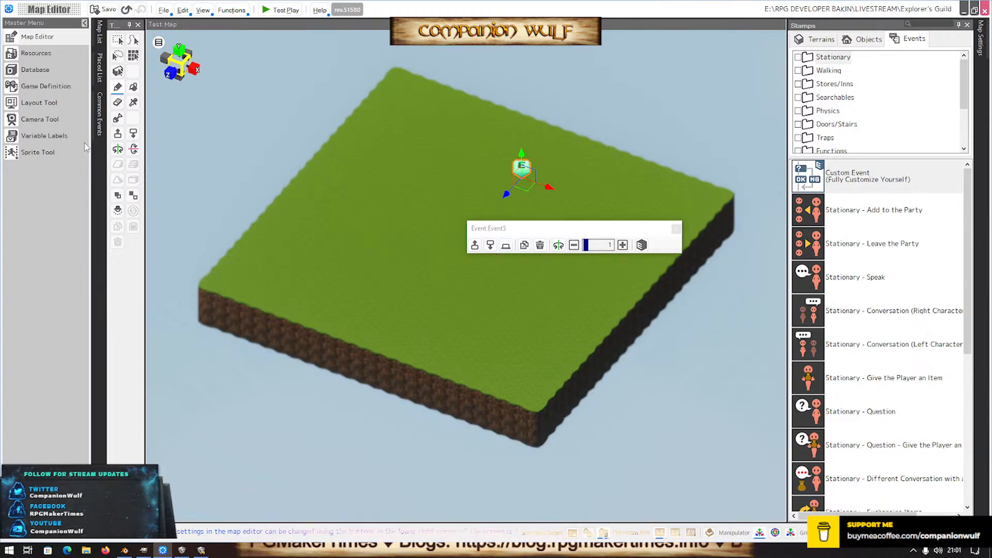
Open the Layout Tool and add a Container for Rendering to the Some Window layout
{"action": "left_click", "coordinate": [58, 104]}
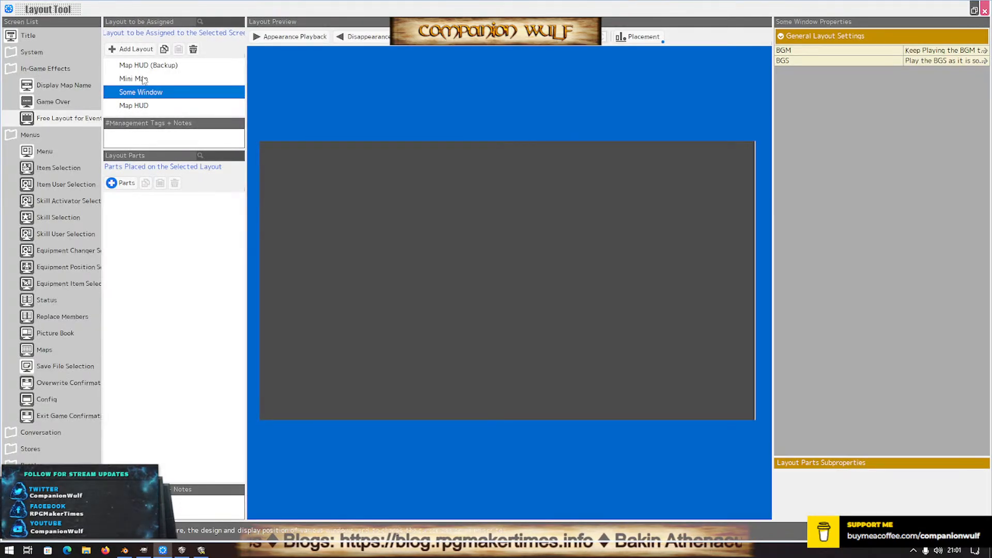
{"action": "left_click", "coordinate": [122, 183]}
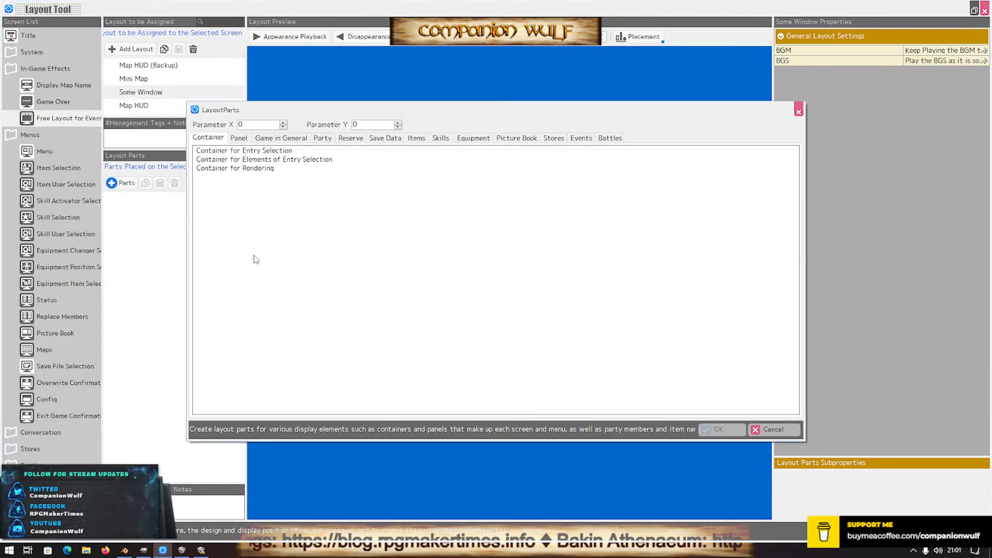
{"action": "left_click", "coordinate": [247, 169]}
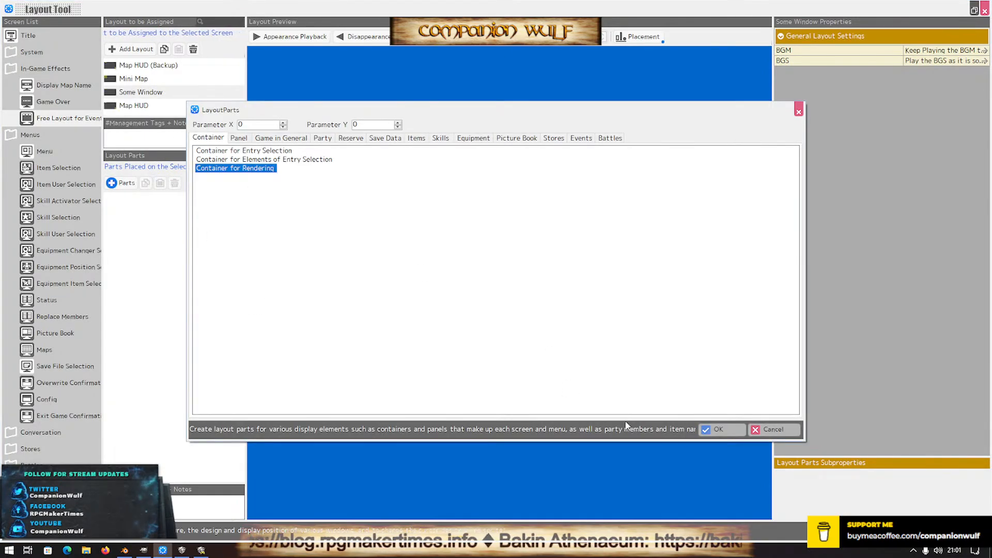
{"action": "left_click", "coordinate": [720, 430]}
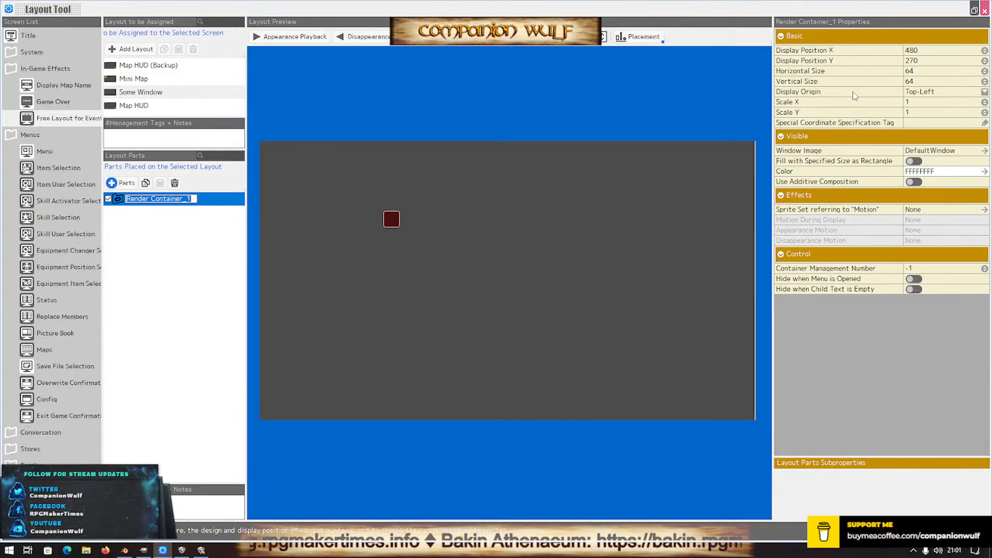
Set the render container's horizontal size to 600 and vertical size to 300
{"action": "left_click", "coordinate": [920, 71]}
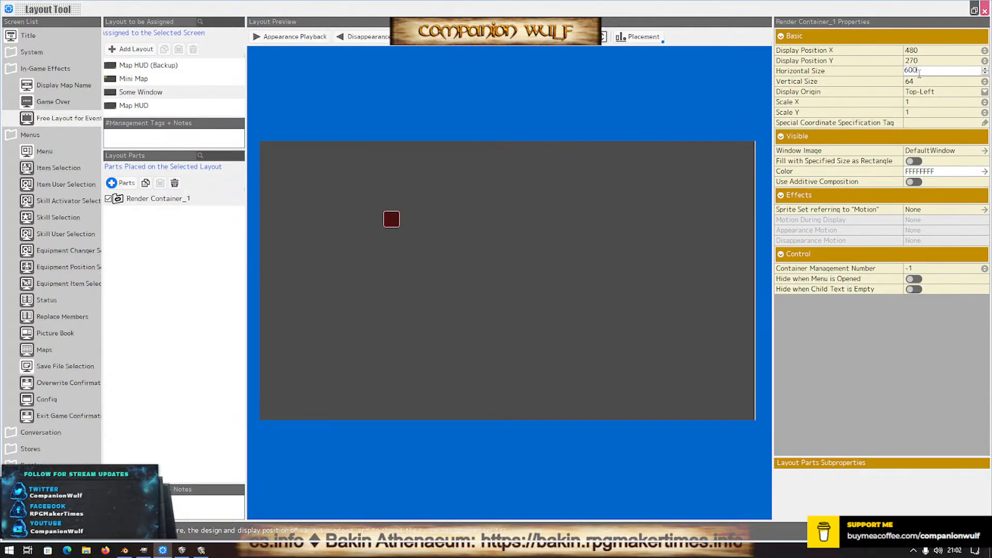
{"action": "type", "text": "600"}
{"action": "key", "text": "Return"}
{"action": "left_click", "coordinate": [911, 81]}
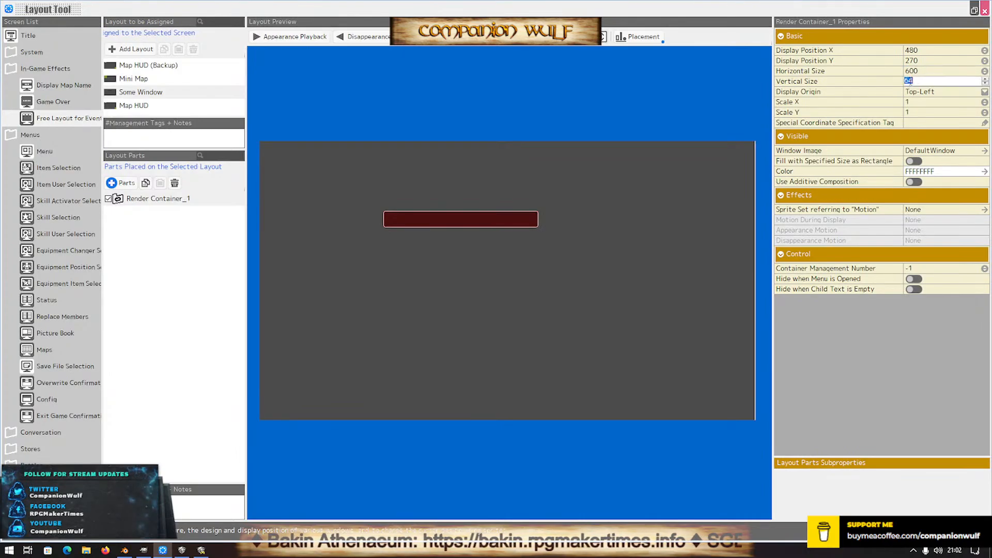
{"action": "type", "text": "300"}
{"action": "key", "text": "Return"}
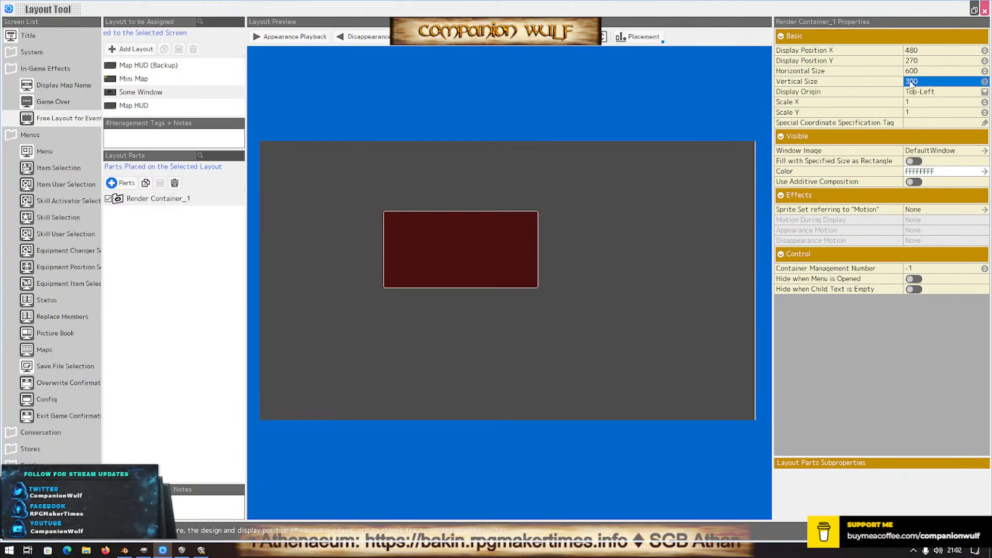
Add a Panel for Rendering Strings inside the render container
{"action": "left_click", "coordinate": [124, 200]}
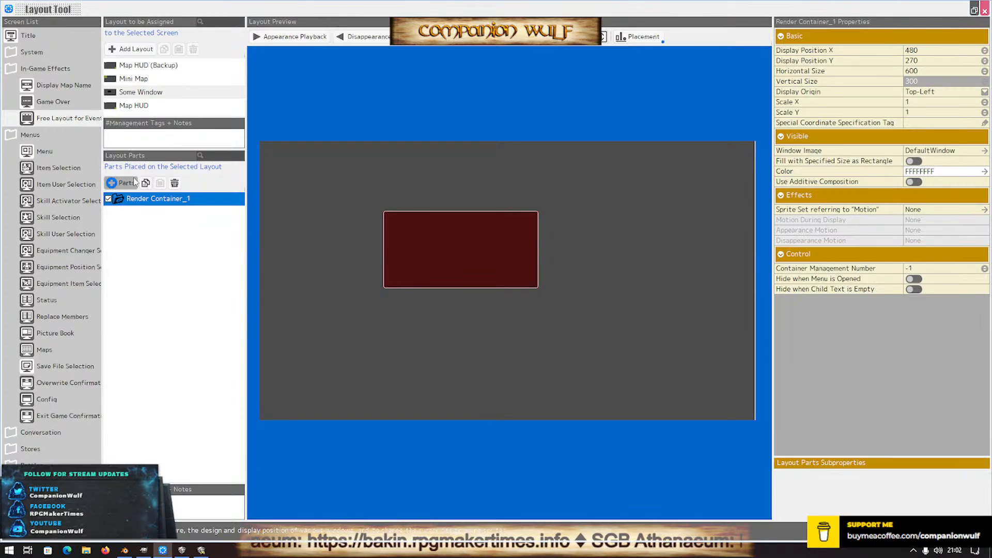
{"action": "left_click", "coordinate": [120, 183]}
{"action": "left_click", "coordinate": [240, 139]}
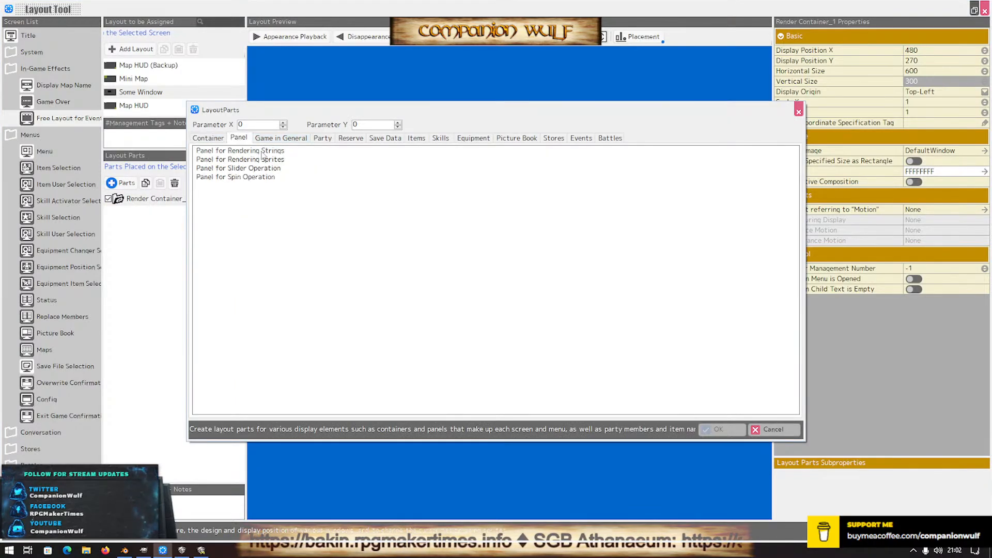
{"action": "left_click", "coordinate": [263, 151]}
{"action": "left_click", "coordinate": [707, 428]}
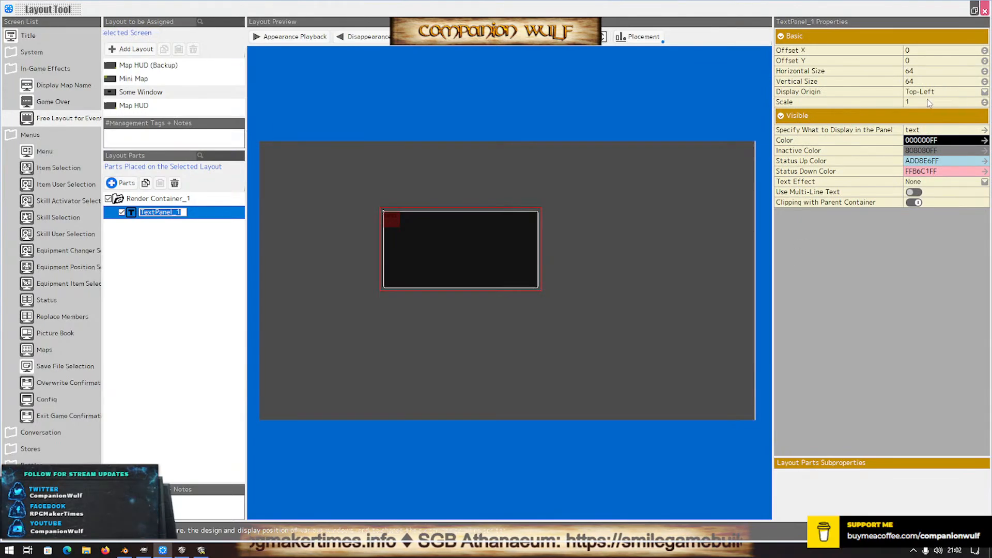
Try a horizontal size of 300 and a vertical size of 600 for the text panel
{"action": "left_click", "coordinate": [912, 72]}
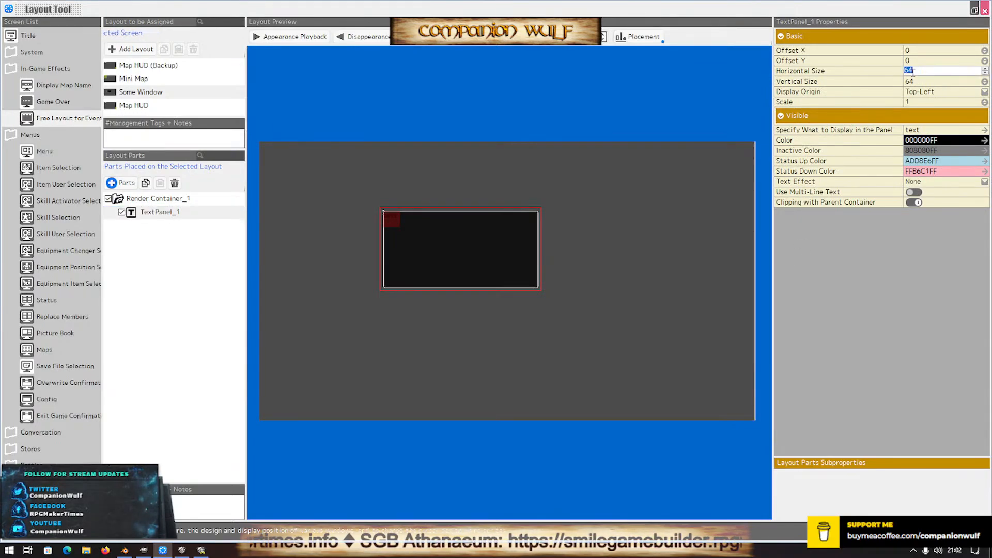
{"action": "type", "text": "300"}
{"action": "key", "text": "Return"}
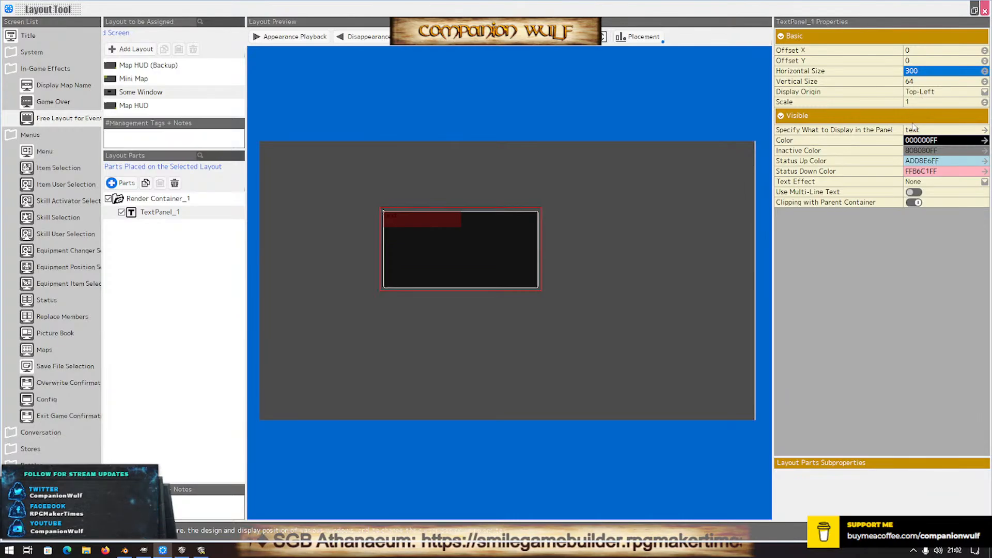
{"action": "left_click", "coordinate": [919, 81]}
{"action": "type", "text": "600"}
{"action": "key", "text": "Return"}
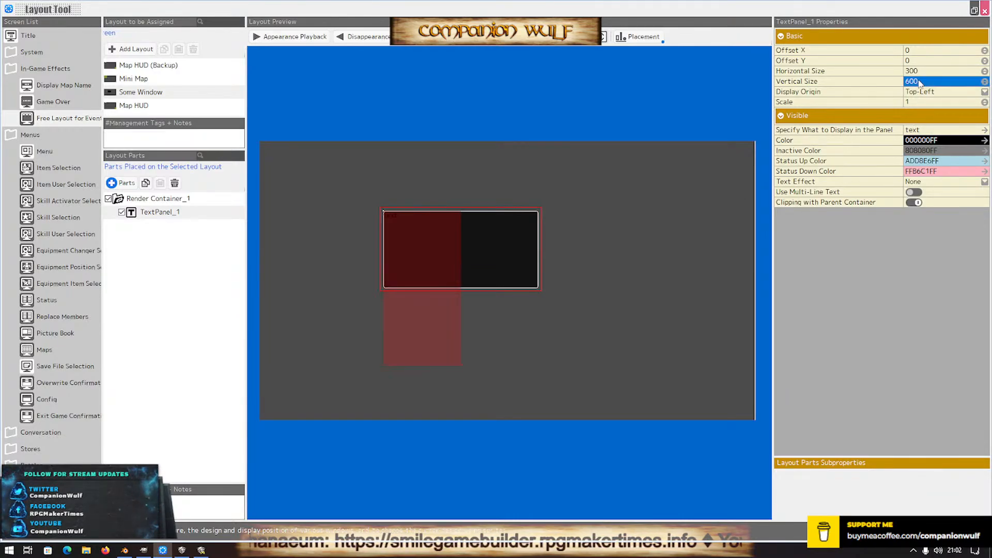
{"action": "left_click", "coordinate": [920, 71]}
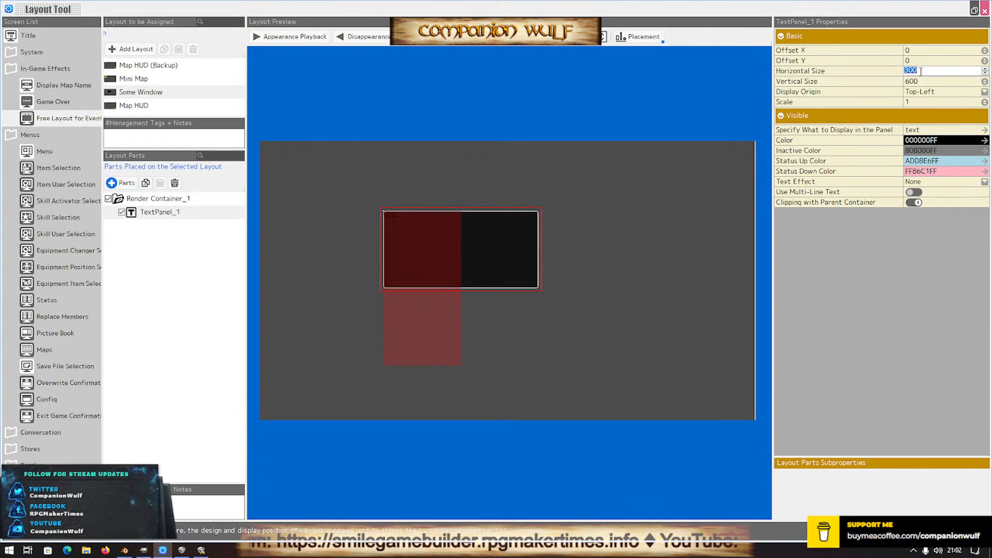
{"action": "type", "text": "3"}
{"action": "key", "text": "Return"}
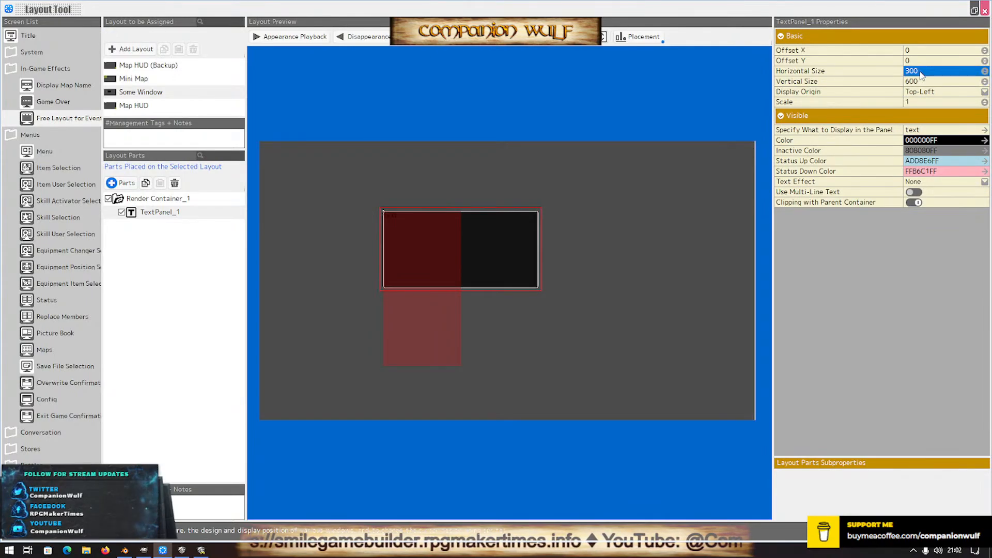
Set the text panel's horizontal size to 600 and vertical size to 300, matching its parent container
{"action": "left_click", "coordinate": [920, 73]}
{"action": "type", "text": "6"}
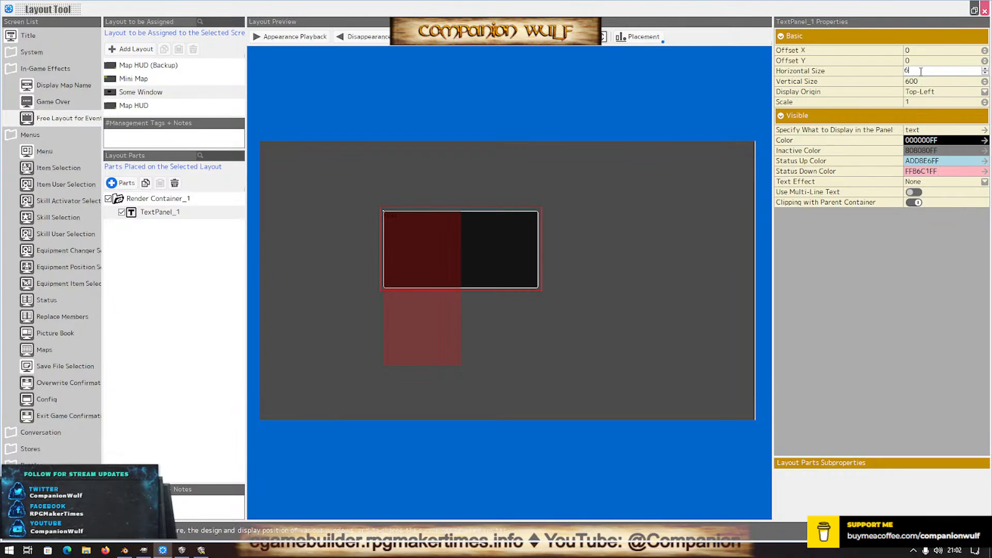
{"action": "key", "text": "Return"}
{"action": "left_click", "coordinate": [916, 81]}
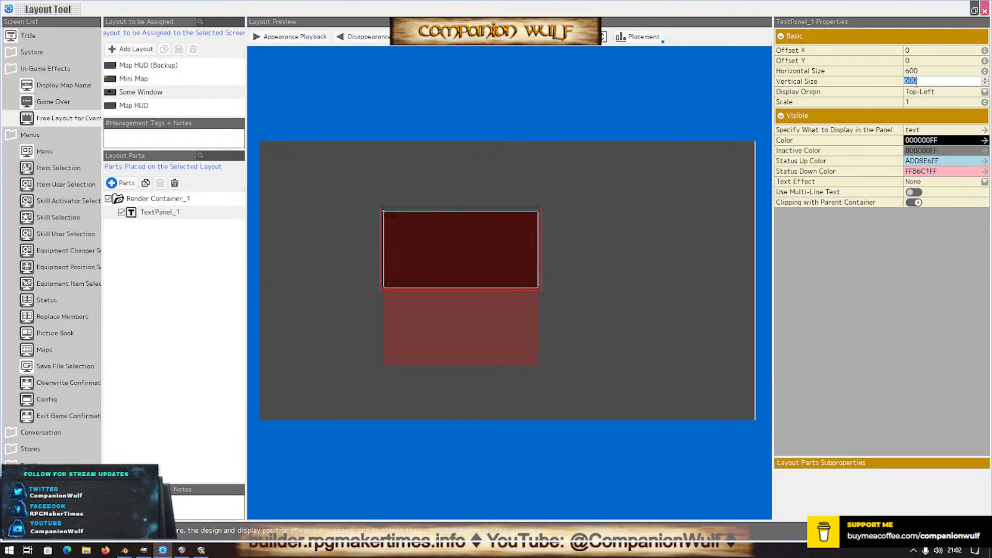
{"action": "type", "text": "300"}
{"action": "key", "text": "Return"}
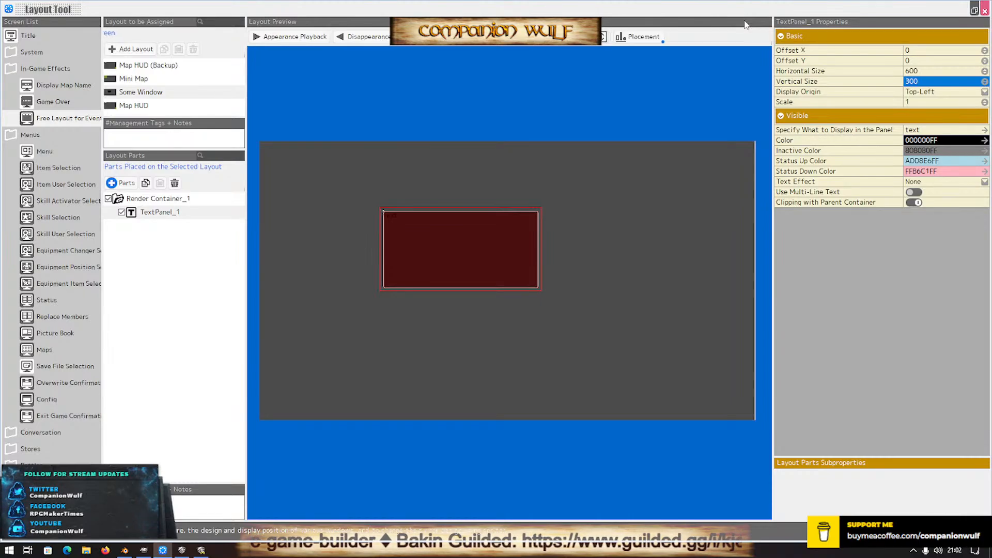
Set the text panel's display content to \$[First Name] \$[Last Name]
{"action": "left_click", "coordinate": [945, 129]}
{"action": "left_click", "coordinate": [944, 129]}
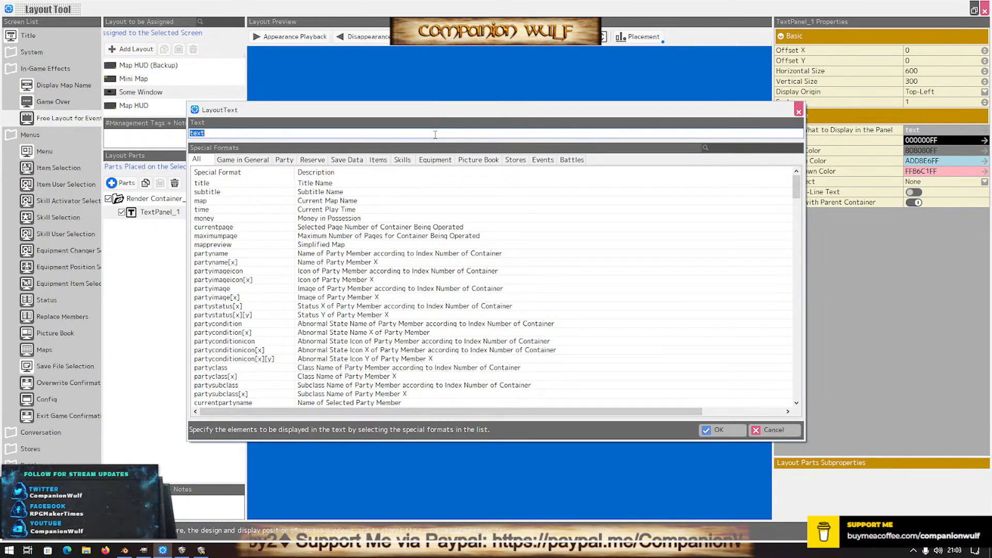
{"action": "left_click", "coordinate": [435, 135]}
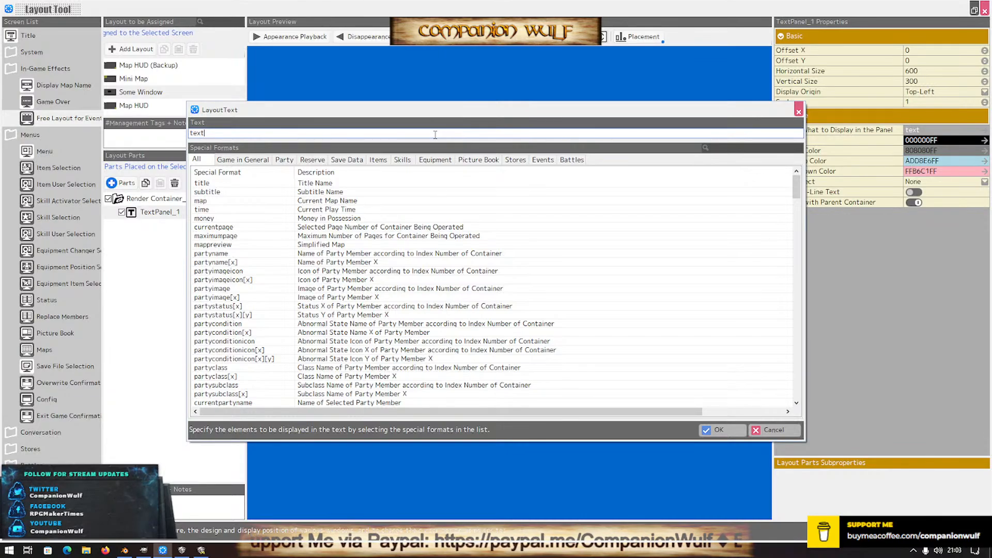
{"action": "key", "text": "ctrl+a"}
{"action": "type", "text": "\\"}
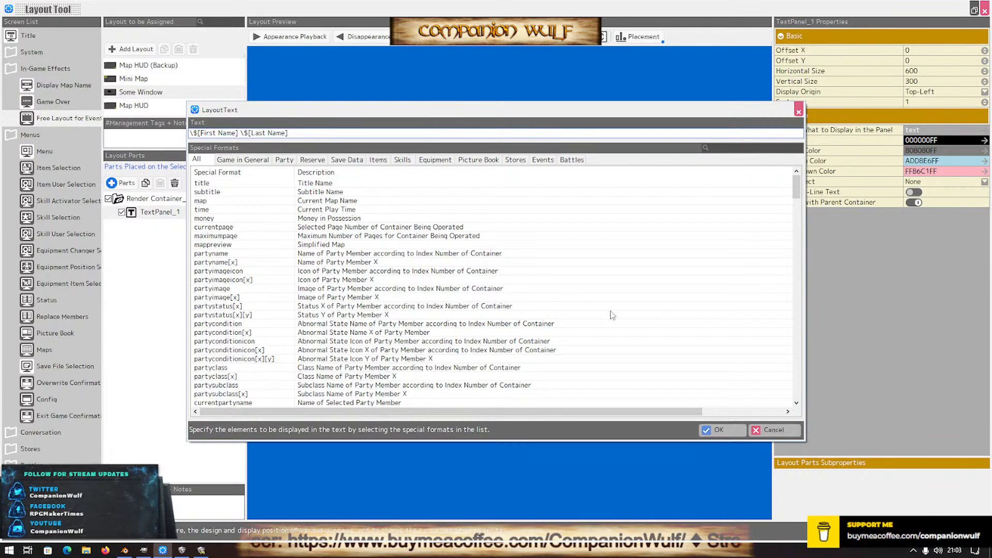
{"action": "left_click", "coordinate": [719, 430]}
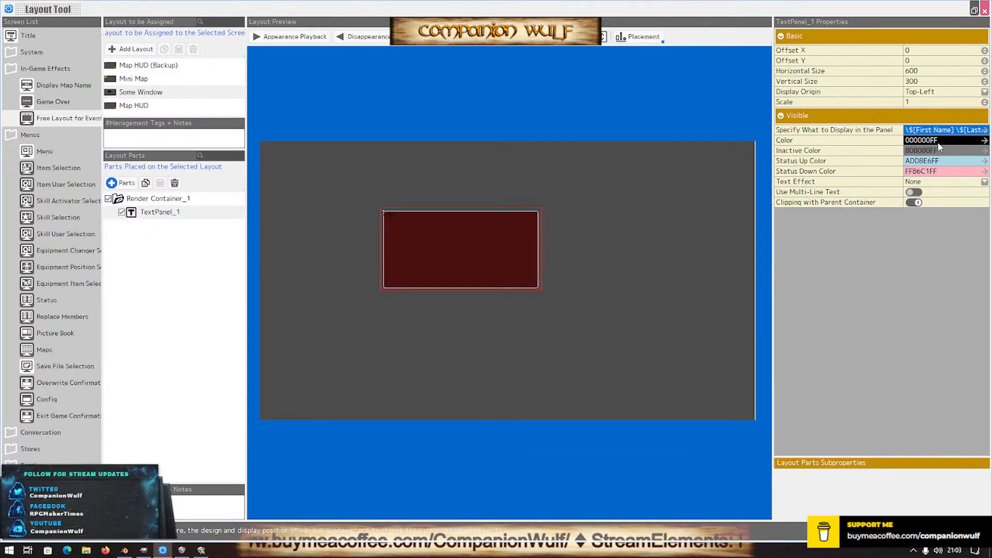
Set the text panel's color to white (FFFFFFFF) and close the Layout Tool
{"action": "left_click", "coordinate": [985, 140]}
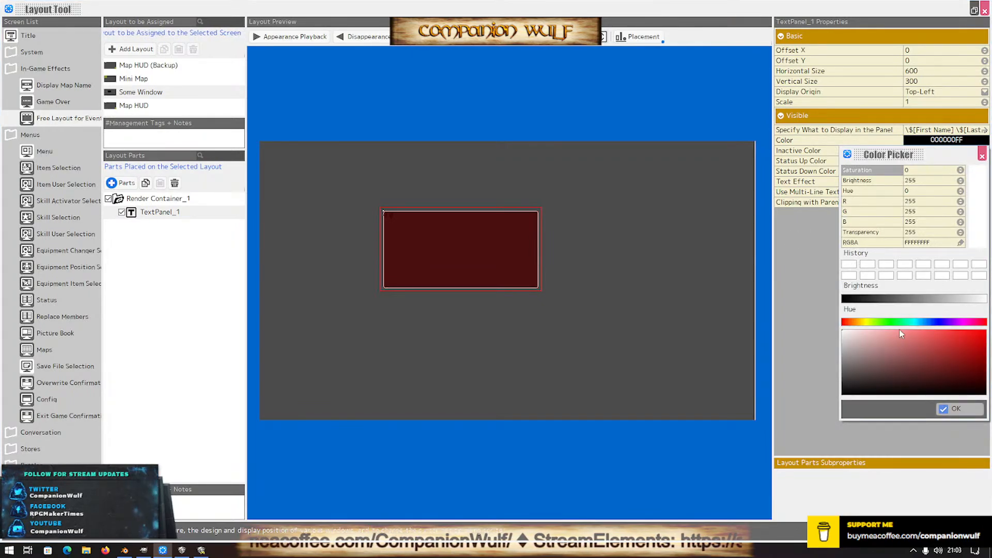
{"action": "left_click", "coordinate": [961, 409]}
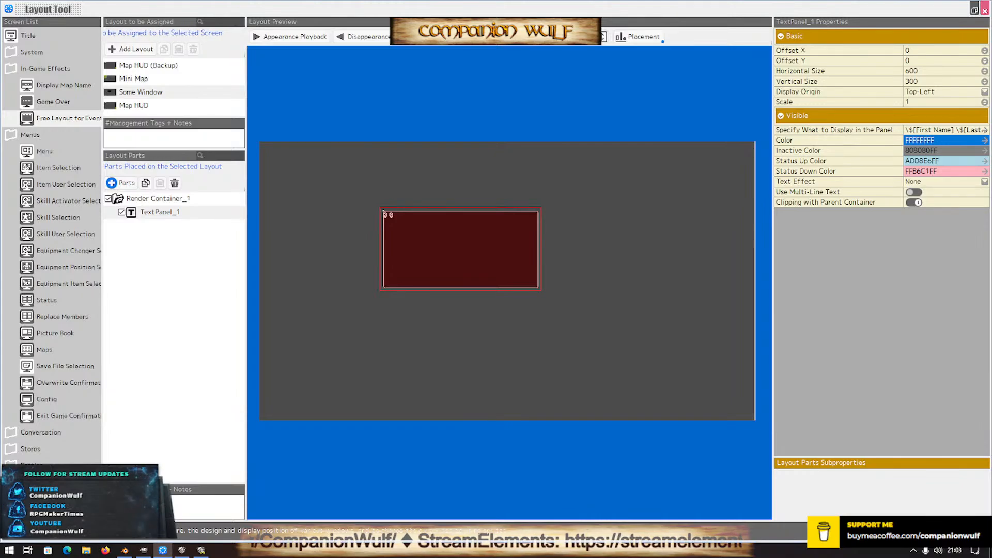
{"action": "left_click", "coordinate": [985, 11]}
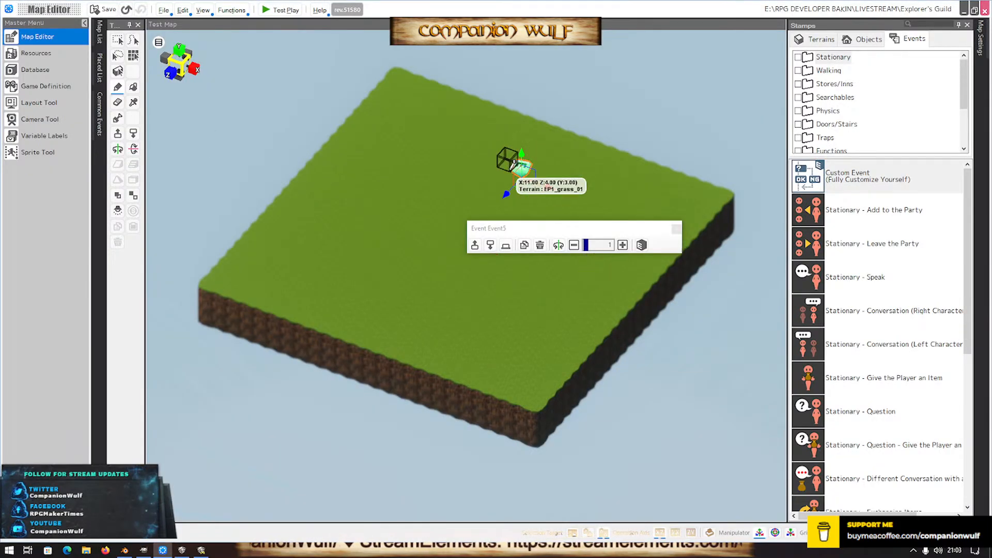
Append a Display Free Layout for Event command showing Some Window after the name inputs in the Test Map event, and save the event
{"action": "double_click", "coordinate": [517, 178]}
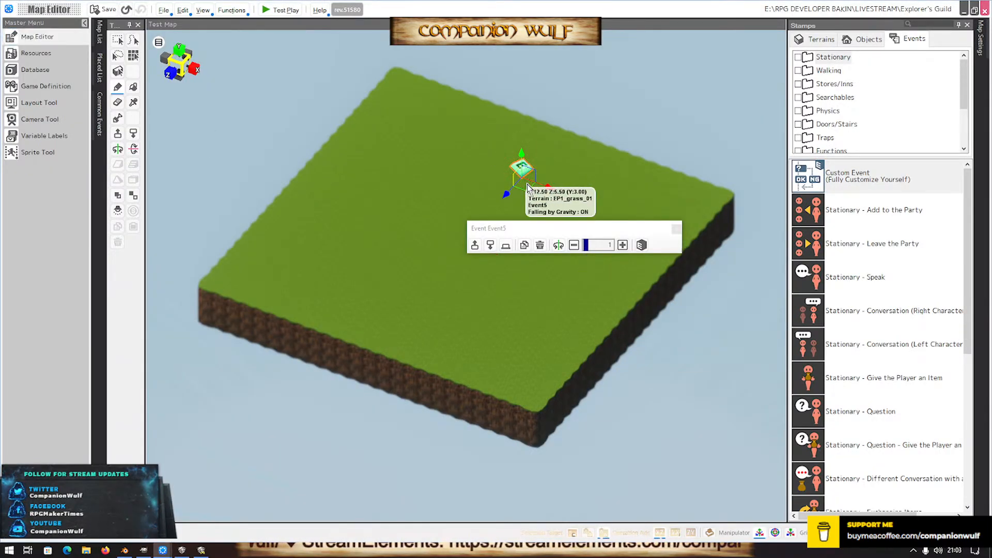
{"action": "double_click", "coordinate": [522, 178]}
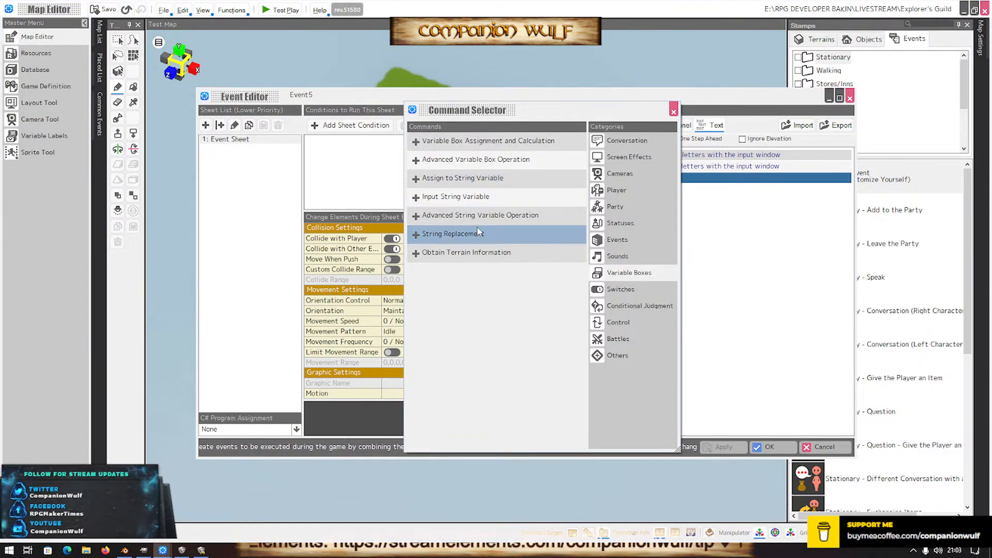
{"action": "left_click", "coordinate": [618, 223]}
{"action": "left_click", "coordinate": [615, 192]}
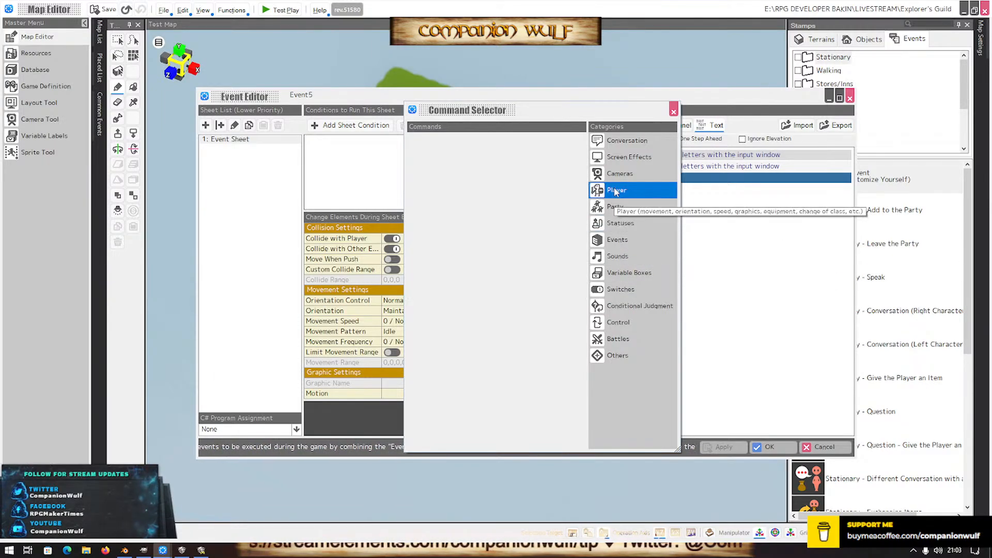
{"action": "left_click", "coordinate": [615, 206]}
{"action": "left_click", "coordinate": [616, 194]}
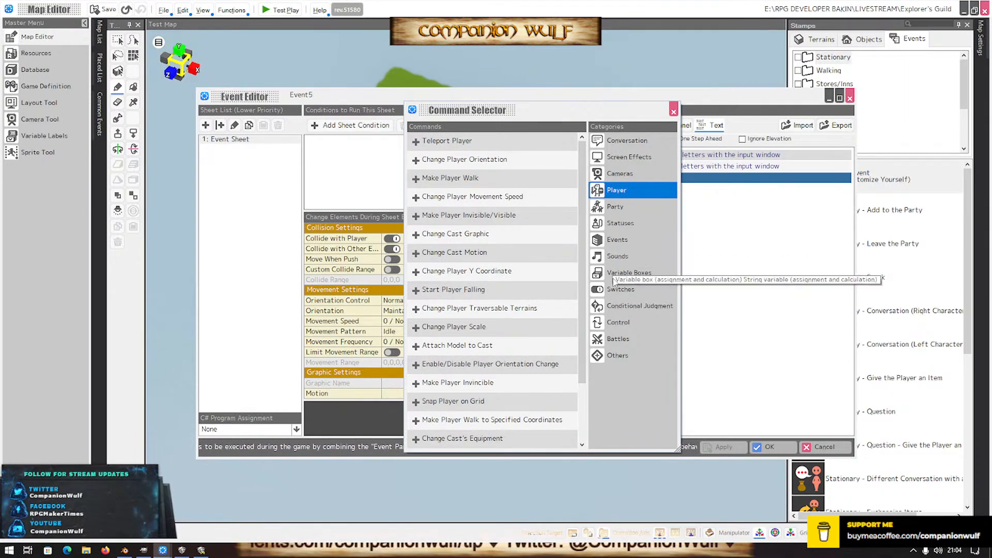
{"action": "left_click", "coordinate": [614, 155]}
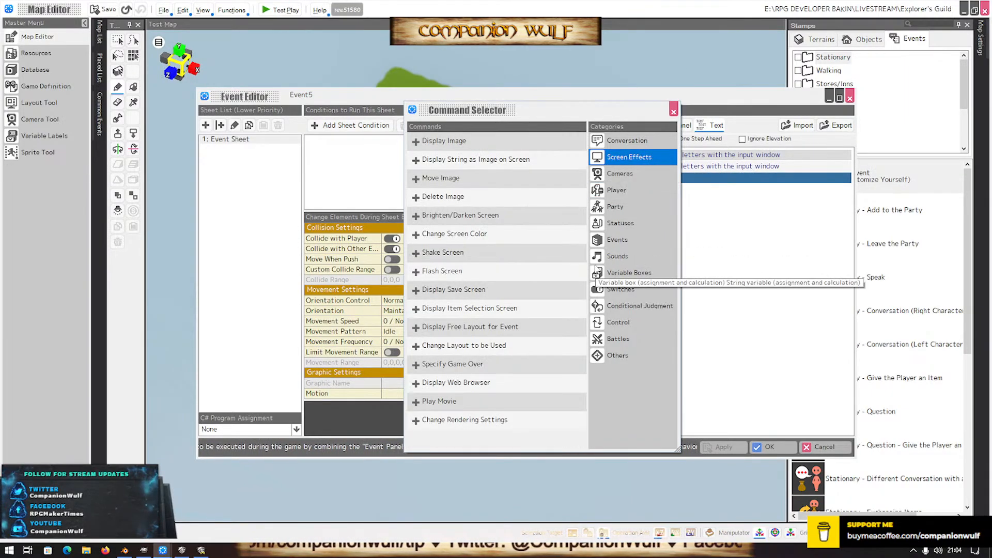
{"action": "double_click", "coordinate": [455, 331]}
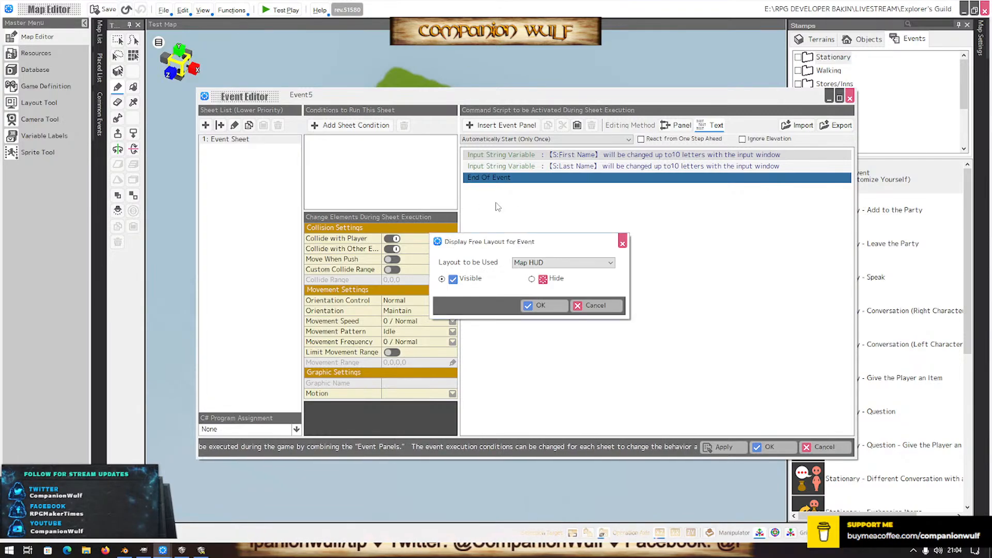
{"action": "left_click", "coordinate": [538, 262]}
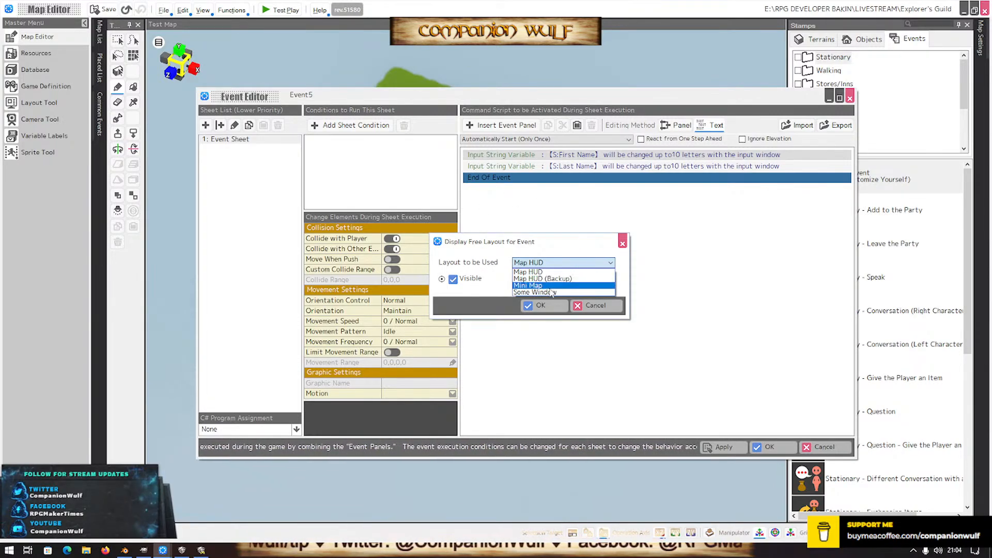
{"action": "left_click", "coordinate": [535, 292]}
{"action": "left_click", "coordinate": [540, 307]}
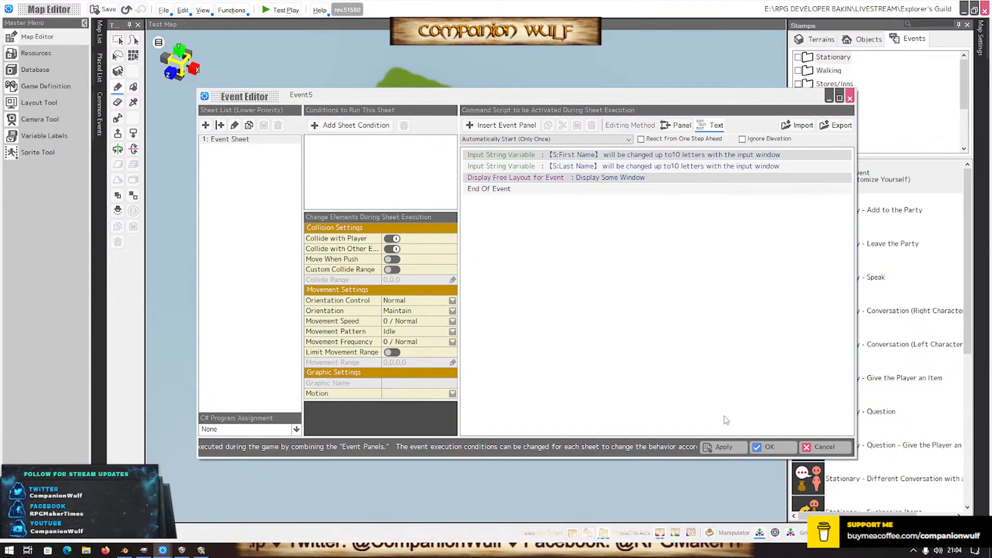
{"action": "left_click", "coordinate": [770, 447]}
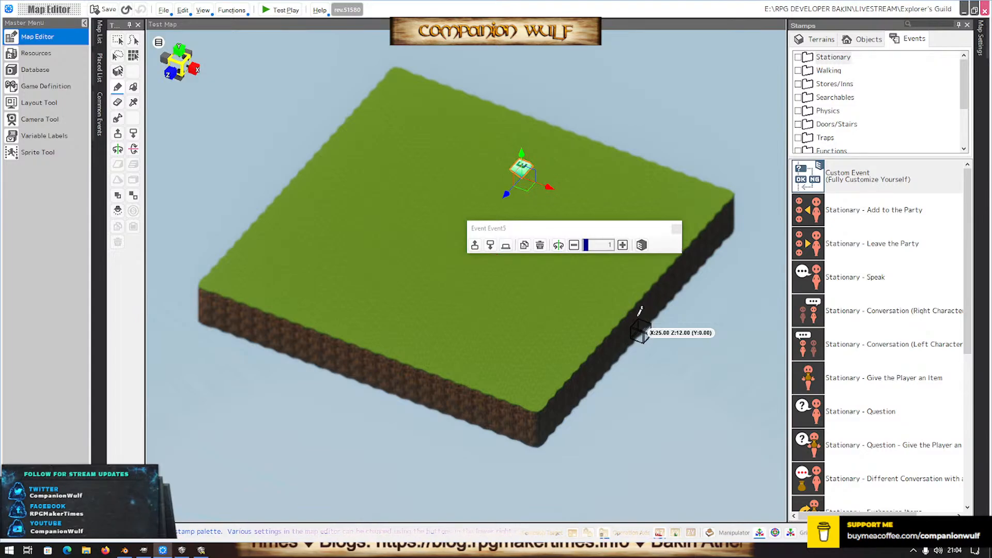
{"action": "right_click_drag", "start_coordinate": [382, 240], "coordinate": [357, 273]}
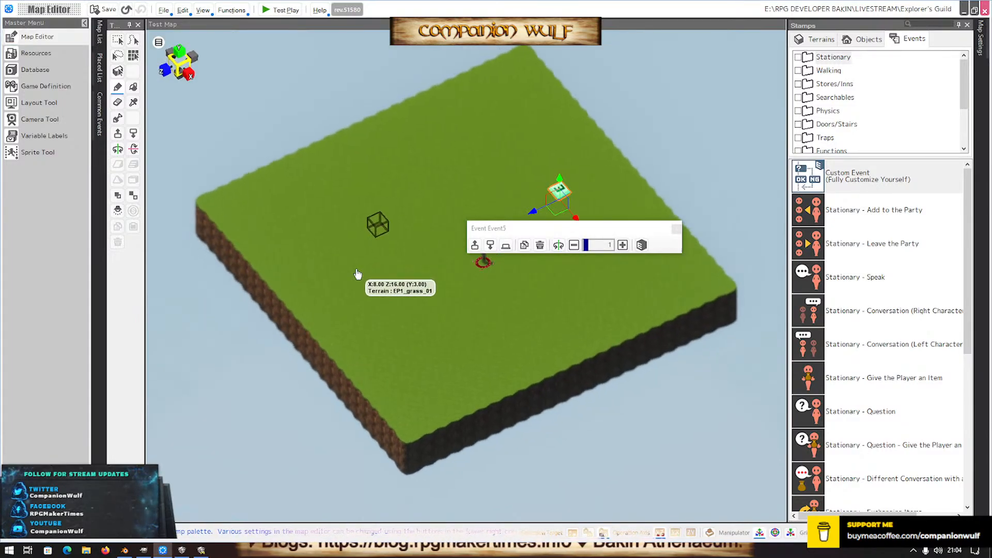
Start a test play and enter the first name's uppercase initial on the in-game letter grid
{"action": "left_click", "coordinate": [278, 11]}
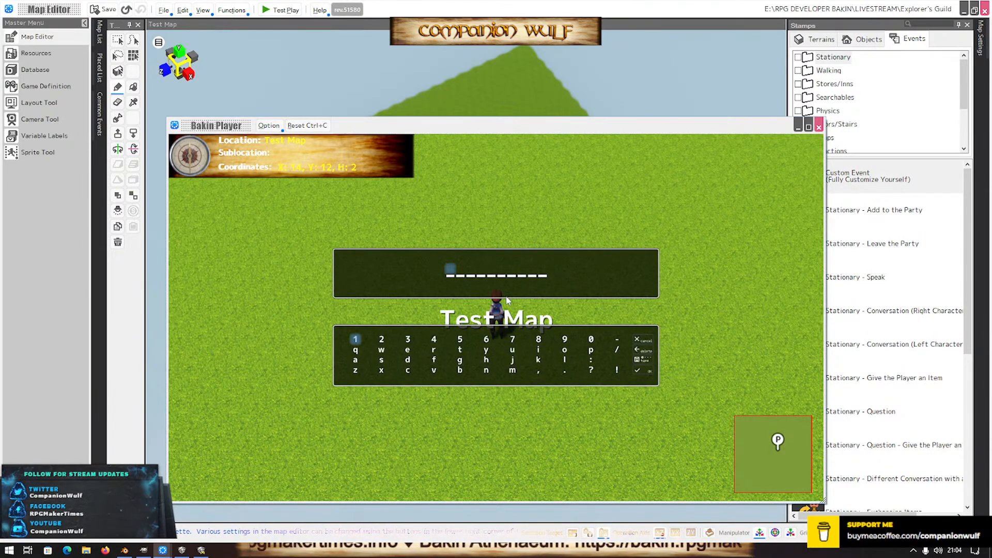
{"action": "key", "text": "Left"}
{"action": "key", "text": "Up"}
{"action": "key", "text": "Up"}
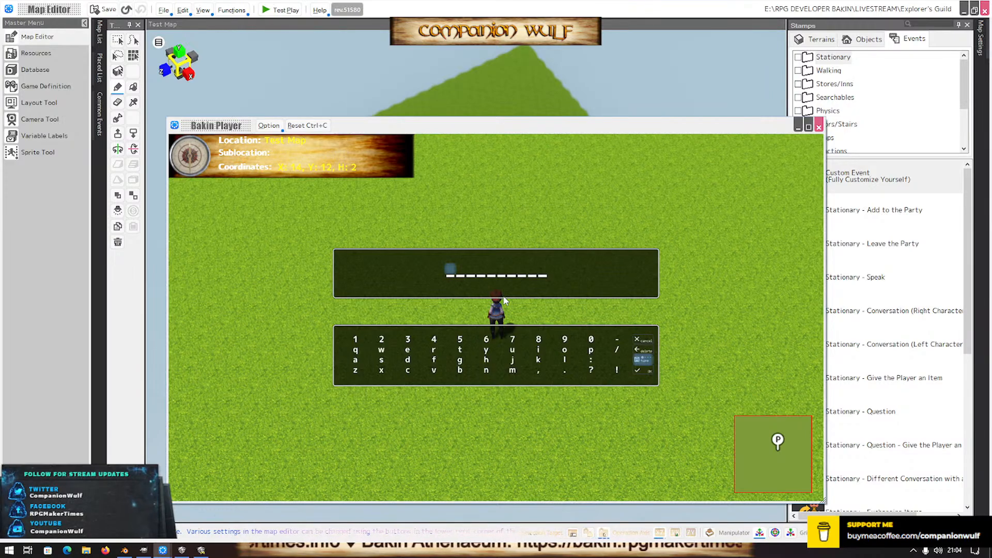
{"action": "key", "text": "Return"}
{"action": "key", "text": "Right"}
{"action": "key", "text": "Up"}
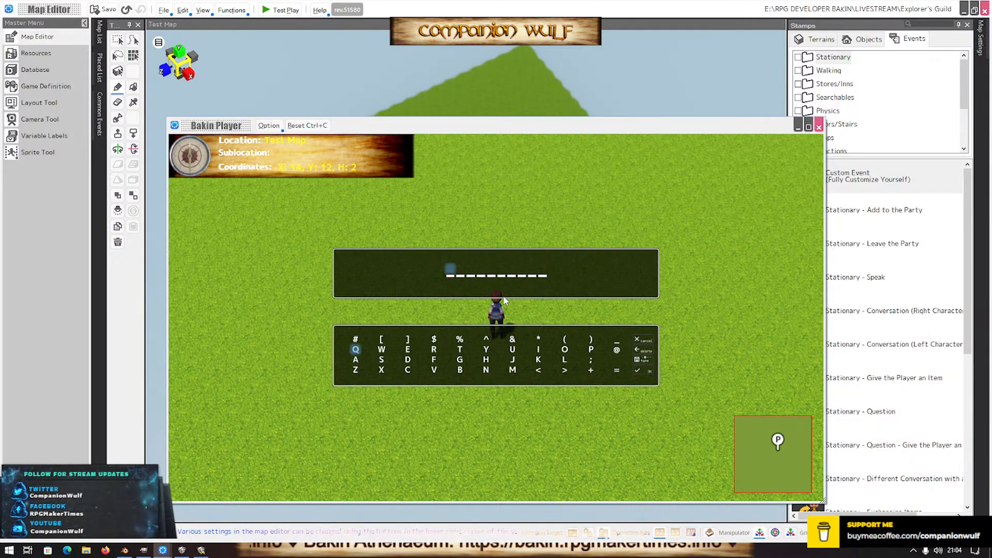
{"action": "key", "text": "Left"}
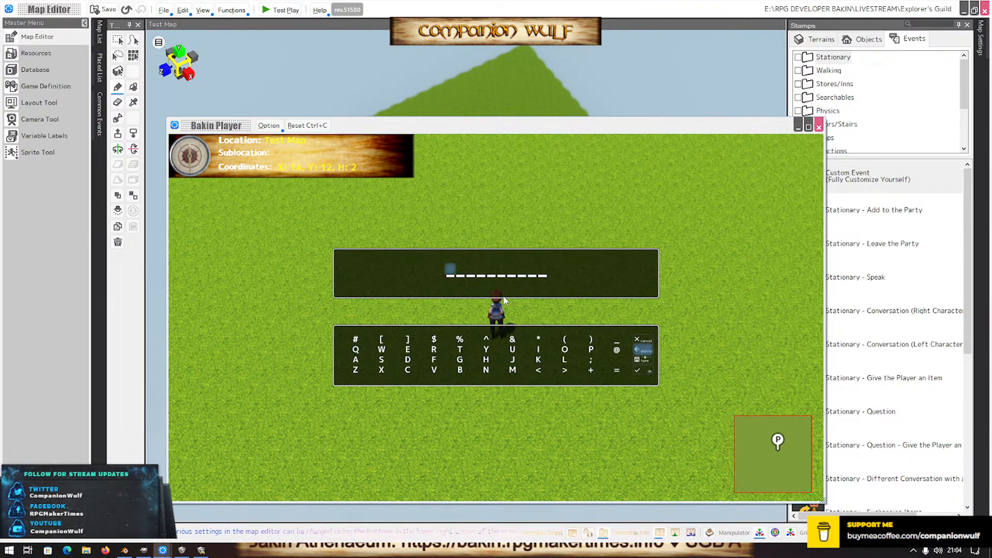
{"action": "key", "text": "Right"}
{"action": "key", "text": "Return"}
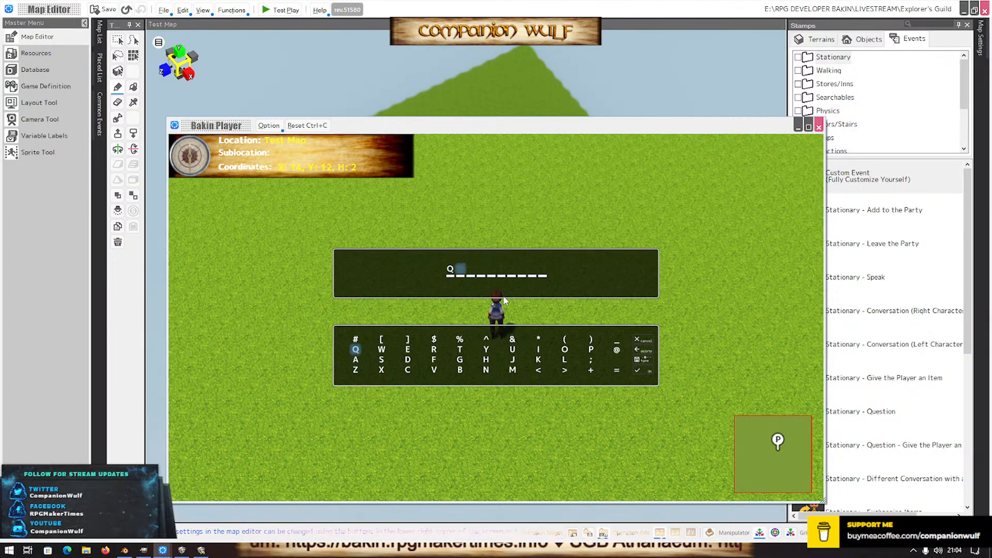
{"action": "key", "text": "Right"}
{"action": "key", "text": "Right"}
{"action": "key", "text": "Right"}
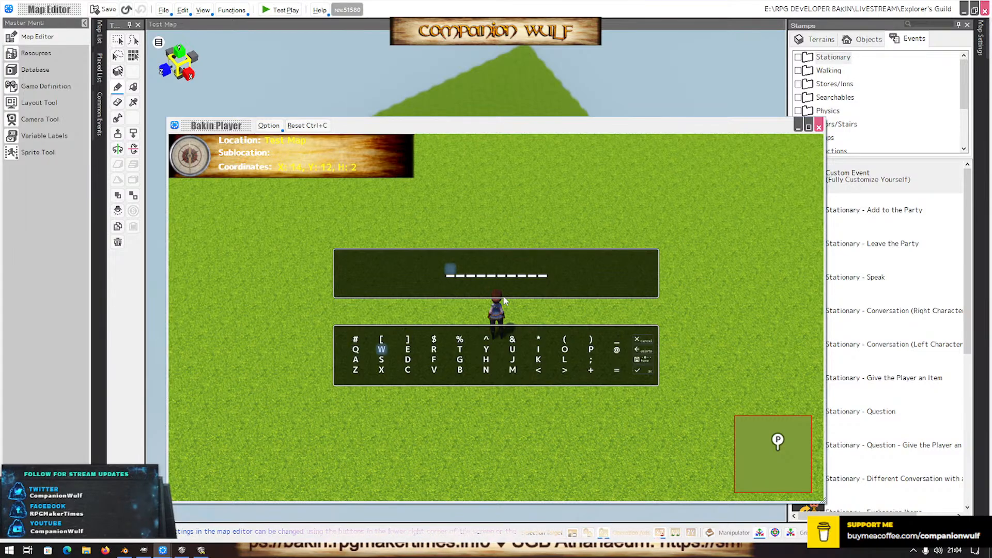
{"action": "key", "text": "Down"}
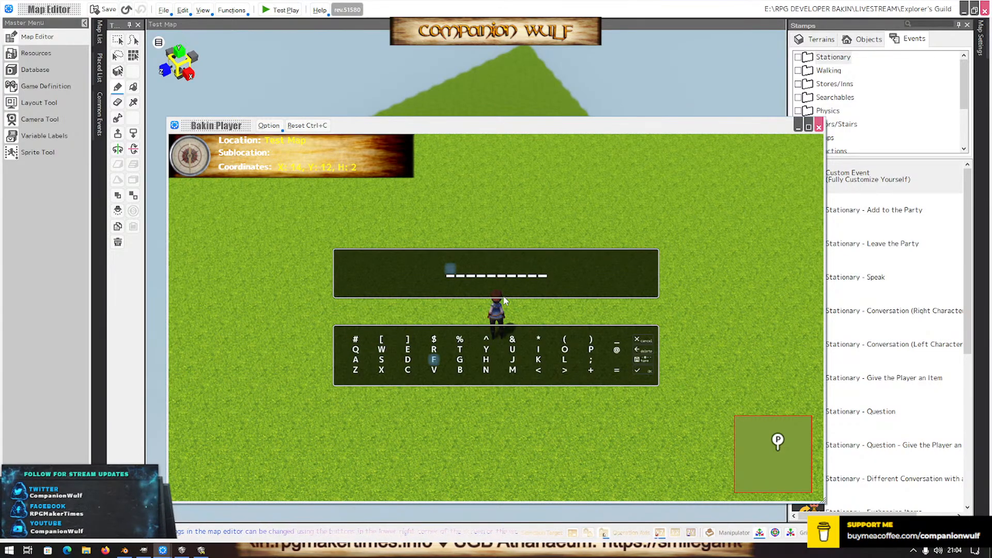
Switch the letter grid to lowercase and enter the second to fourth letters of the first name
{"action": "key", "text": "Left"}
{"action": "key", "text": "Left"}
{"action": "key", "text": "Left"}
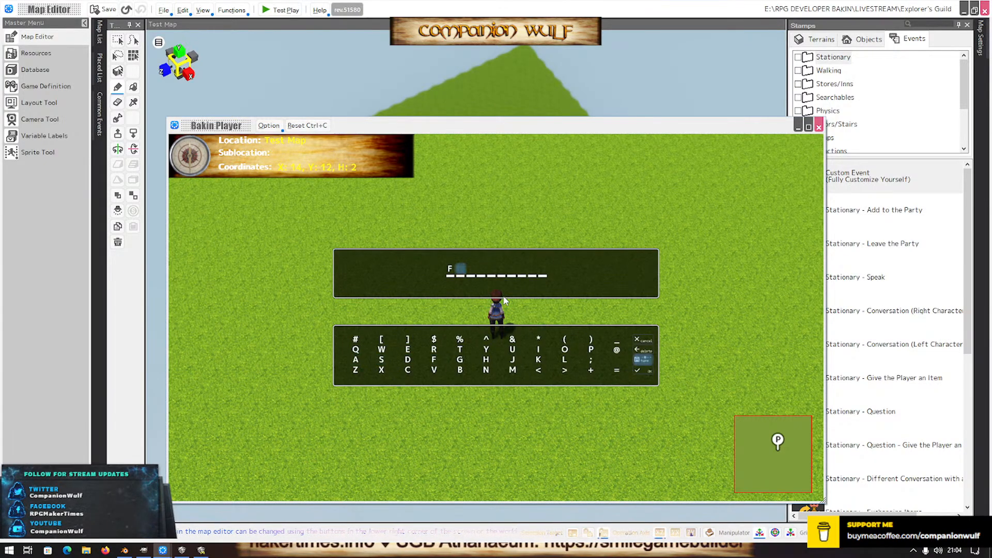
{"action": "key", "text": "Return"}
{"action": "key", "text": "Right"}
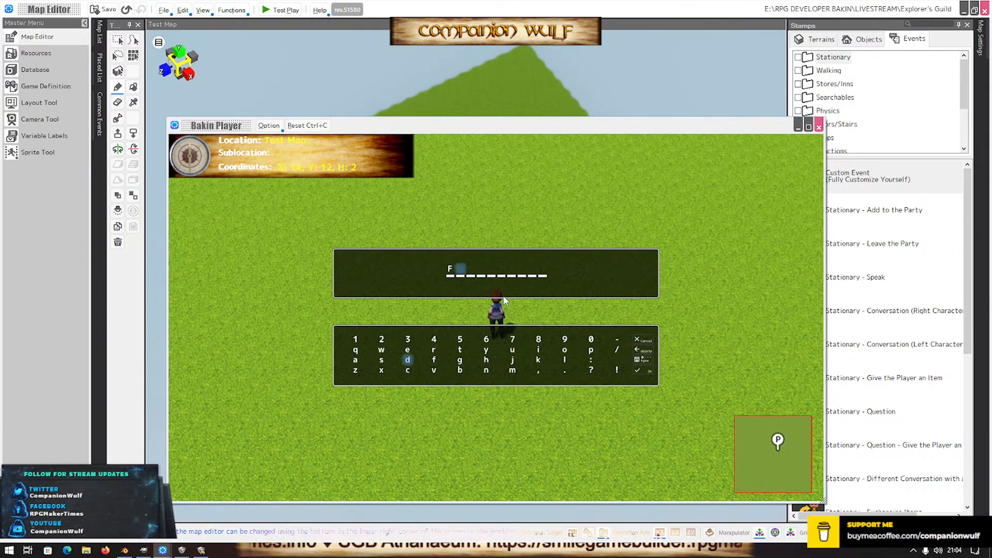
{"action": "key", "text": "Return"}
{"action": "key", "text": "Right"}
{"action": "key", "text": "Right"}
{"action": "key", "text": "Left"}
{"action": "key", "text": "Right"}
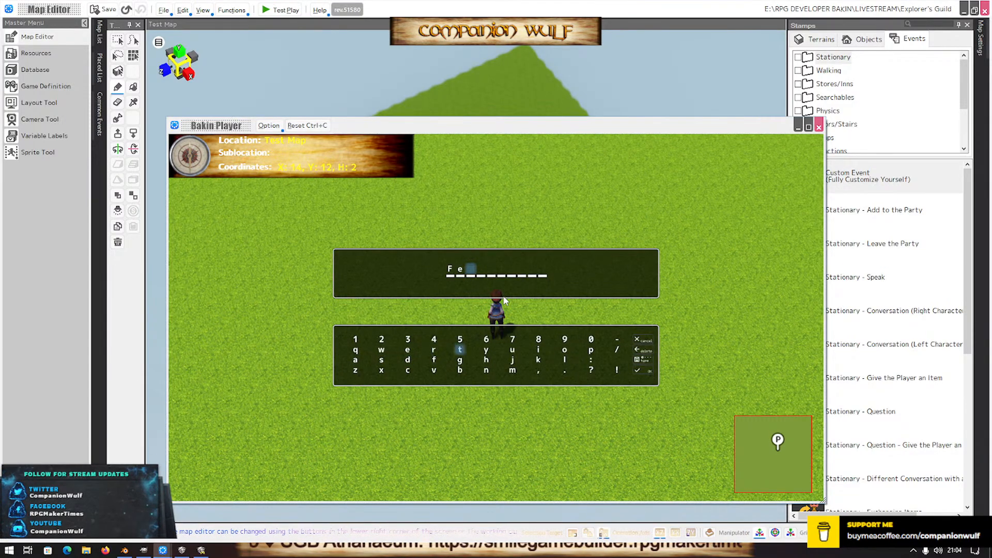
{"action": "key", "text": "Left"}
{"action": "key", "text": "Return"}
{"action": "key", "text": "Left"}
{"action": "key", "text": "Left"}
{"action": "key", "text": "Left"}
{"action": "key", "text": "Left"}
{"action": "key", "text": "Left"}
{"action": "key", "text": "Left"}
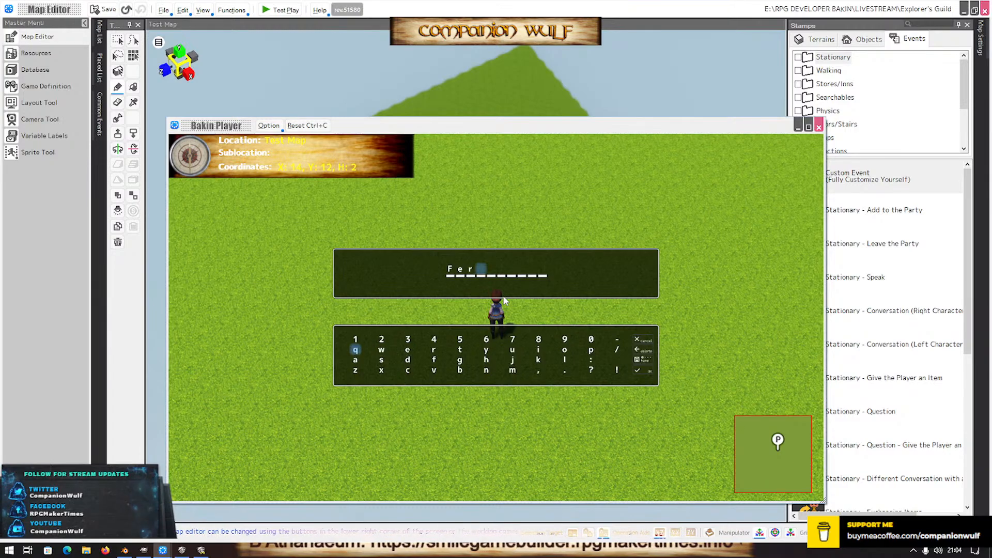
{"action": "key", "text": "Left"}
{"action": "key", "text": "Left"}
{"action": "key", "text": "Left"}
{"action": "key", "text": "Return"}
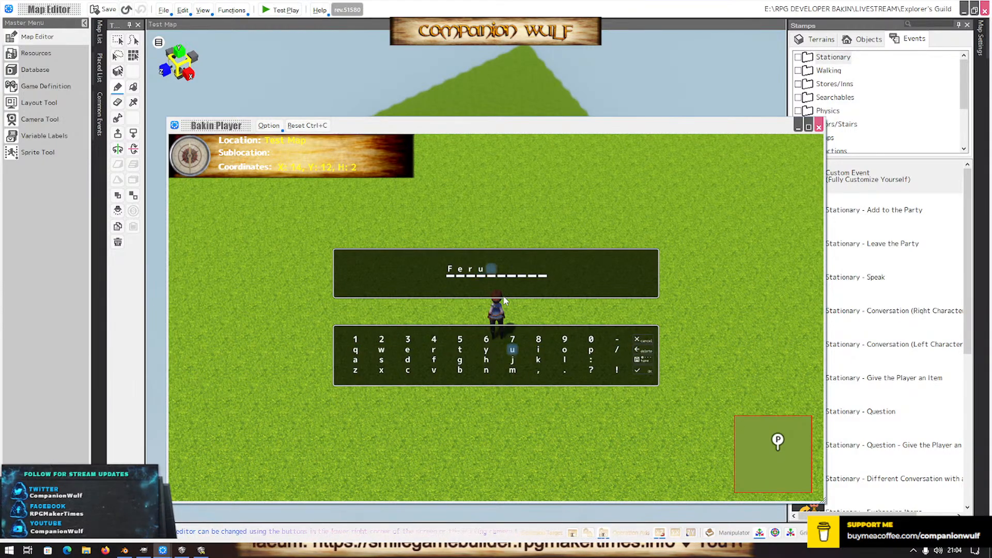
Enter the final letter of the first name and confirm the name
{"action": "key", "text": "Down"}
{"action": "key", "text": "Left"}
{"action": "key", "text": "Left"}
{"action": "key", "text": "Left"}
{"action": "key", "text": "Left"}
{"action": "key", "text": "Left"}
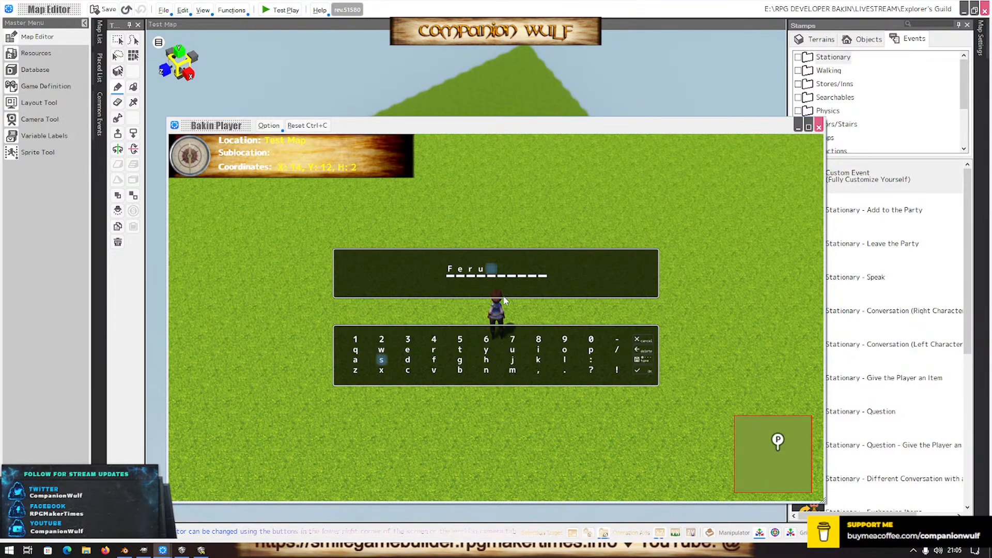
{"action": "key", "text": "Return"}
{"action": "key", "text": "Left"}
{"action": "key", "text": "Left"}
{"action": "key", "text": "Left"}
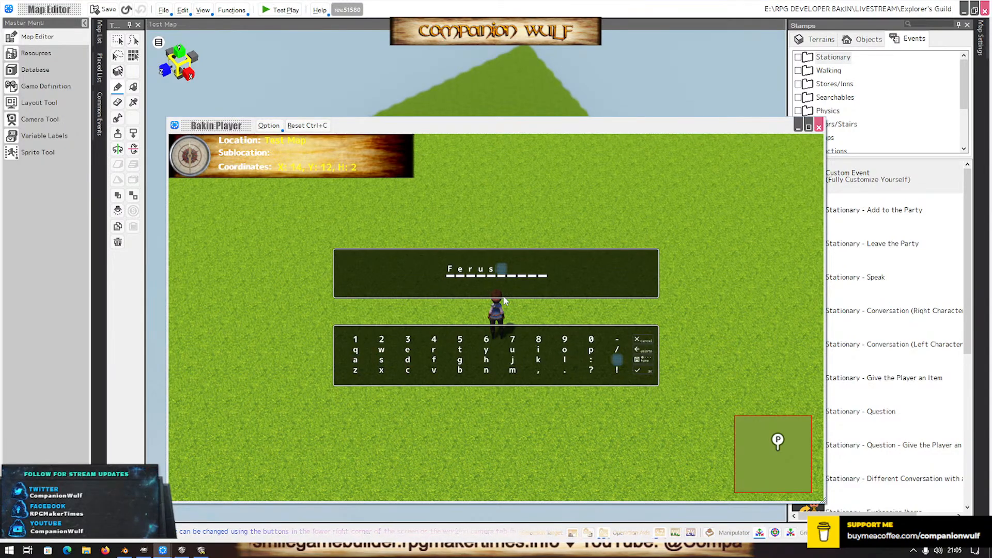
{"action": "key", "text": "Right"}
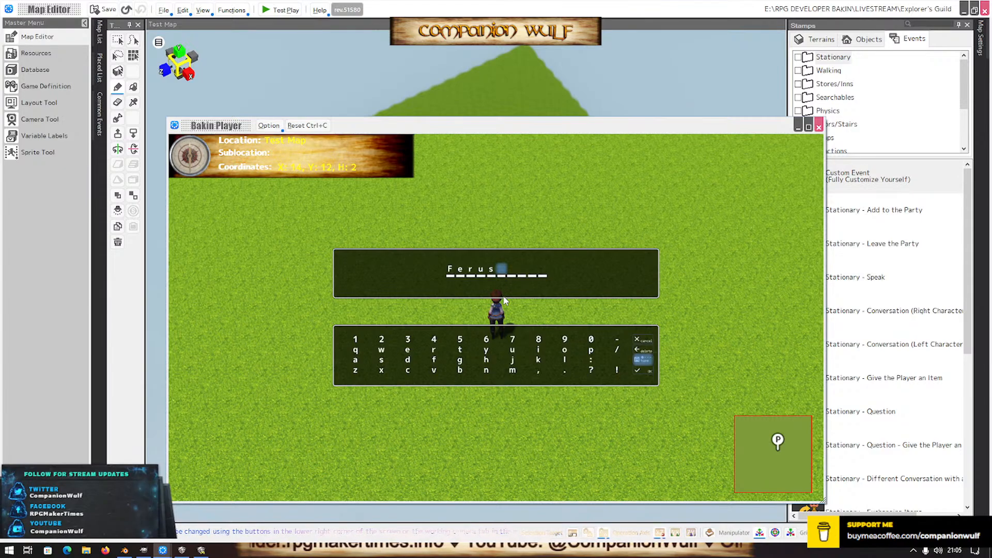
{"action": "key", "text": "Return"}
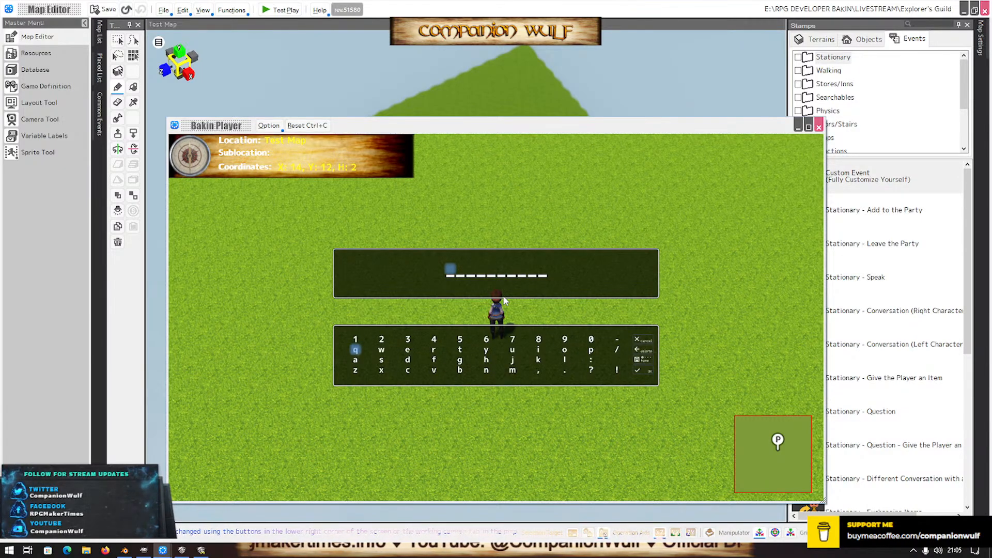
Switch the letter grid to uppercase and enter the last name's initial
{"action": "key", "text": "Left"}
{"action": "key", "text": "Down"}
{"action": "key", "text": "Return"}
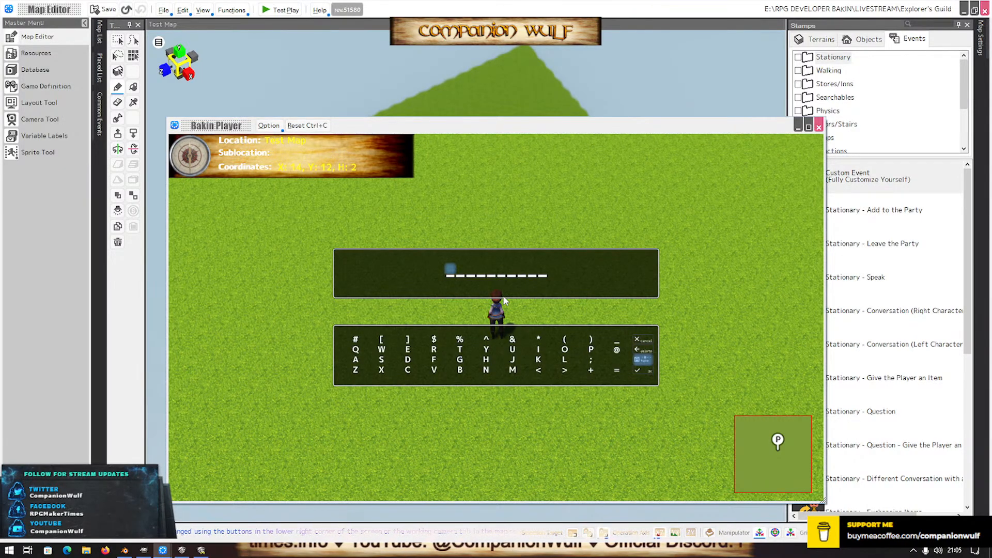
{"action": "key", "text": "Left"}
{"action": "key", "text": "Left"}
{"action": "key", "text": "Left"}
{"action": "key", "text": "Return"}
Switch the letter grid back to lowercase and enter the second and third letters of the last name
{"action": "key", "text": "Right"}
{"action": "key", "text": "Right"}
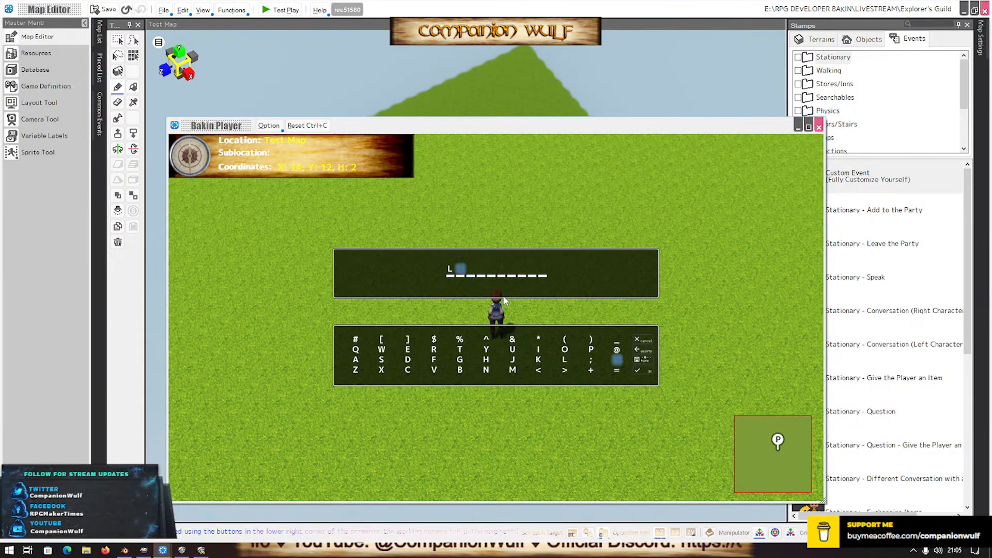
{"action": "key", "text": "Right"}
{"action": "key", "text": "Return"}
{"action": "key", "text": "Right"}
{"action": "key", "text": "Right"}
{"action": "key", "text": "Right"}
{"action": "key", "text": "Right"}
{"action": "key", "text": "Right"}
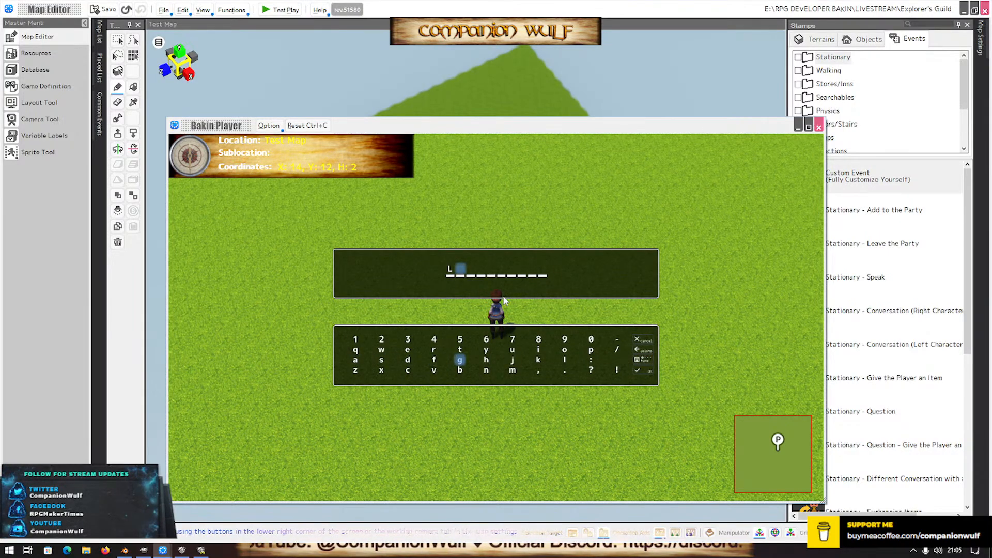
{"action": "key", "text": "Right"}
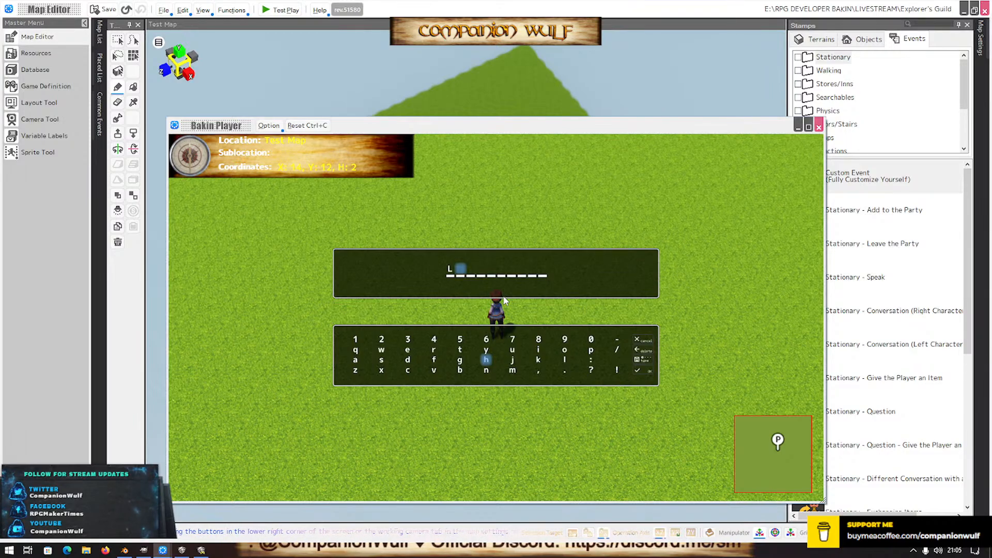
{"action": "key", "text": "Up"}
{"action": "key", "text": "Right"}
{"action": "key", "text": "Return"}
{"action": "key", "text": "Right"}
{"action": "key", "text": "Right"}
{"action": "key", "text": "Right"}
{"action": "key", "text": "Return"}
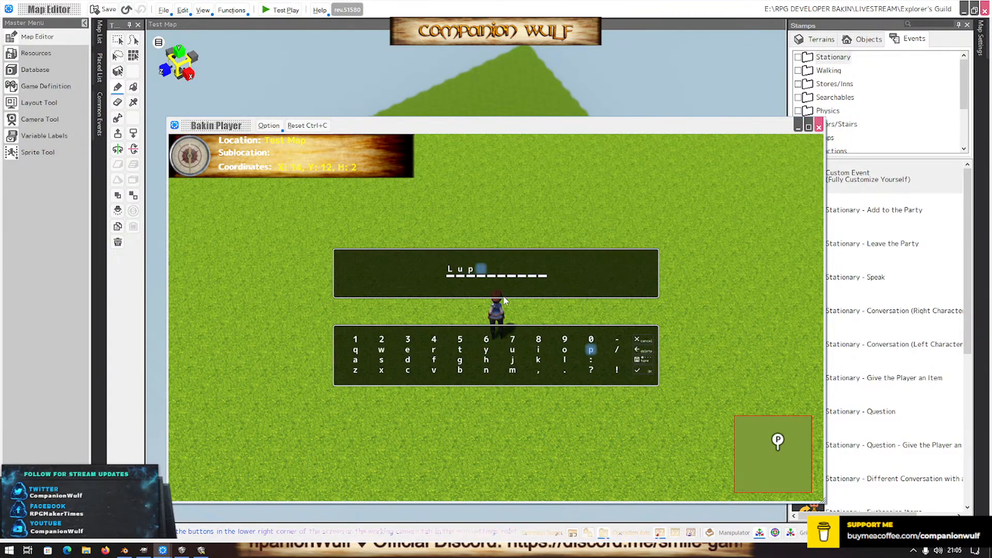
{"action": "key", "text": "Left"}
{"action": "key", "text": "Left"}
{"action": "key", "text": "Left"}
{"action": "key", "text": "Return"}
{"action": "key", "text": "Down"}
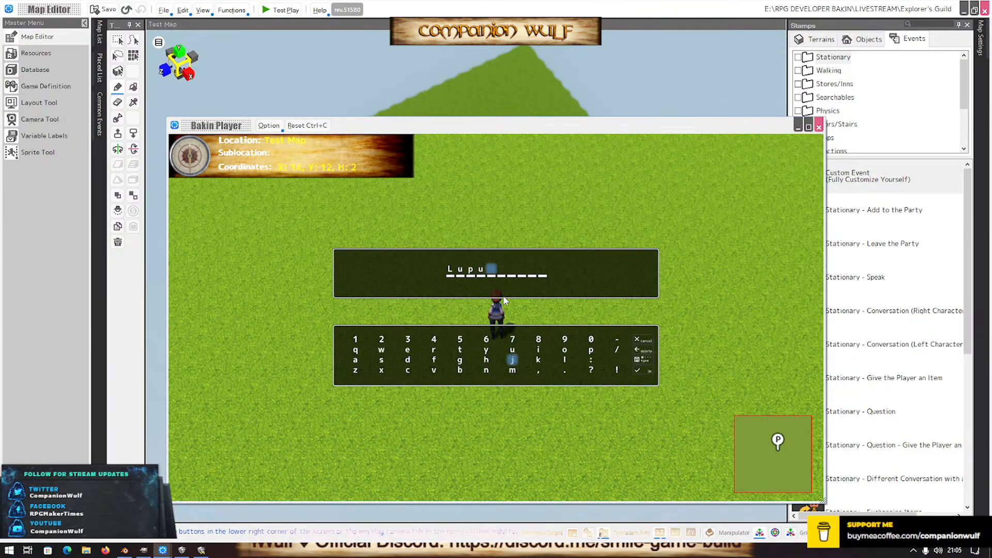
{"action": "key", "text": "Up"}
{"action": "key", "text": "BackSpace"}
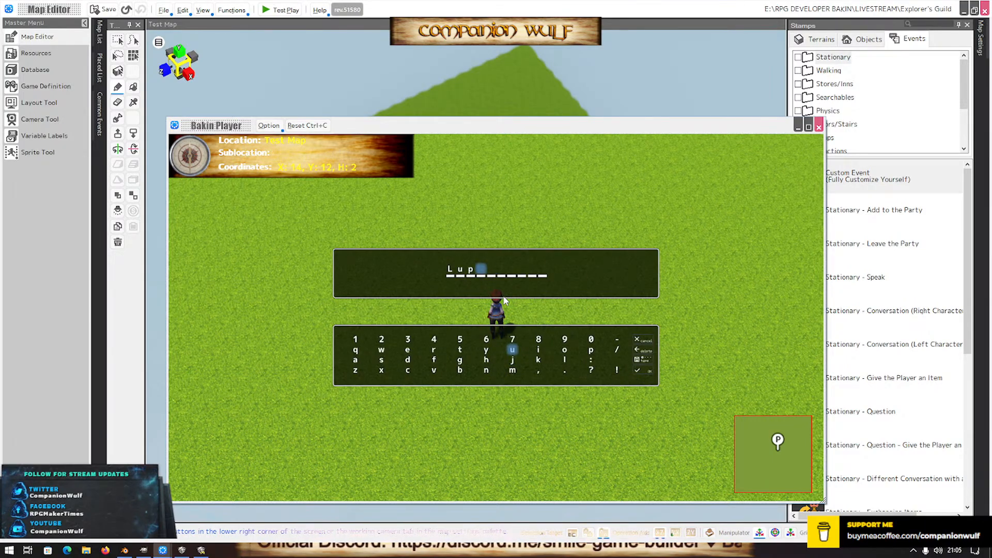
Enter the last two letters of the last name and confirm the name
{"action": "key", "text": "Right"}
{"action": "key", "text": "Return"}
{"action": "key", "text": "Left"}
{"action": "key", "text": "Left"}
{"action": "key", "text": "Left"}
{"action": "key", "text": "Left"}
{"action": "key", "text": "Left"}
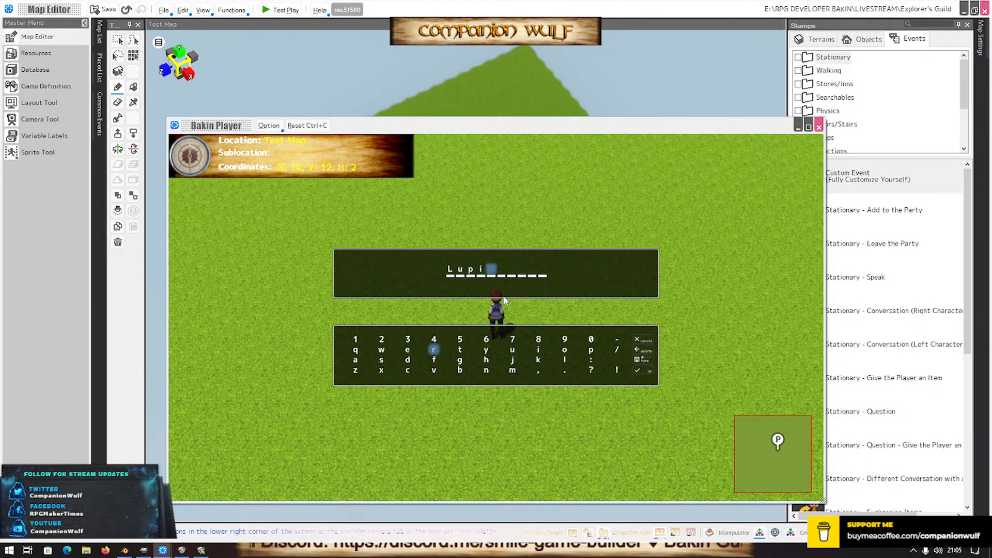
{"action": "key", "text": "Left"}
{"action": "key", "text": "Left"}
{"action": "key", "text": "Down"}
{"action": "key", "text": "Return"}
{"action": "key", "text": "Left"}
{"action": "key", "text": "Left"}
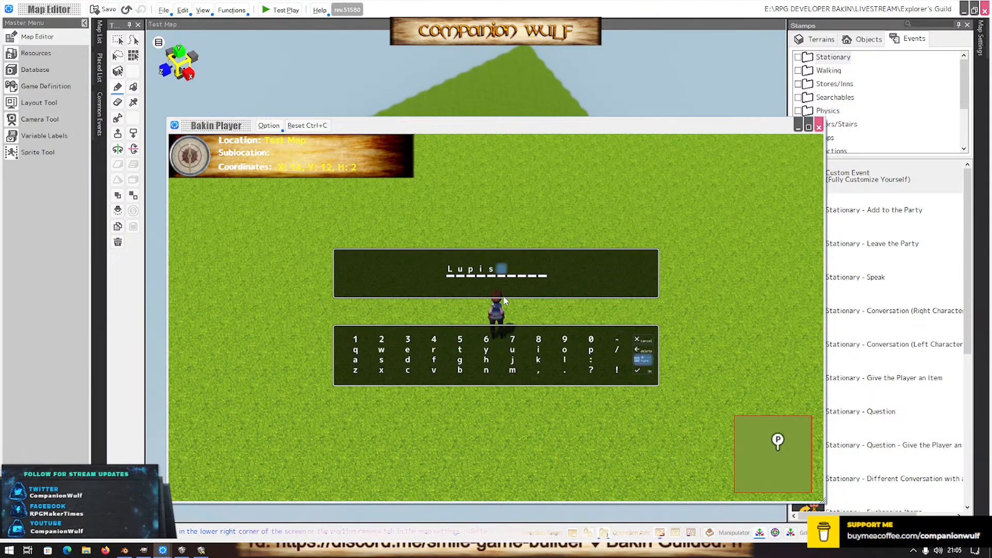
{"action": "key", "text": "Down"}
{"action": "key", "text": "Return"}
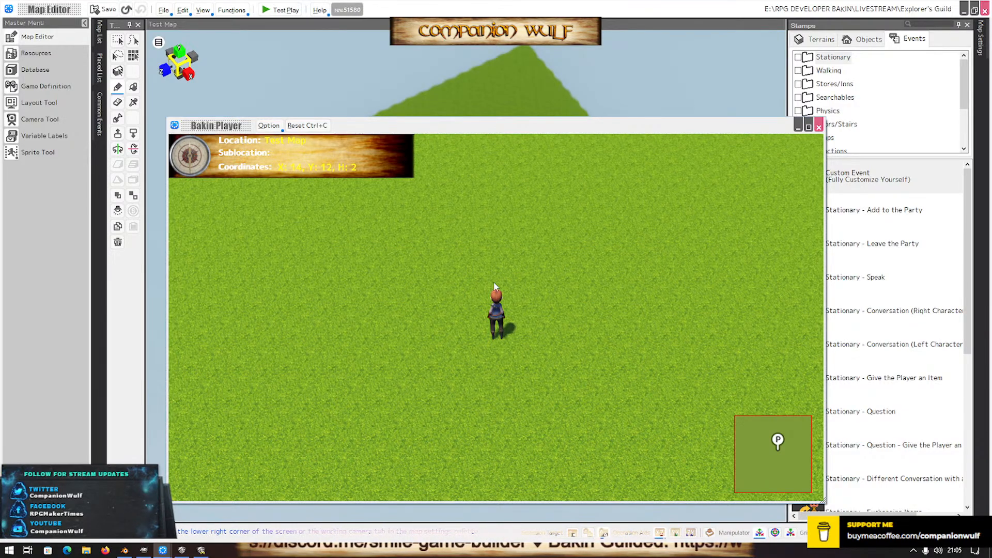
Inspect the Test Map and the main menu in the running game, and end the test play
{"action": "mouse_move", "coordinate": [567, 256]}
{"action": "right_mouse_down"}
{"action": "mouse_move", "coordinate": [542, 266]}
{"action": "mouse_move", "coordinate": [562, 257]}
{"action": "mouse_move", "coordinate": [546, 256]}
{"action": "right_mouse_up"}
{"action": "key", "text": "Escape"}
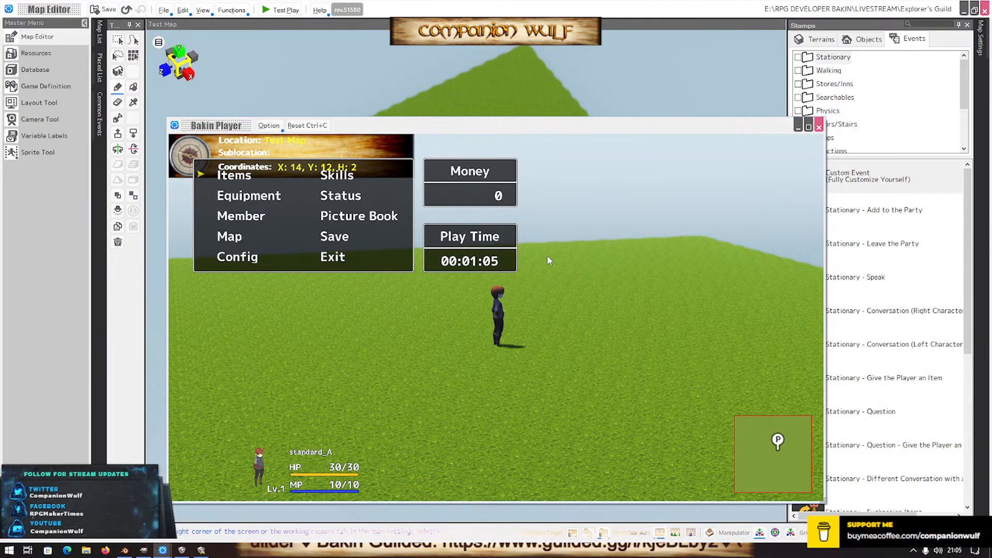
{"action": "key", "text": "Escape"}
{"action": "right_click_drag", "start_coordinate": [548, 256], "coordinate": [675, 206]}
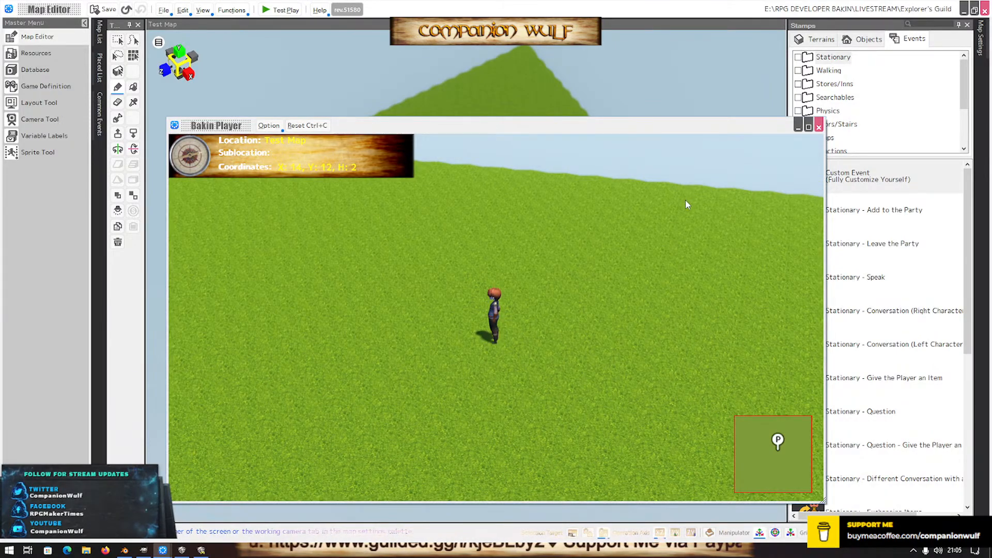
{"action": "left_click", "coordinate": [819, 128]}
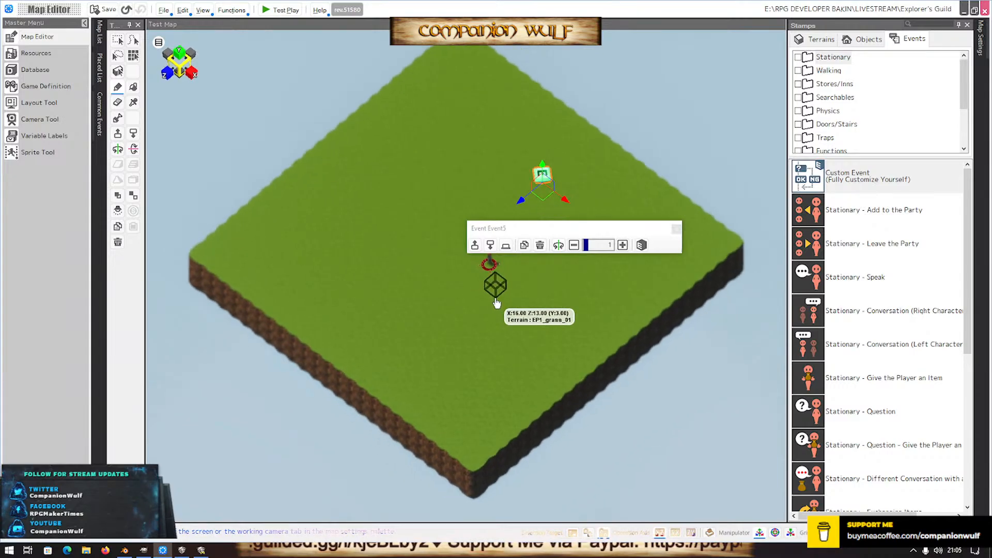
Delete the Display Free Layout for Event command from Event5 on the Test Map and save the event
{"action": "scroll", "coordinate": [496, 303], "scroll_direction": "up", "scroll_amount": 3}
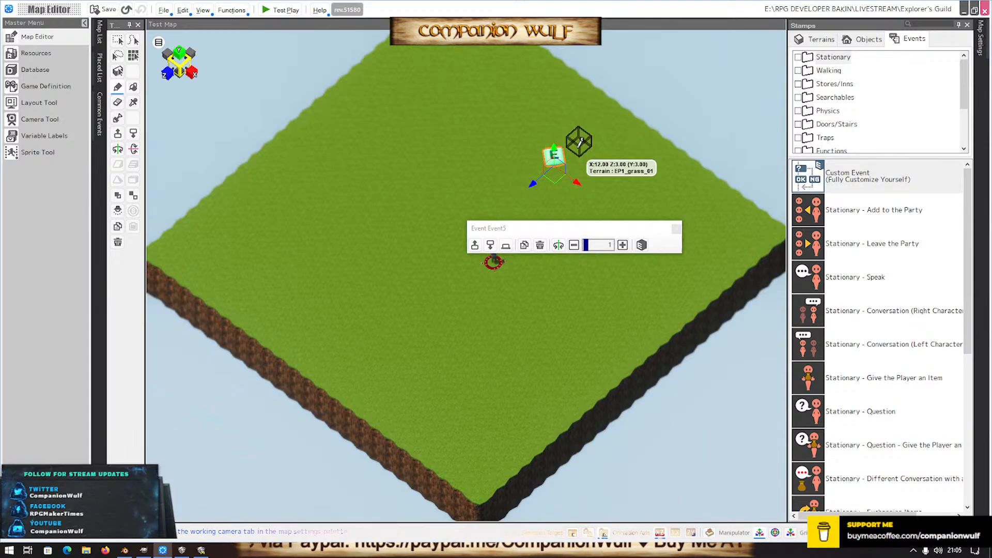
{"action": "double_click", "coordinate": [556, 156]}
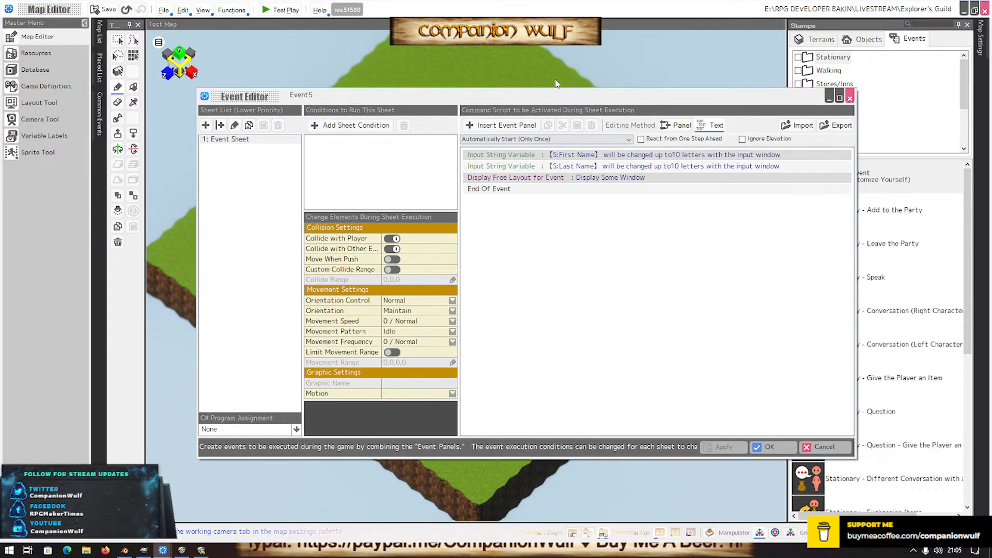
{"action": "left_click", "coordinate": [543, 177]}
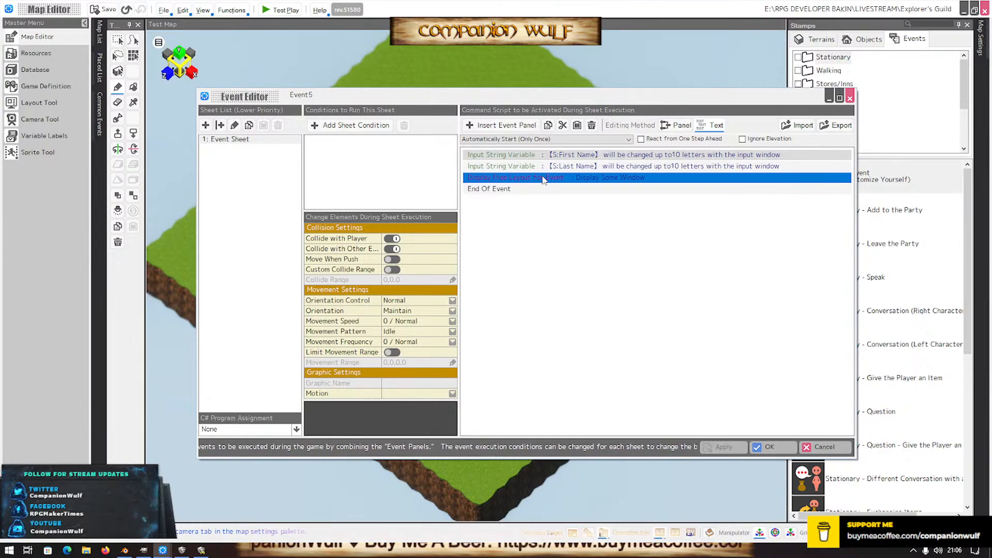
{"action": "left_click", "coordinate": [593, 126]}
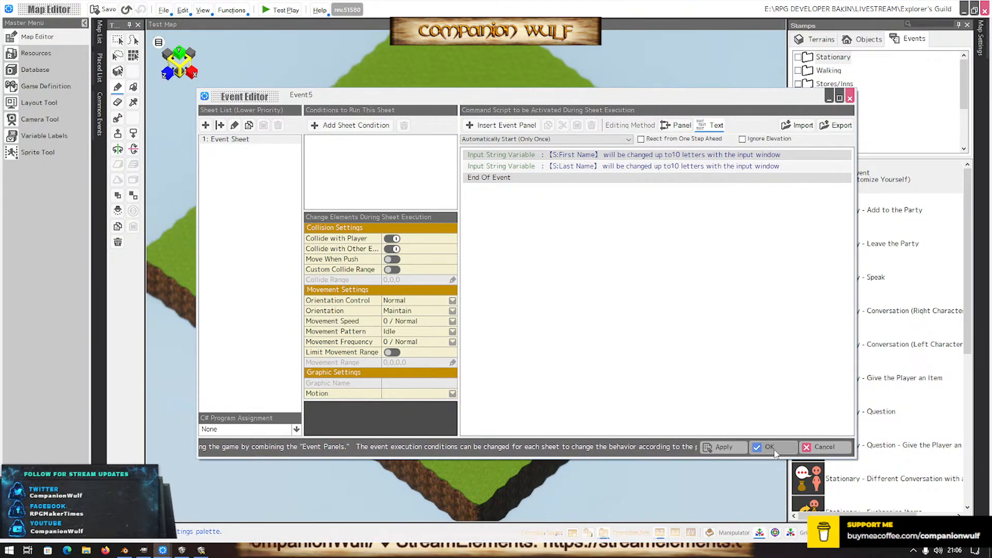
{"action": "left_click", "coordinate": [767, 447]}
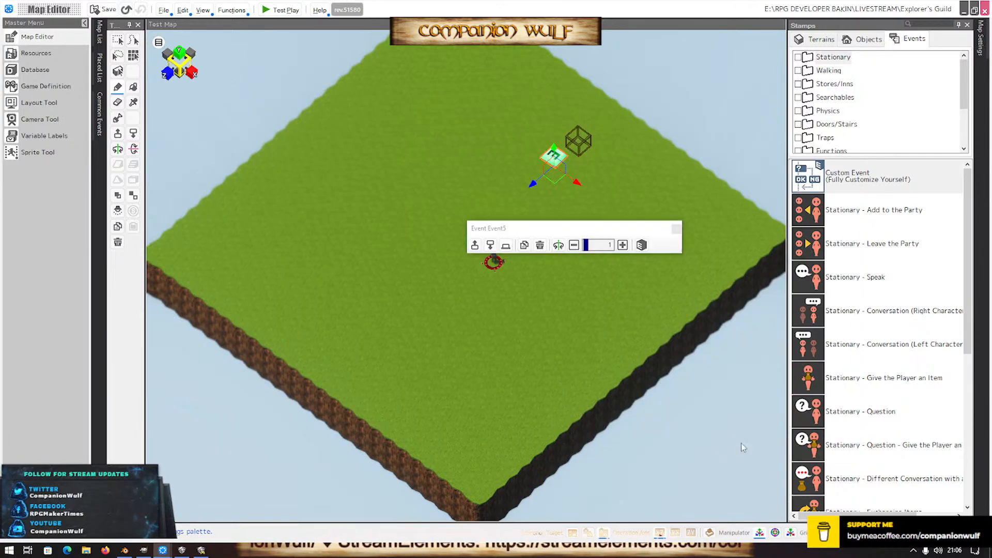
Inspect the MainMenu layout and its parts in the Layout Tool, and exit without saving changes
{"action": "left_click", "coordinate": [39, 103]}
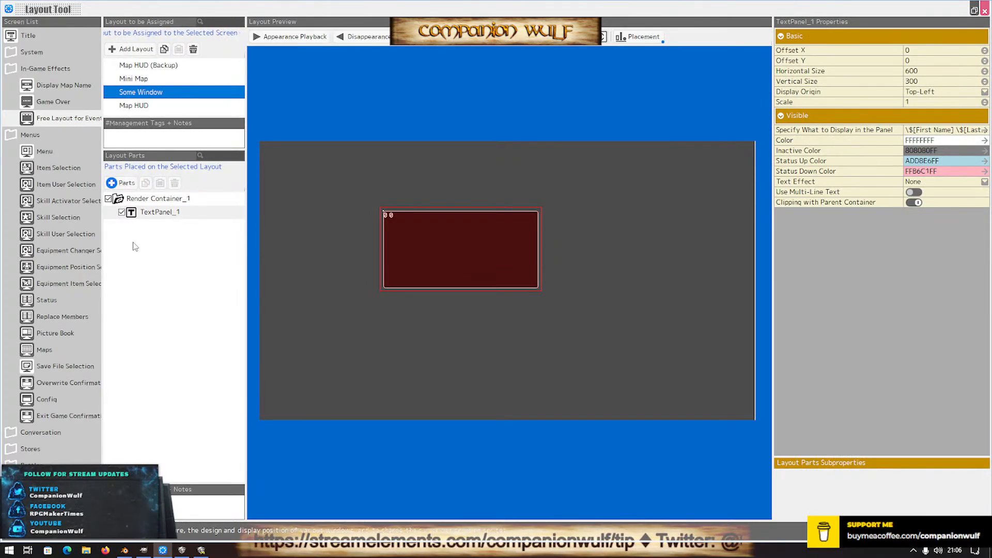
{"action": "left_click", "coordinate": [44, 153]}
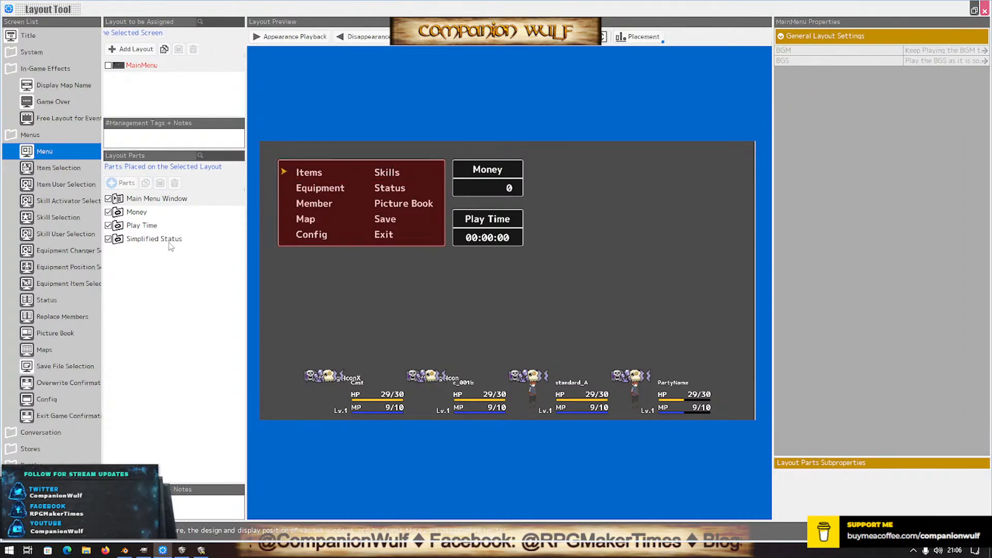
{"action": "left_click", "coordinate": [957, 531]}
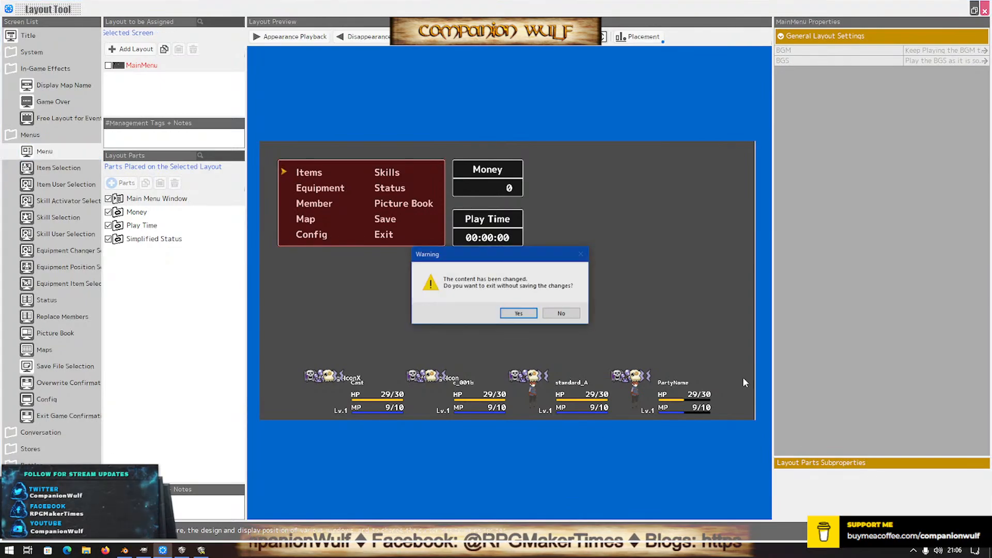
{"action": "left_click", "coordinate": [518, 313]}
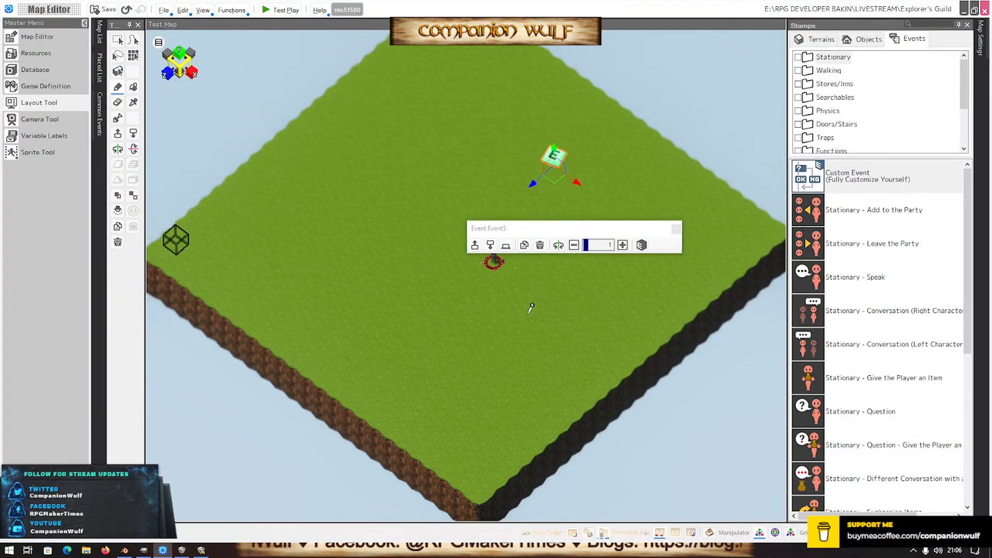
Examine the layouts offered by the Change Layout to be Used command in Event5, and close the event without adding a command
{"action": "right_click", "coordinate": [560, 174]}
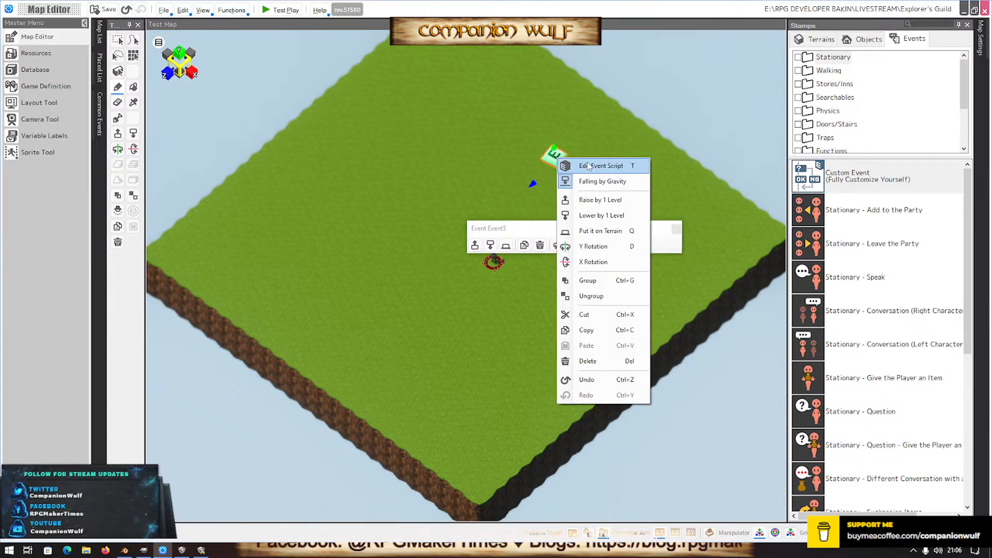
{"action": "left_click", "coordinate": [602, 168]}
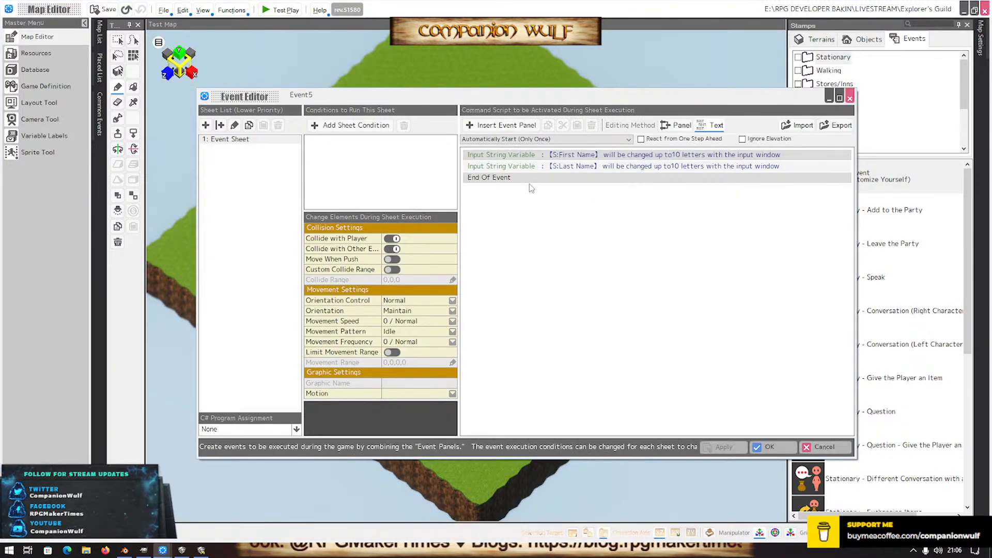
{"action": "double_click", "coordinate": [512, 178]}
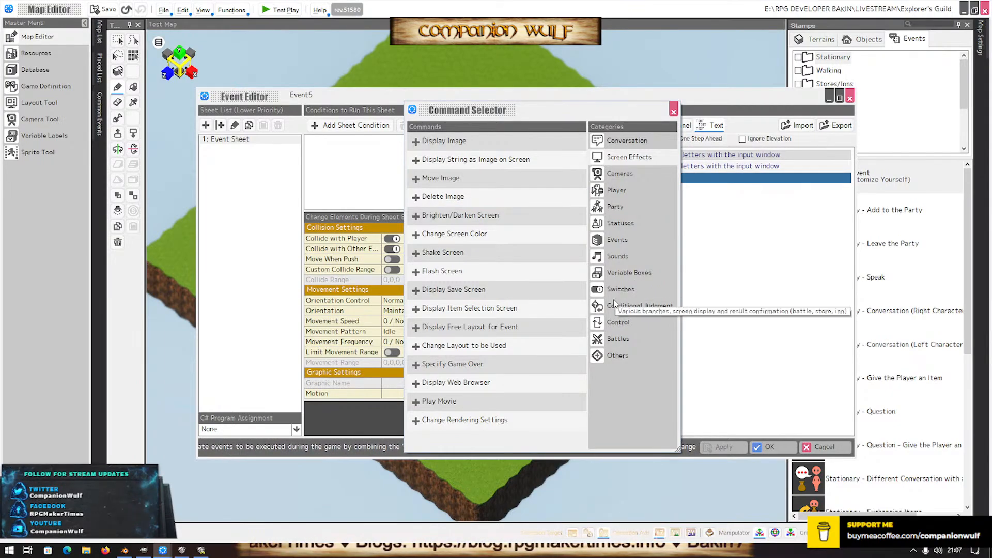
{"action": "left_click", "coordinate": [488, 345]}
{"action": "left_click", "coordinate": [553, 273]}
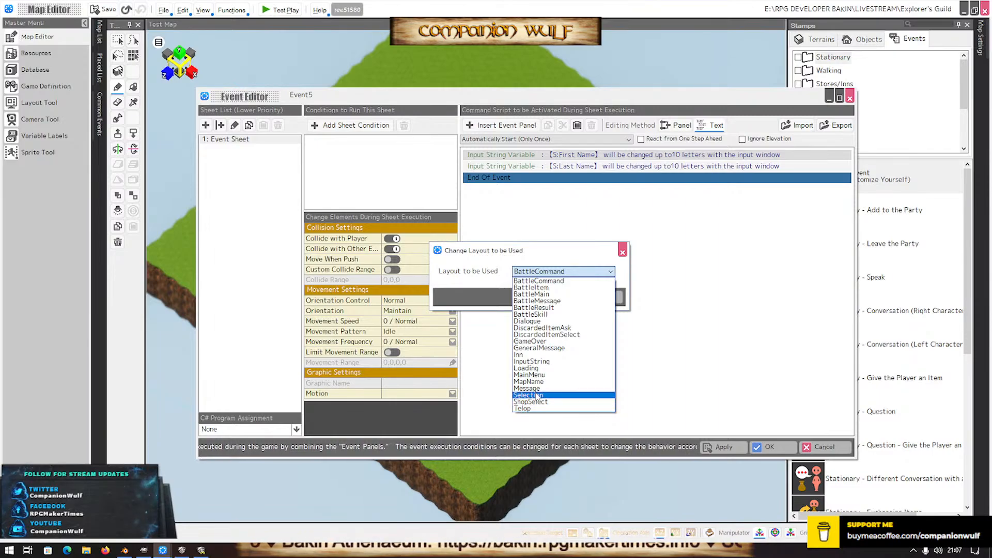
{"action": "left_click", "coordinate": [532, 408]}
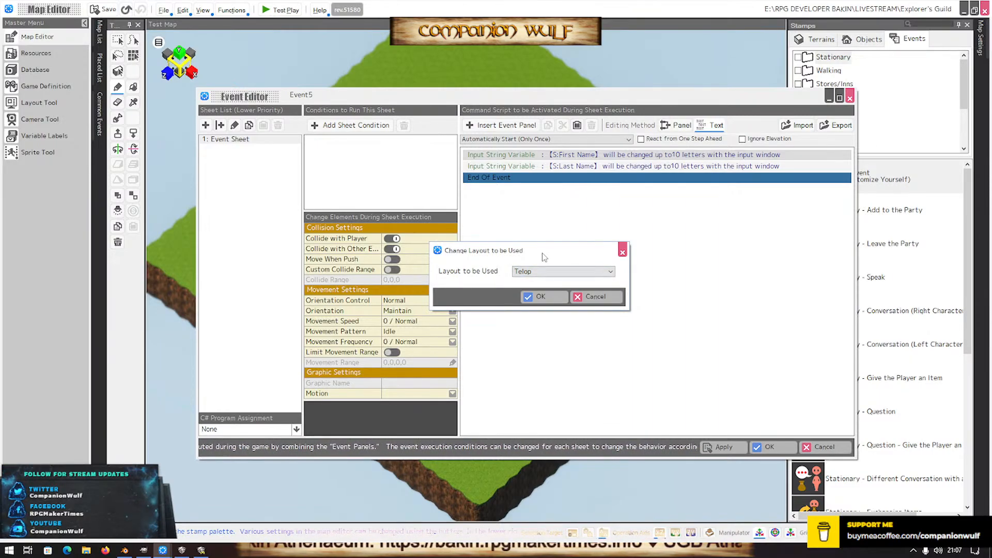
{"action": "left_click", "coordinate": [553, 271]}
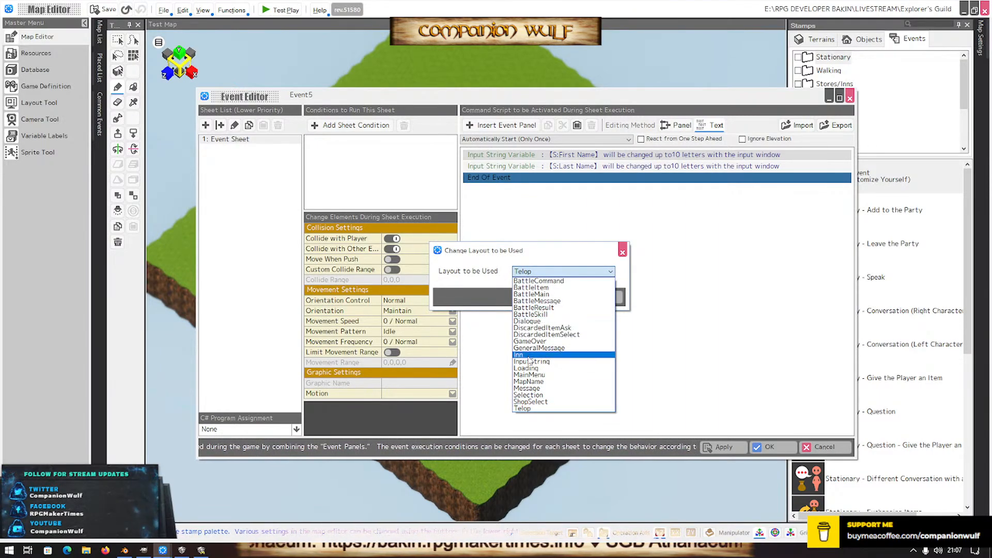
{"action": "left_click", "coordinate": [583, 272]}
{"action": "left_click", "coordinate": [595, 297]}
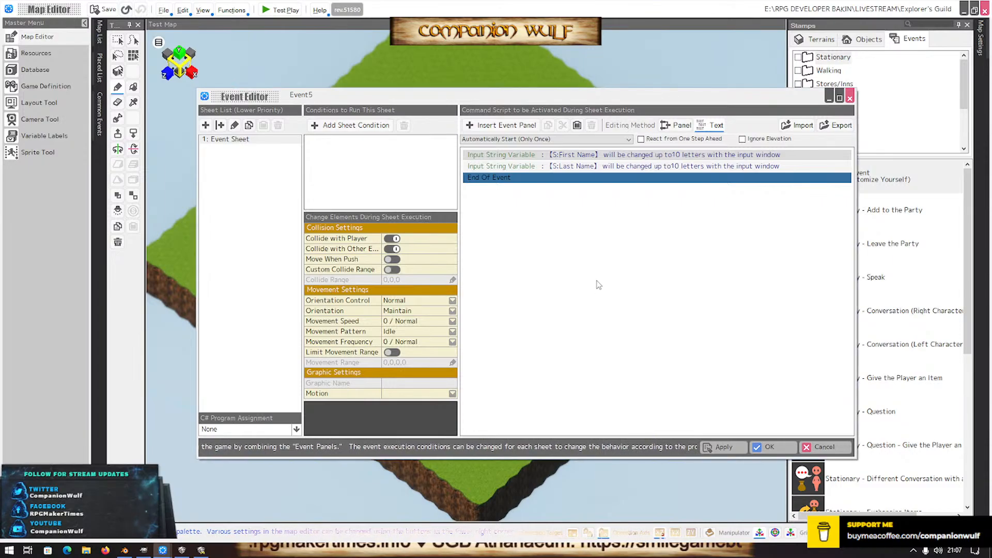
{"action": "double_click", "coordinate": [598, 282]}
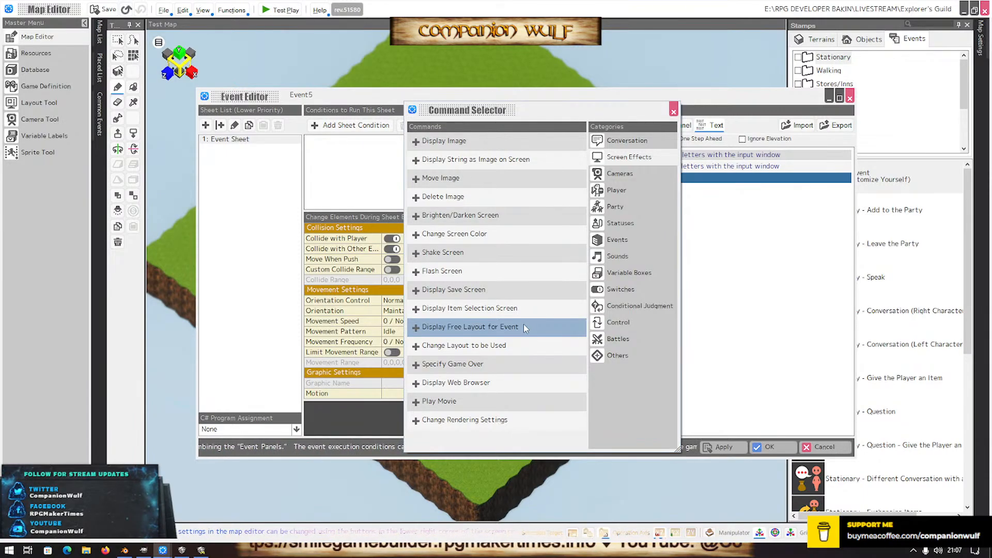
{"action": "left_click", "coordinate": [674, 112]}
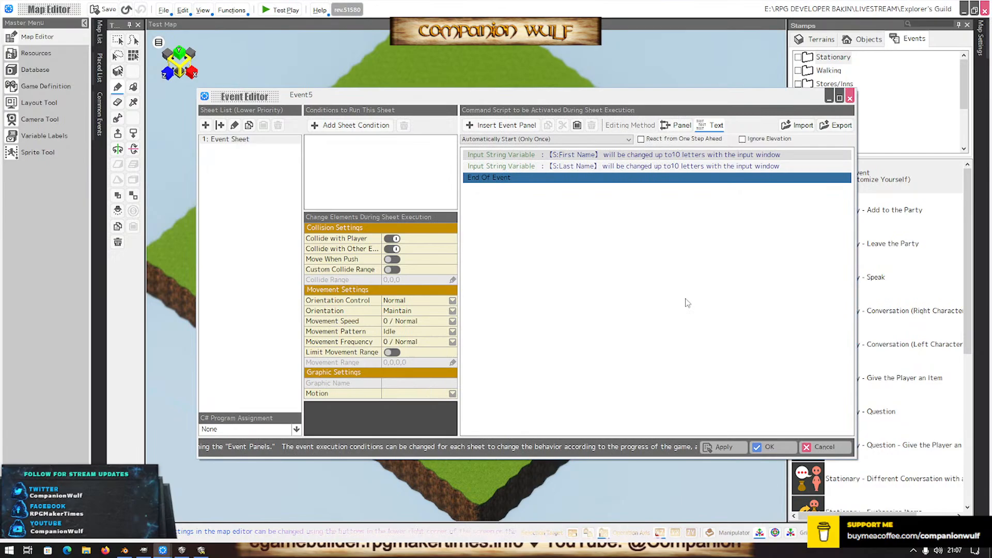
{"action": "left_click", "coordinate": [769, 447]}
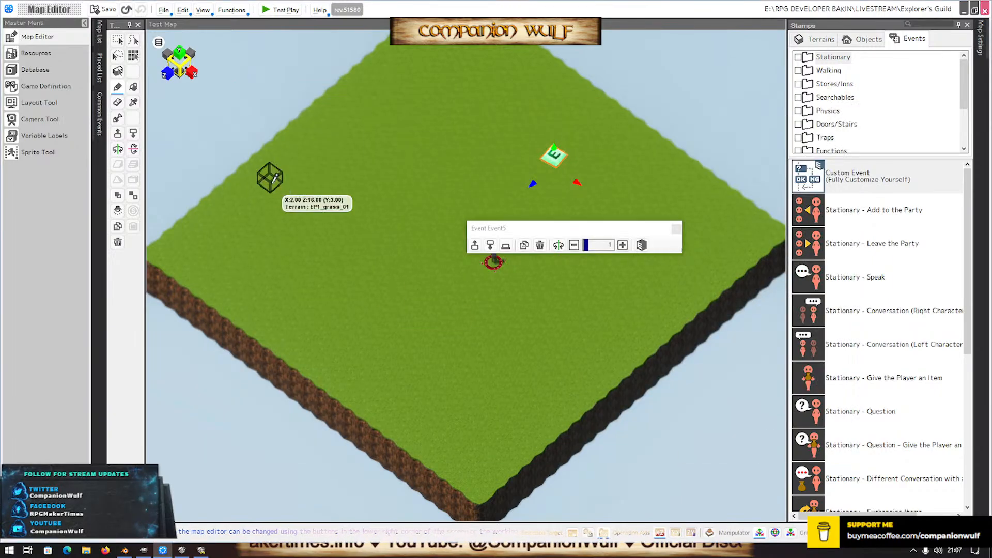
Add an Event Switch sheet condition to the Map HUD common event
{"action": "mouse_move", "coordinate": [99, 114]}
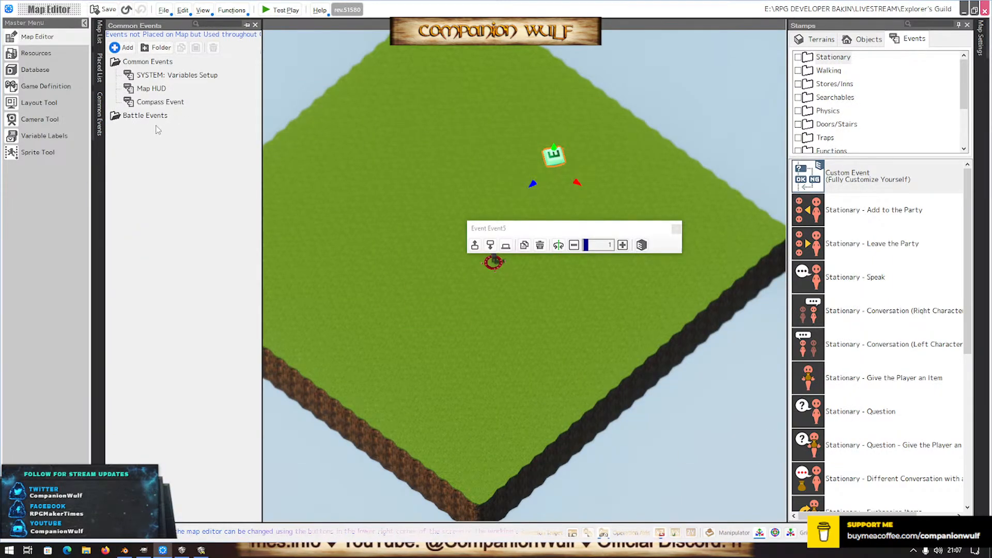
{"action": "left_click", "coordinate": [150, 91]}
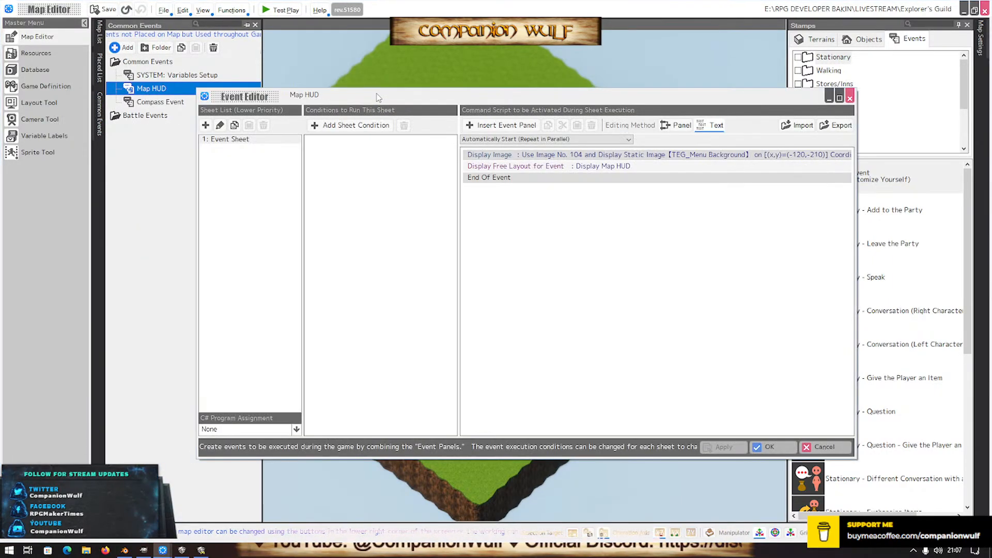
{"action": "left_click", "coordinate": [345, 127]}
{"action": "left_click", "coordinate": [344, 139]}
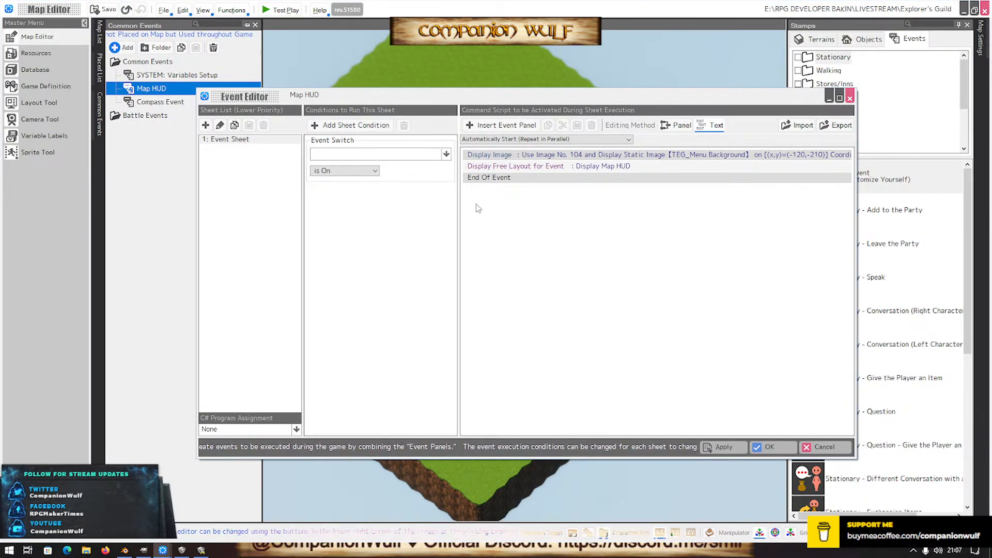
Create a text variable named Map Toggle for the Event Switch condition
{"action": "left_click", "coordinate": [383, 154]}
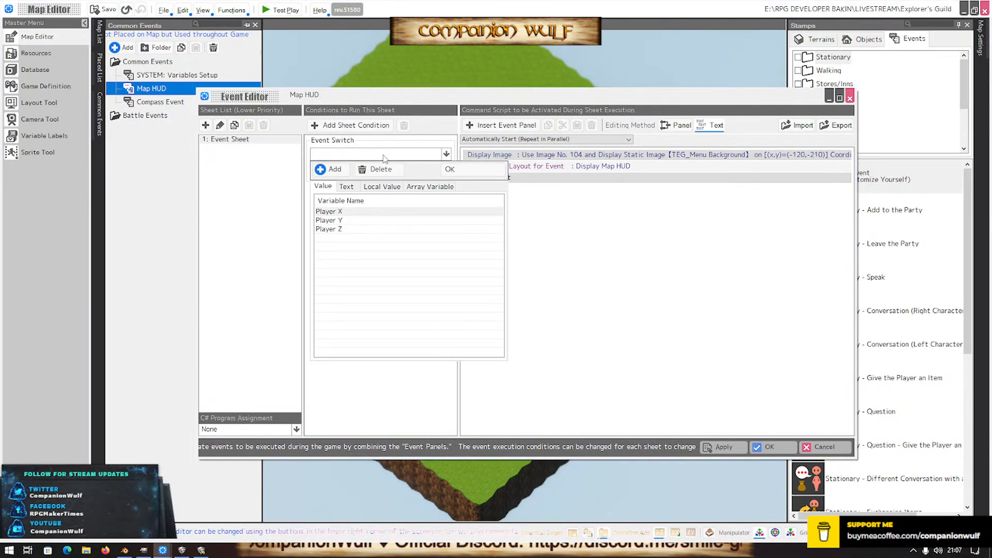
{"action": "left_click", "coordinate": [354, 189]}
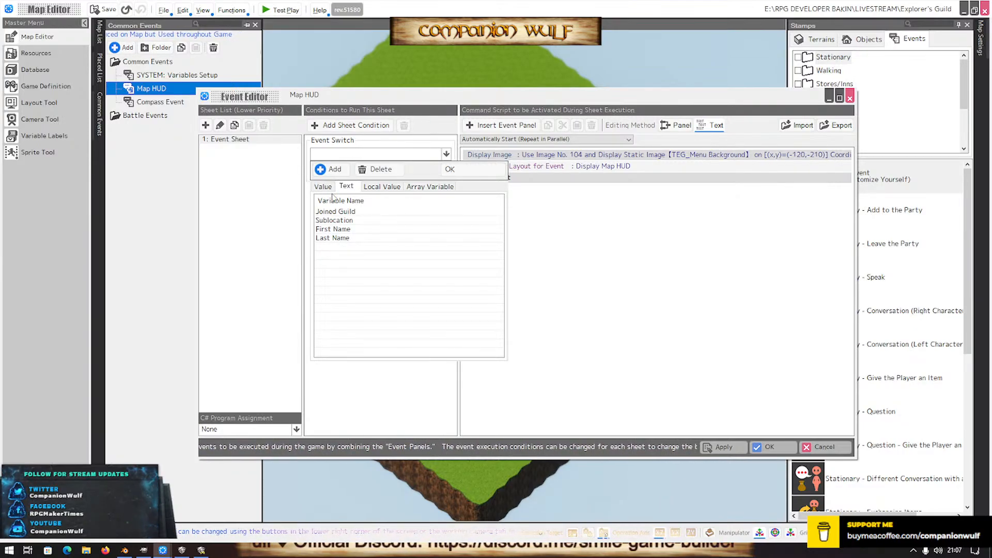
{"action": "left_click", "coordinate": [329, 169]}
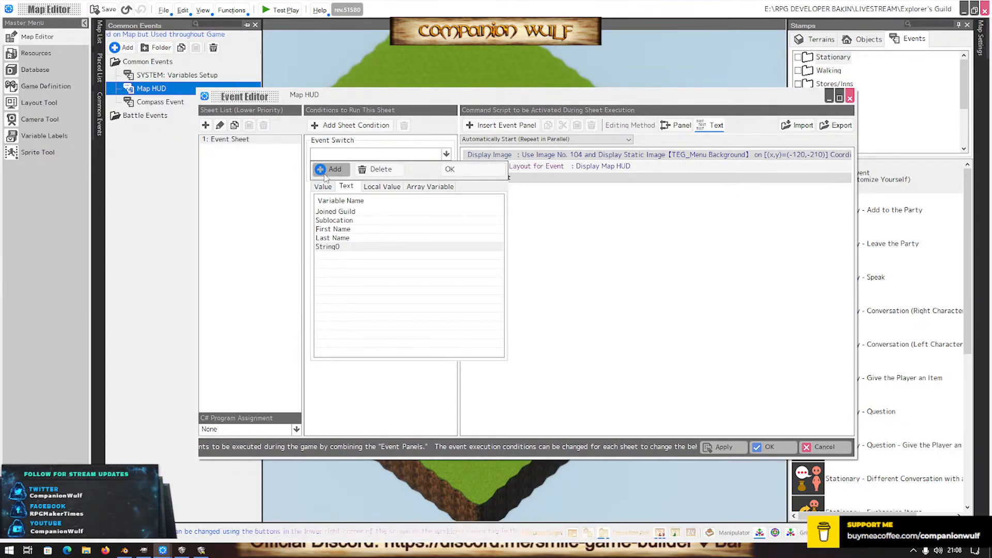
{"action": "left_click", "coordinate": [341, 247]}
{"action": "left_click", "coordinate": [342, 247]}
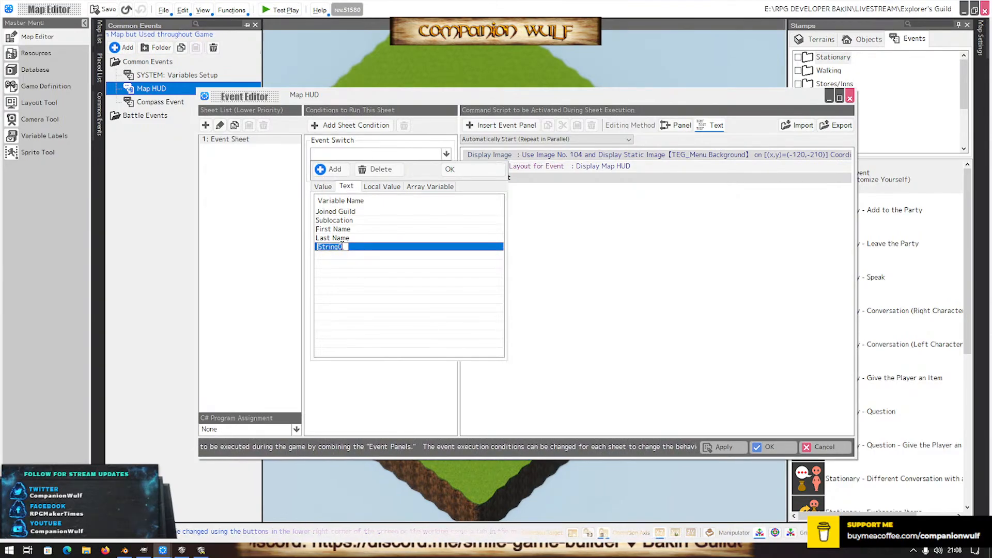
{"action": "type", "text": "Map Togg"}
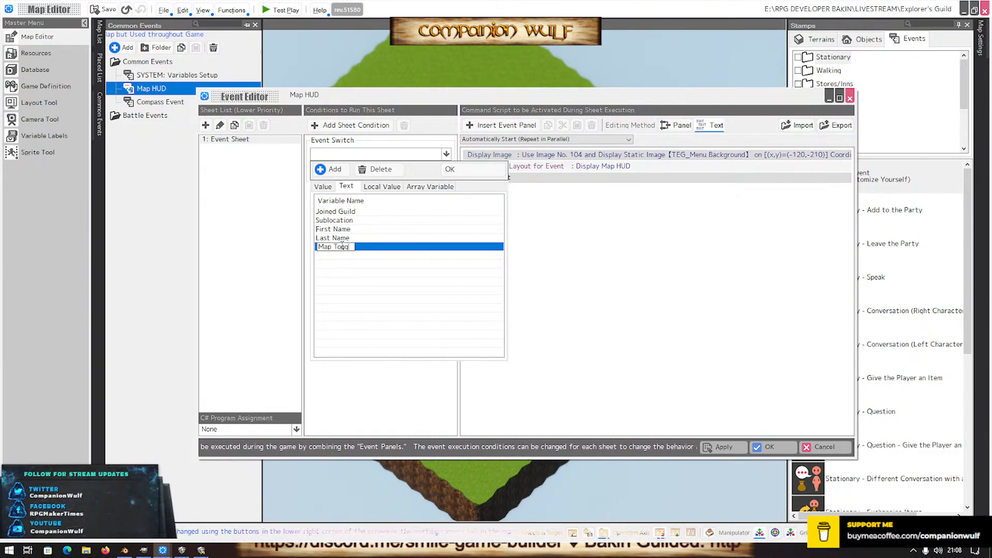
{"action": "type", "text": "le"}
{"action": "key", "text": "Return"}
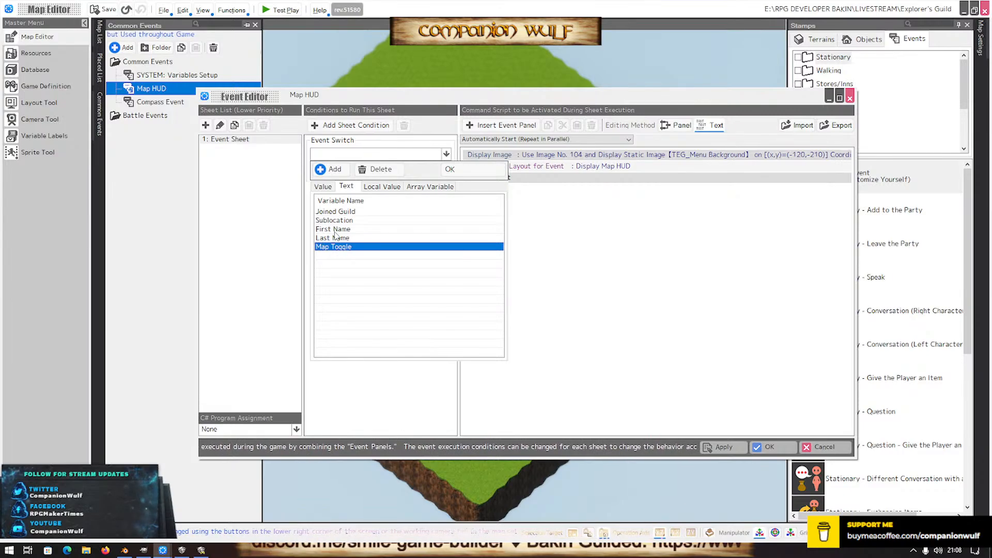
Assign Map Toggle to the Event Switch condition and save the Map HUD event
{"action": "left_click", "coordinate": [348, 247]}
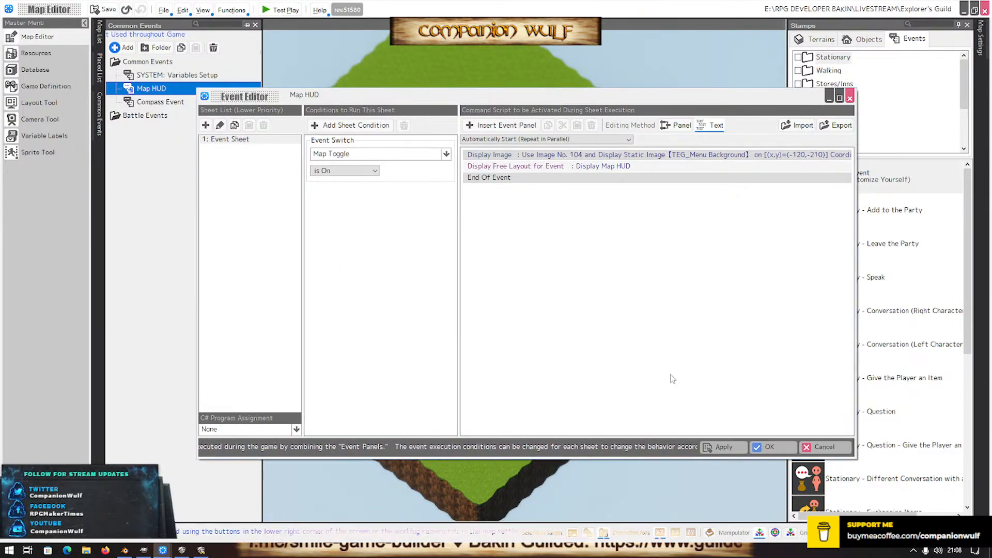
{"action": "left_click", "coordinate": [726, 448]}
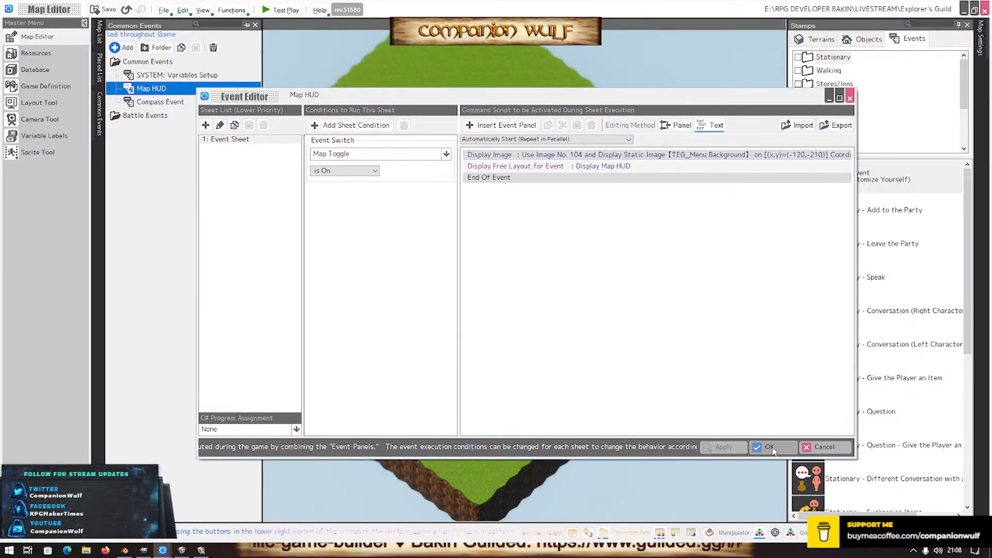
{"action": "left_click", "coordinate": [770, 448]}
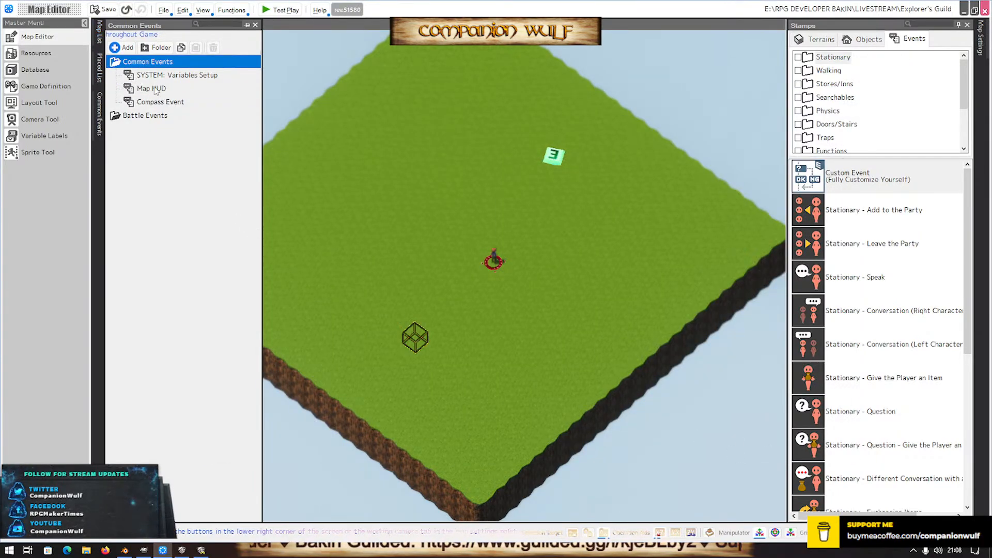
Move the Local0 event switch command below the Version assignment in the Initialize sheet of SYSTEM: Variables Setup
{"action": "left_click", "coordinate": [158, 77]}
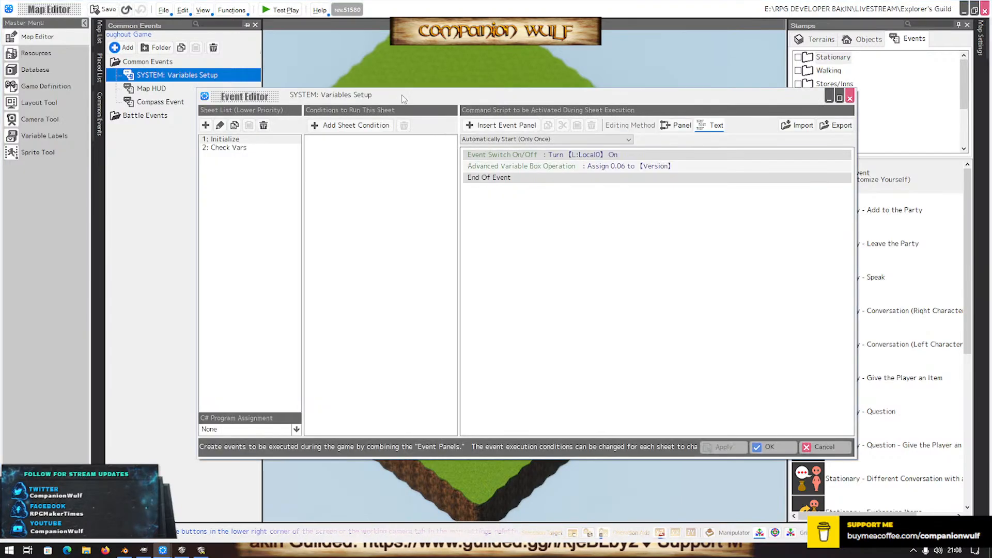
{"action": "left_click", "coordinate": [508, 157]}
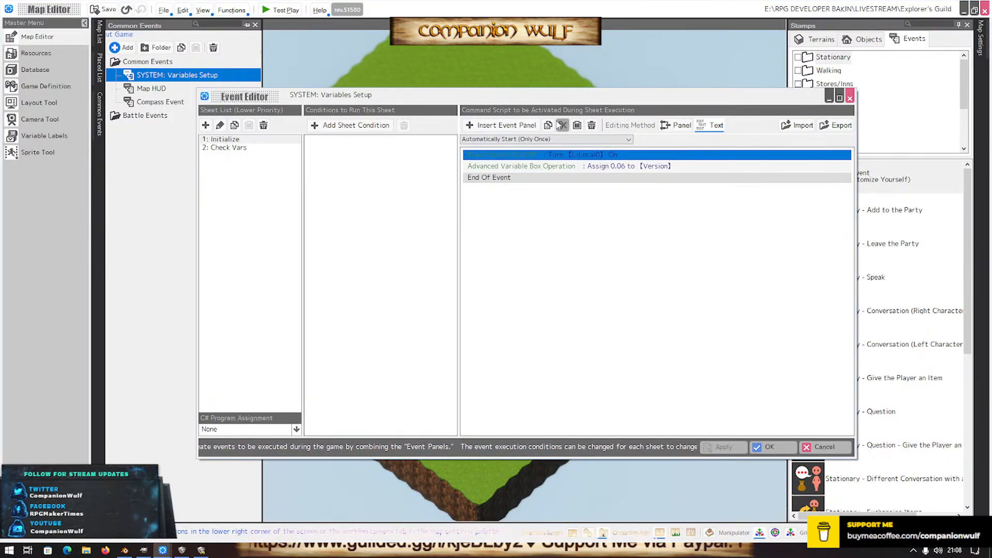
{"action": "left_click", "coordinate": [562, 125]}
{"action": "left_click", "coordinate": [517, 168]}
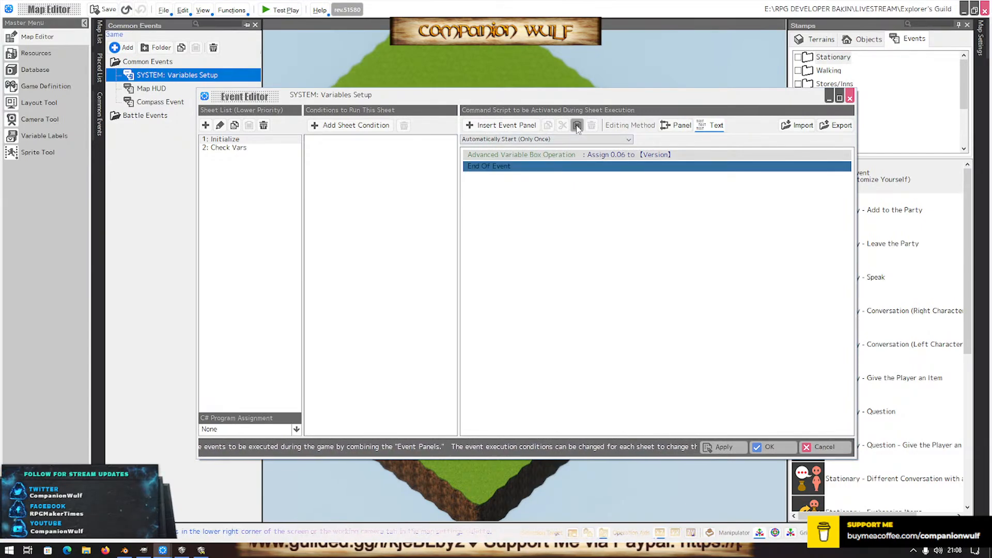
{"action": "left_click", "coordinate": [577, 126]}
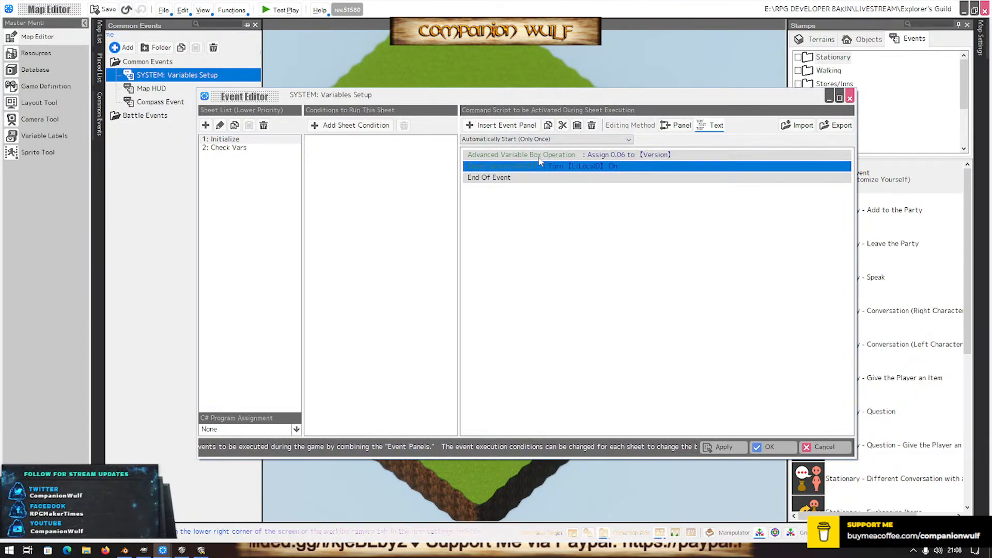
Review the settings of the Advanced Variable Box Operation that assigns the Version variable
{"action": "double_click", "coordinate": [539, 156]}
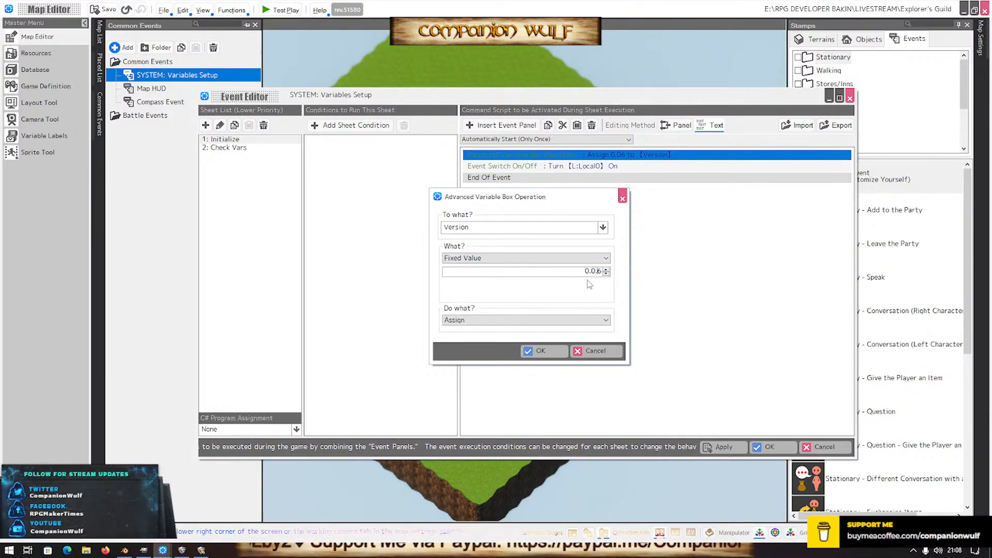
{"action": "left_click", "coordinate": [557, 268]}
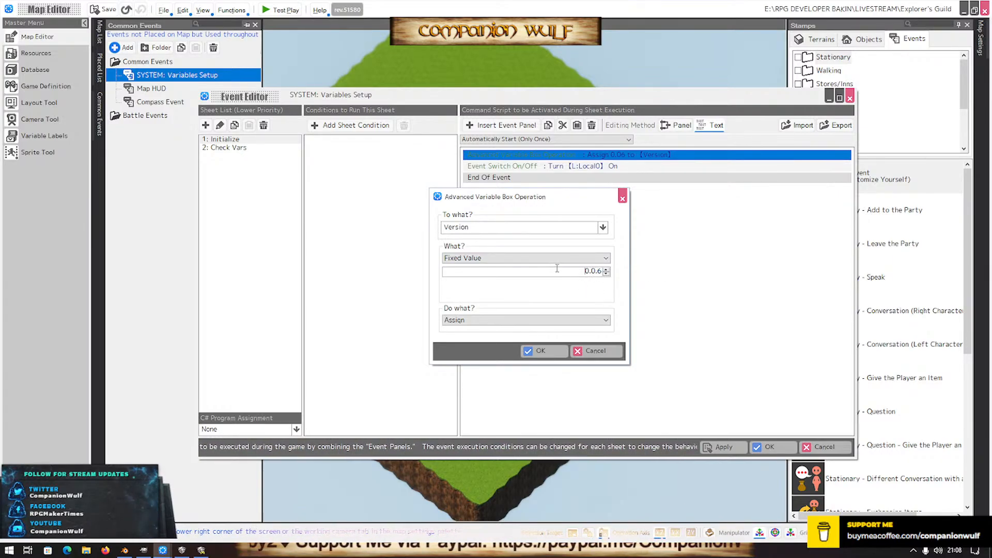
{"action": "left_click", "coordinate": [540, 351]}
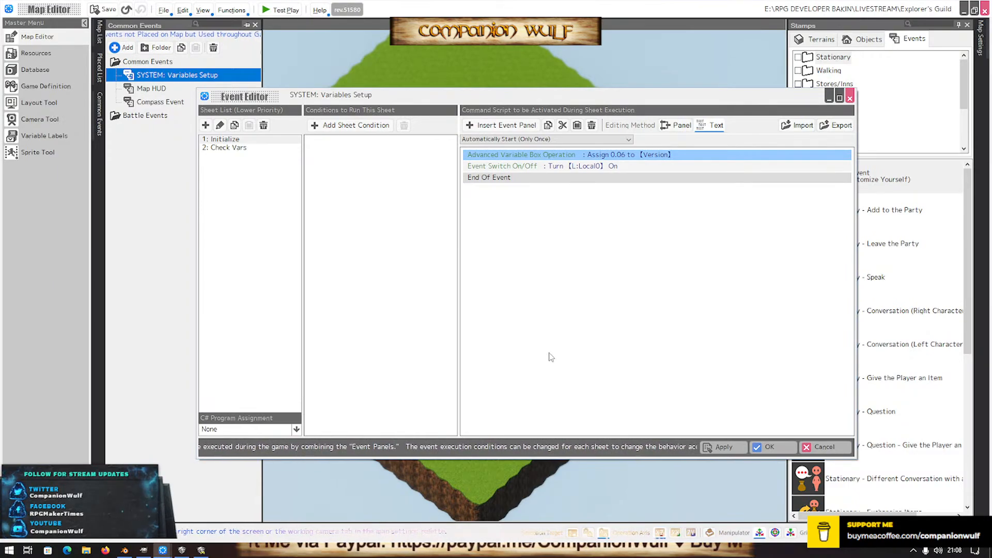
Insert an Event Switch command turning Map Toggle off above the Local0 command in the Initialize sheet, and save the event
{"action": "left_click", "coordinate": [551, 166]}
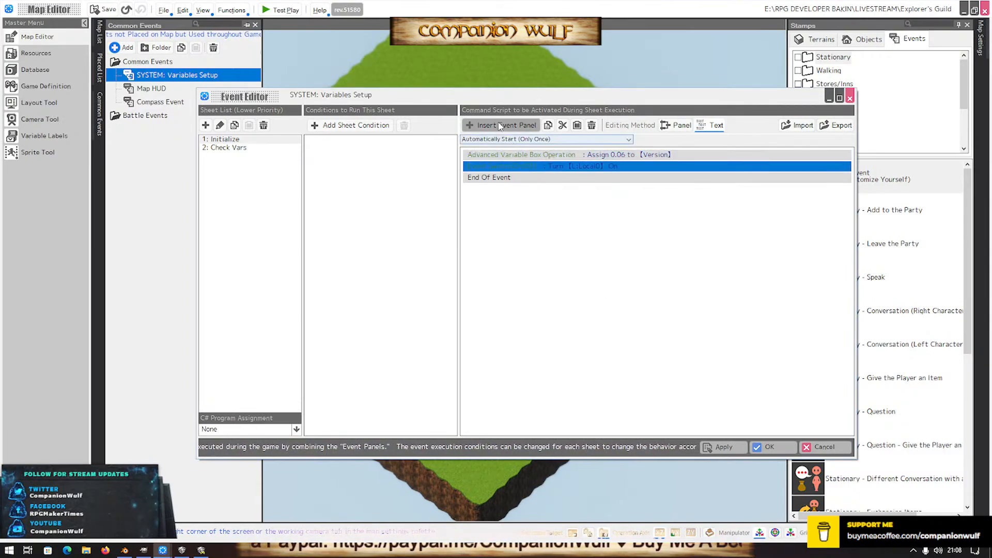
{"action": "double_click", "coordinate": [657, 250]}
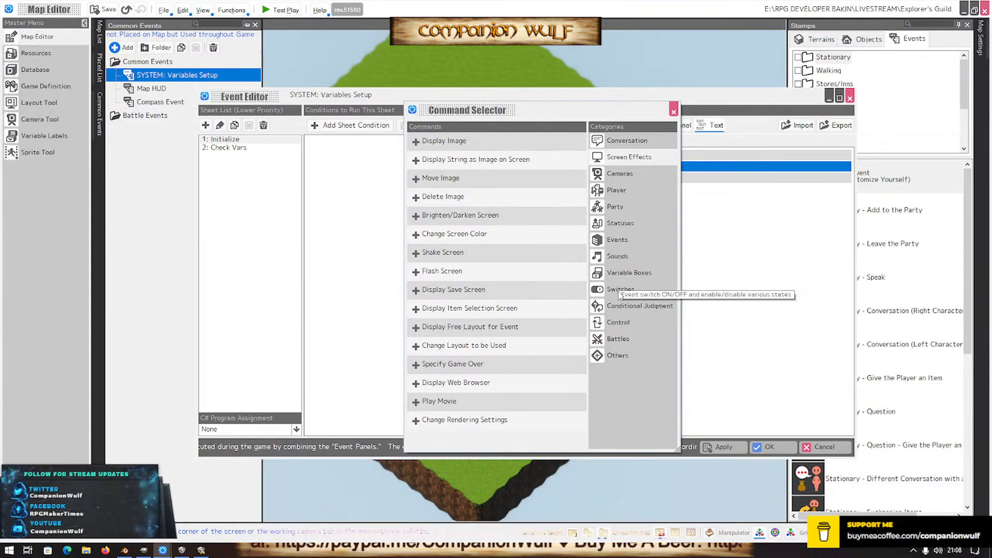
{"action": "left_click", "coordinate": [621, 289]}
{"action": "double_click", "coordinate": [450, 141]}
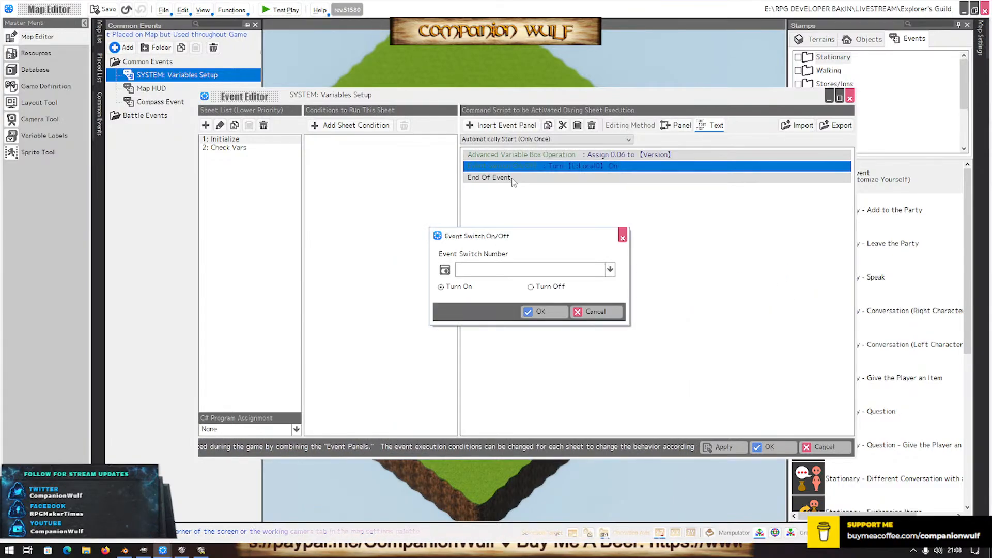
{"action": "left_click", "coordinate": [526, 273]}
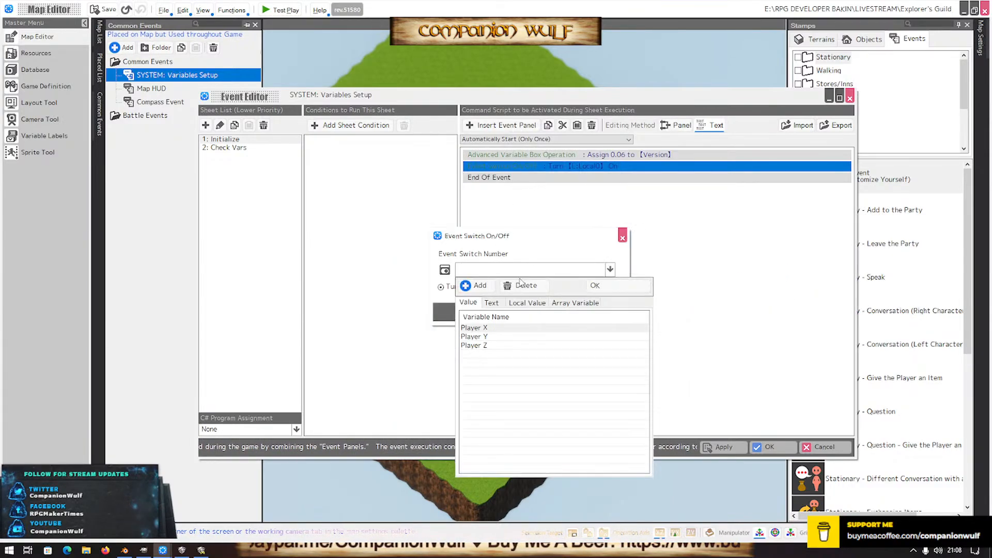
{"action": "left_click", "coordinate": [492, 303]}
{"action": "double_click", "coordinate": [488, 364]}
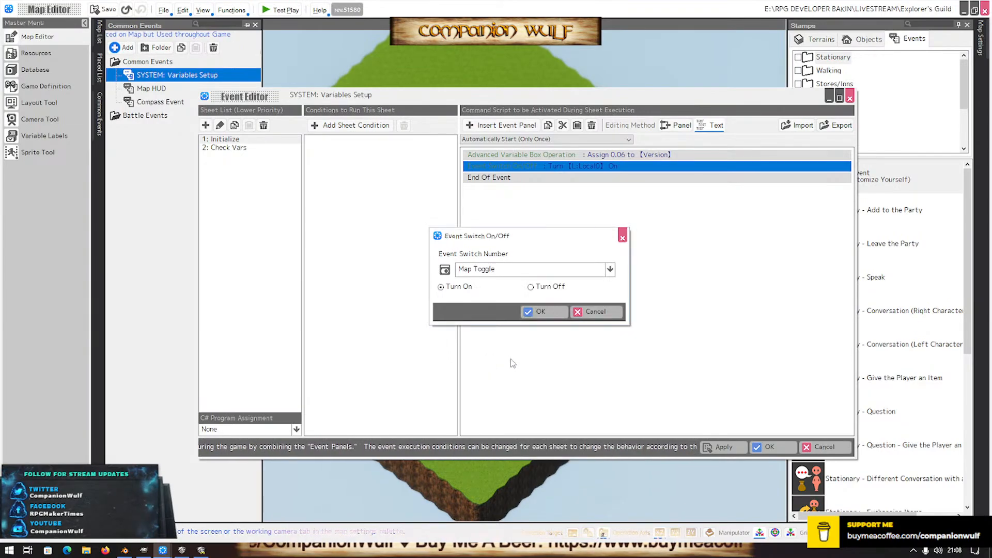
{"action": "left_click", "coordinate": [541, 288]}
{"action": "left_click", "coordinate": [541, 311]}
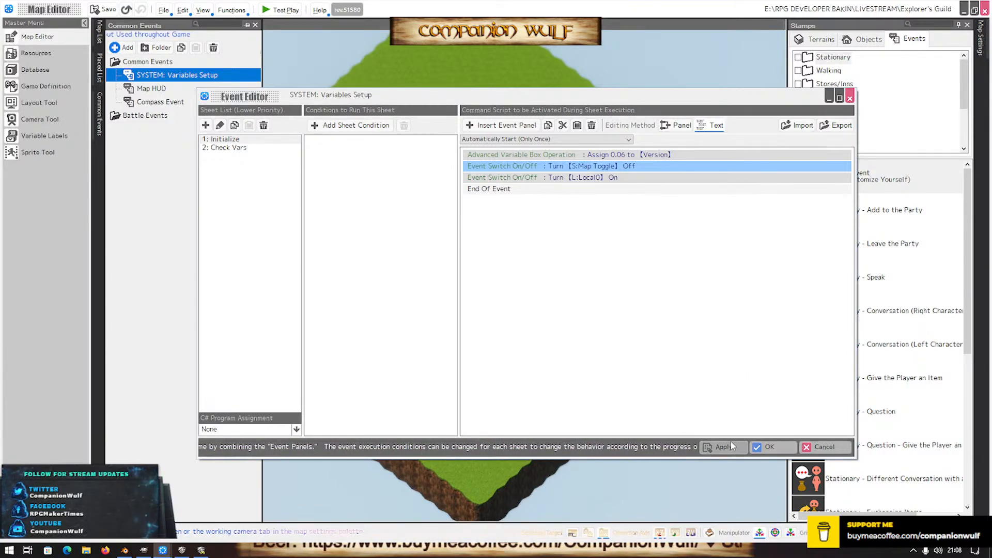
{"action": "left_click", "coordinate": [775, 450]}
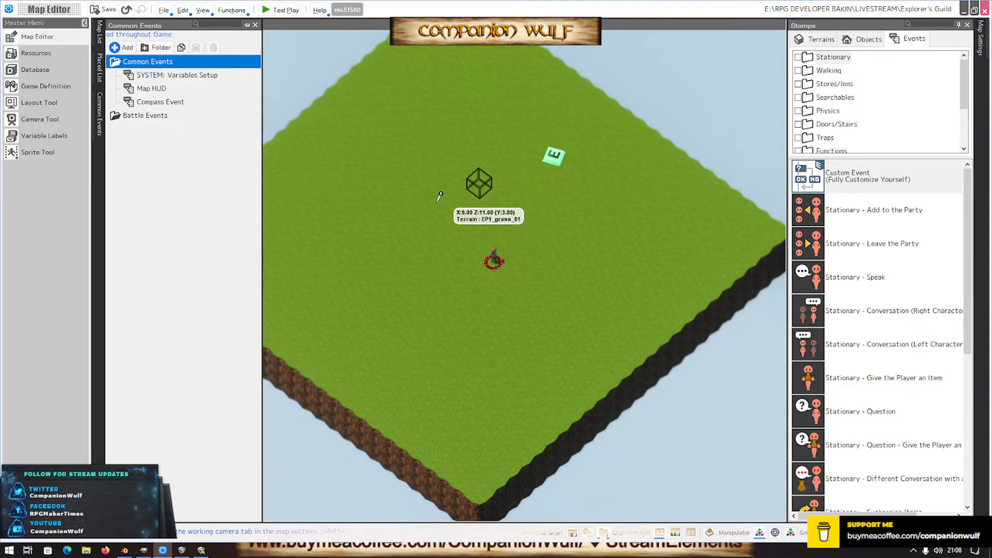
Add a Display Free Layout for Event command at the end of the script of the event placed on the Test Map
{"action": "mouse_move", "coordinate": [439, 202]}
{"action": "middle_mouse_down"}
{"action": "mouse_move", "coordinate": [485, 215]}
{"action": "mouse_move", "coordinate": [440, 218]}
{"action": "mouse_move", "coordinate": [458, 221]}
{"action": "middle_mouse_up"}
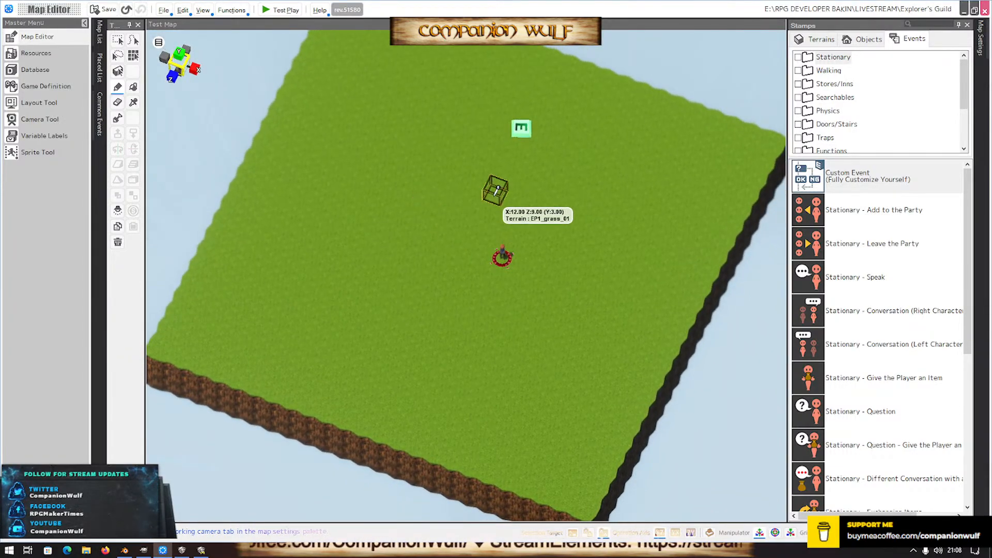
{"action": "left_click", "coordinate": [522, 126]}
{"action": "right_click", "coordinate": [524, 128]}
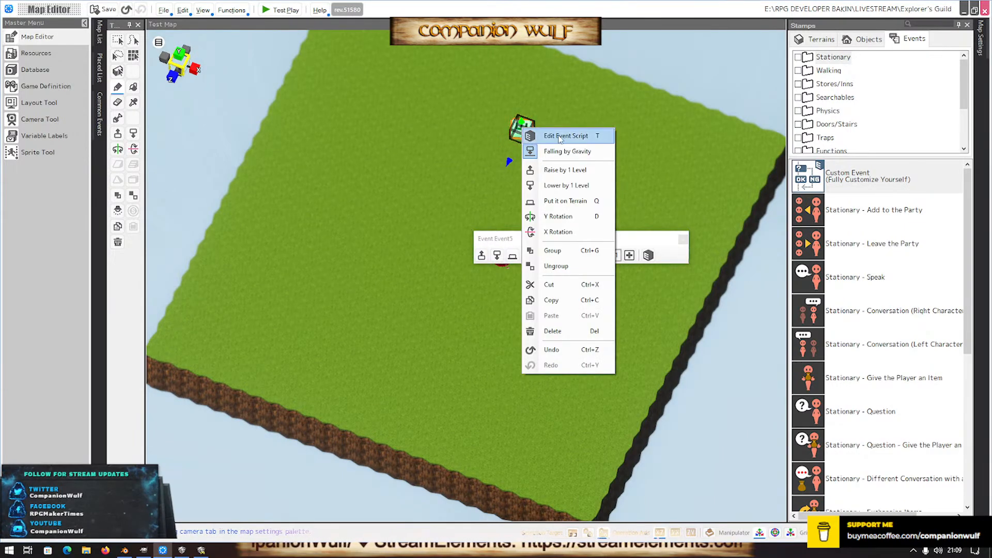
{"action": "left_click", "coordinate": [614, 139]}
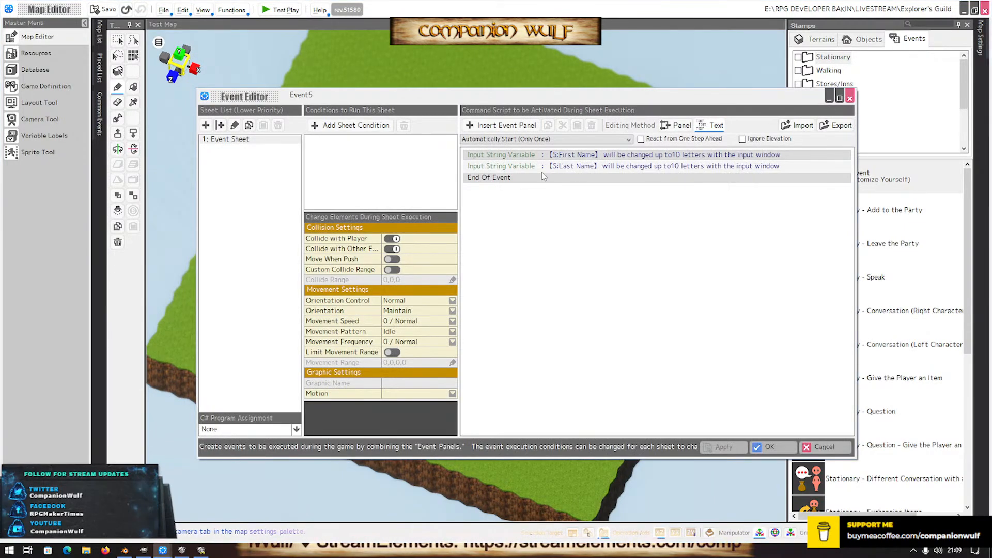
{"action": "double_click", "coordinate": [541, 179]}
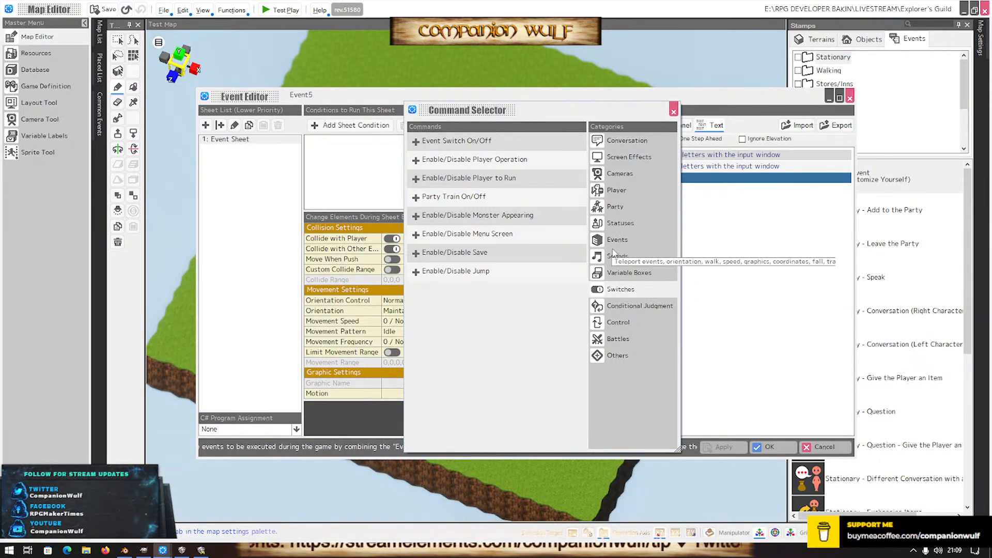
{"action": "left_click", "coordinate": [630, 157]}
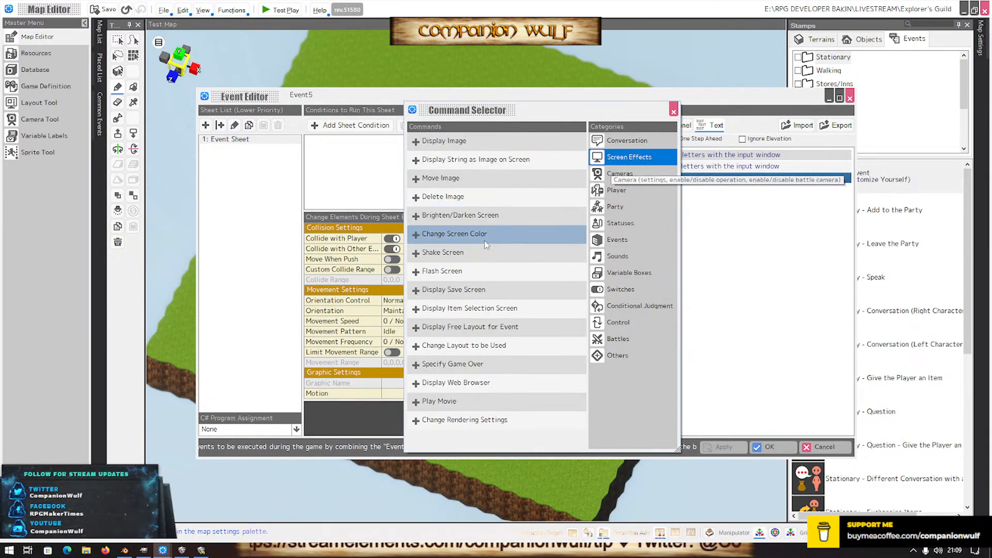
{"action": "left_click", "coordinate": [490, 327]}
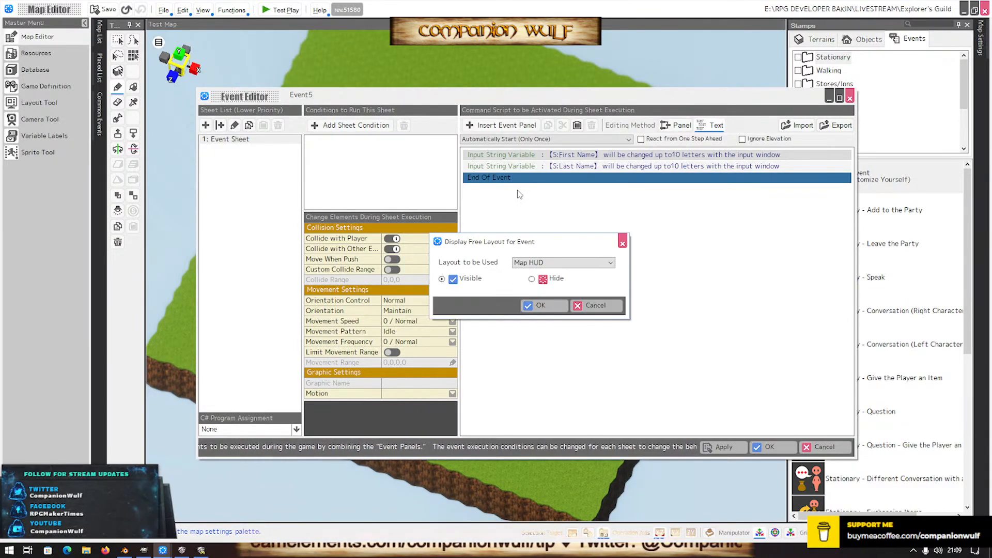
Set the free layout command to show Some Window and save the event
{"action": "left_click", "coordinate": [553, 263]}
{"action": "left_click", "coordinate": [530, 286]}
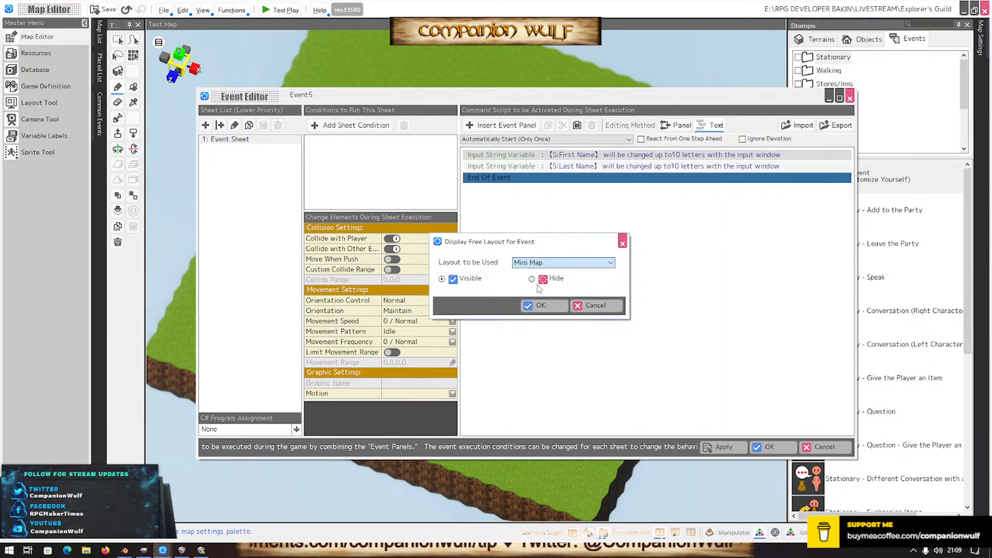
{"action": "left_click", "coordinate": [548, 263]}
{"action": "left_click", "coordinate": [540, 293]}
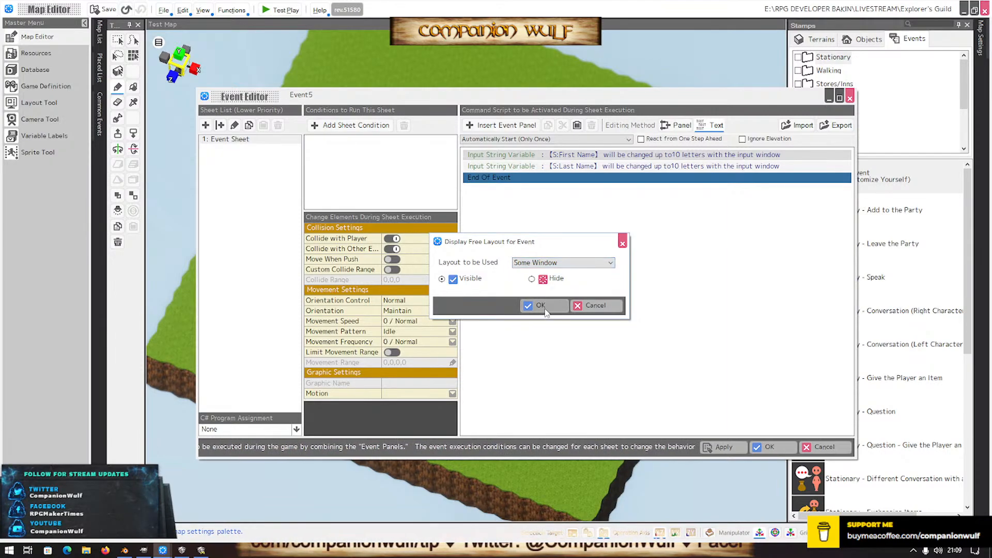
{"action": "left_click", "coordinate": [541, 306]}
{"action": "left_click", "coordinate": [769, 447]}
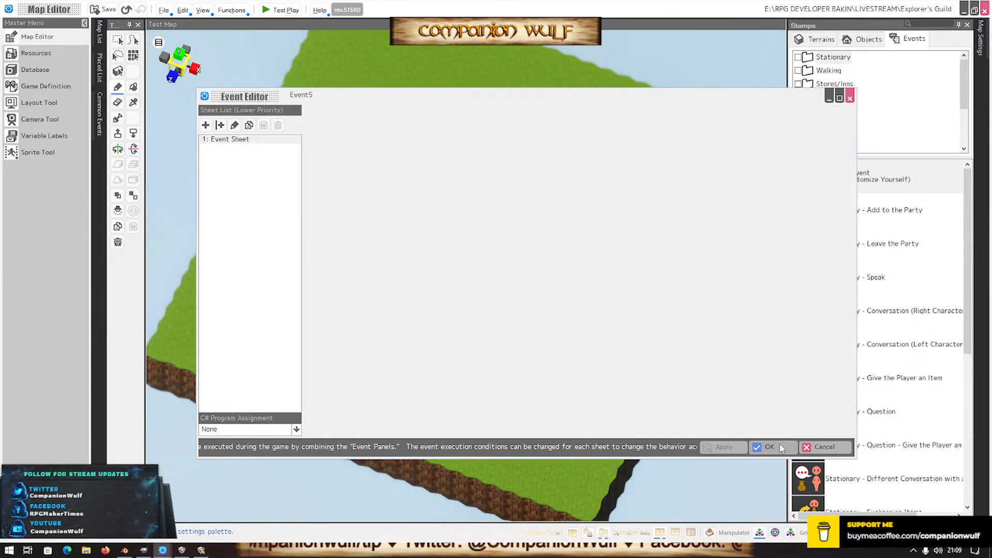
Test play the game past the name entry screens to check the displayed window, and close the player
{"action": "left_click", "coordinate": [282, 10]}
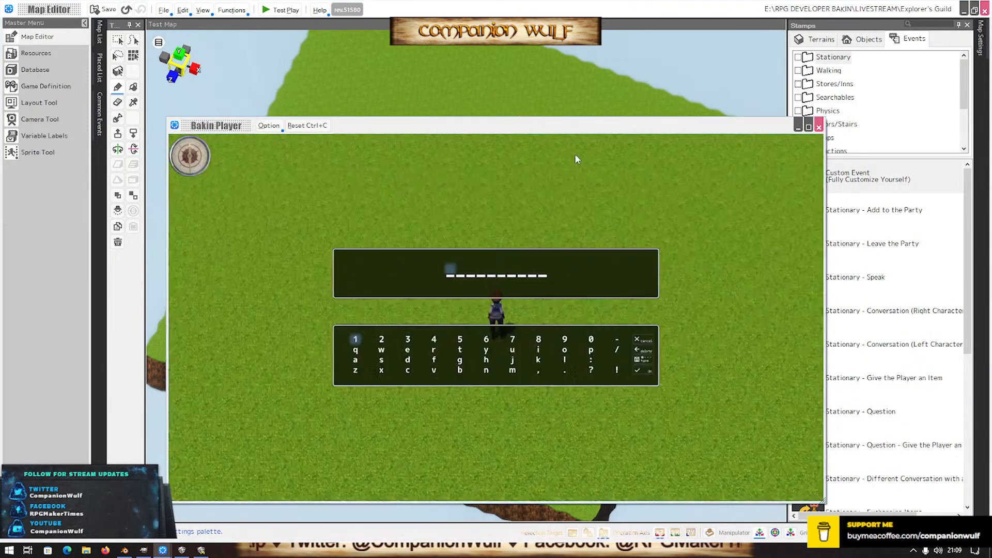
{"action": "key", "text": "Return"}
{"action": "key", "text": "Left"}
{"action": "key", "text": "Return"}
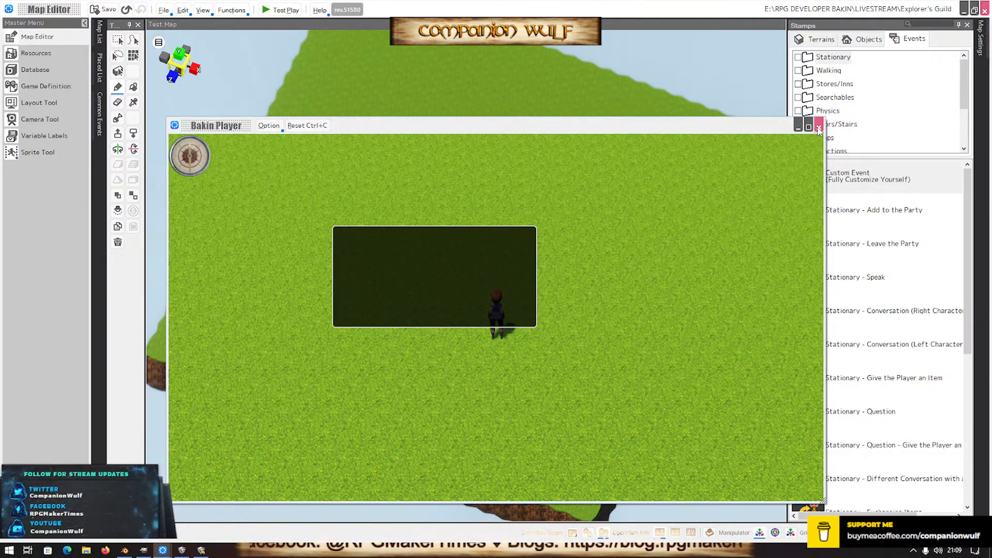
{"action": "left_click", "coordinate": [818, 127]}
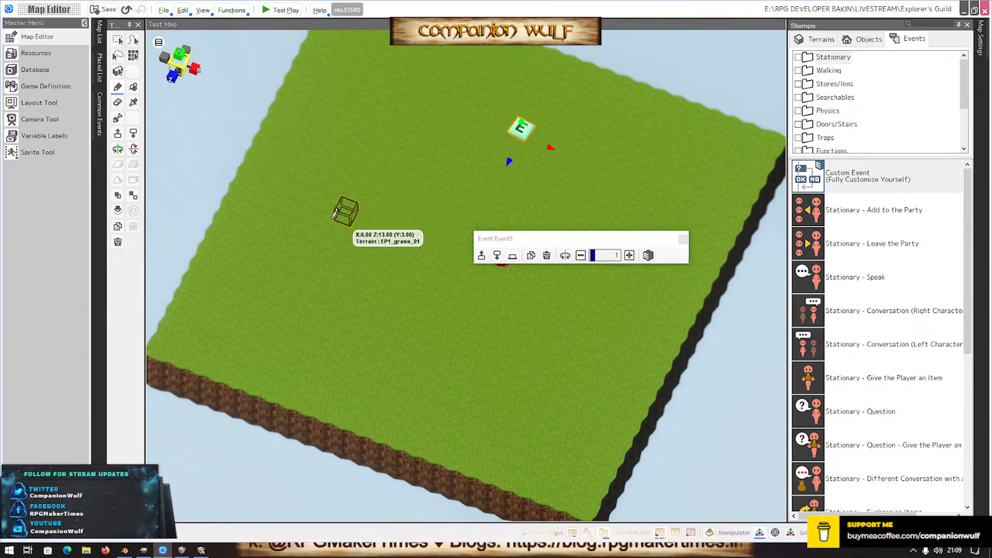
Examine the text panel properties of the Some Window free layout in the Layout Tool, and return to the map editor
{"action": "left_click", "coordinate": [37, 103]}
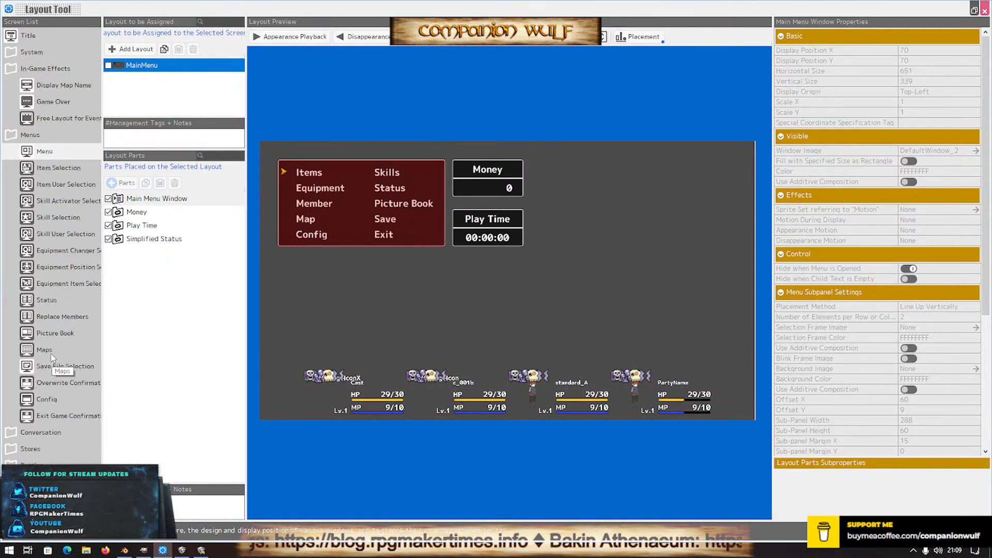
{"action": "left_click", "coordinate": [67, 119]}
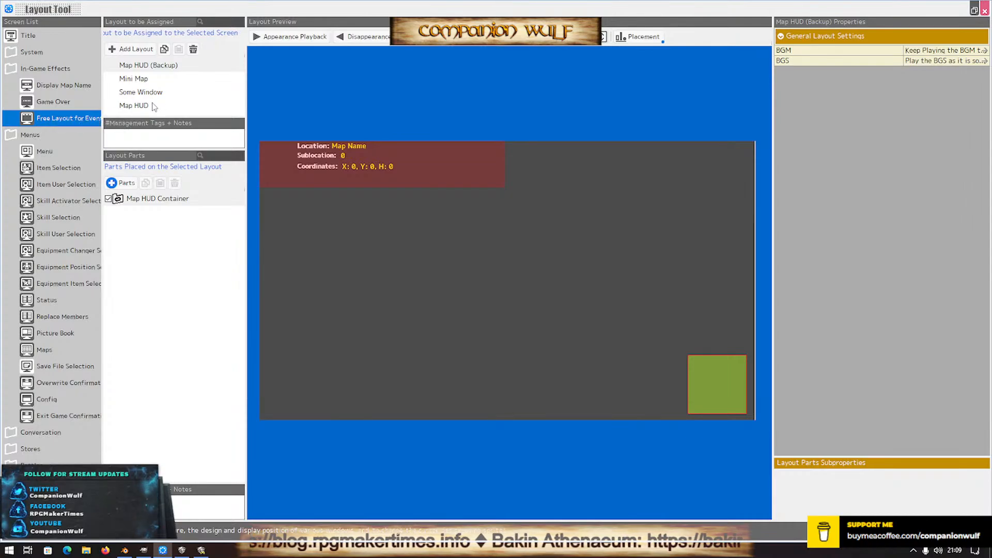
{"action": "left_click", "coordinate": [230, 94]}
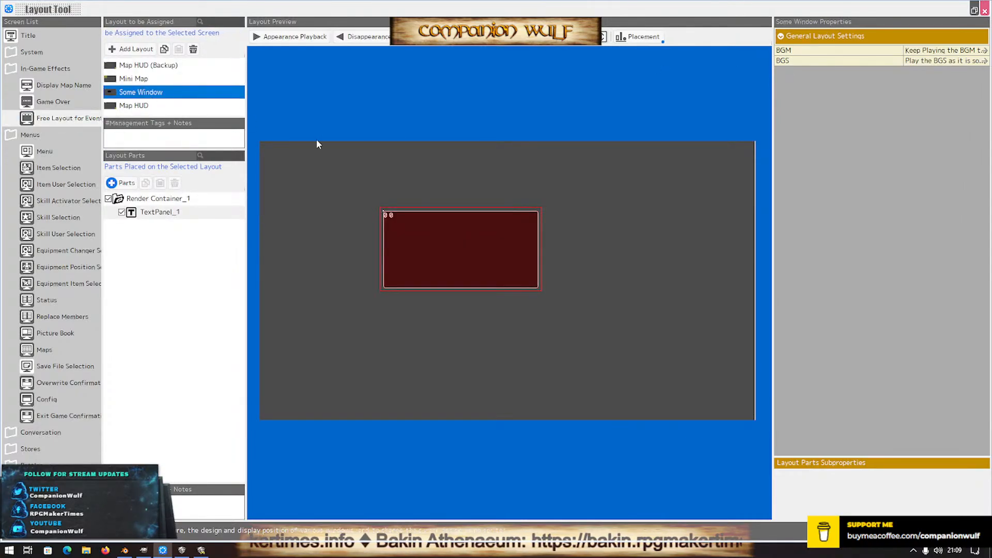
{"action": "left_click", "coordinate": [154, 200]}
{"action": "left_click", "coordinate": [157, 214]}
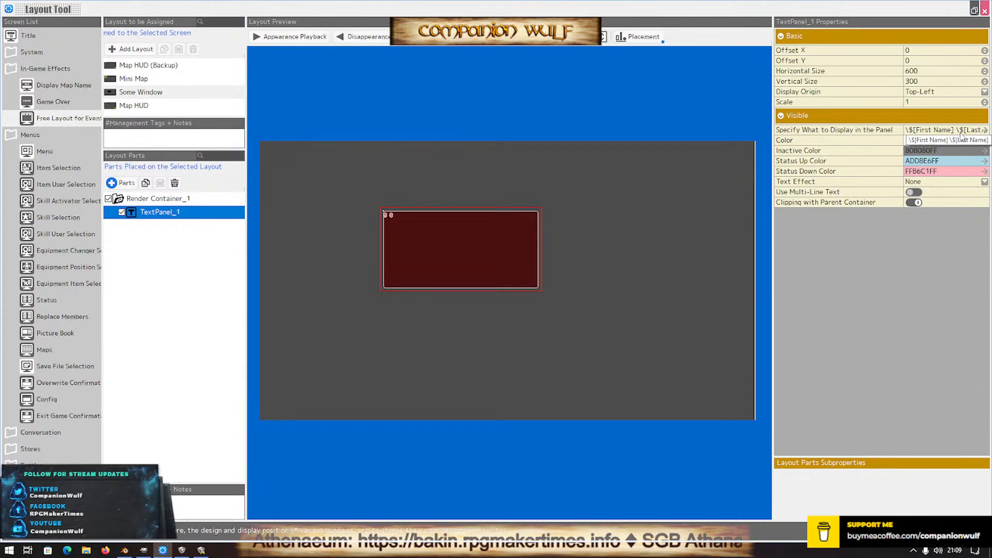
{"action": "left_click", "coordinate": [985, 10]}
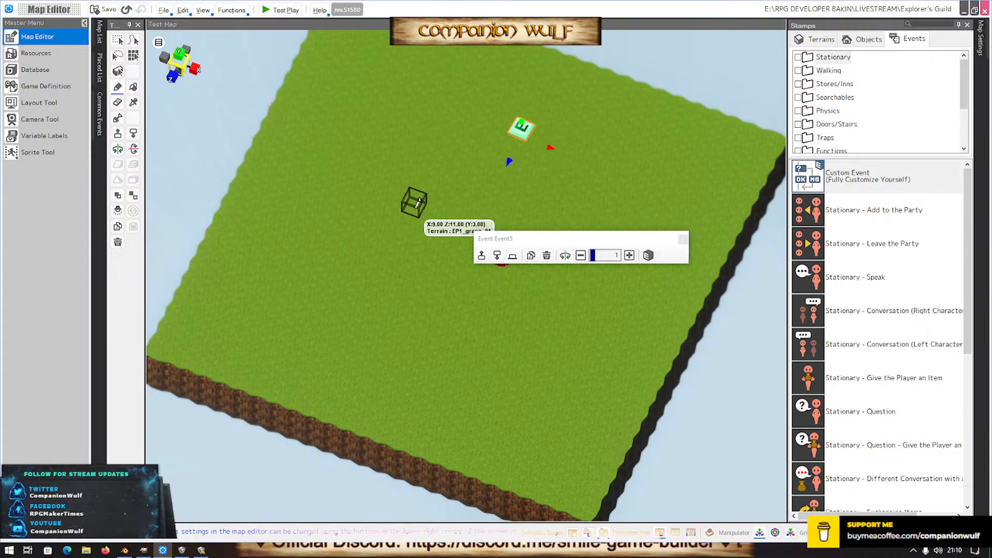
{"action": "right_click_drag", "start_coordinate": [361, 209], "coordinate": [390, 206]}
{"action": "scroll", "coordinate": [383, 204], "scroll_direction": "up", "scroll_amount": 3}
{"action": "scroll", "coordinate": [383, 205], "scroll_direction": "down", "scroll_amount": 5}
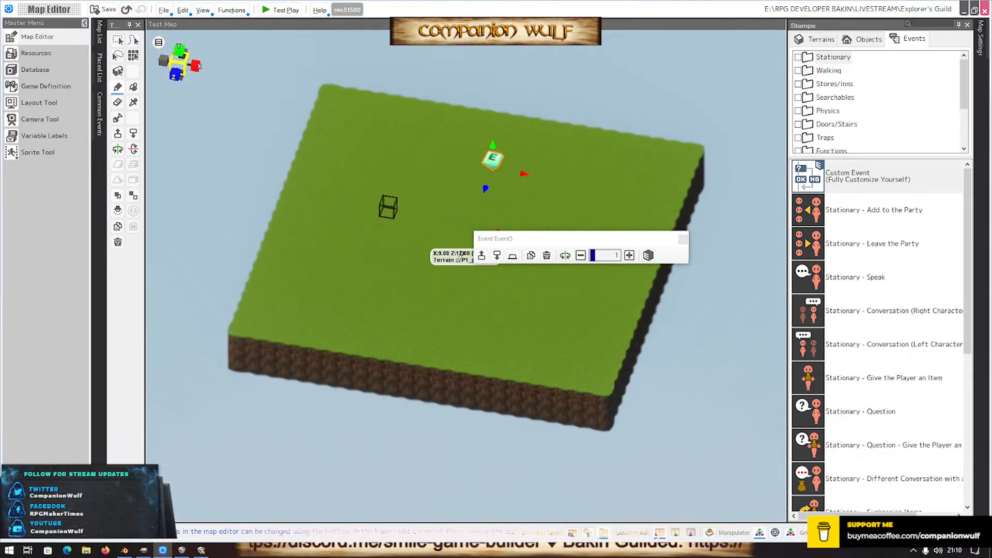
{"action": "scroll", "coordinate": [457, 263], "scroll_direction": "up", "scroll_amount": 3}
{"action": "scroll", "coordinate": [451, 266], "scroll_direction": "down", "scroll_amount": 1}
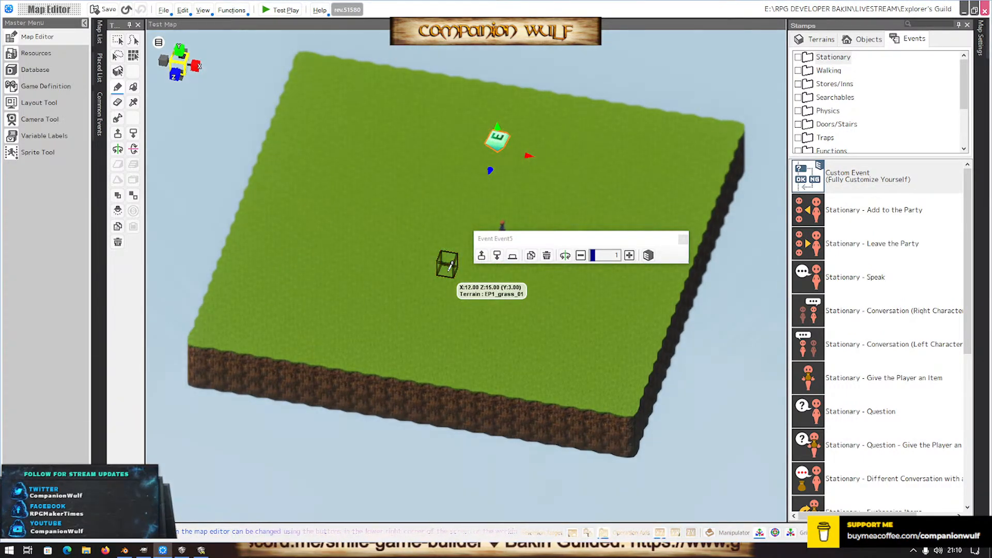
{"action": "right_click_drag", "start_coordinate": [424, 269], "coordinate": [440, 279]}
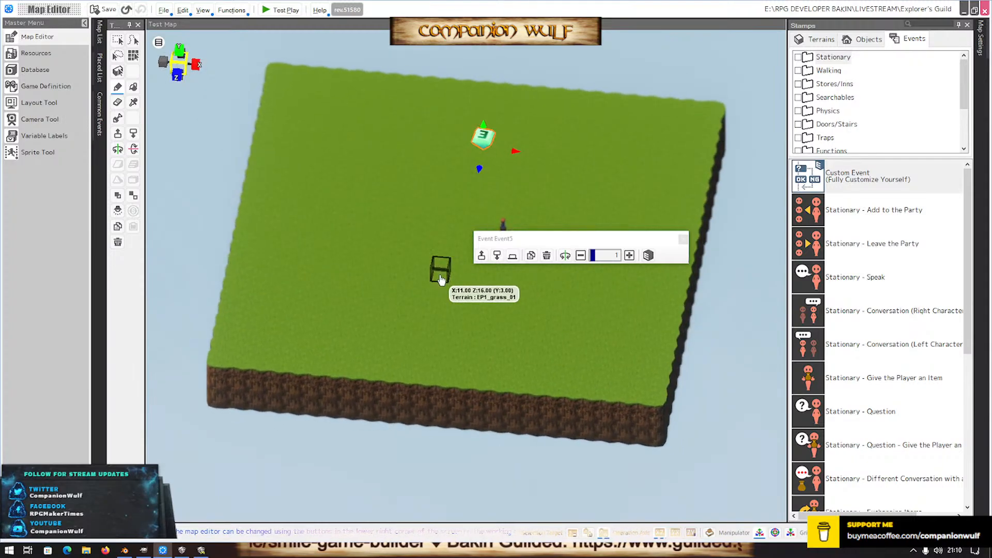
{"action": "scroll", "coordinate": [441, 279], "scroll_direction": "down", "scroll_amount": 2}
{"action": "scroll", "coordinate": [441, 279], "scroll_direction": "up", "scroll_amount": 4}
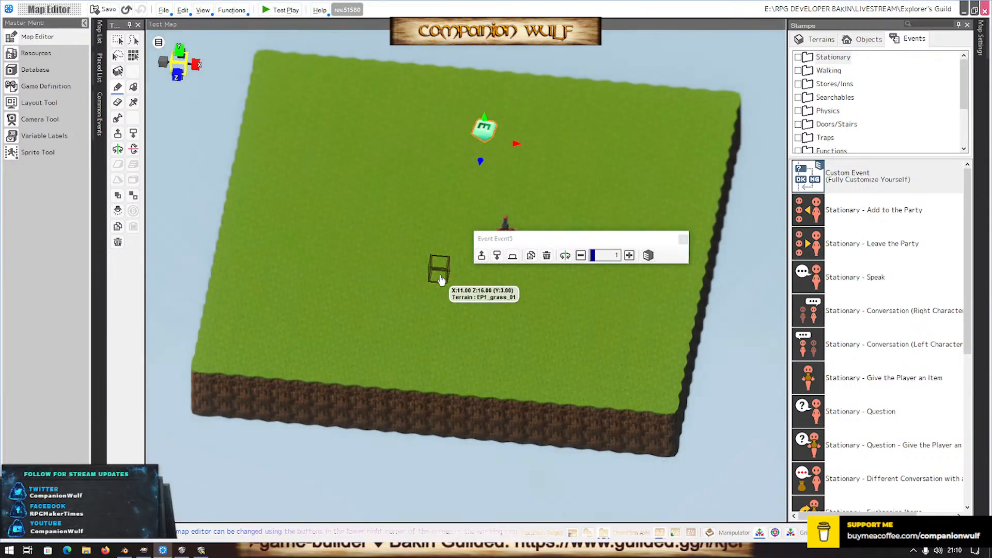